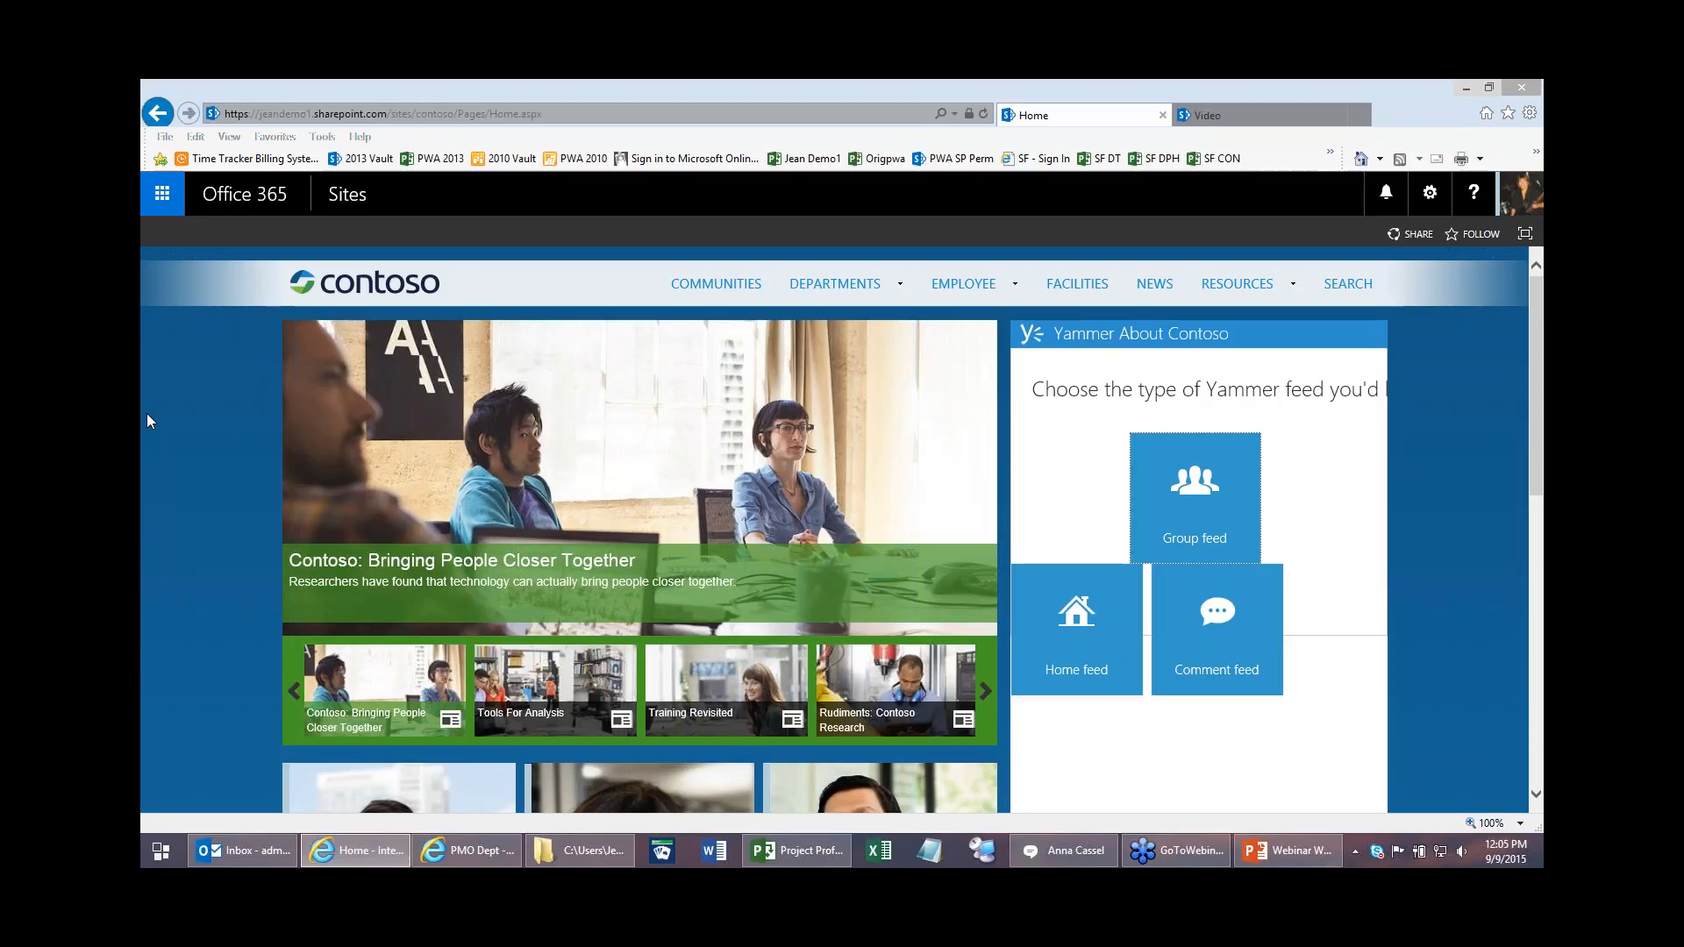
Step: Look through the Contoso home page, from the news carousel to the videos, sales metrics and document links
scroll(147, 422, down, 2)
scroll(153, 413, up, 1)
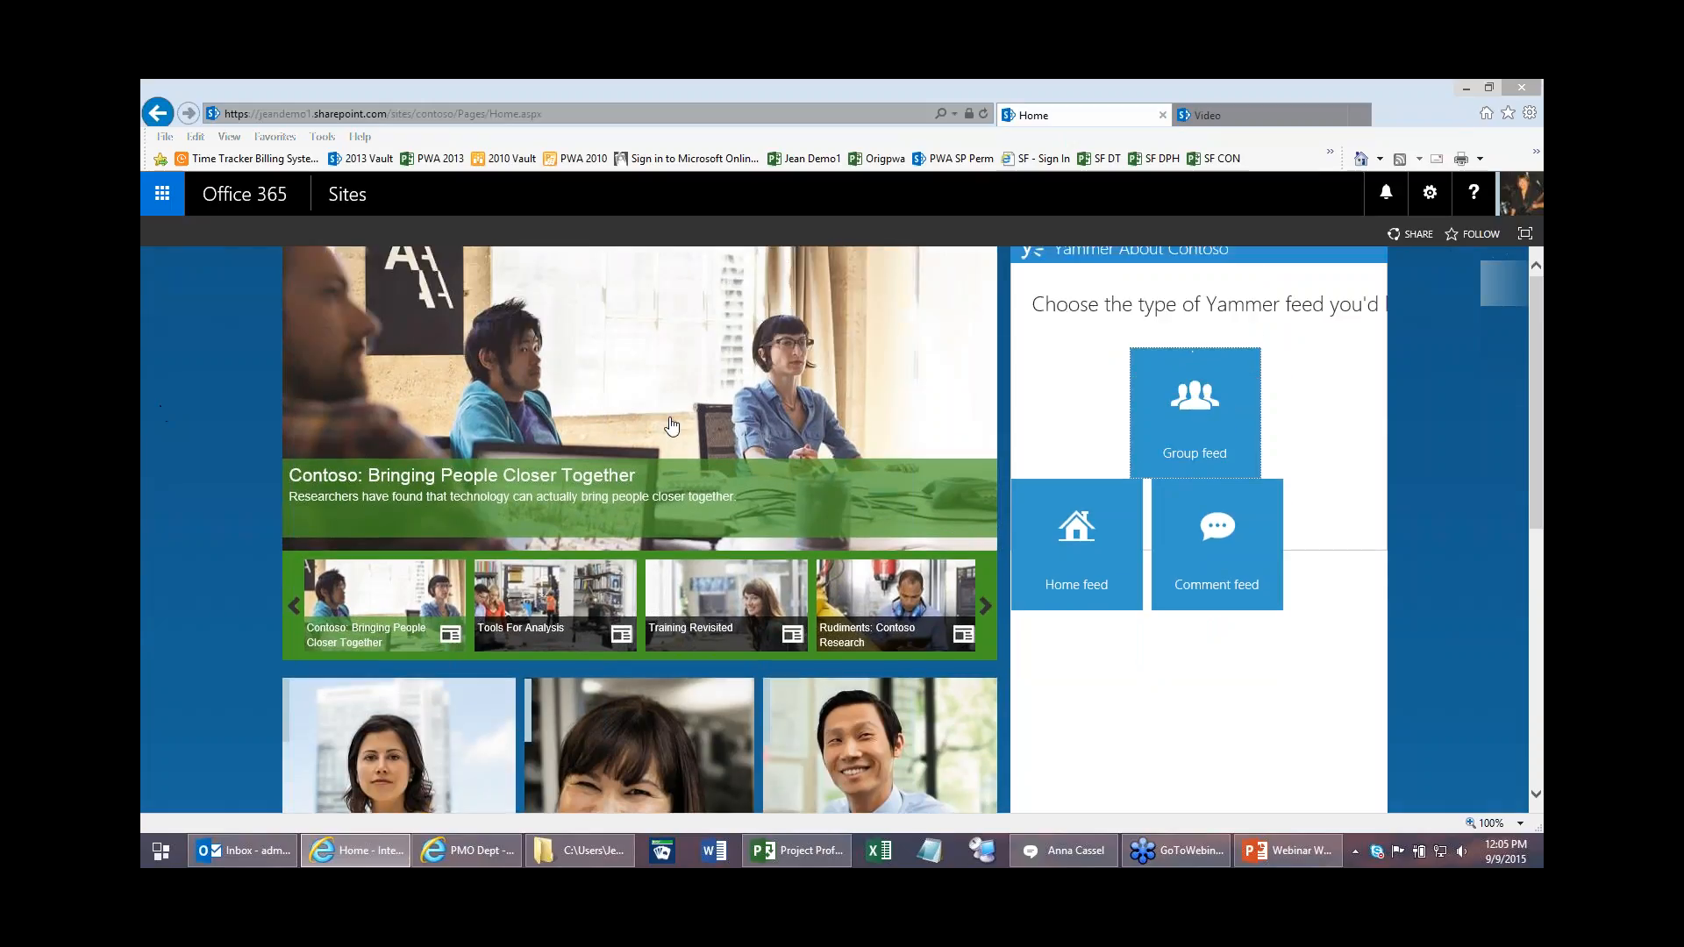
scroll(669, 428, down, 4)
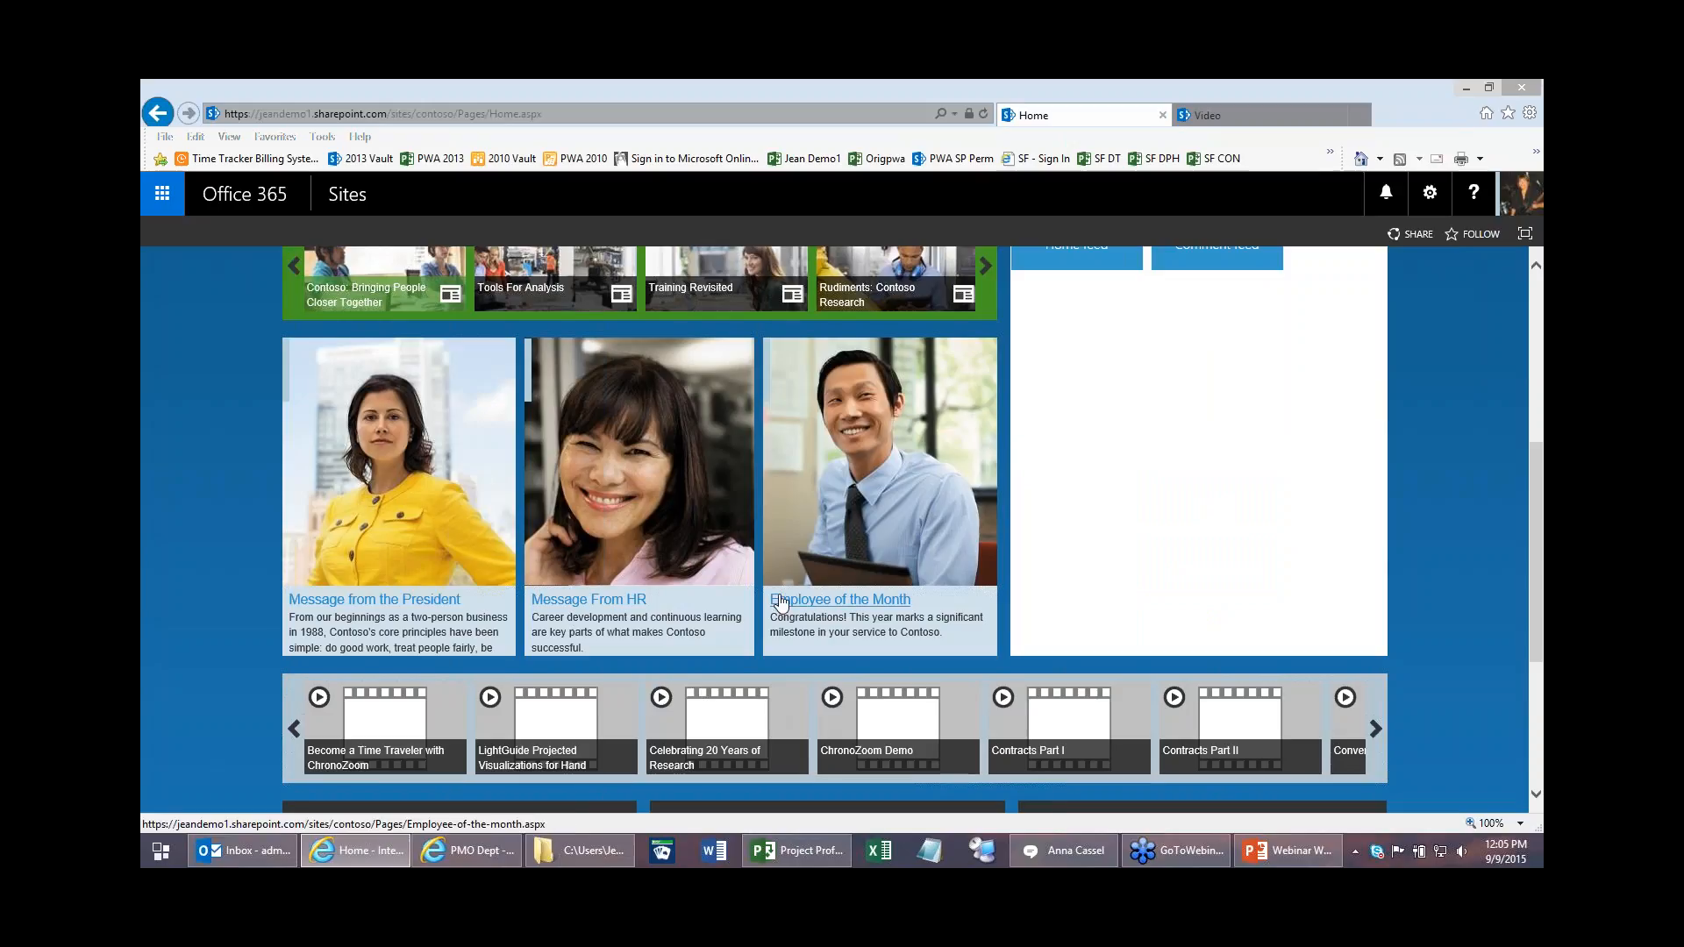
scroll(780, 603, down, 2)
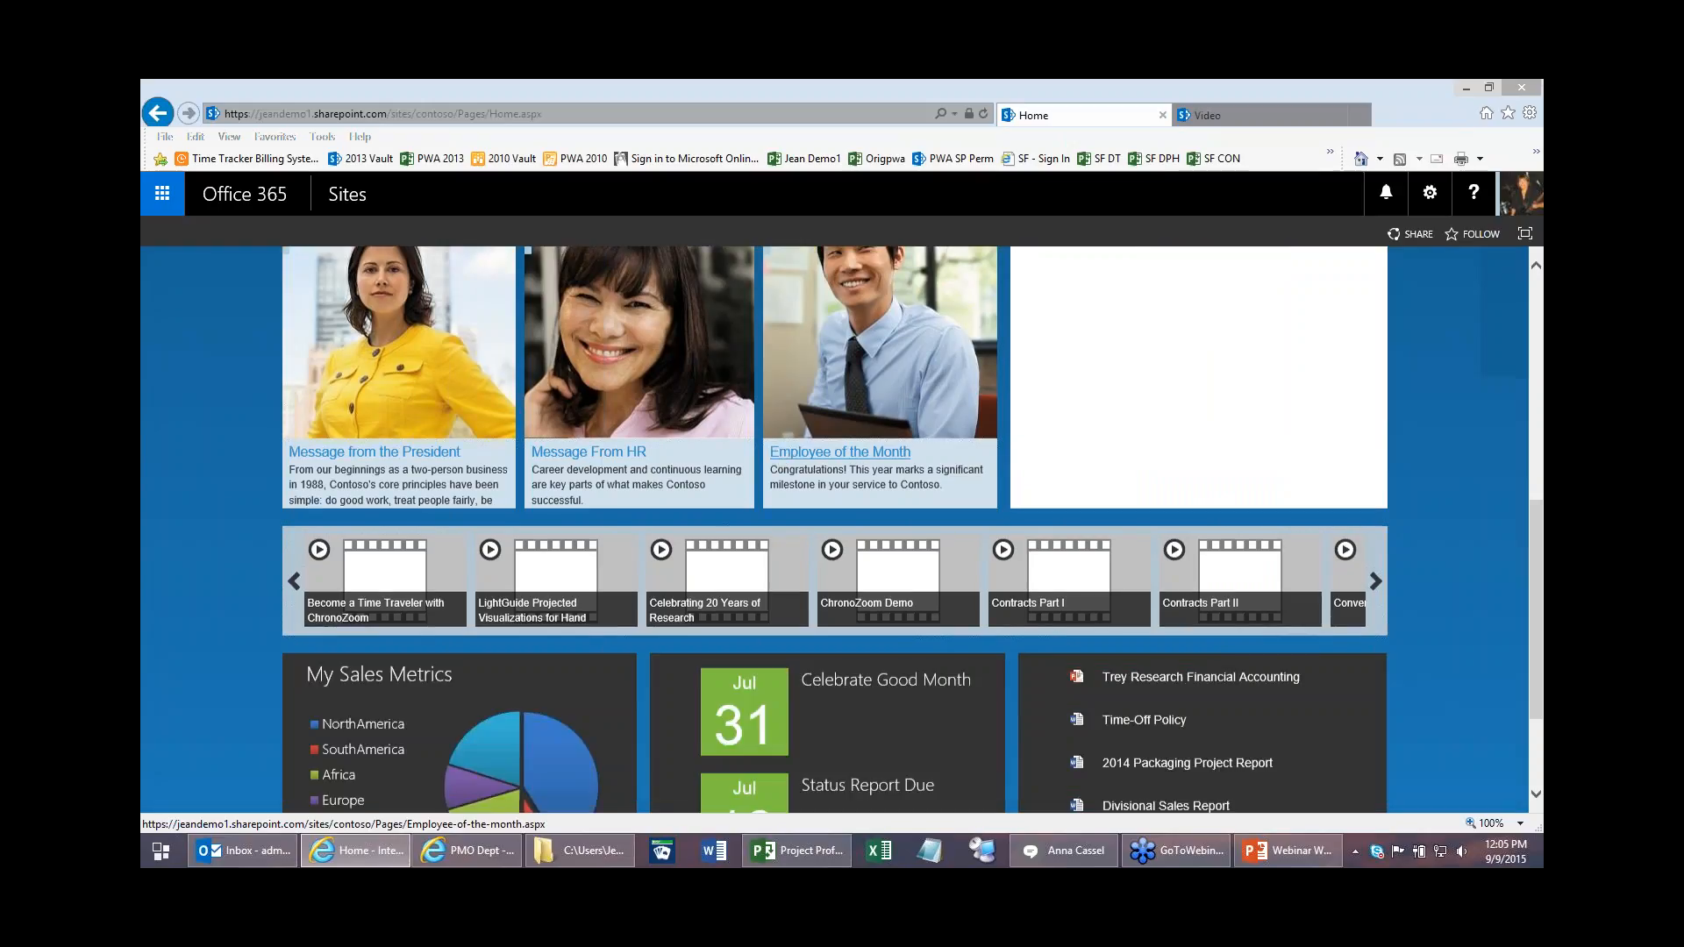
scroll(793, 587, down, 2)
scroll(792, 587, up, 10)
Step: Open the Engineering department site and look over its embedded XT1000 Test Results workbook
mouse_move(834, 289)
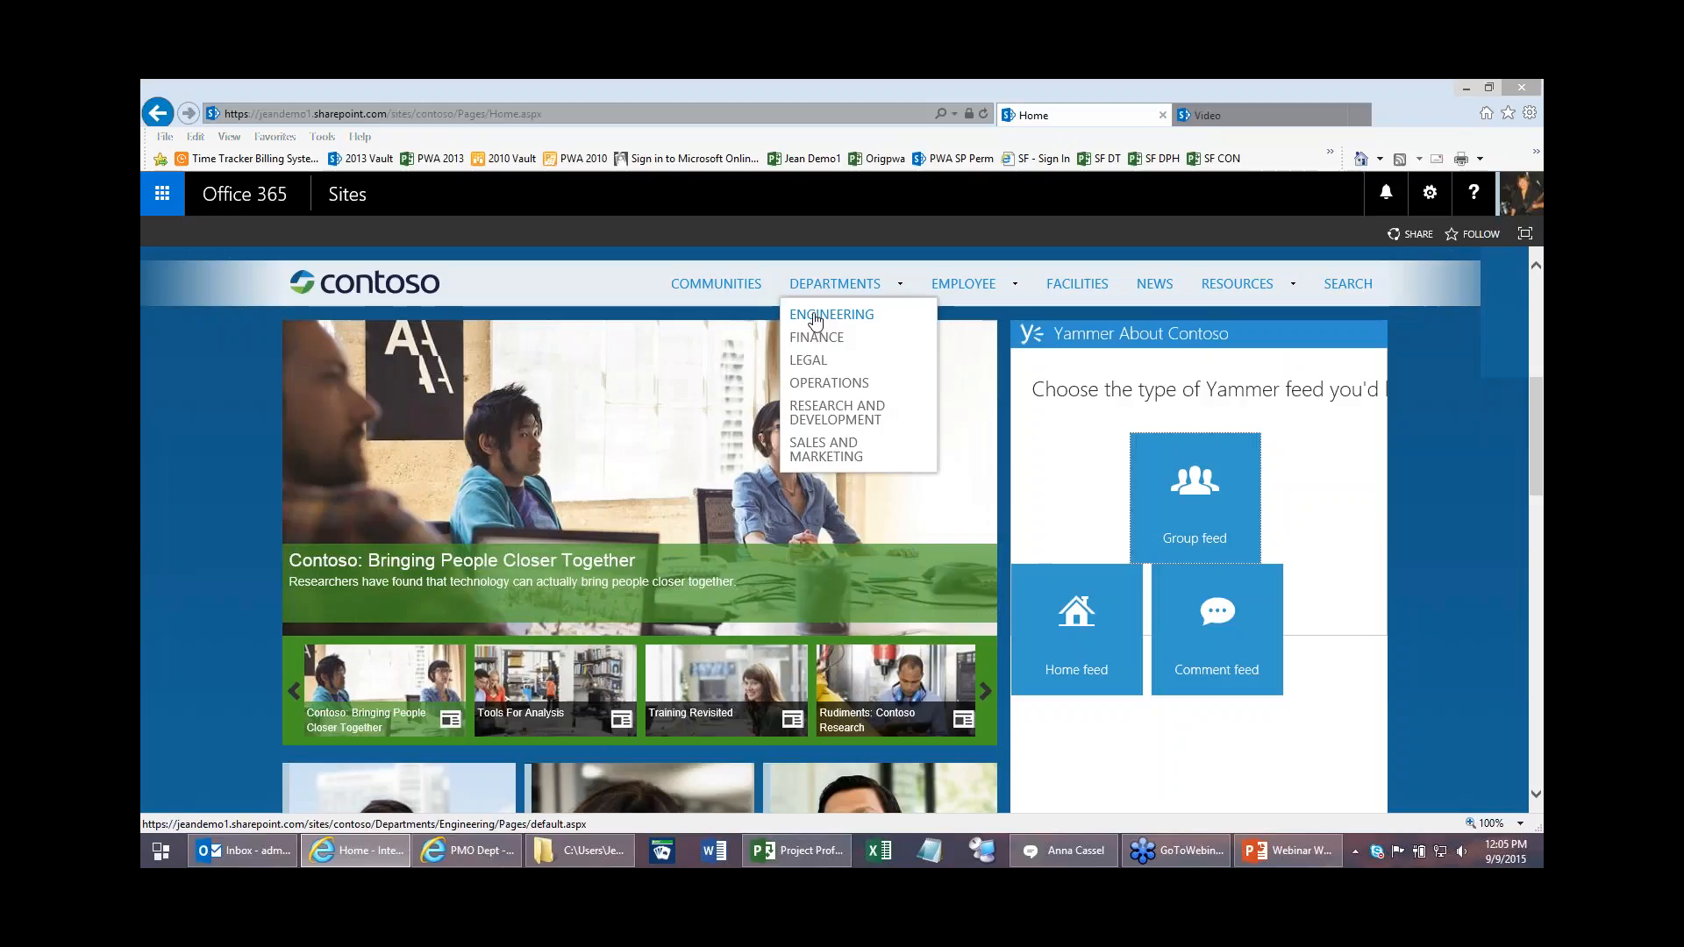
click(834, 318)
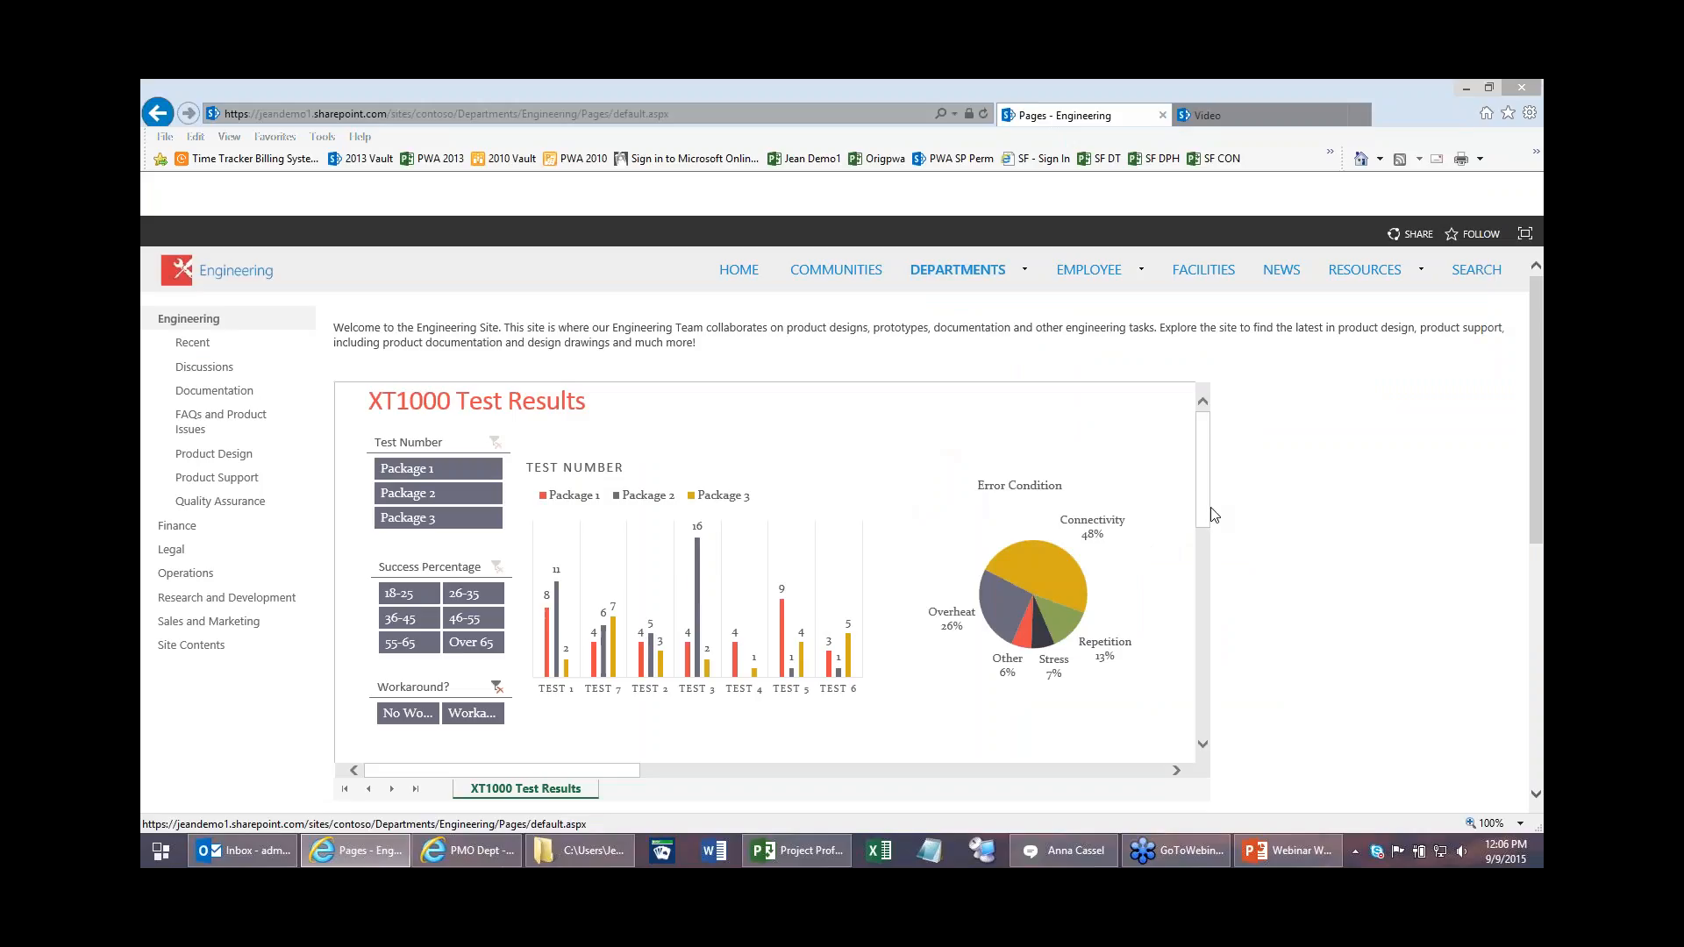
click(1199, 707)
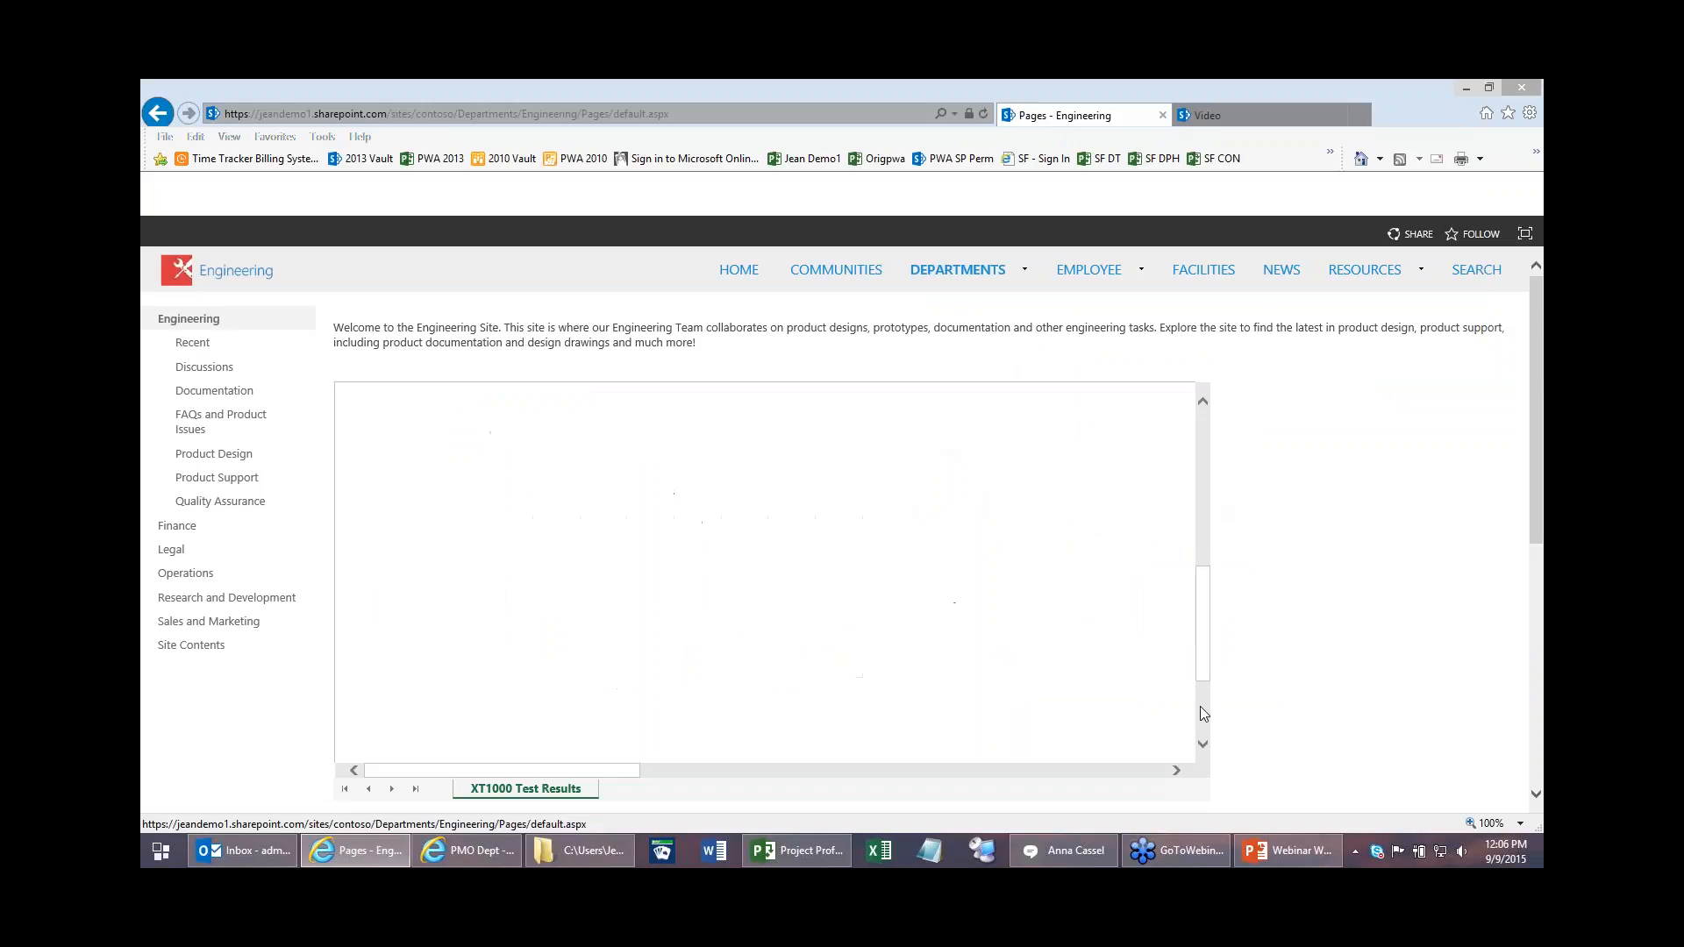
drag(1210, 649, 1210, 477)
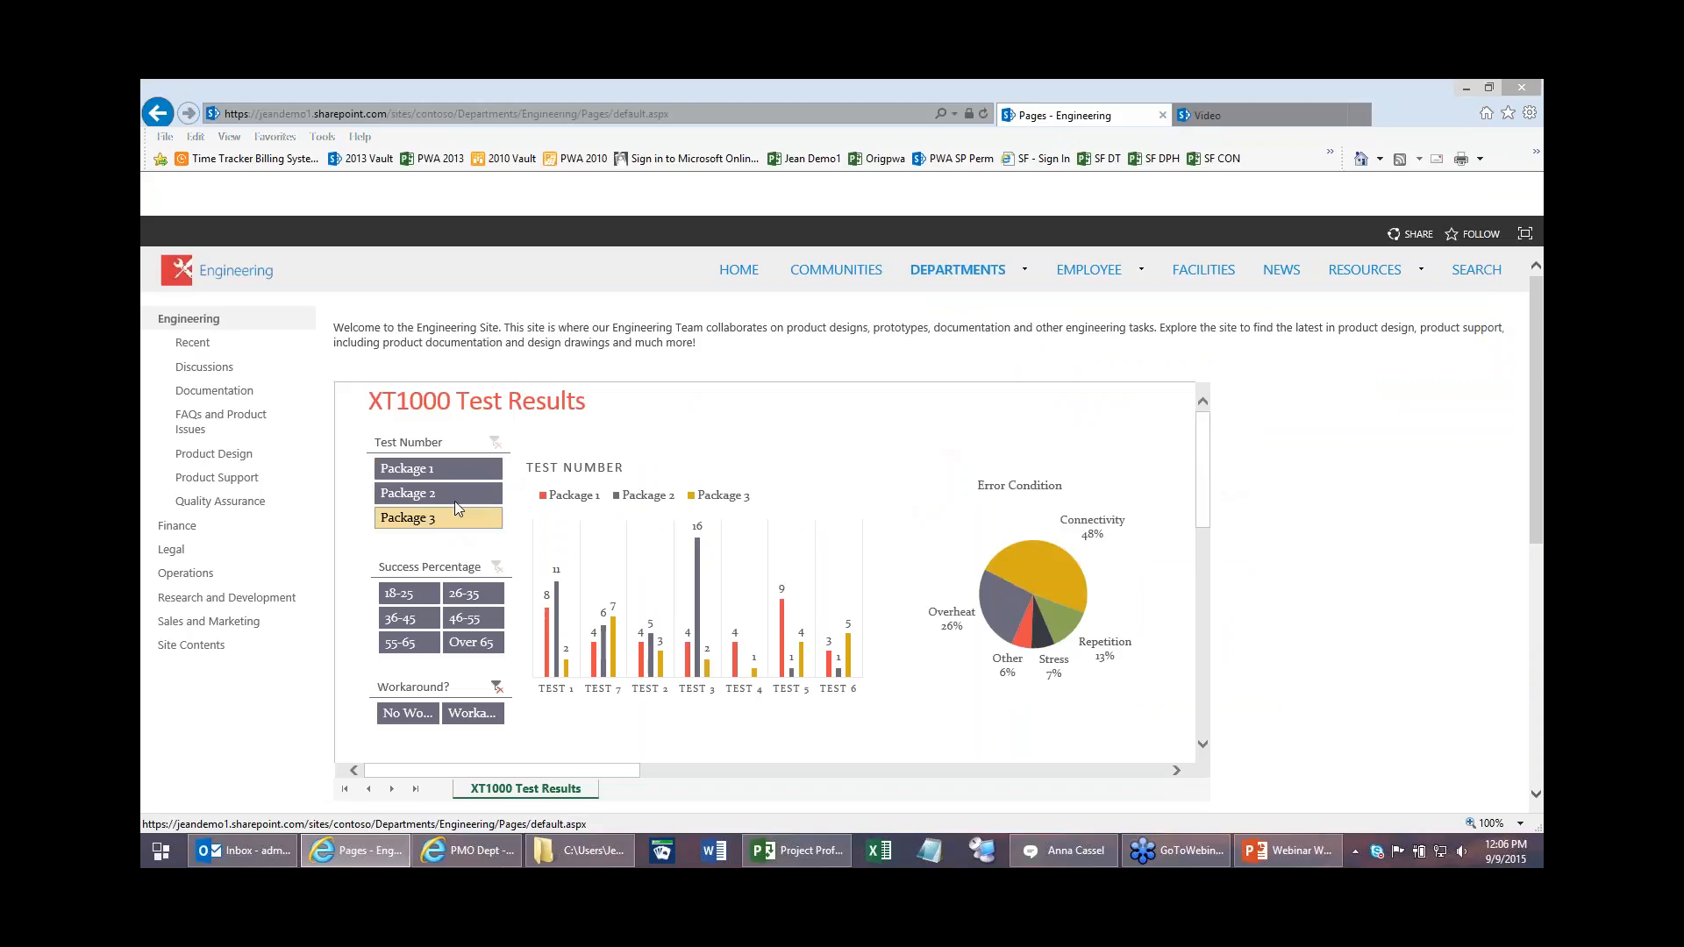
Step: Filter the XT1000 Test Results by Package 1, Package 2 and Package 3 in turn
click(447, 474)
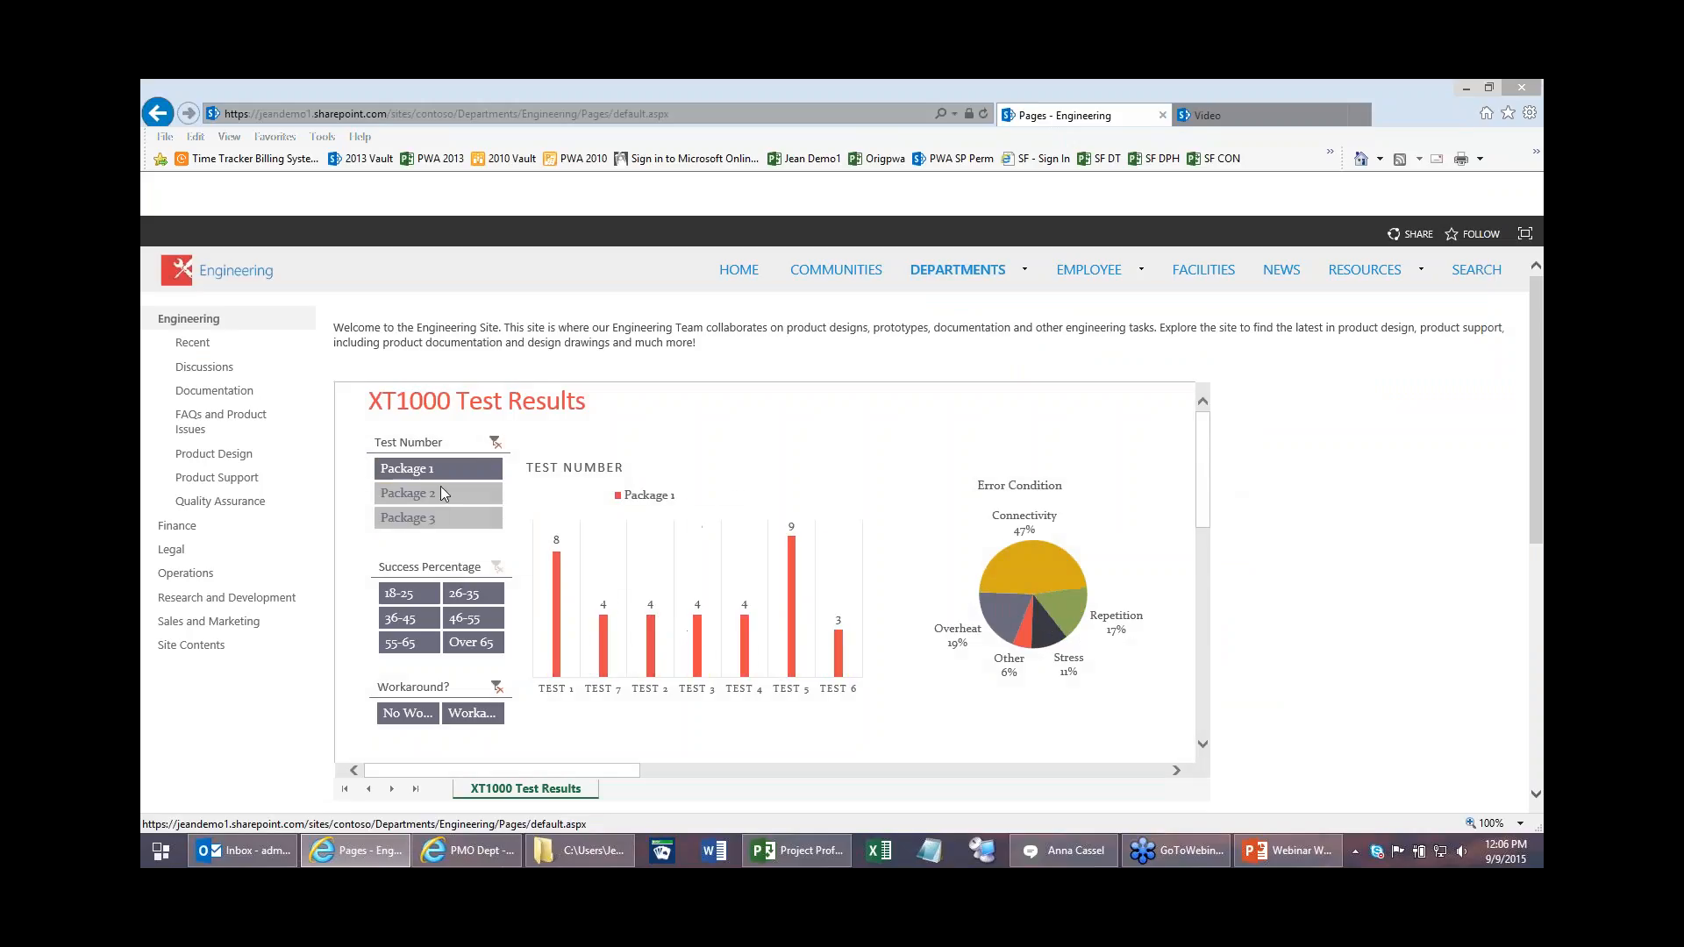
click(428, 495)
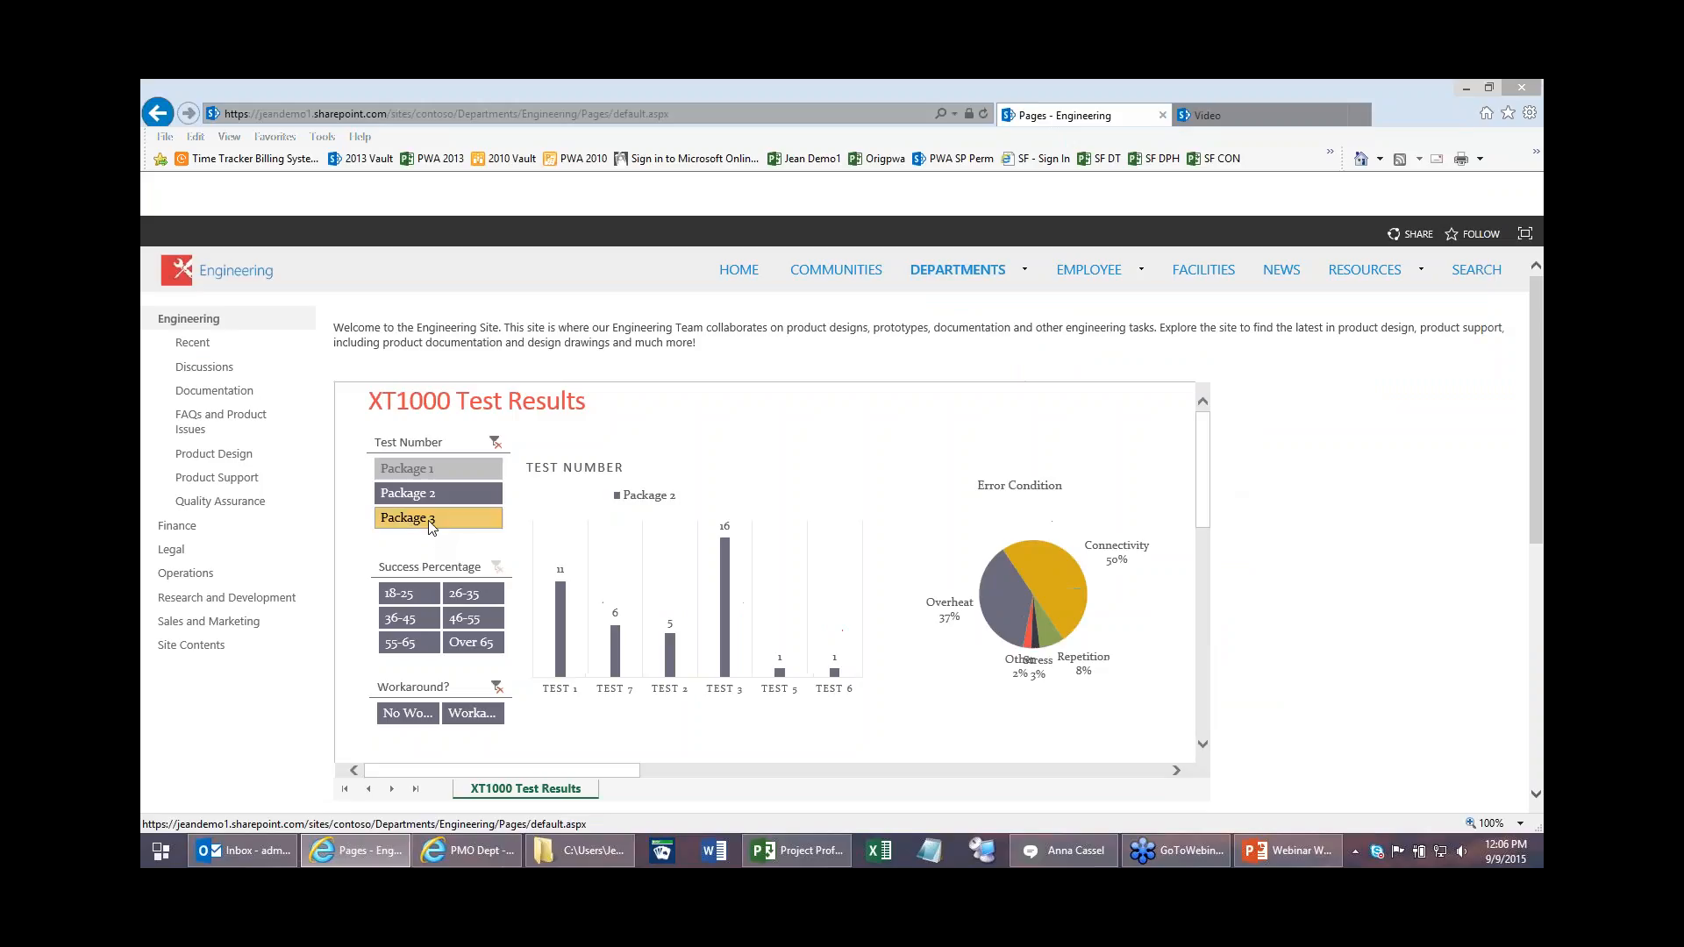
click(429, 520)
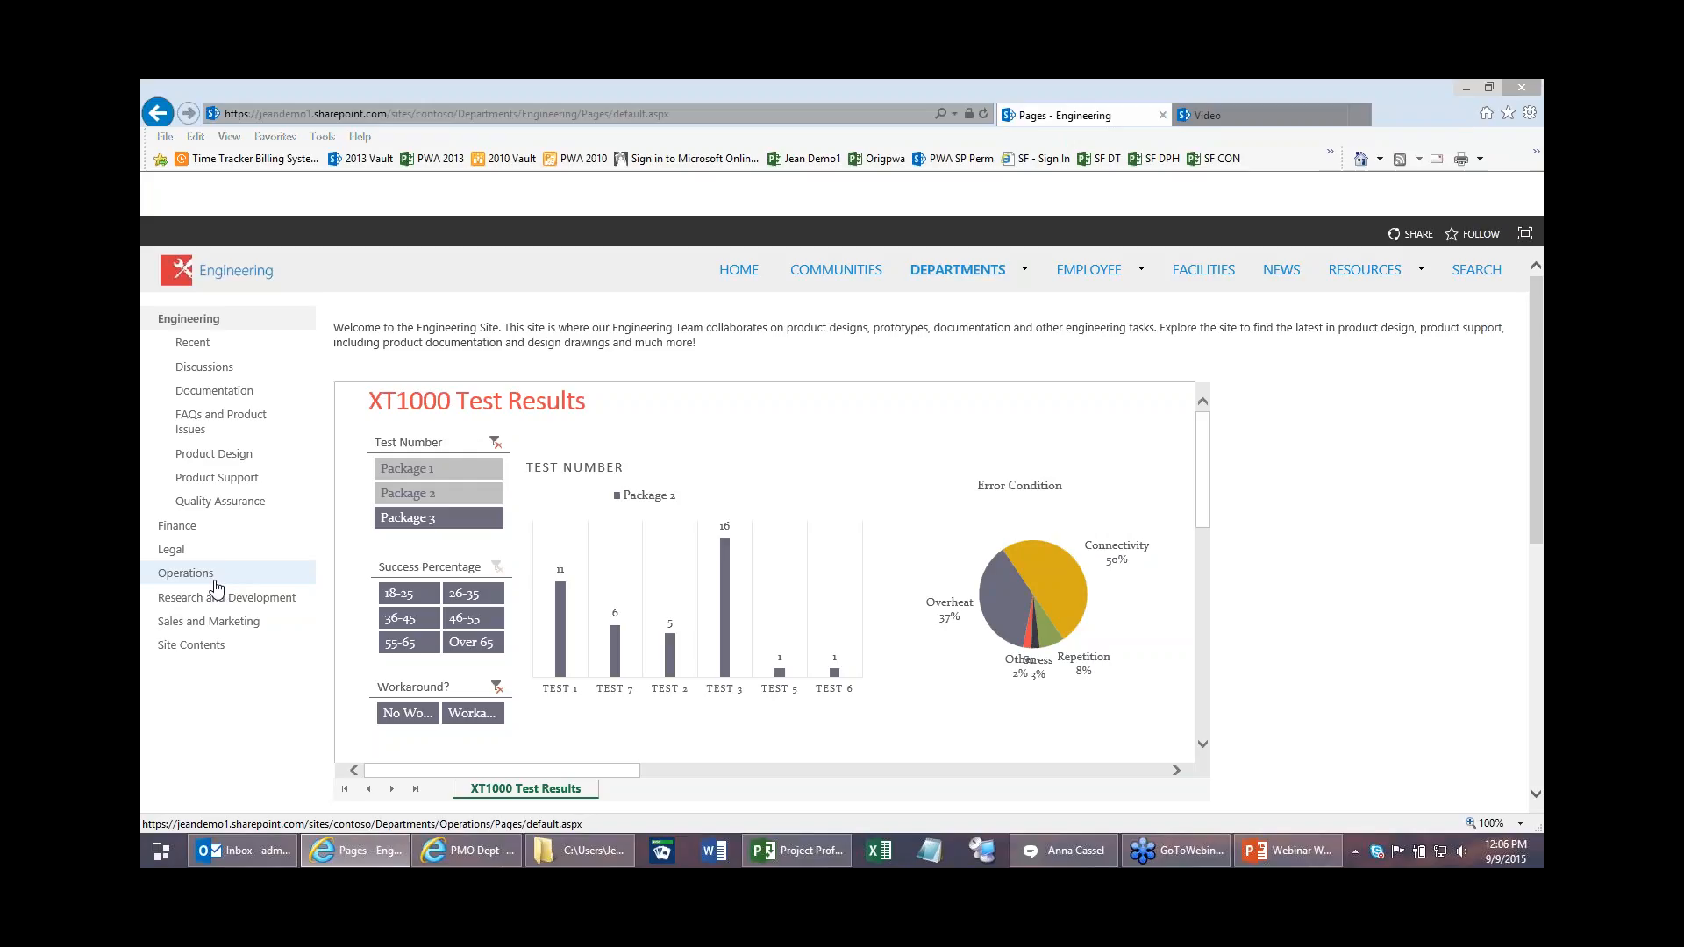
Step: Go to the Finance department site and open its Strategic Planning site
click(184, 530)
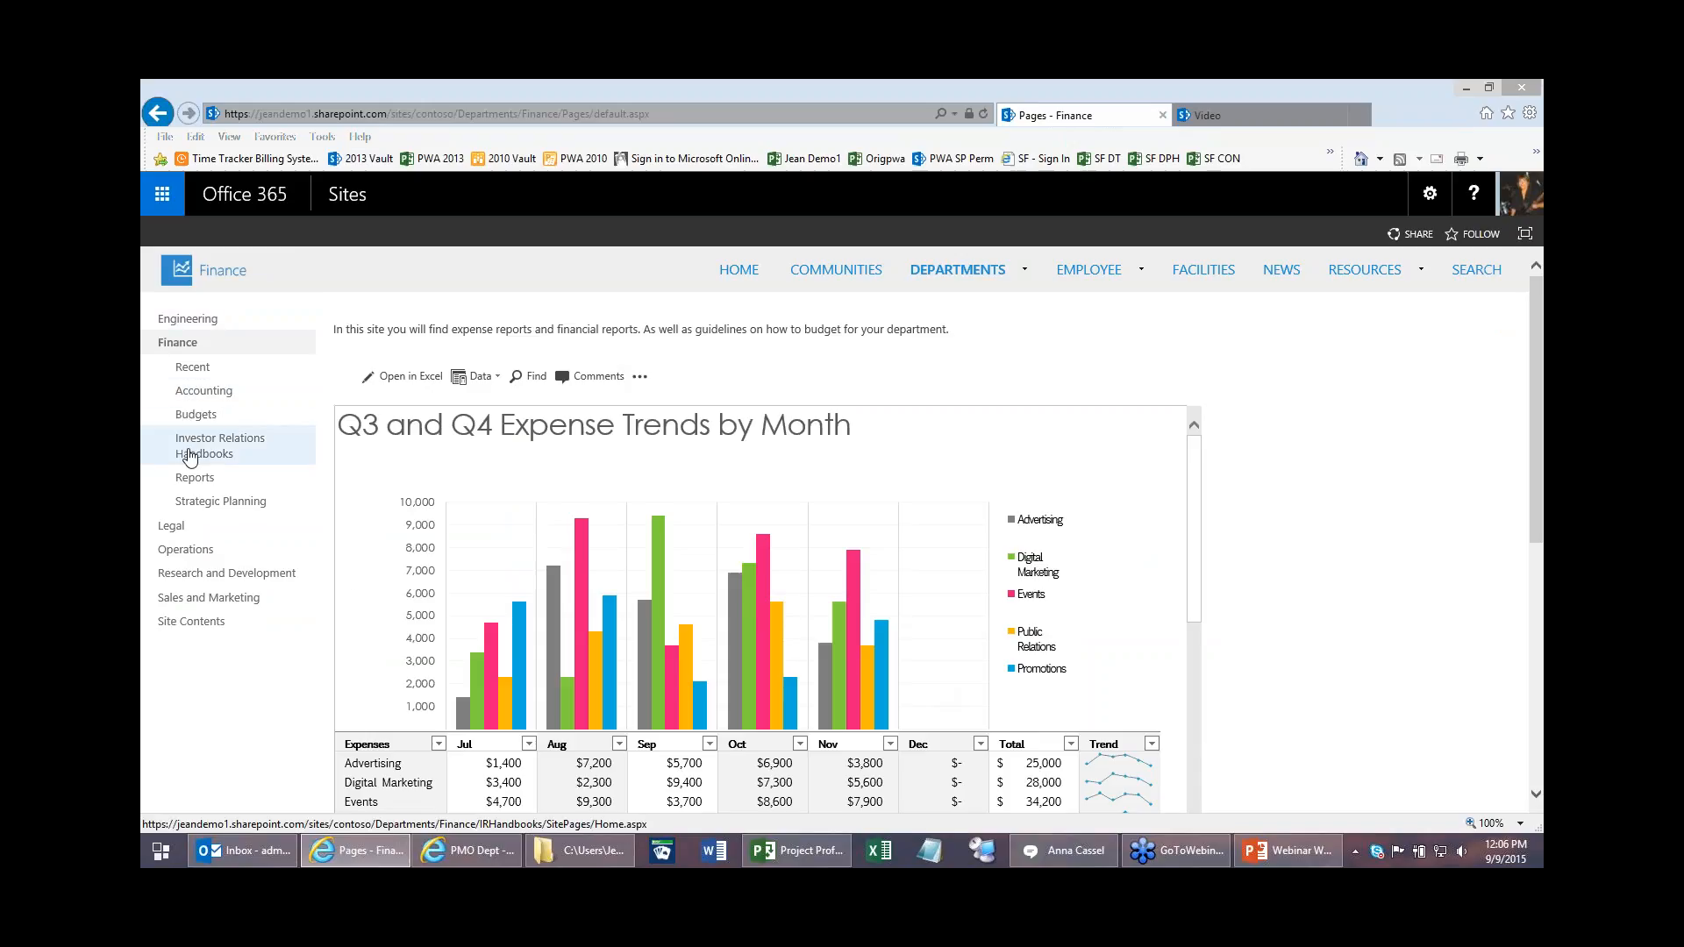
click(201, 503)
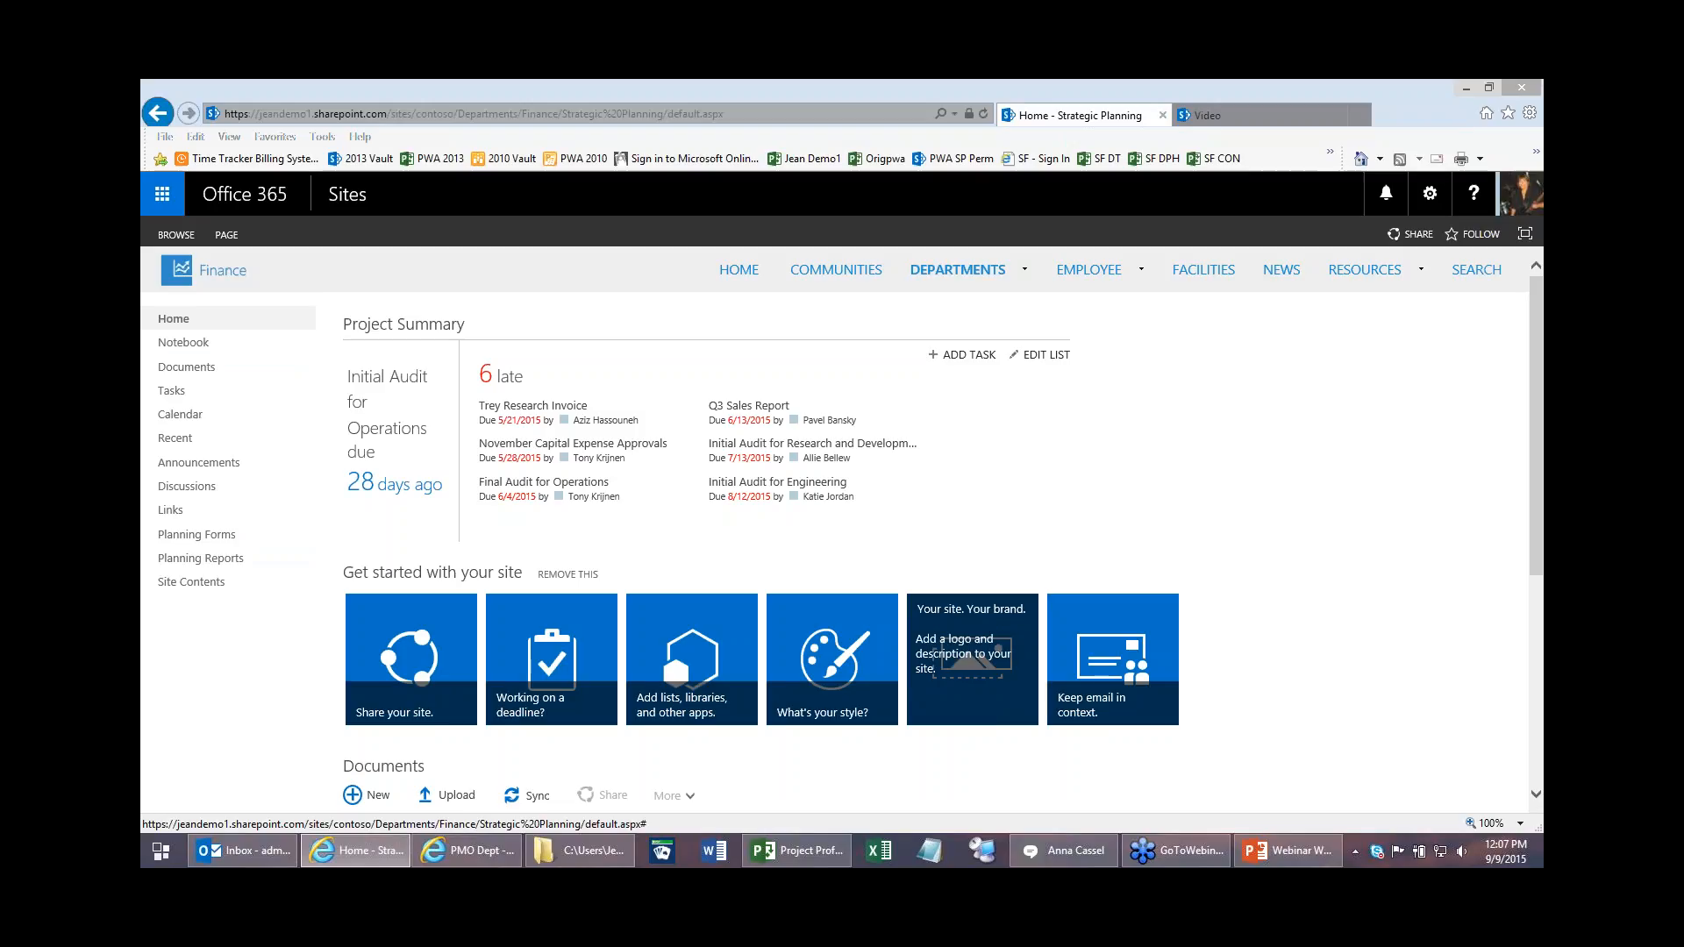
Step: Switch to the My Shoe Company site and view its Company Announcements, Company Pictures, Company Calendar and Key Contacts
mouse_move(460, 862)
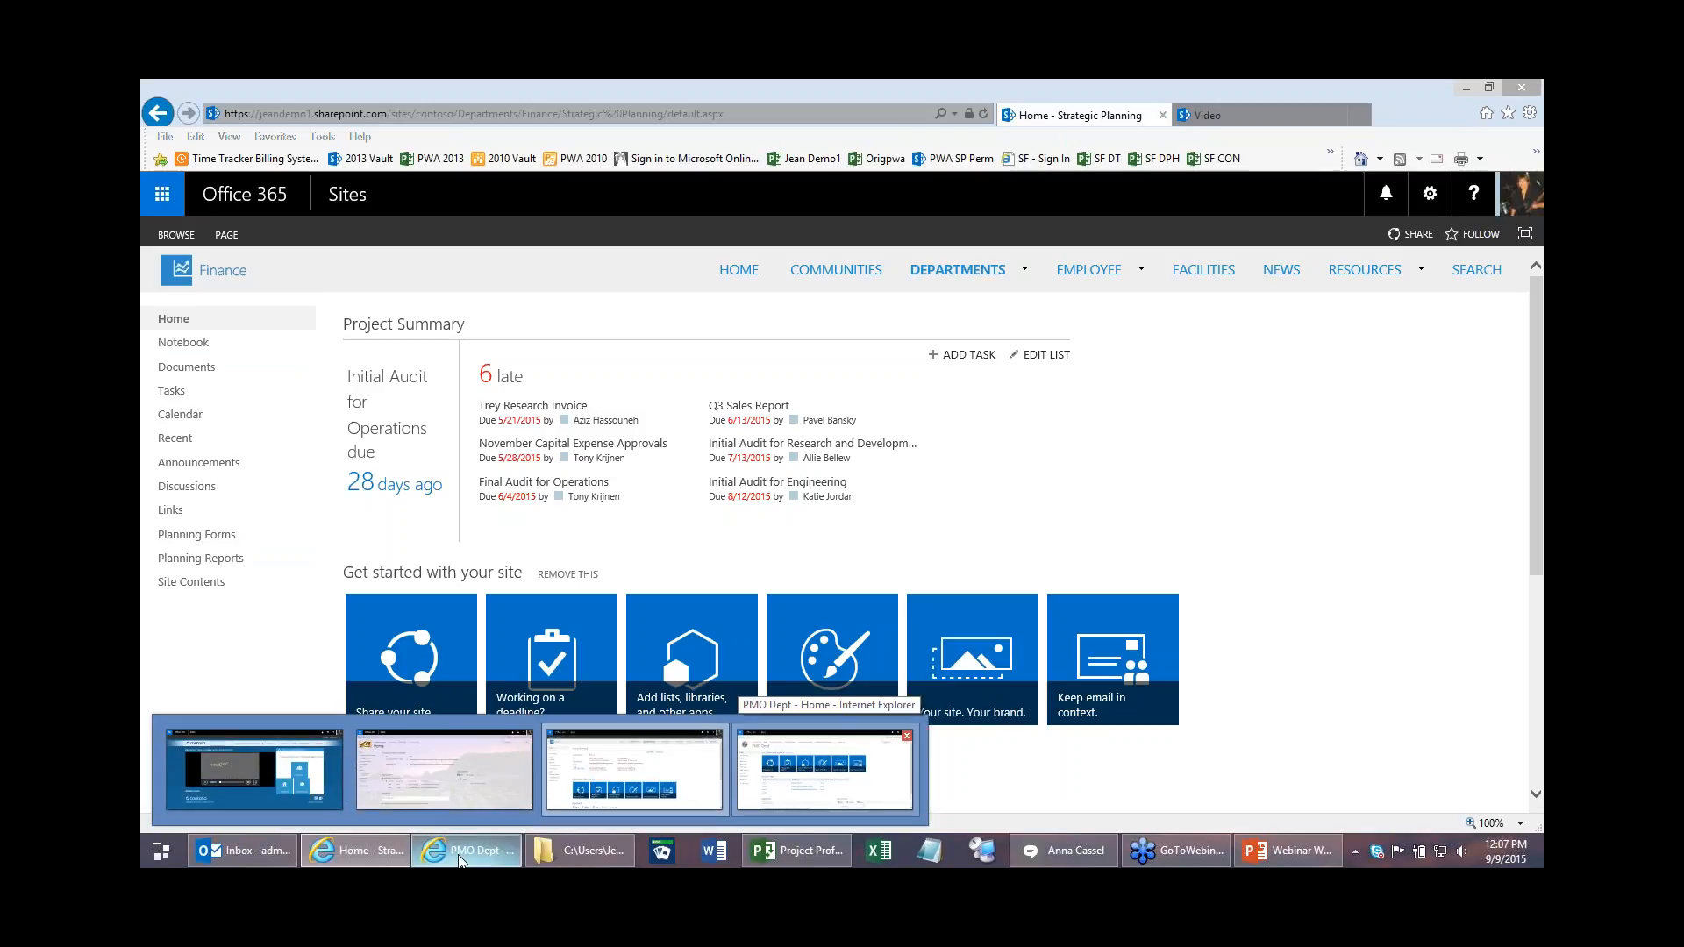
click(460, 862)
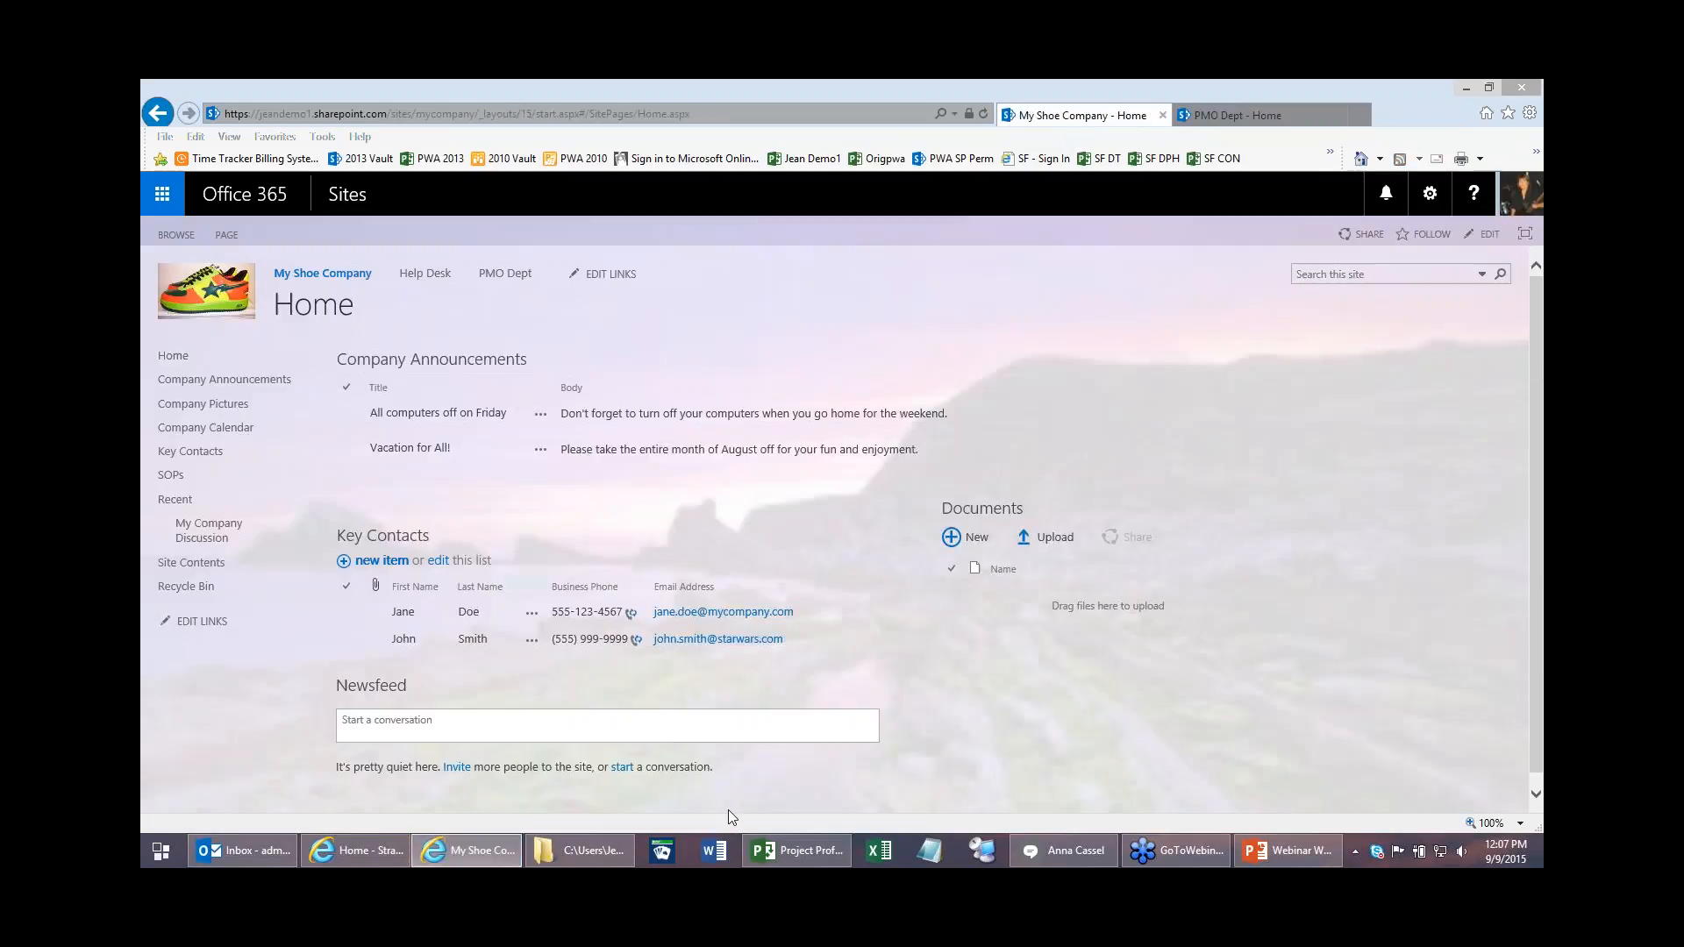
mouse_move(796, 851)
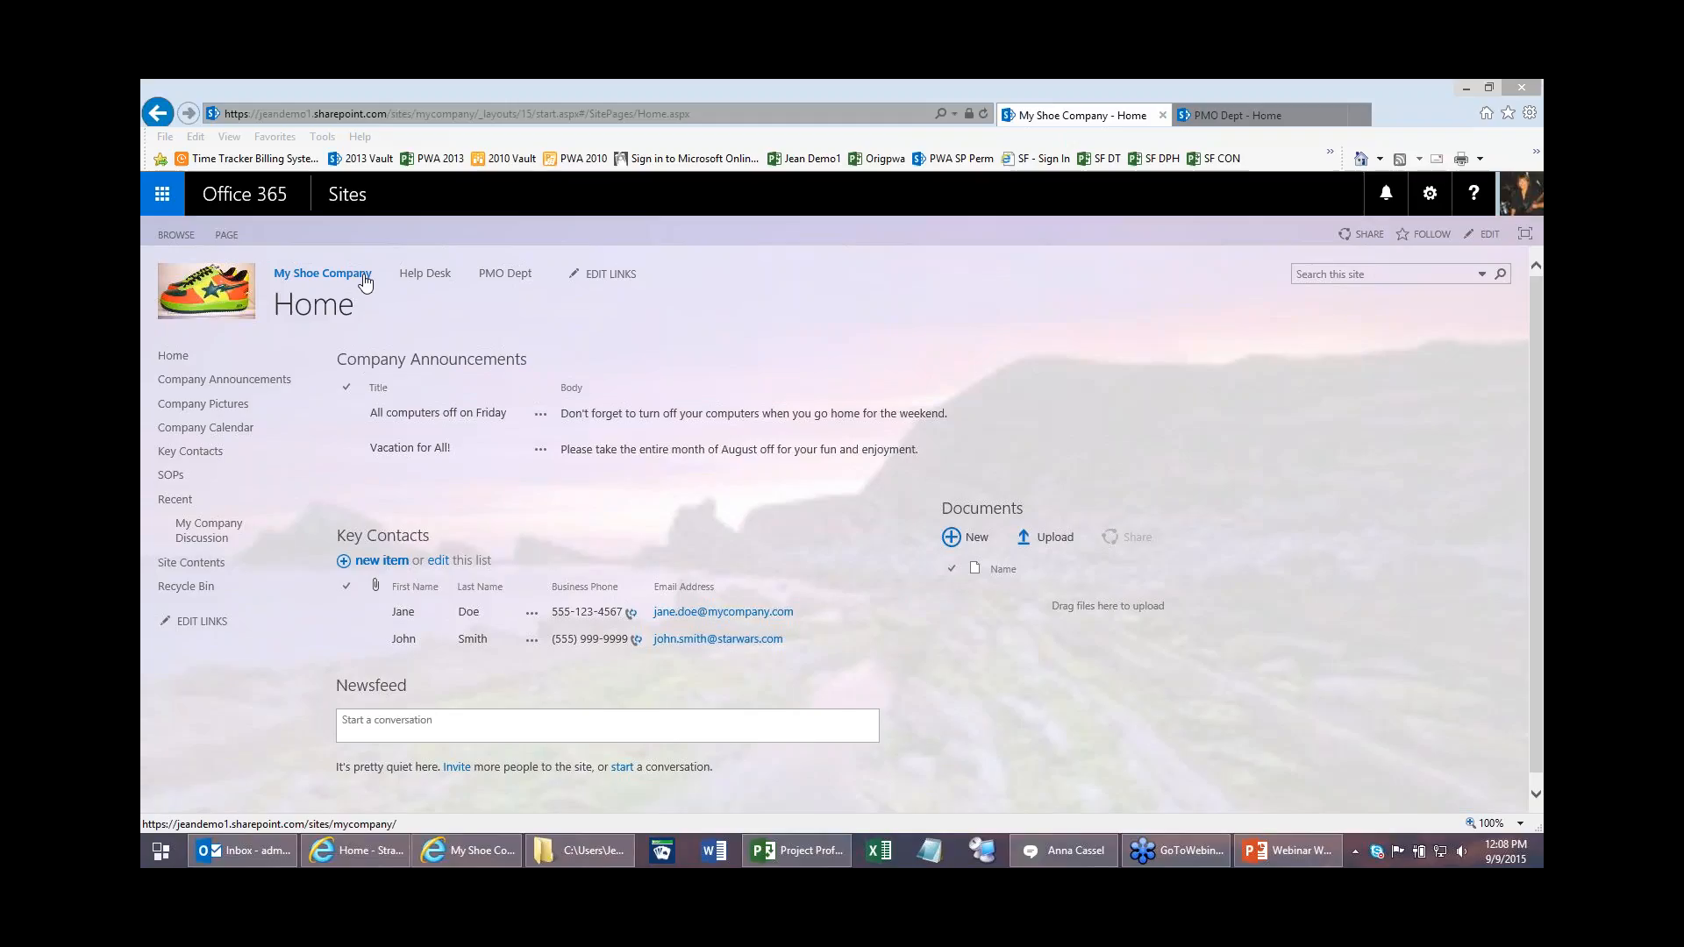
click(187, 380)
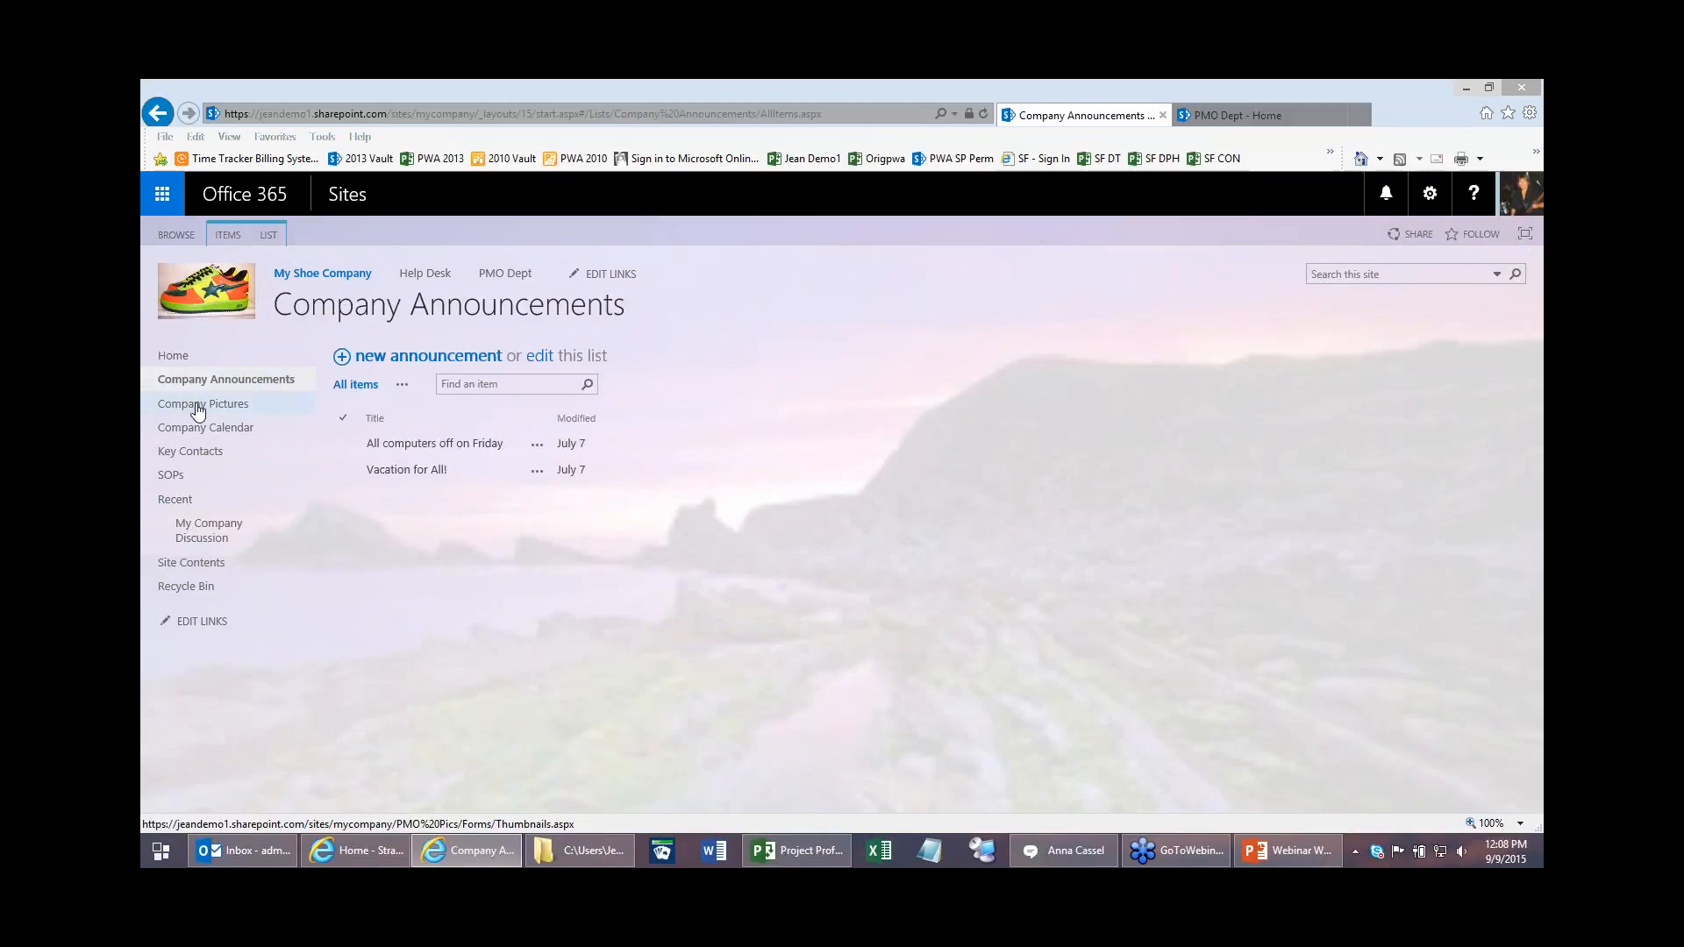
click(198, 405)
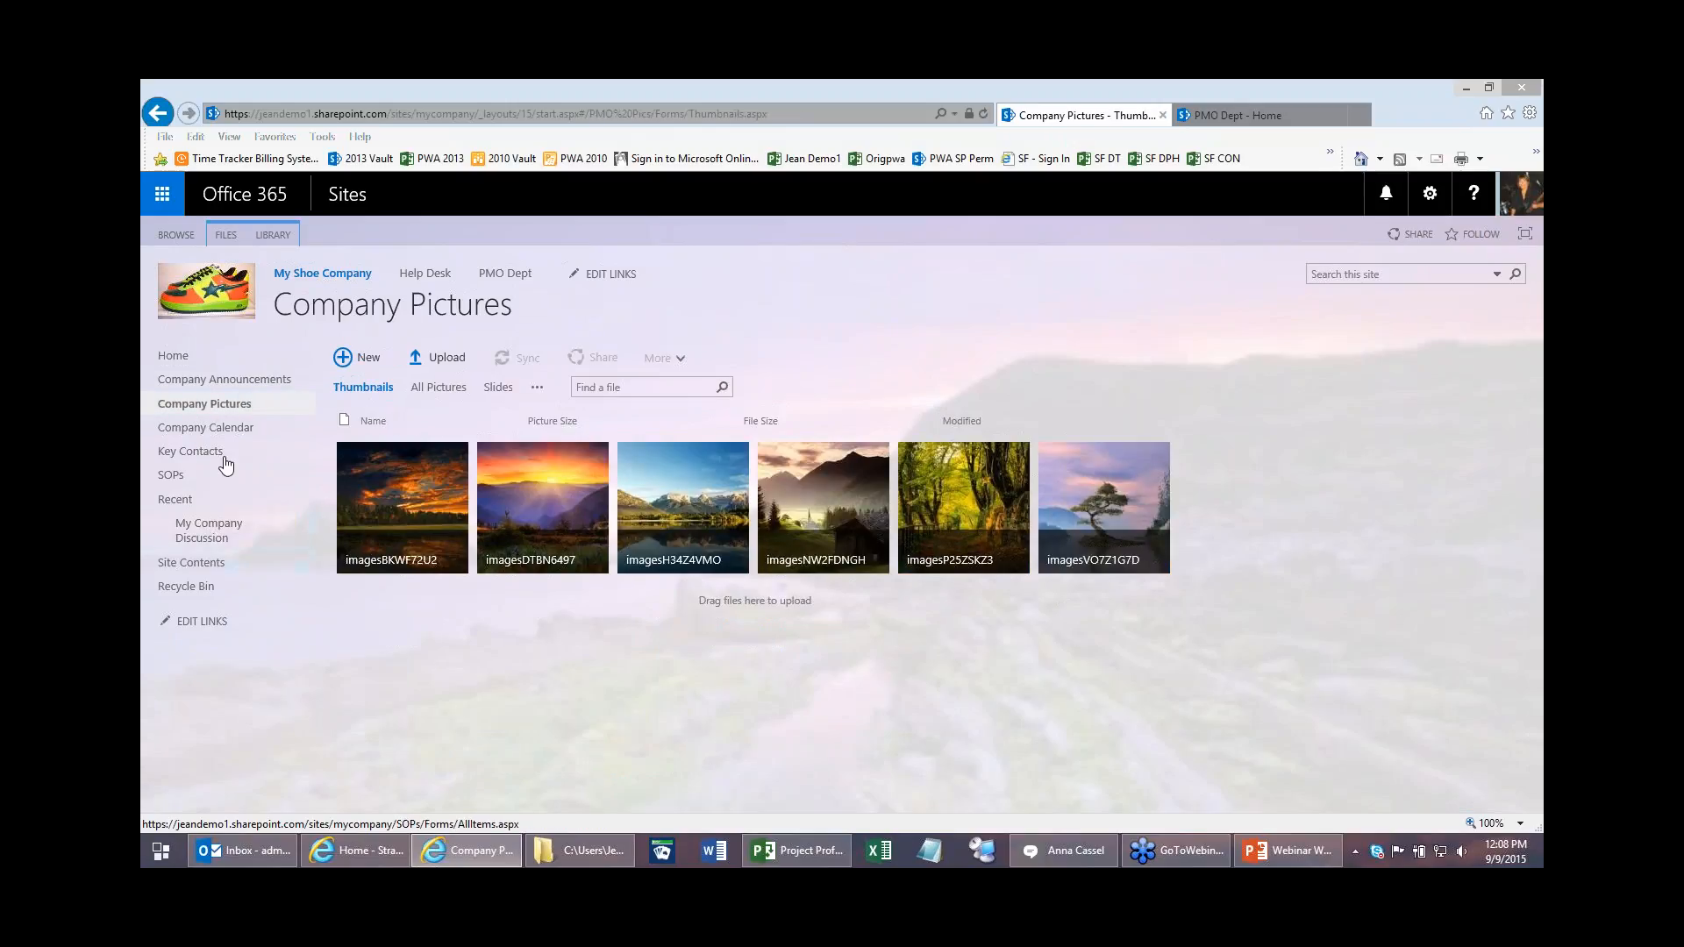
click(199, 435)
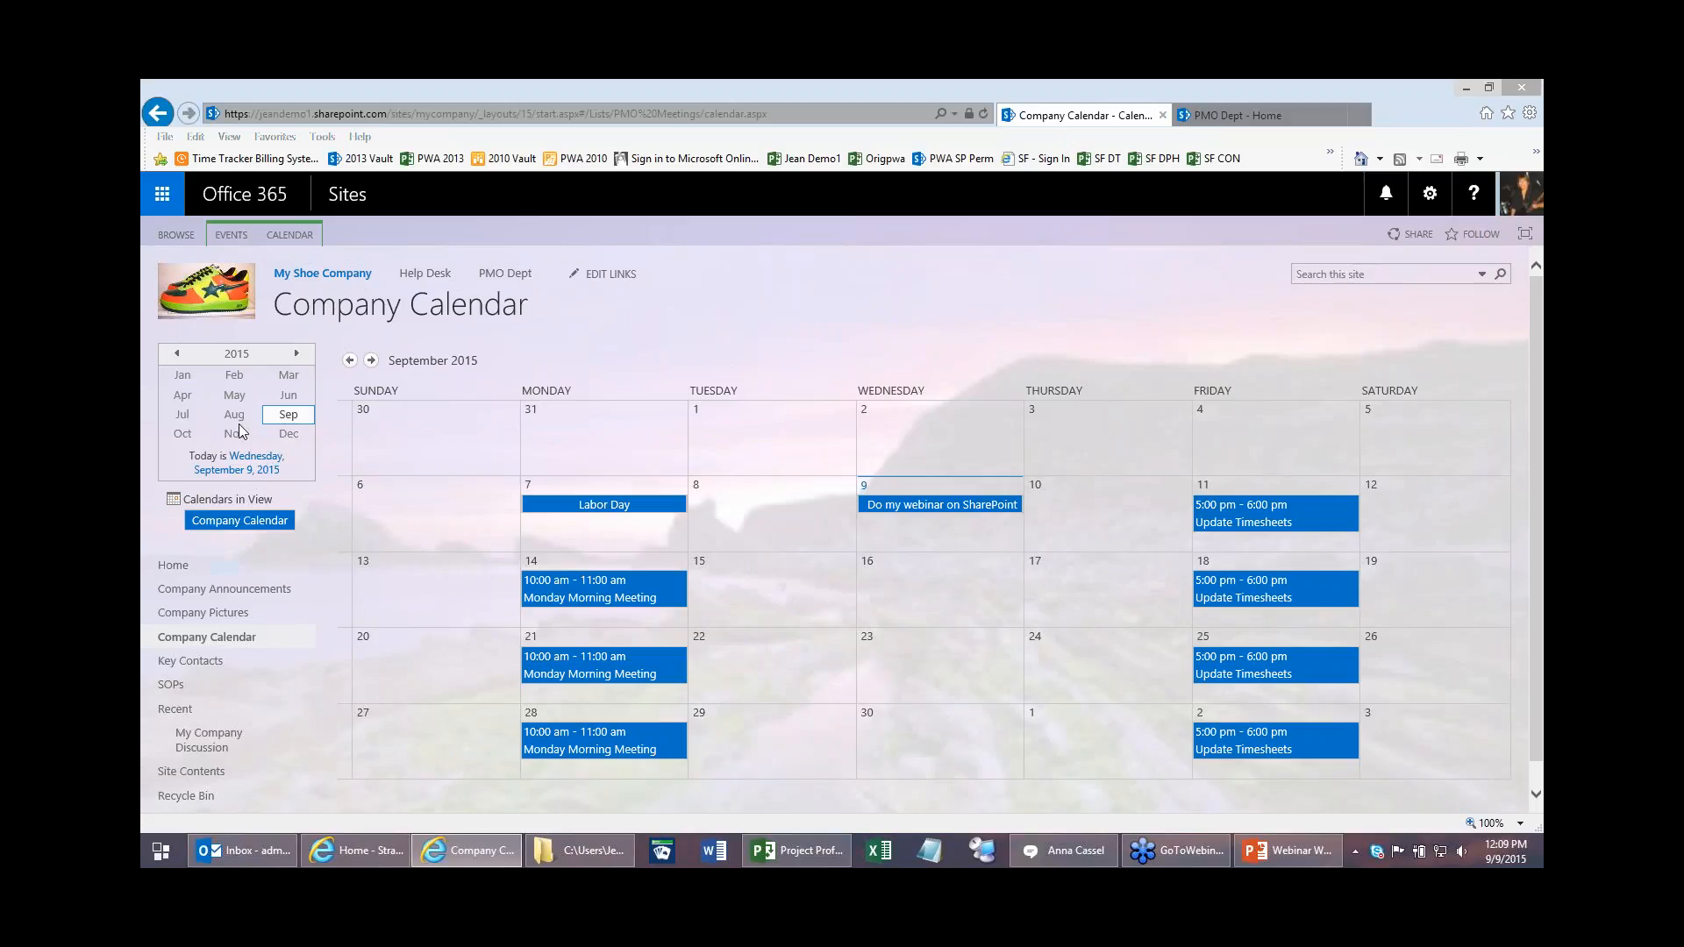
click(198, 664)
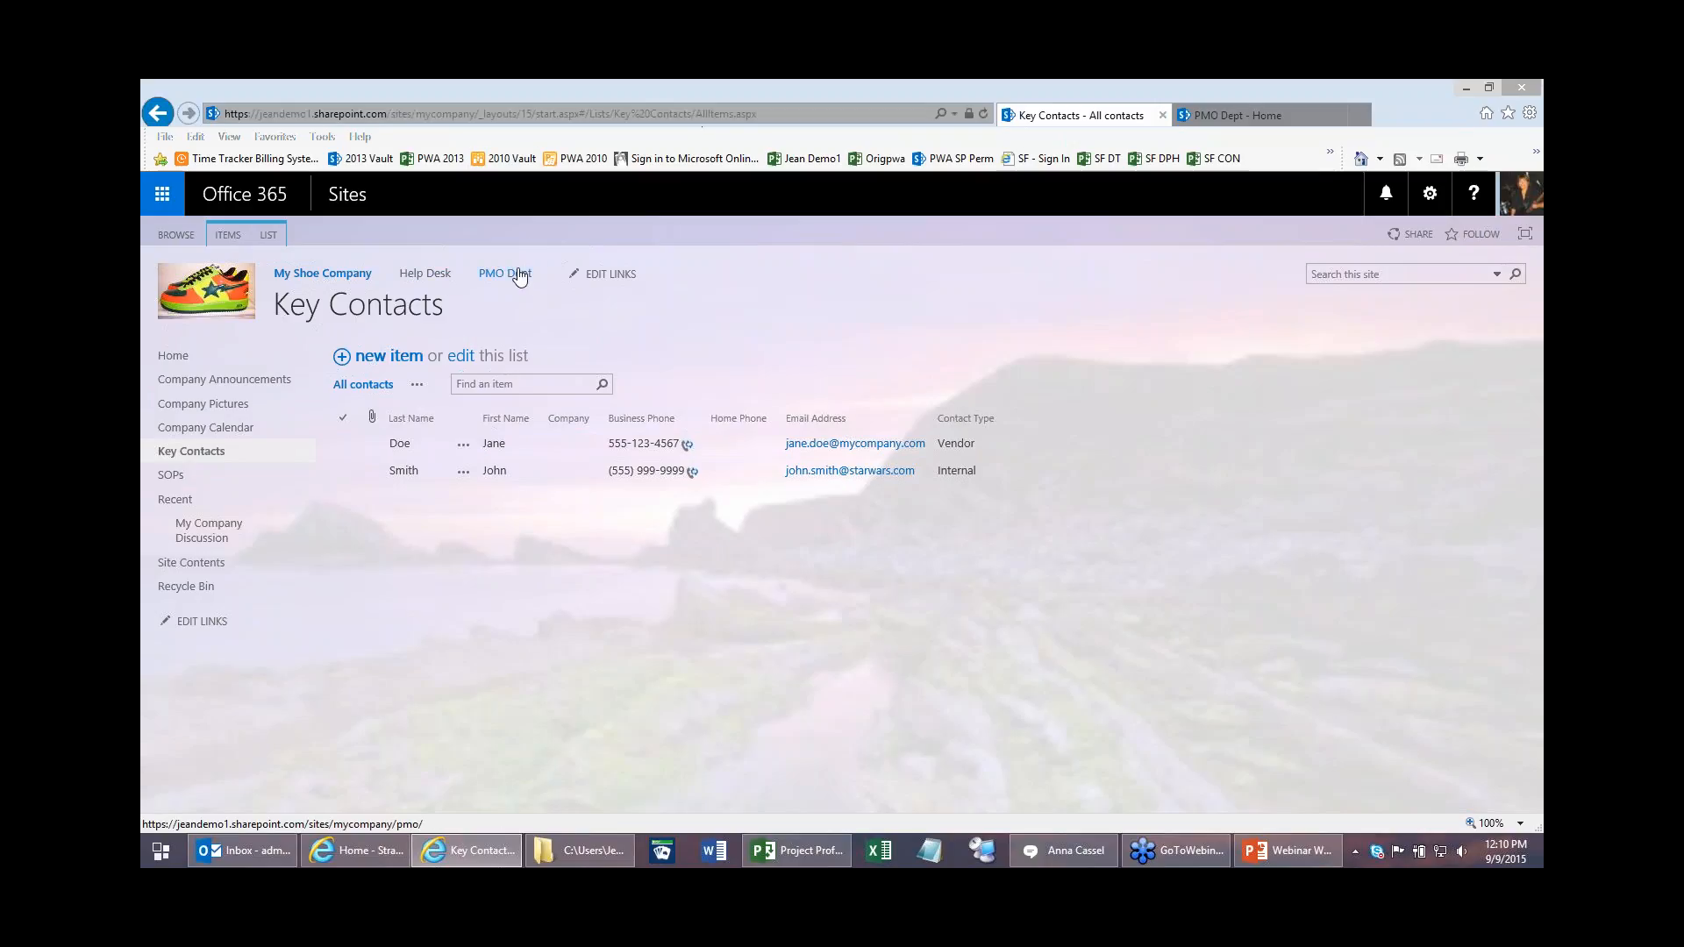
Step: Switch to the PMO Dept site and bring up the Subsites list in its Site Contents
click(1223, 115)
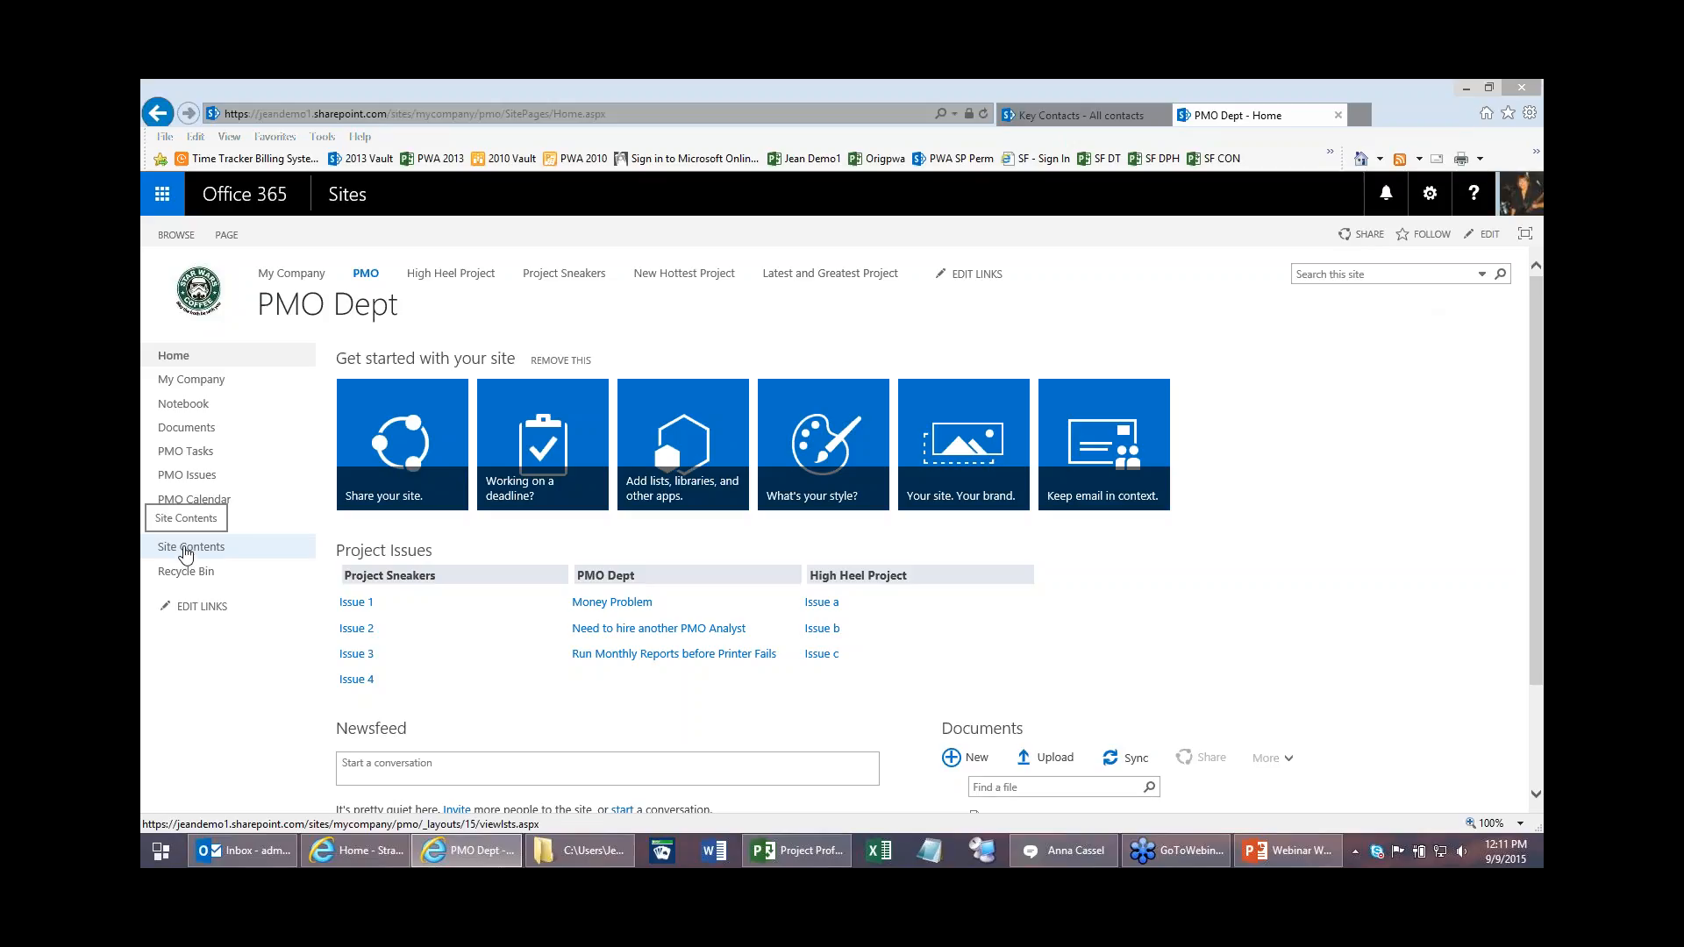
click(185, 549)
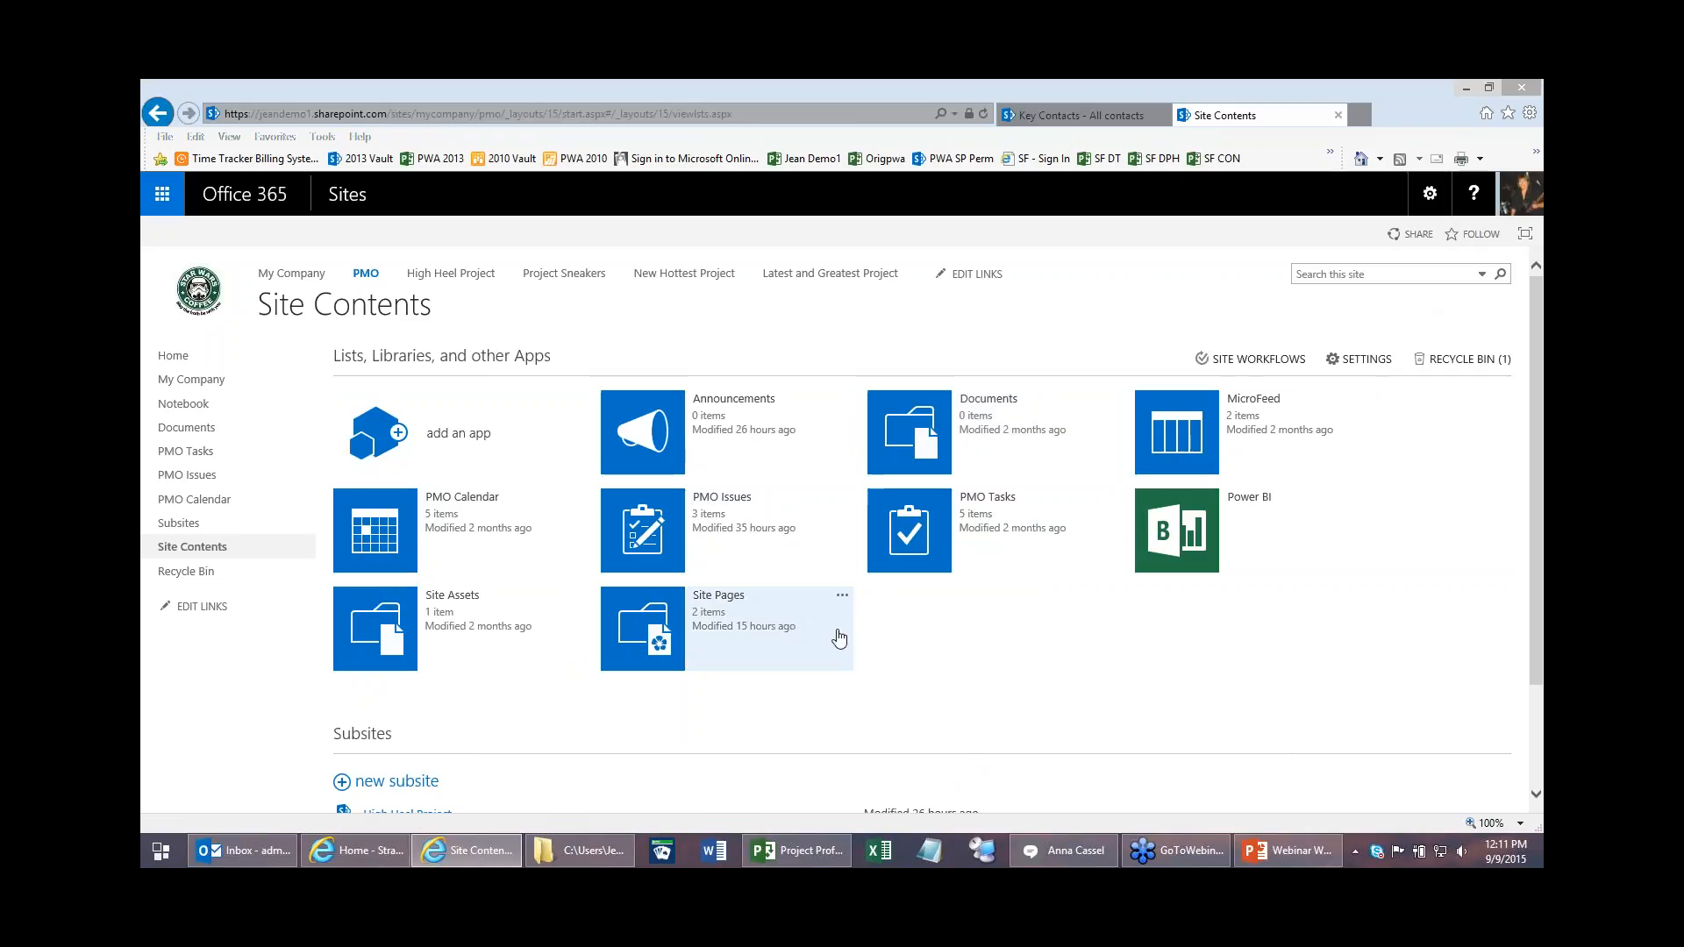
scroll(838, 632, down, 3)
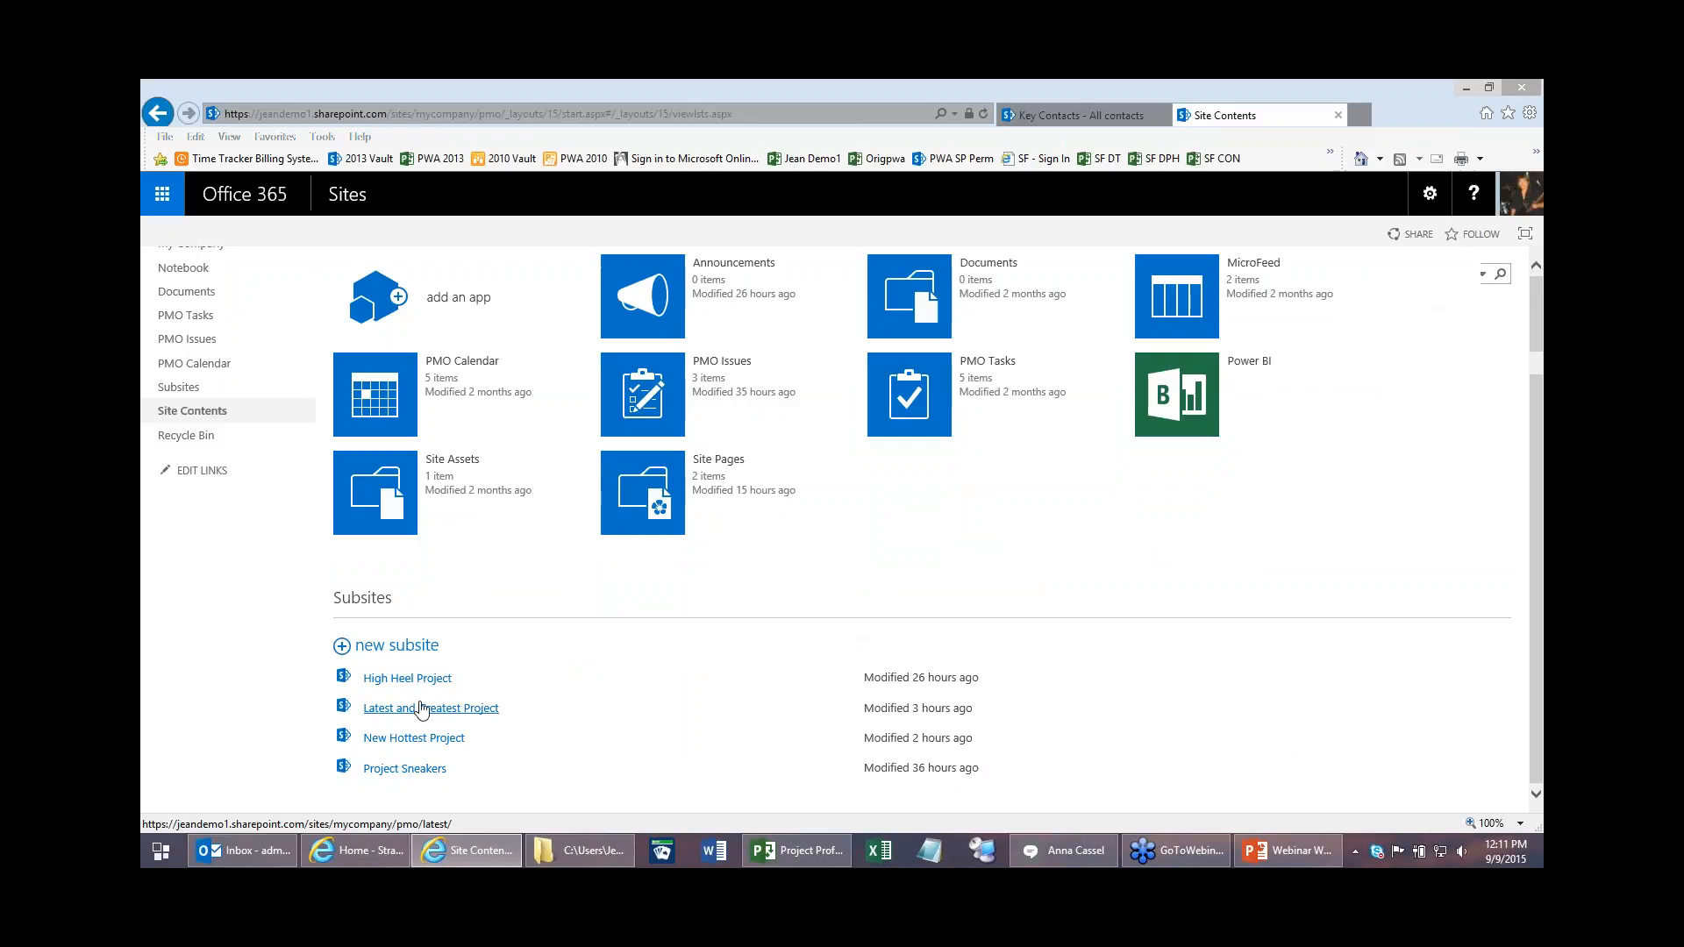
scroll(469, 682, up, 3)
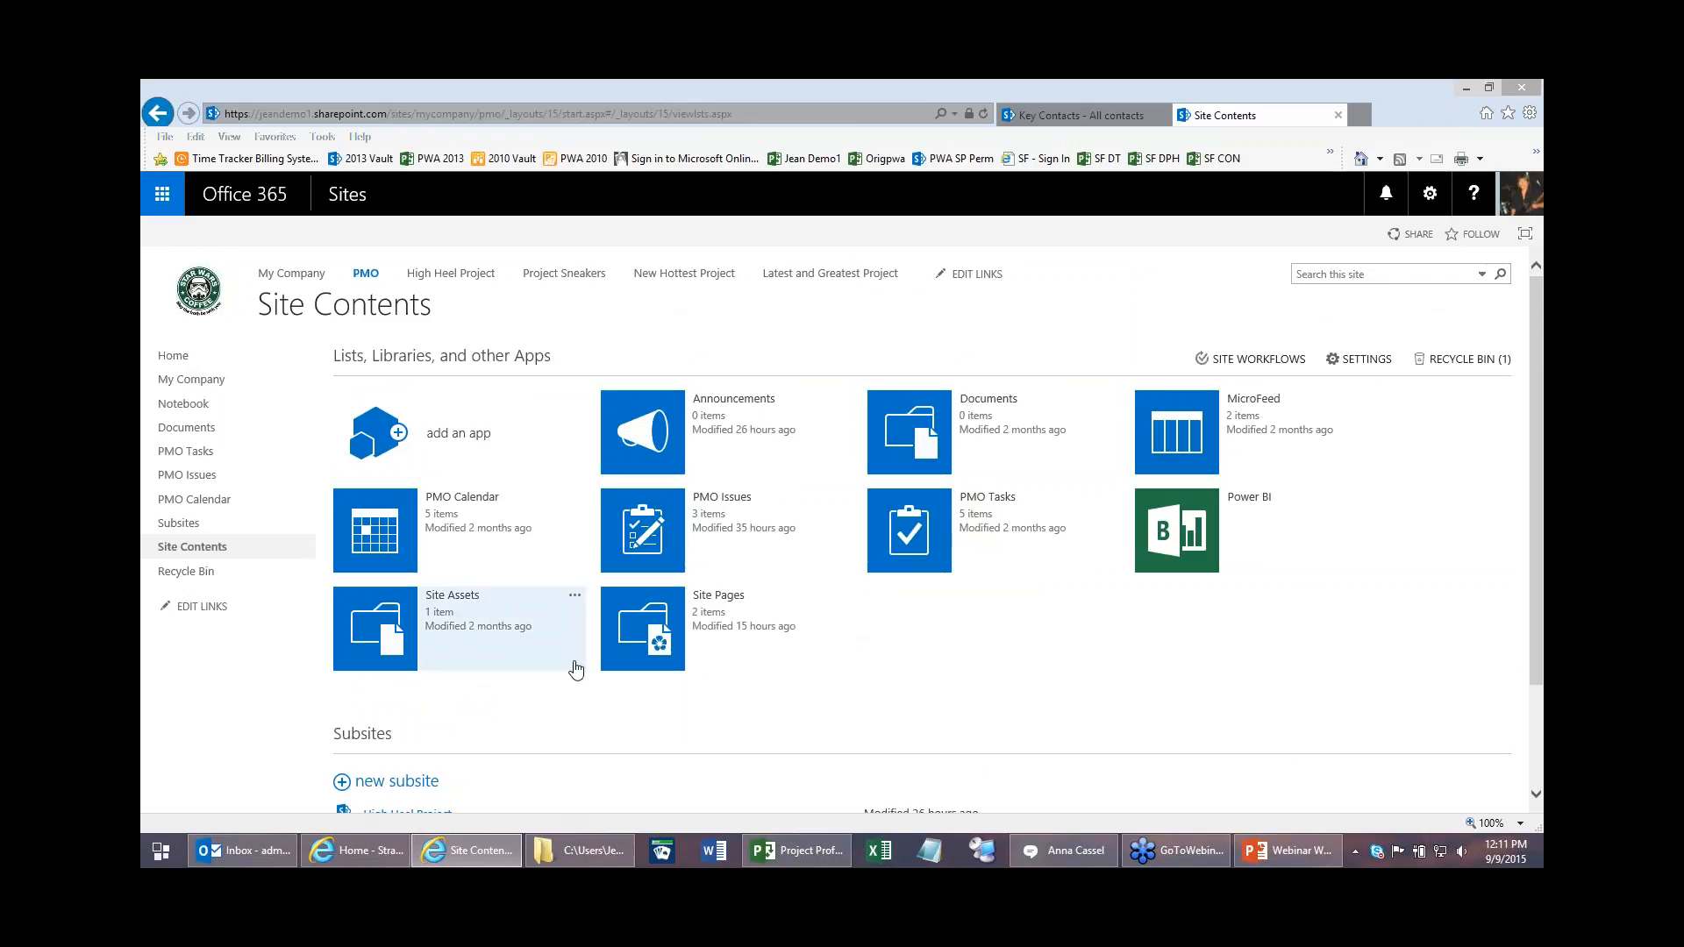
scroll(571, 688, down, 2)
scroll(571, 694, down, 1)
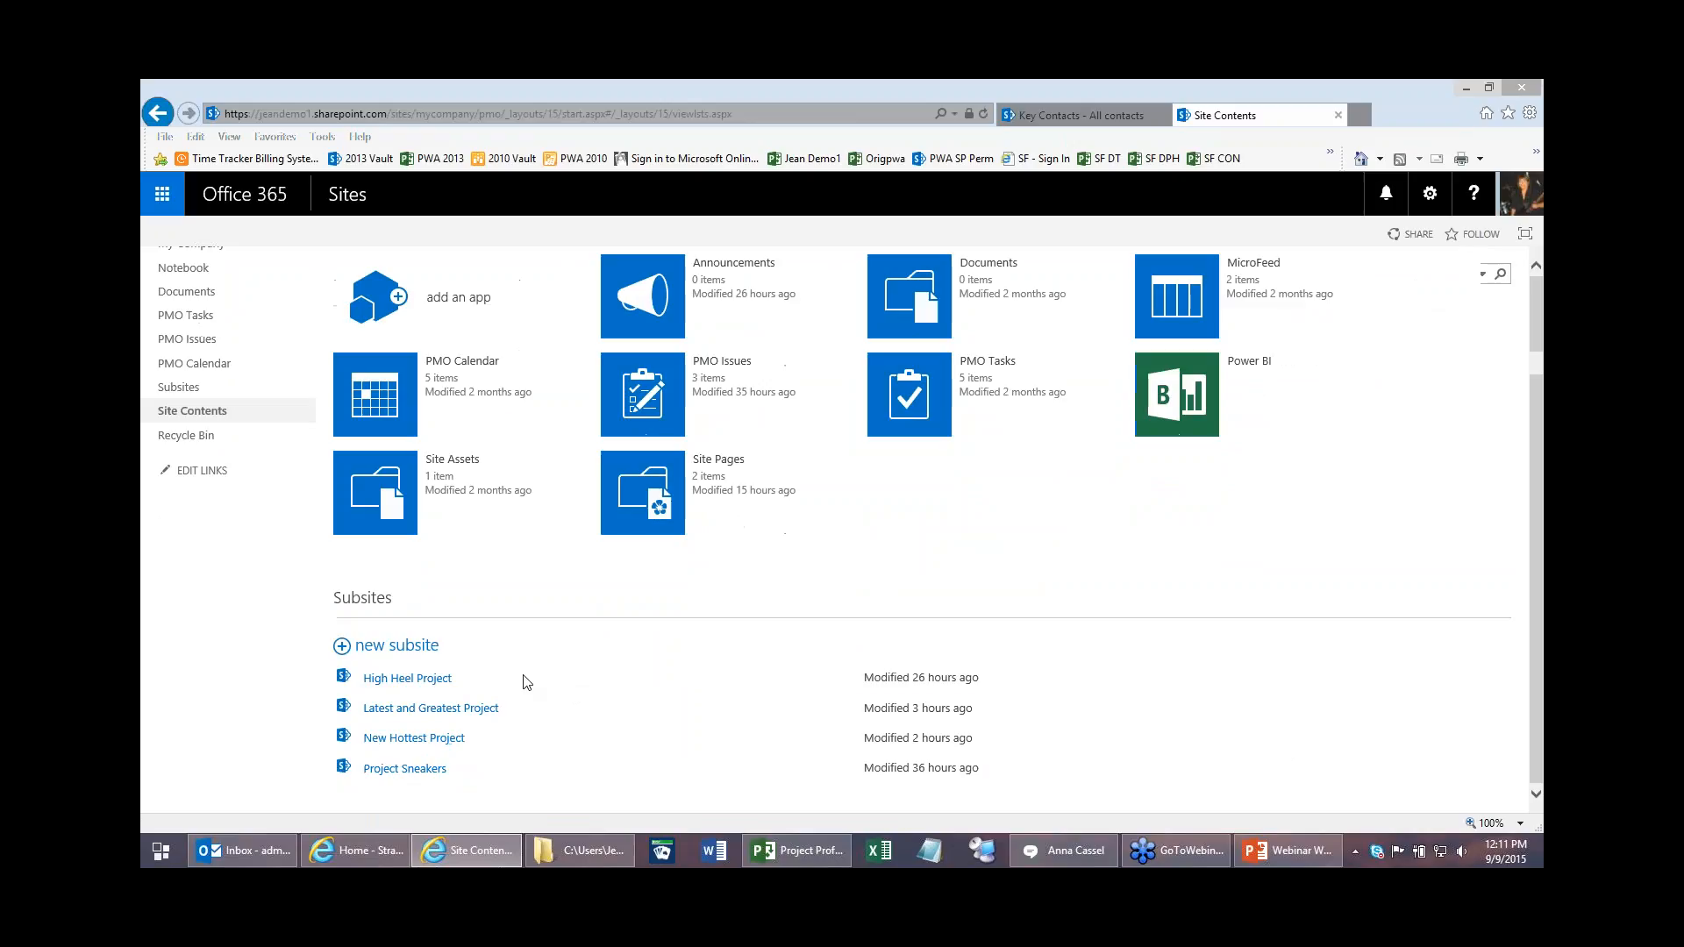
Step: Start a new subsite titled "Hiking Boots Project" with the URL name "hiking"
click(362, 648)
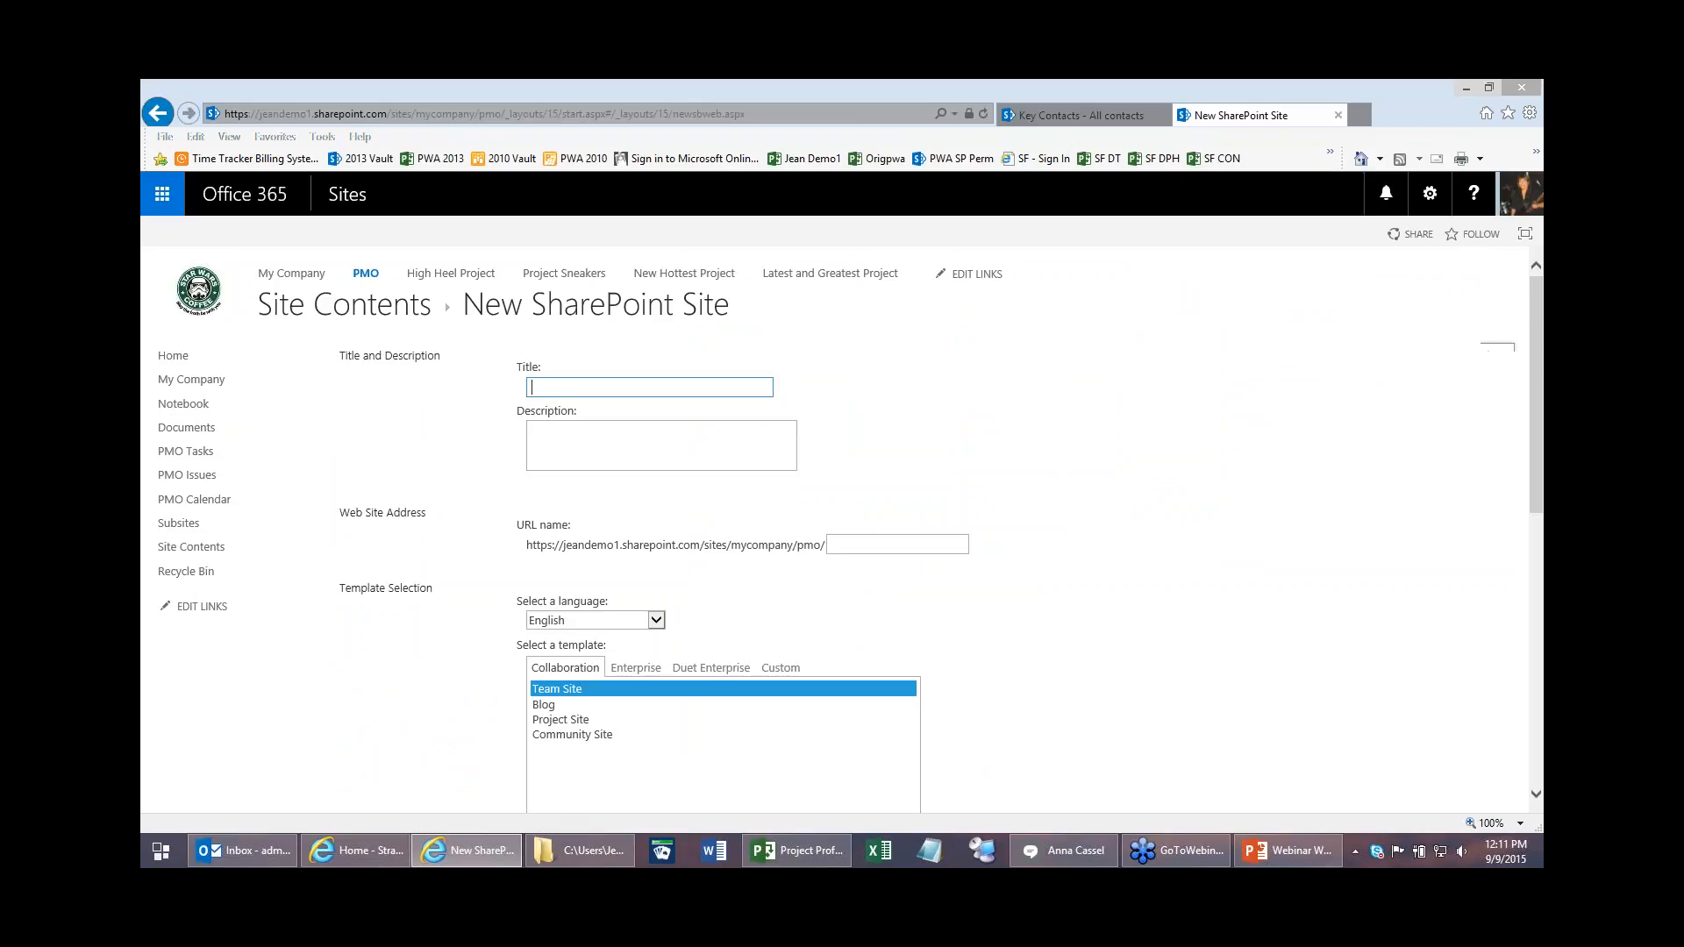
text(Hiking Boots P)
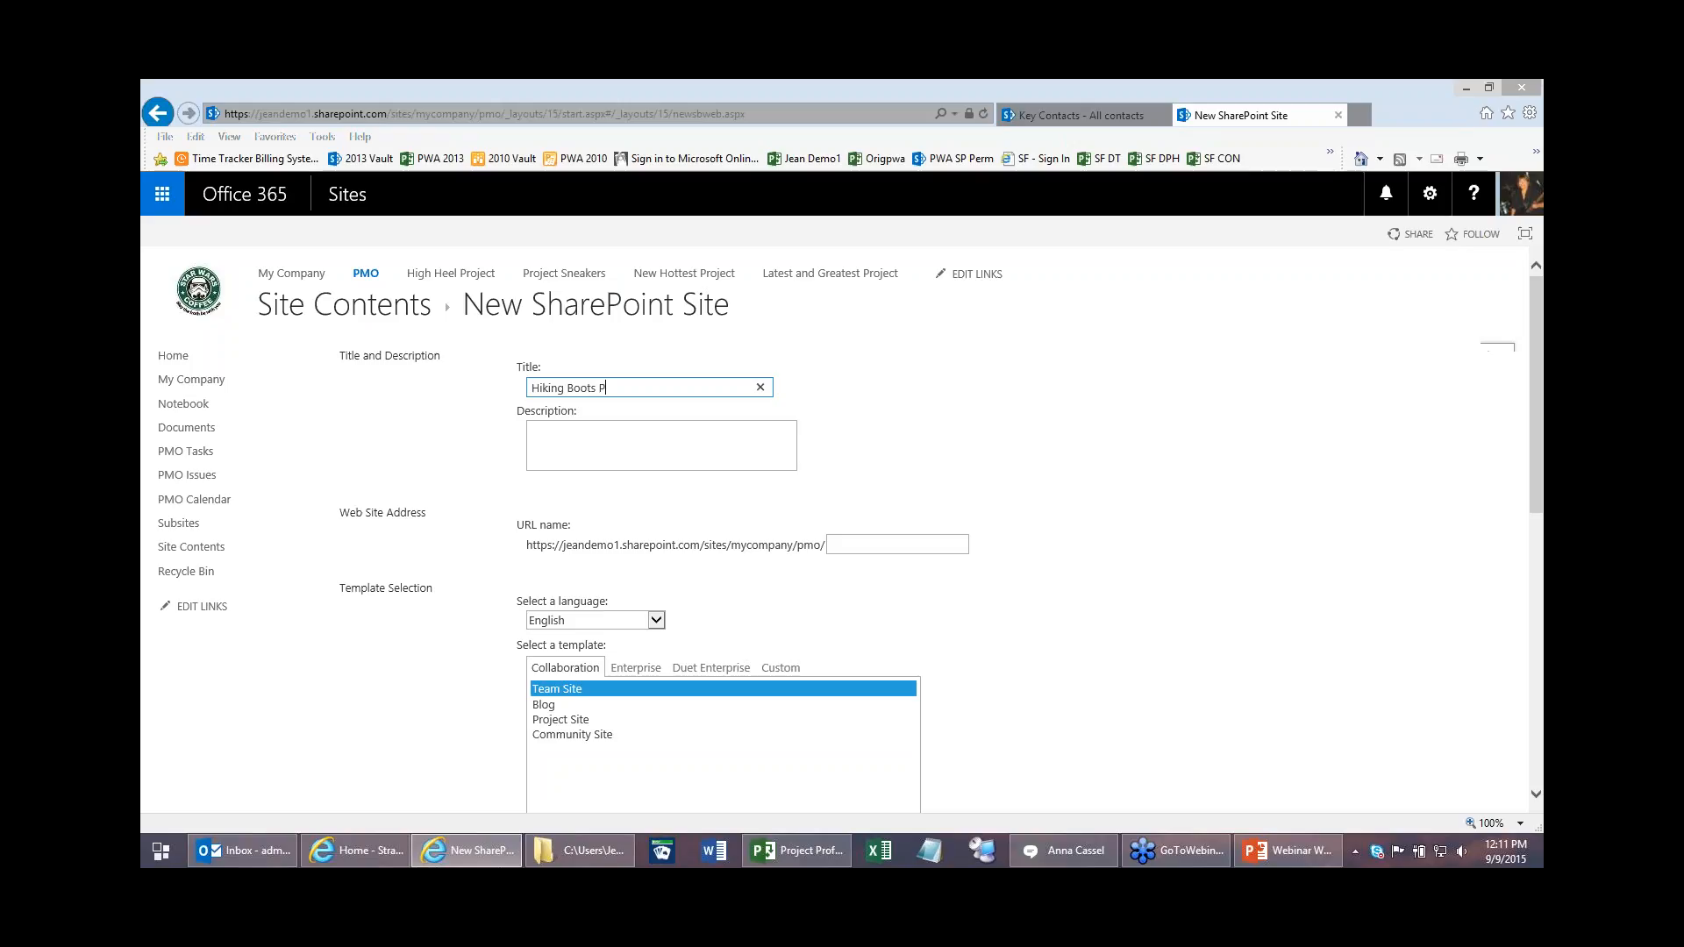
text(roject)
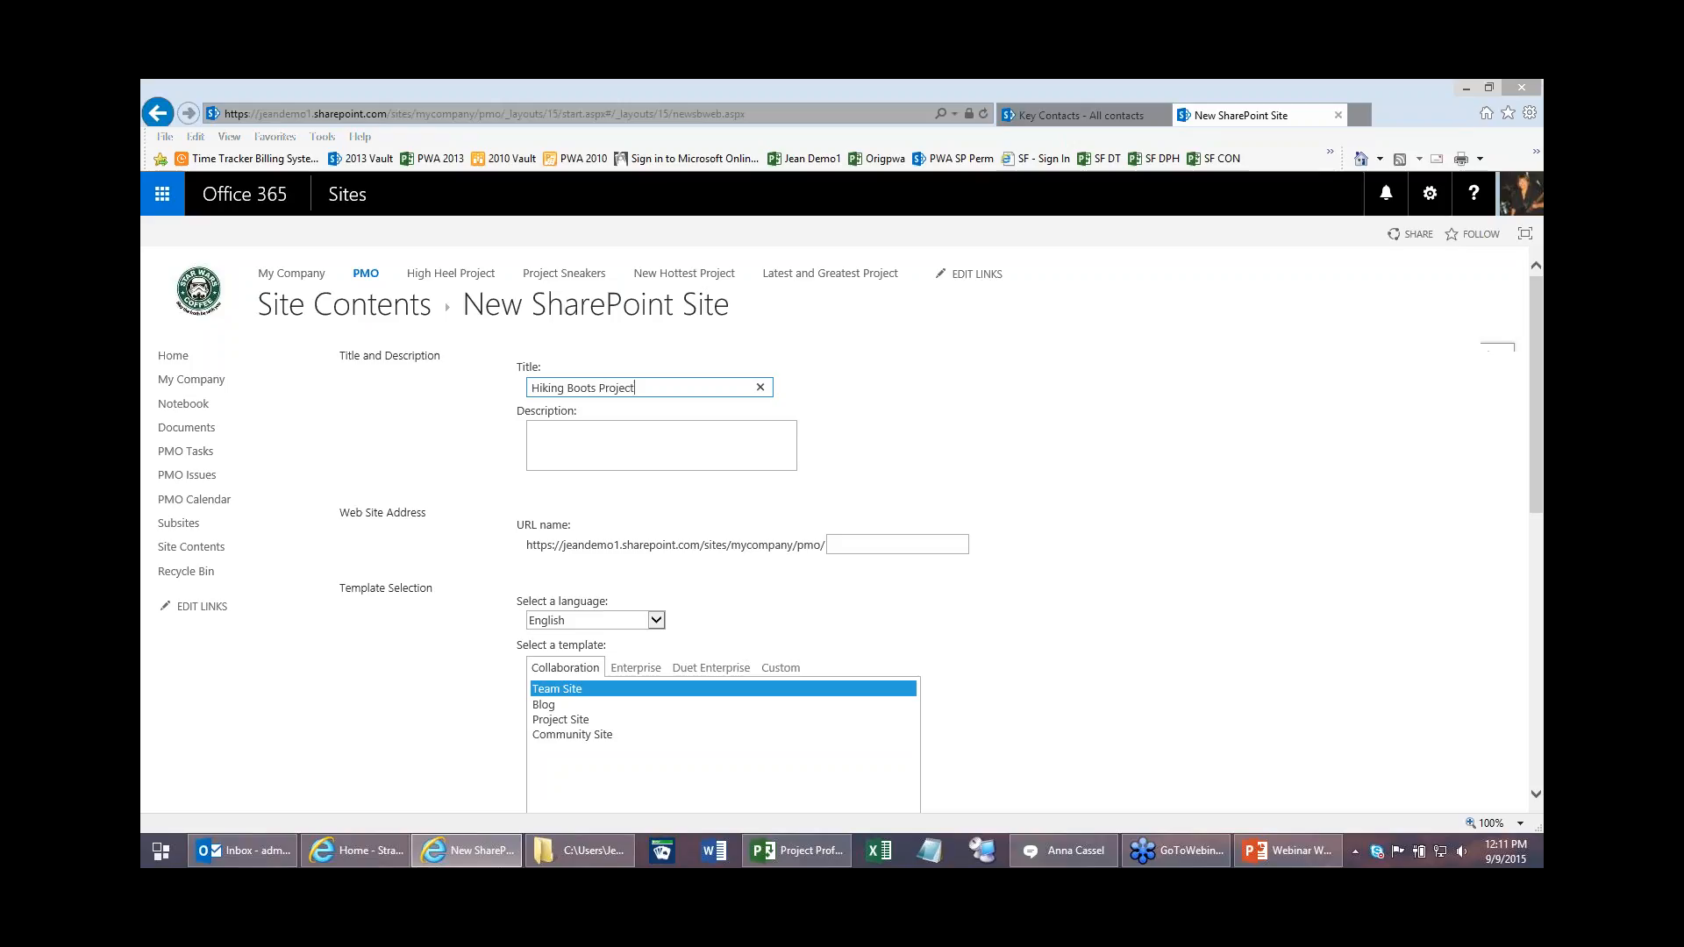
key(Tab)
key(Tab)
text(hikin)
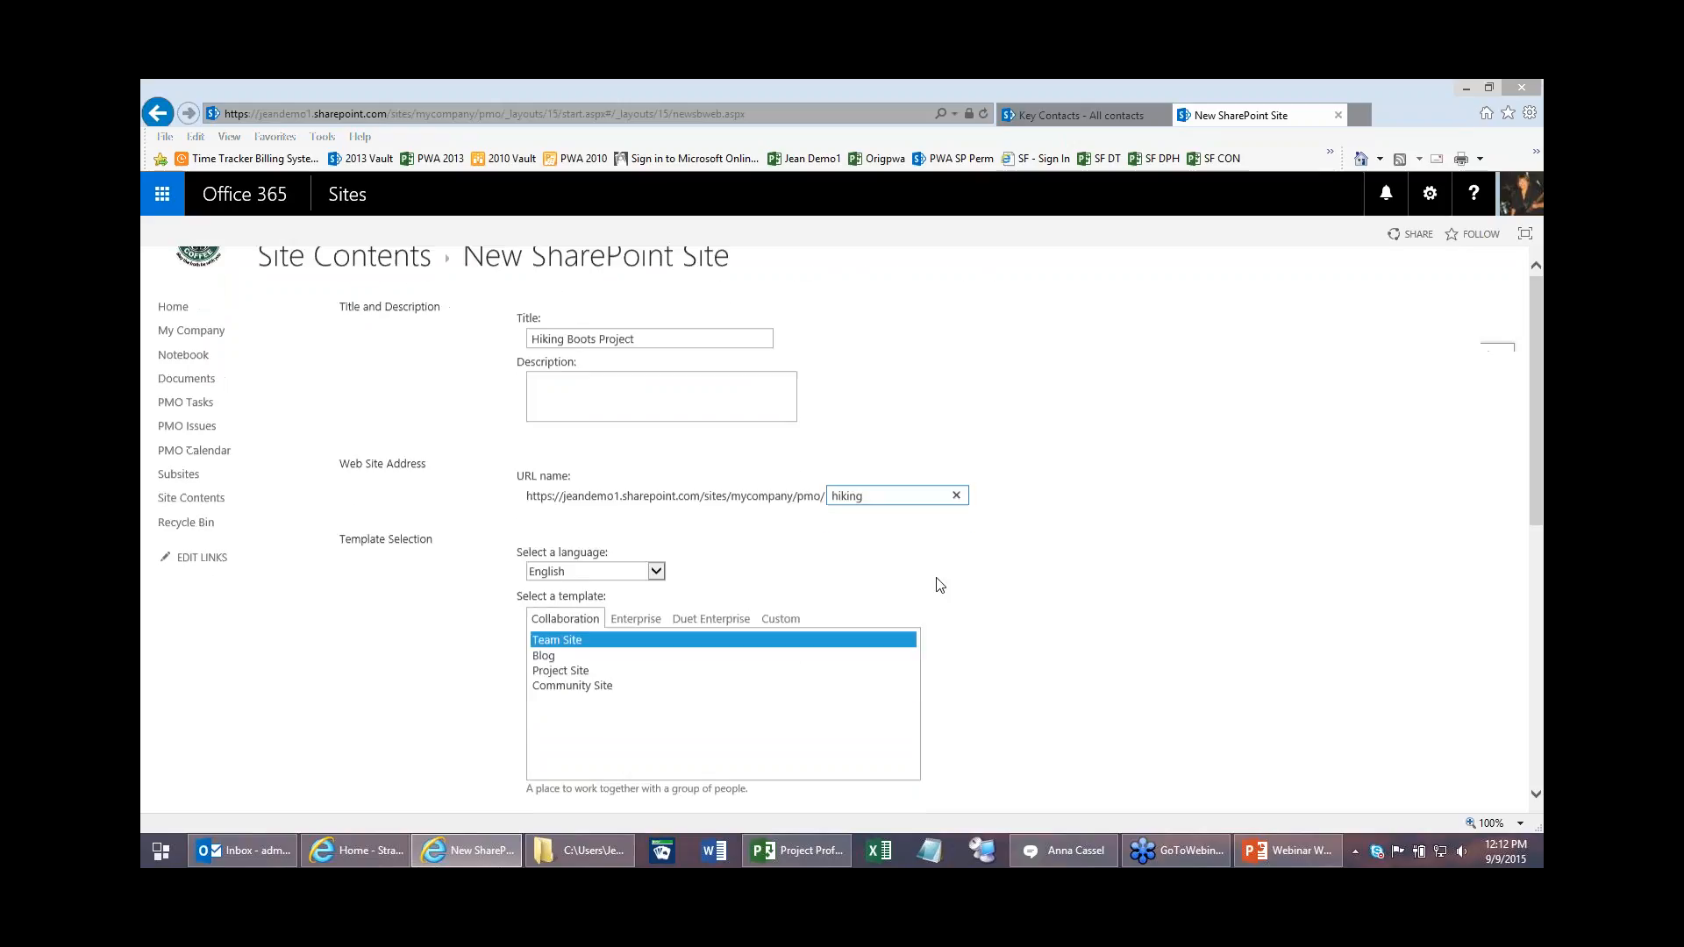
Step: Create the subsite from the Project Site template, using the top link bar from the parent site
scroll(937, 583, down, 2)
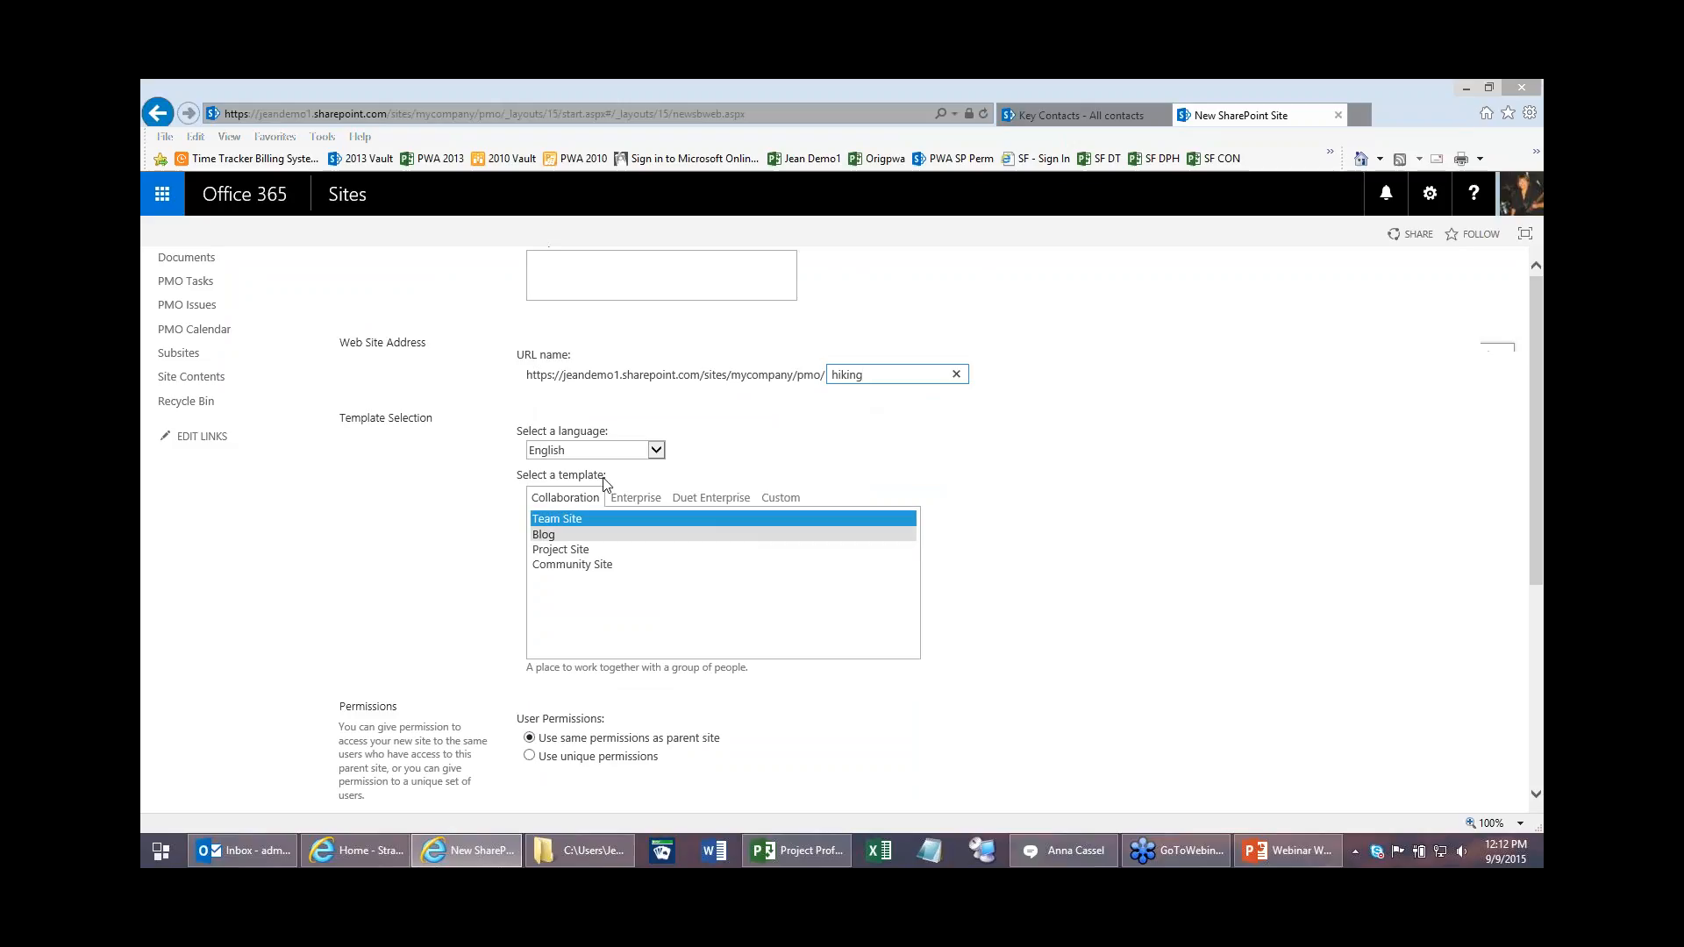
click(554, 551)
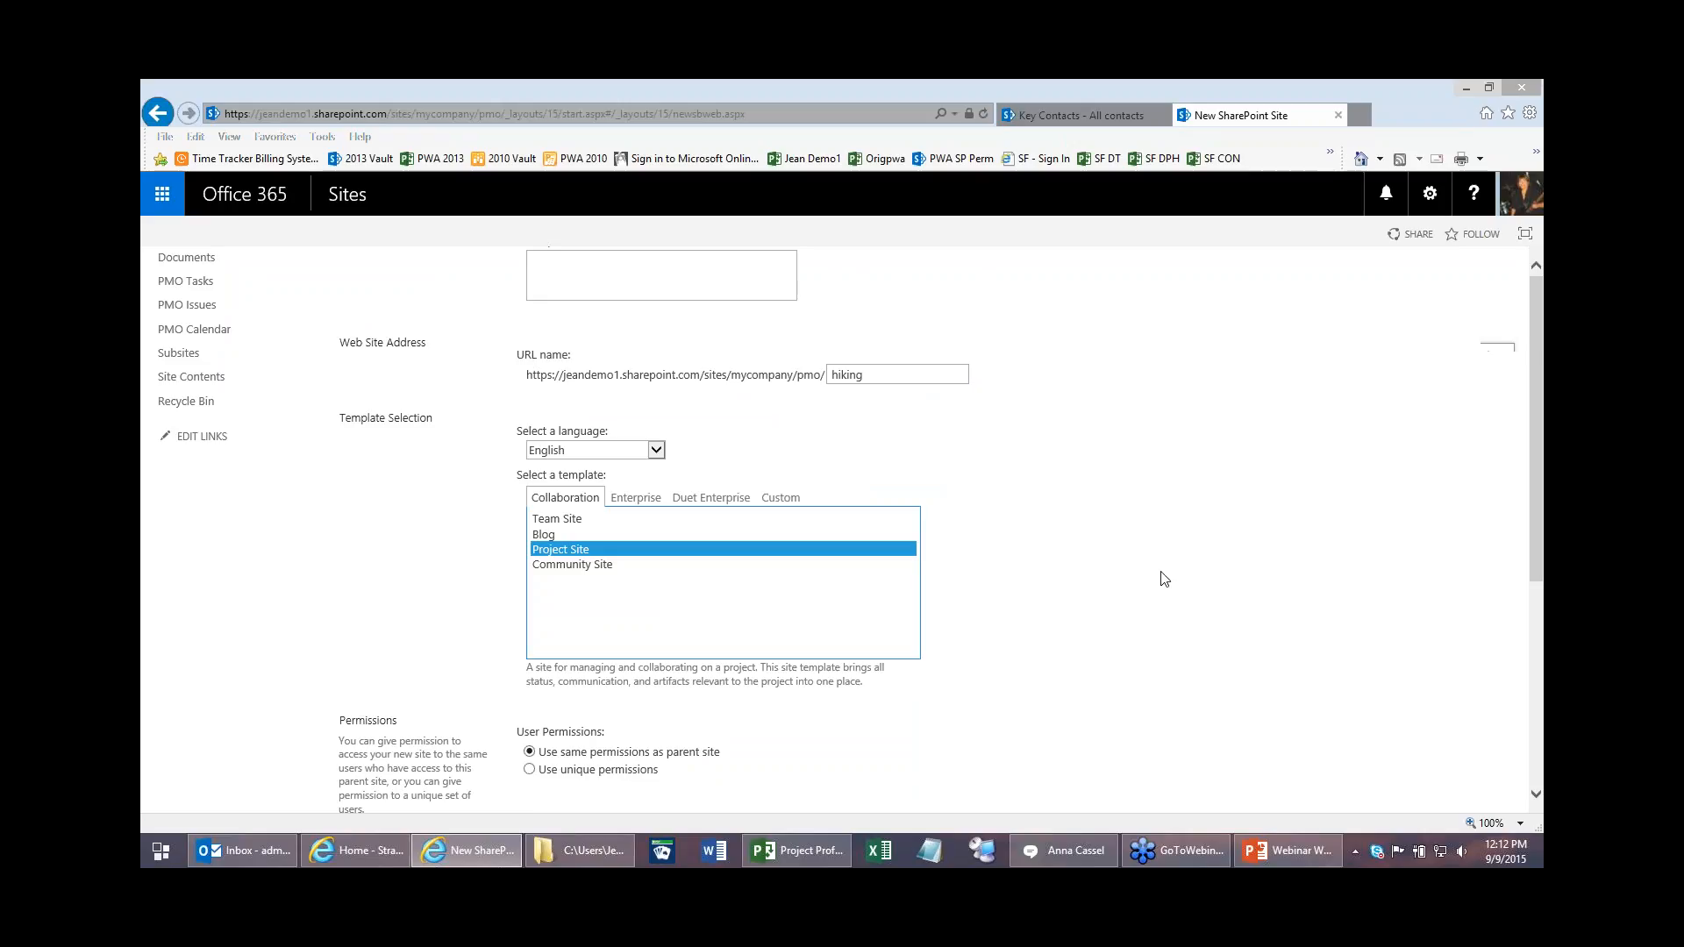
scroll(1175, 578, down, 4)
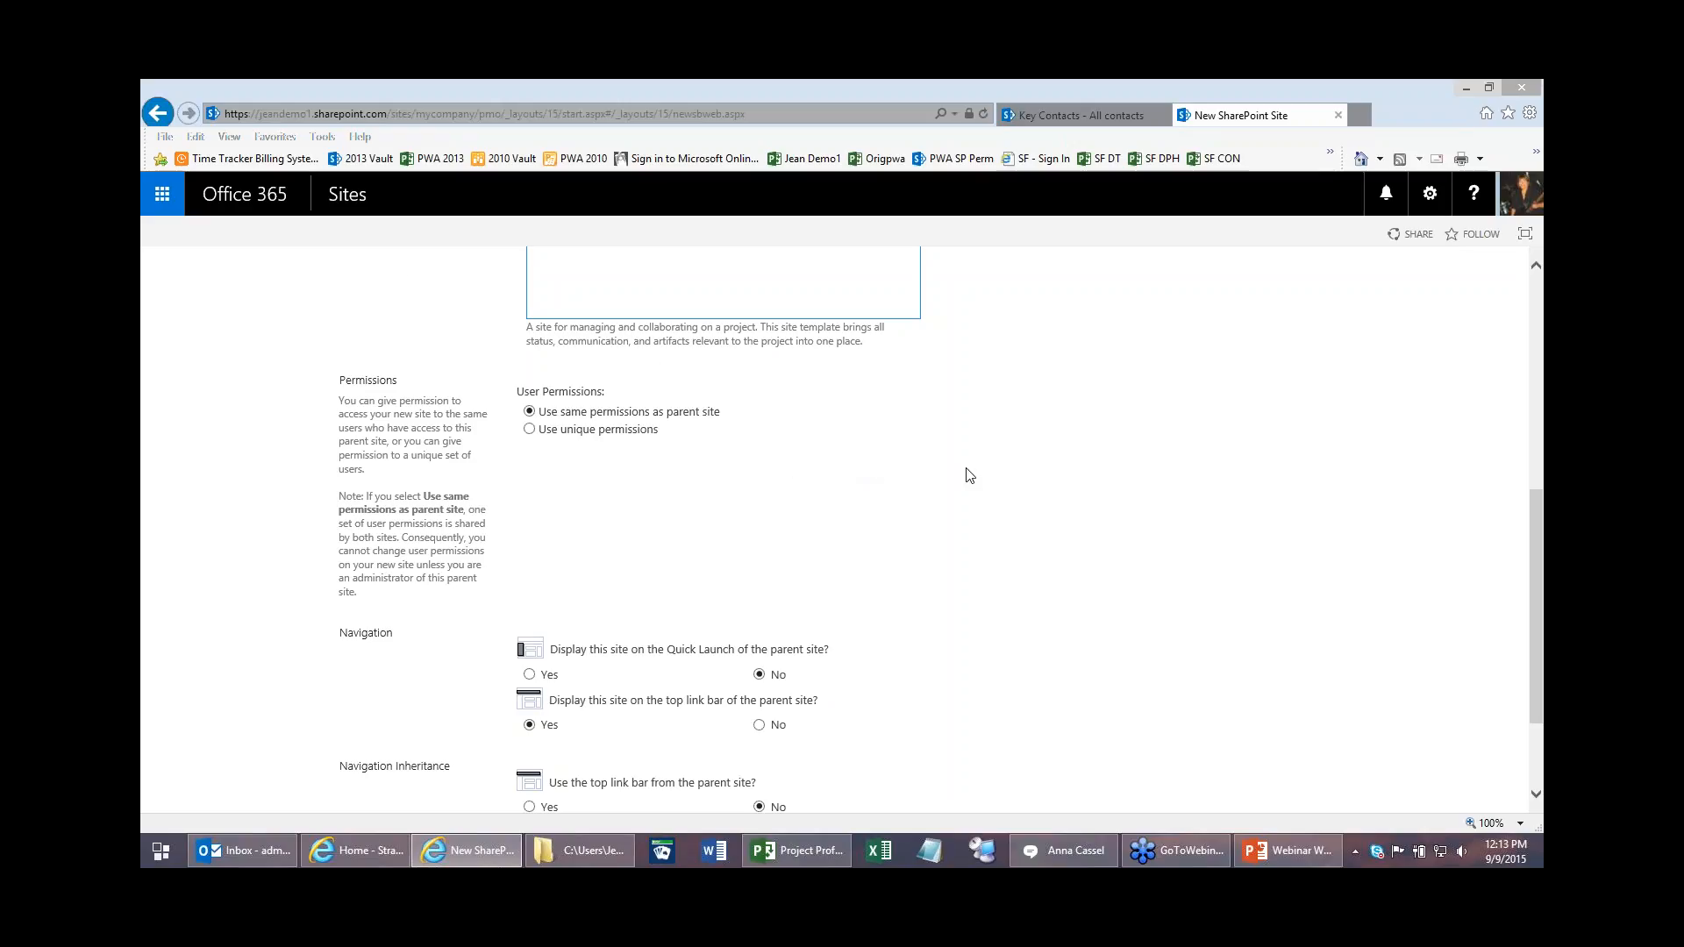
scroll(970, 476, down, 3)
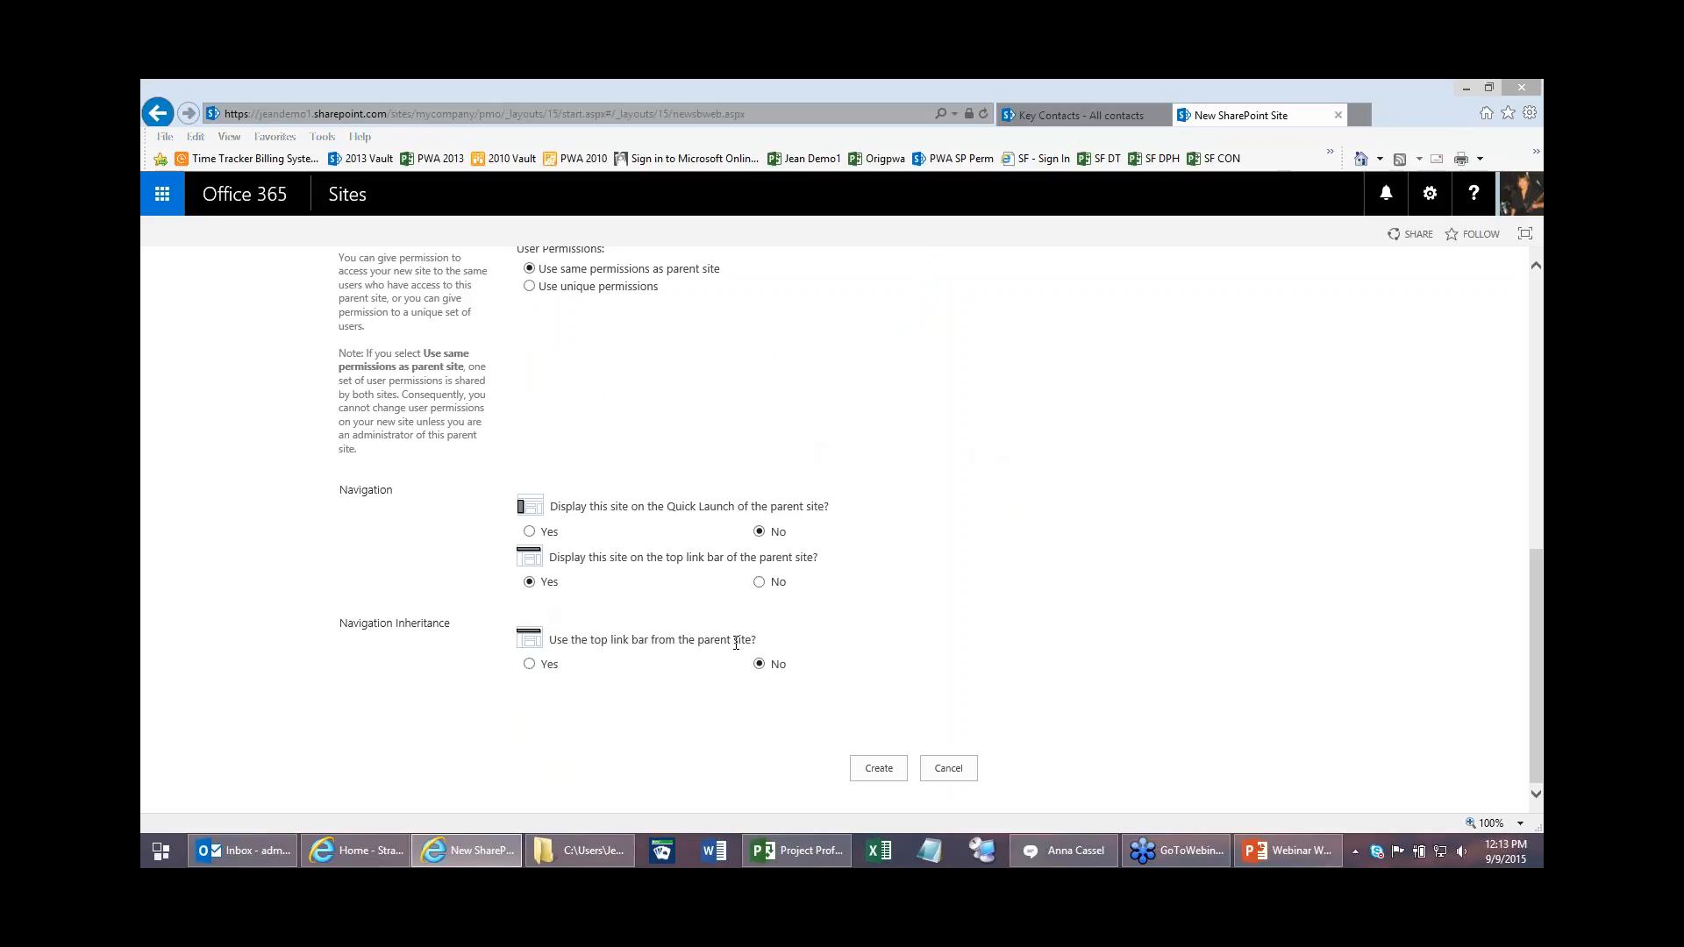
click(530, 665)
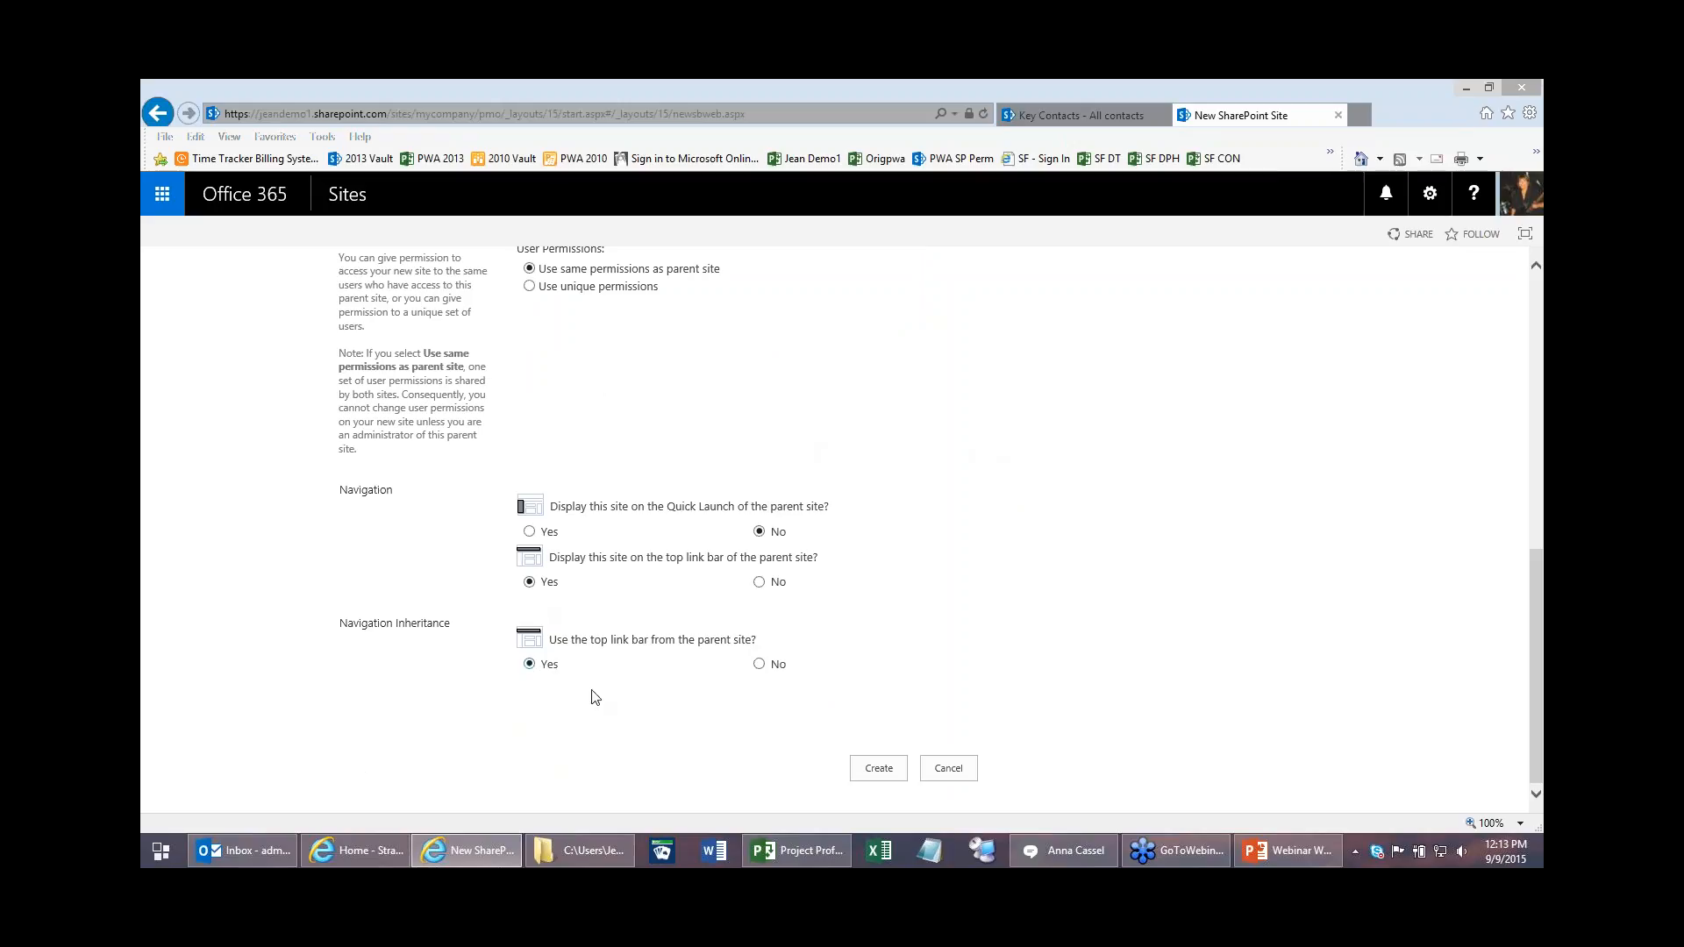
click(886, 771)
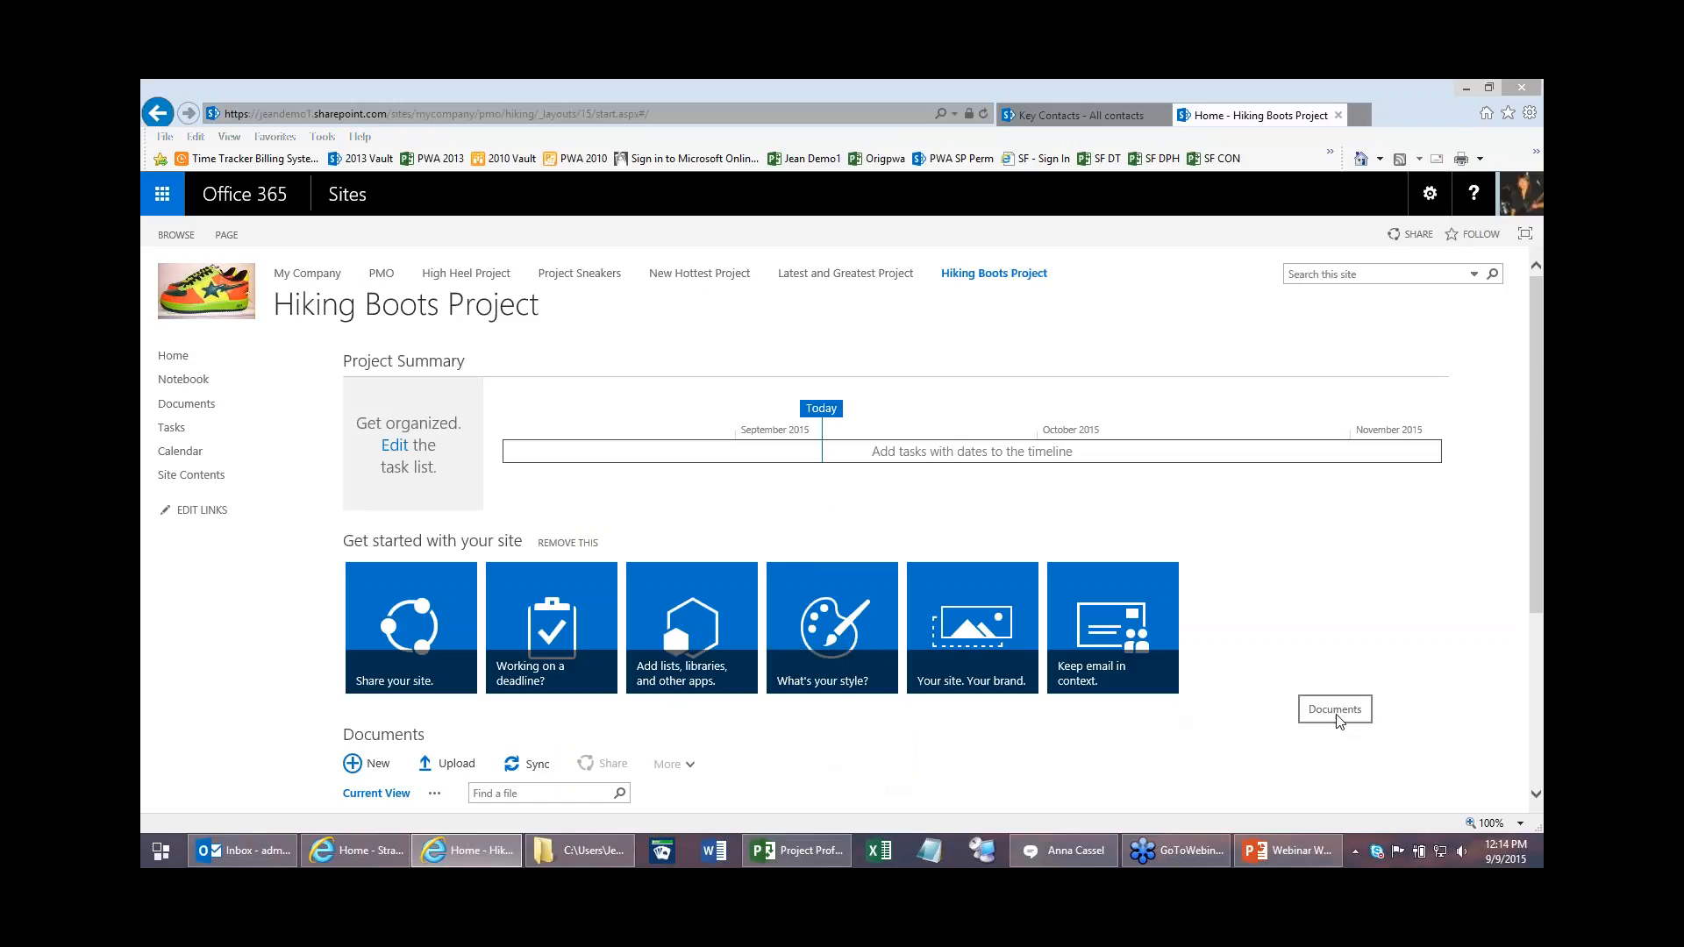
Step: Start changing the look of the Hiking Boots Project site and choose the Blossom design from the gallery
scroll(1337, 660, down, 3)
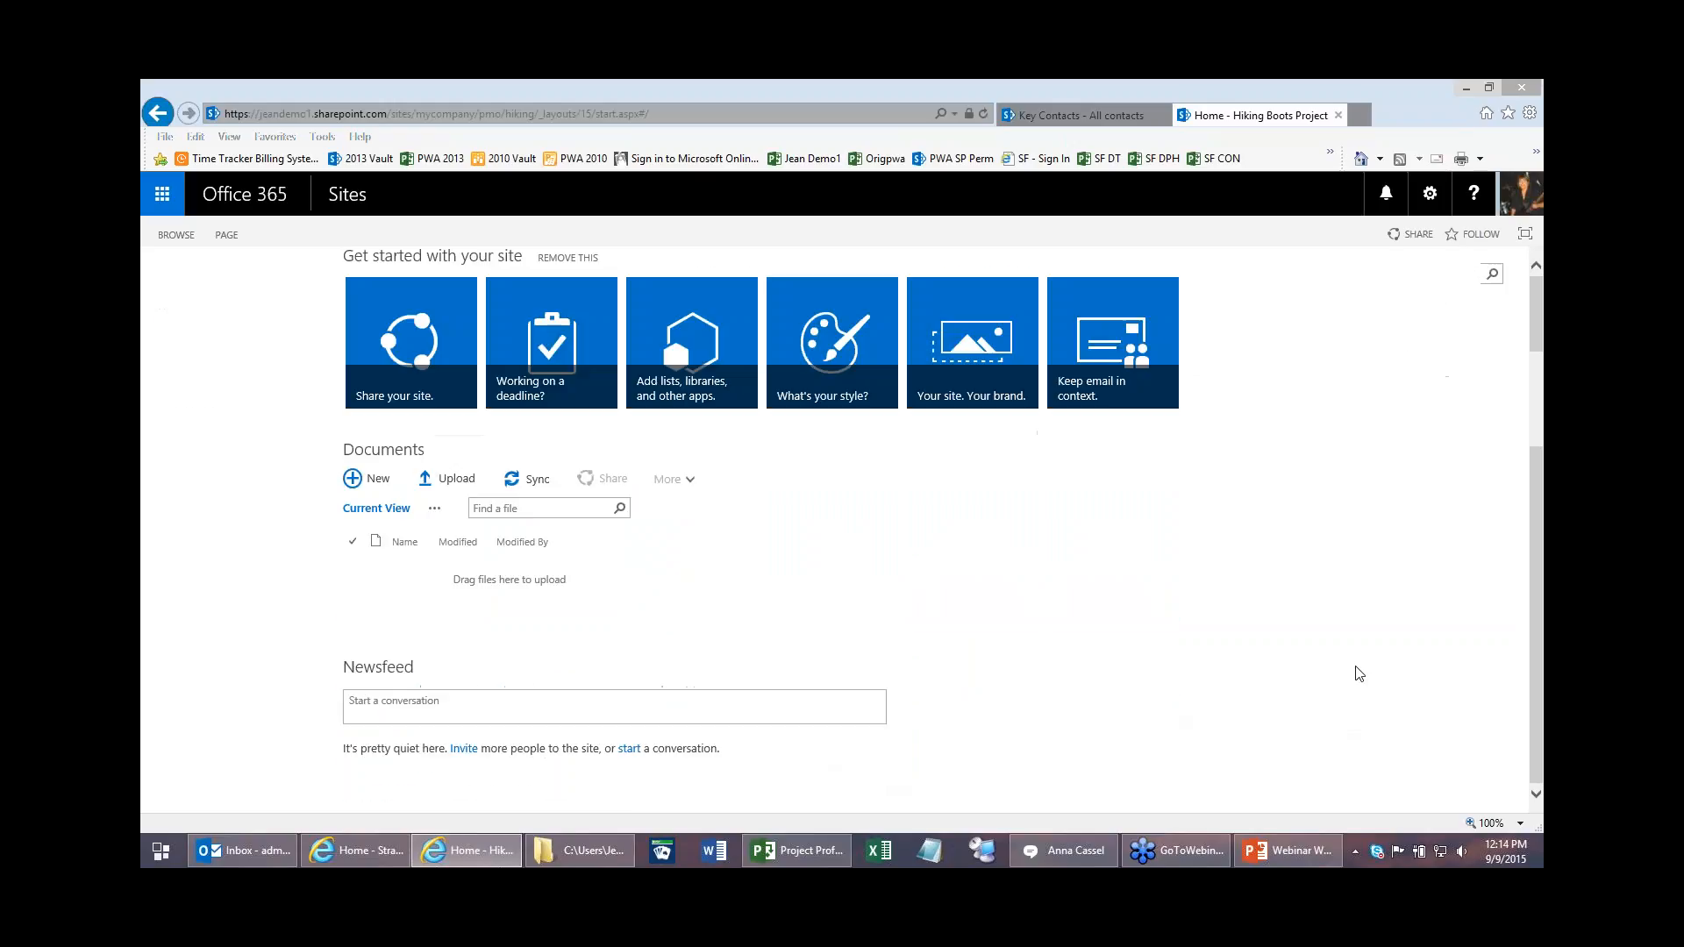
scroll(1357, 673, up, 3)
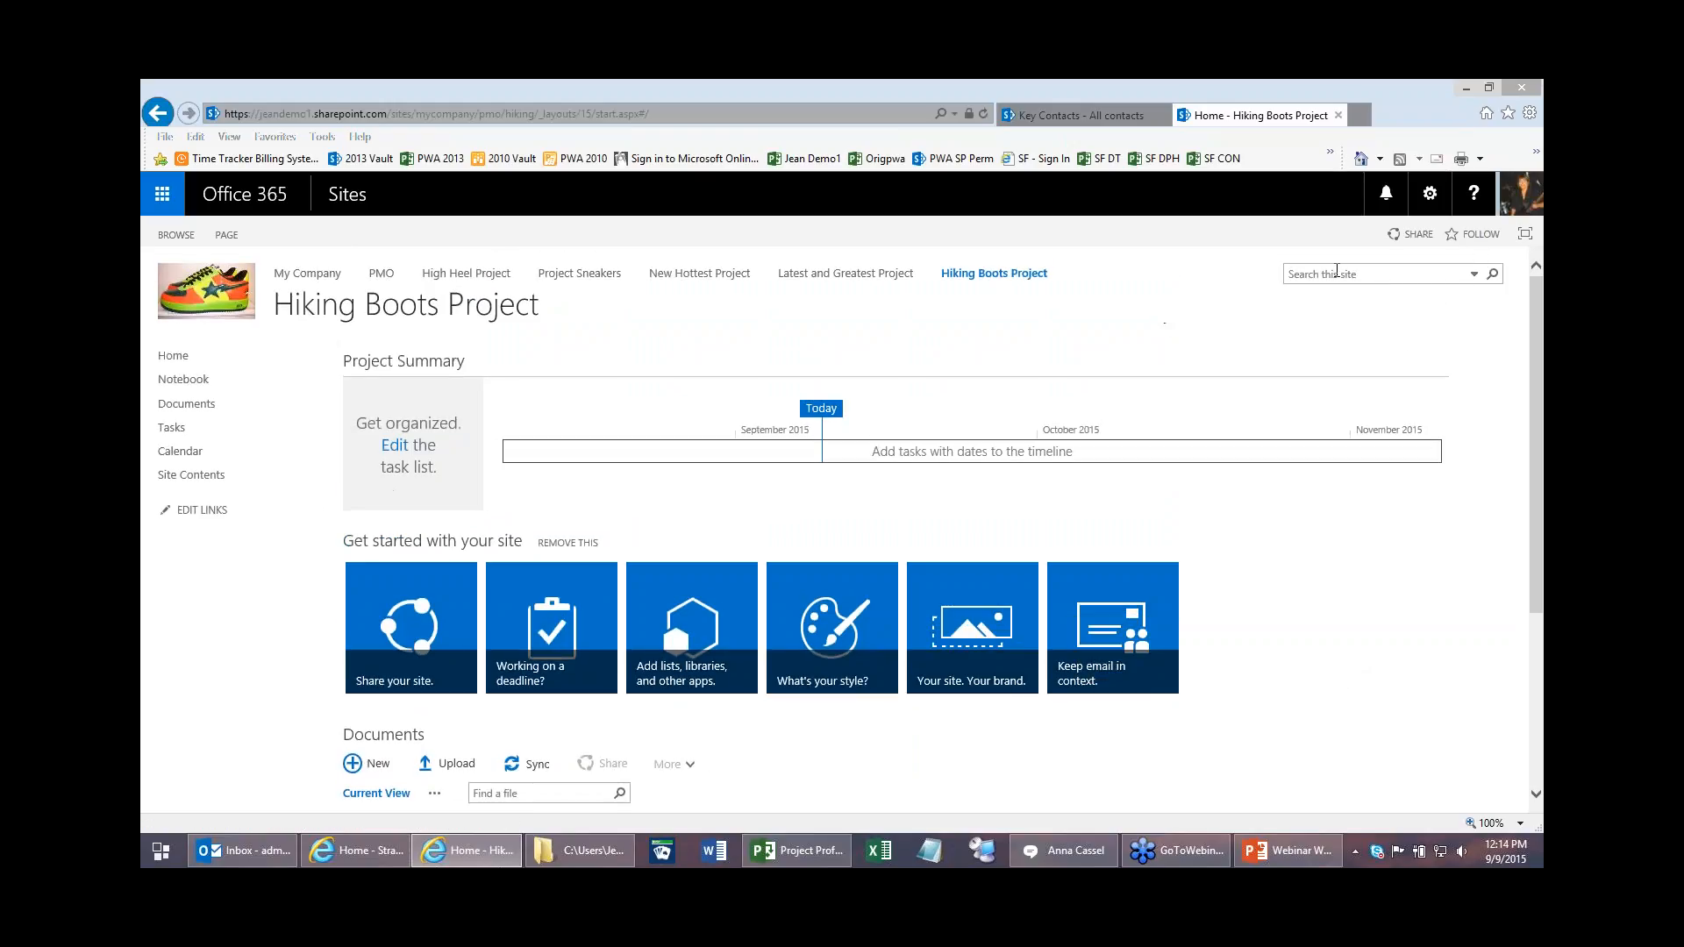
click(1430, 195)
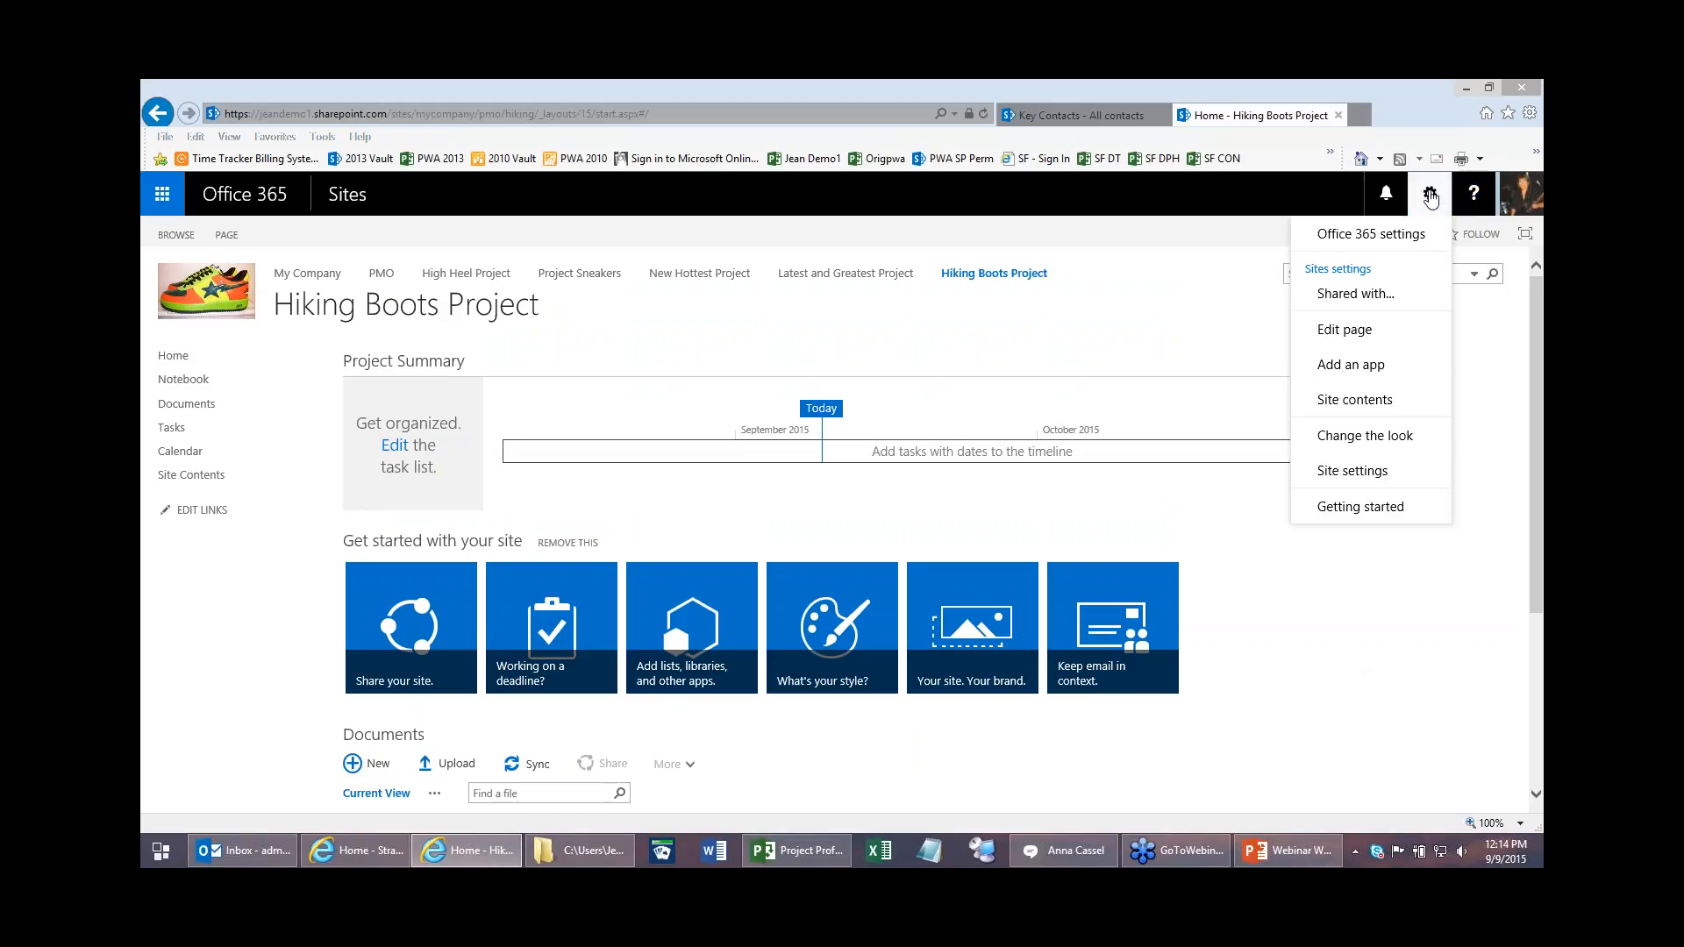
click(1394, 442)
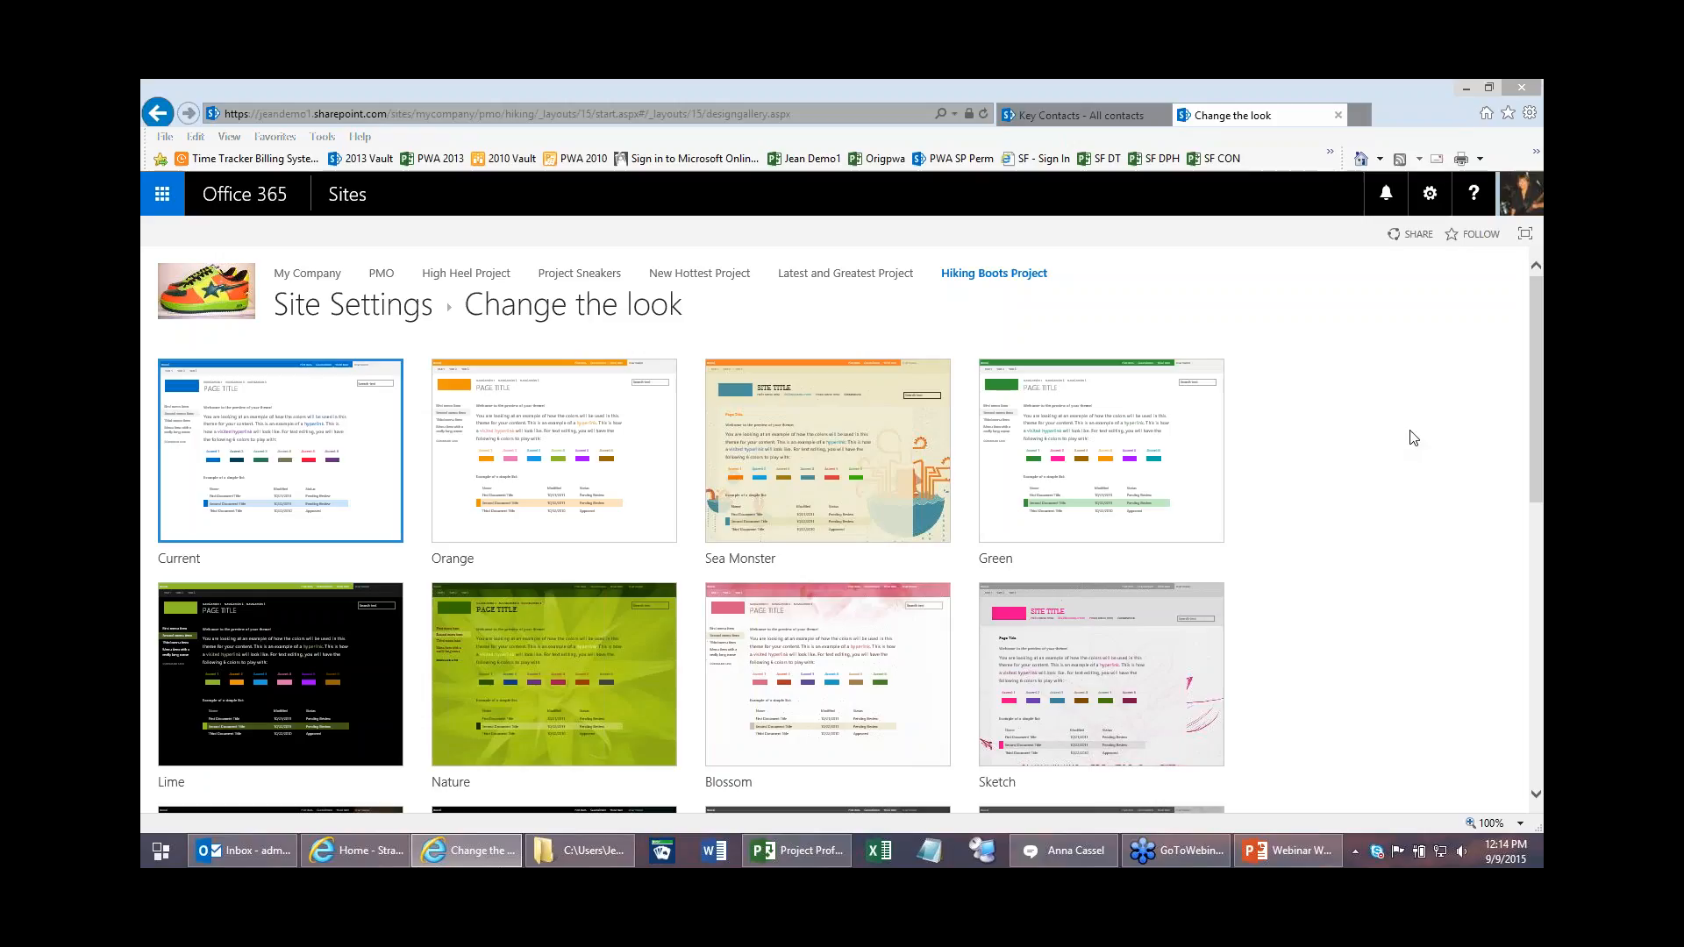
scroll(1406, 424, down, 1)
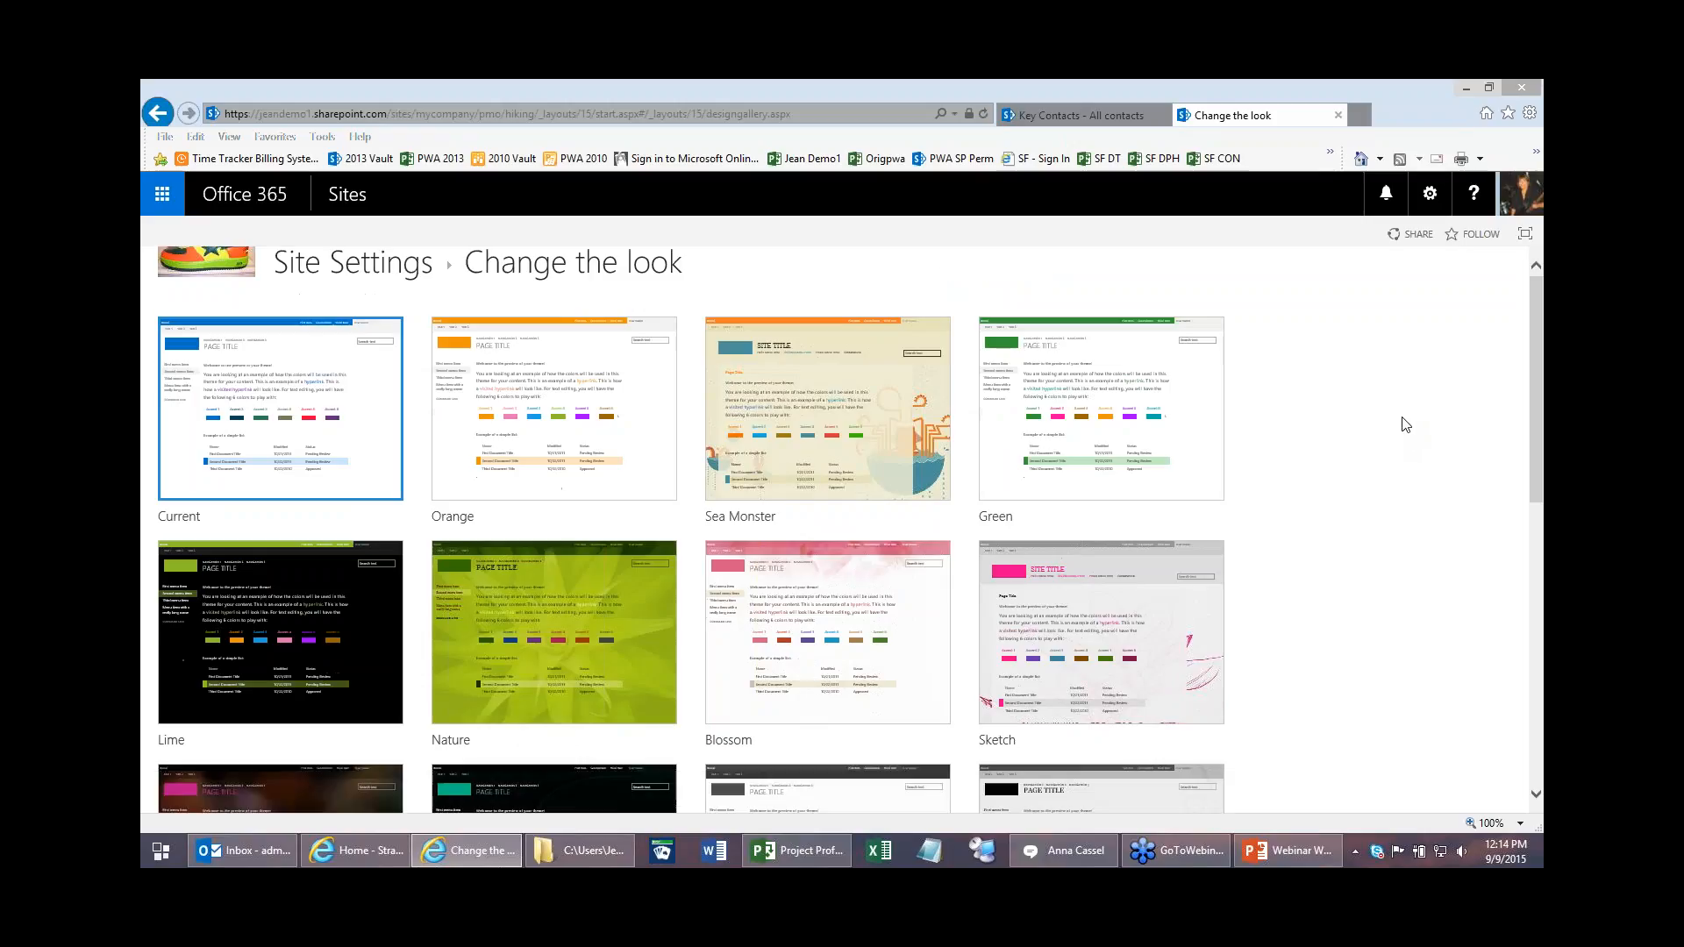
scroll(1405, 424, down, 5)
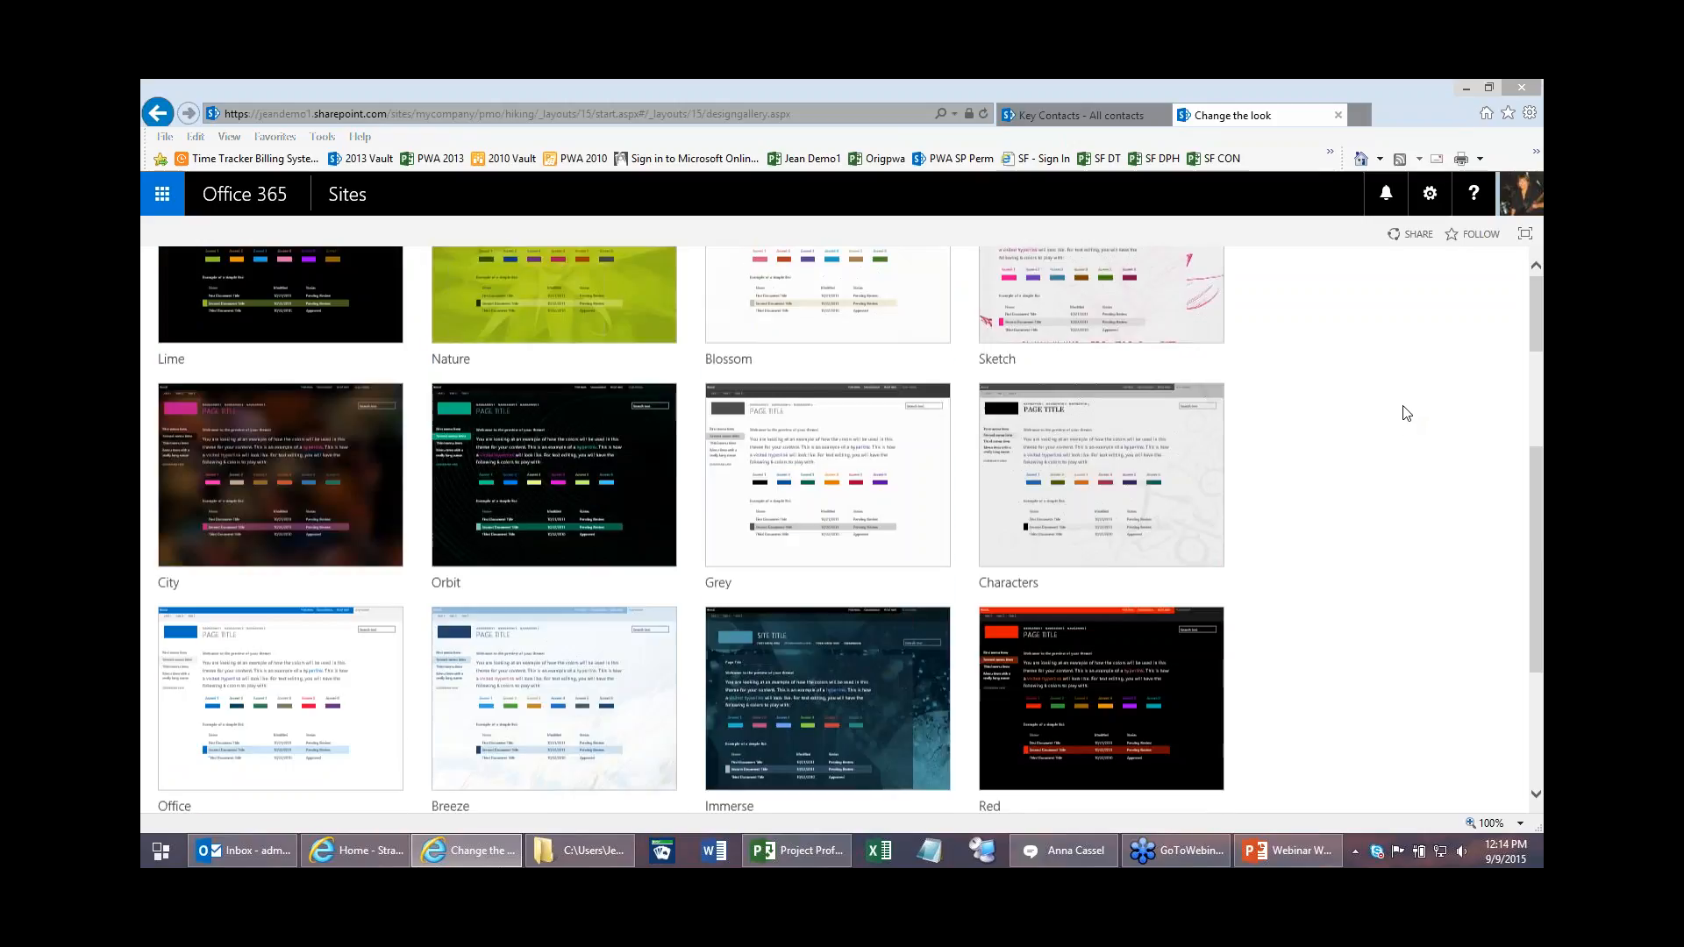
scroll(1403, 413, up, 10)
scroll(905, 576, down, 3)
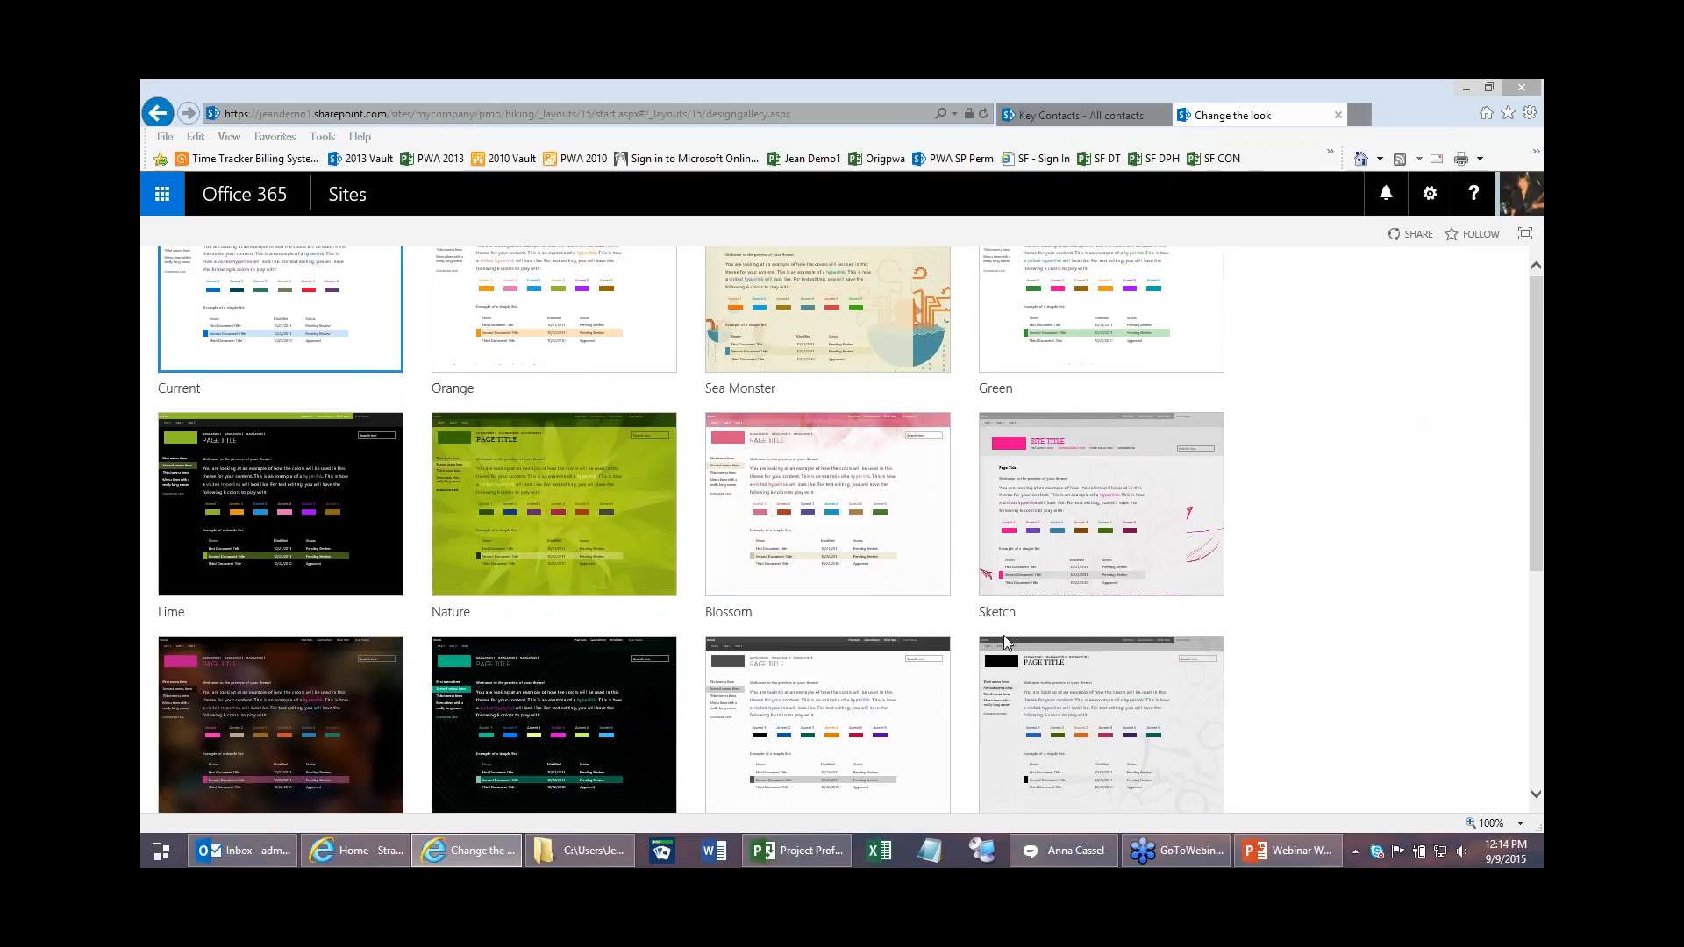
click(855, 485)
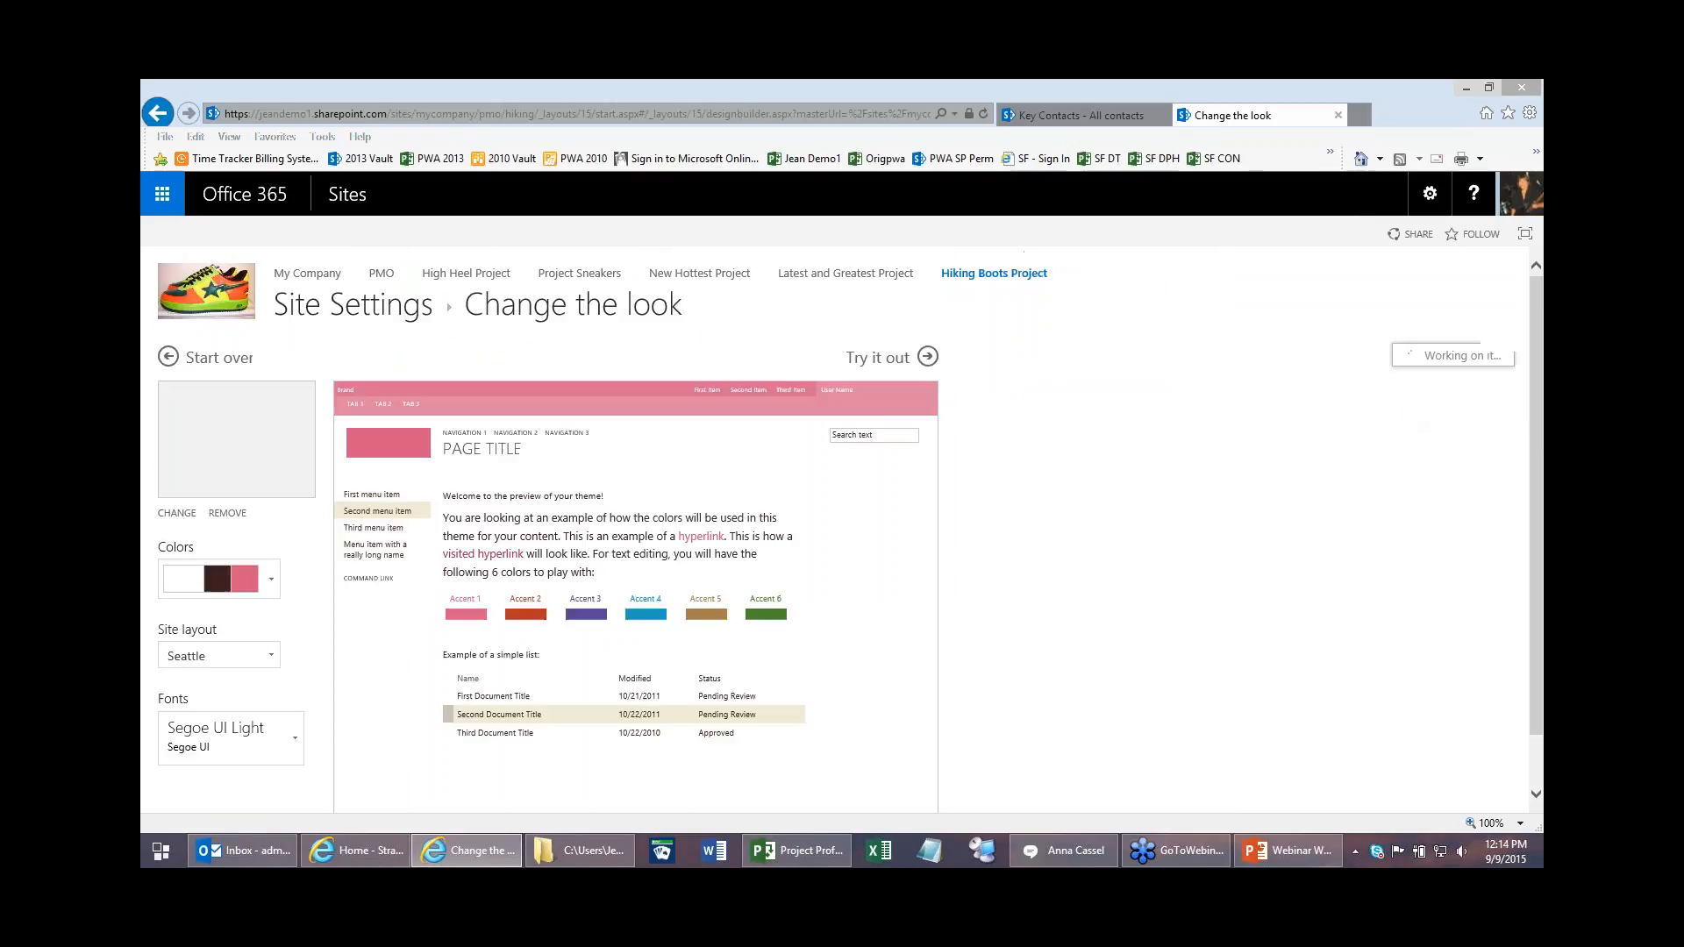
Step: Replace the design's background picture with imagesP25ZSKZ3.jpg and choose the cream, brown and orange colour palette
scroll(1167, 456, down, 1)
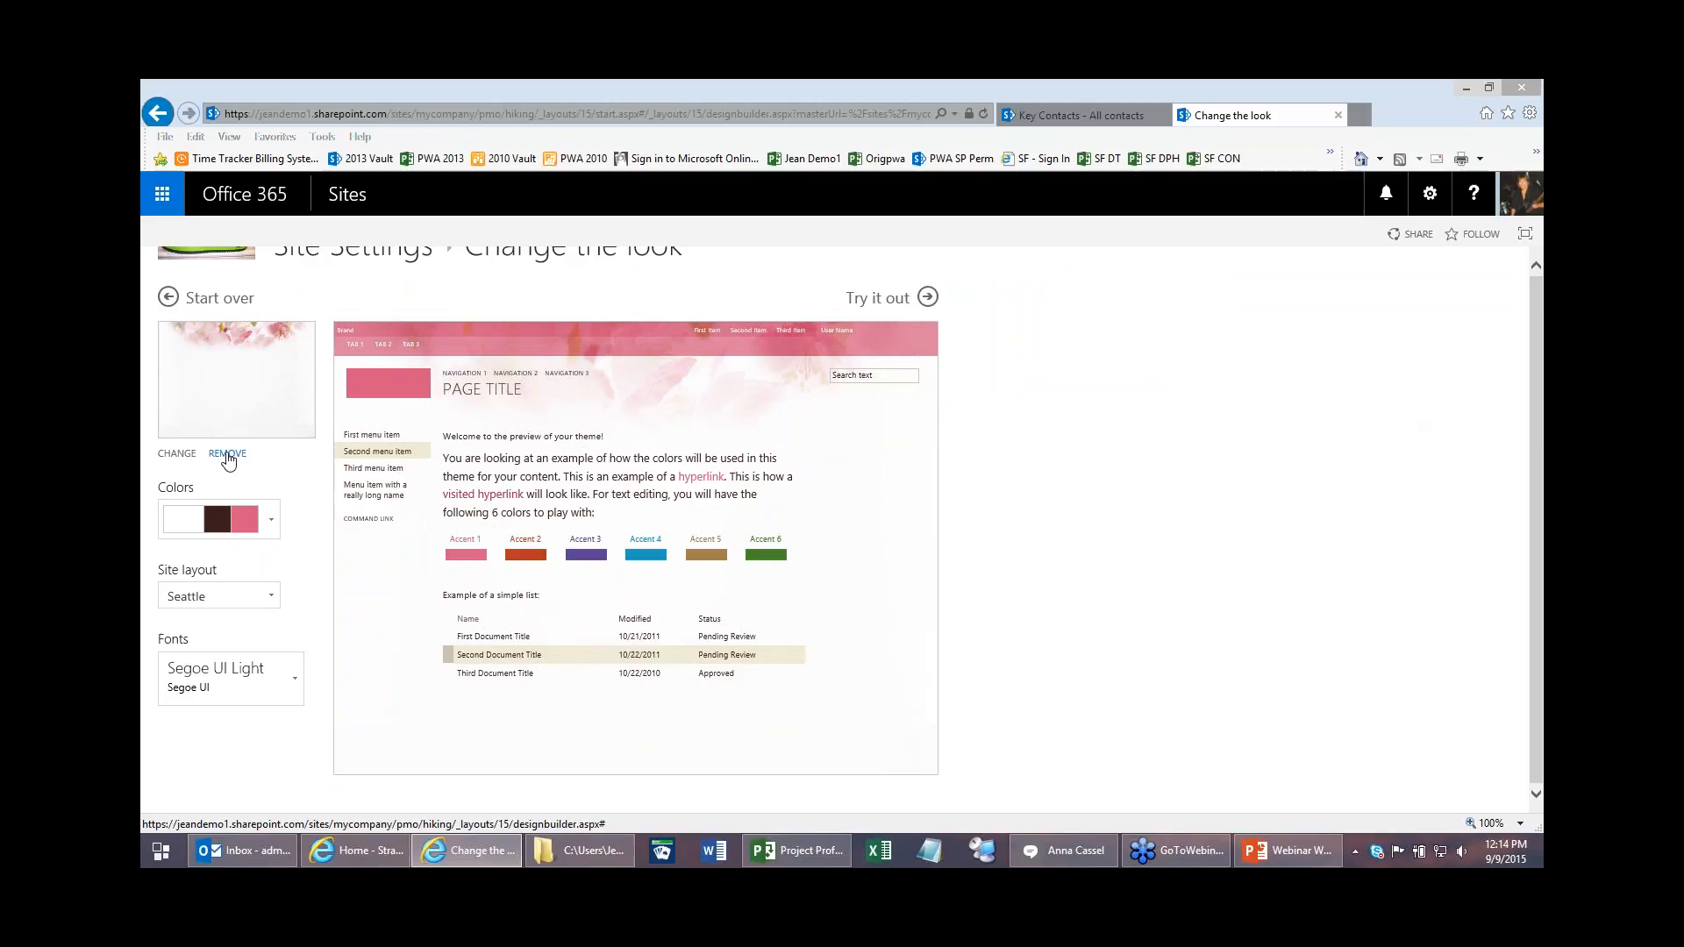
click(175, 454)
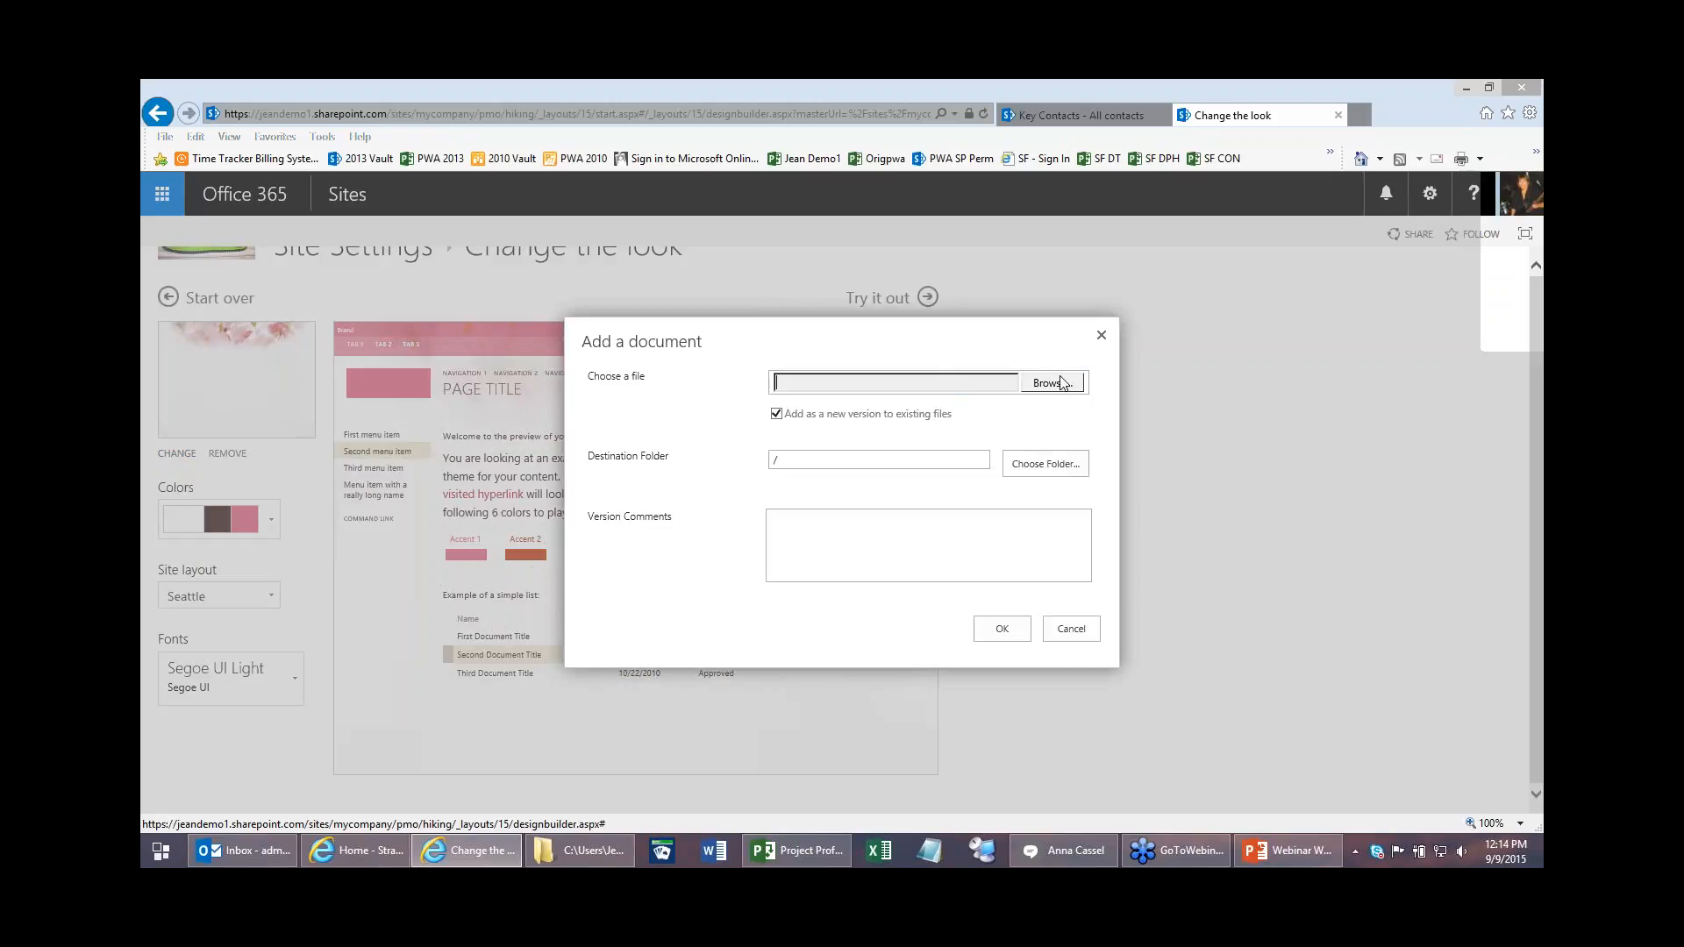
click(1052, 384)
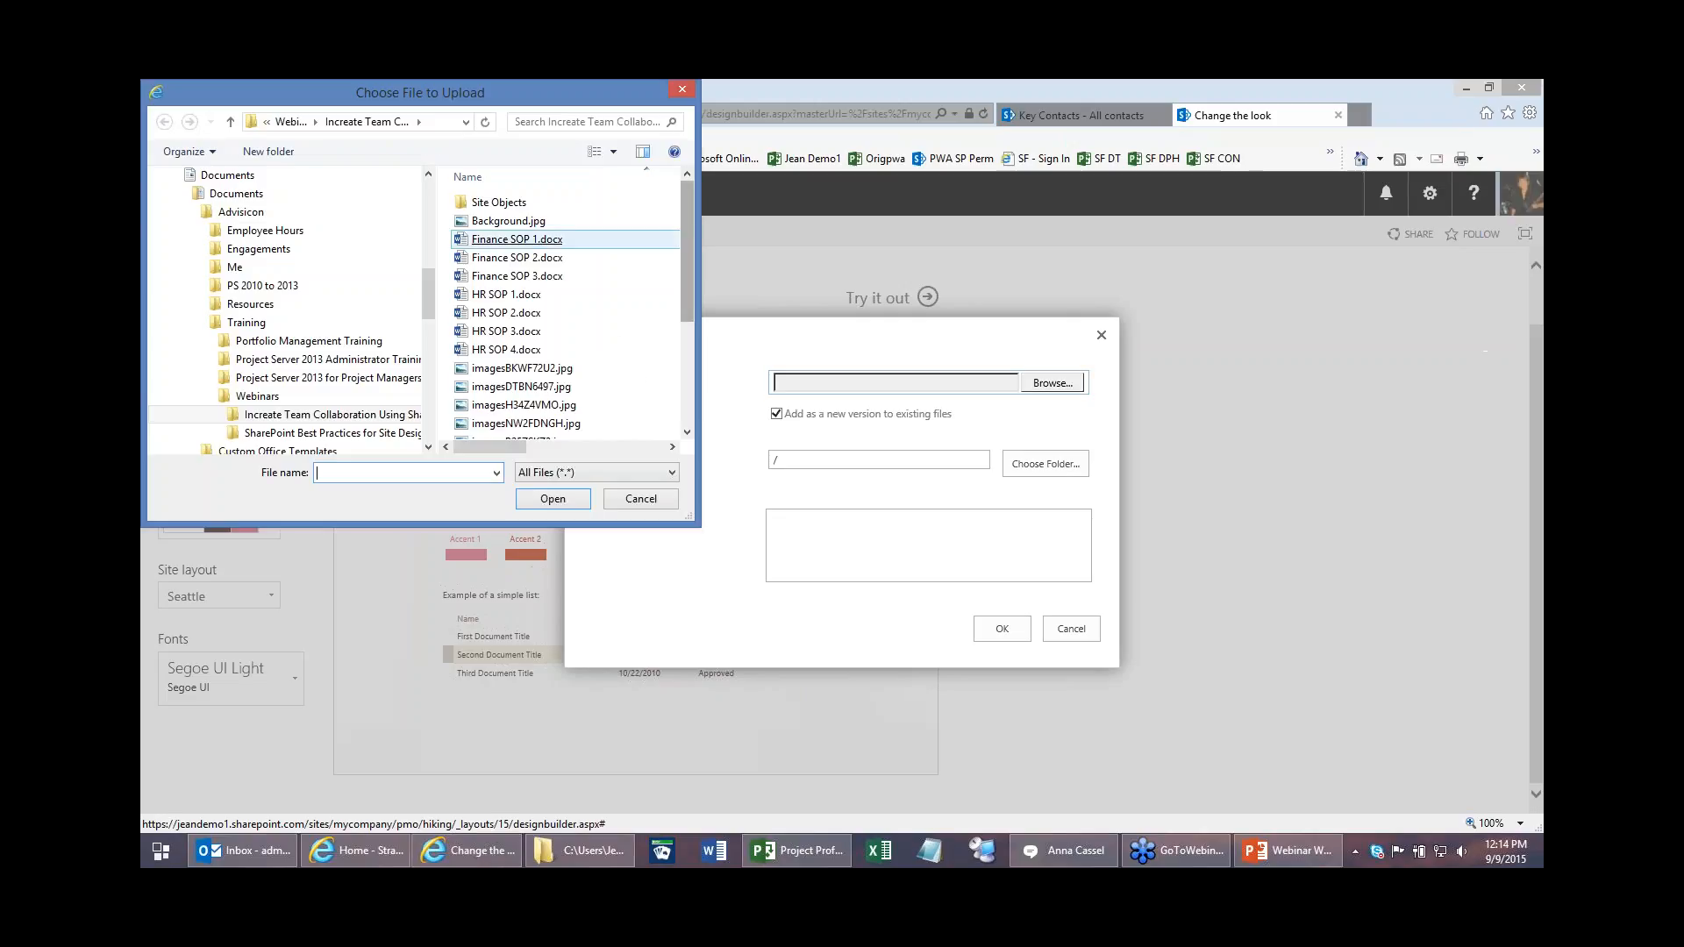
scroll(566, 307, down, 2)
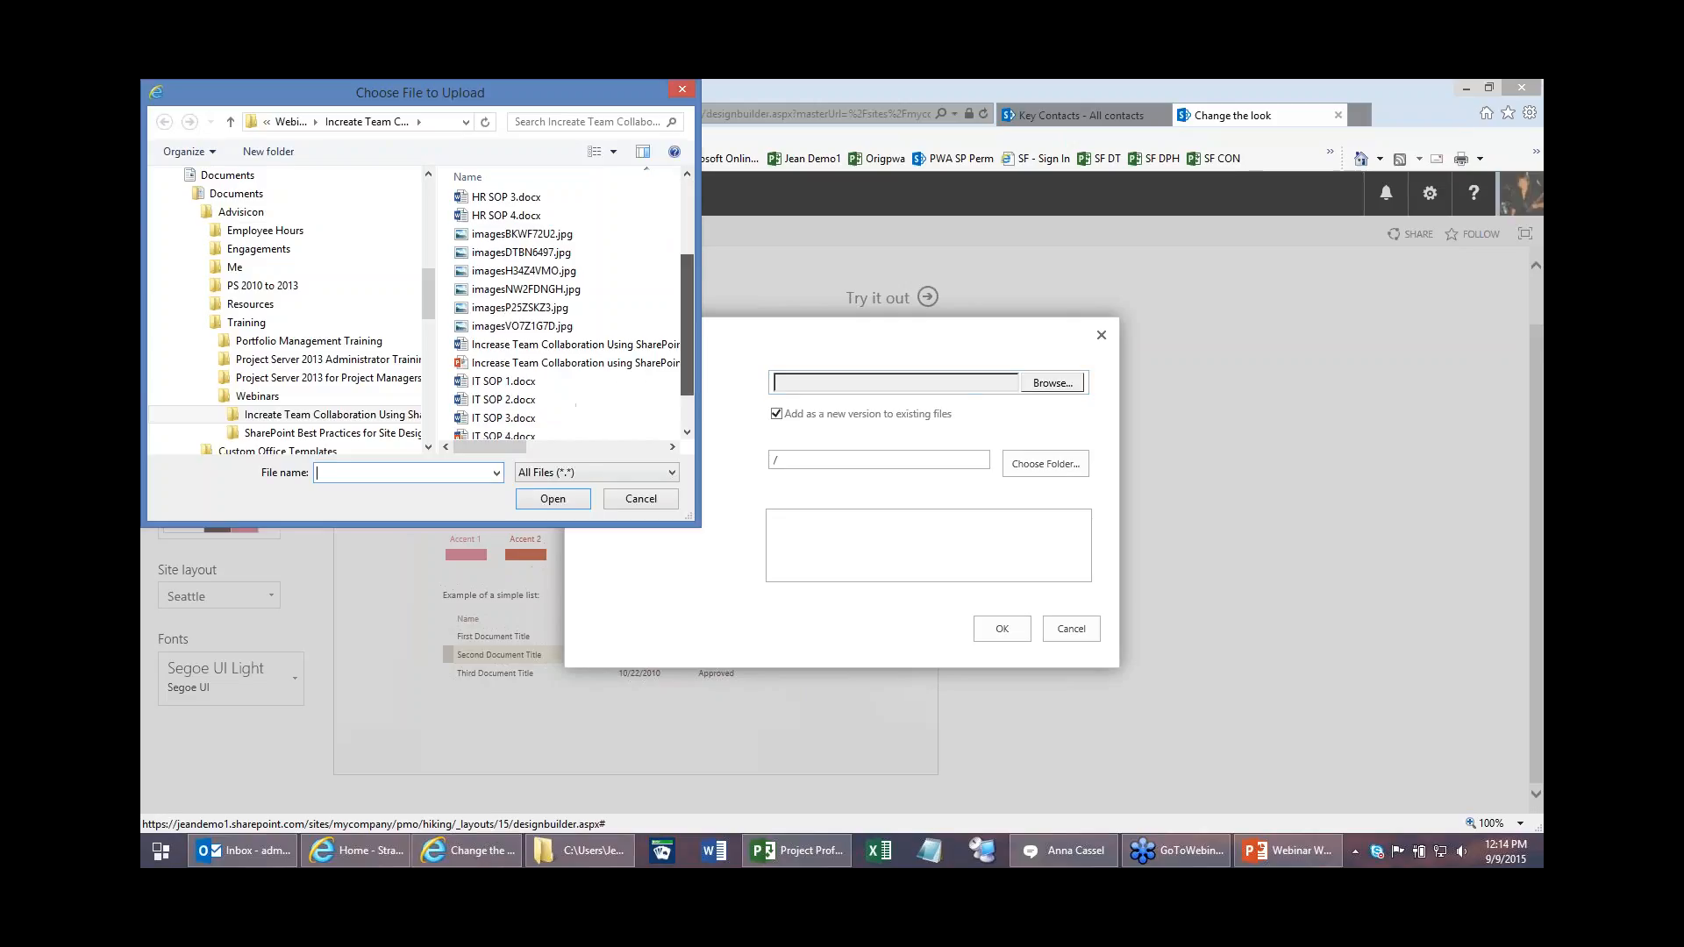
click(494, 310)
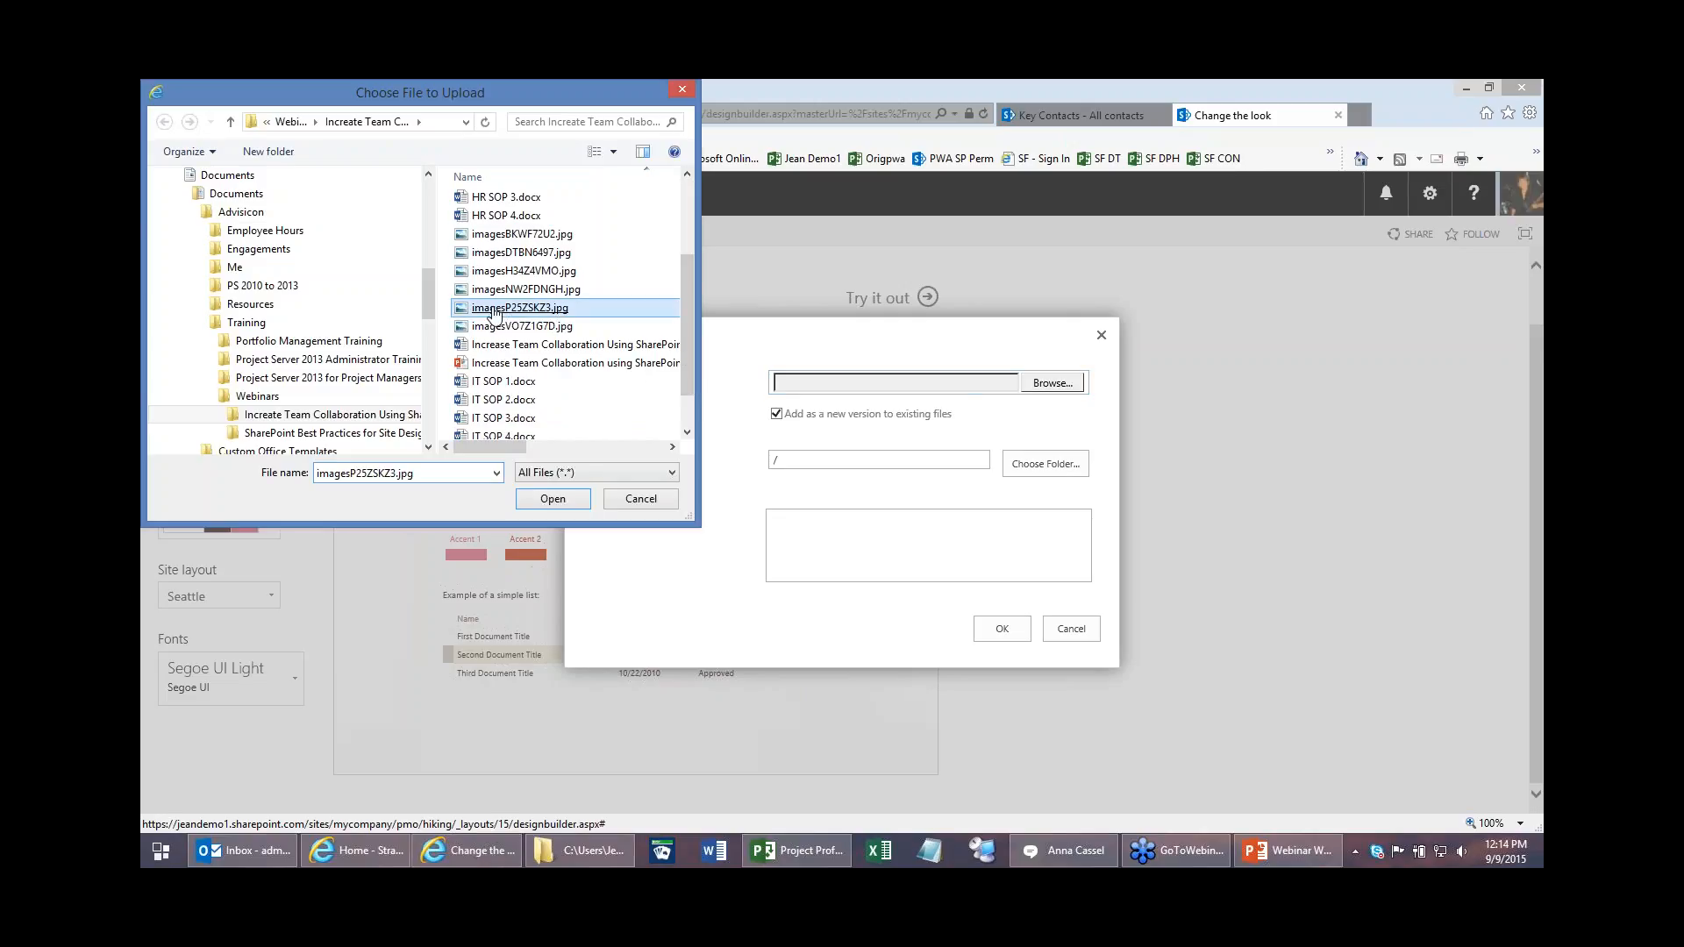
double_click(493, 309)
click(1002, 628)
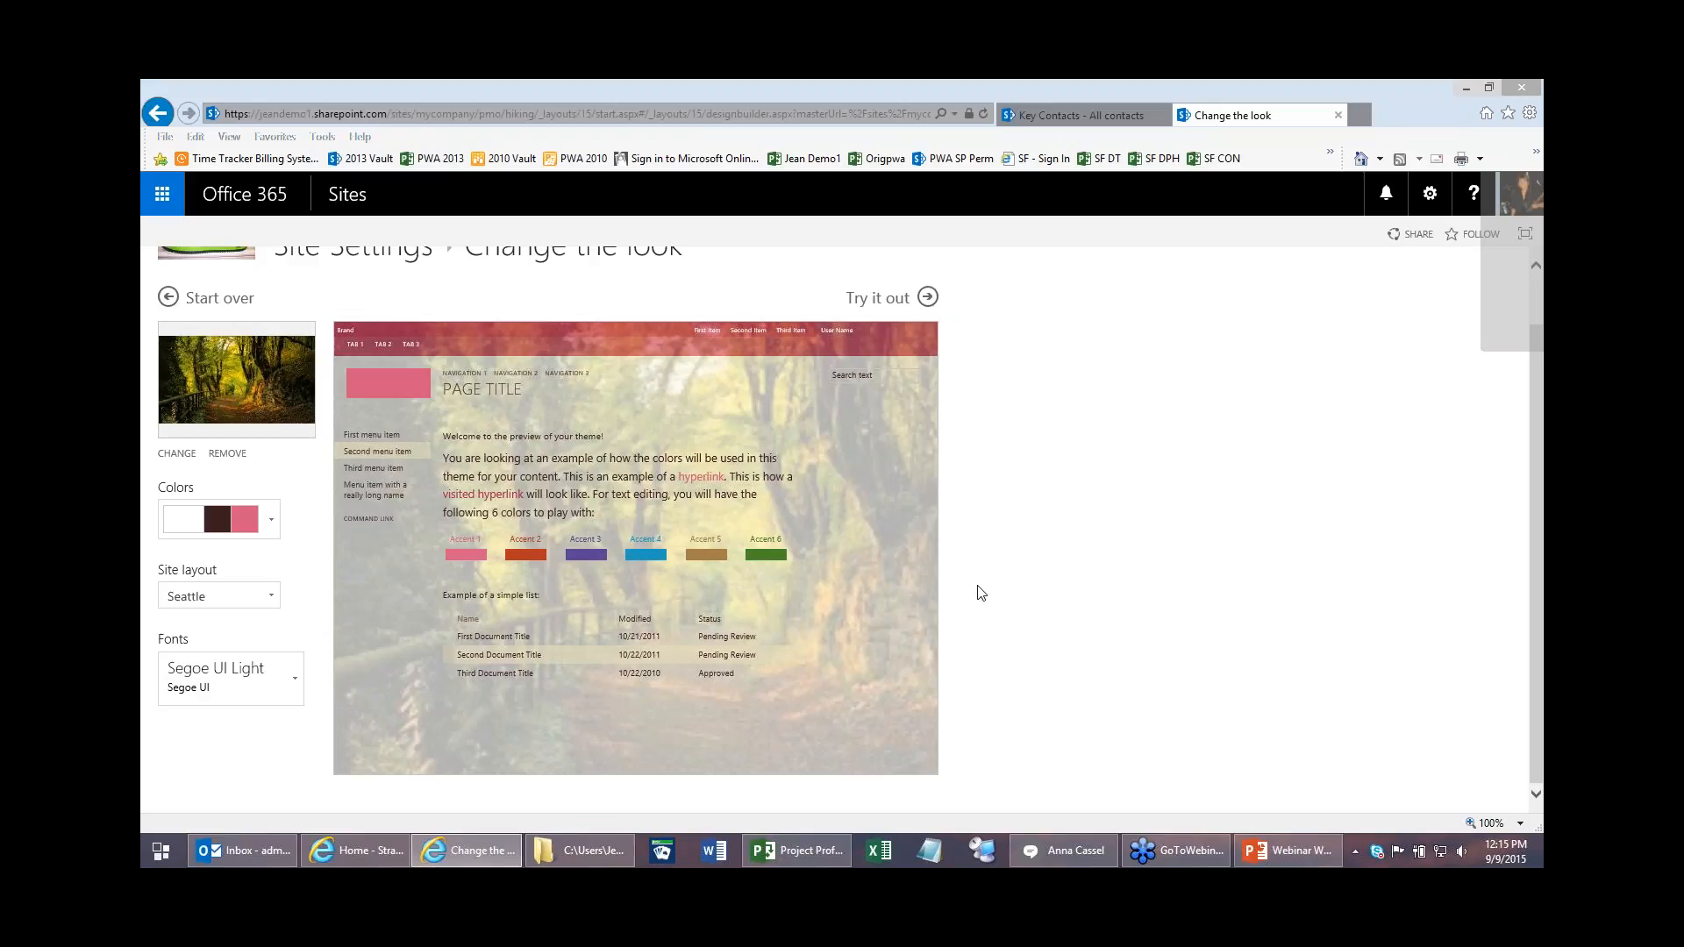
click(272, 523)
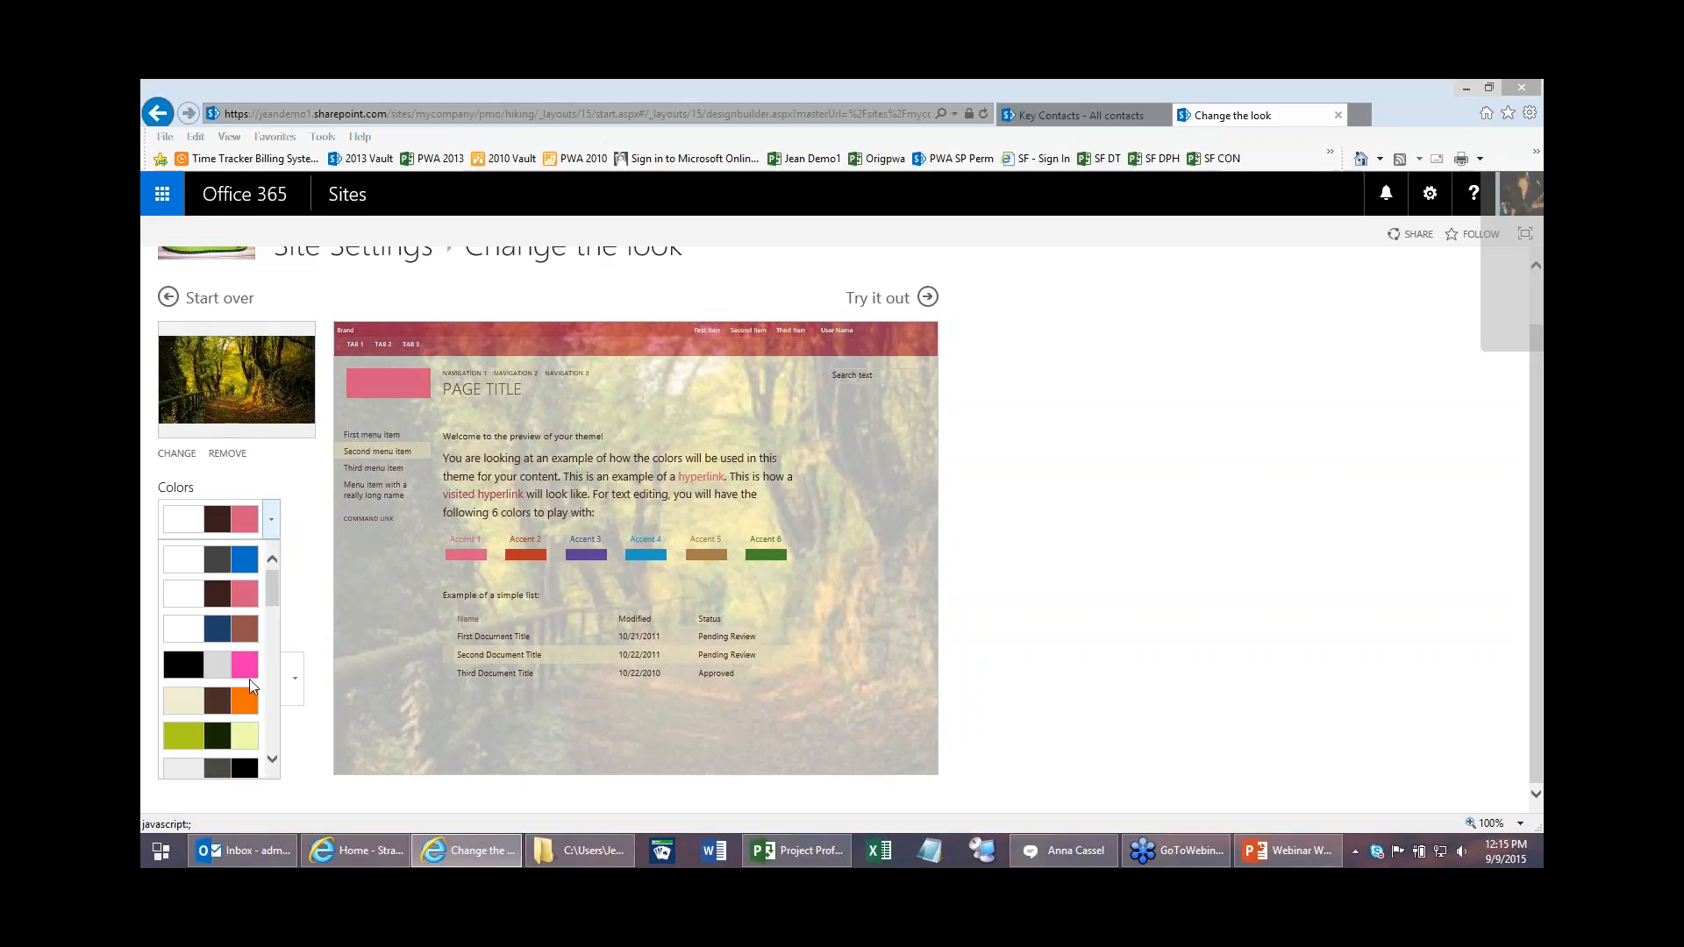
click(249, 707)
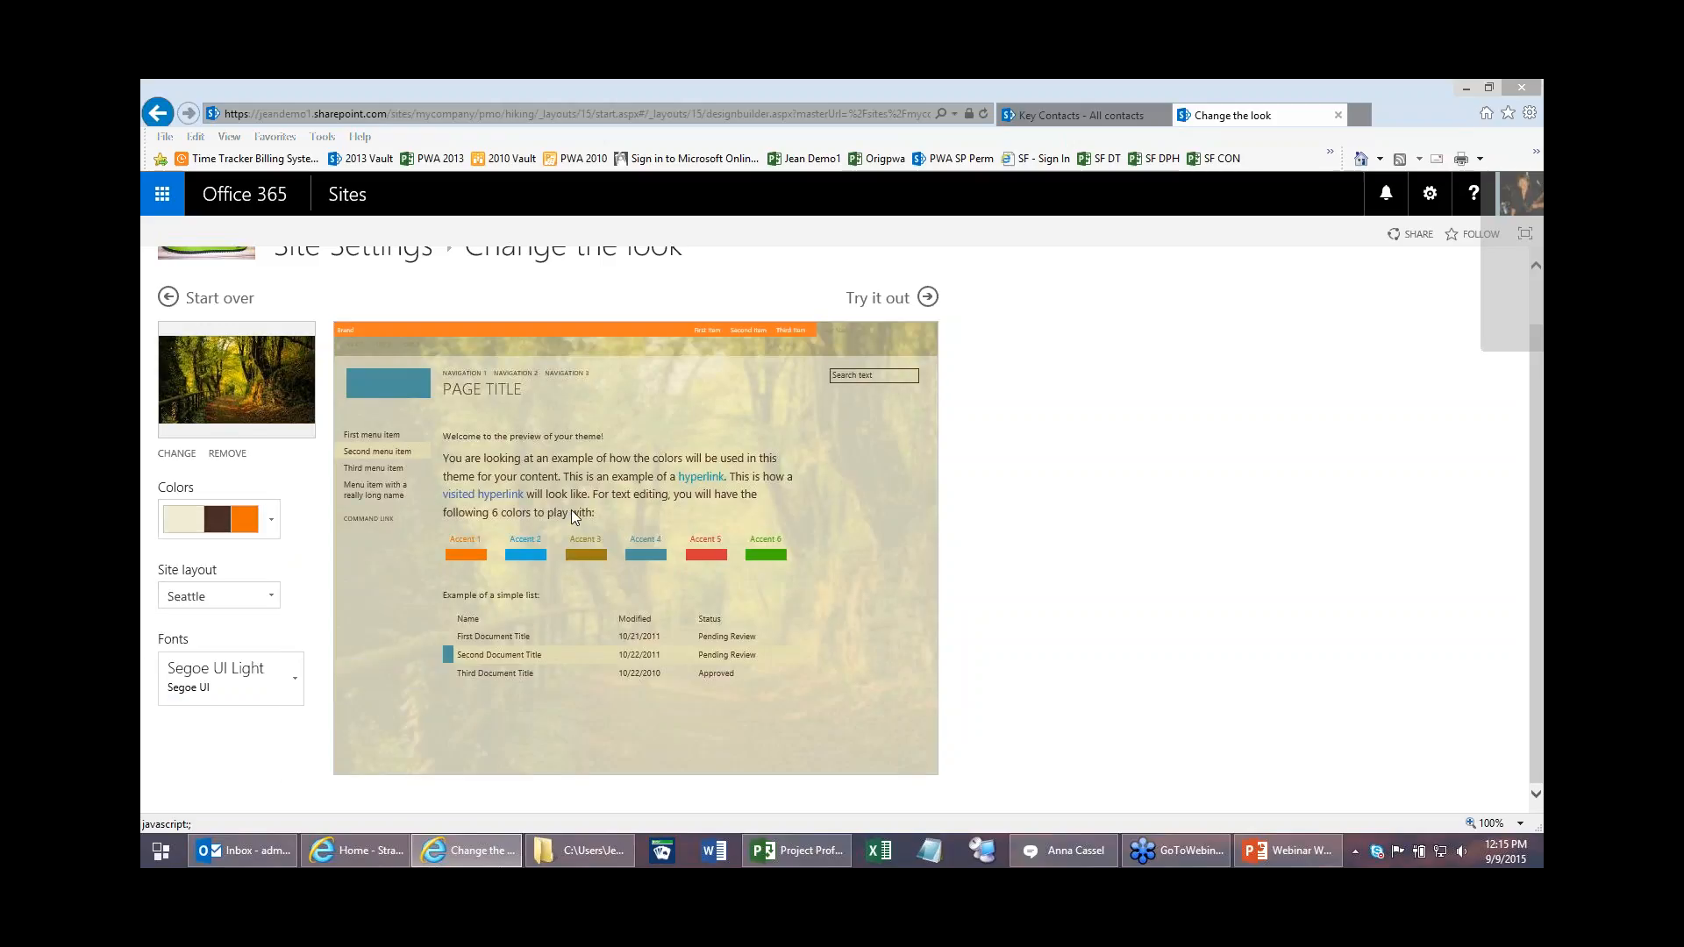
Step: Try the Oslo site layout for the design and set the layout back to Seattle
click(273, 598)
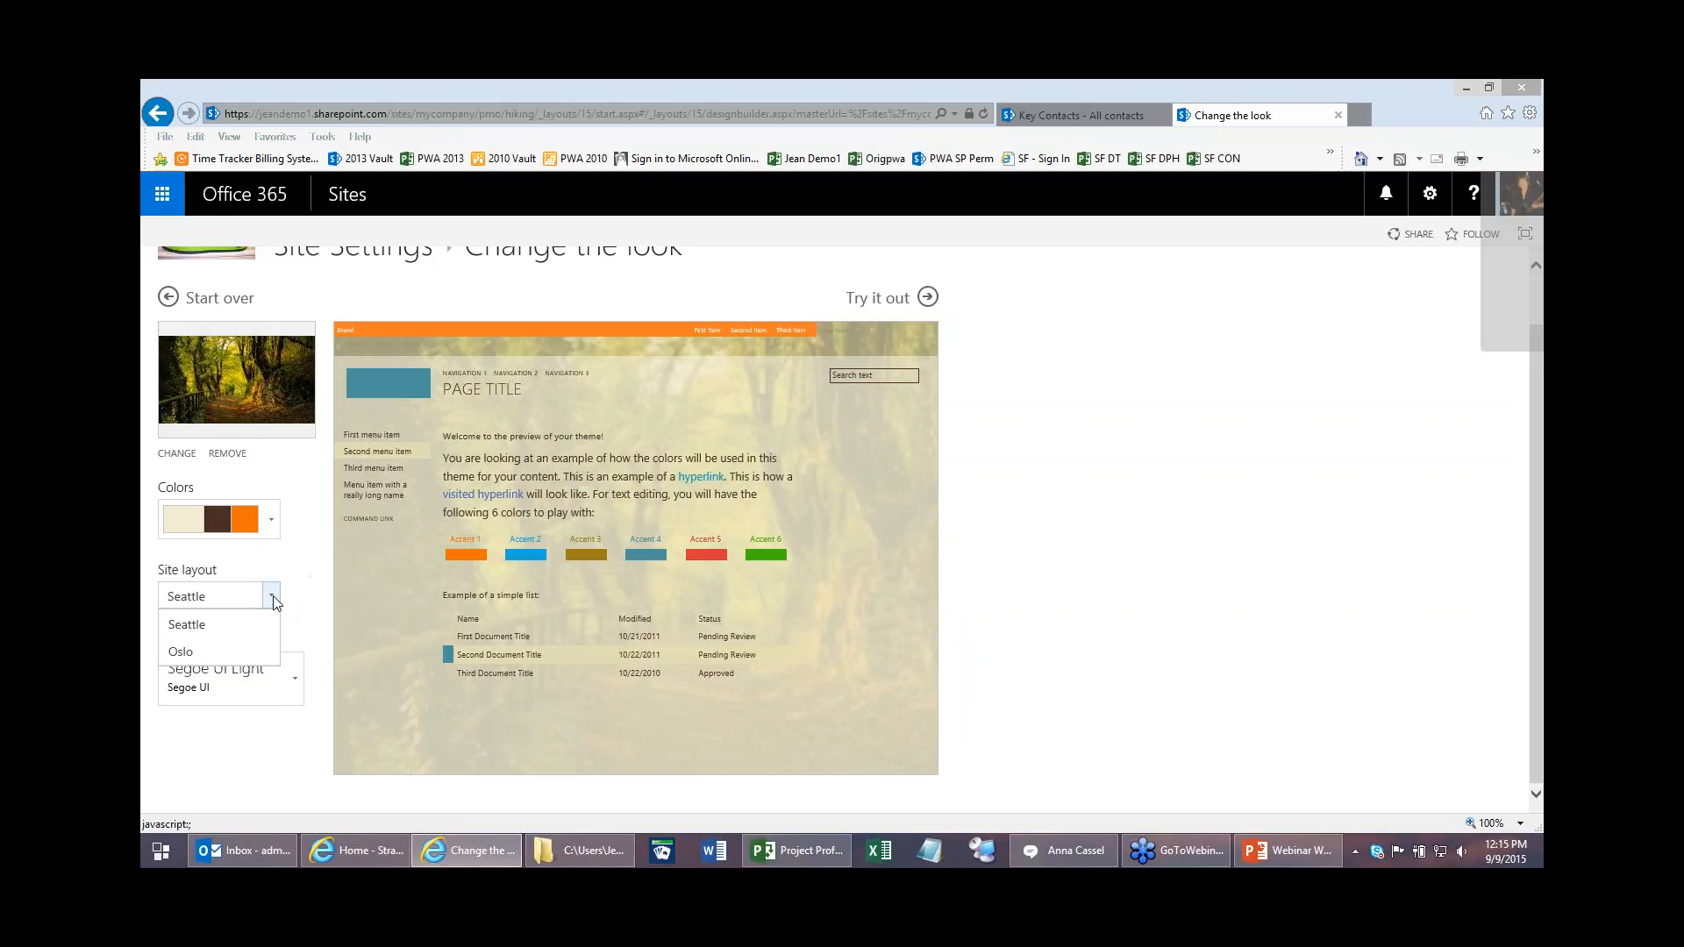
click(311, 602)
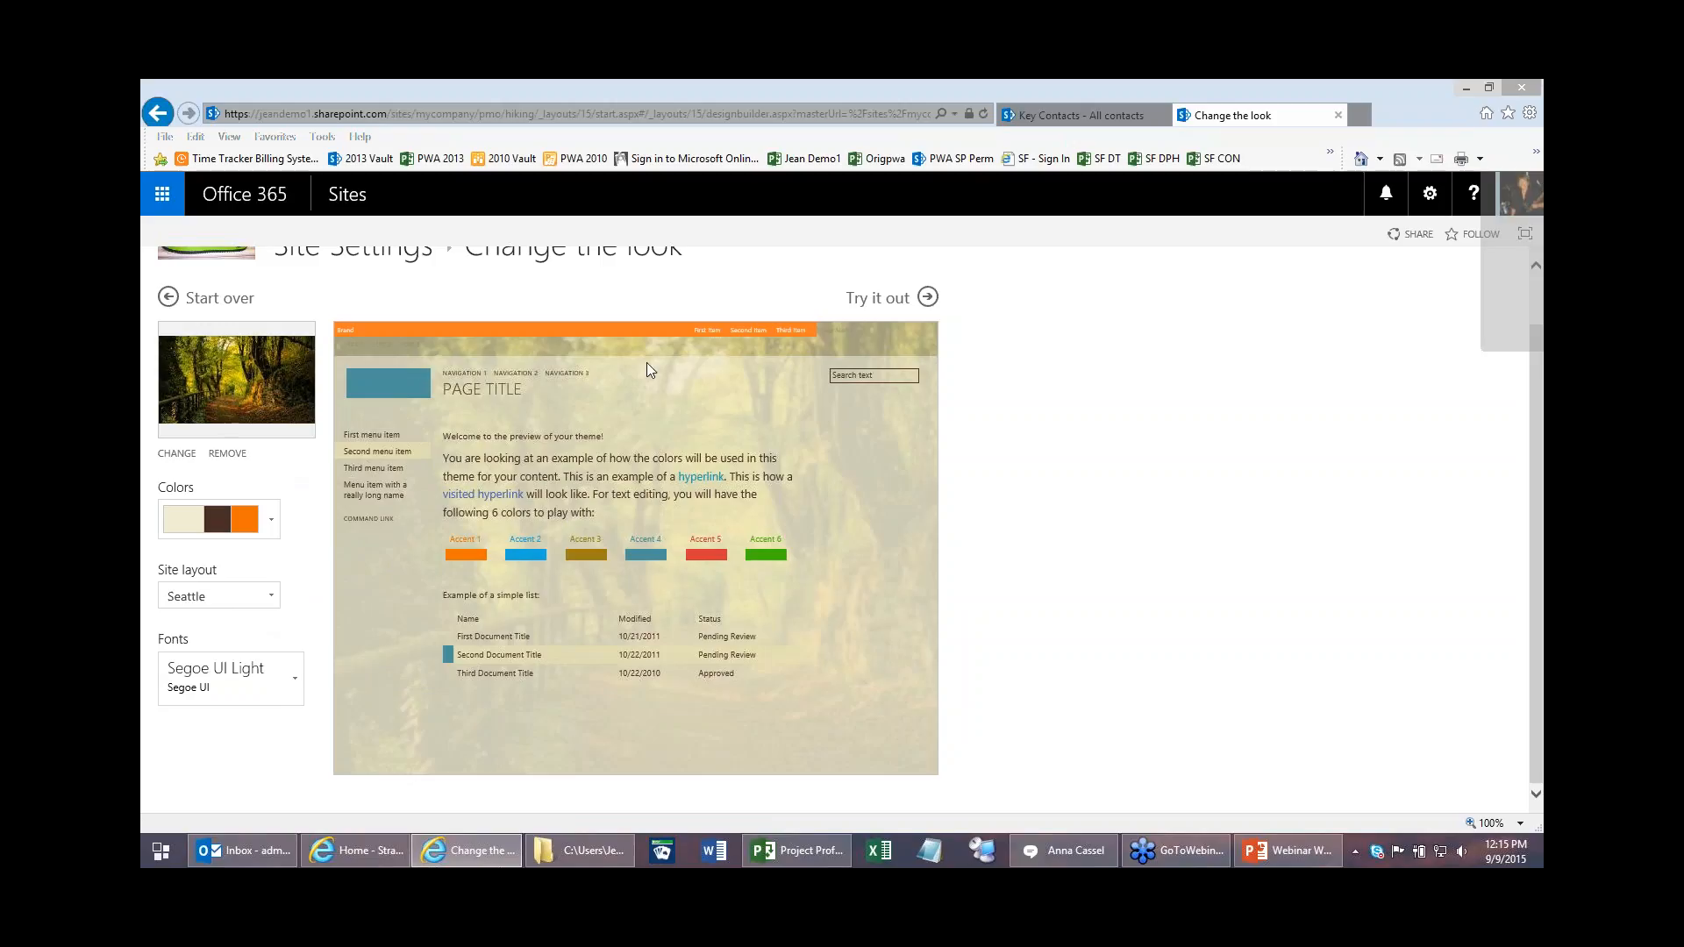
click(271, 597)
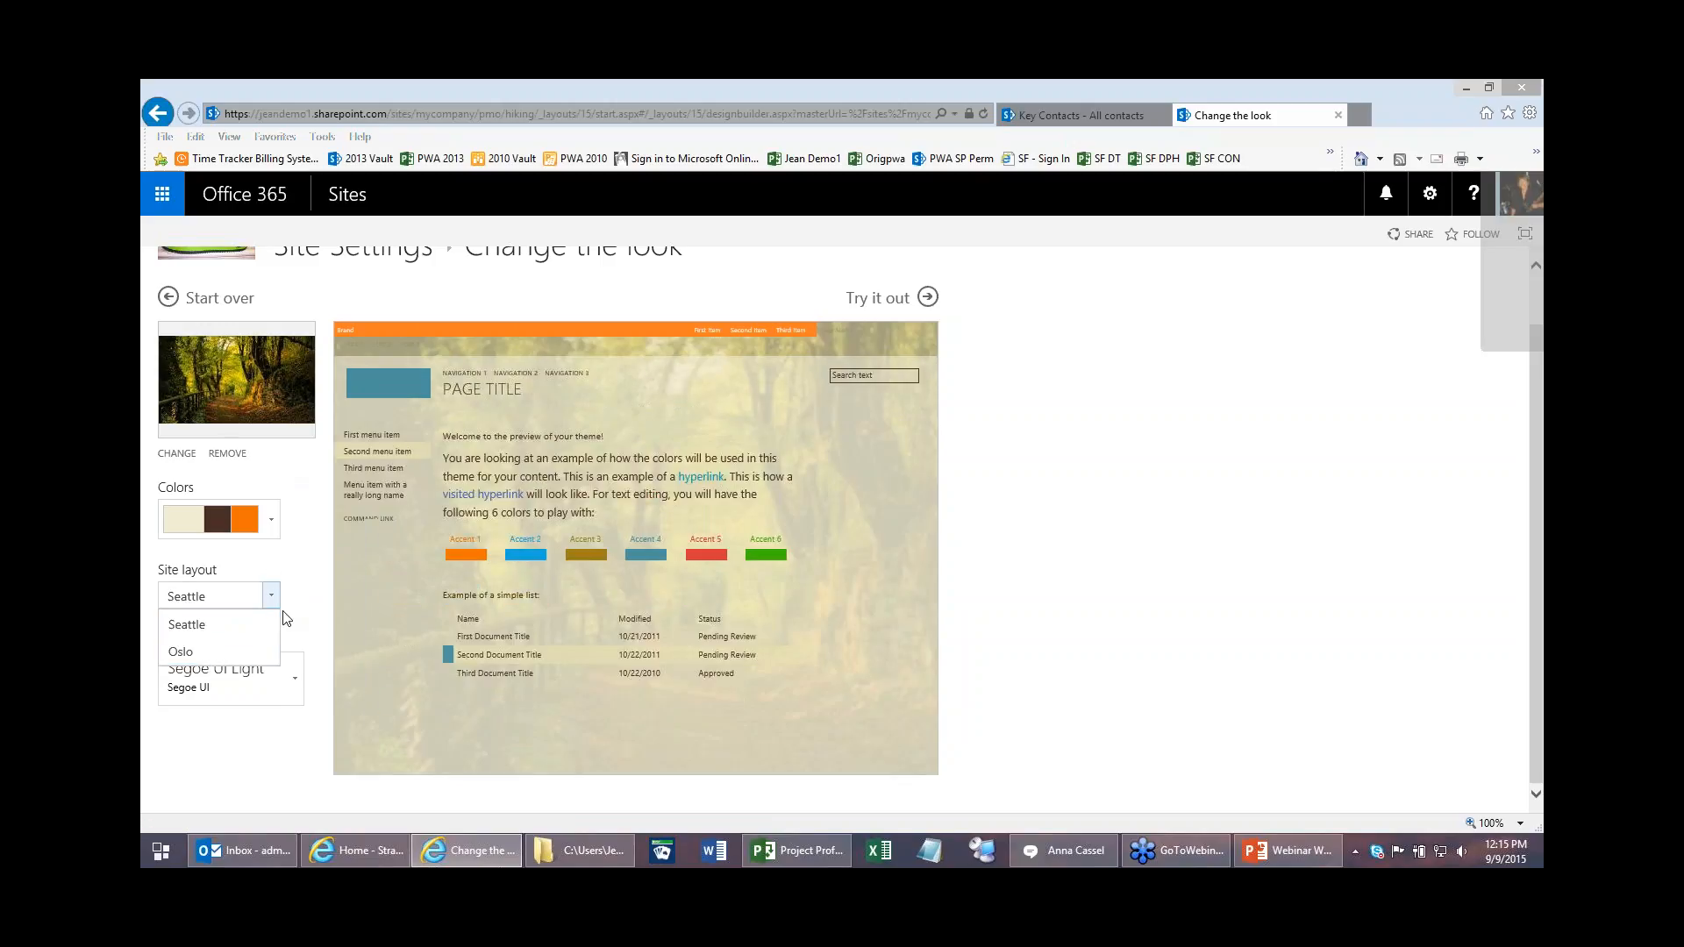
click(374, 436)
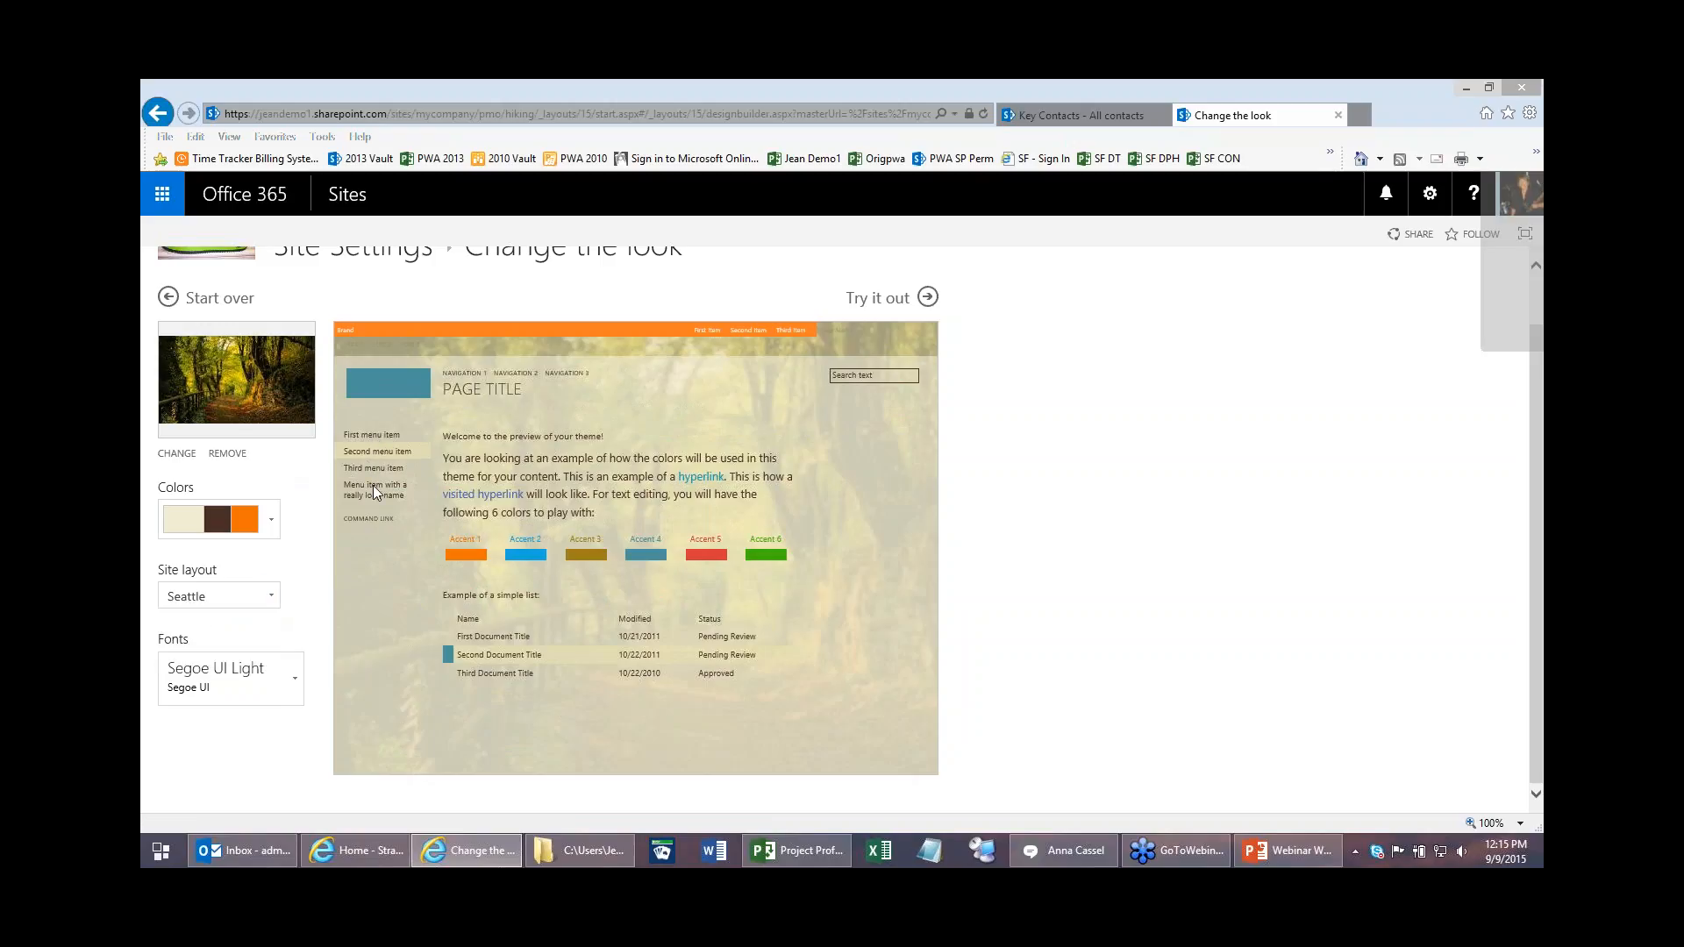
click(271, 597)
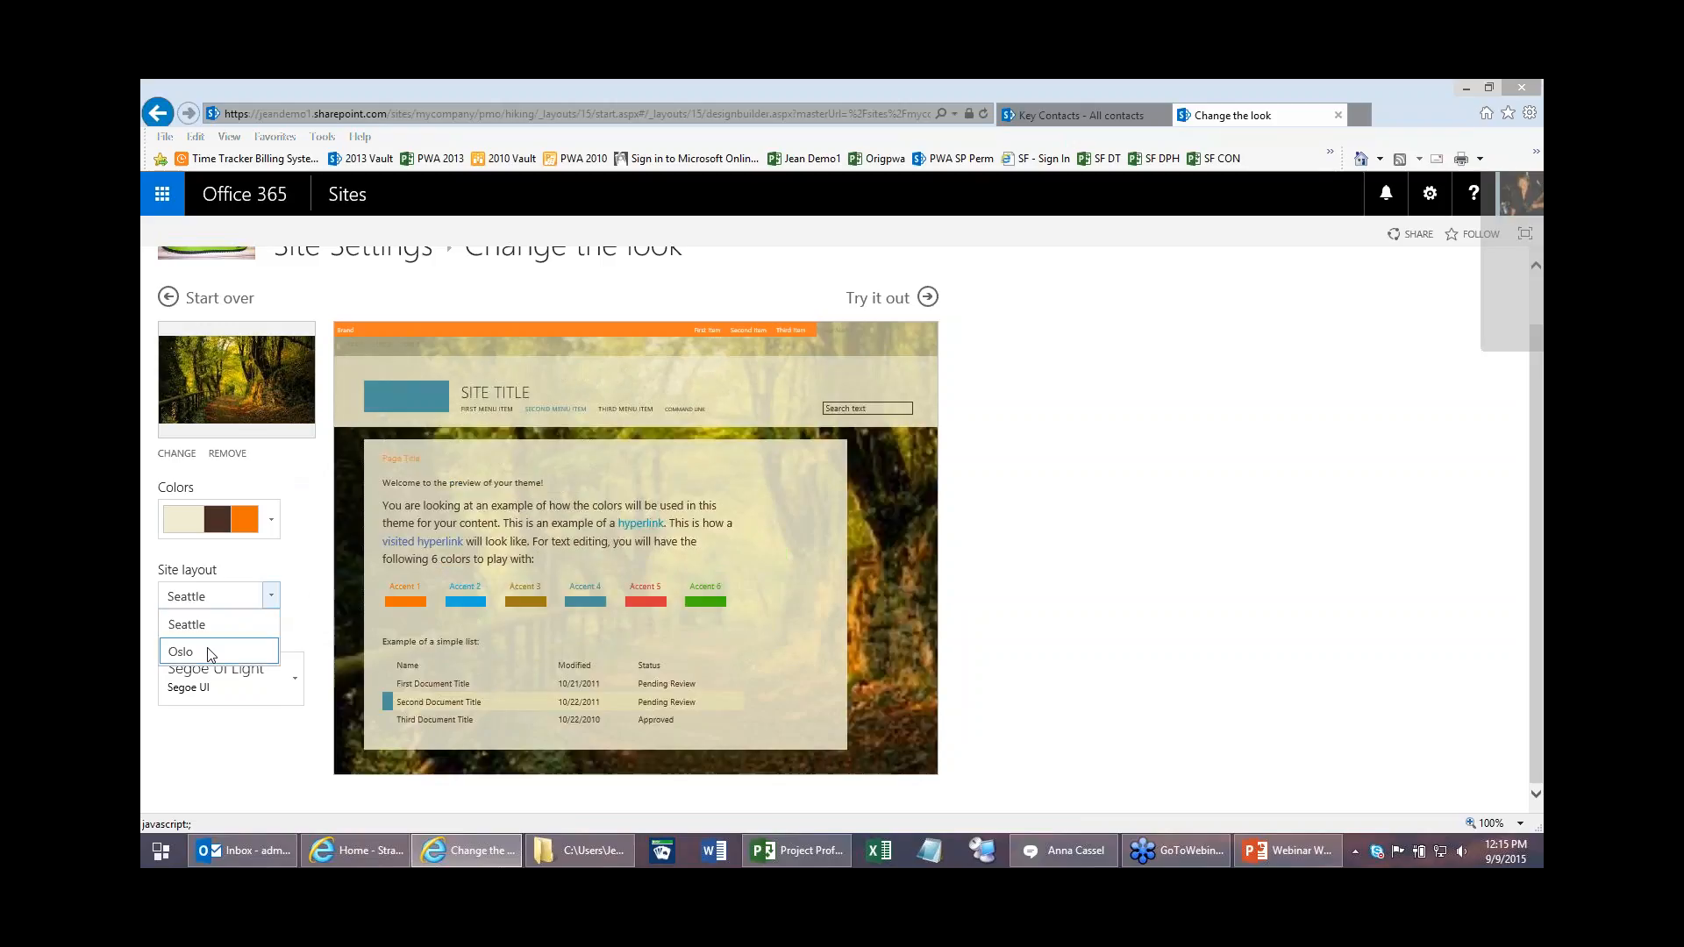
click(211, 654)
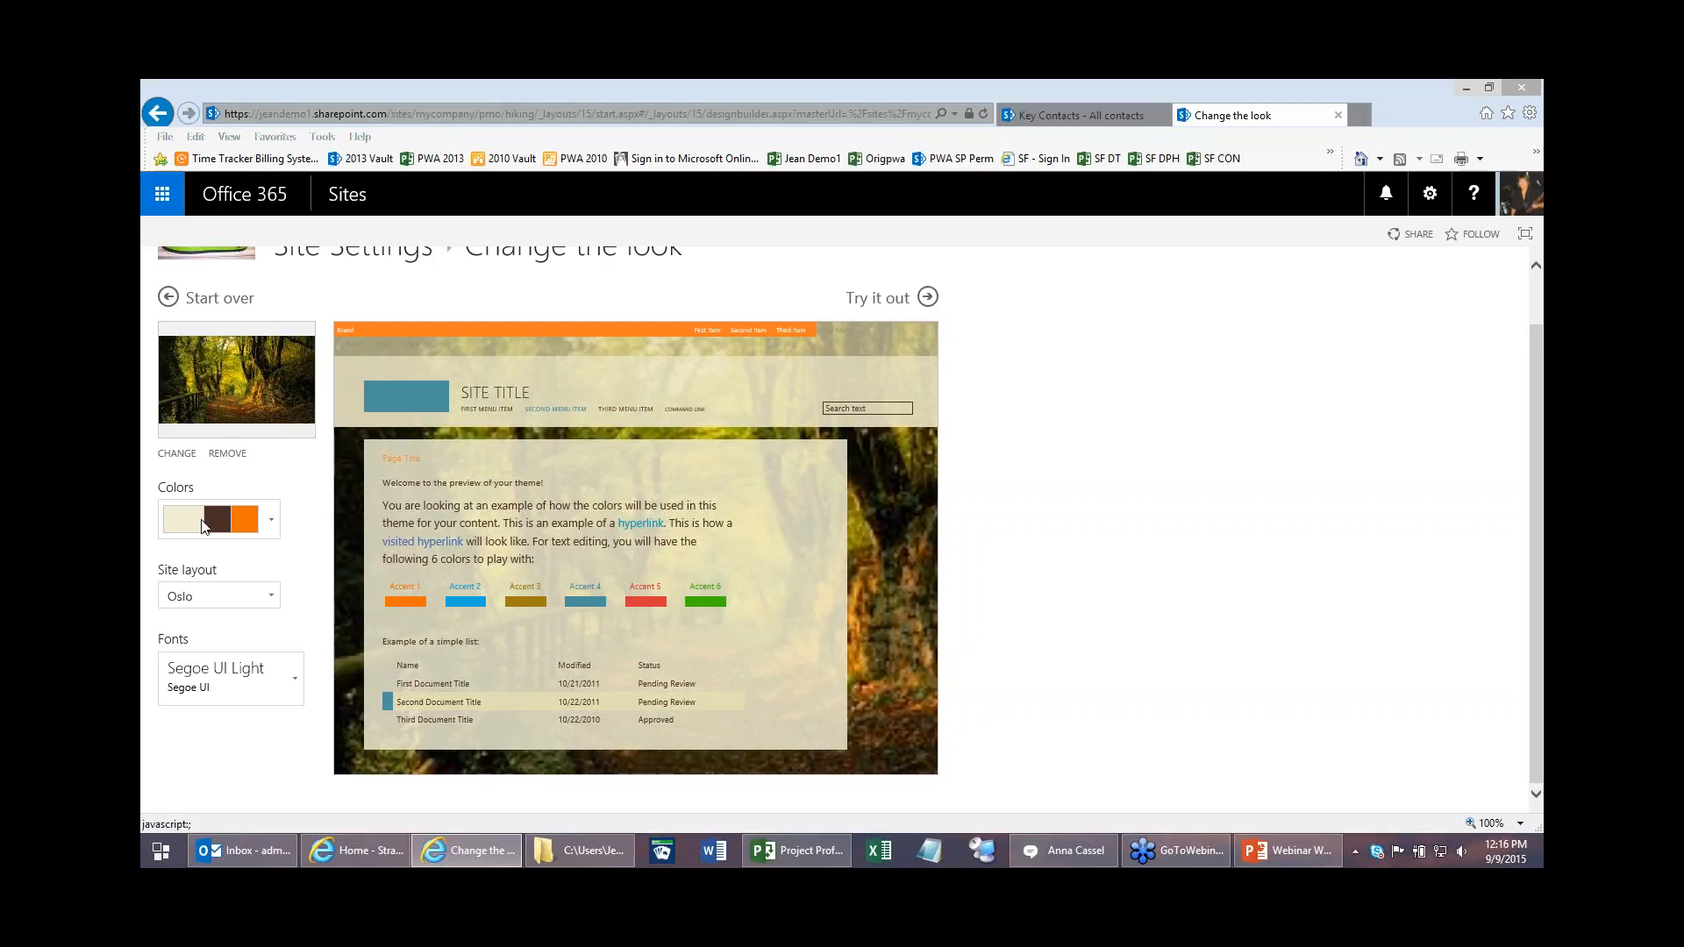
click(230, 602)
click(201, 624)
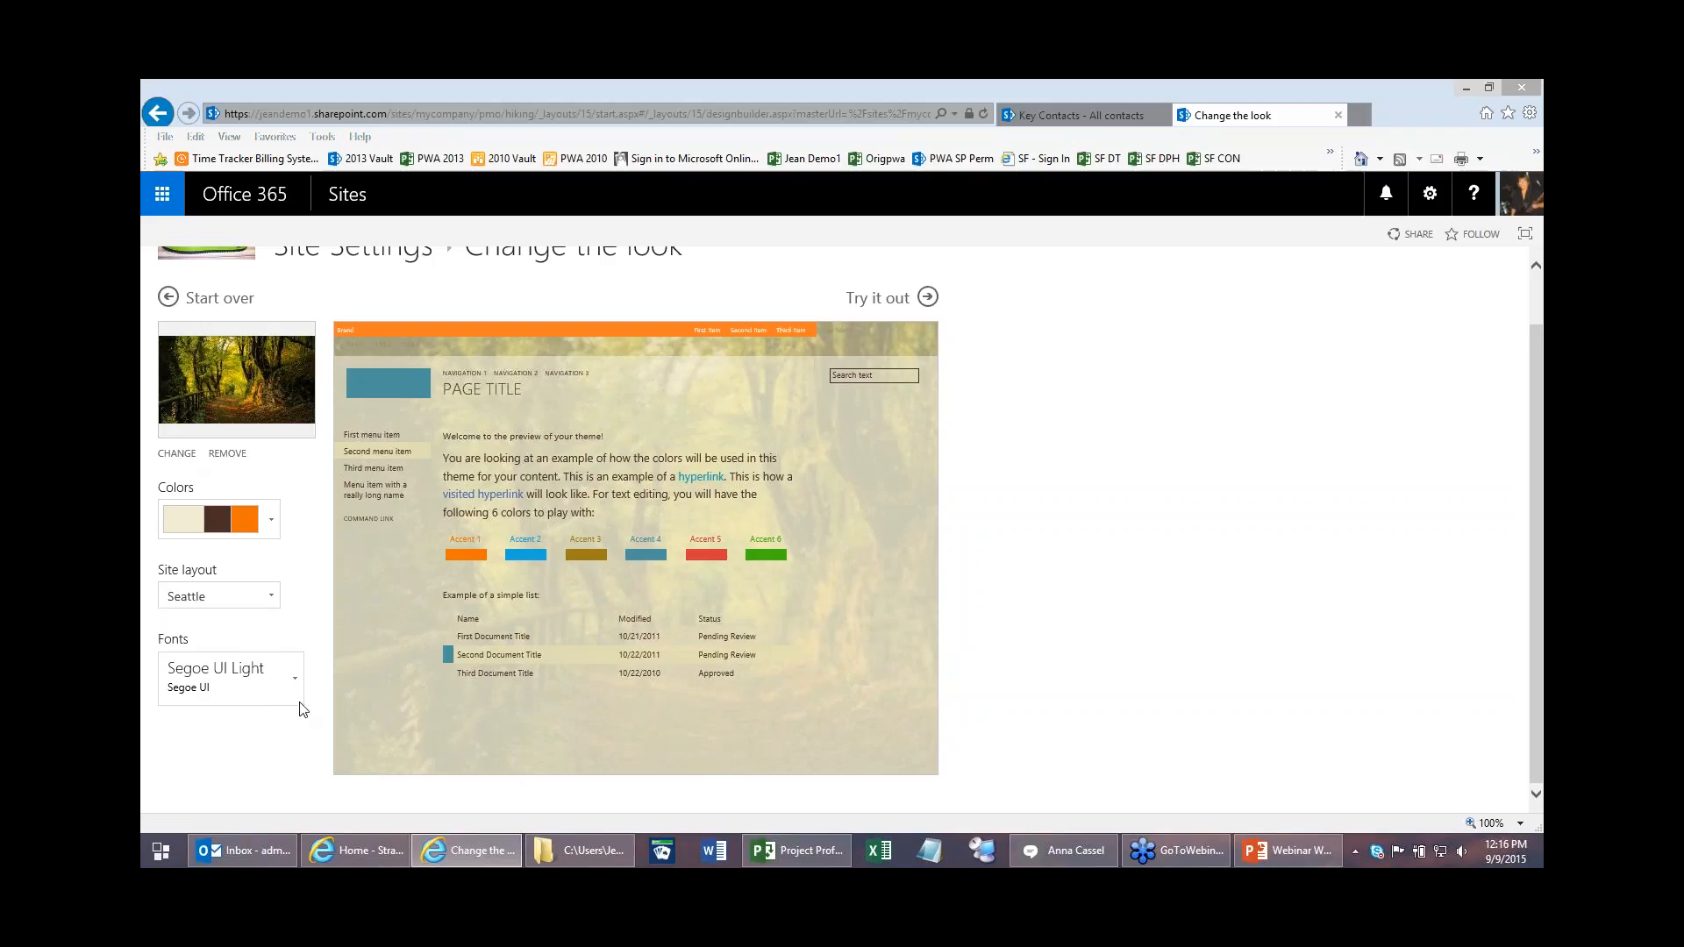
Step: Set the design's fonts to Impact with Segoe UI, preview the site in the new theme and keep it
click(295, 676)
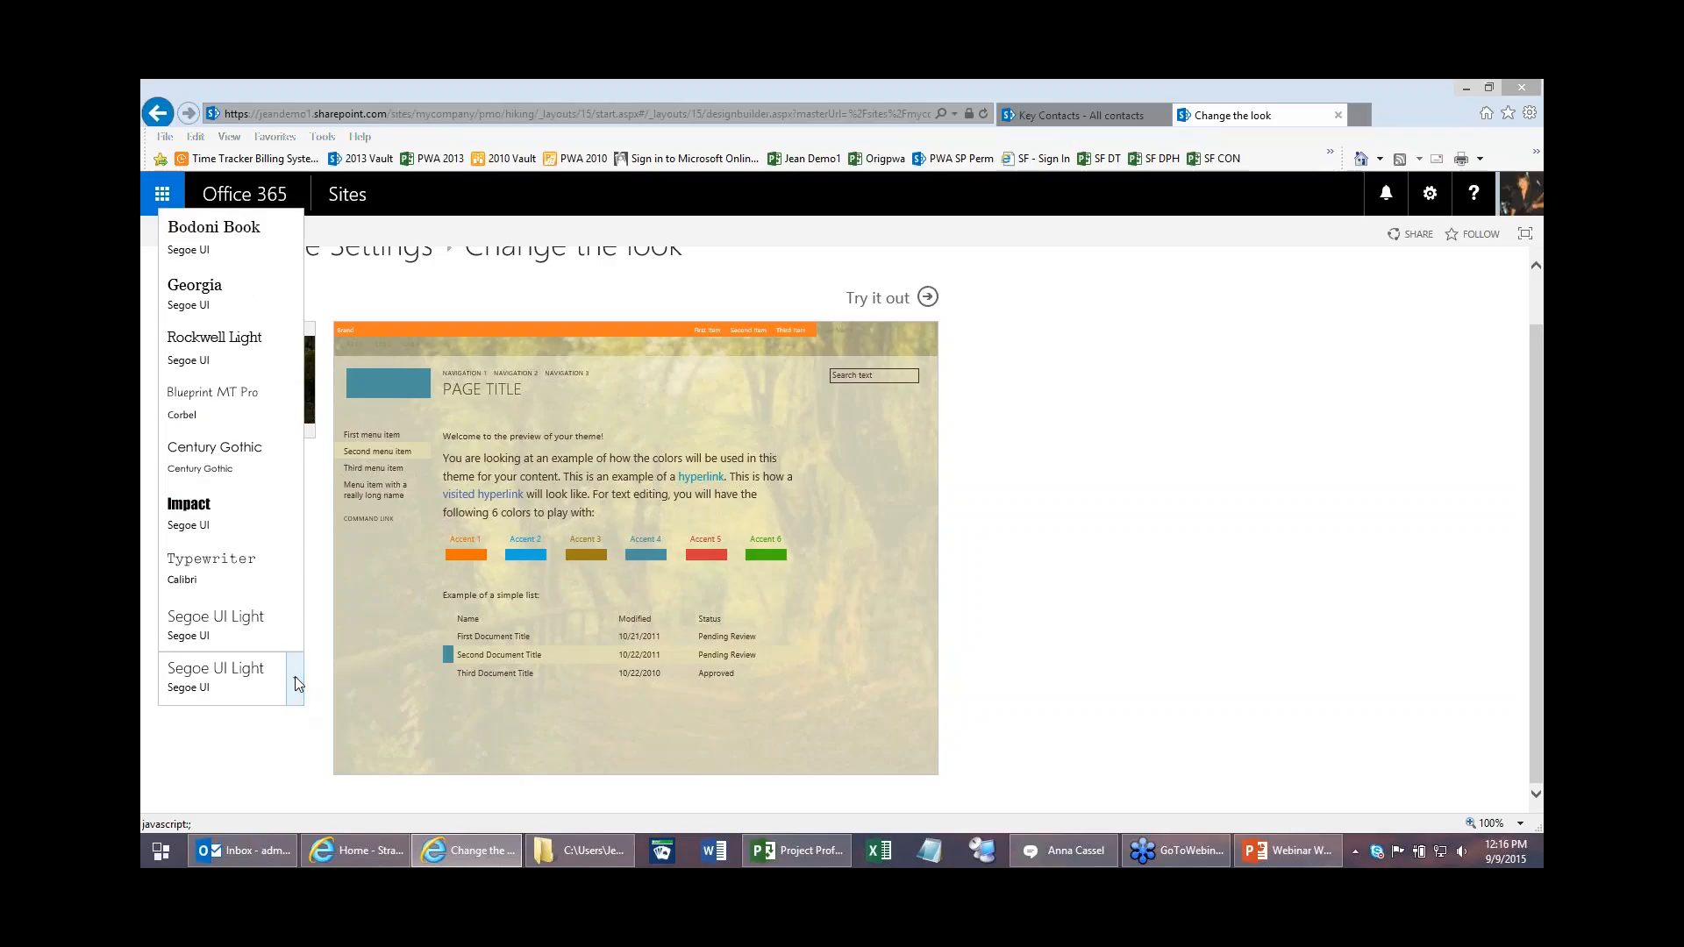
click(208, 527)
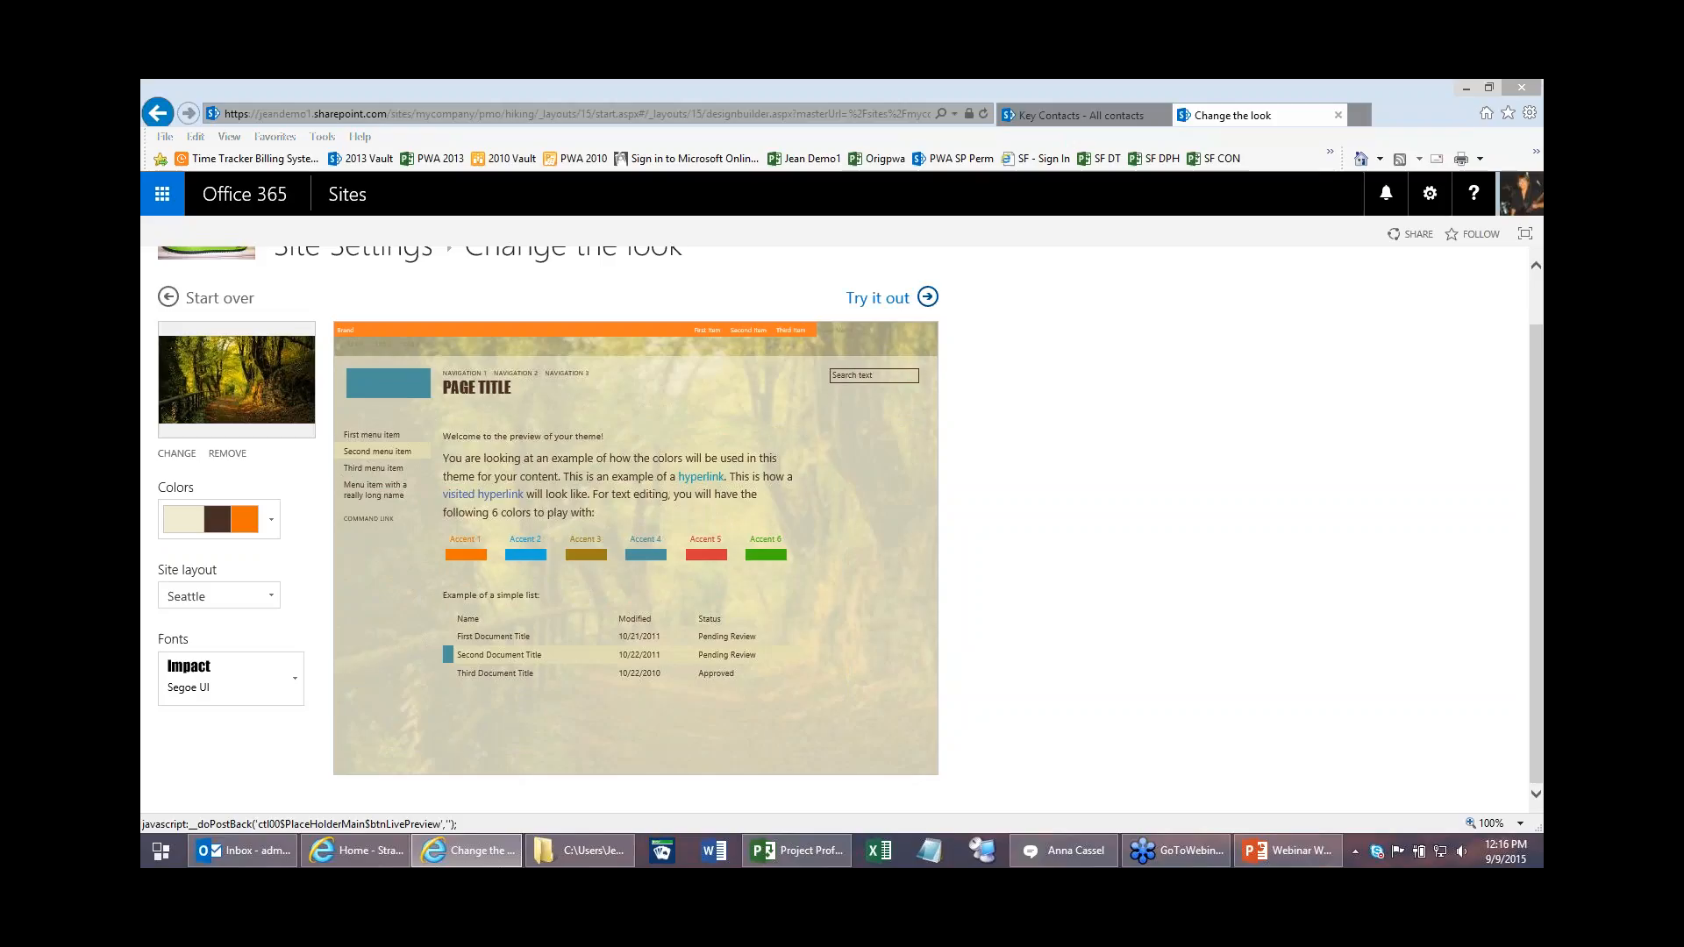
click(895, 298)
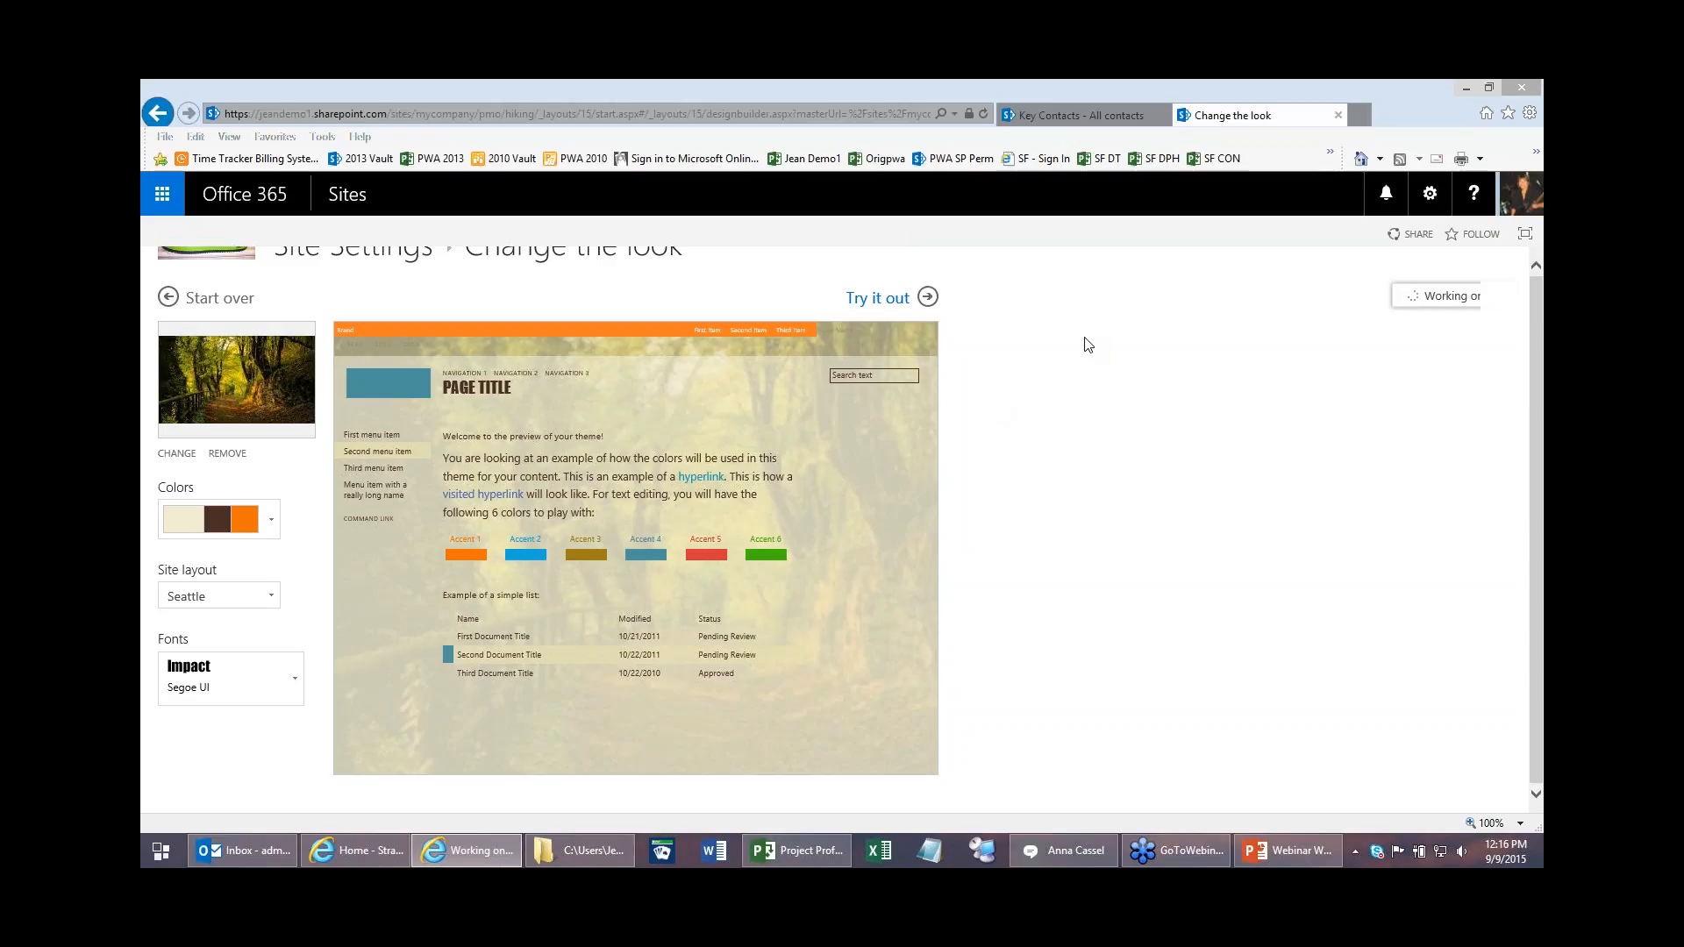
click(877, 355)
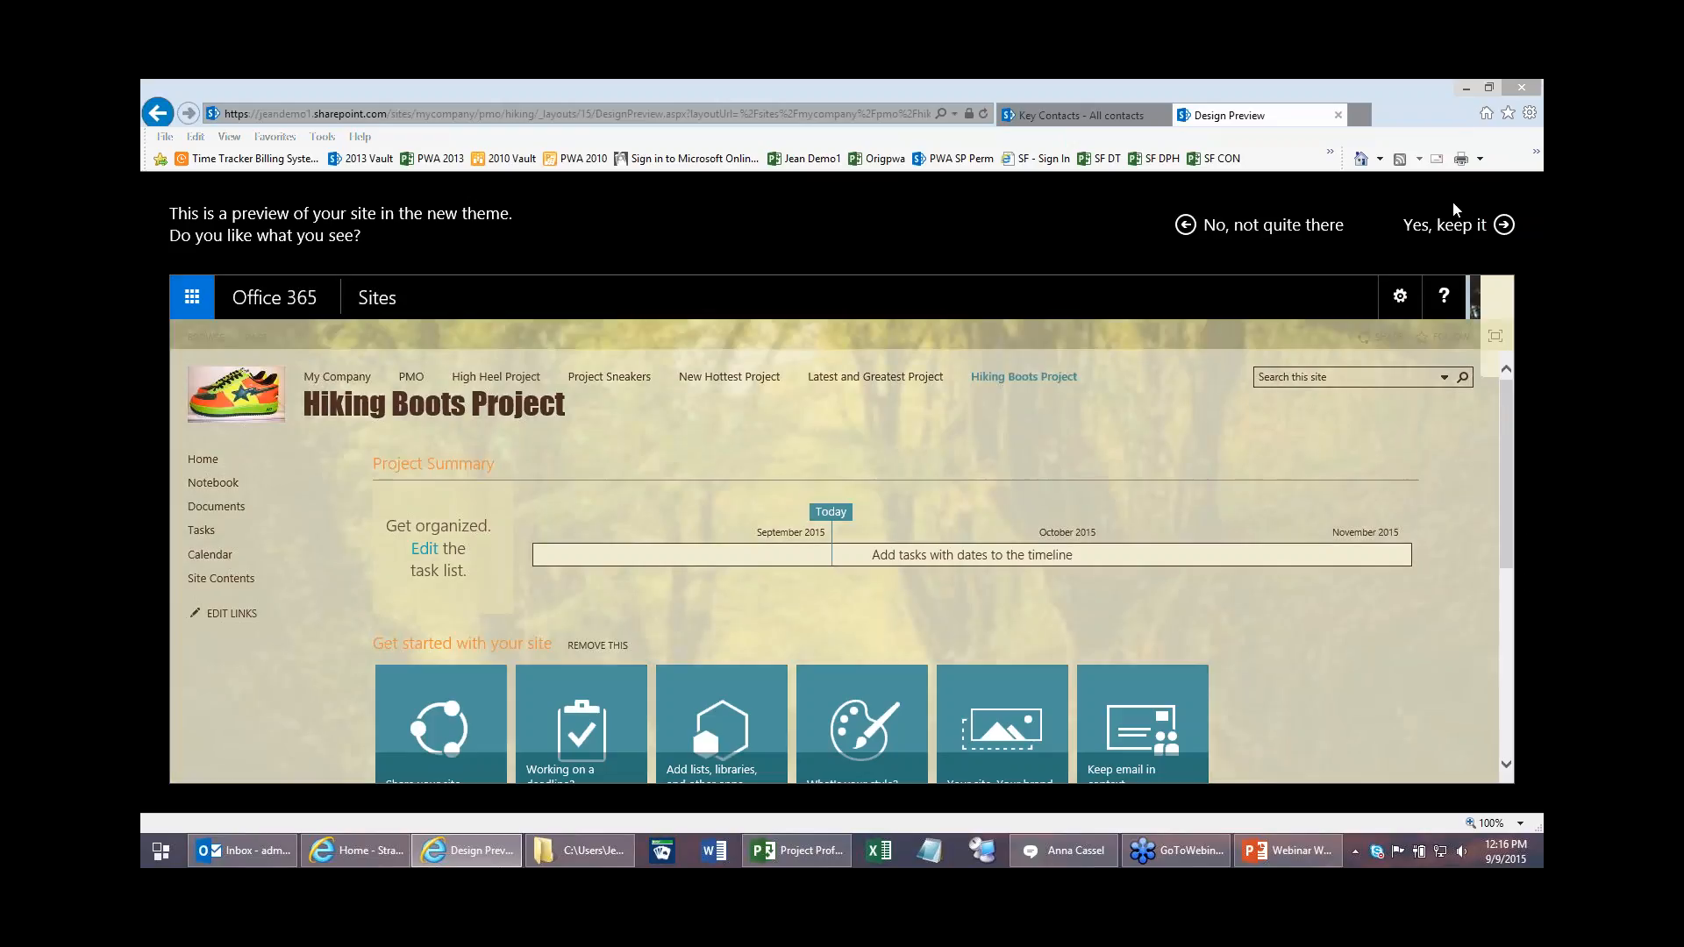
click(1435, 226)
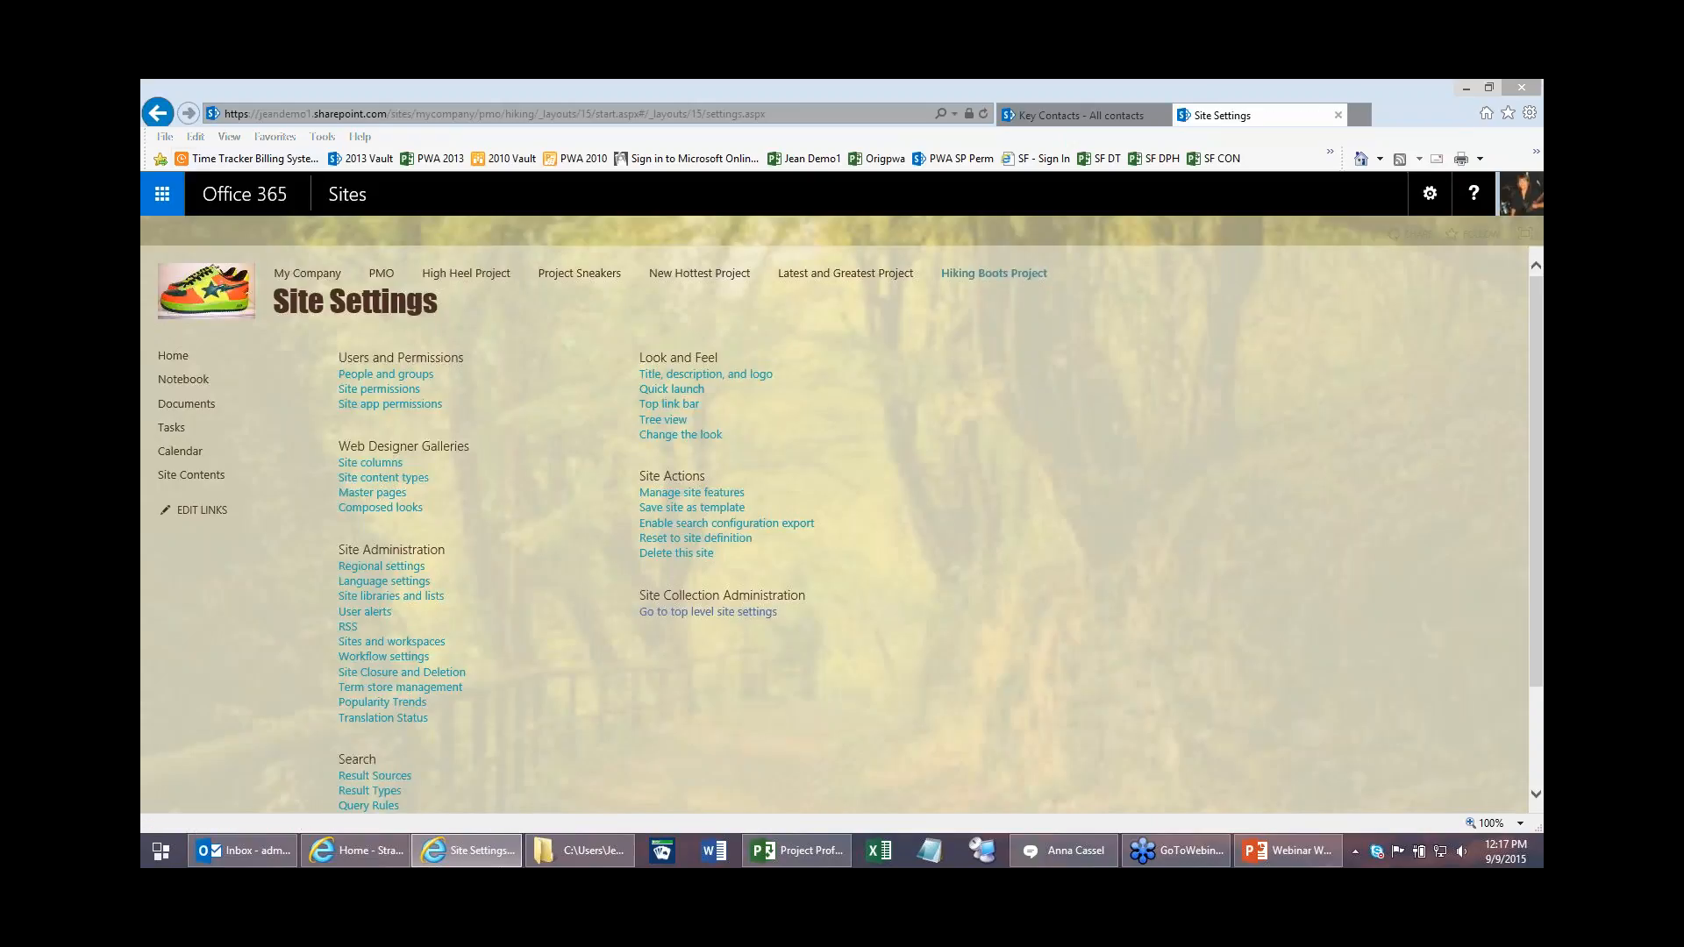
Step: Return to the Hiking Boots Project home page and look over the page in its new theme
click(962, 276)
click(173, 359)
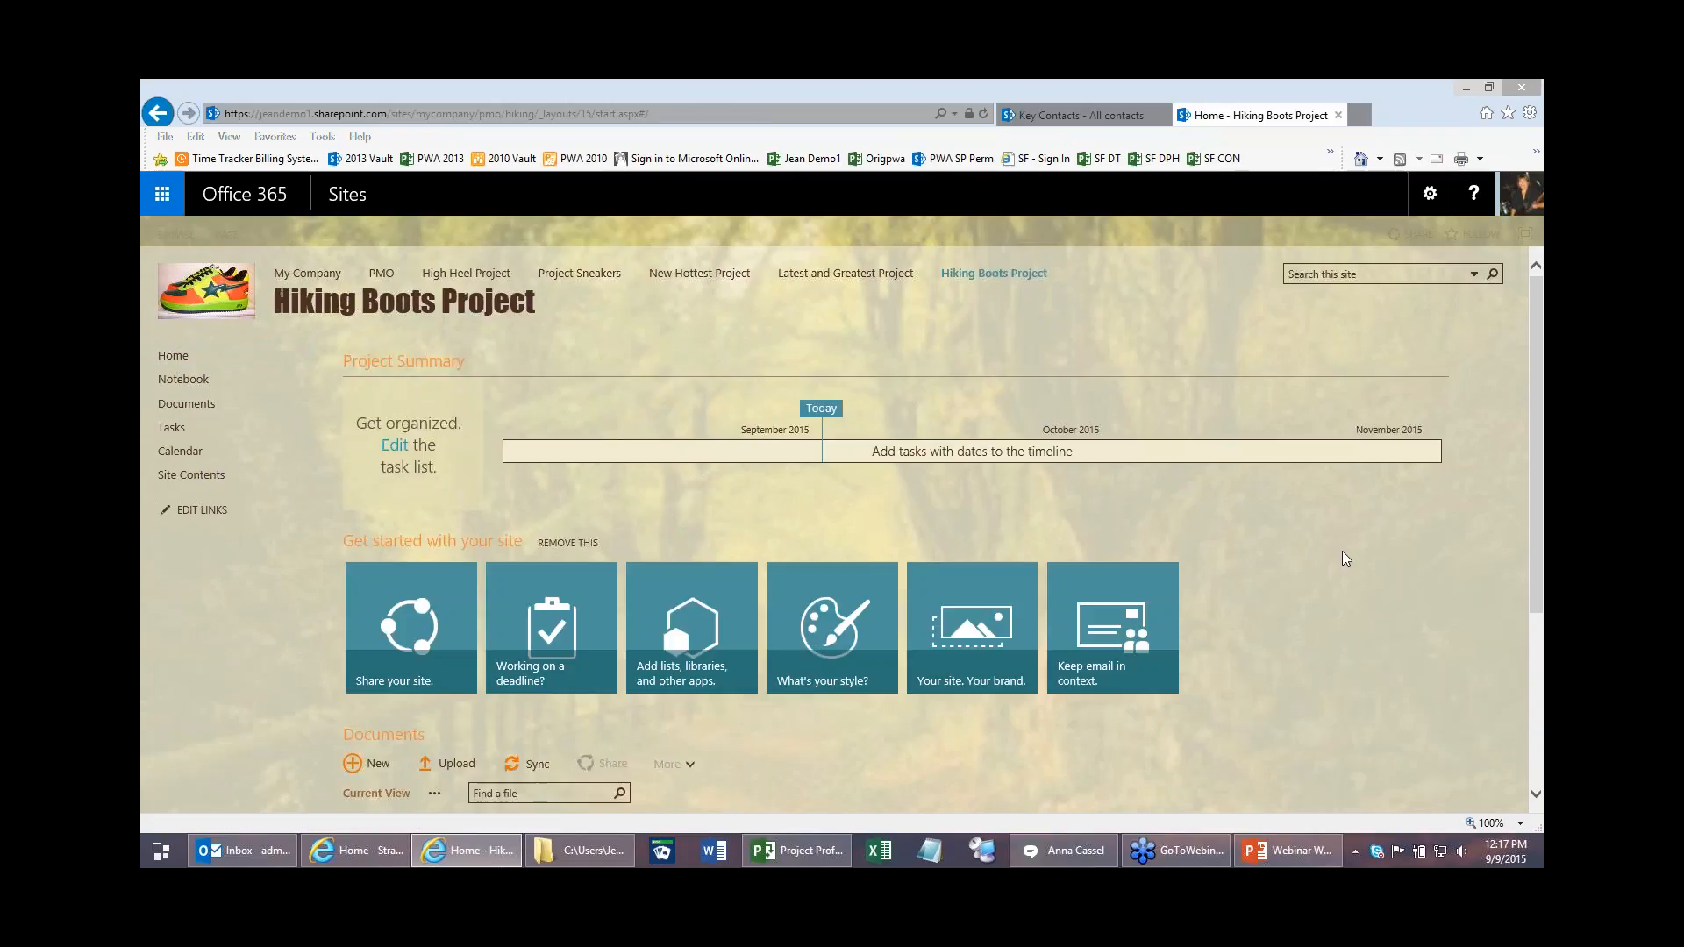
scroll(1351, 570, down, 3)
scroll(1357, 584, up, 3)
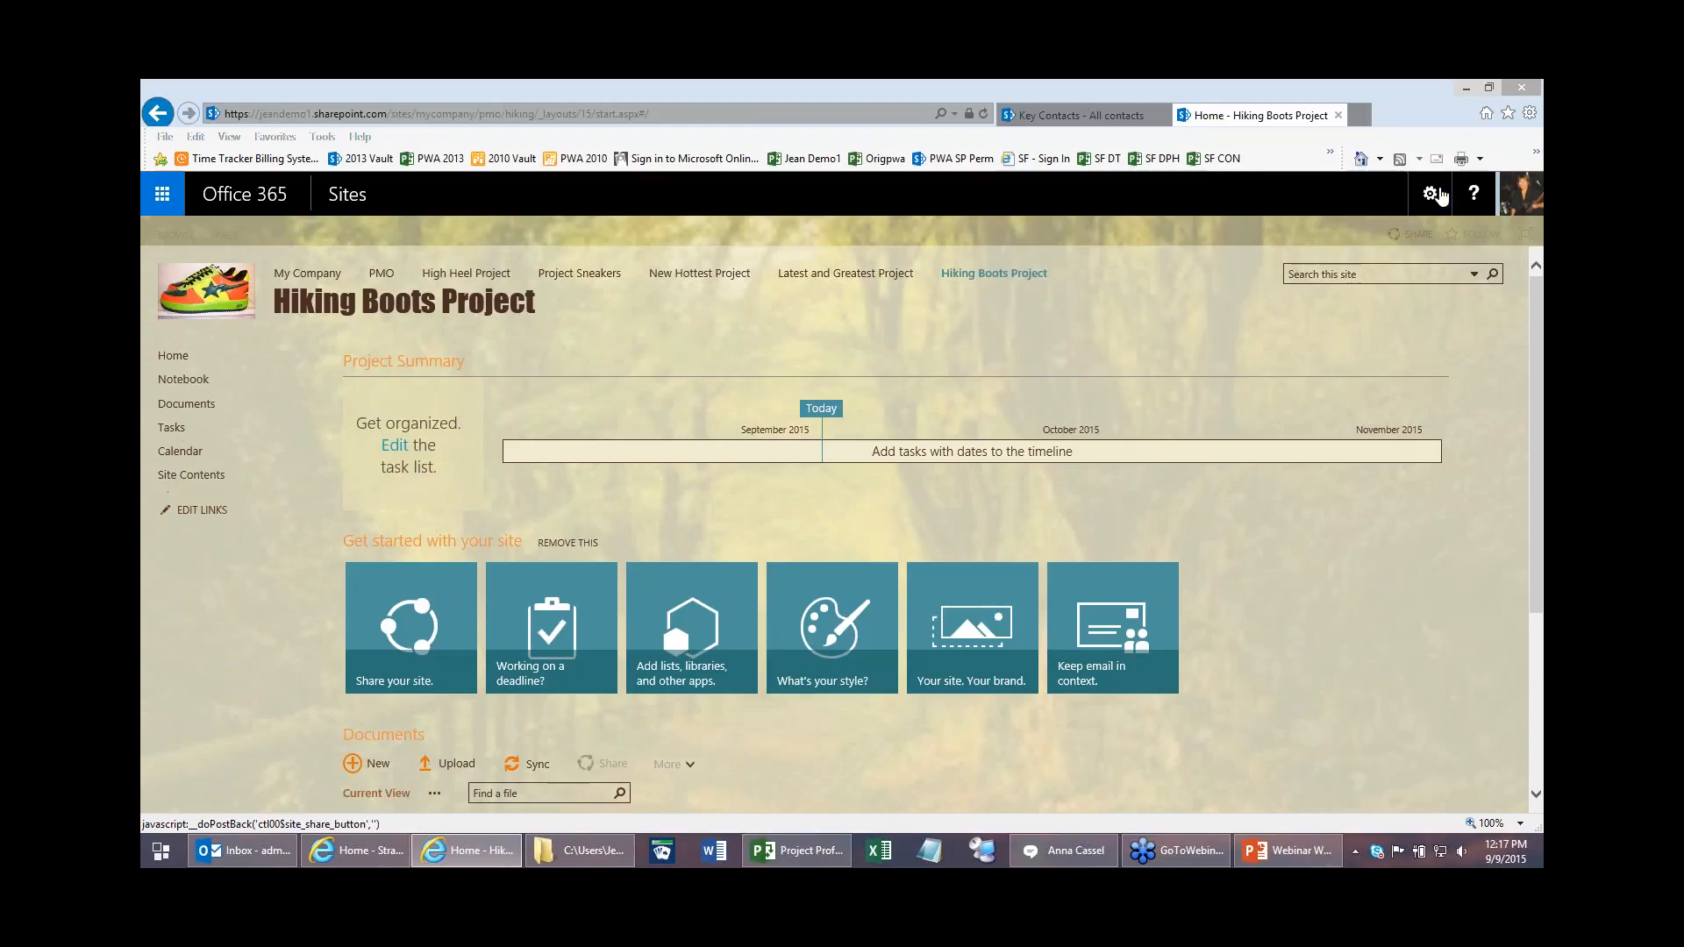
Step: Add an Issue Tracking app named Issues to the Hiking Boots Project site
click(1429, 197)
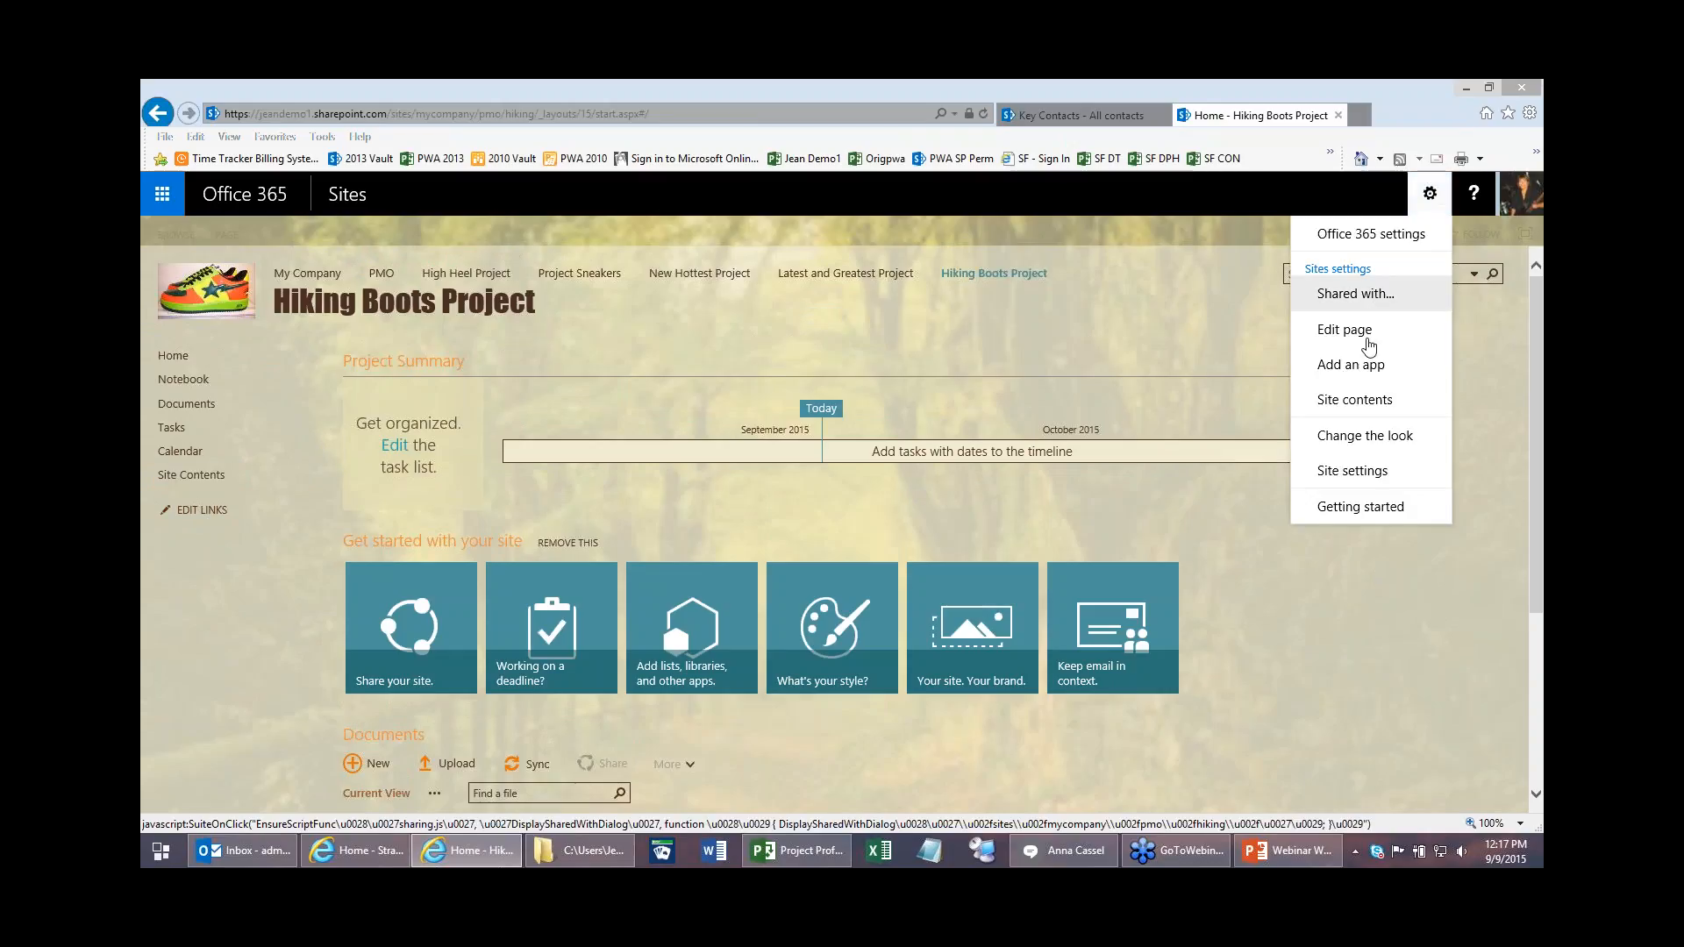
click(1361, 375)
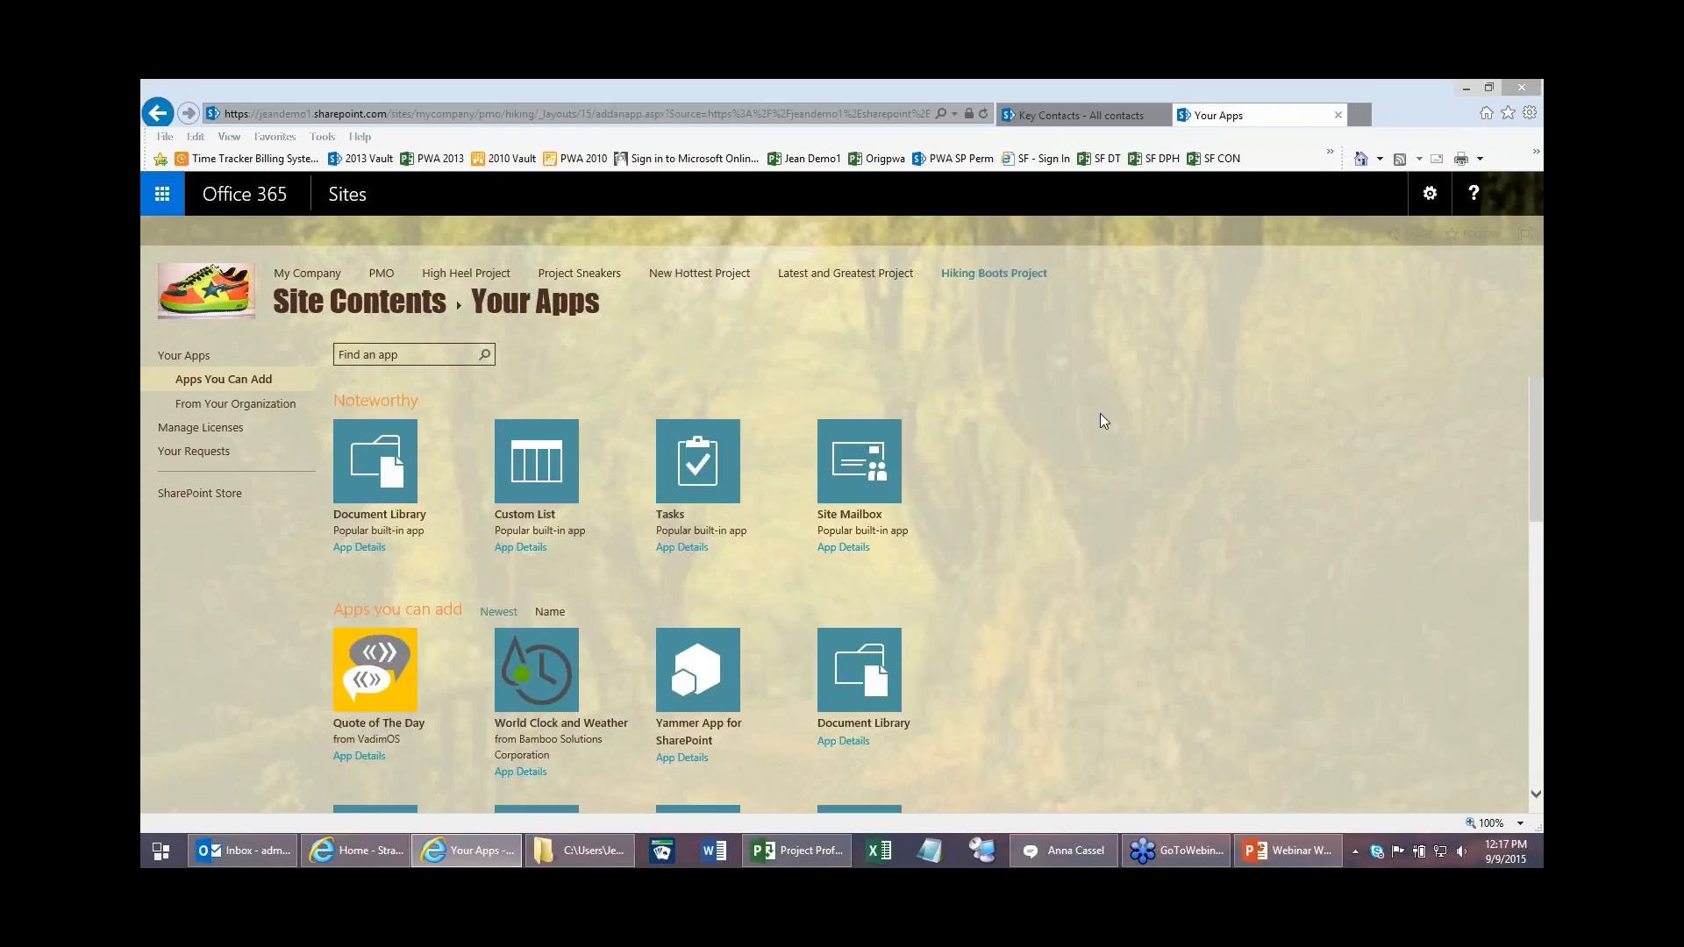
scroll(1101, 421, down, 5)
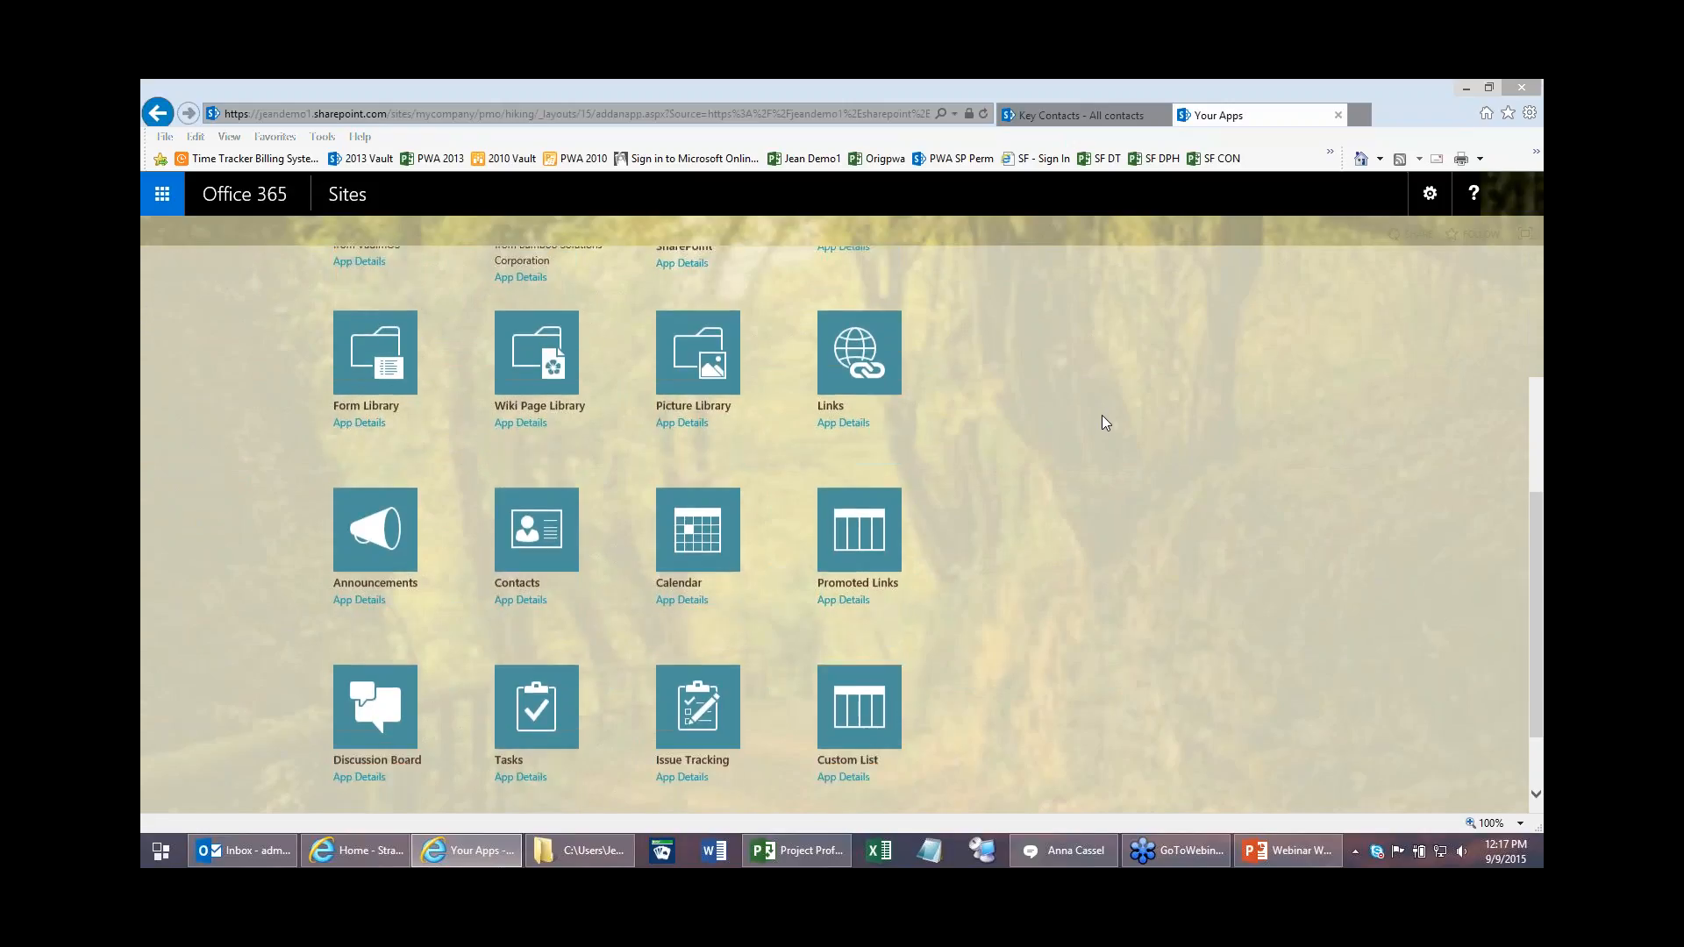
scroll(1102, 423, down, 1)
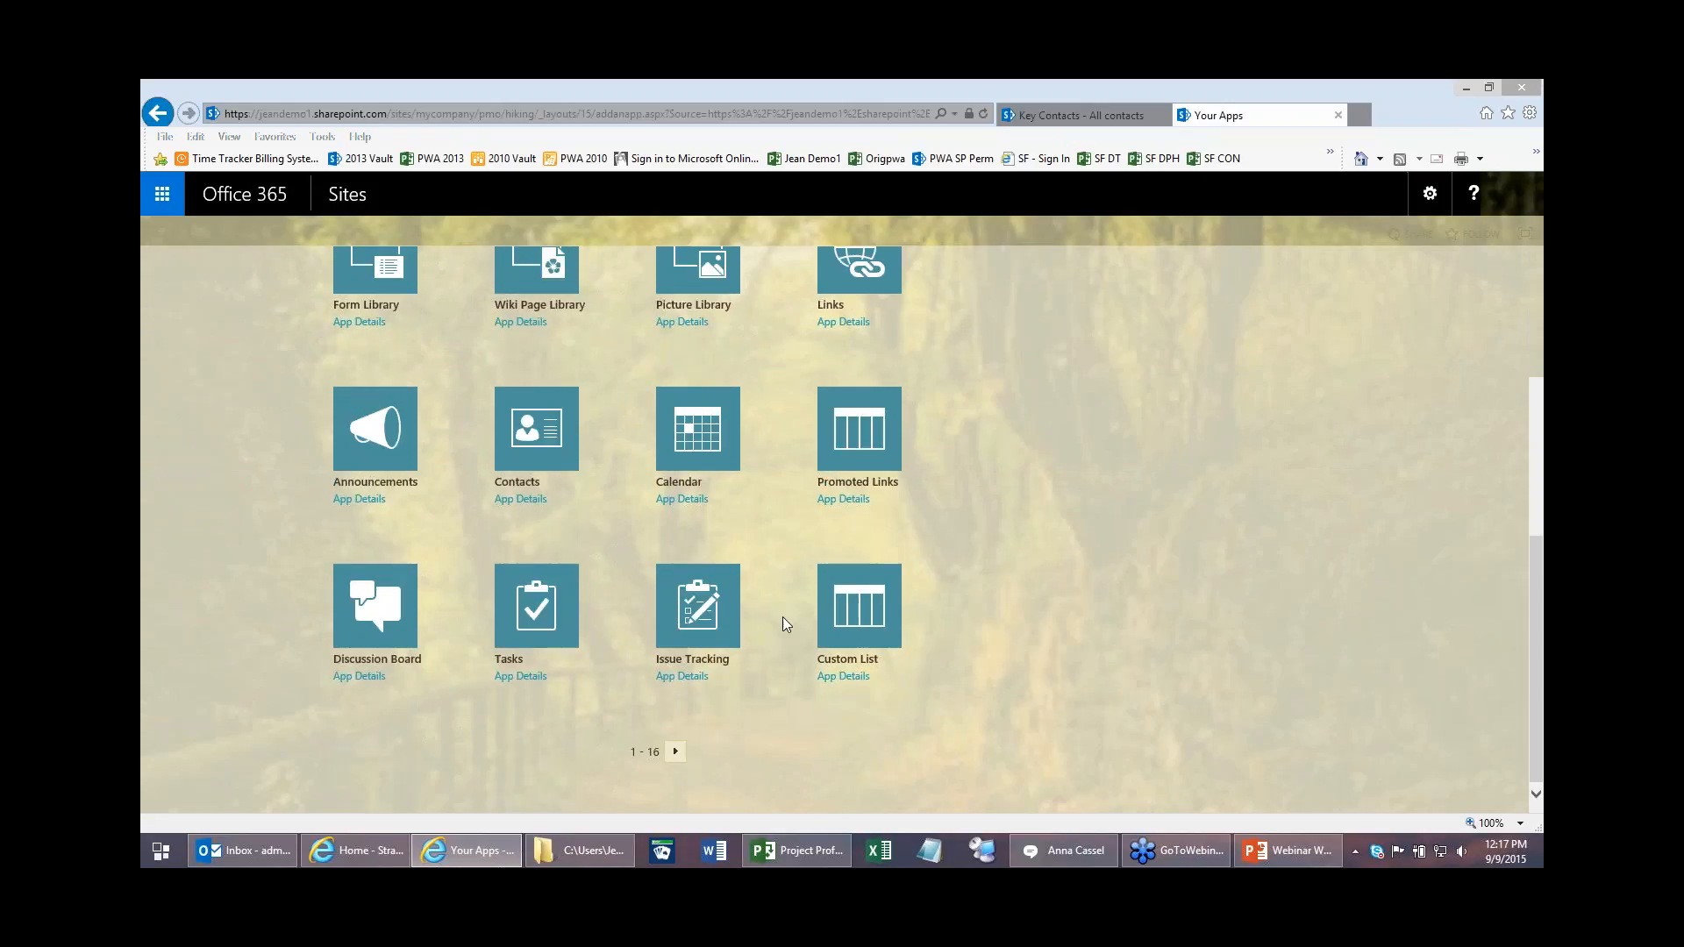
click(712, 621)
text(Iss)
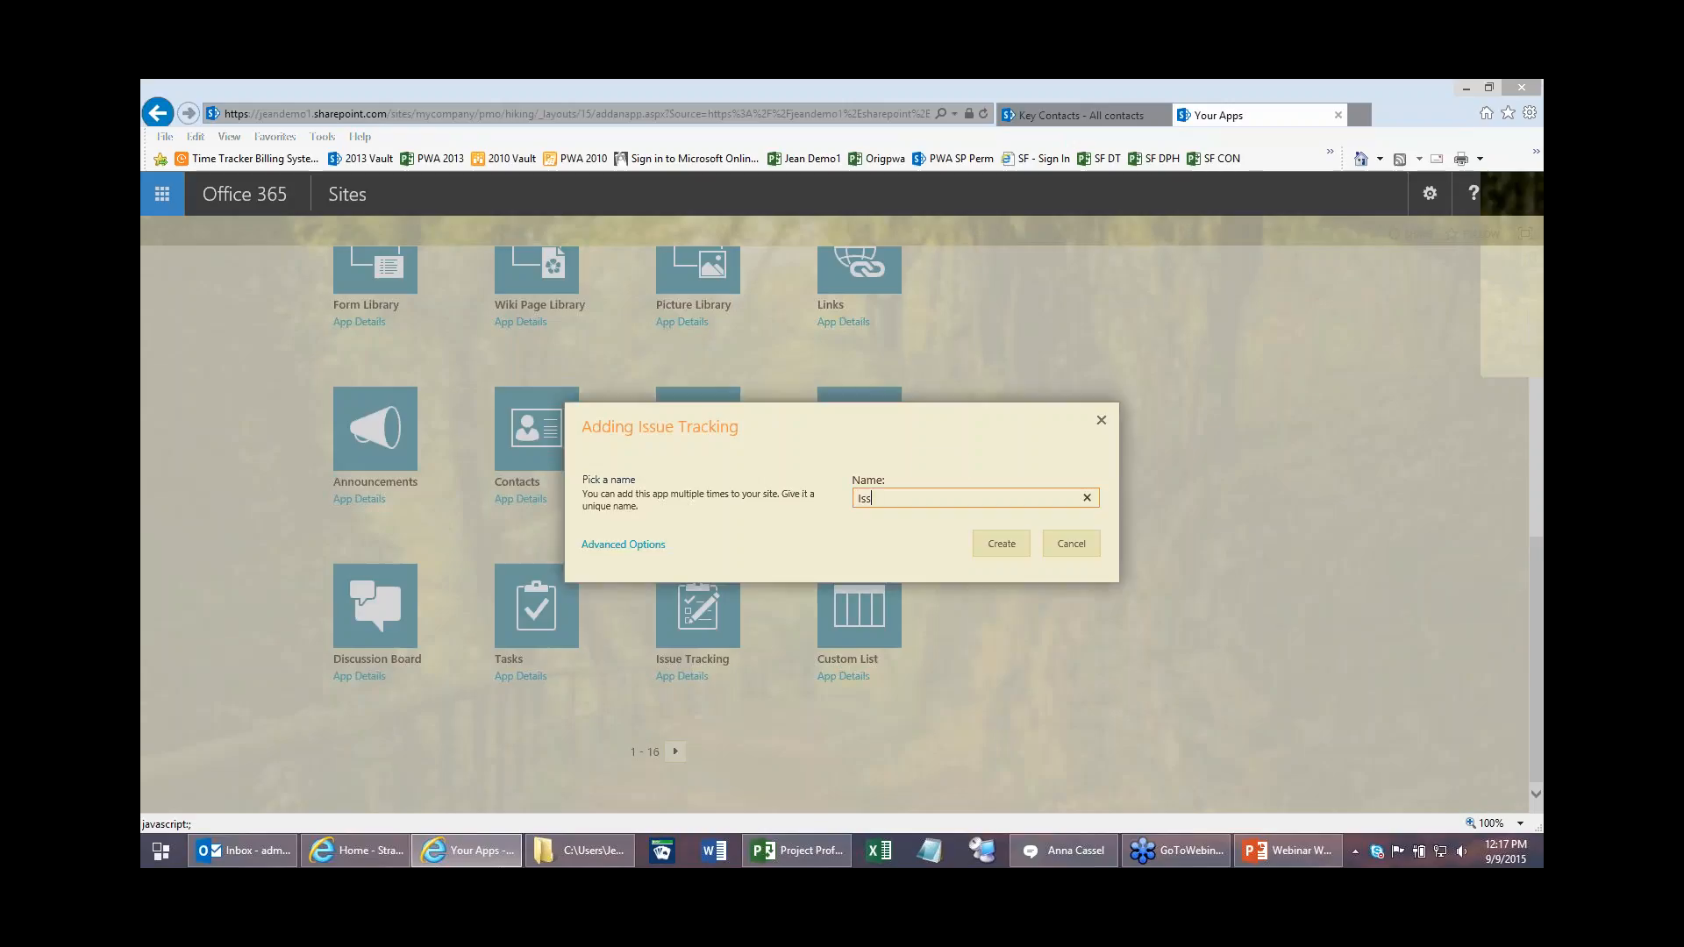
text(ues)
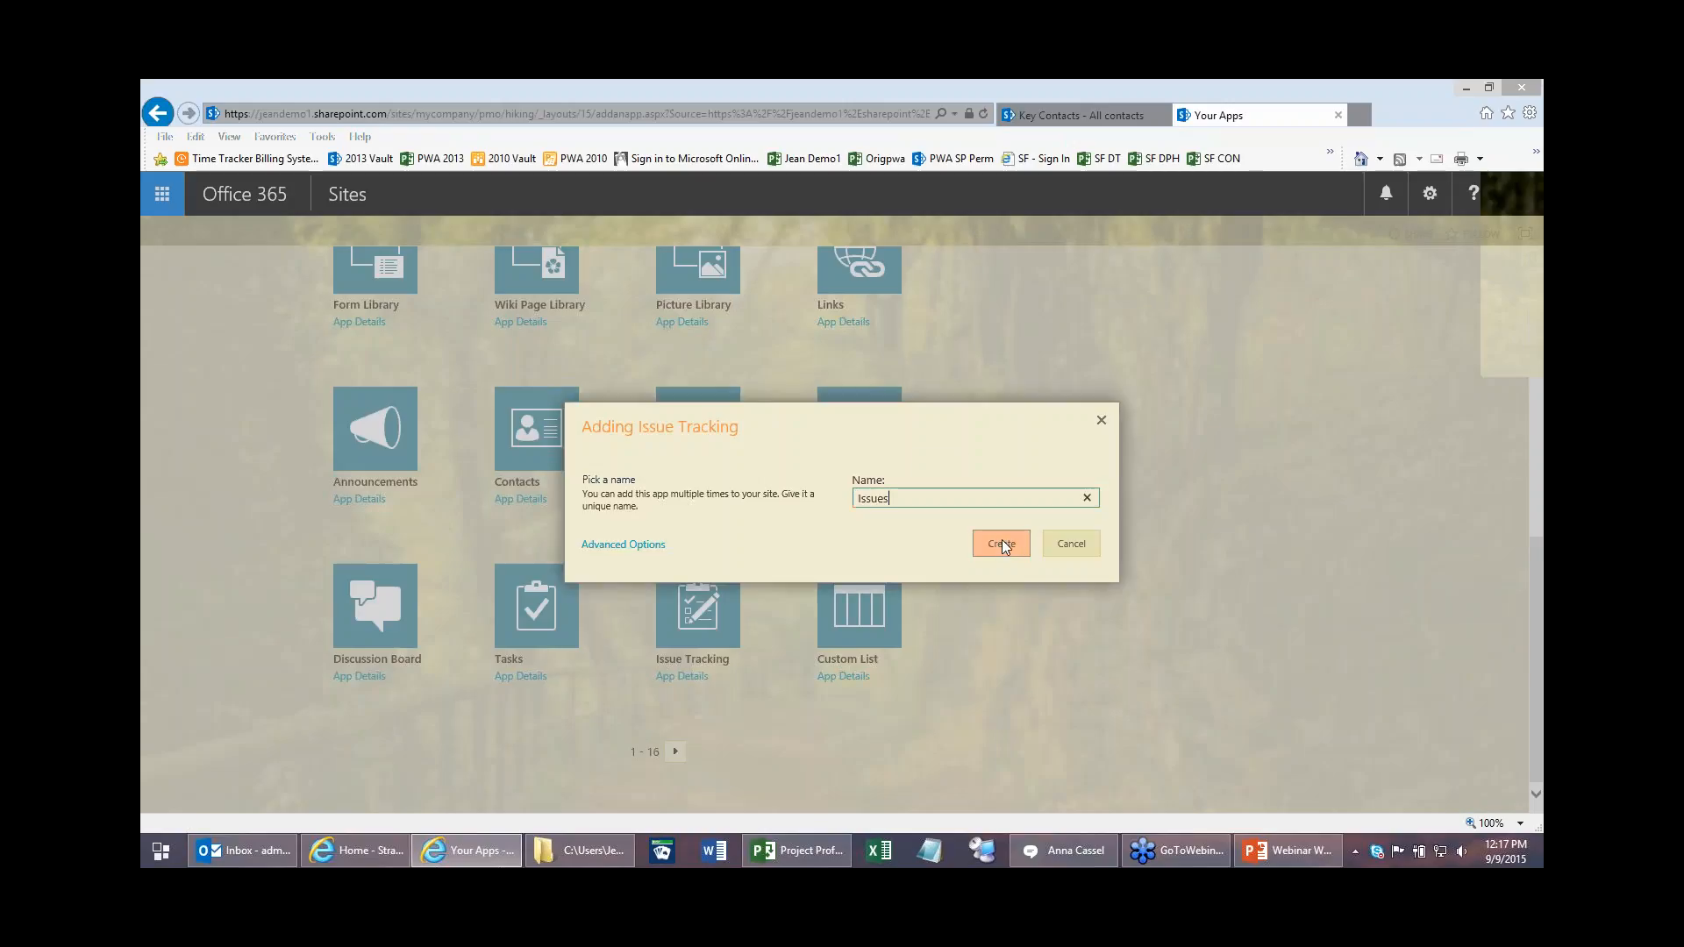
click(1002, 542)
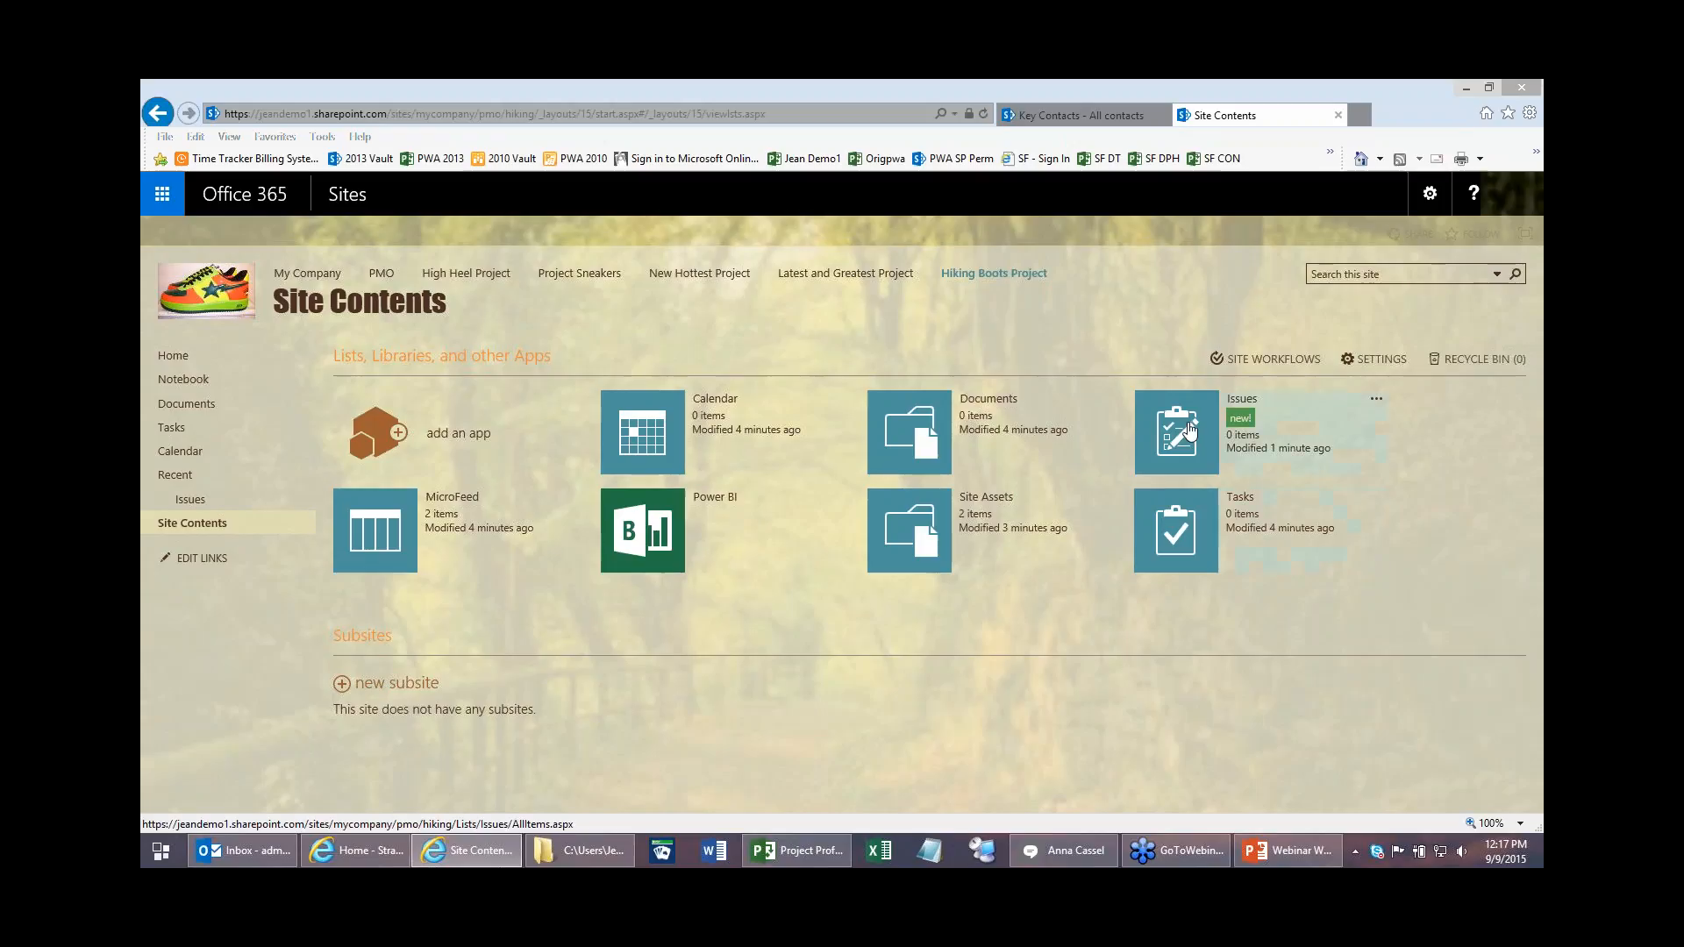
Step: Open the Issues list for inline editing and add an item titled Hiking Issue 1
click(1245, 401)
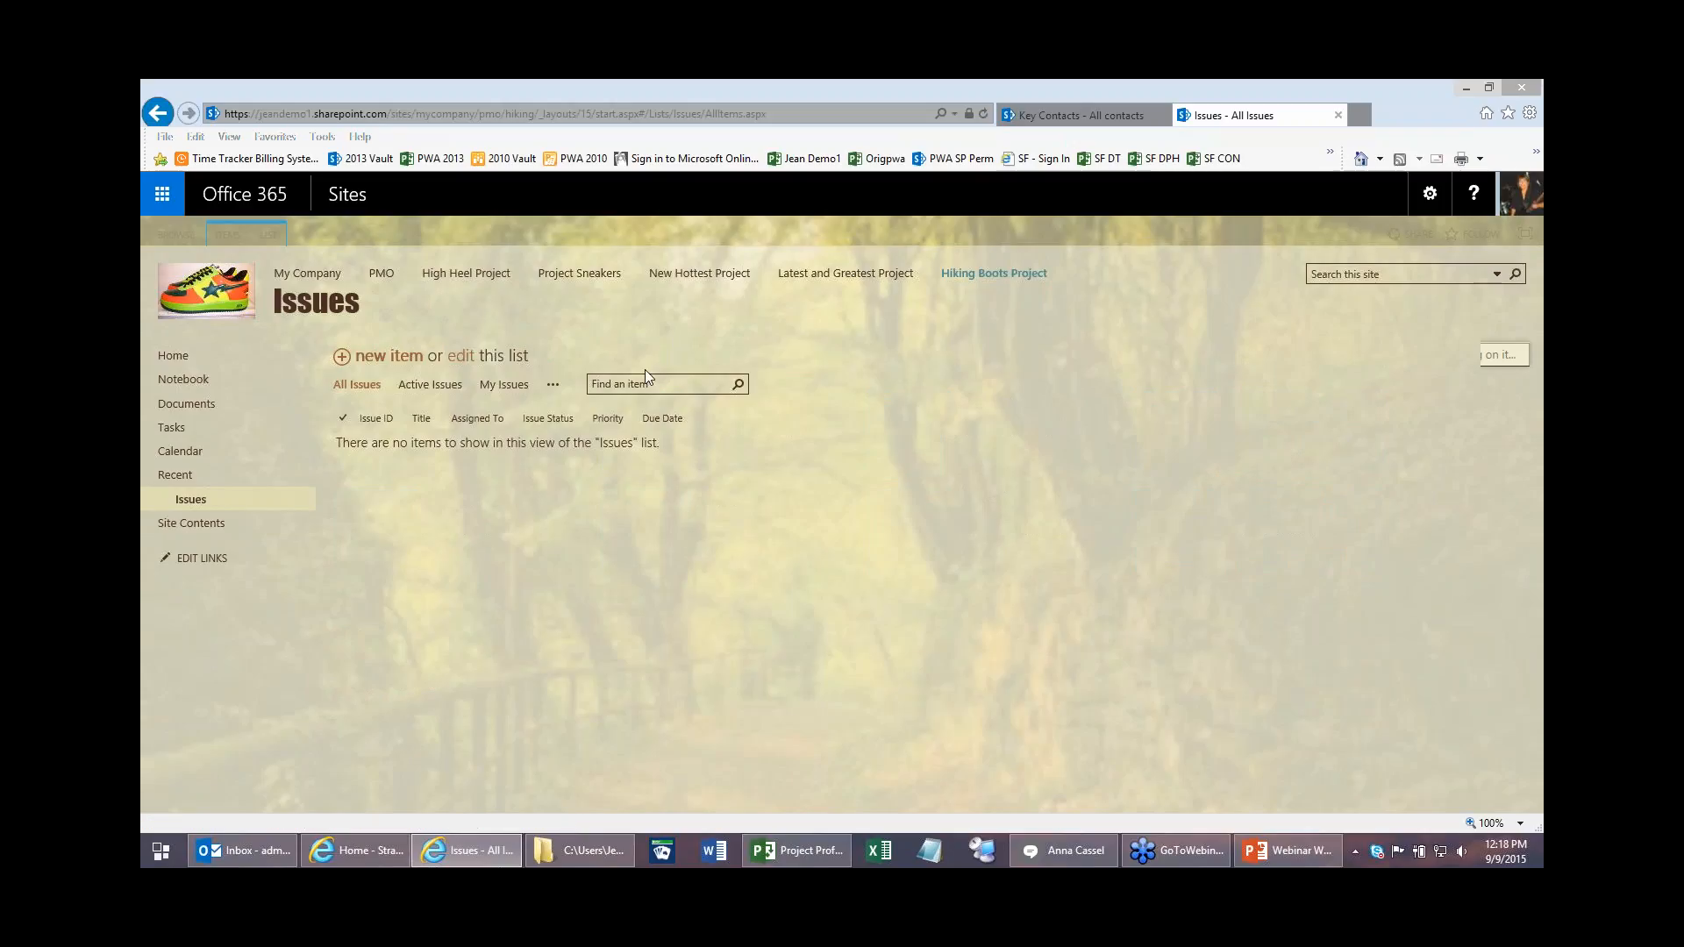
click(465, 362)
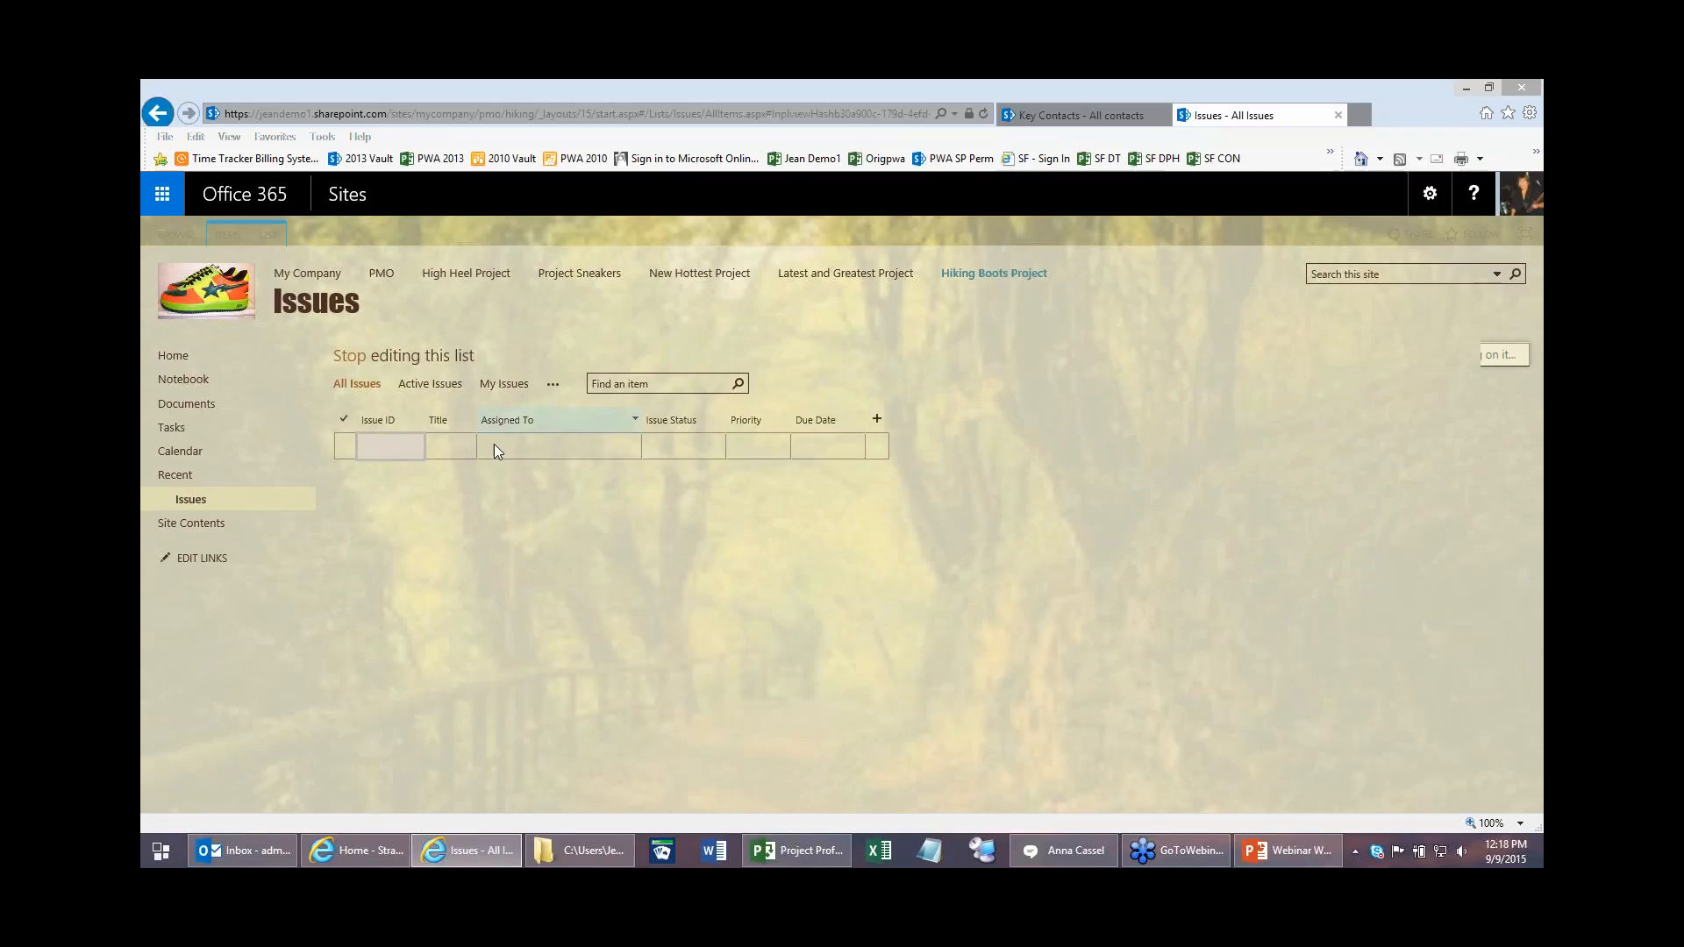
click(463, 451)
text(Hiking )
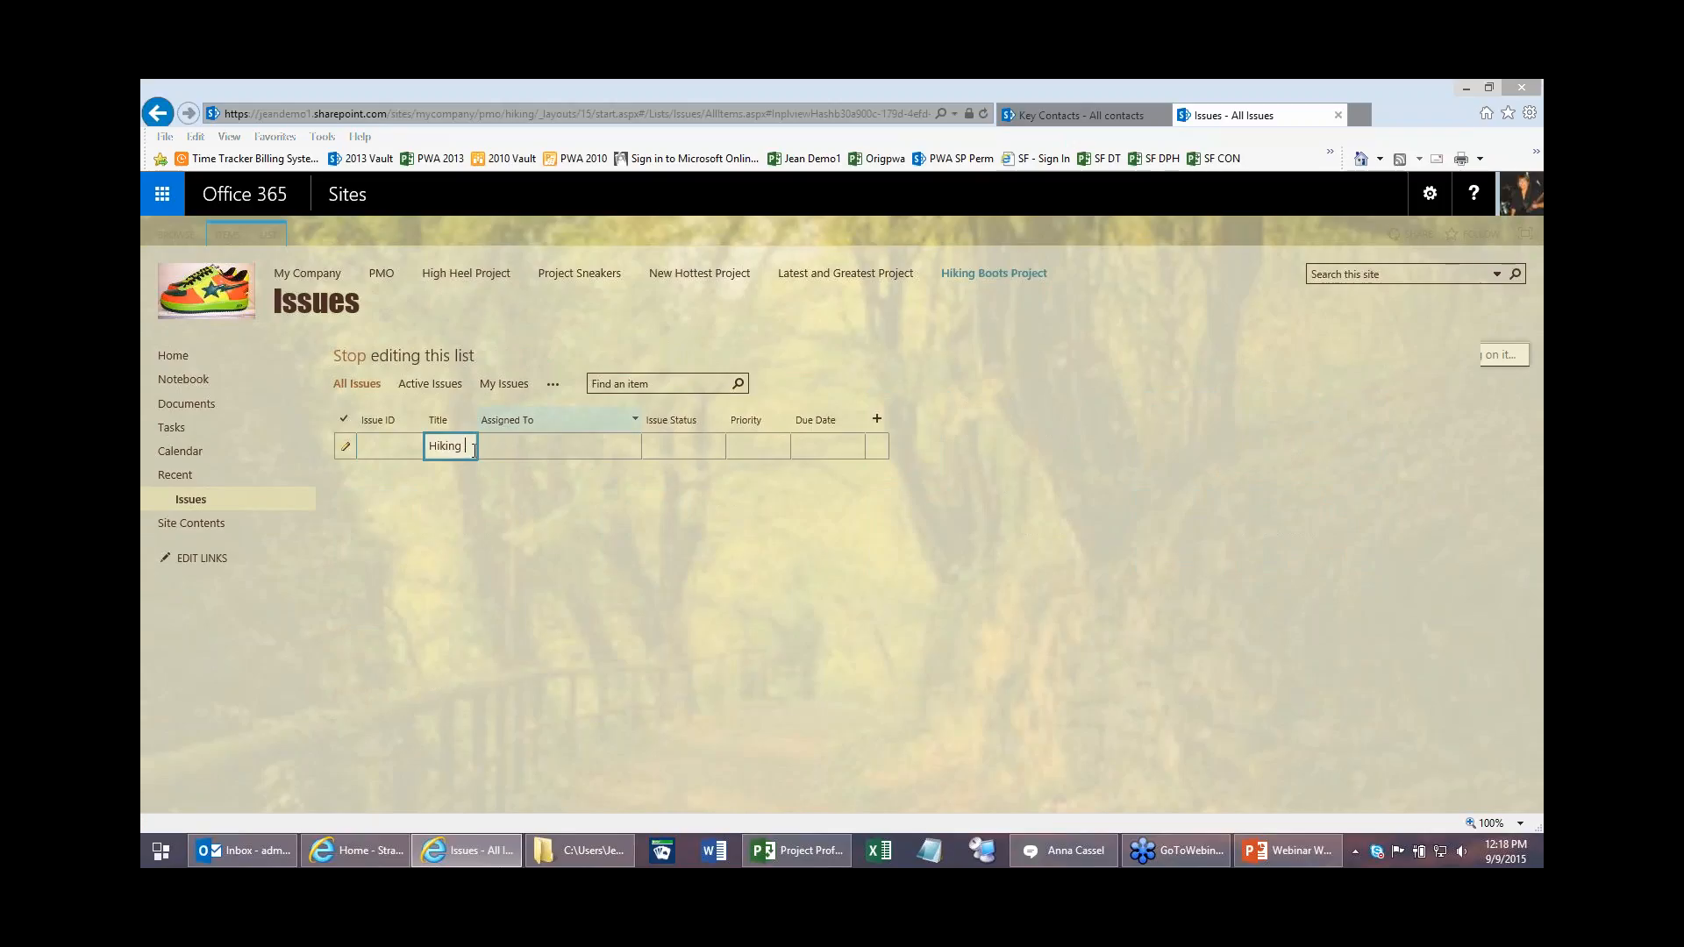
text(Issue 1)
key(Tab)
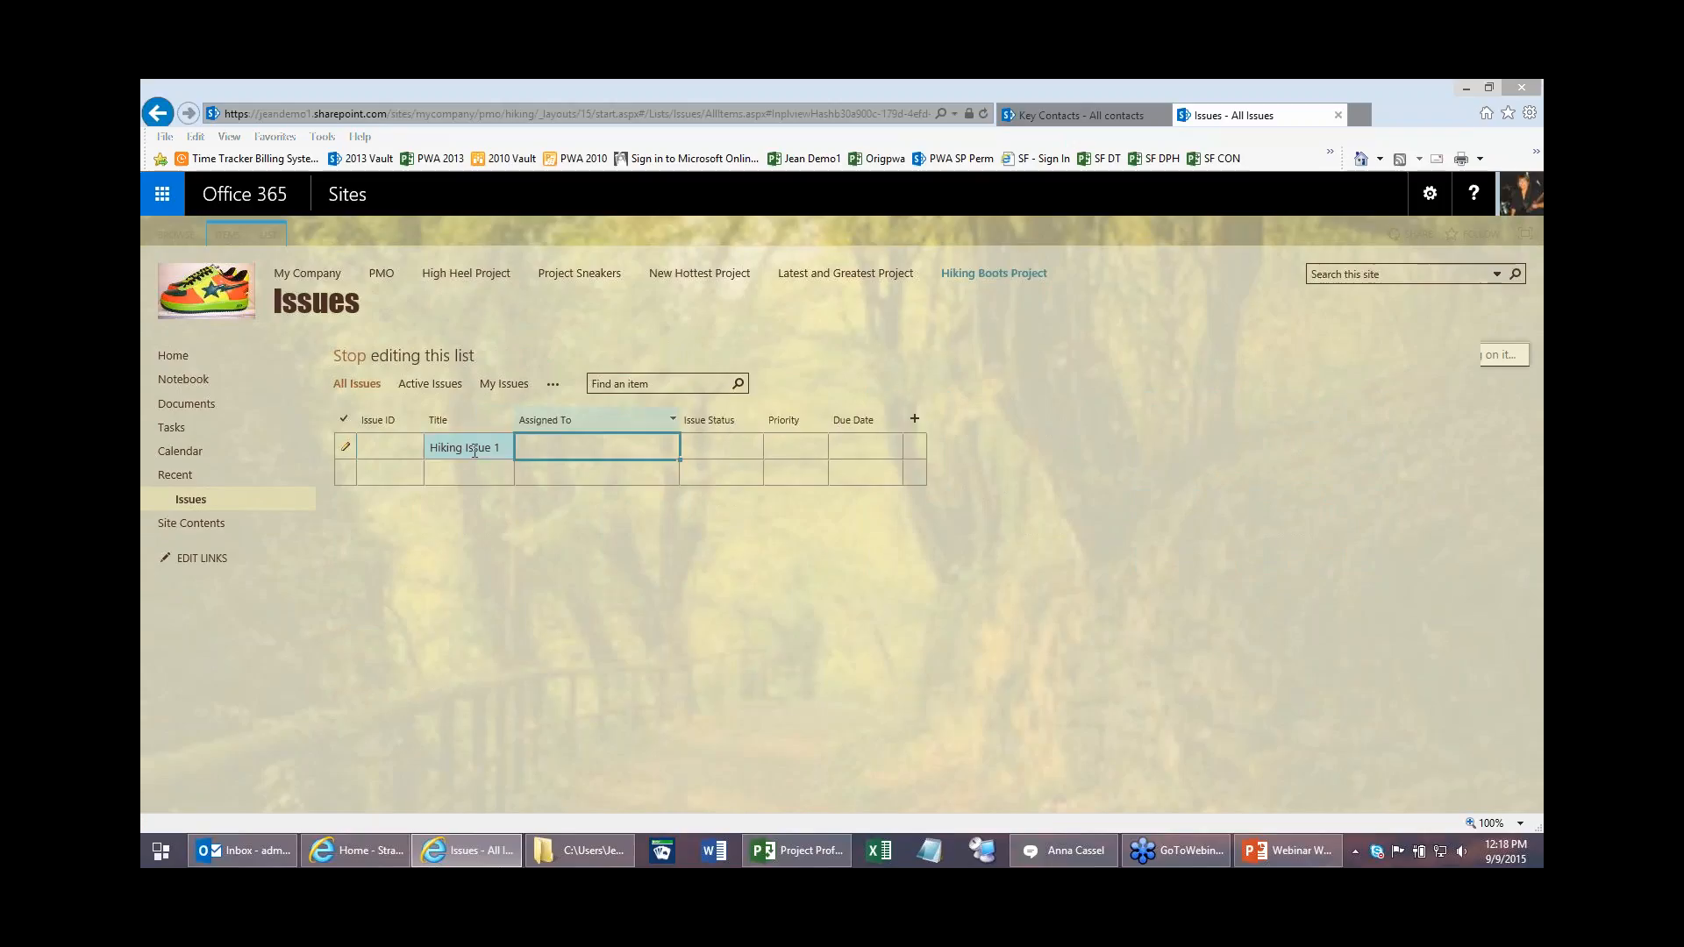
key(Tab)
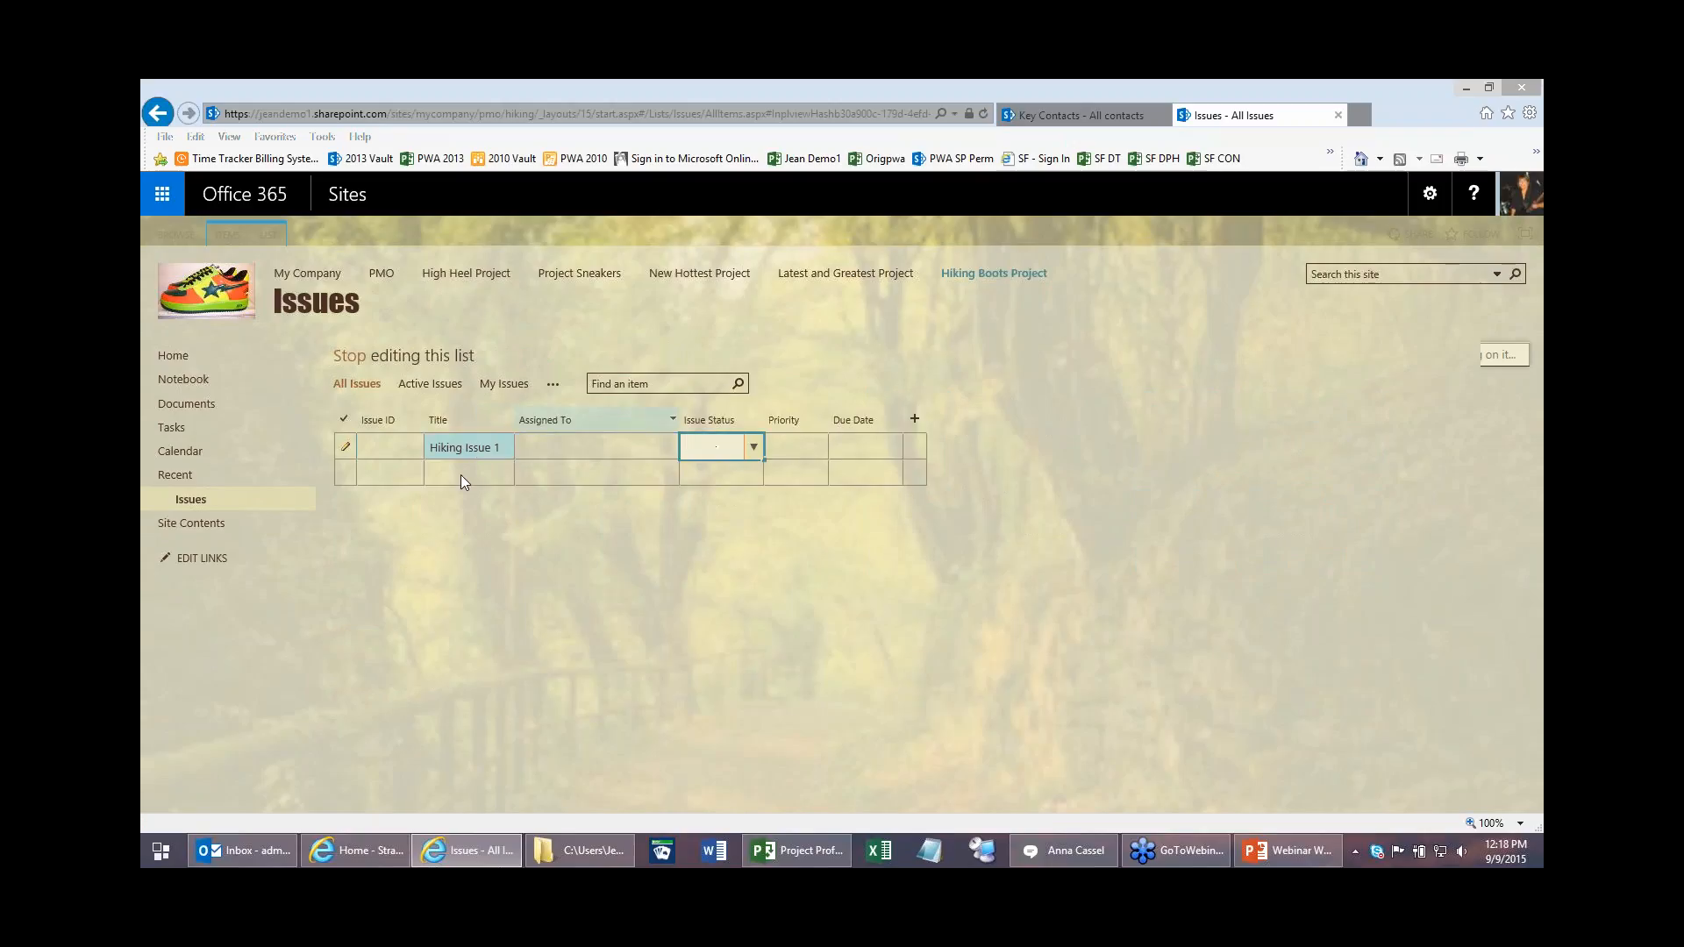
Step: Add a second item titled Hiking Issue 2 to the Issues list and commit the row
click(462, 473)
text(H)
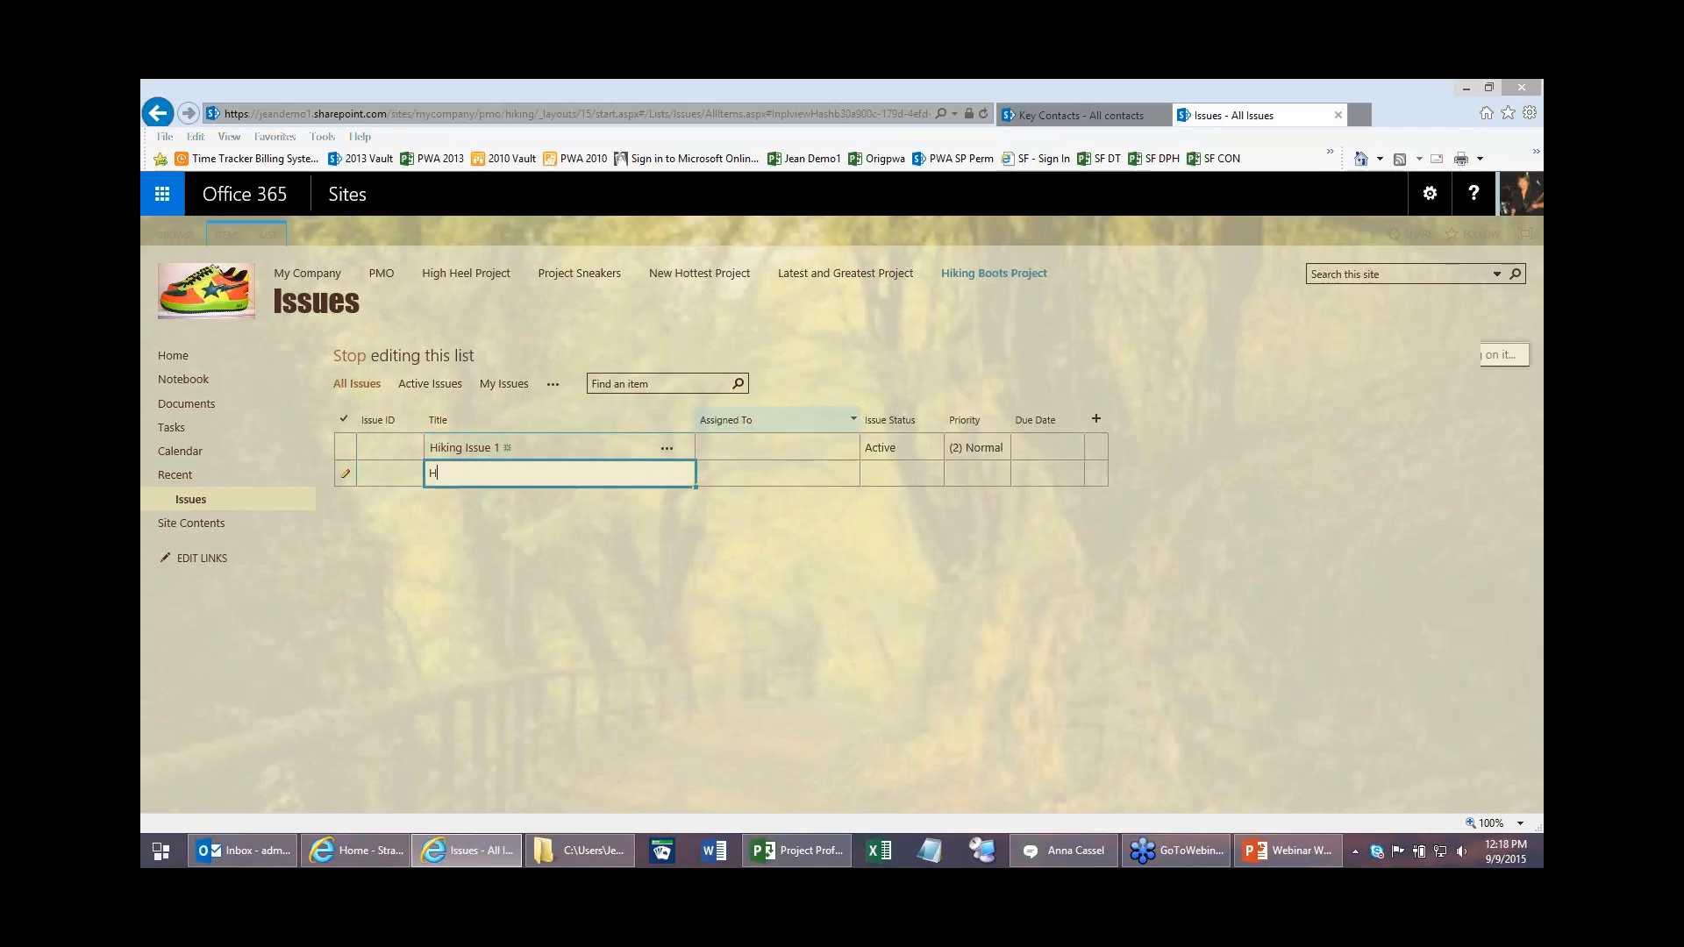
text(iking Issue 2)
key(Tab)
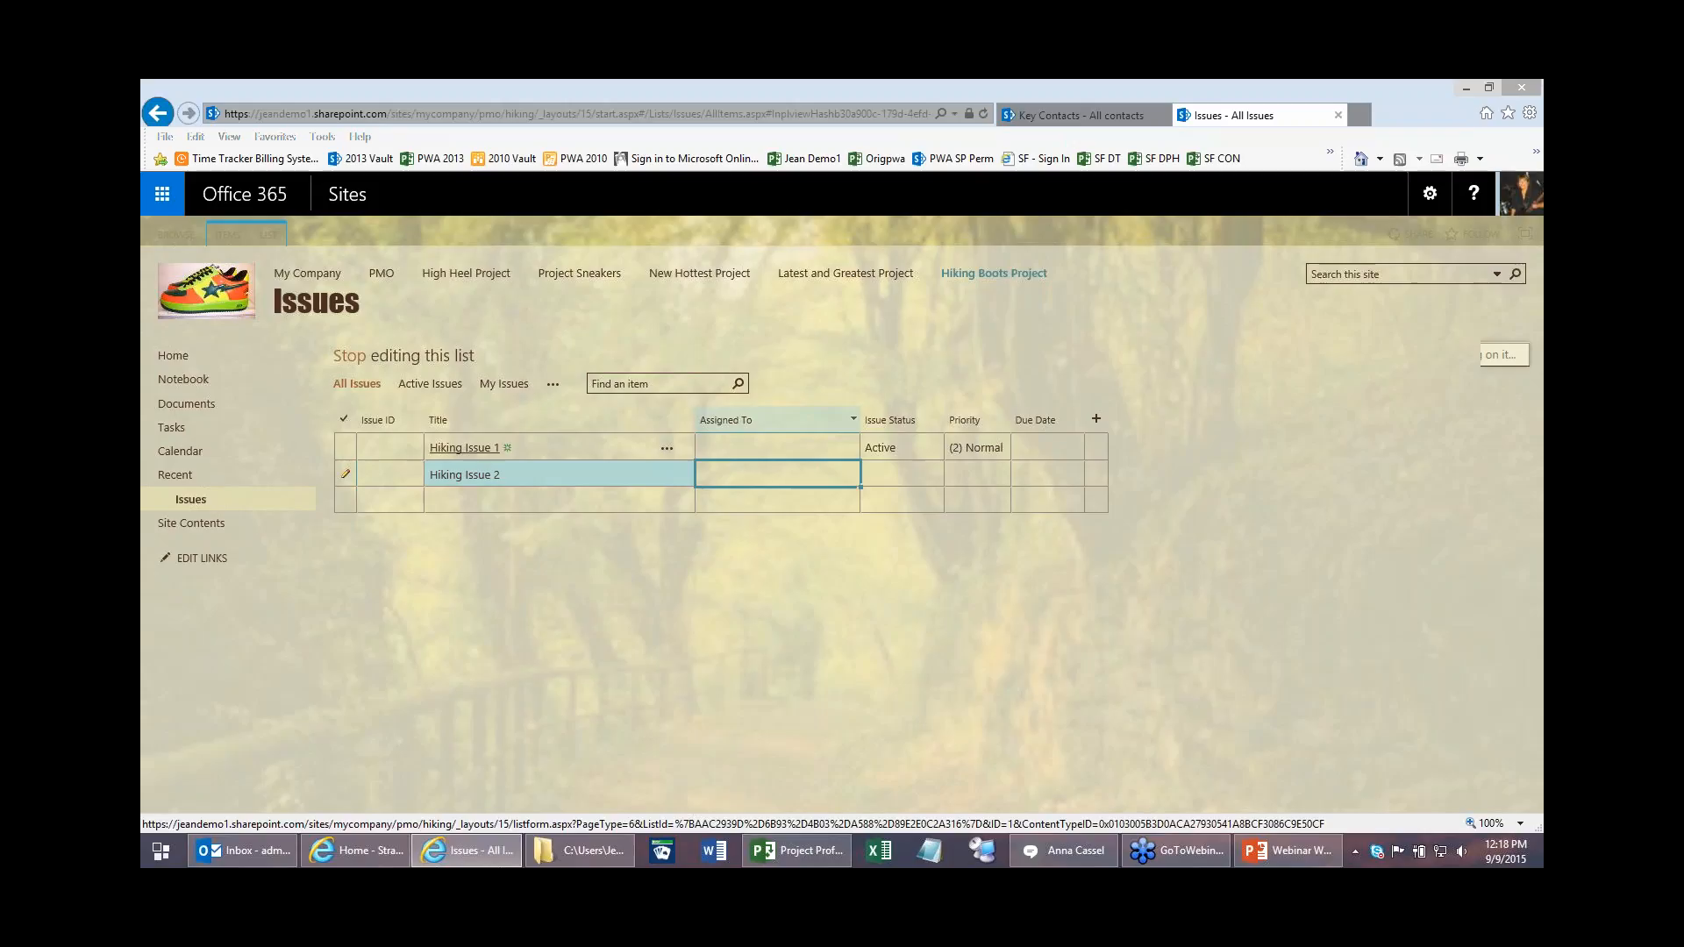
click(383, 451)
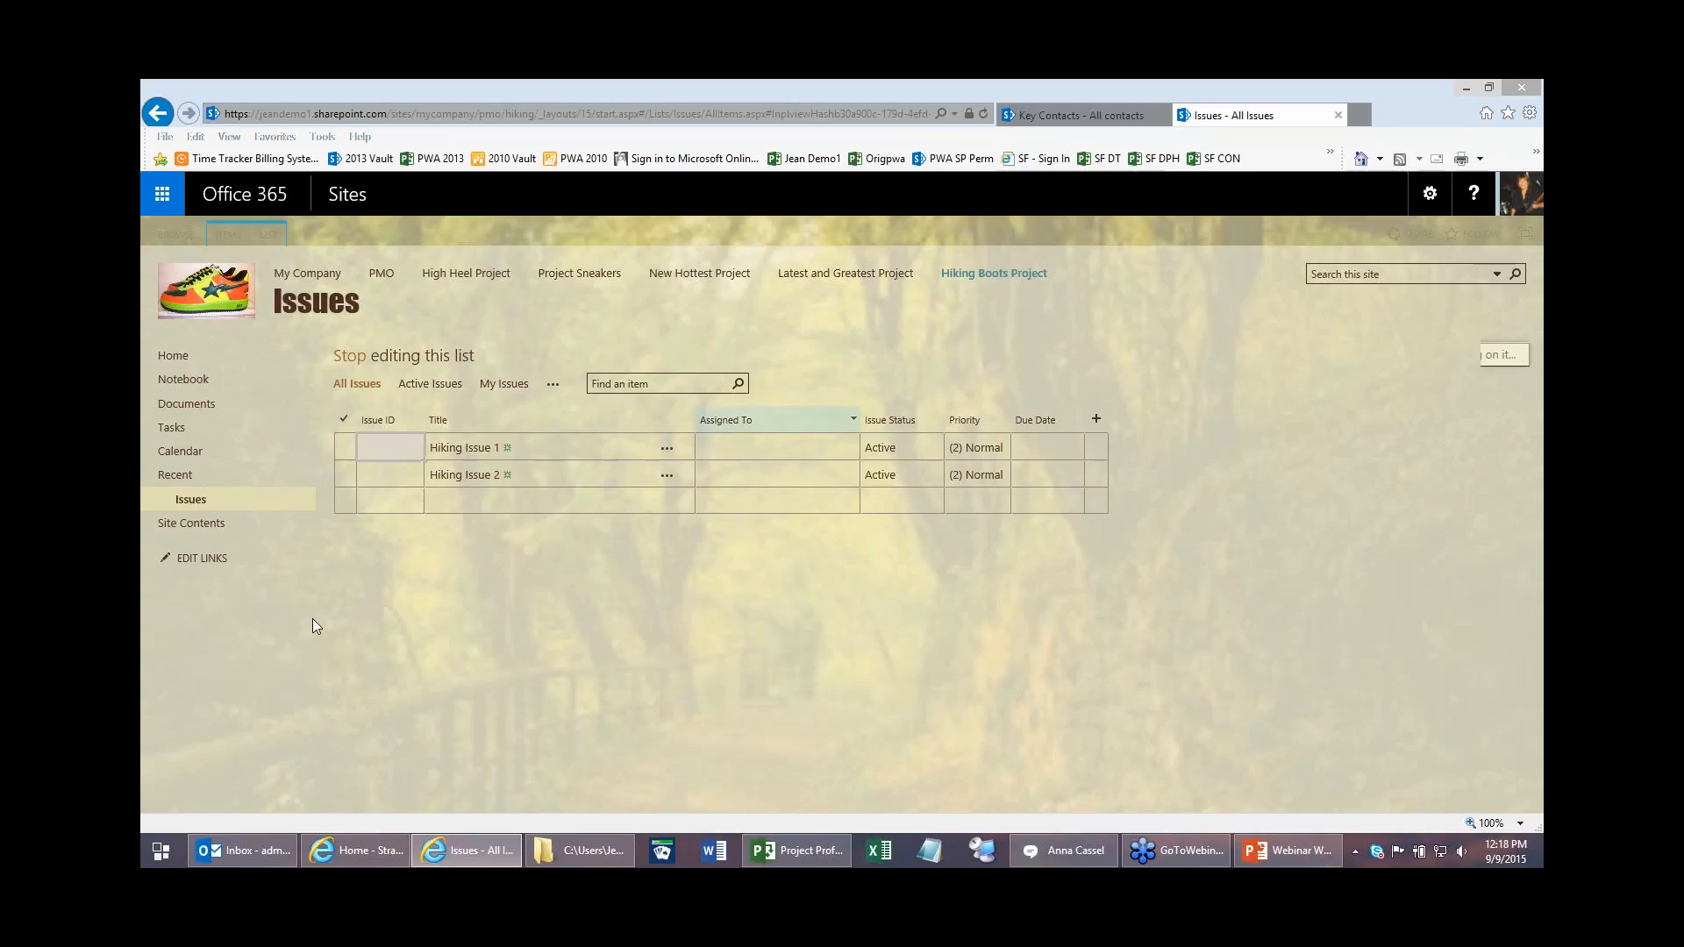
Step: Open the Hiking Boots Project site's title, description and logo settings and clear the current logo address
click(177, 365)
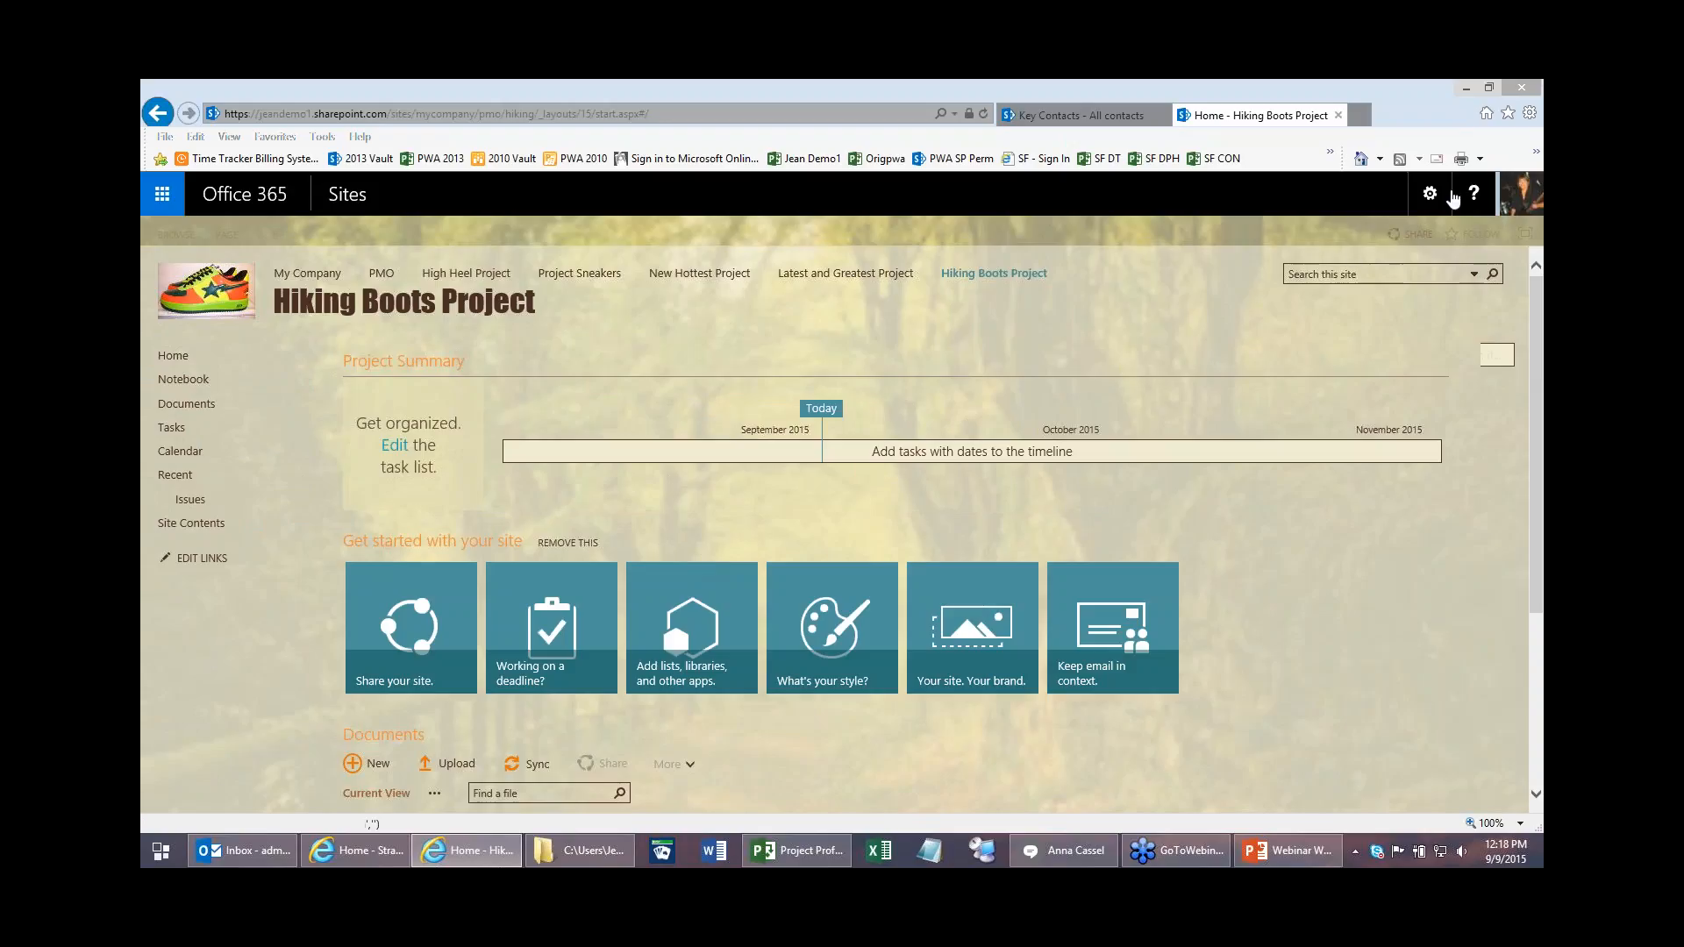
click(1432, 195)
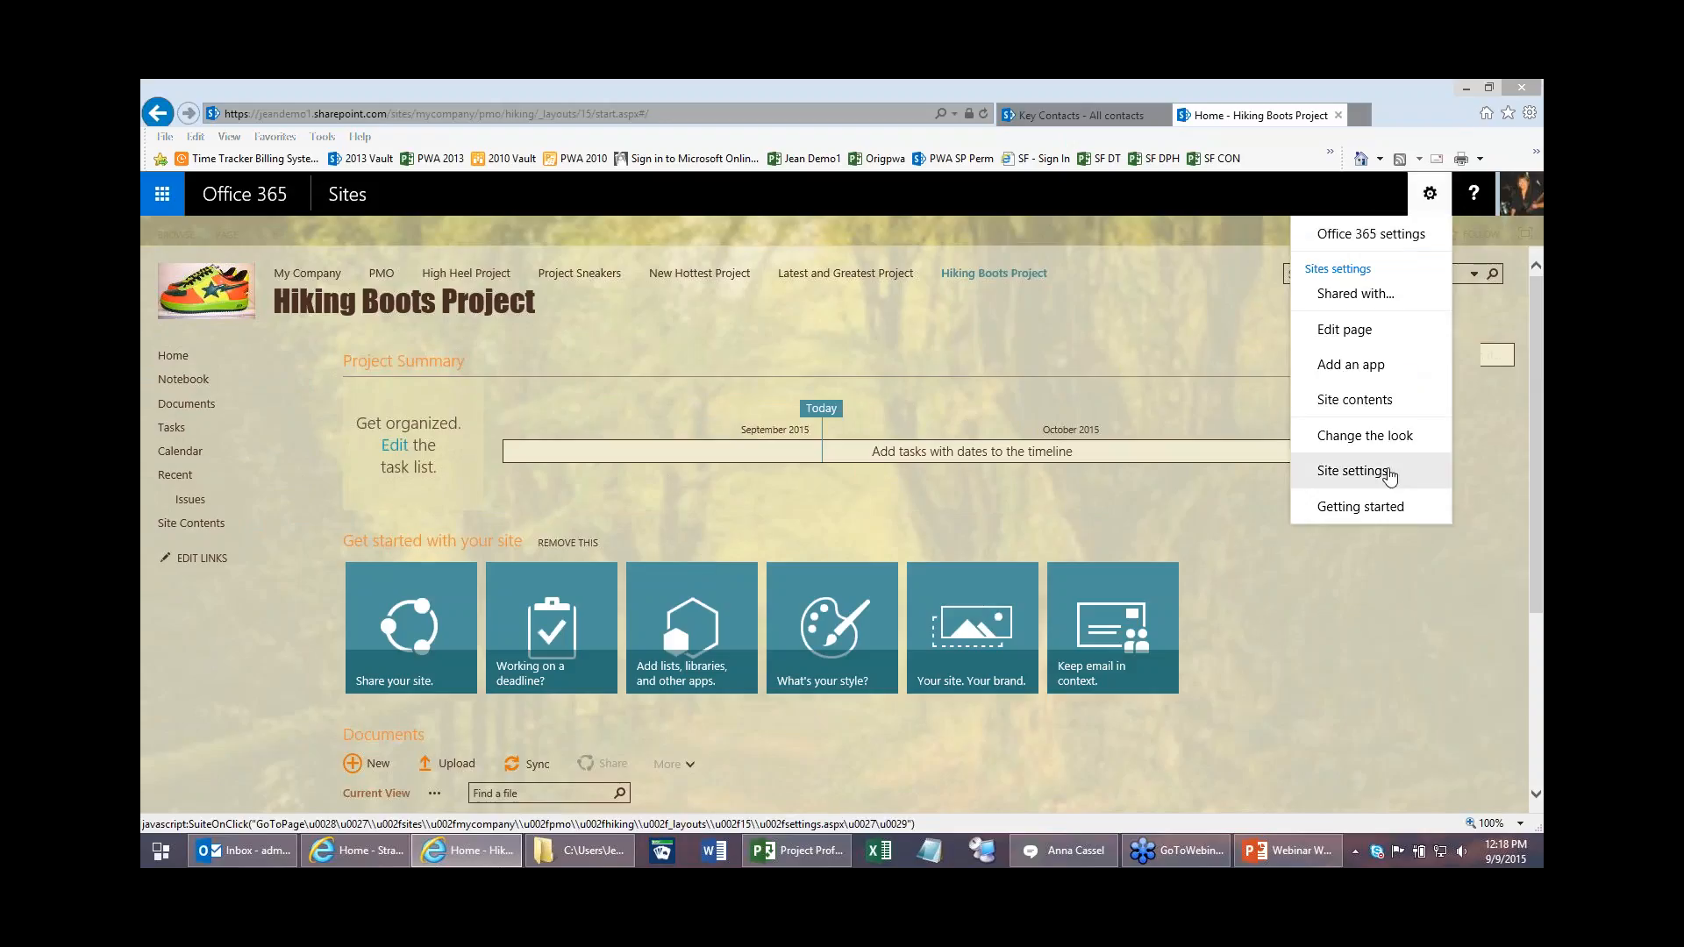
click(1384, 472)
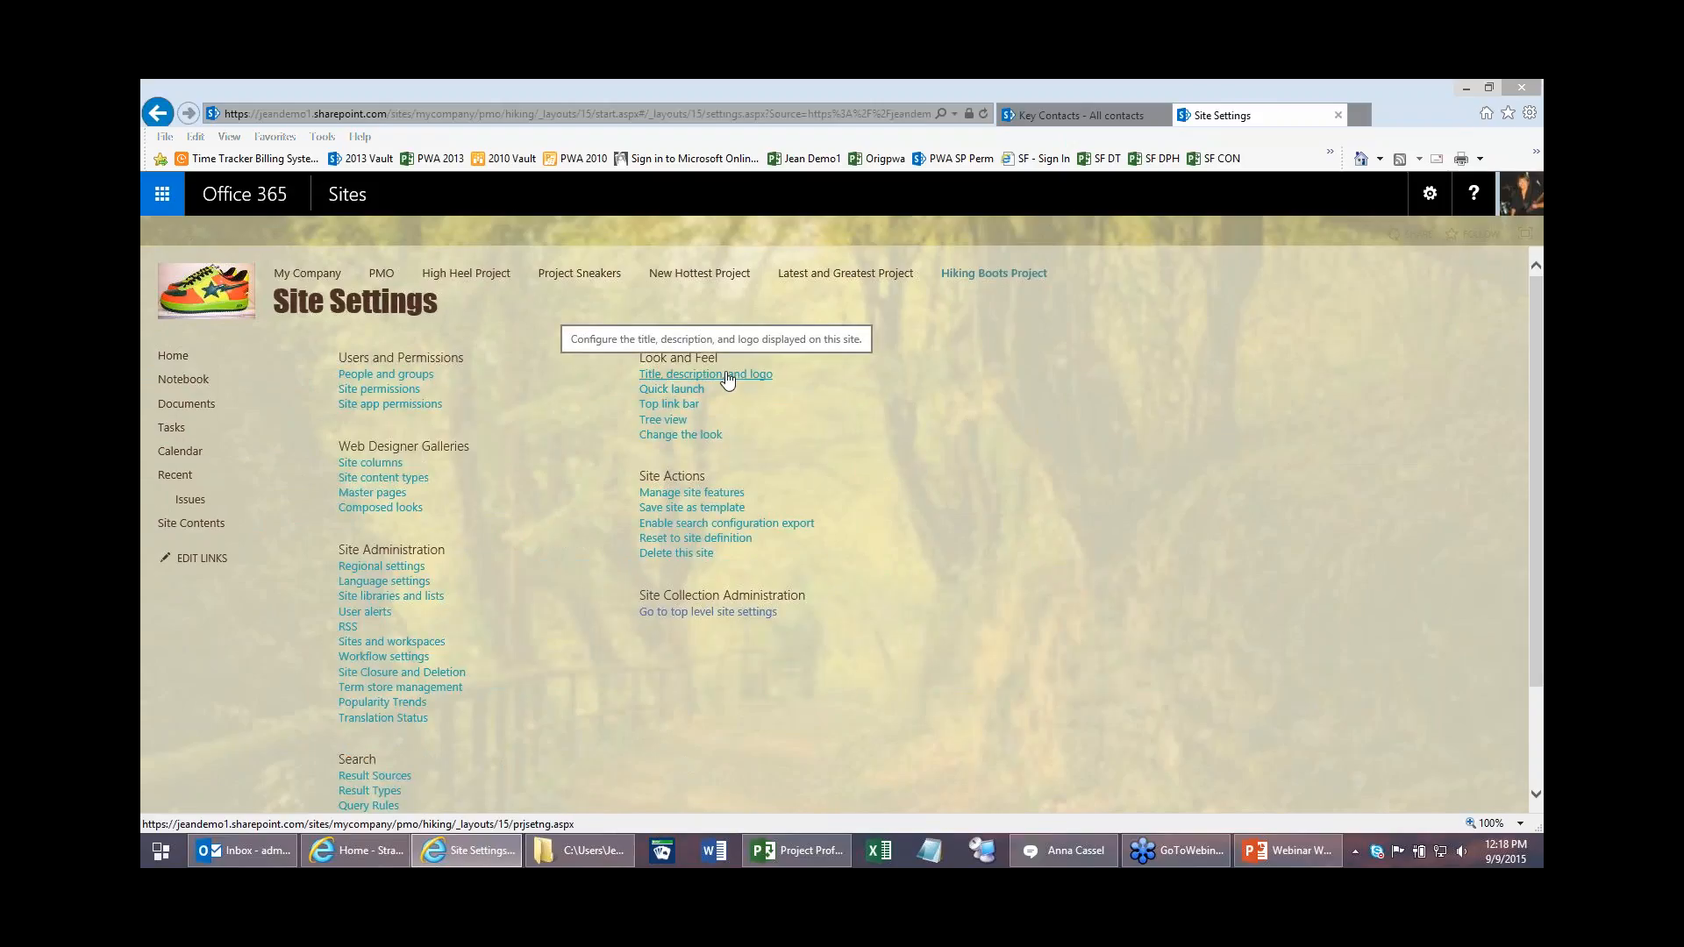
click(727, 375)
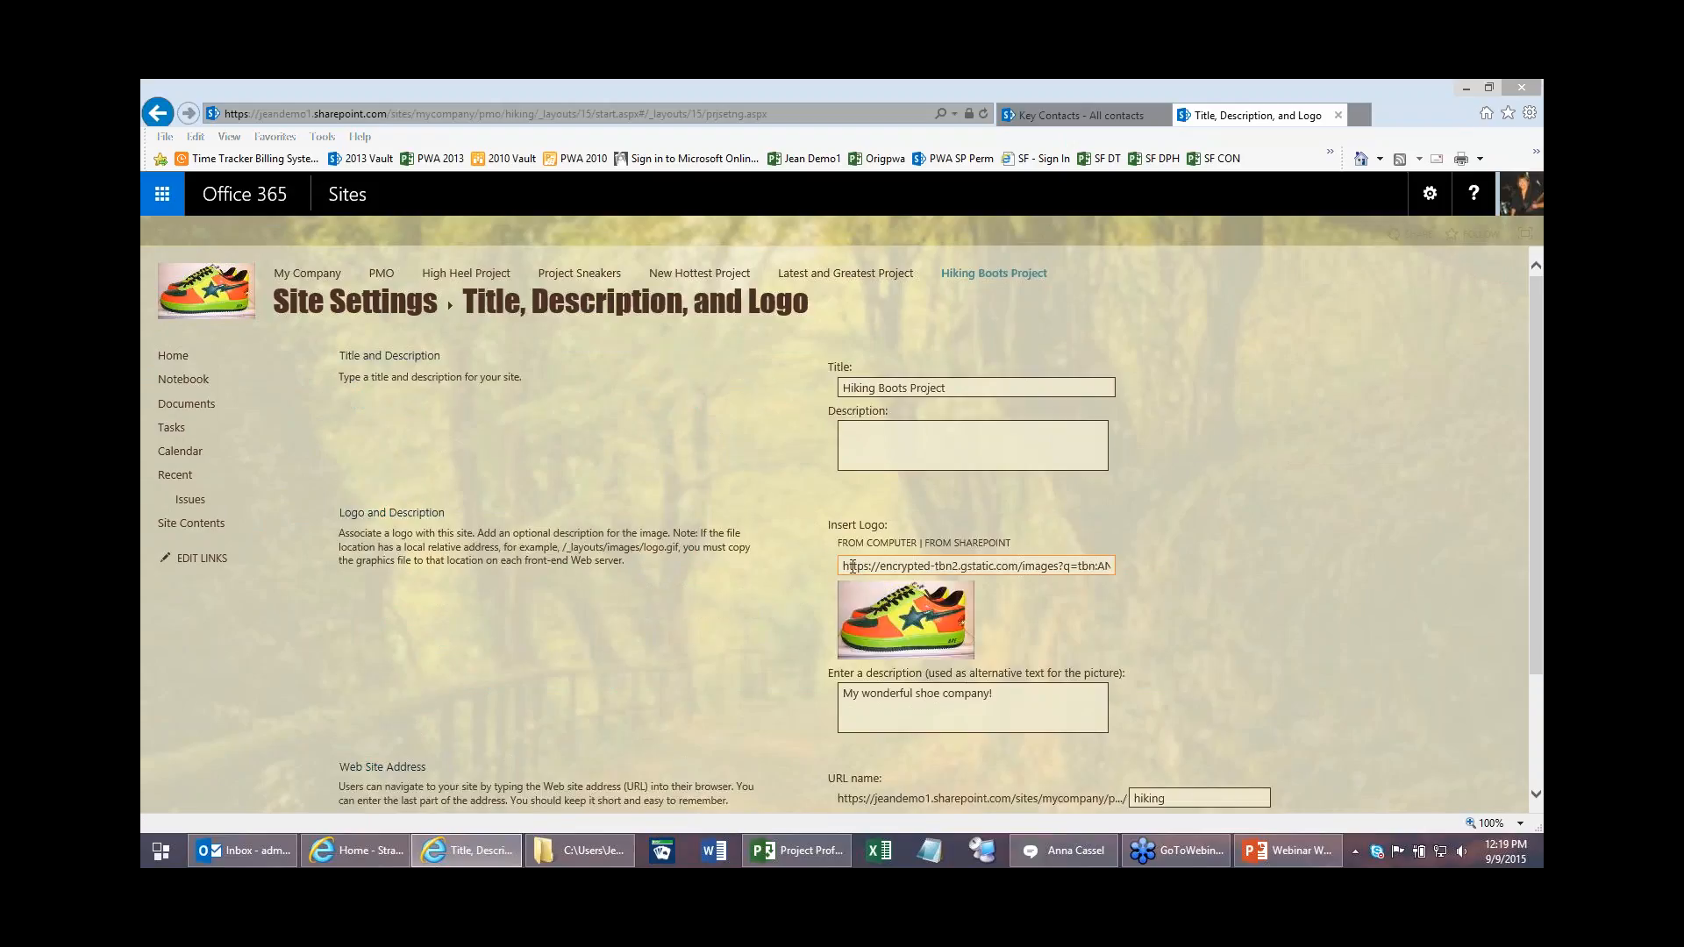
drag(853, 567, 1264, 611)
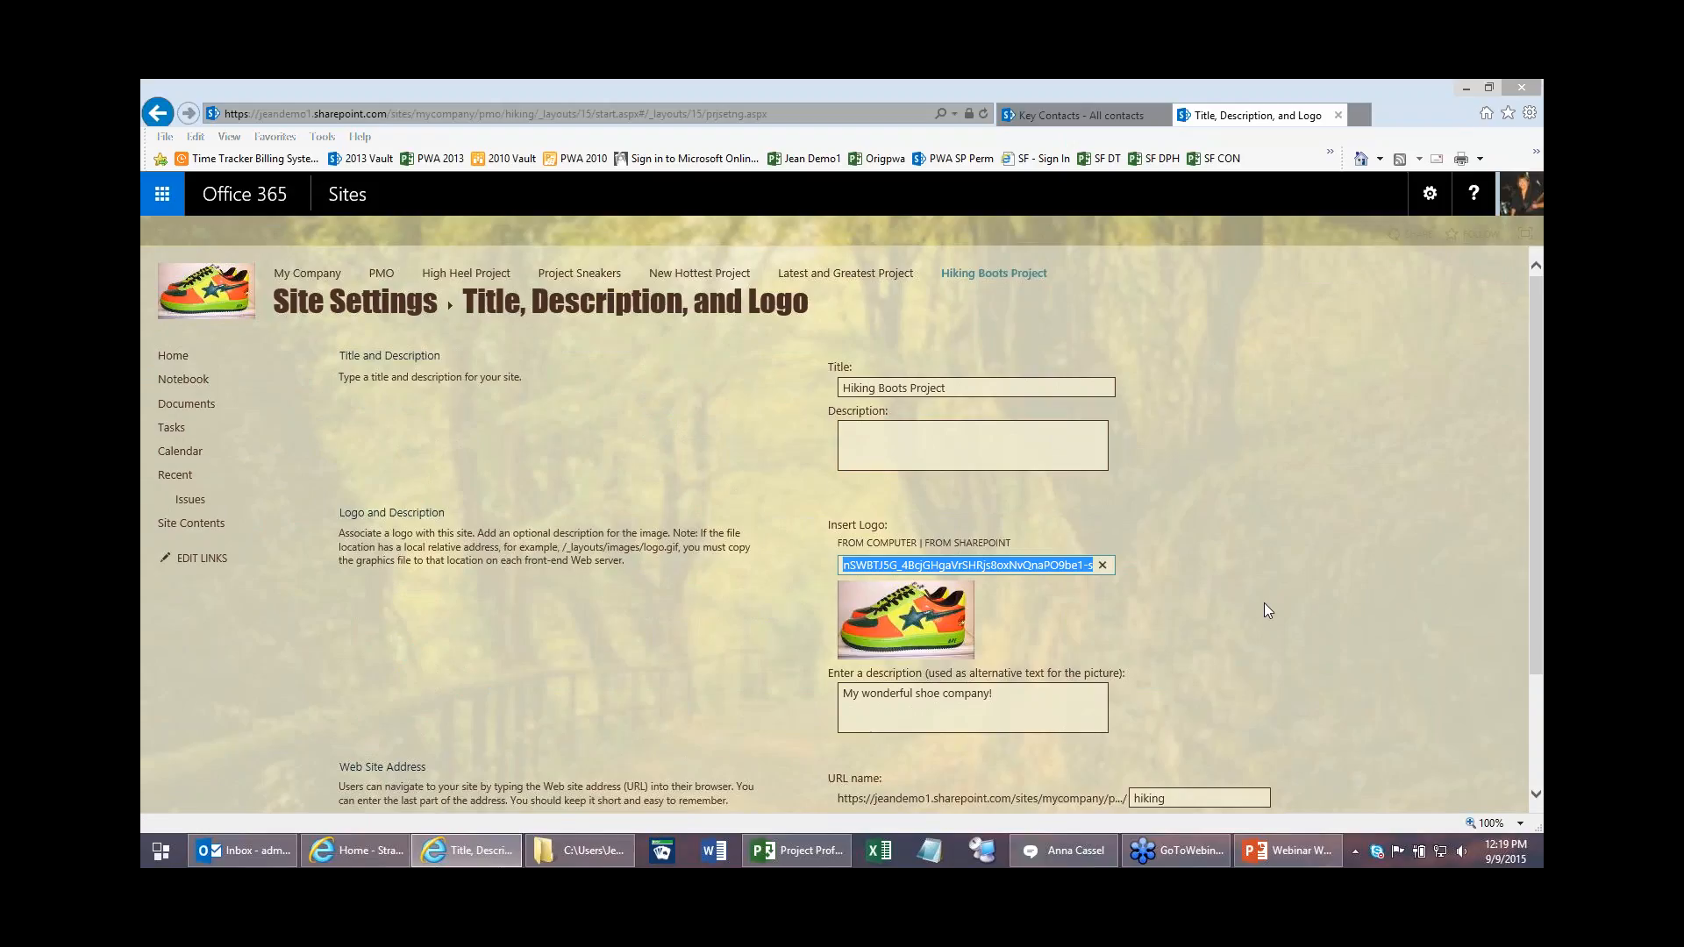
key(Delete)
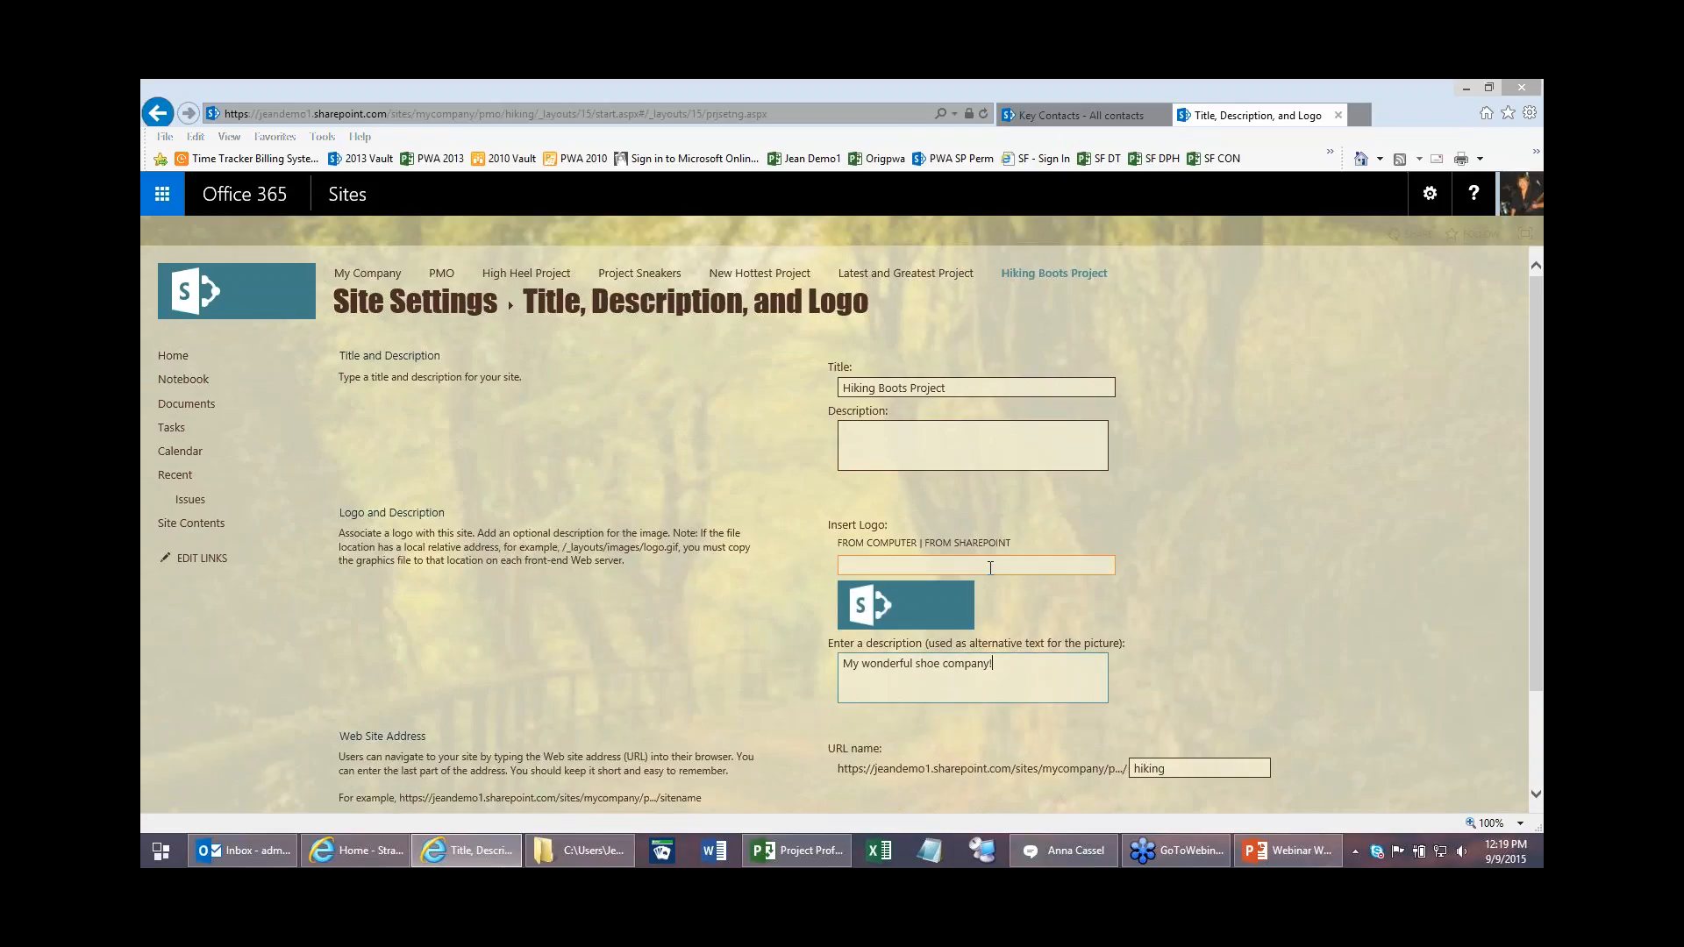
Step: Upload imagesBKWF72U2.jpg from the computer as the site logo and save the settings
click(891, 551)
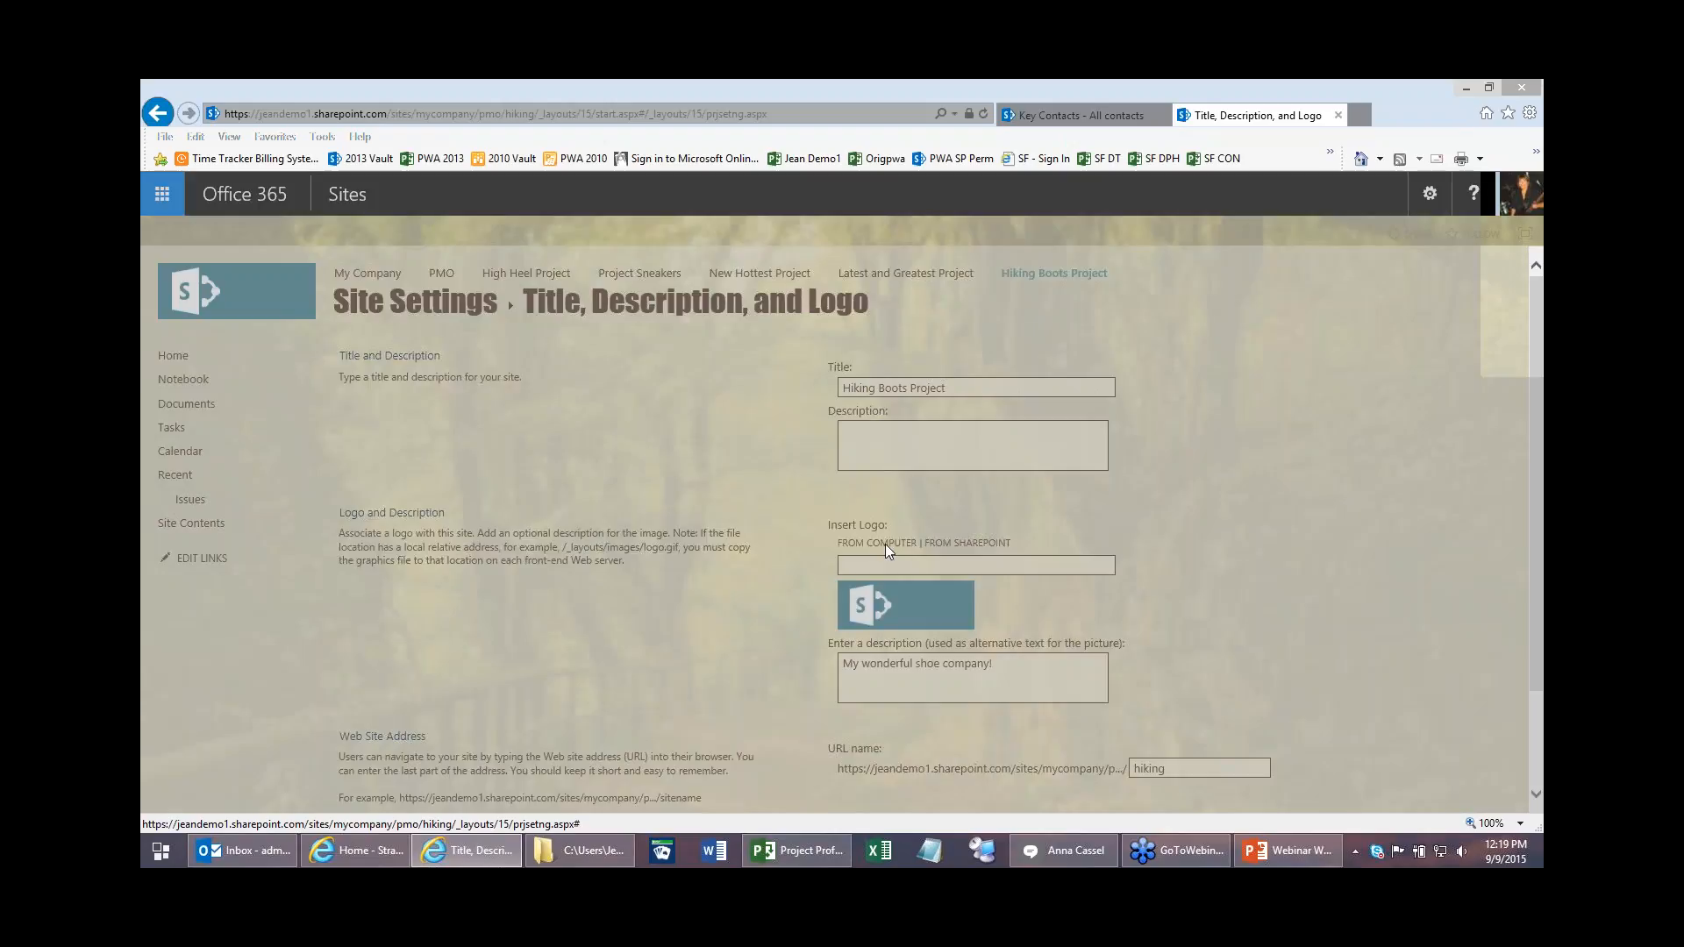
click(1053, 386)
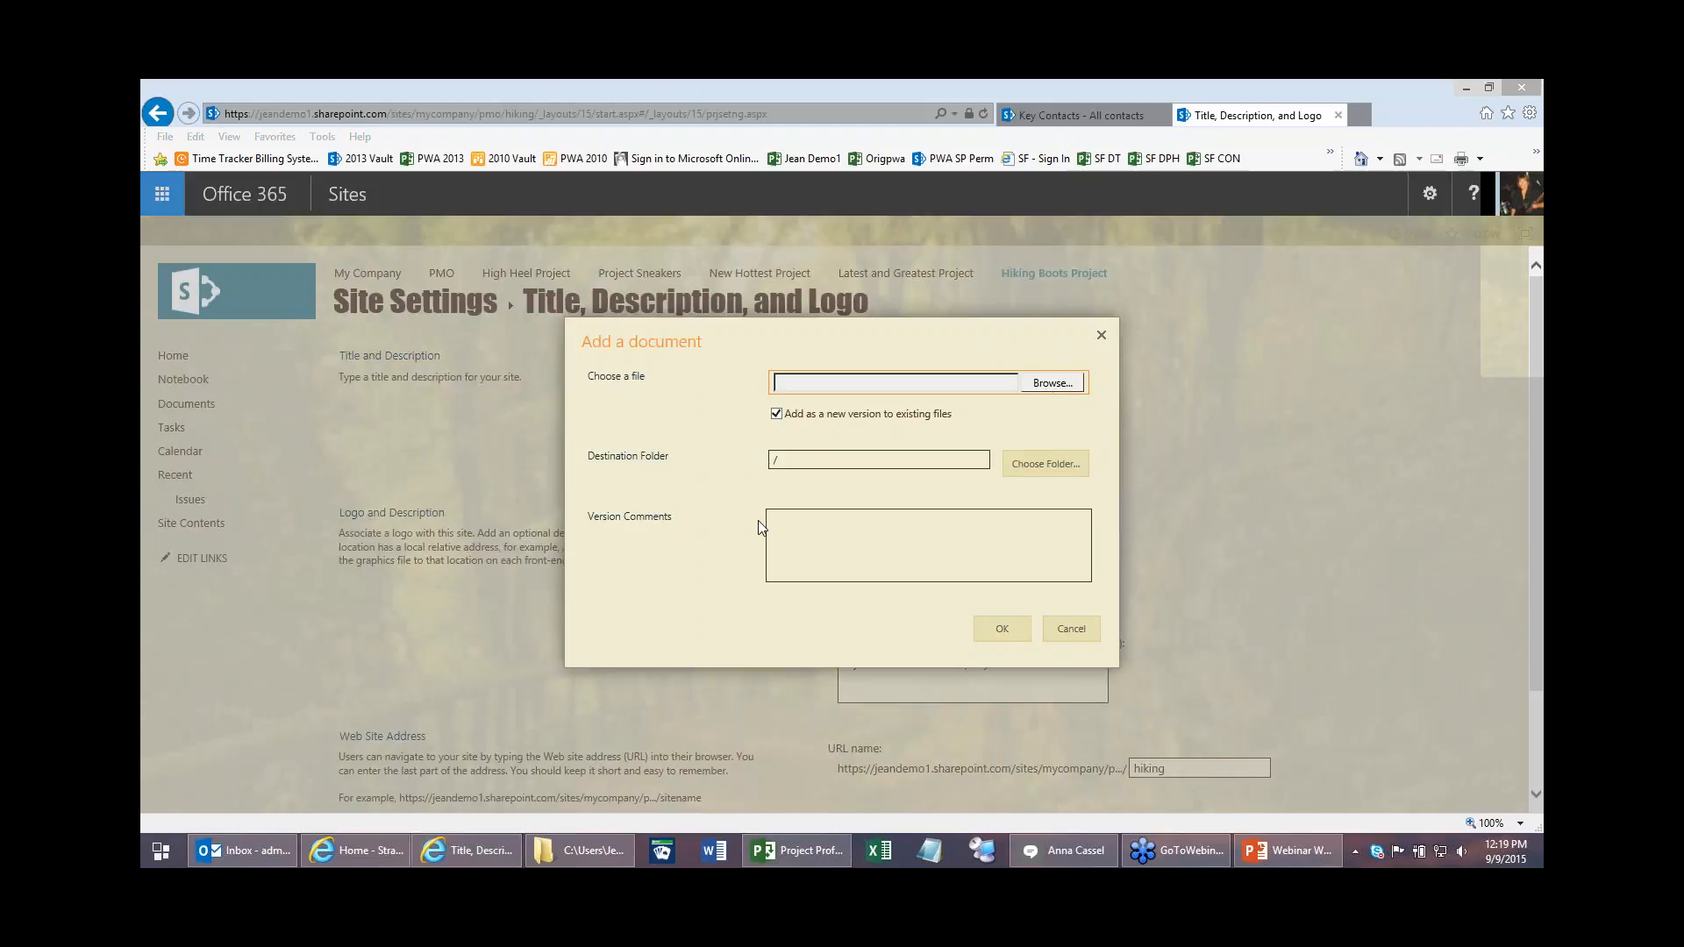
drag(687, 230, 684, 291)
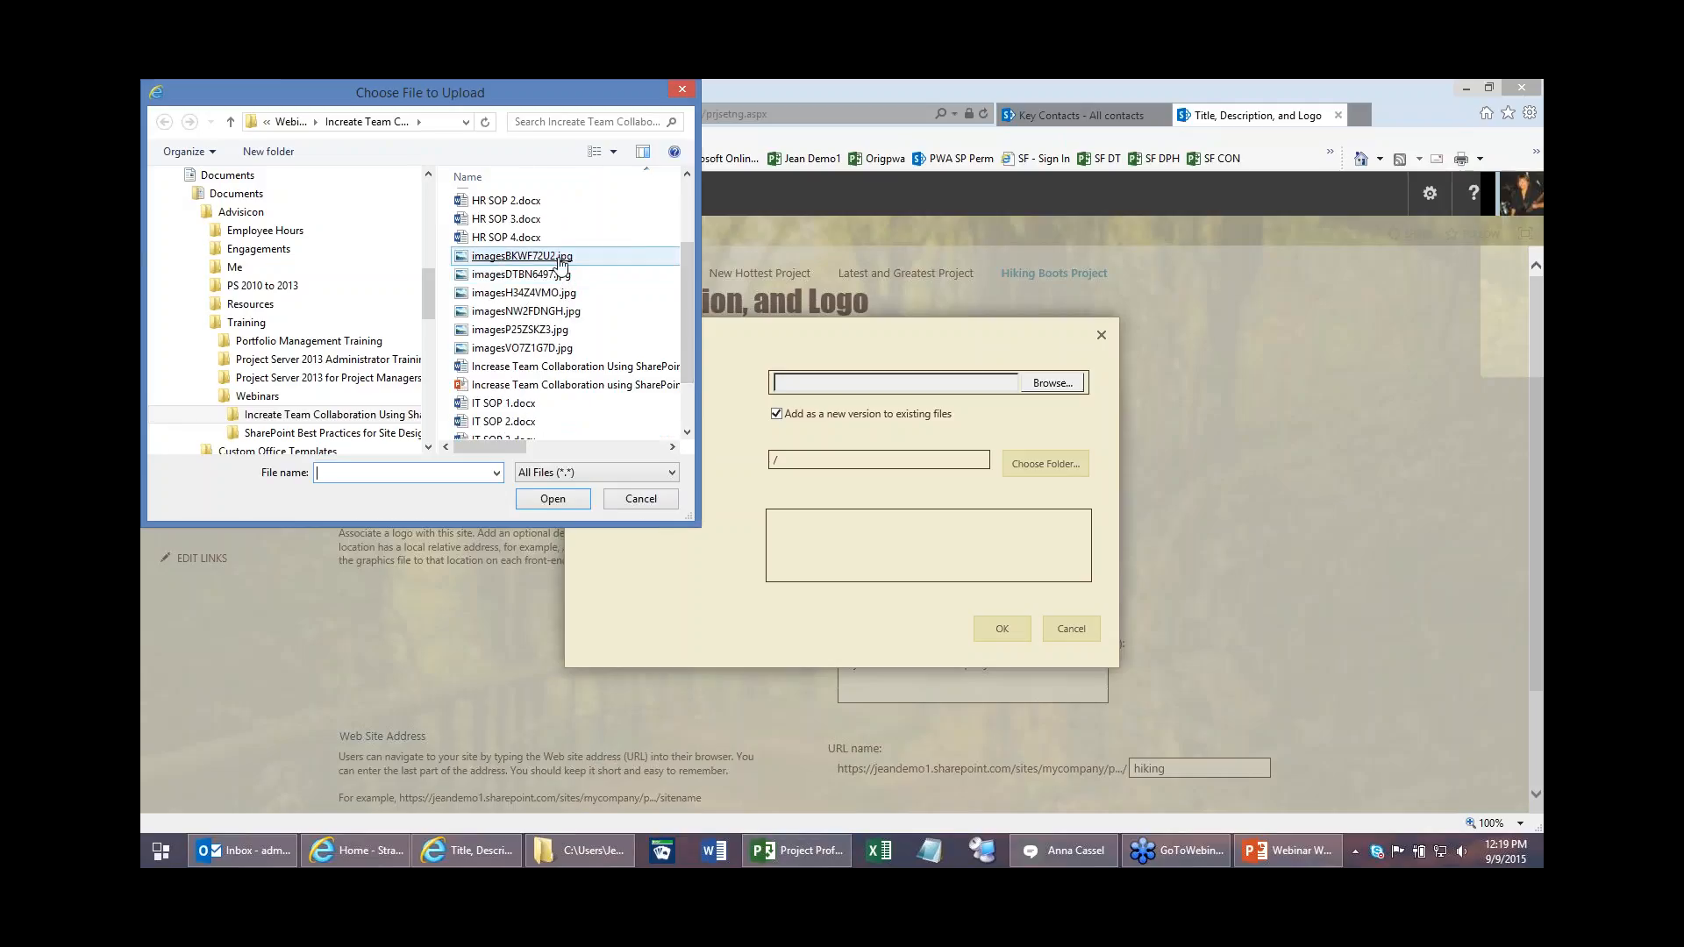
double_click(560, 258)
click(1002, 629)
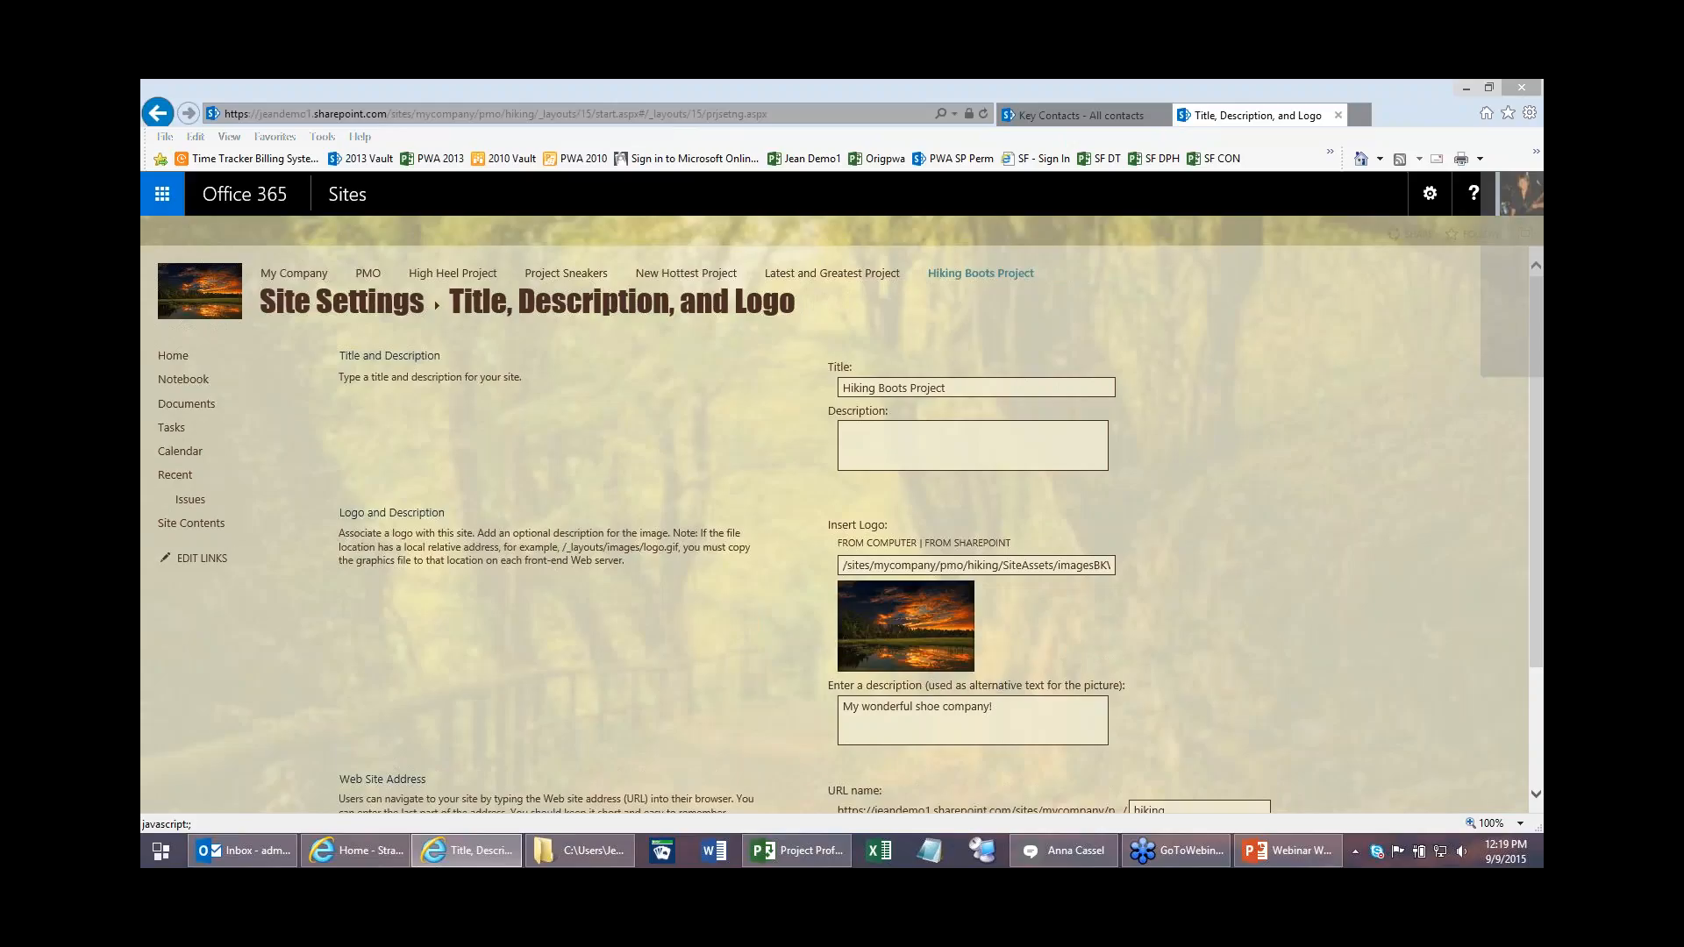
scroll(1149, 597, down, 2)
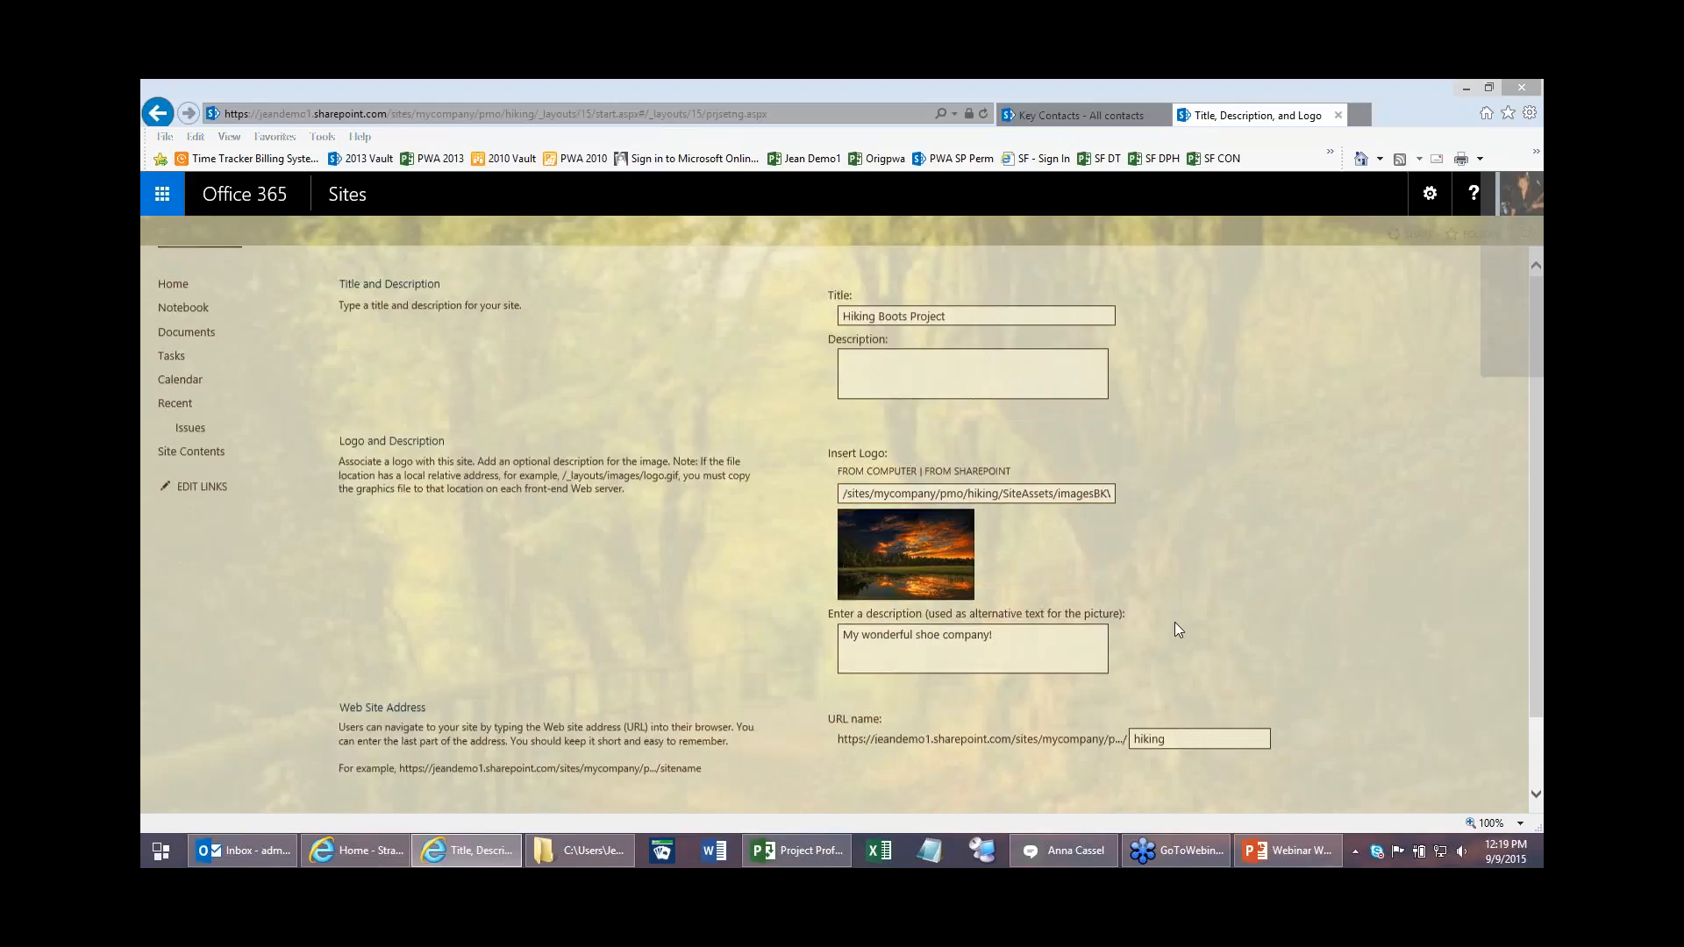
click(1403, 728)
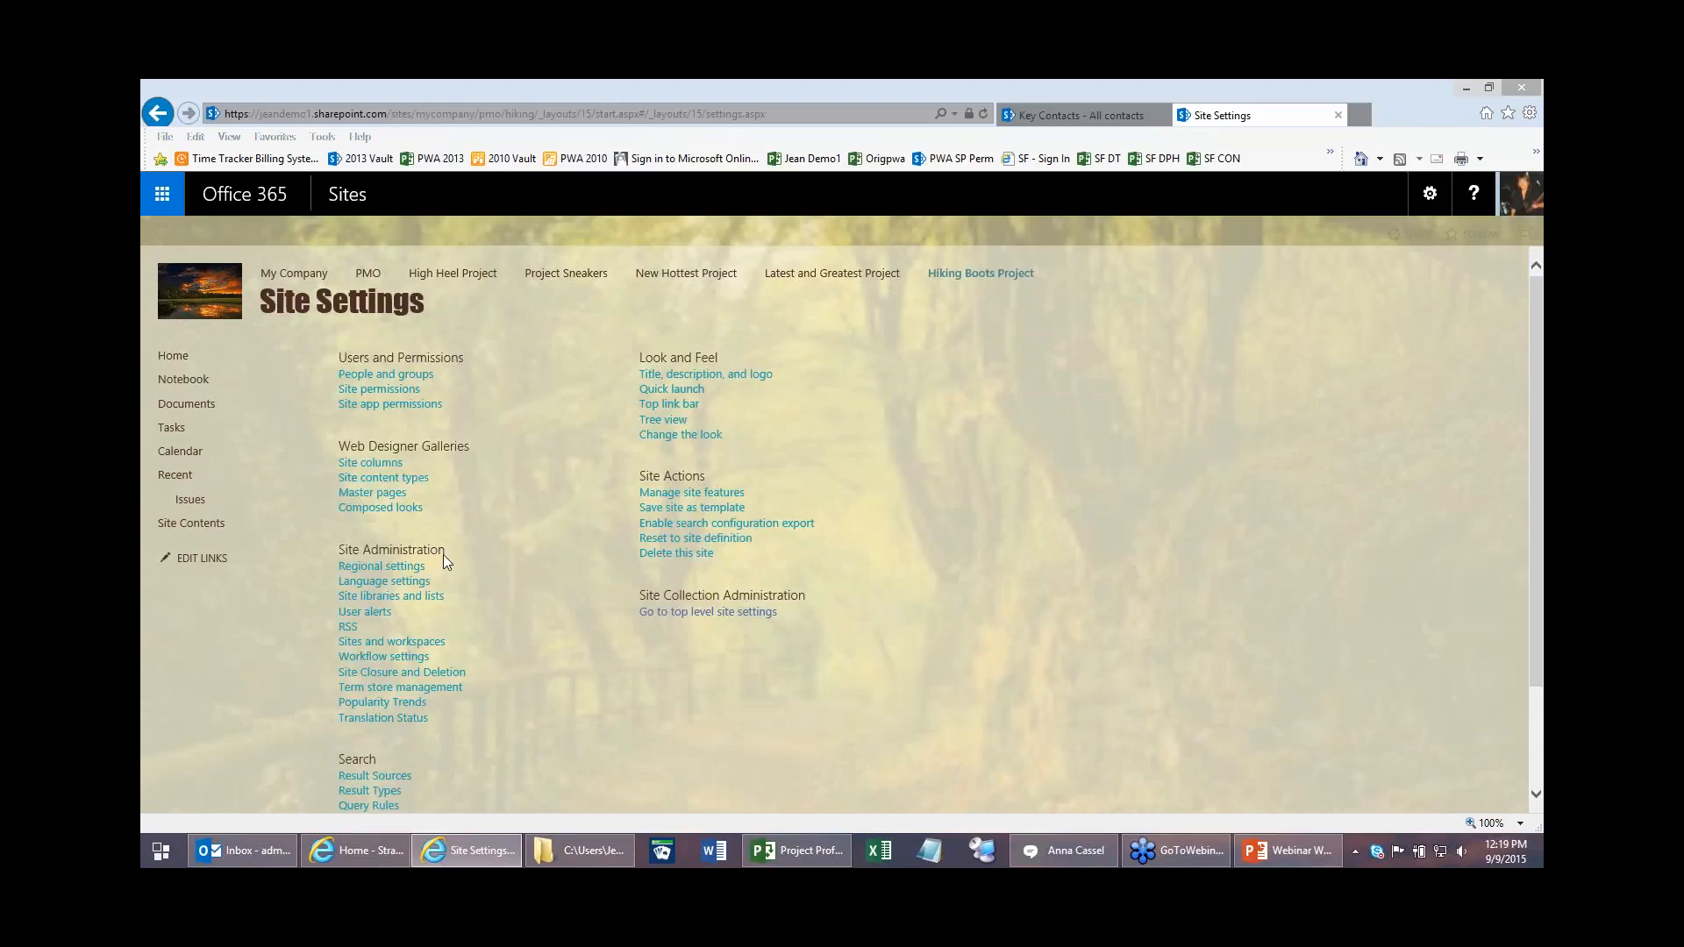
Step: On the project home page, move the Issues navigation link between Tasks and Calendar, remove the Recent heading and save the links
click(185, 355)
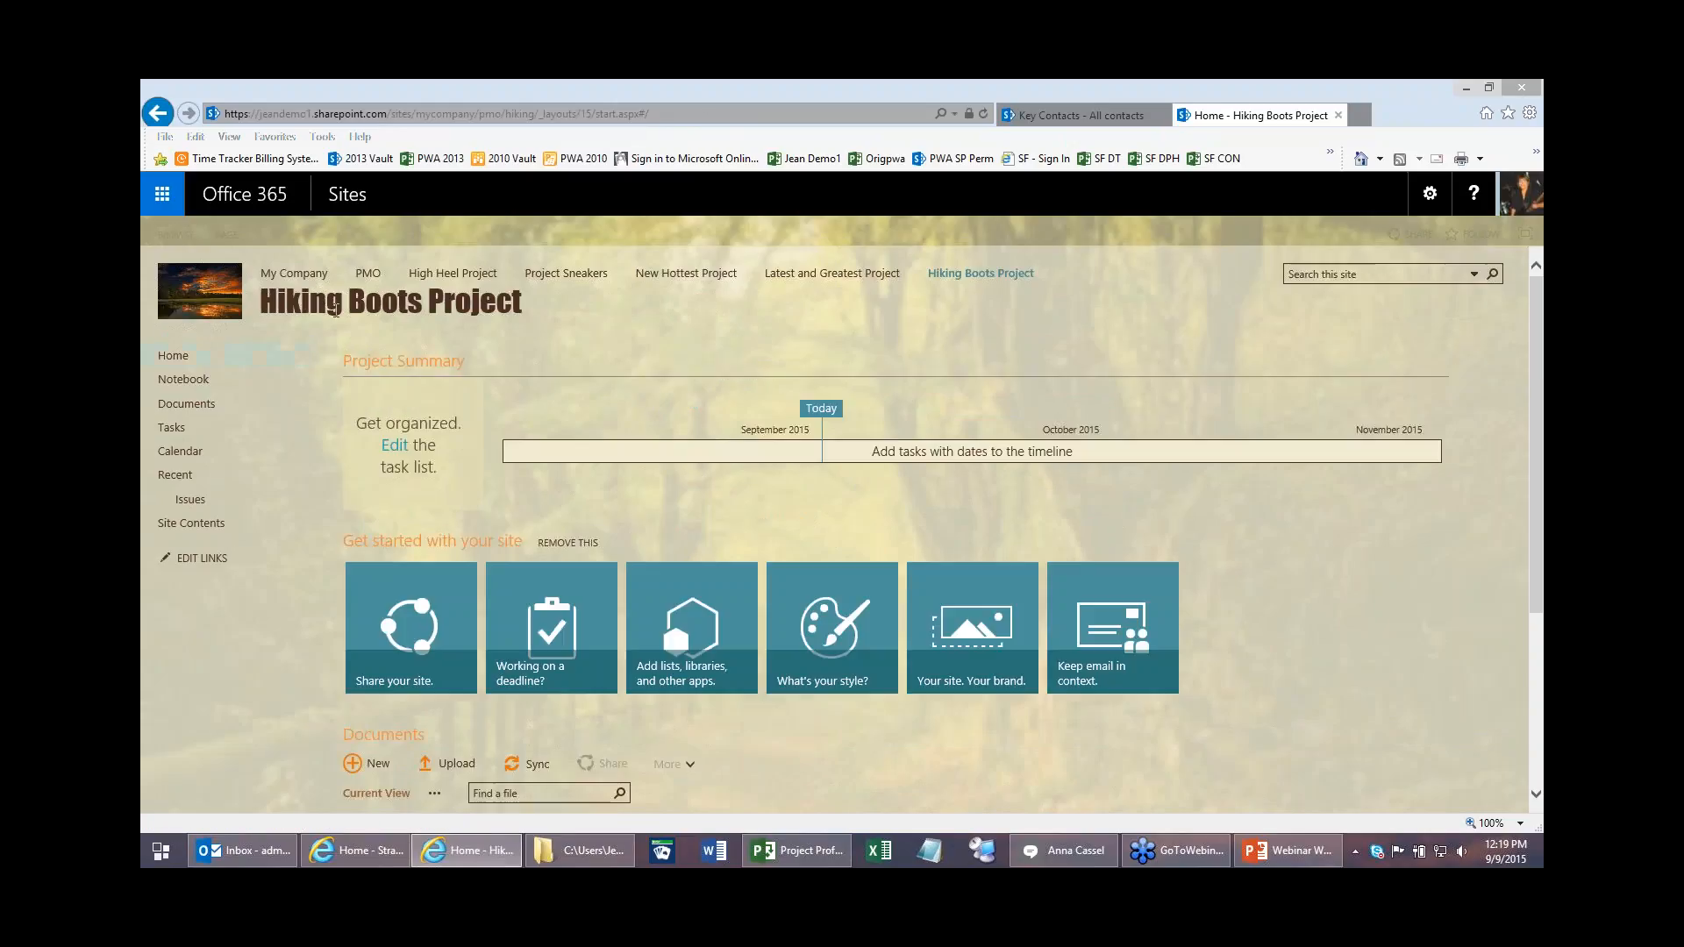
click(200, 560)
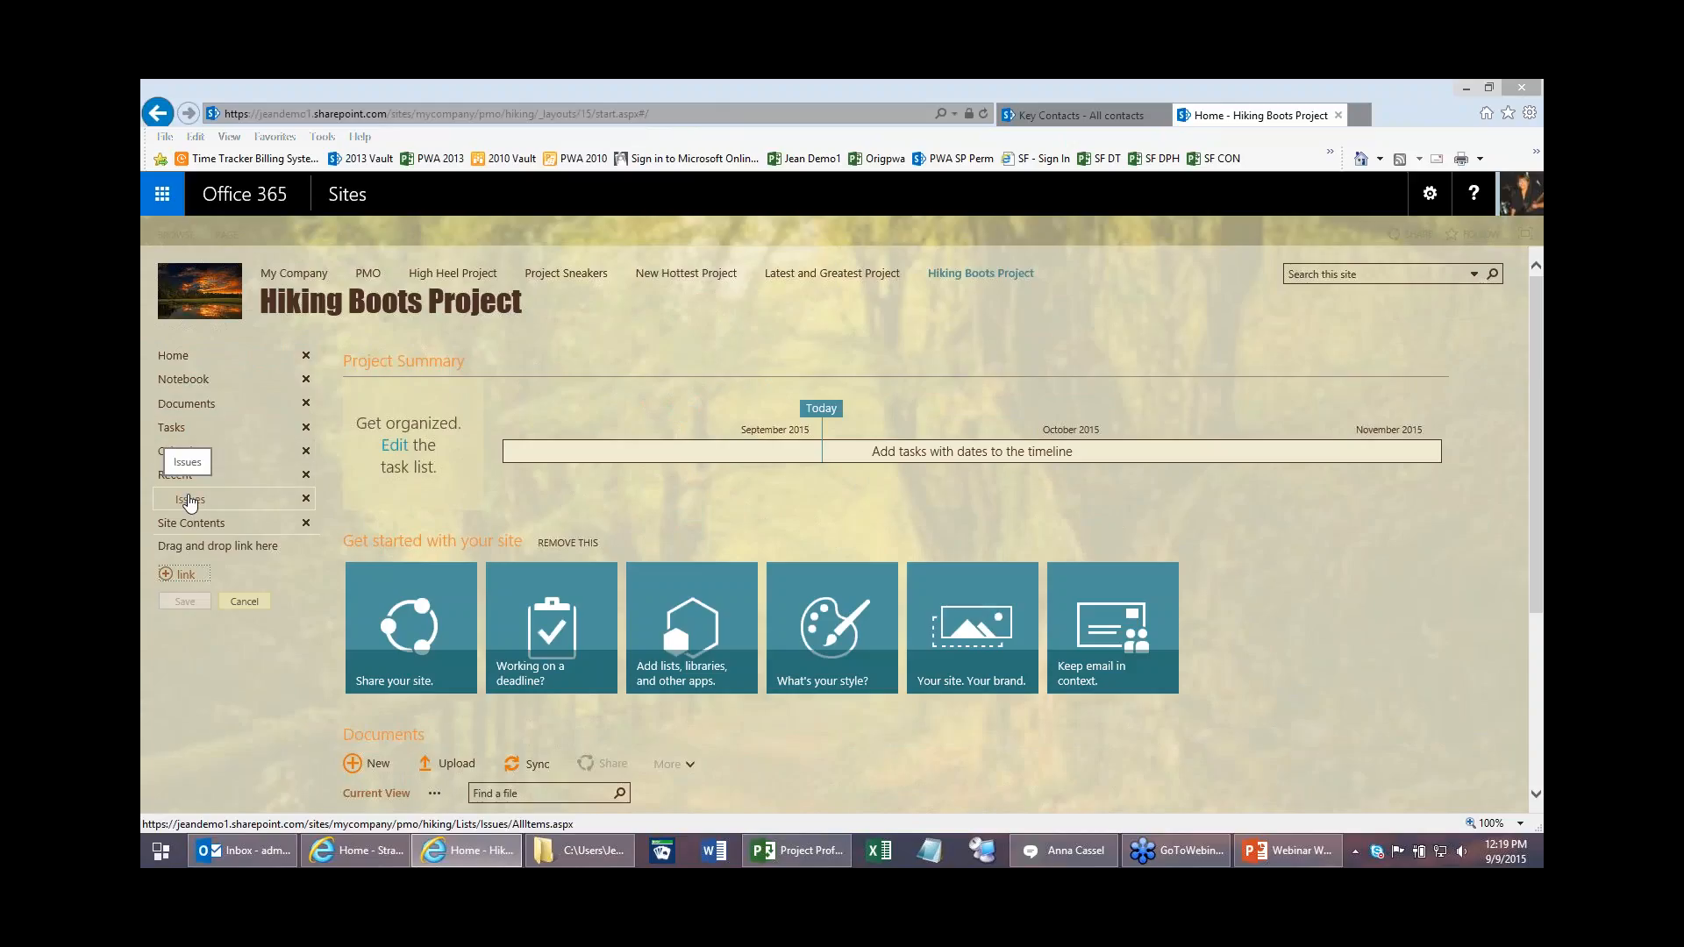
drag(190, 501, 175, 457)
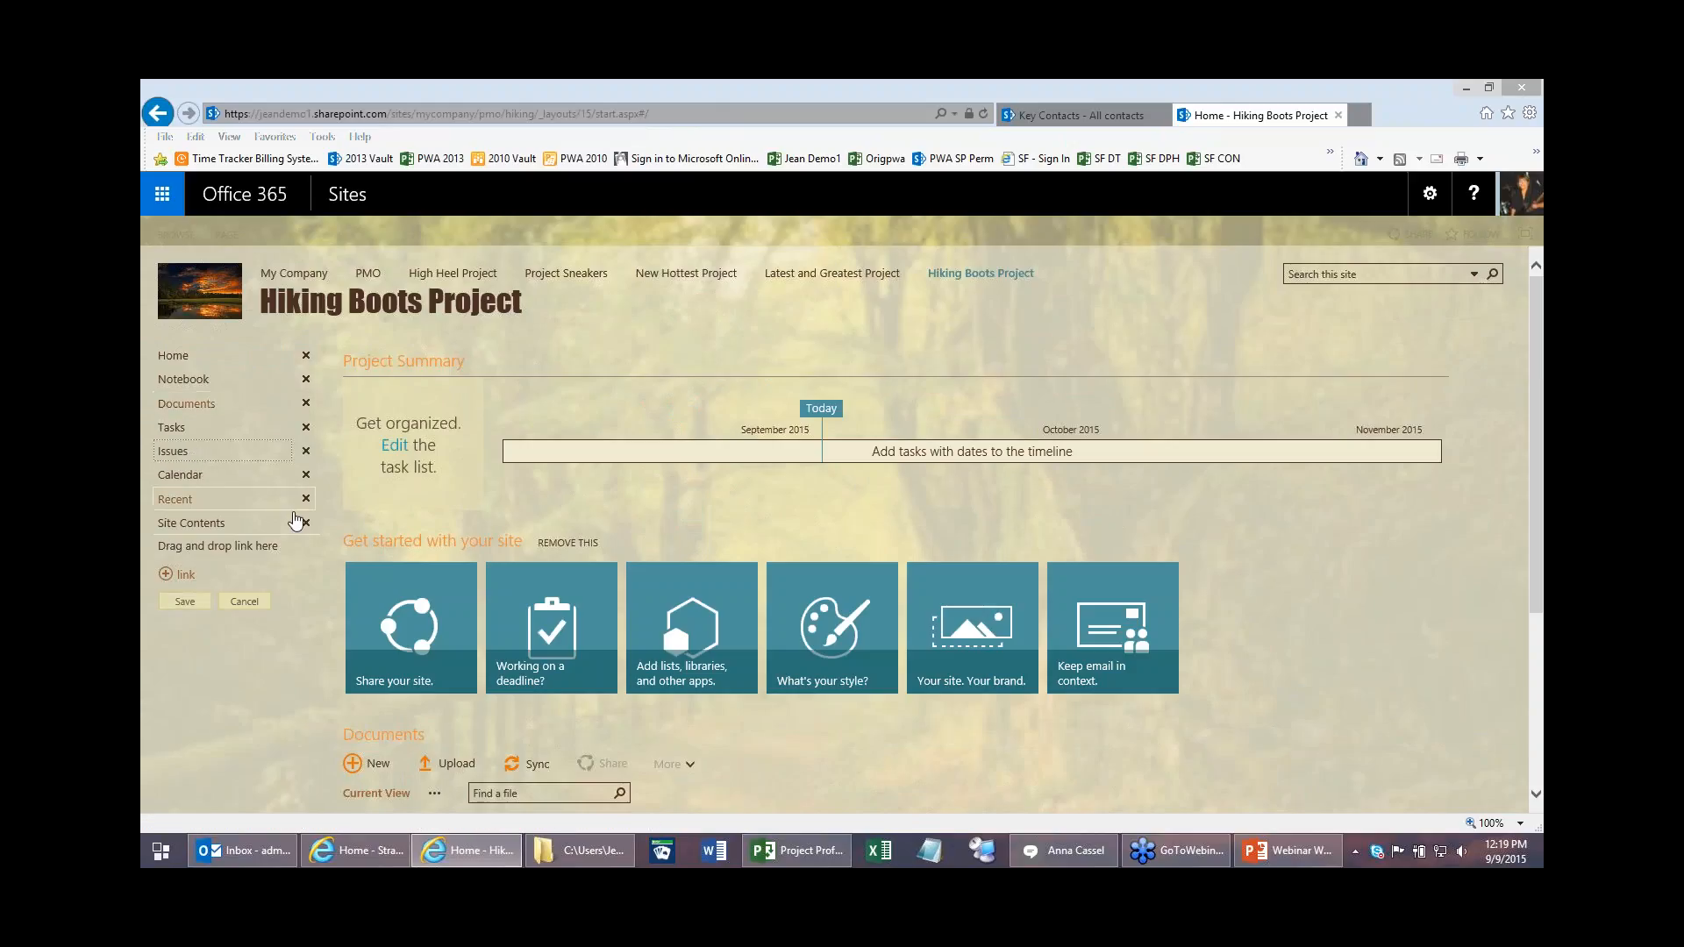
click(308, 501)
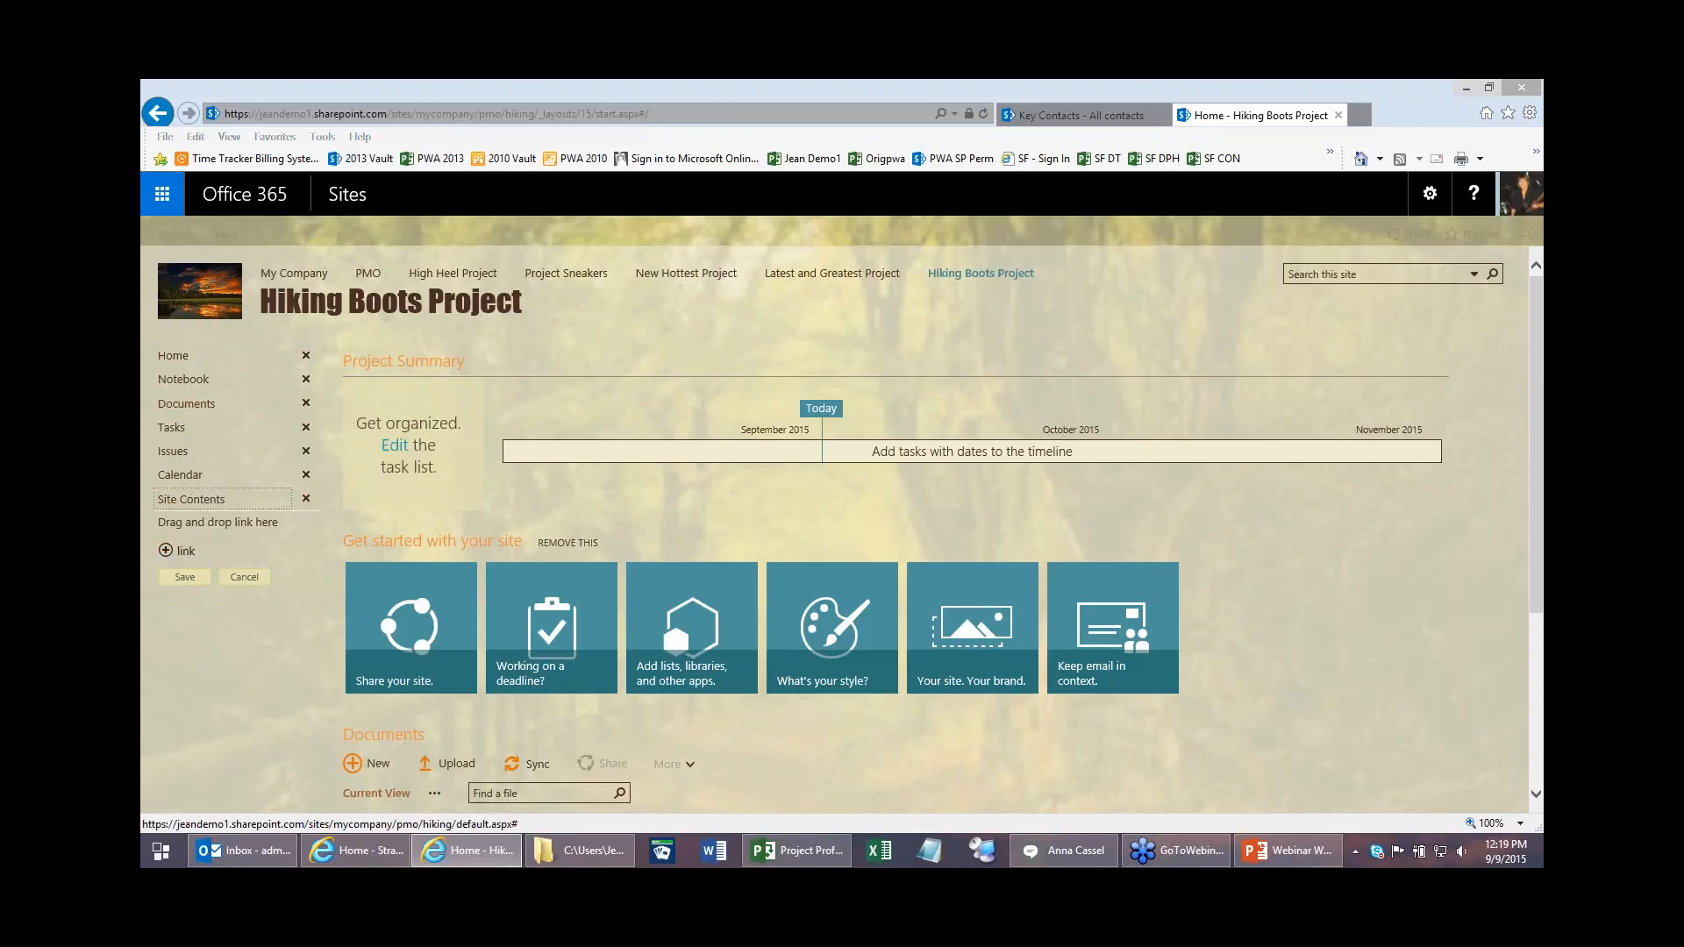
click(184, 577)
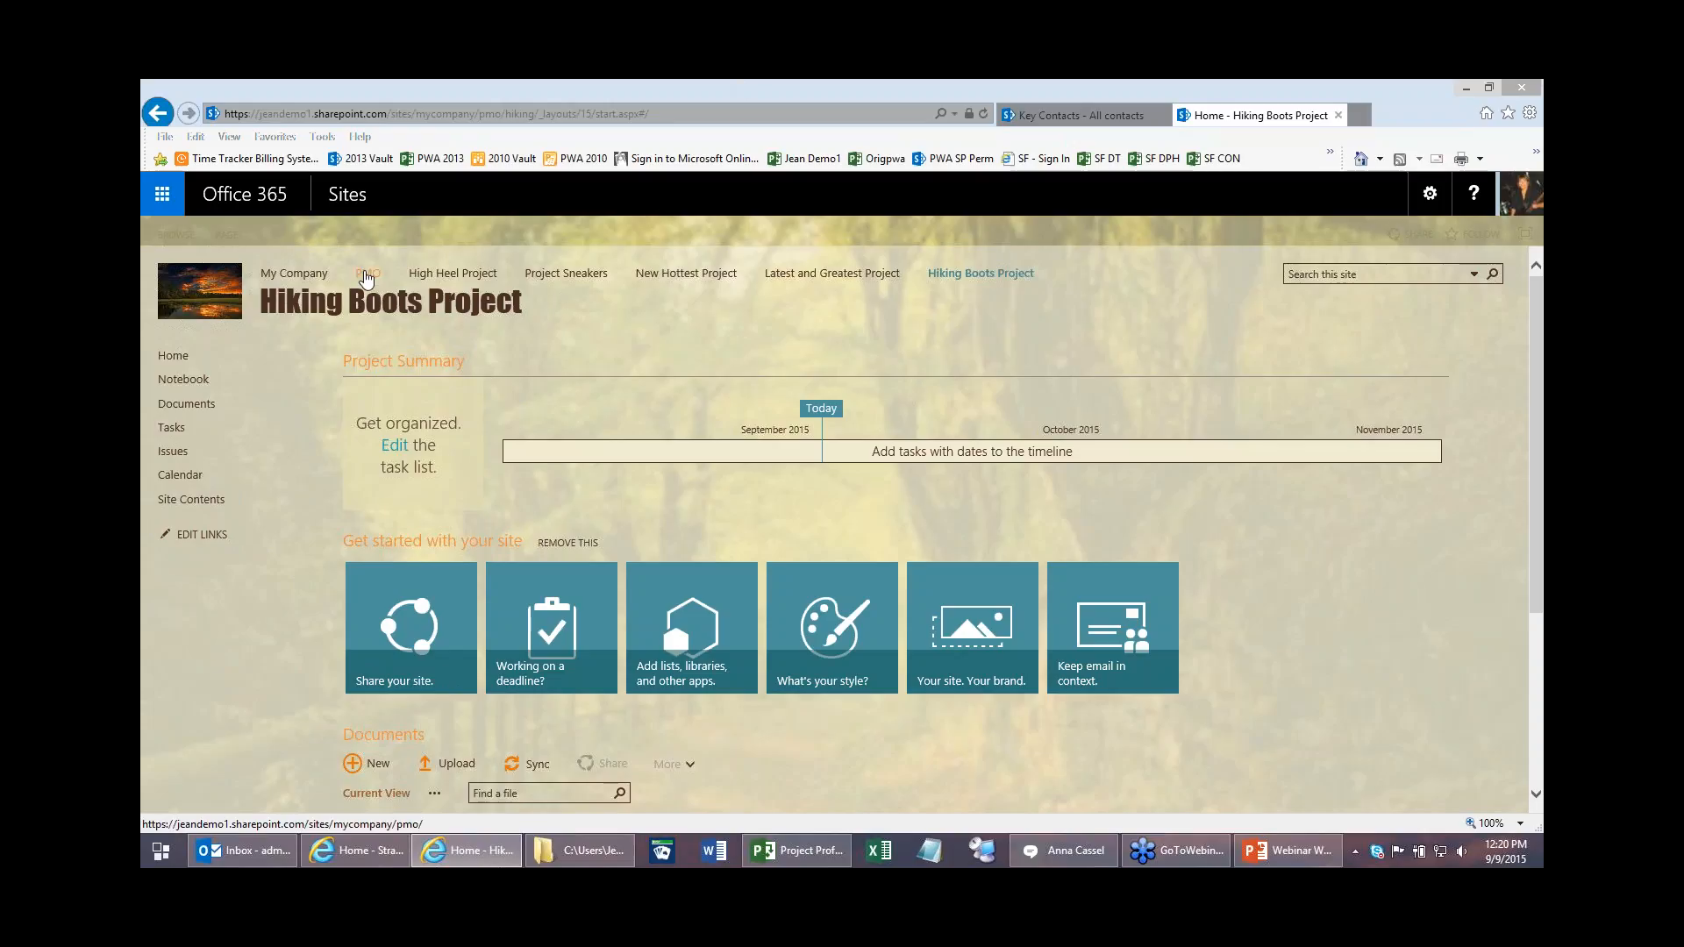
Step: Check the Project Issues section on the PMO Dept home page and return to the Hiking Boots Project site
click(367, 277)
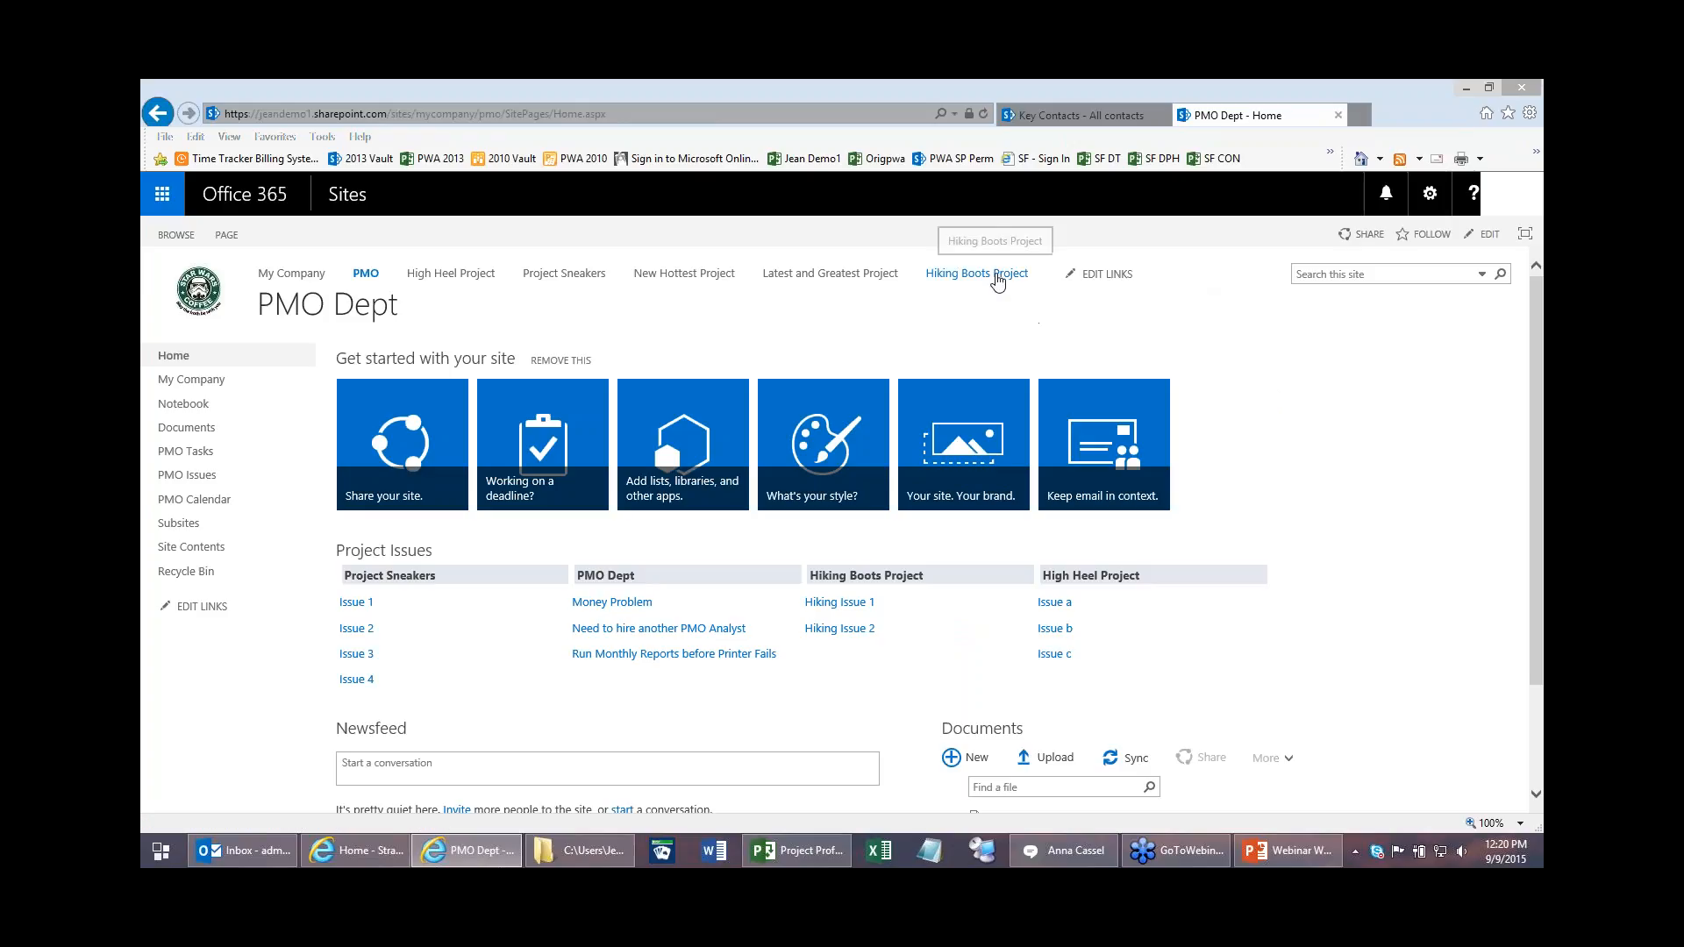
click(997, 275)
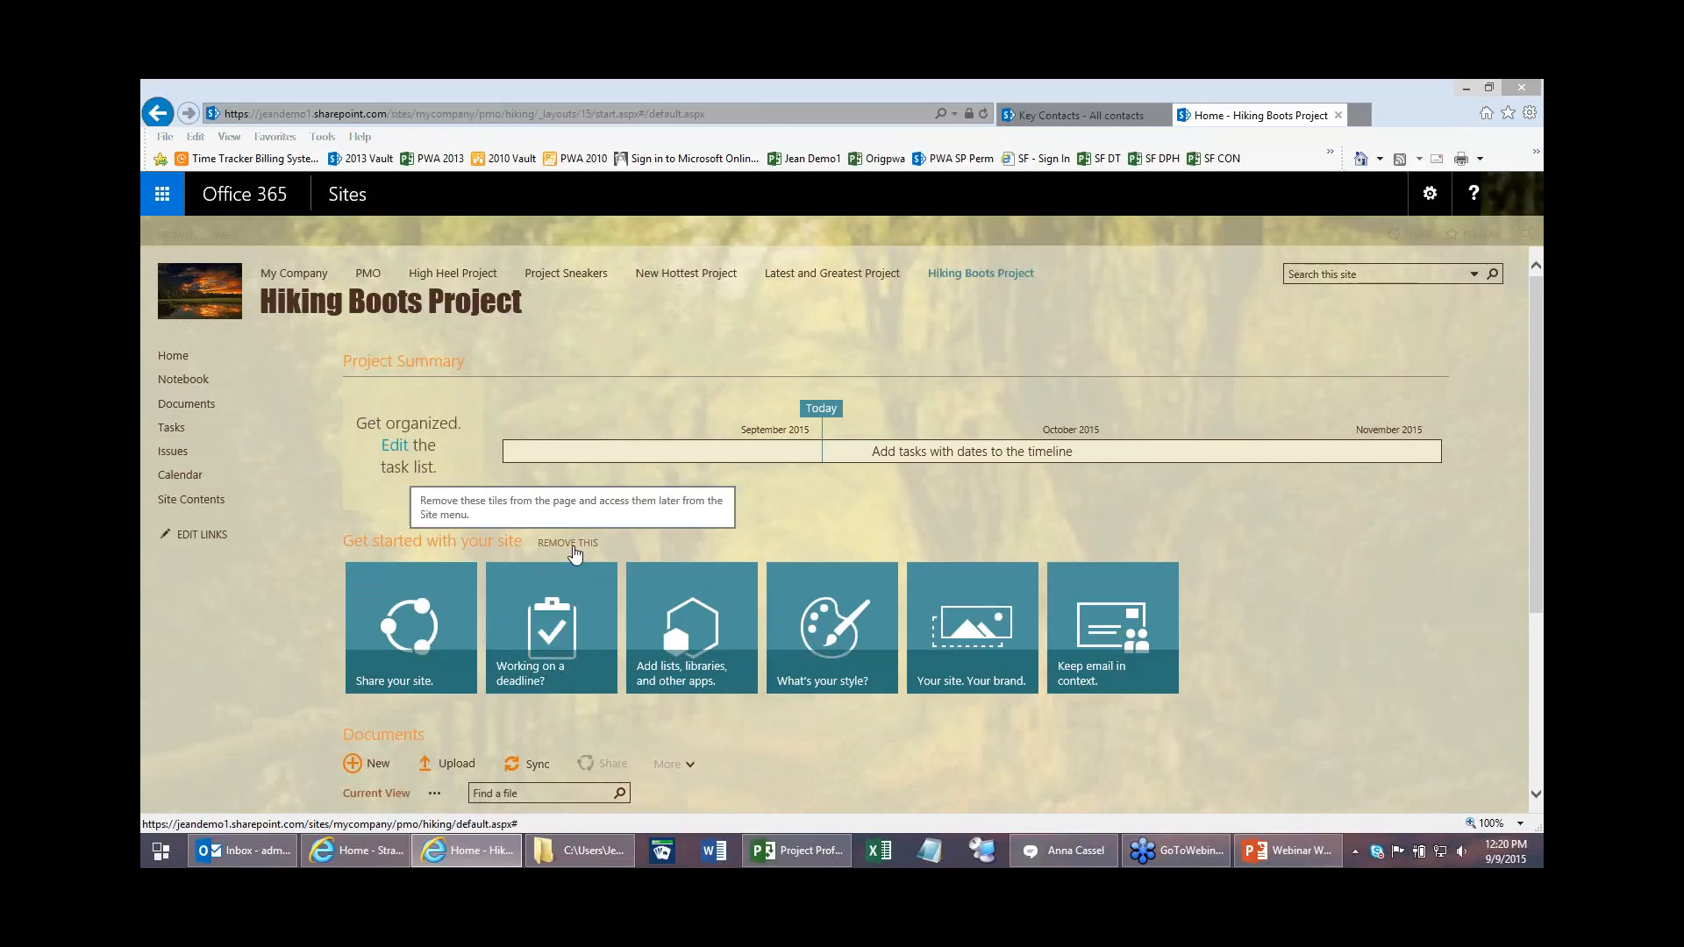
Step: Remove the Get started with your site tiles from the Hiking Boots Project home page for everyone
click(573, 544)
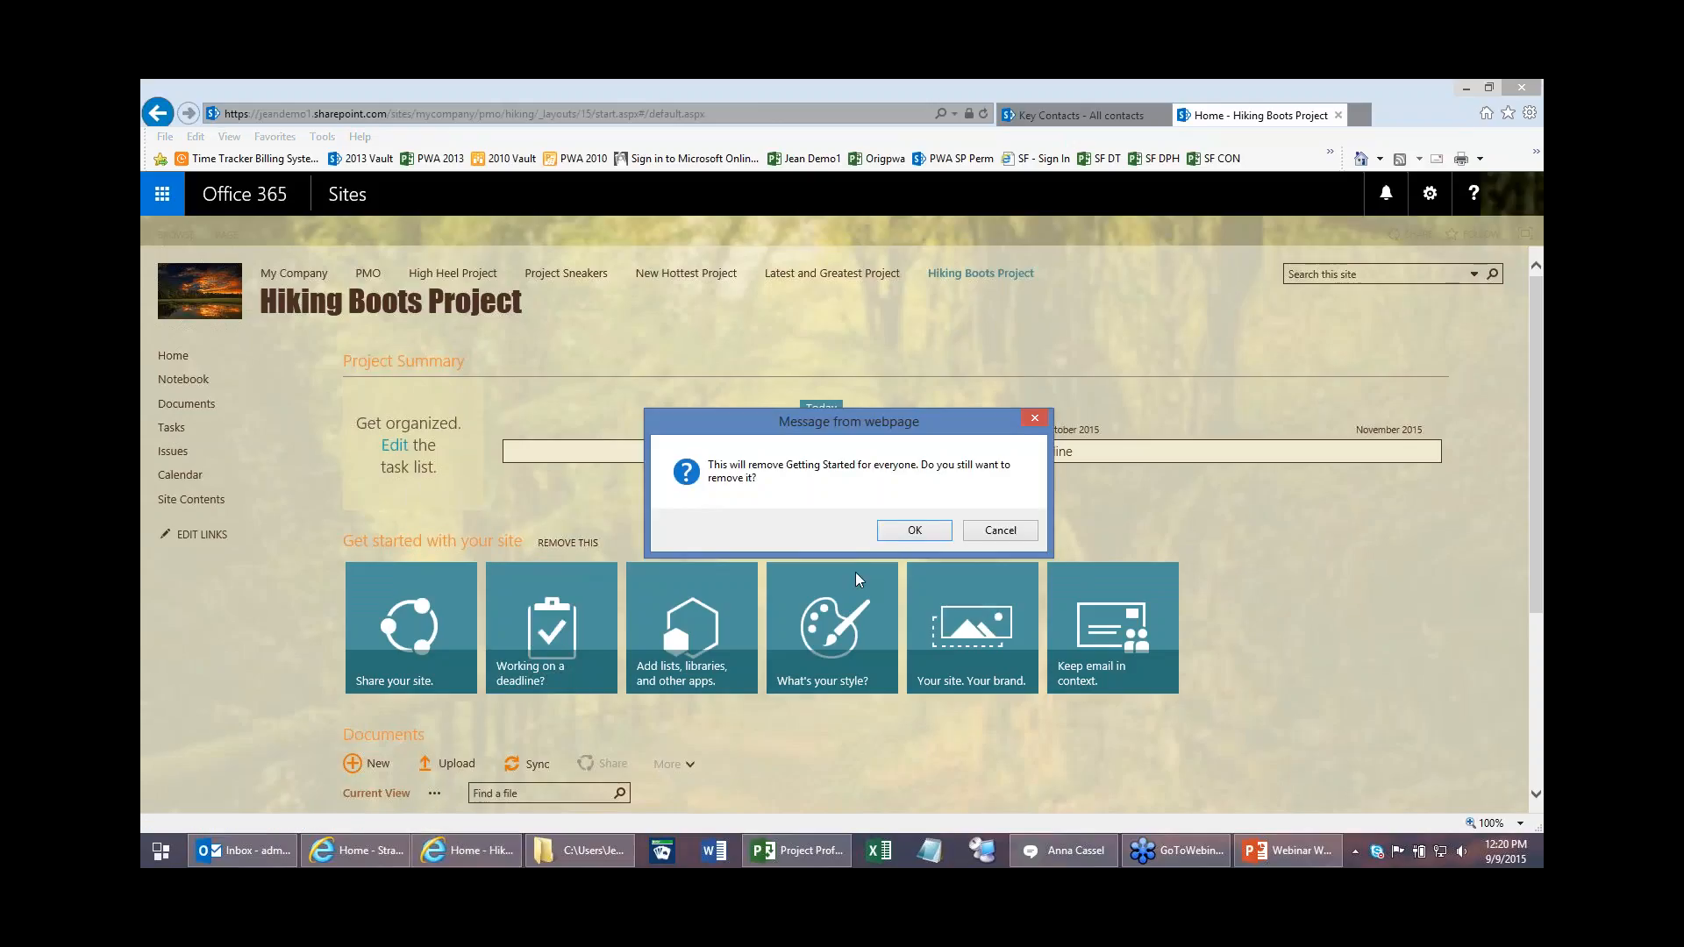
click(904, 530)
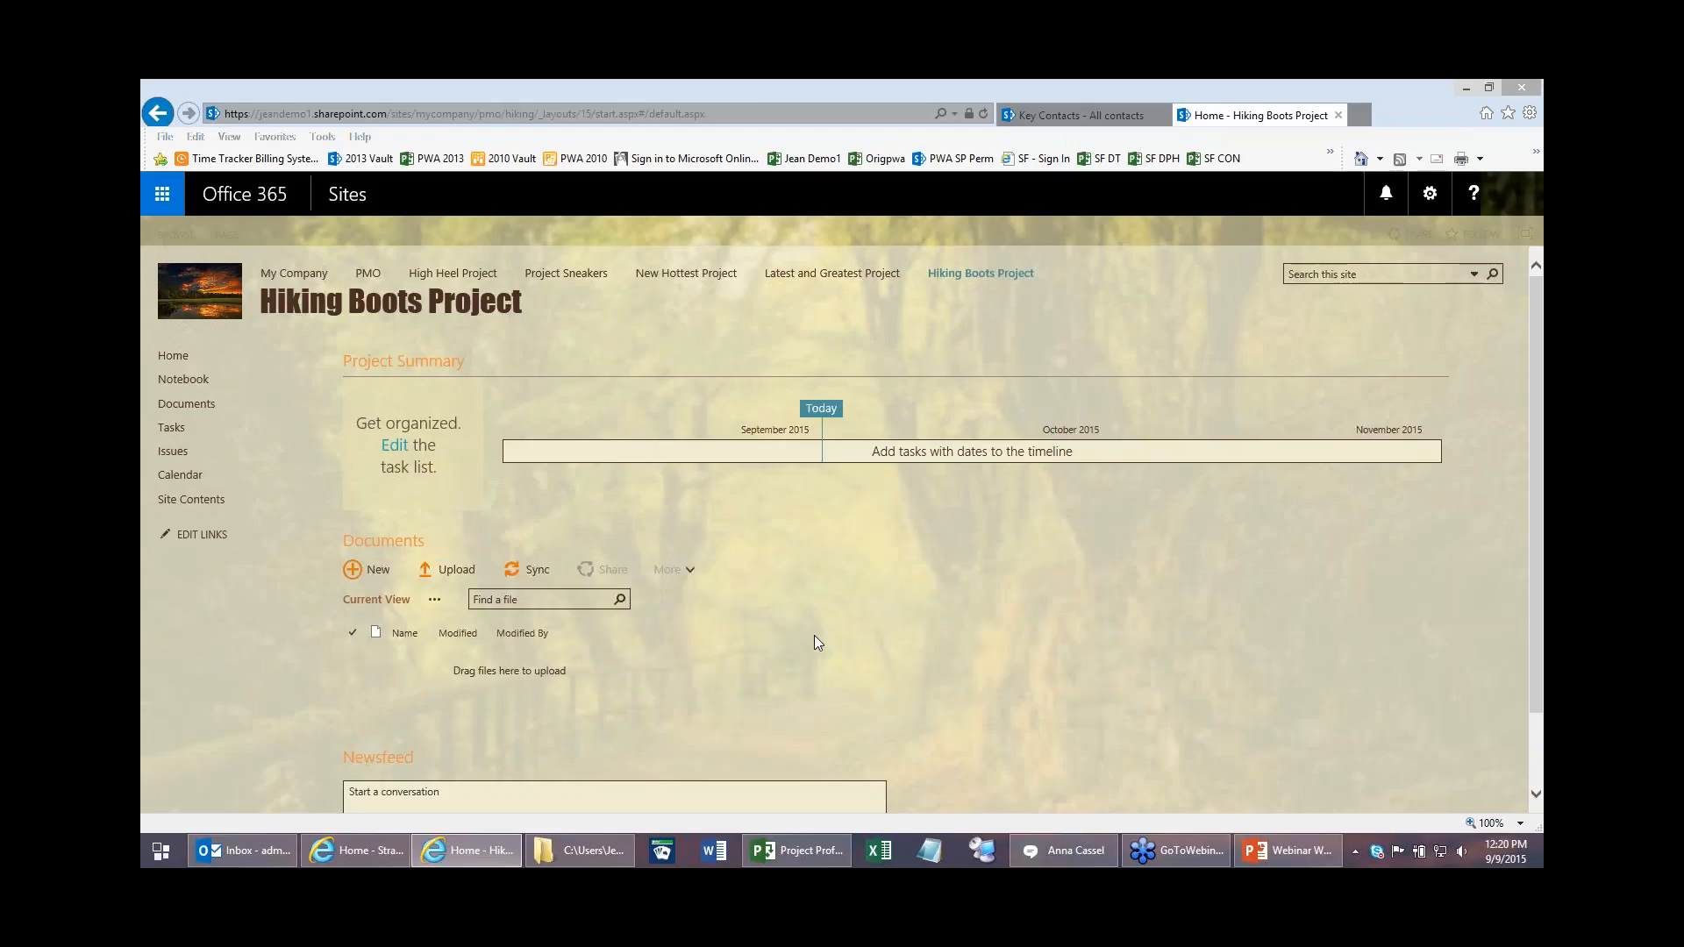
Step: Fill in saving the site as a template, with My Shoe Project Template as file name and template name and Include Content selected
click(1429, 191)
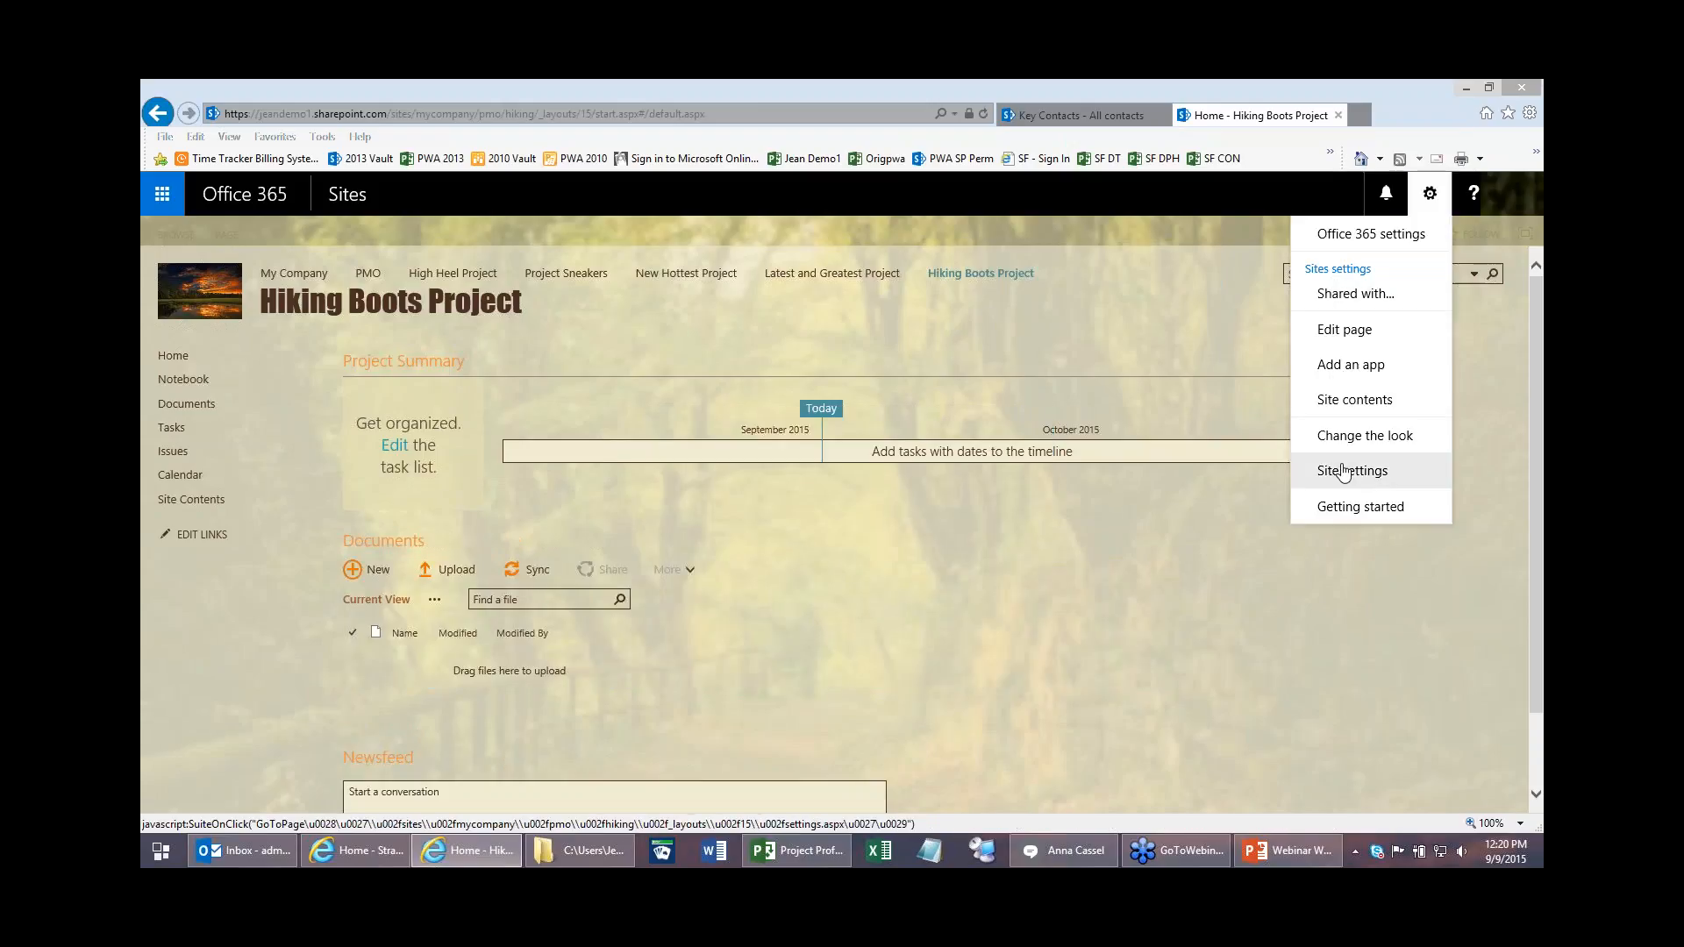
click(1352, 470)
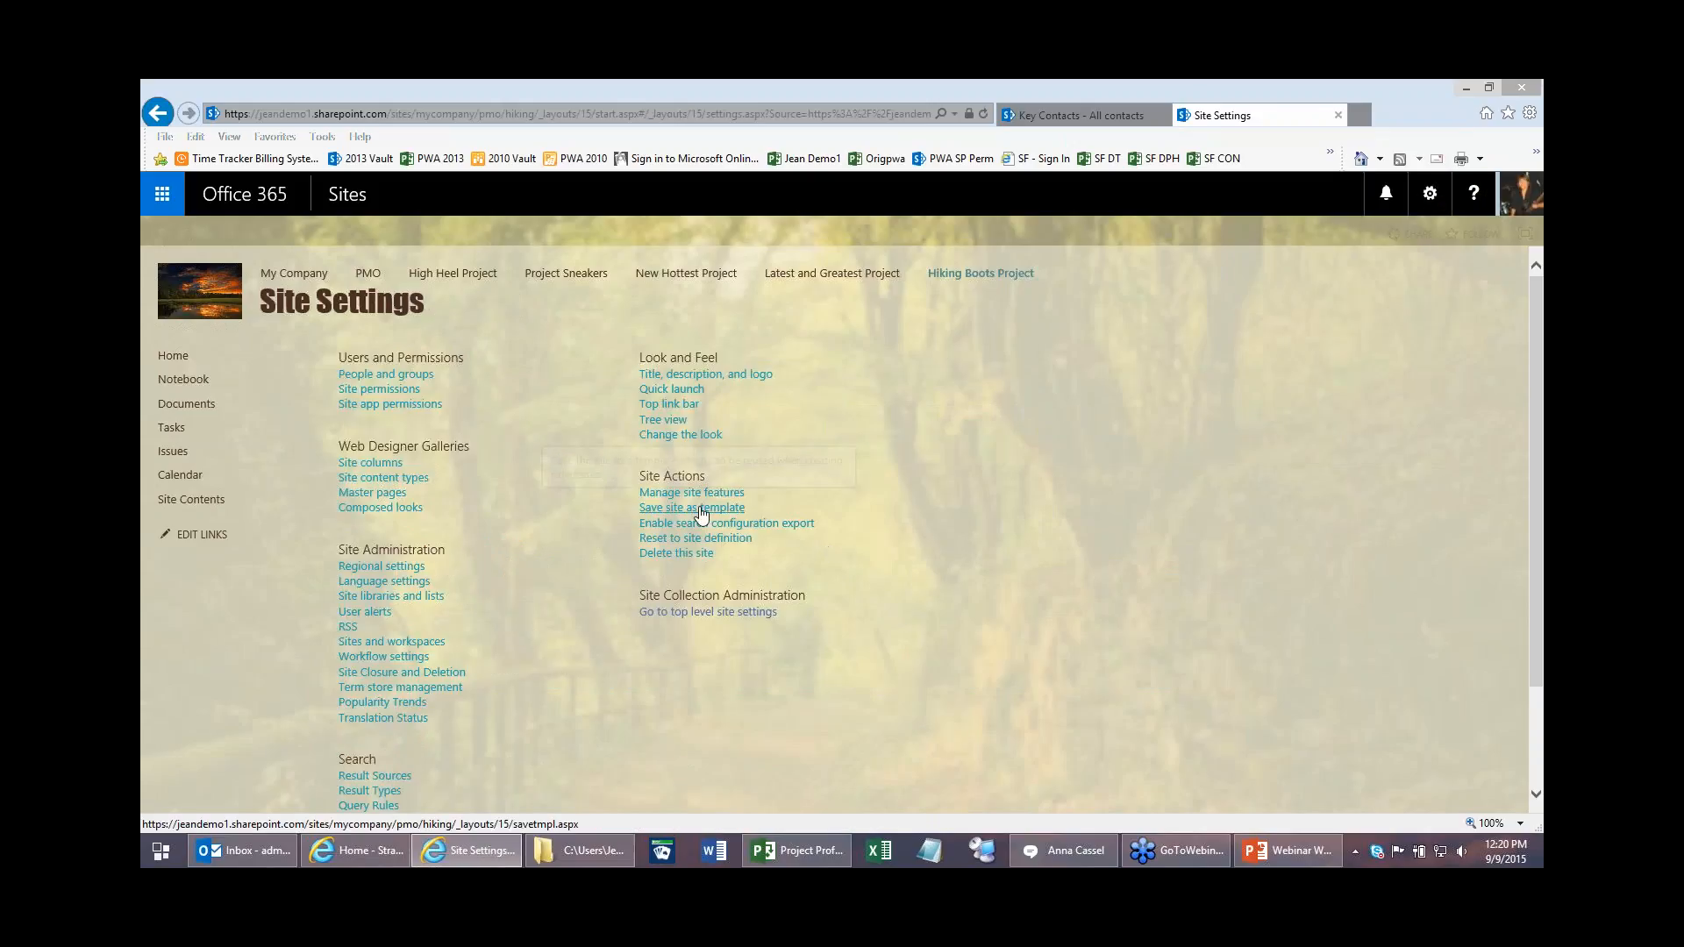
click(698, 508)
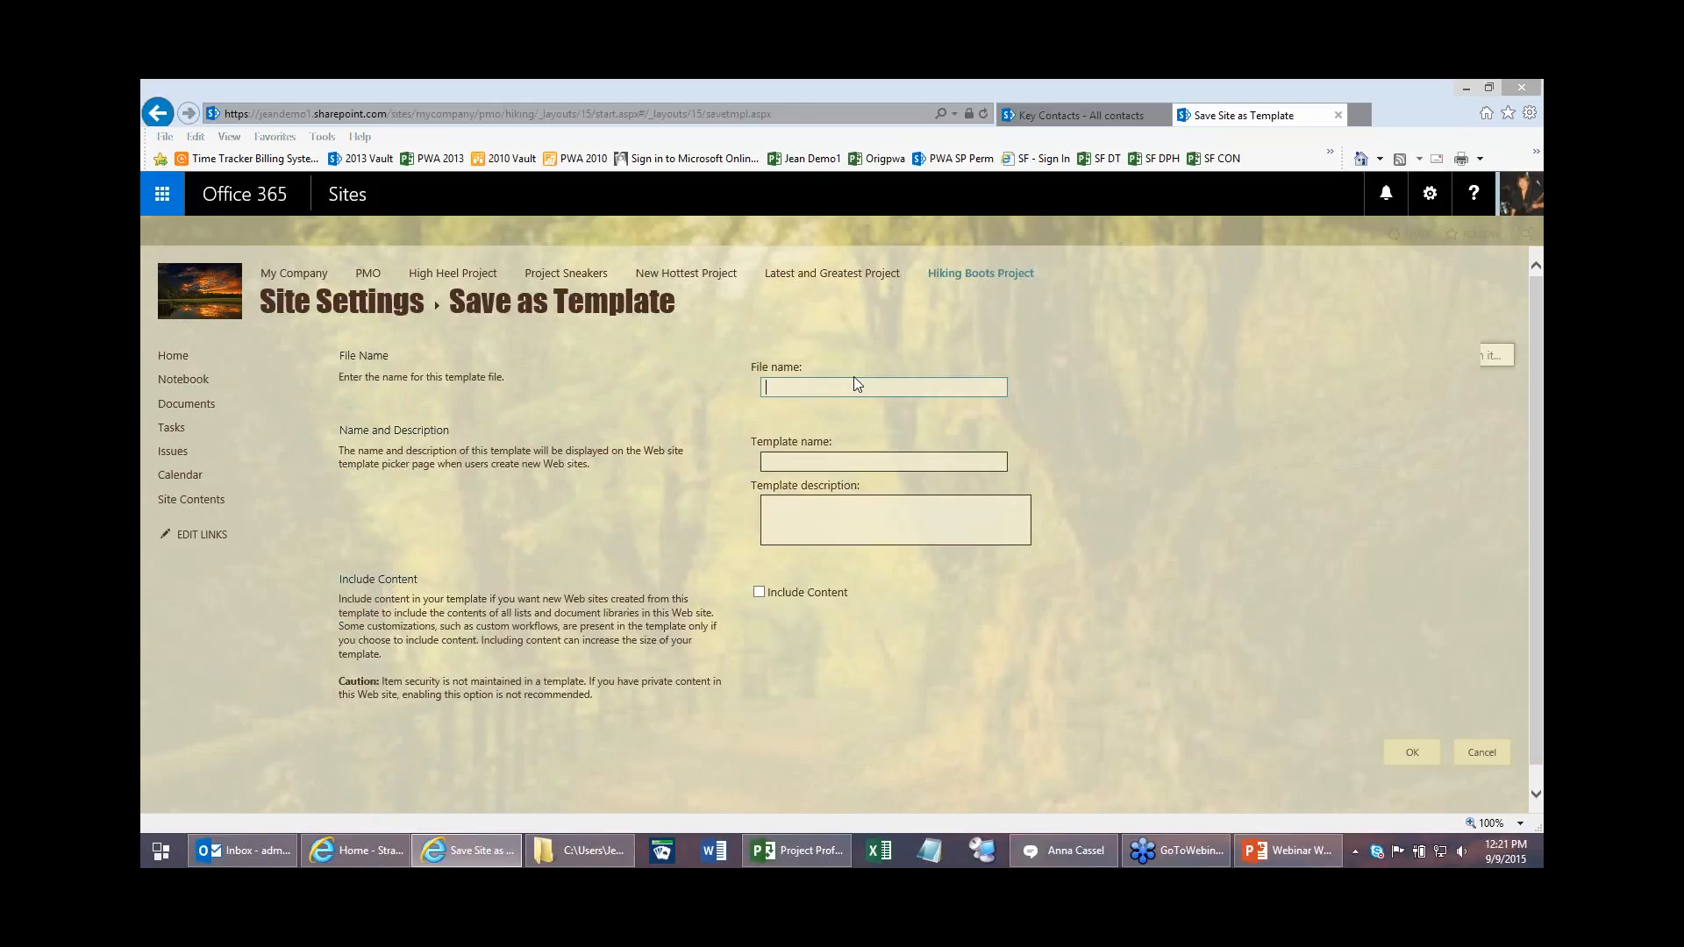
text(My Shoe Project Template)
key(ctrl+a)
key(ctrl+c)
click(842, 462)
key(ctrl+v)
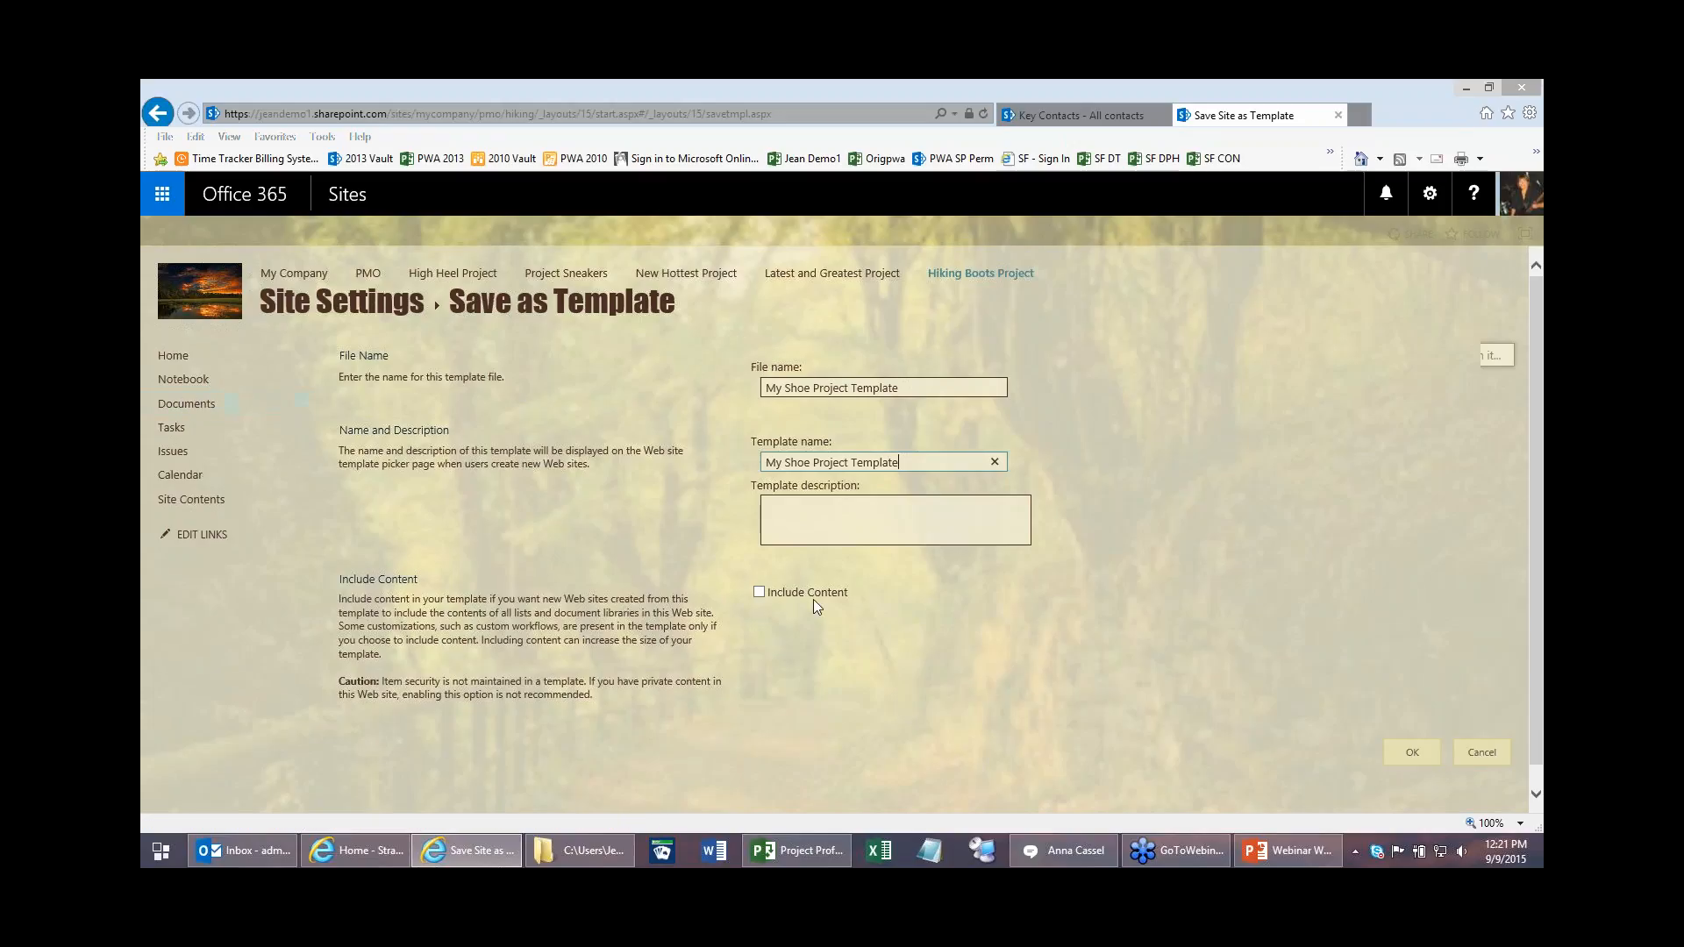
click(759, 592)
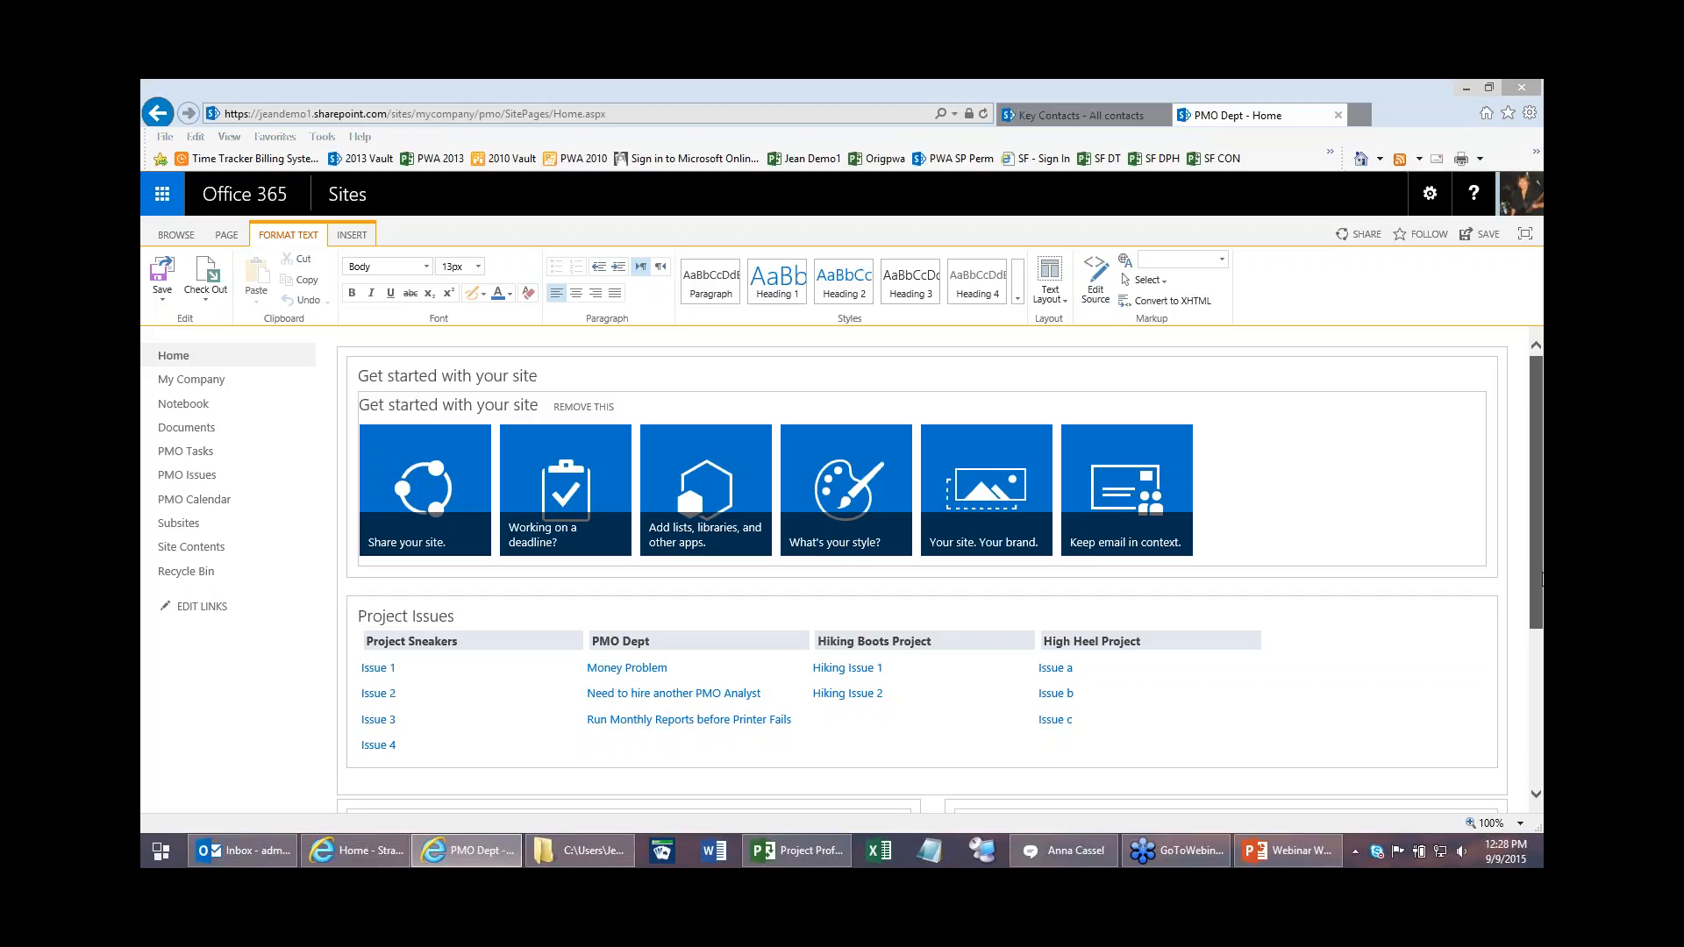
Step: Open the Project Issues web part on the PMO Dept home page for editing and expand its Query settings
scroll(1541, 579, down, 1)
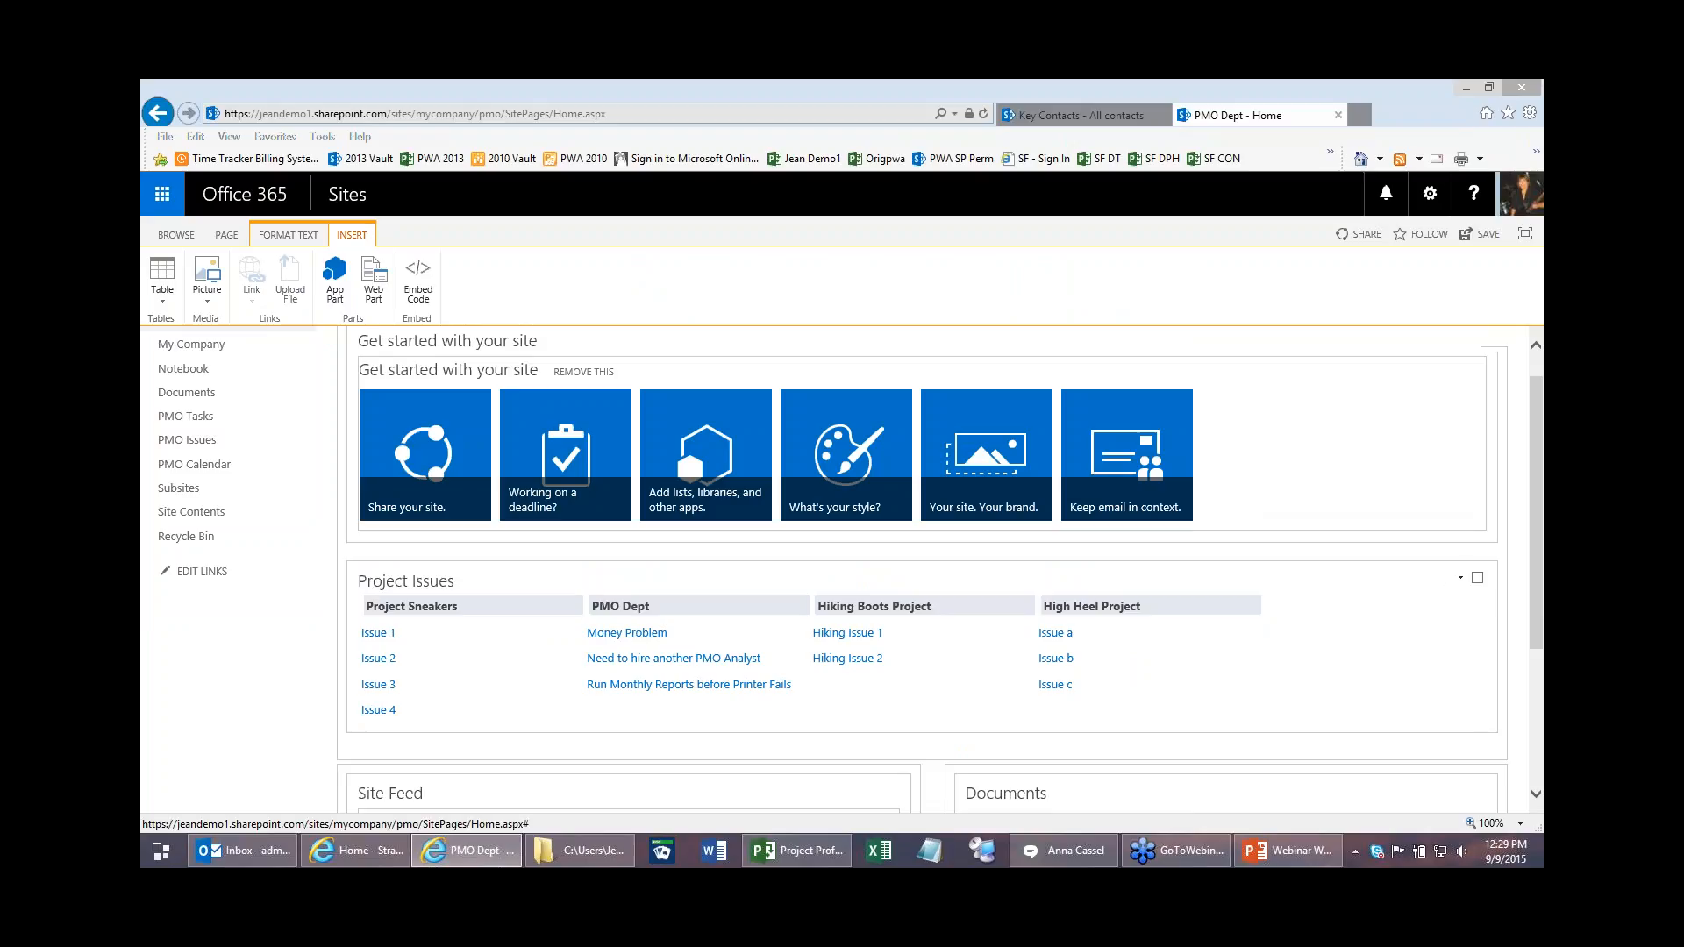
click(1461, 578)
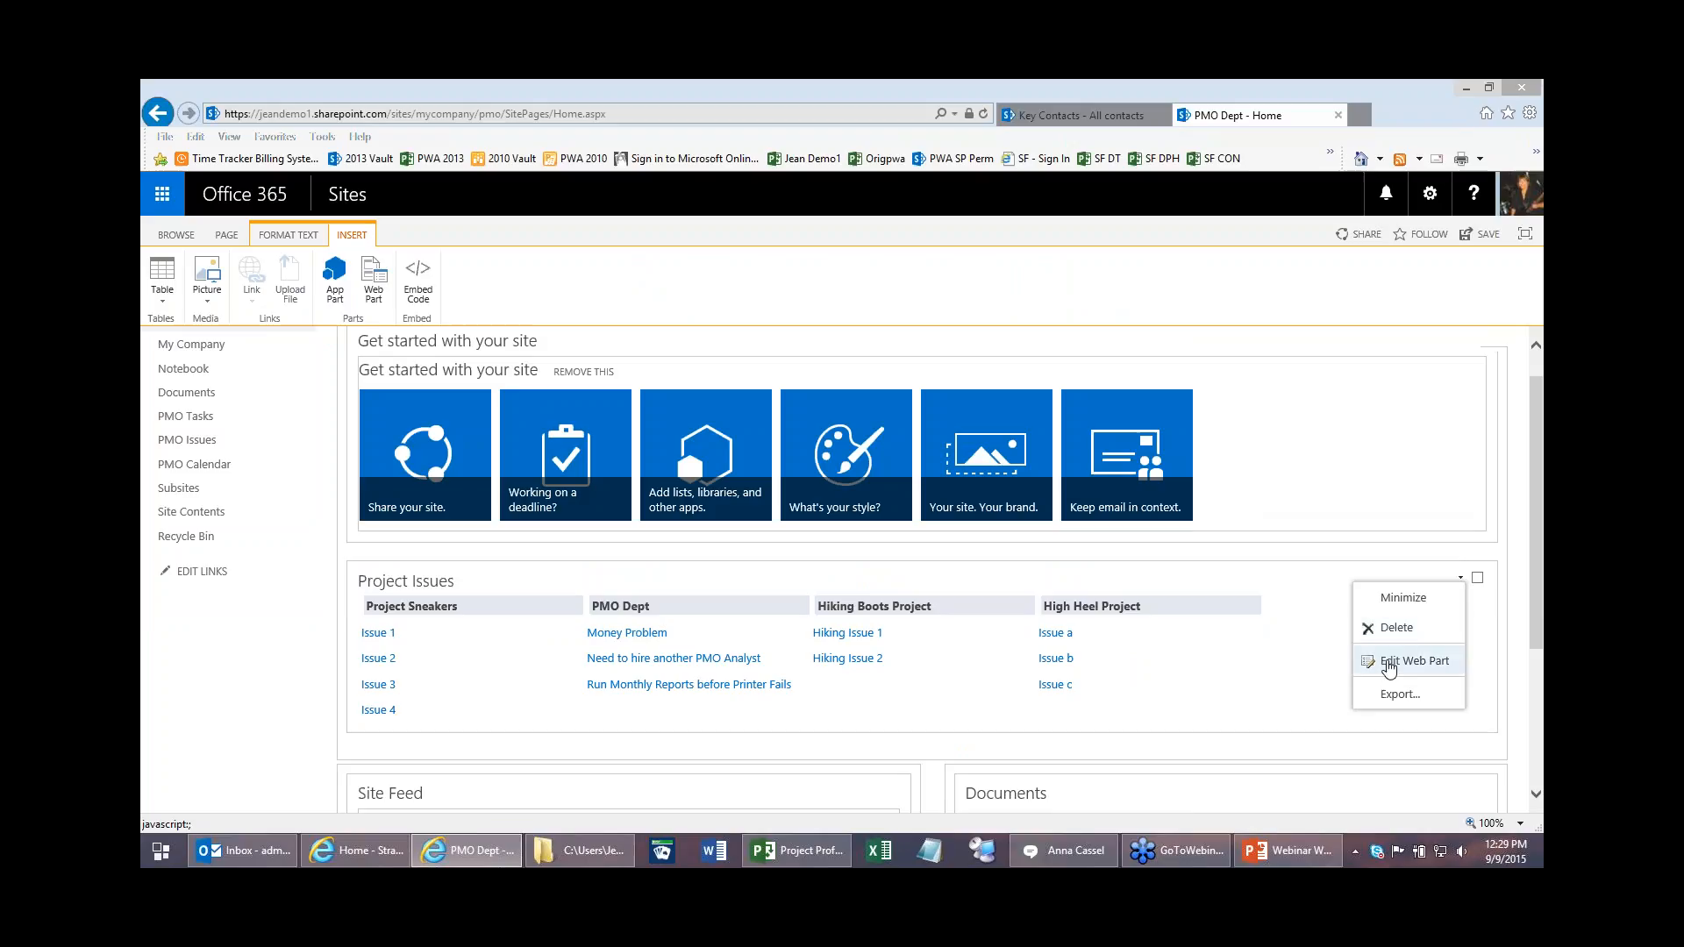
click(1389, 663)
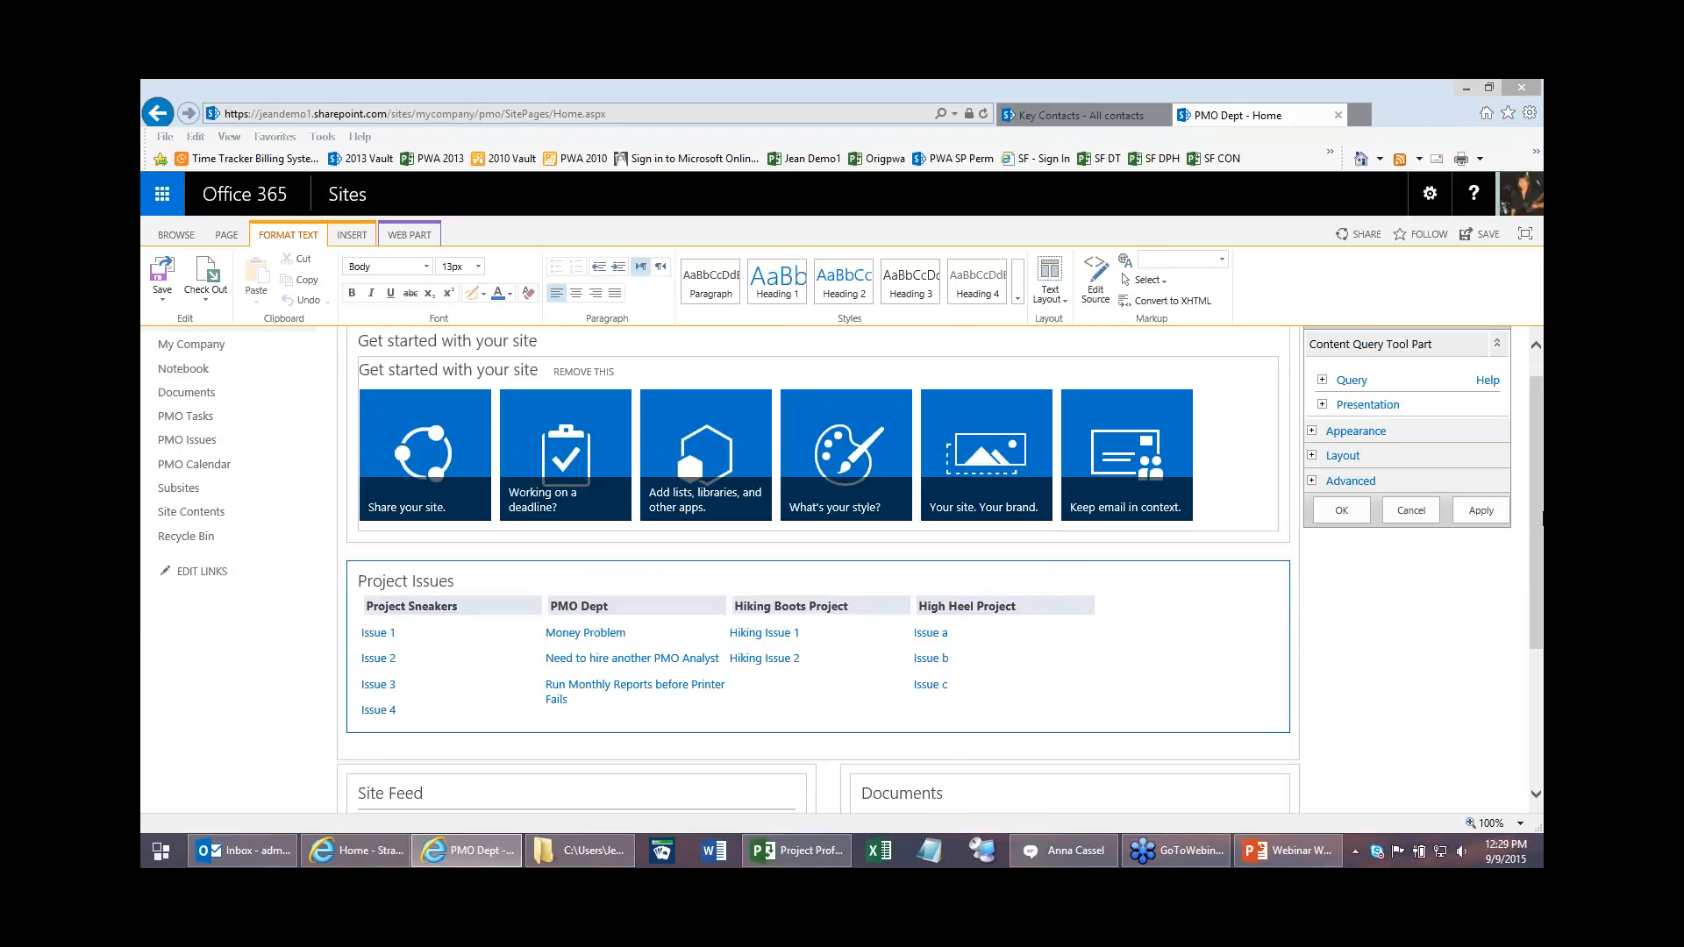
scroll(1537, 491, up, 1)
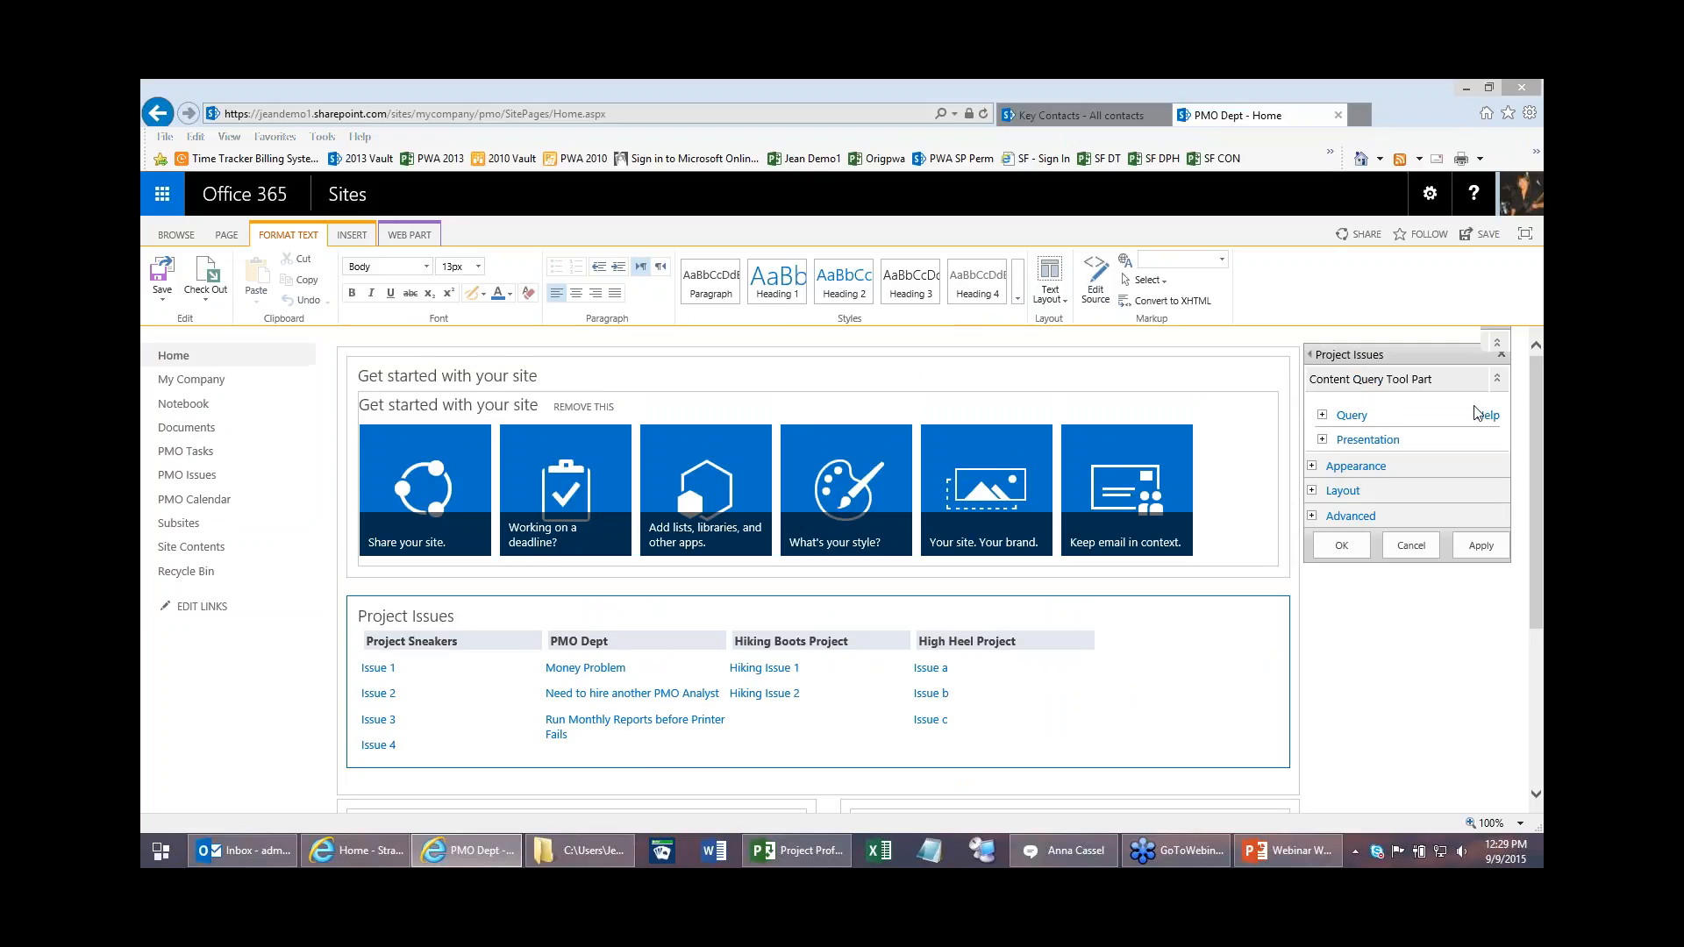
click(1323, 415)
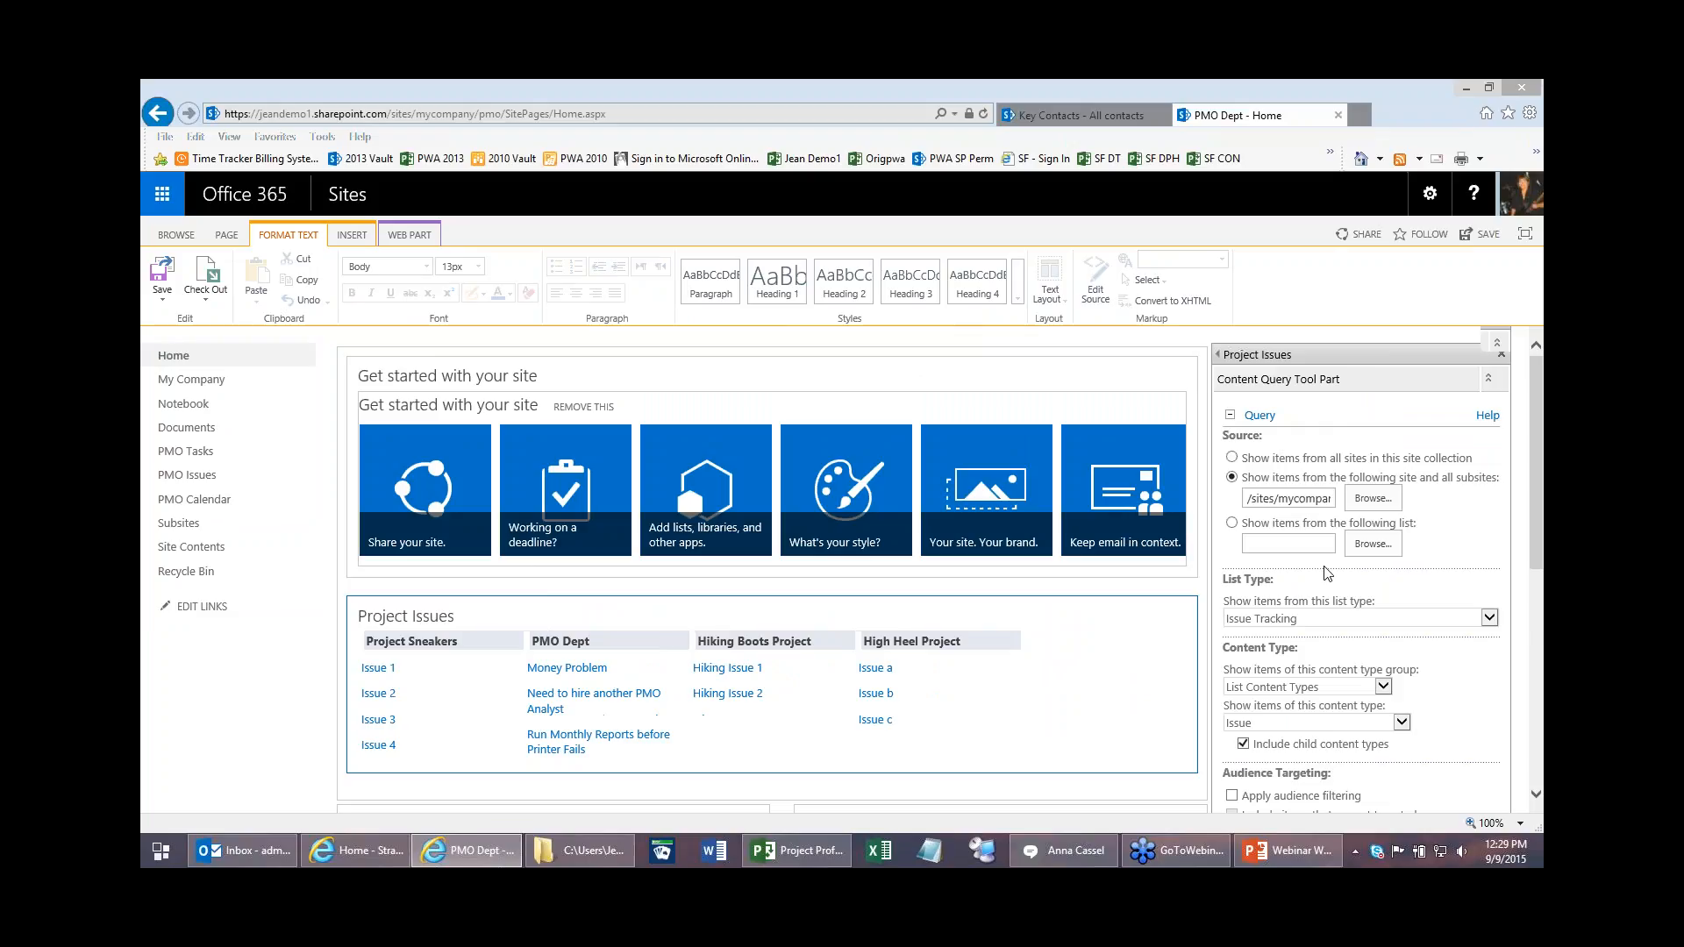
Step: Examine the source sites and list types that the Project Issues query can draw its items from
click(1373, 499)
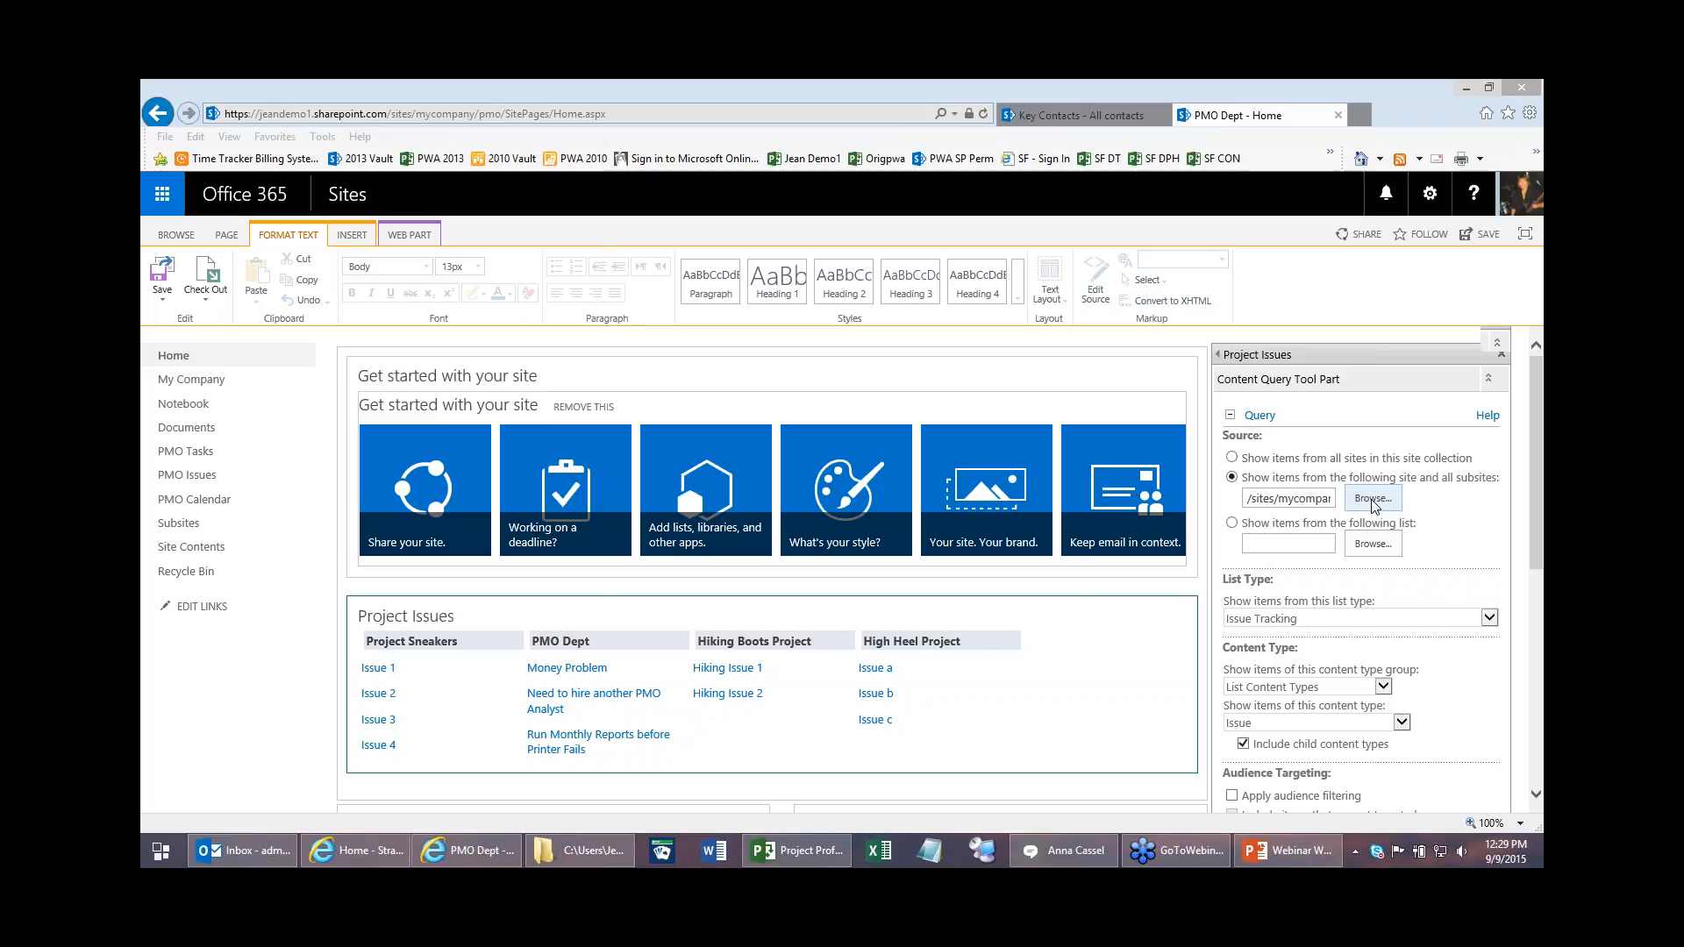
click(697, 333)
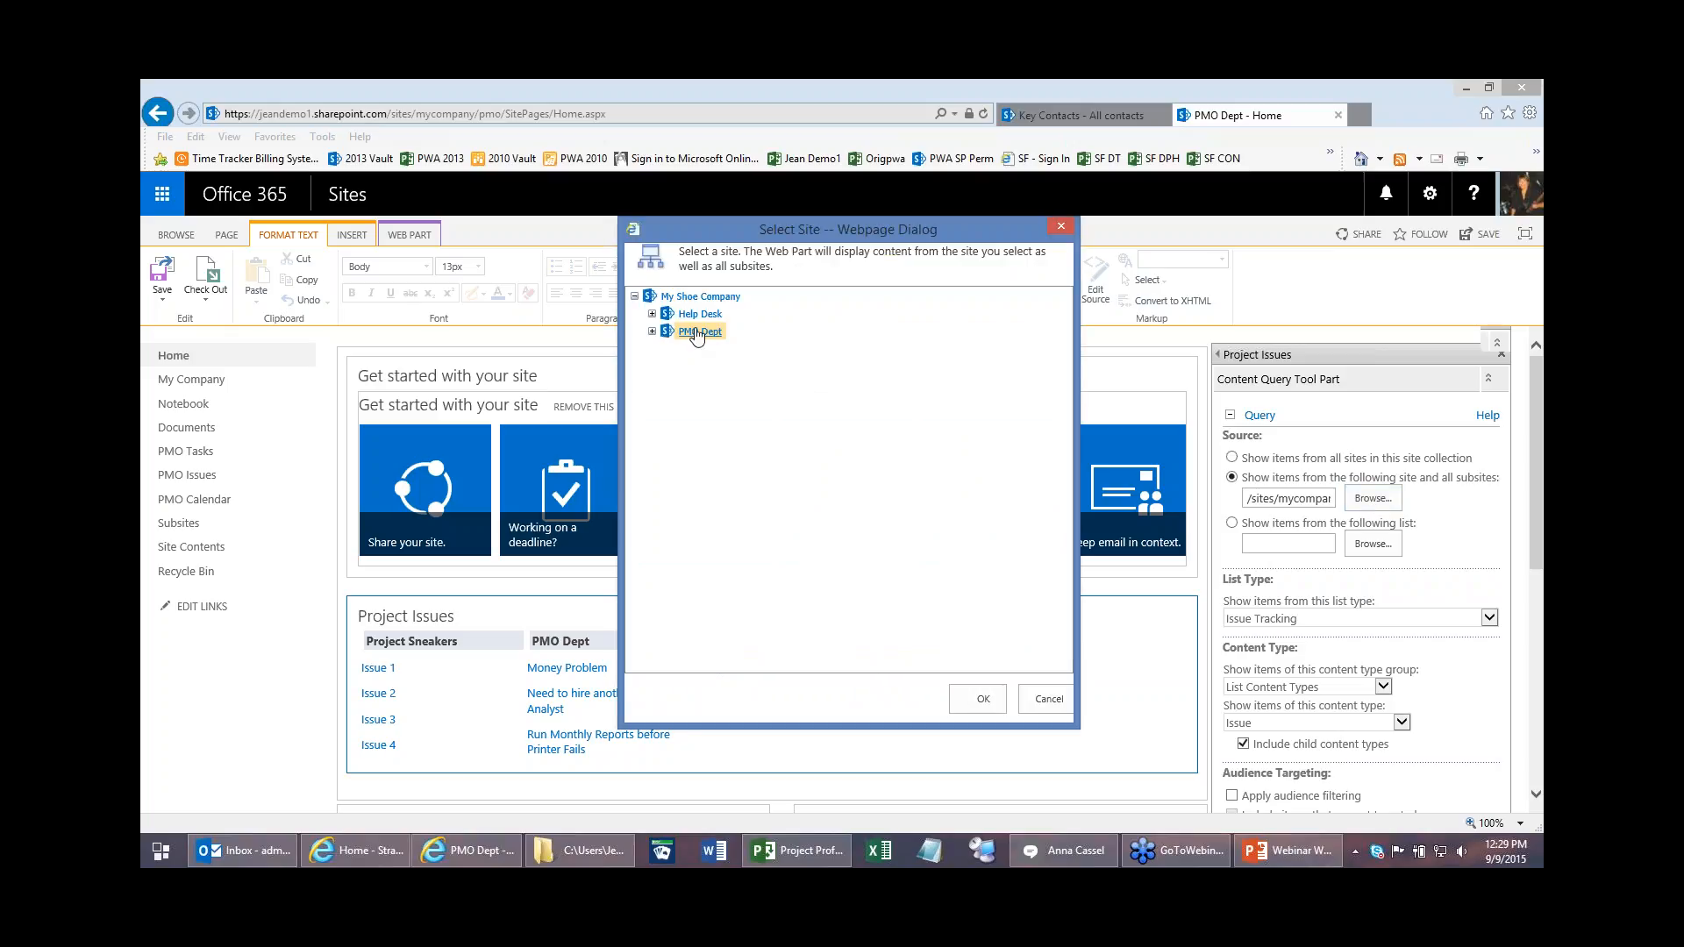
click(1049, 700)
scroll(1476, 507, down, 2)
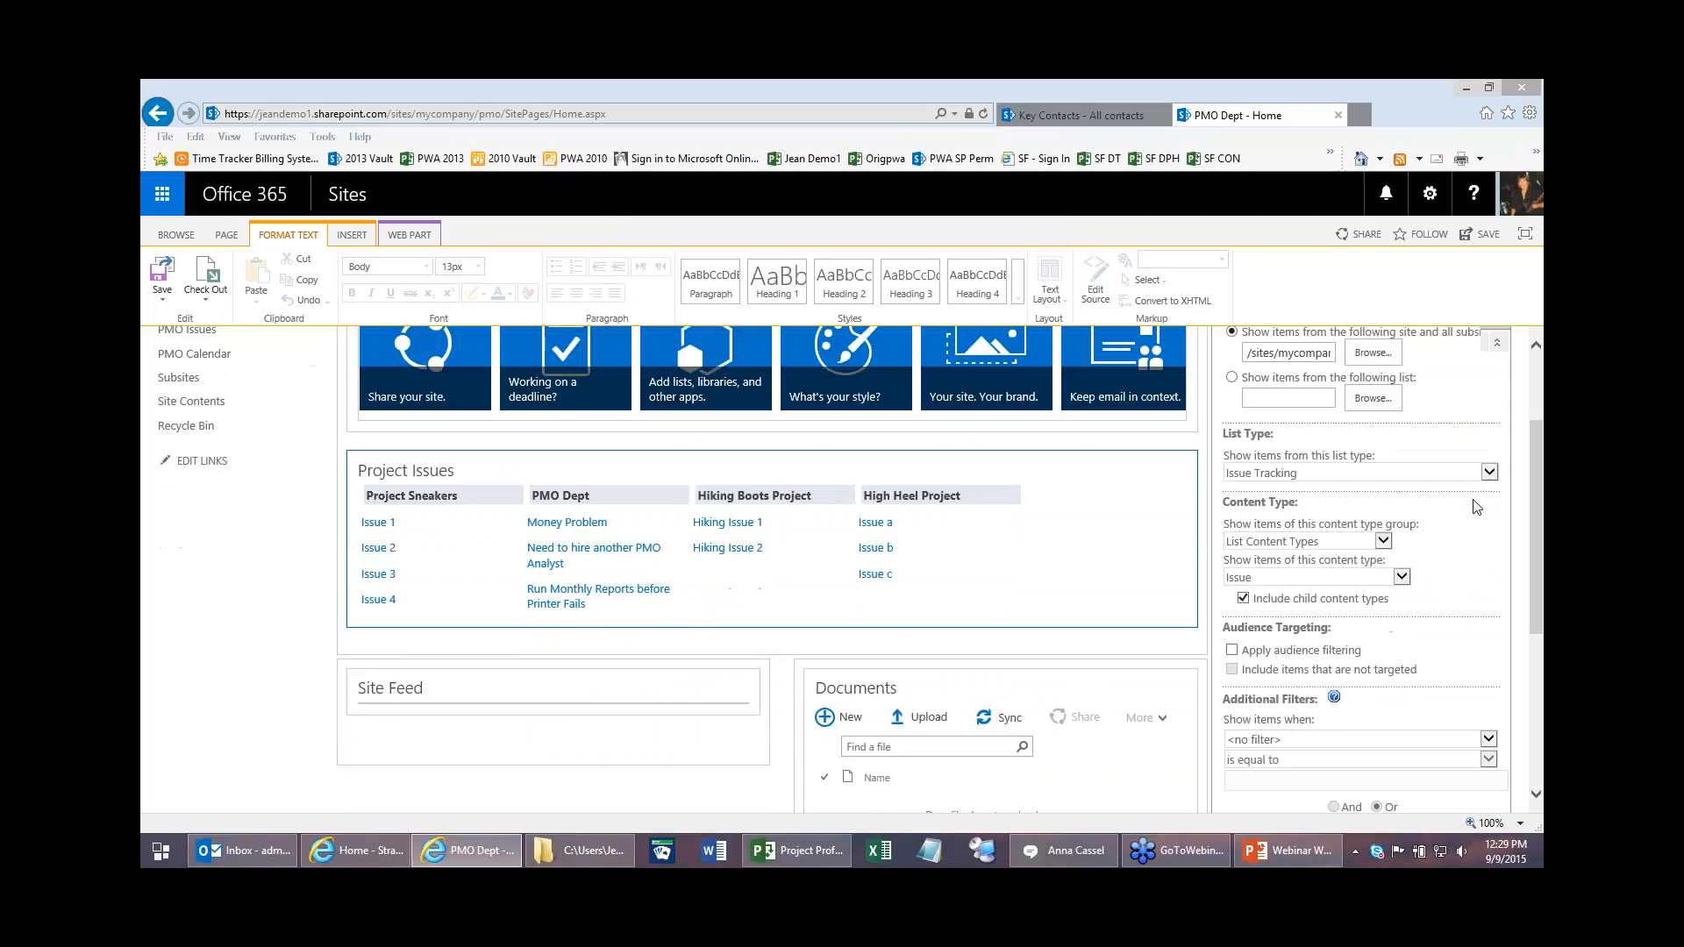
click(1489, 473)
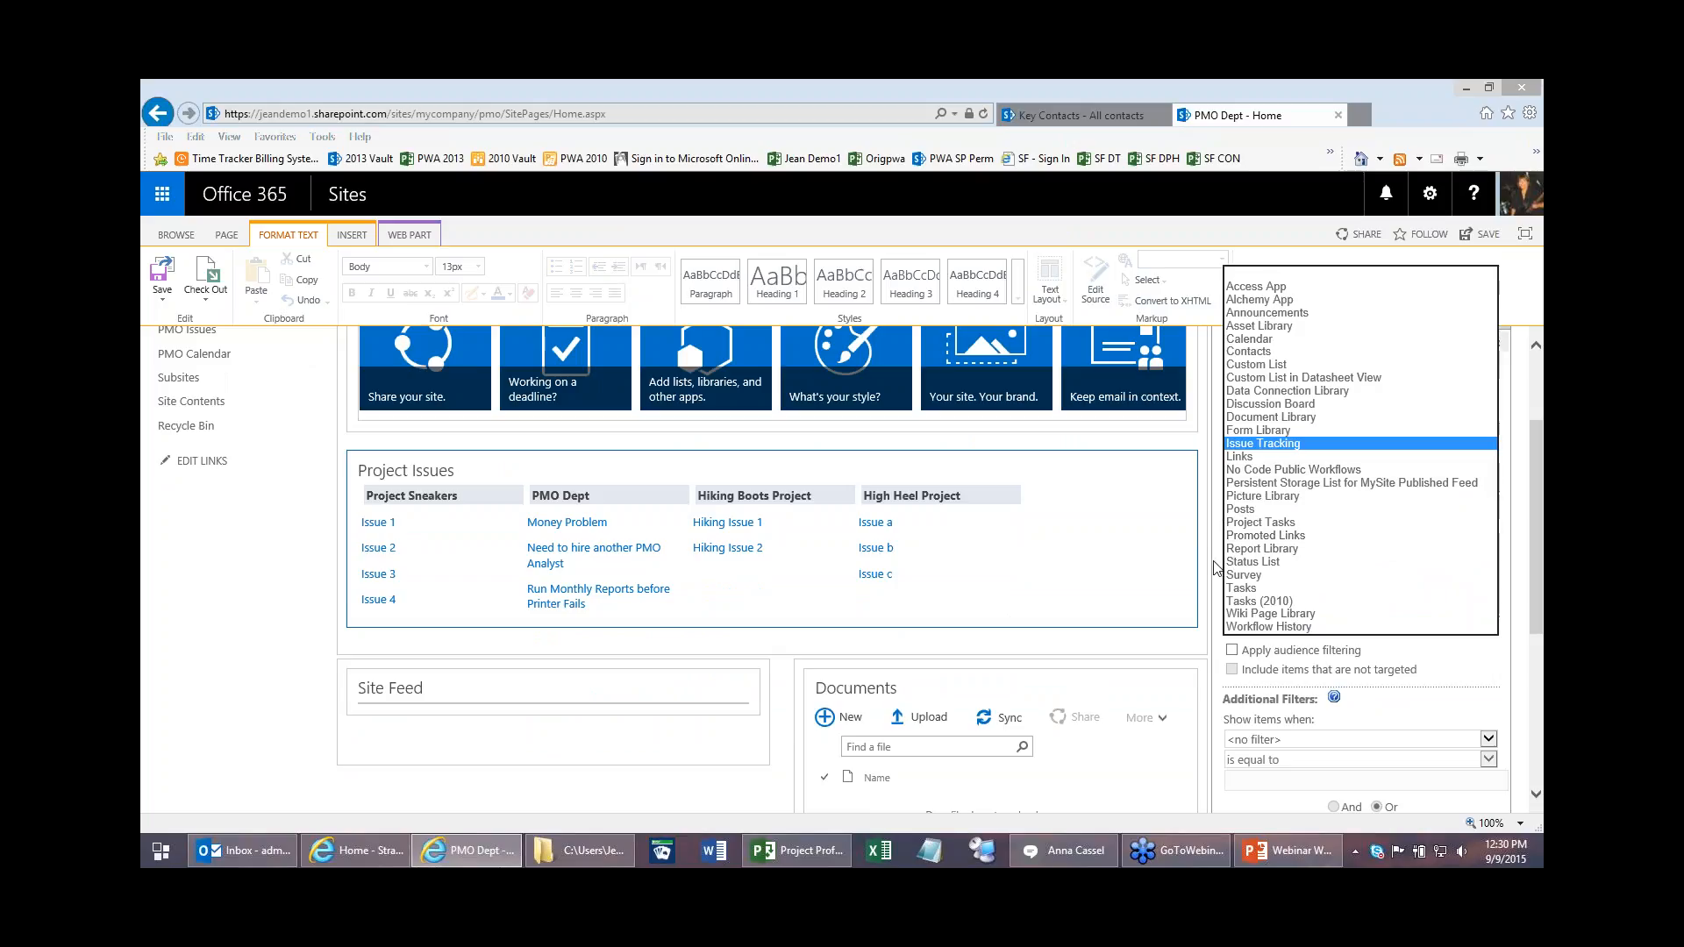
click(1263, 443)
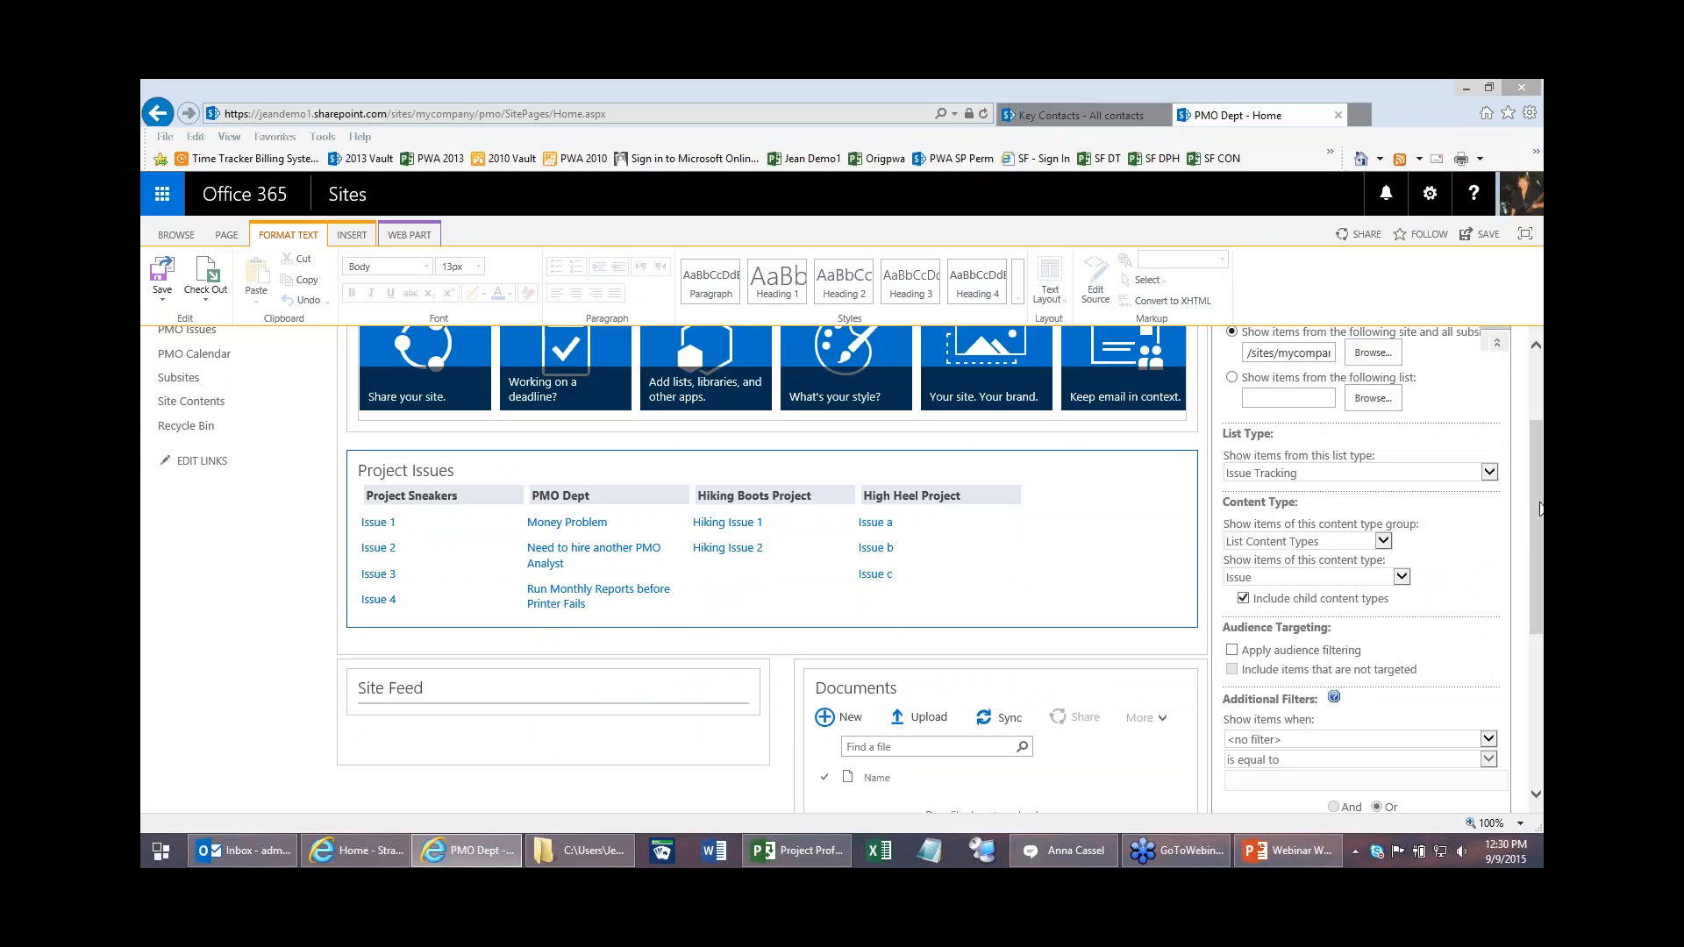
Step: Set the Project Issues web part's number of columns to 1 in its Presentation settings and apply the change
scroll(1539, 509, down, 5)
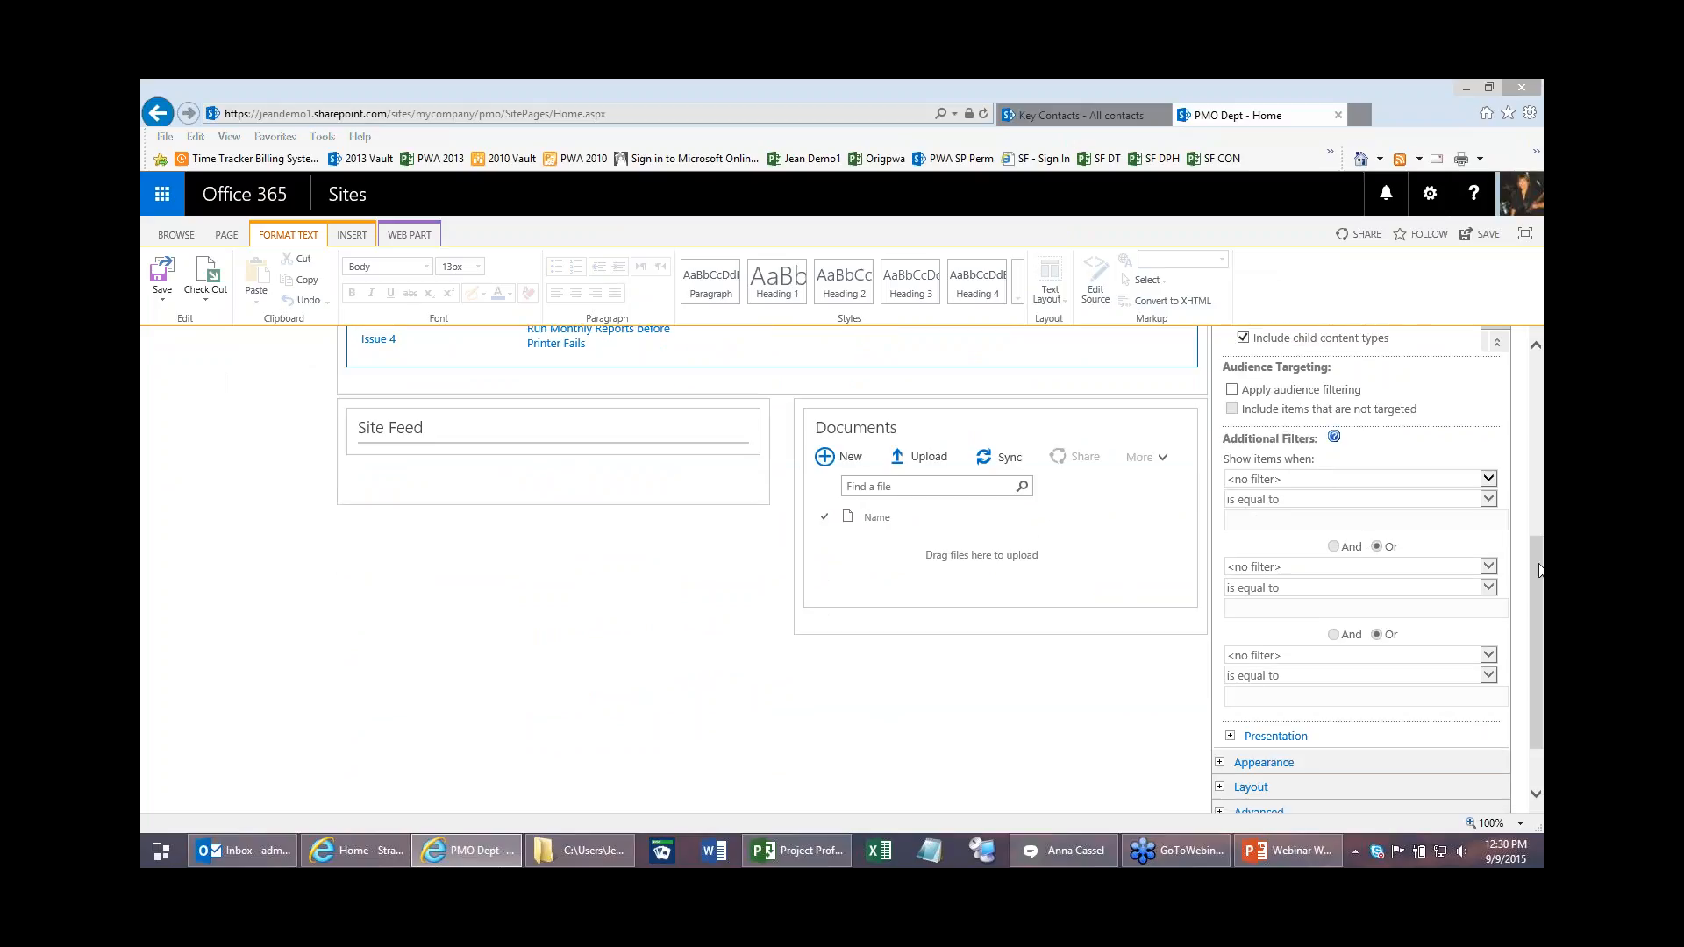
drag(1539, 570, 1539, 606)
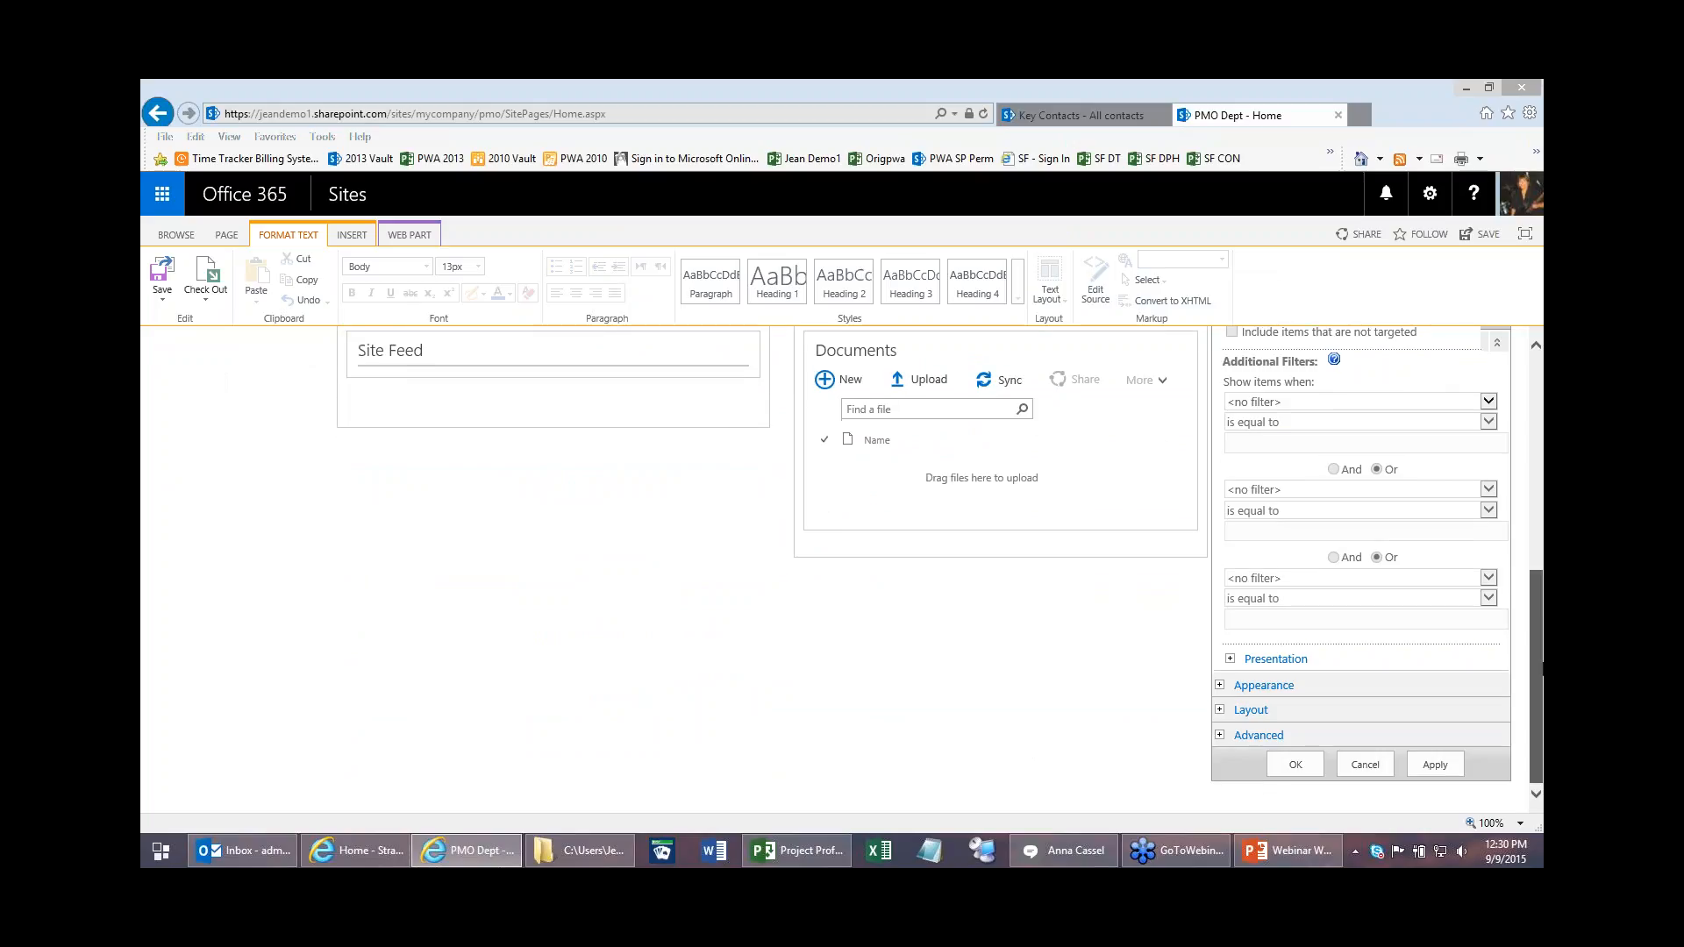
click(1229, 660)
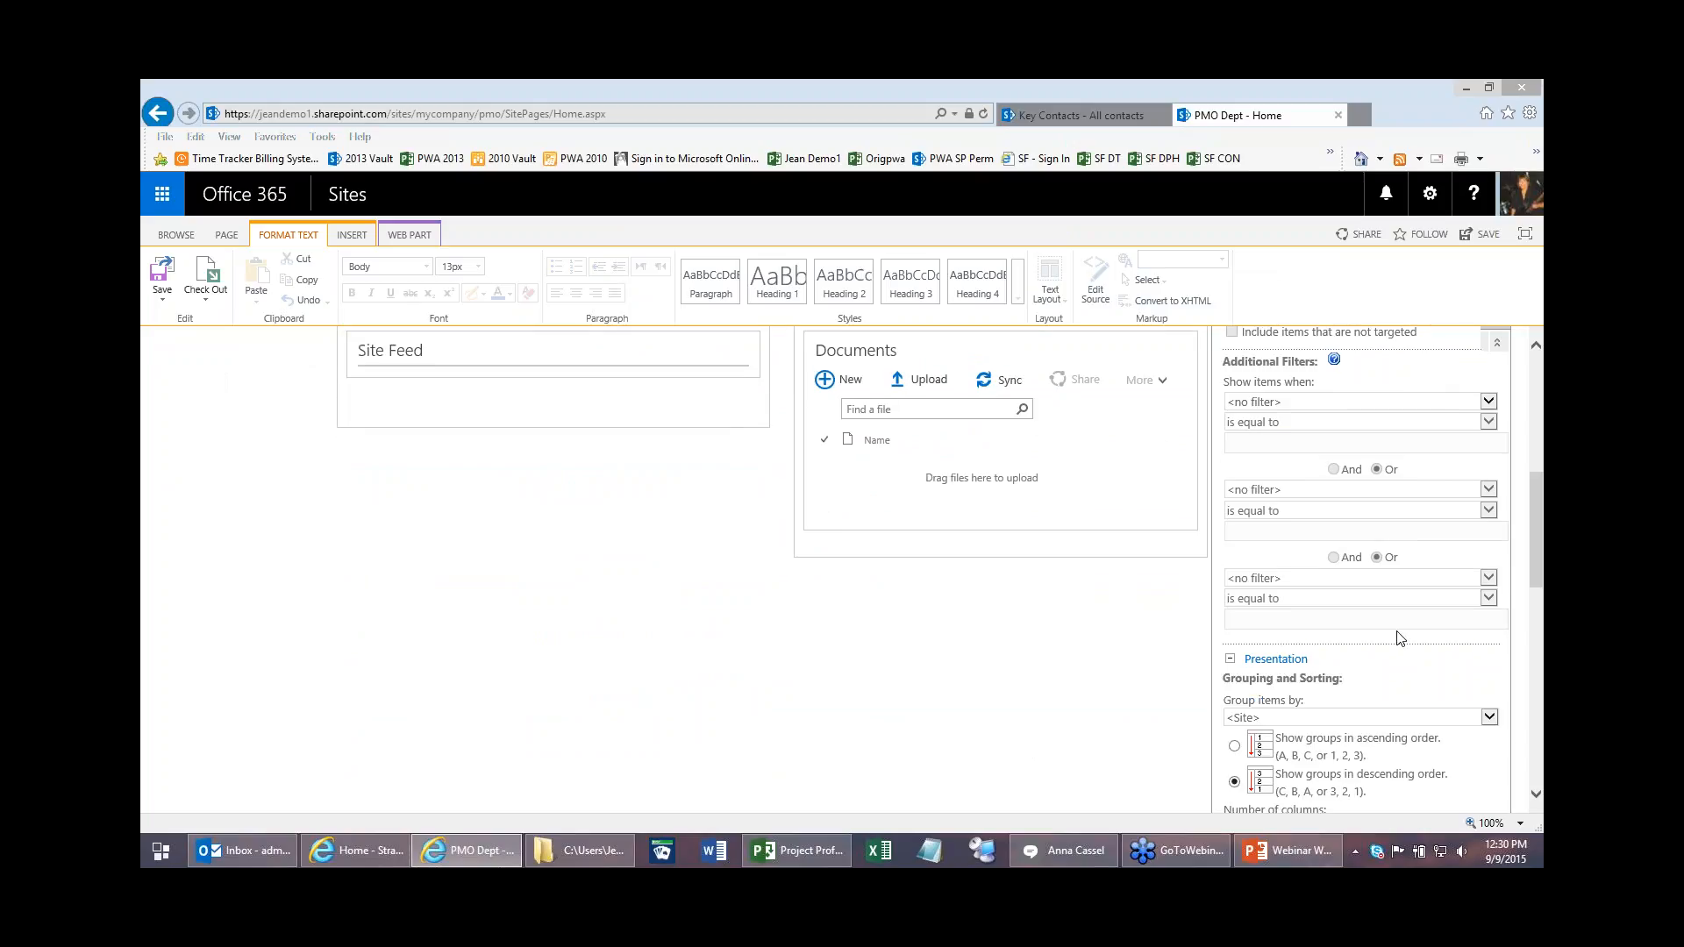
scroll(1401, 640, down, 3)
scroll(1406, 643, down, 1)
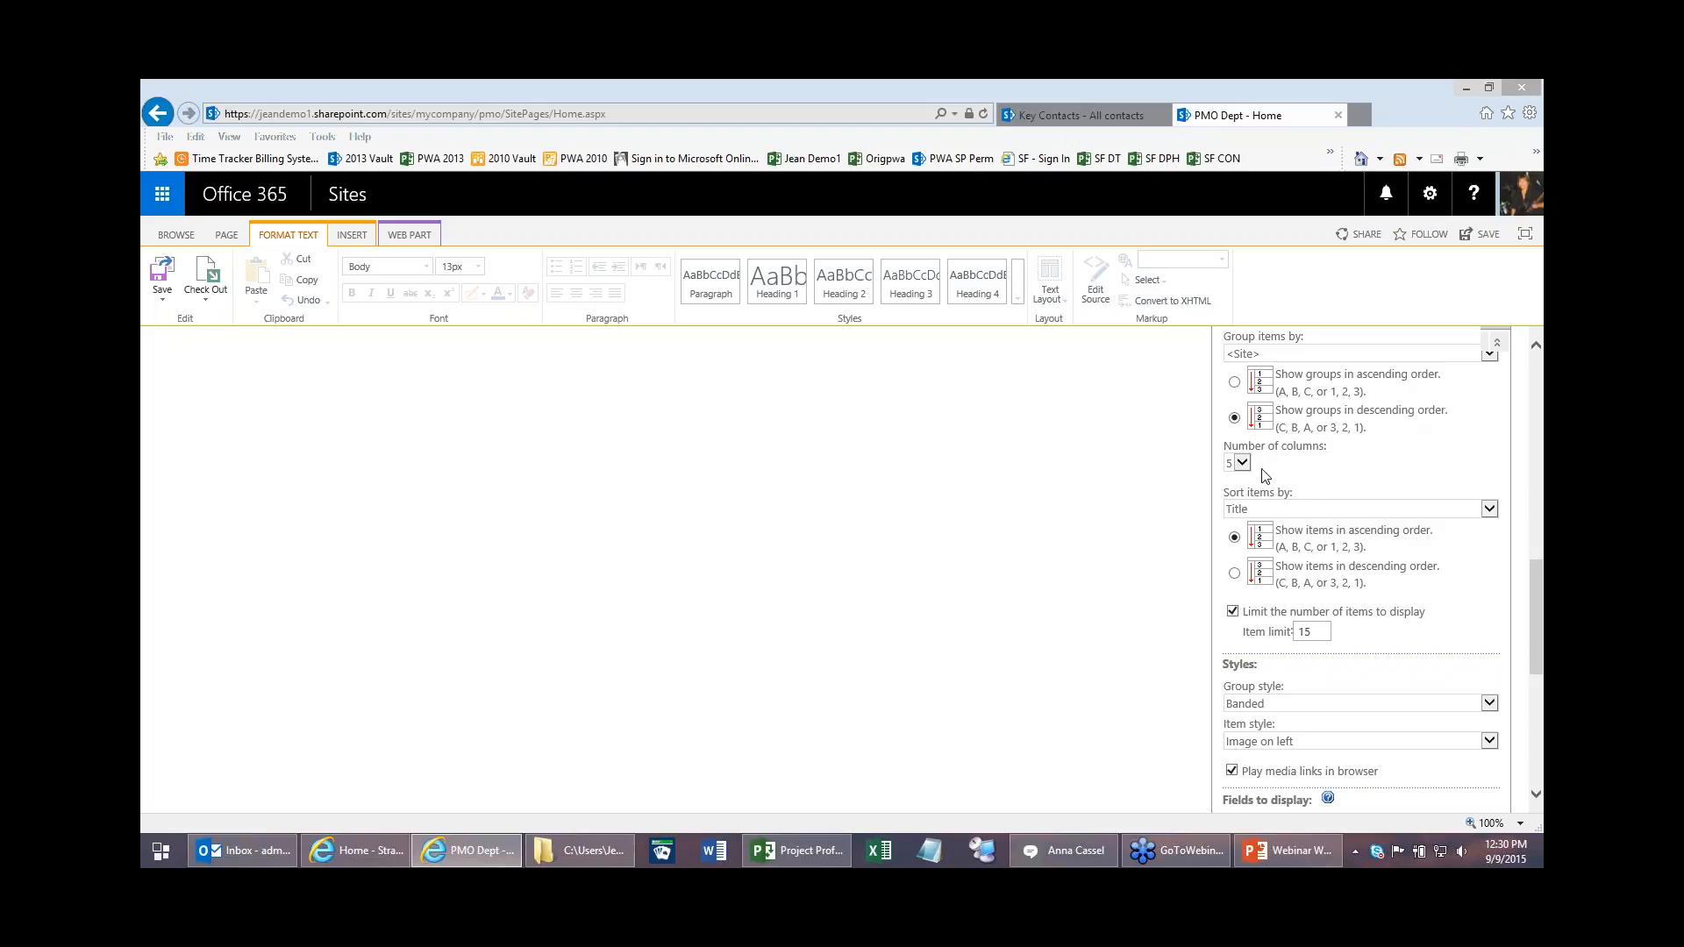
scroll(1266, 478, up, 3)
scroll(1263, 526, down, 1)
click(1242, 536)
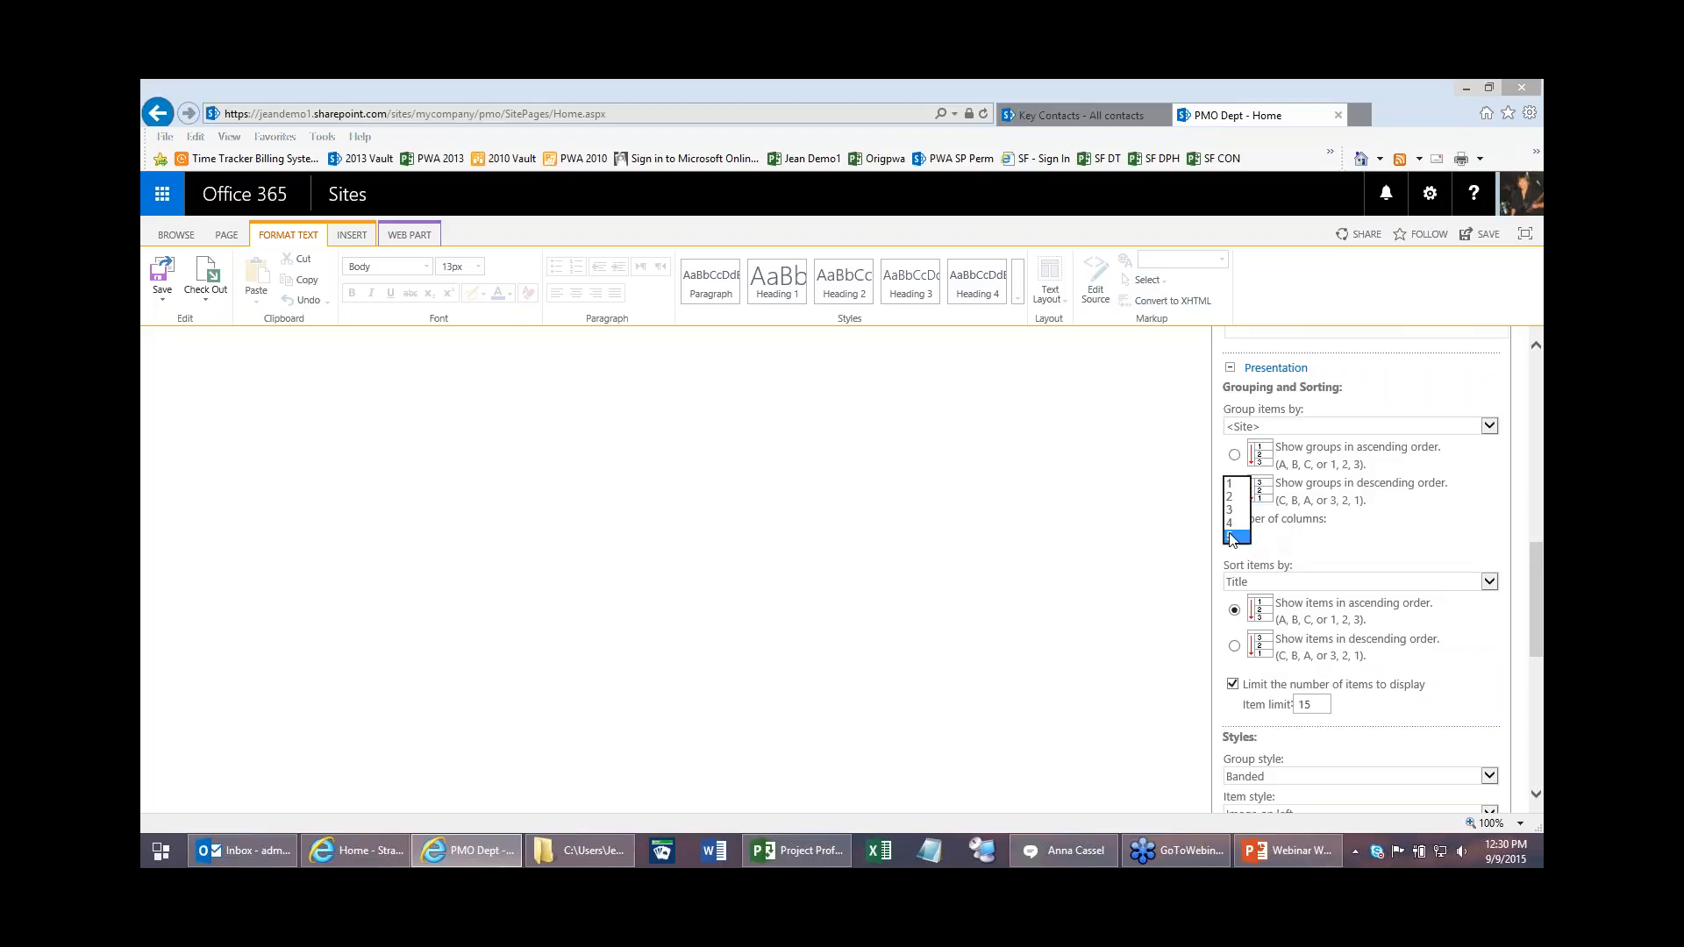
click(1230, 483)
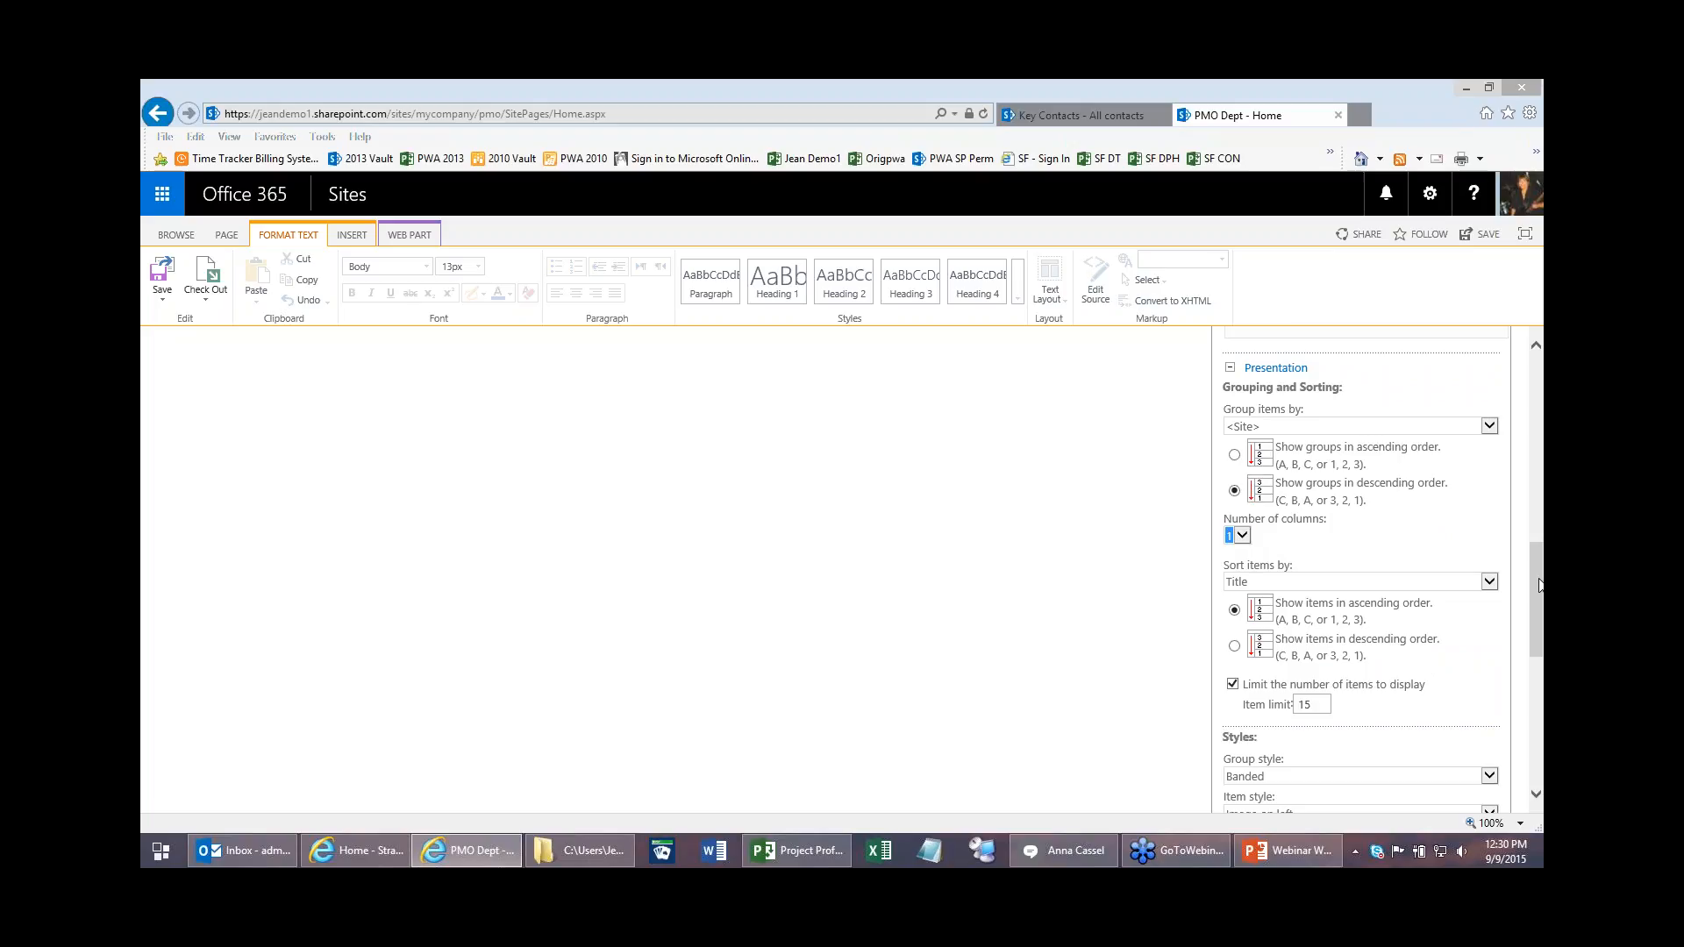
drag(1531, 575, 1527, 745)
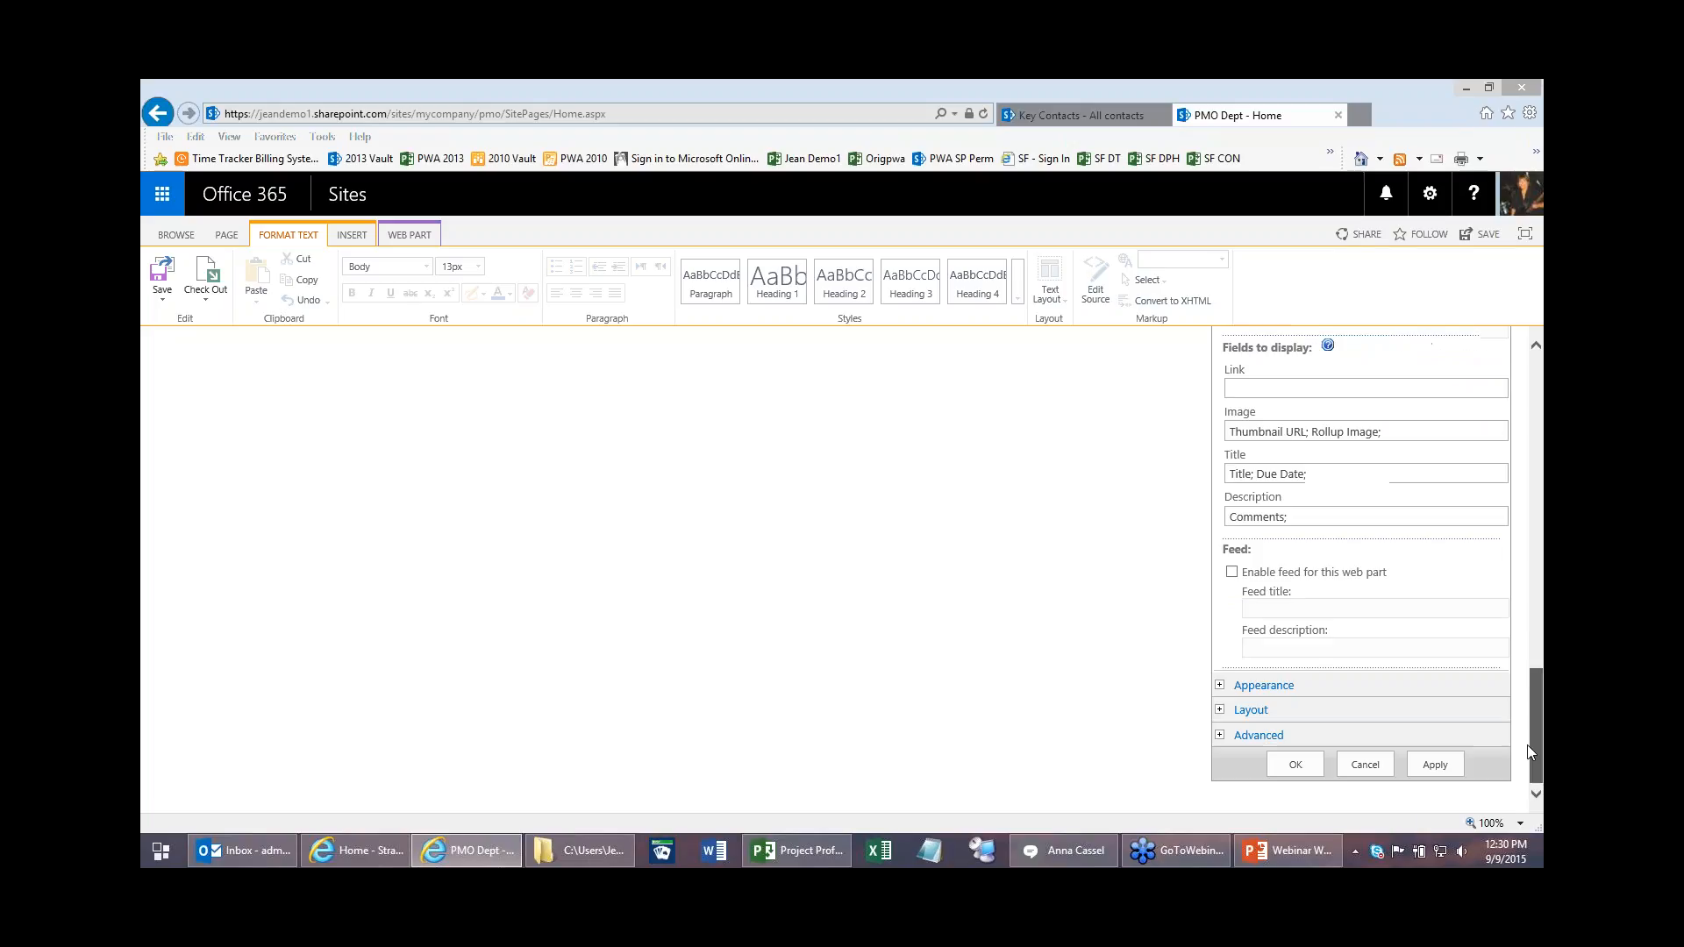
click(1433, 765)
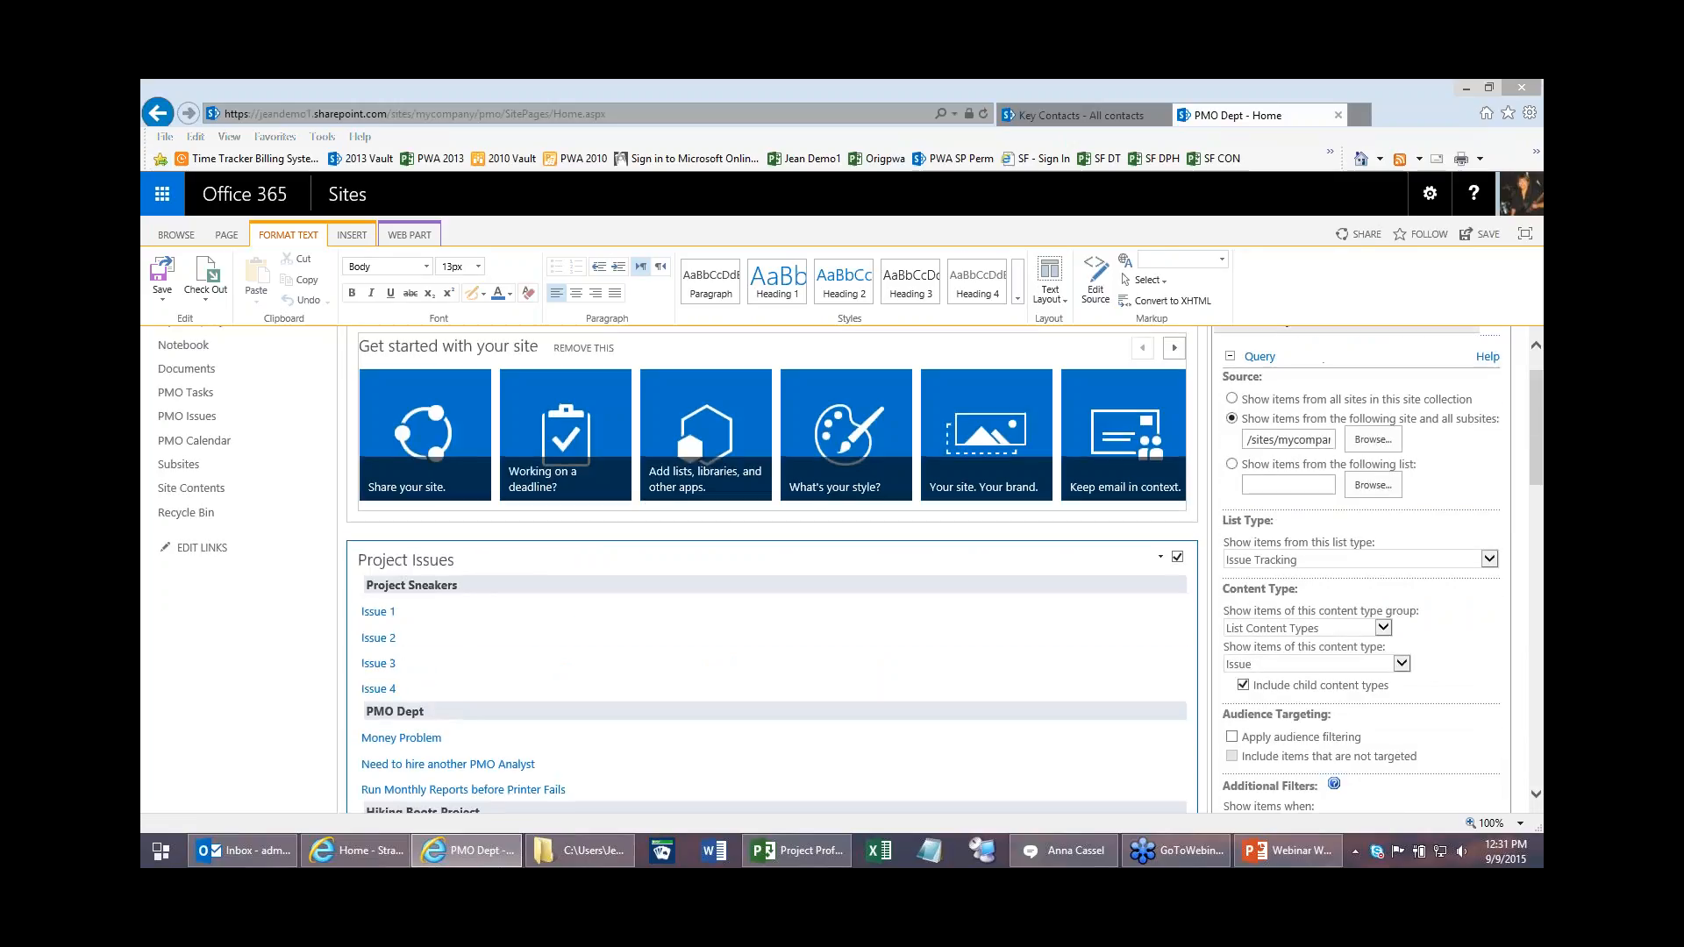
Step: Review the regrouped Project Issues list, accept the web part settings and save the PMO Dept home page
scroll(474, 676, down, 3)
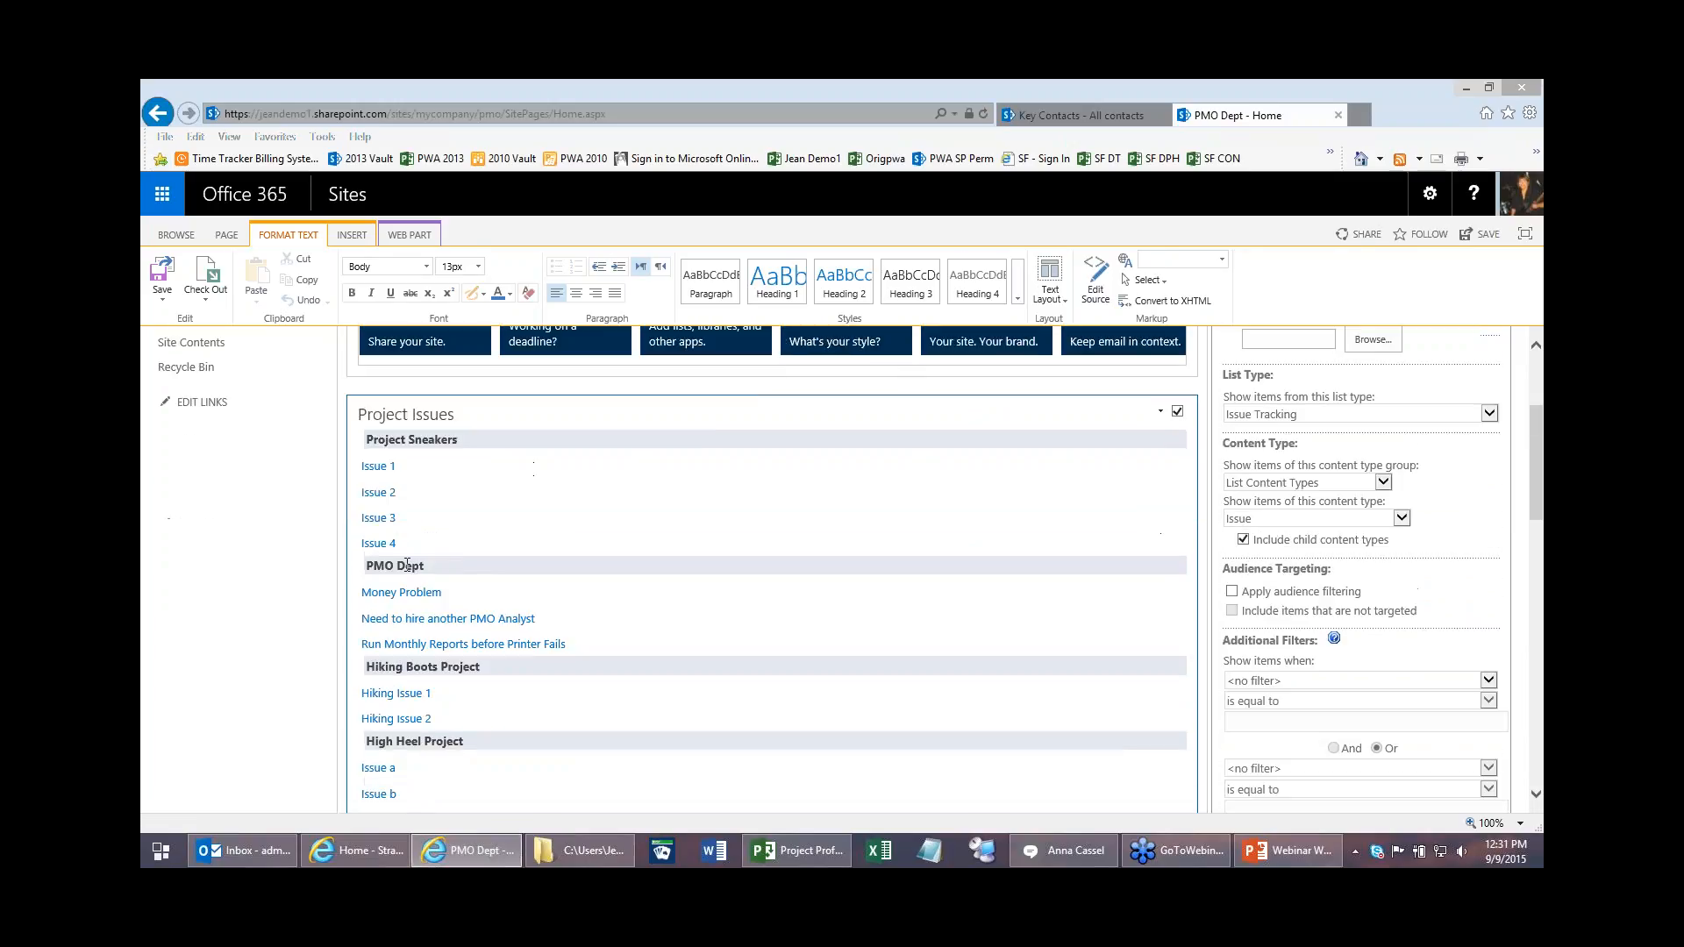
scroll(486, 568, down, 3)
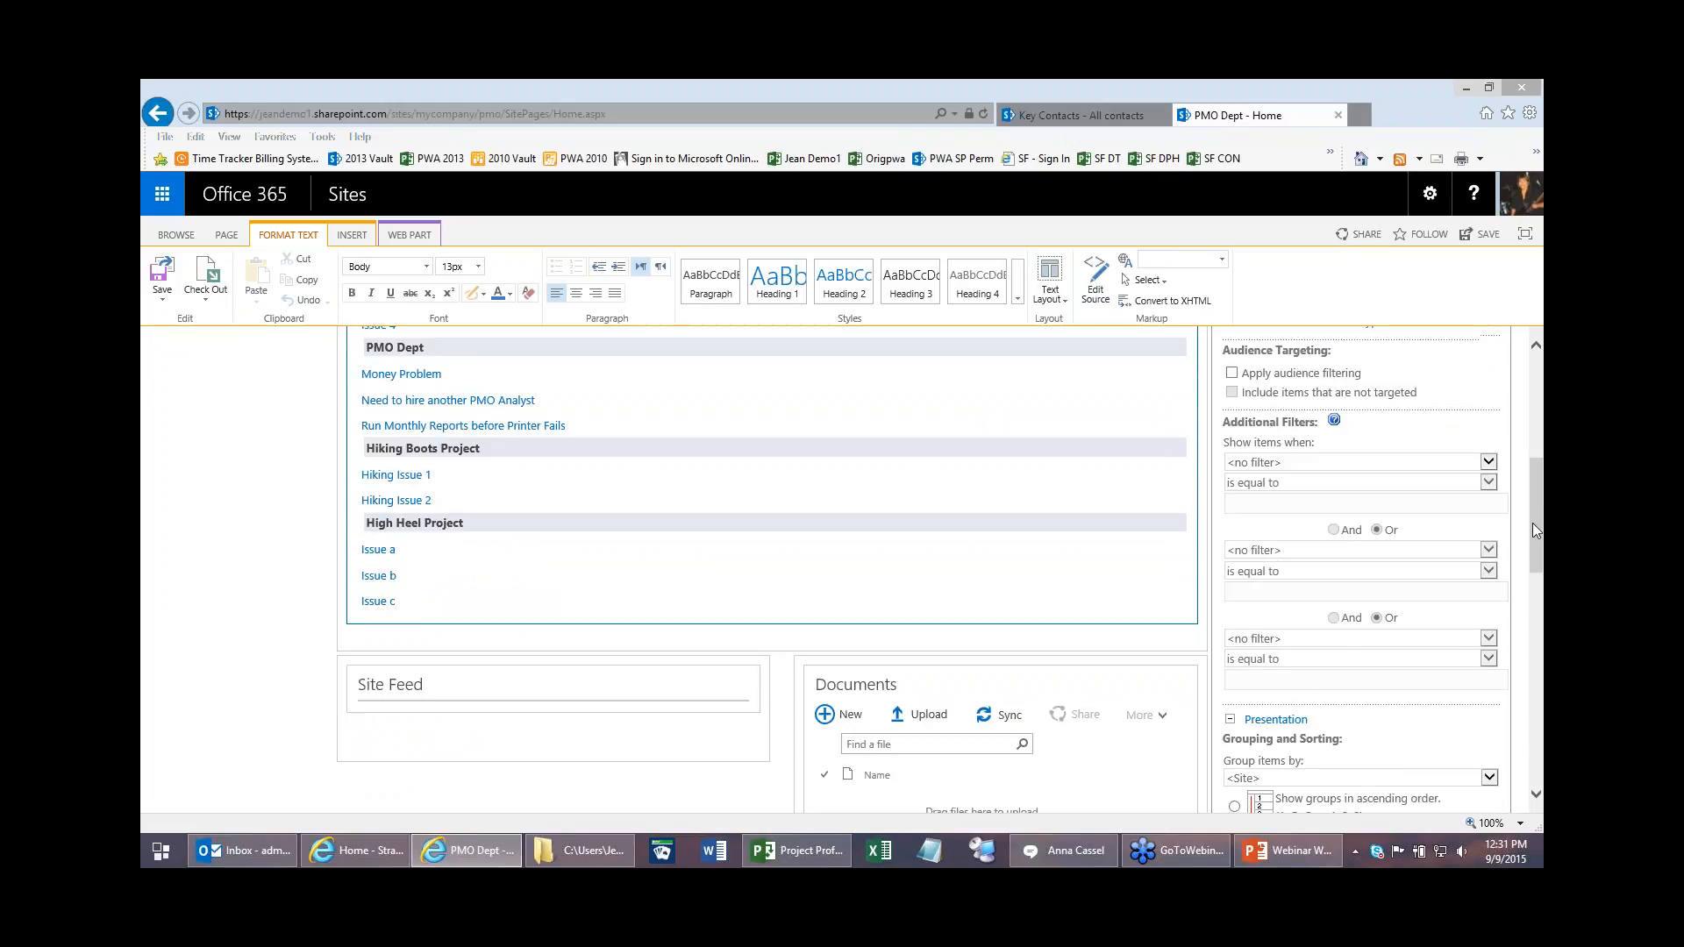
drag(1533, 524, 1534, 418)
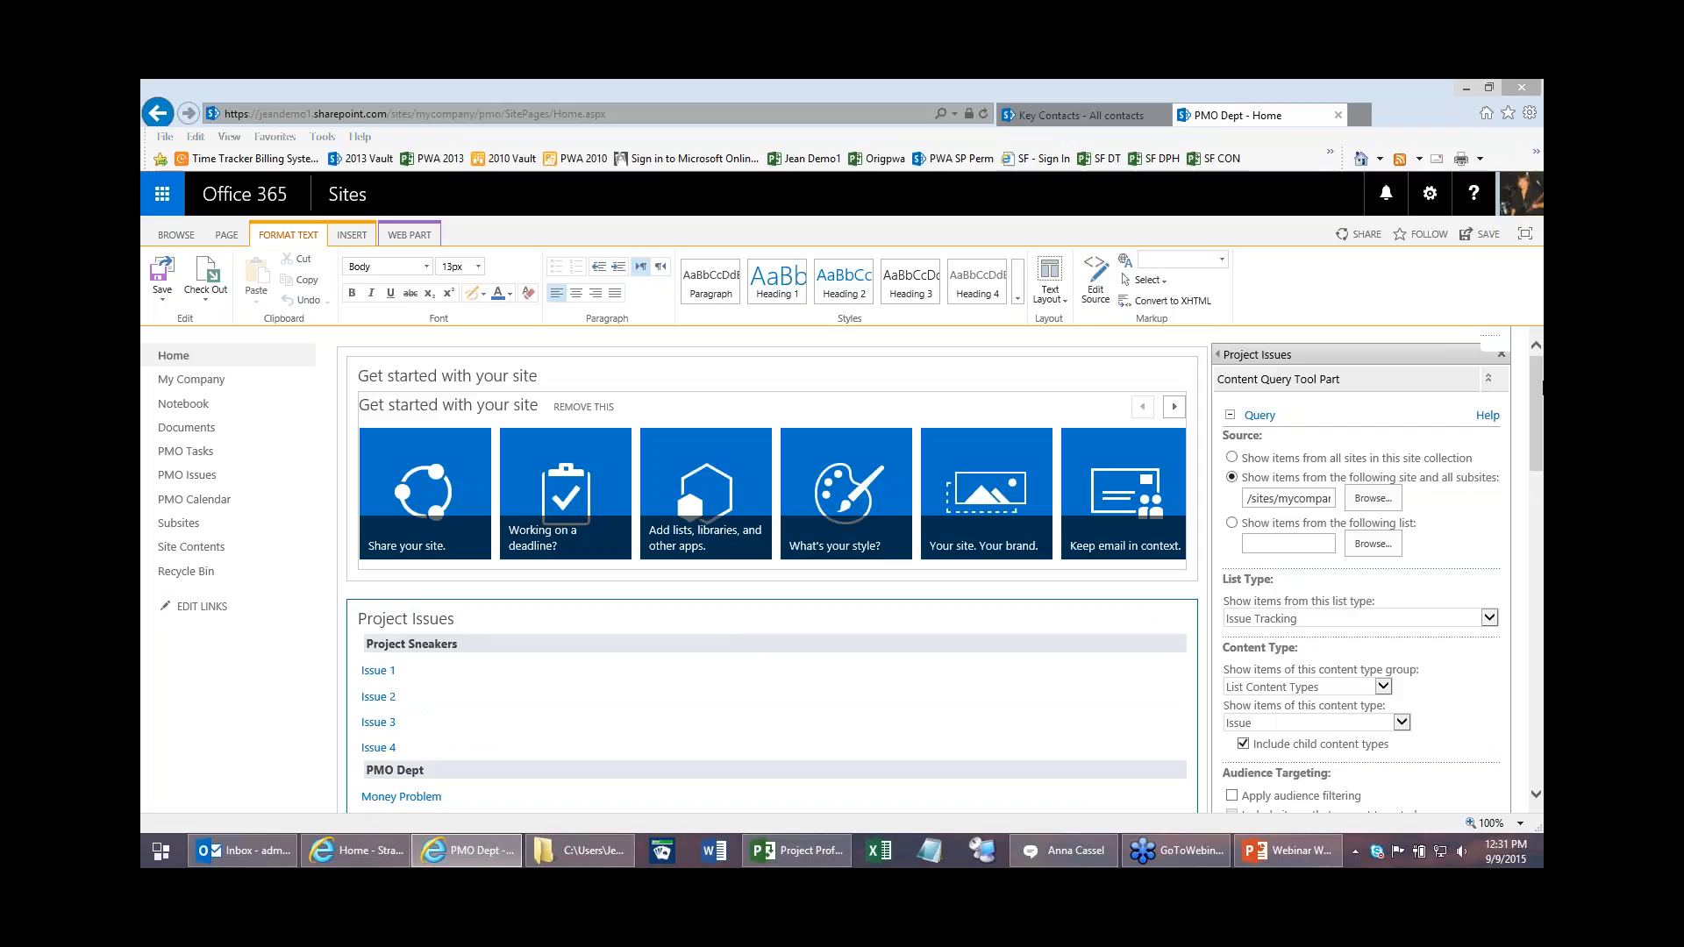
scroll(1359, 570, down, 15)
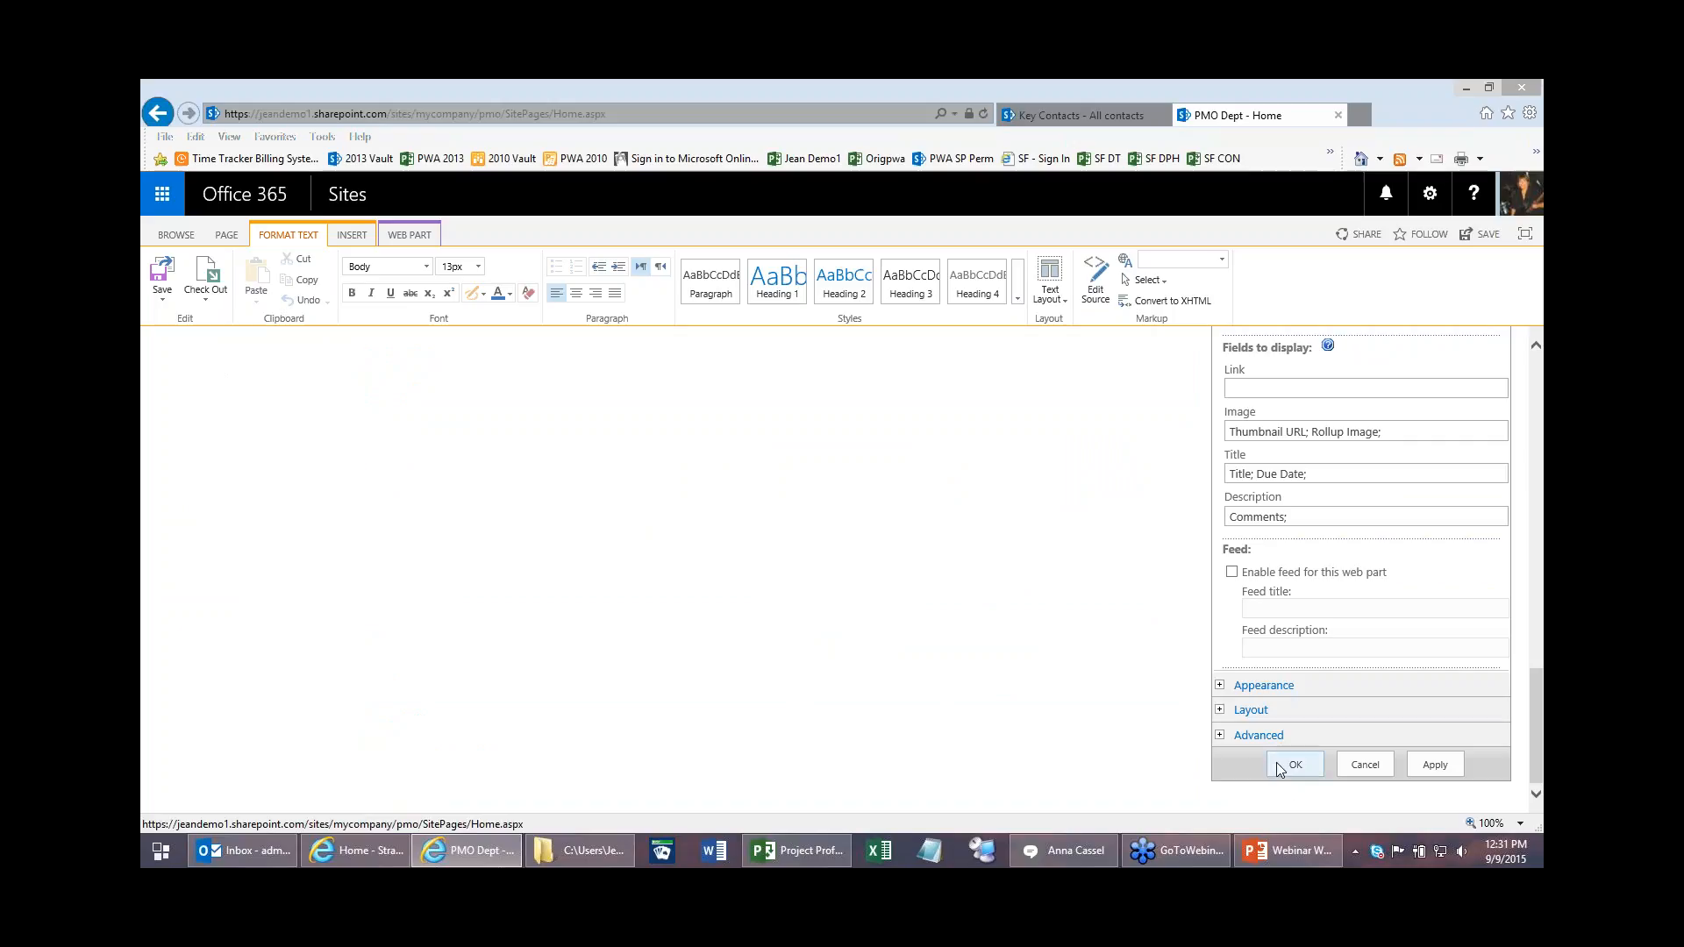
click(1280, 769)
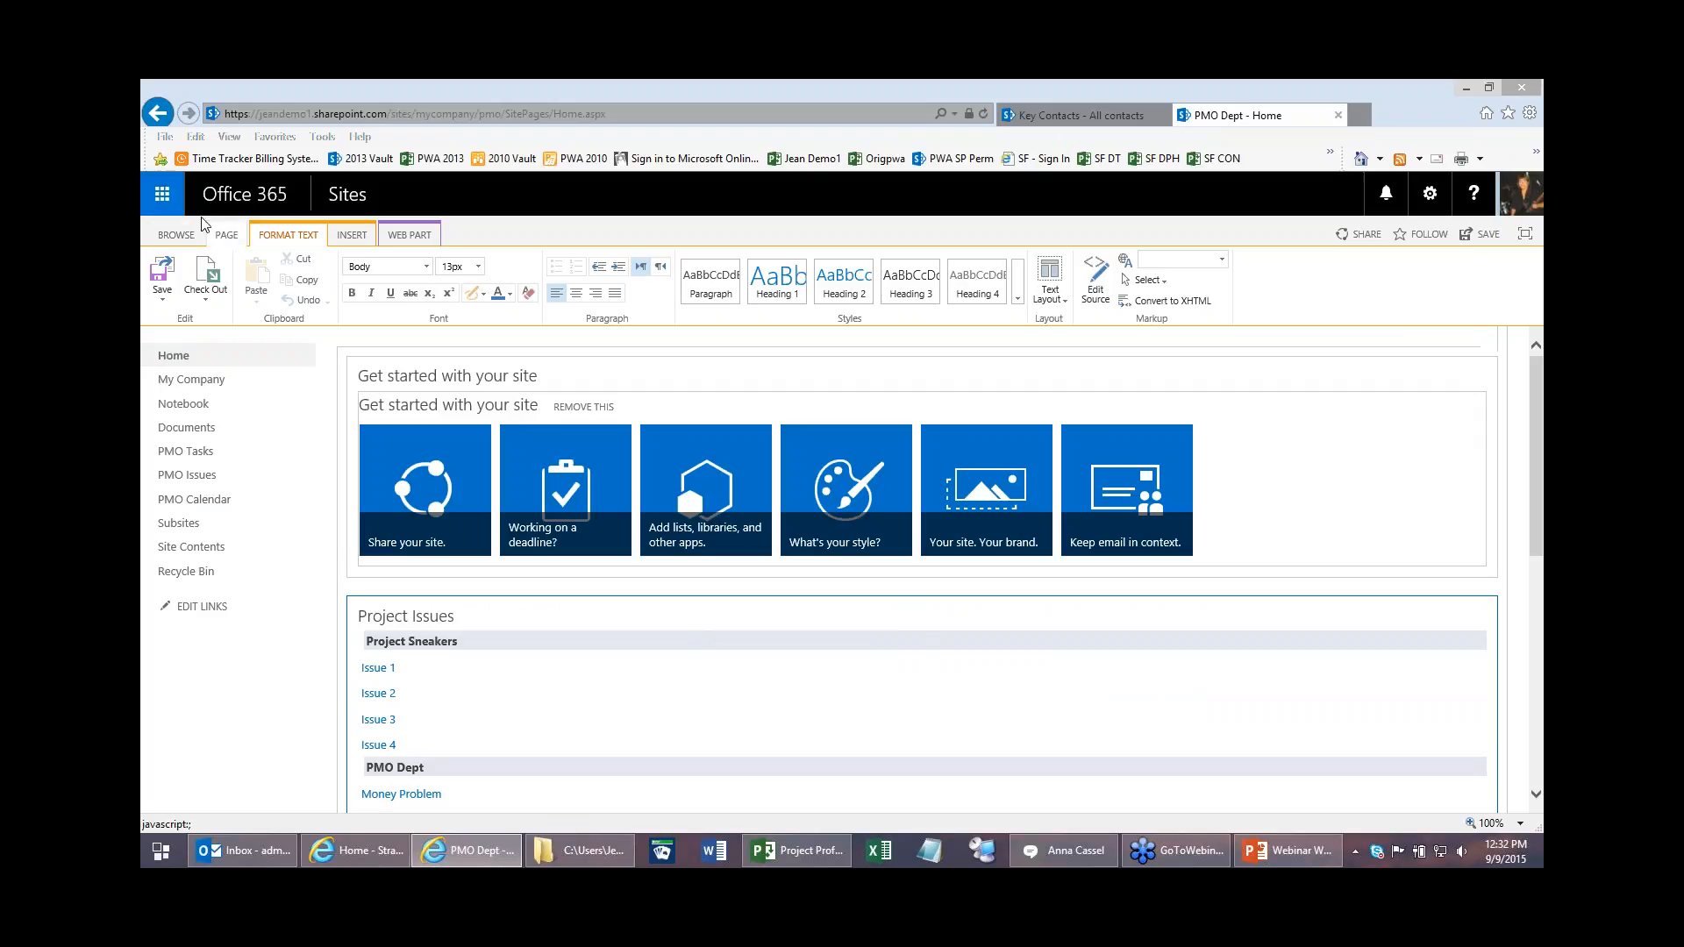
click(226, 235)
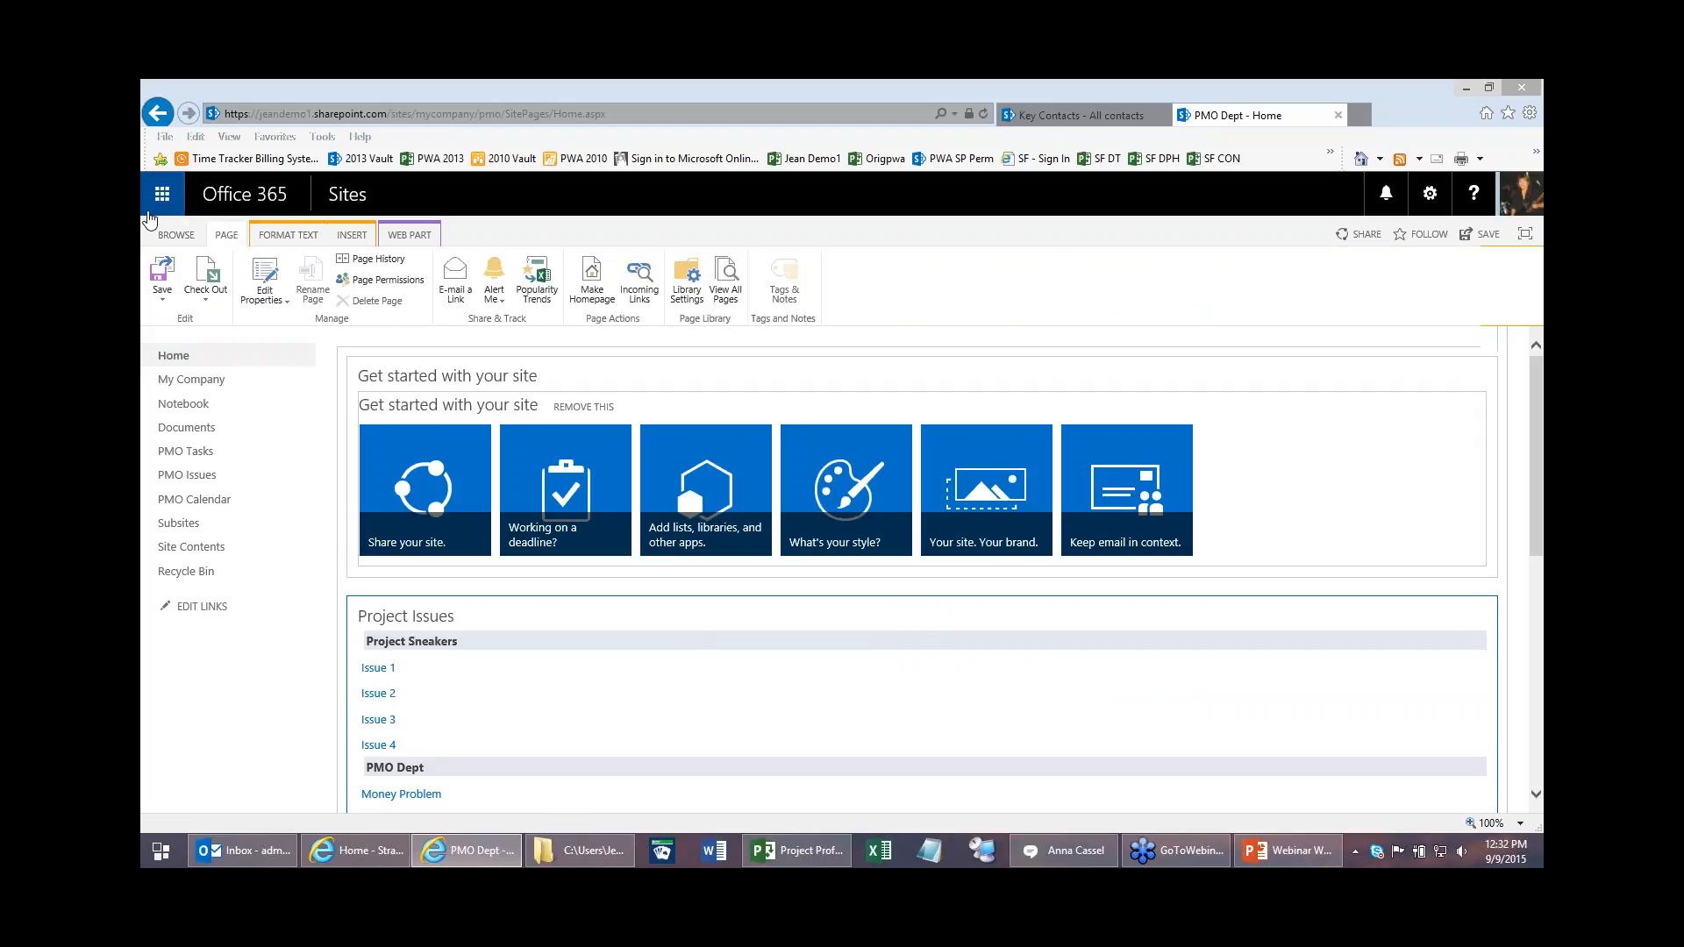
click(161, 279)
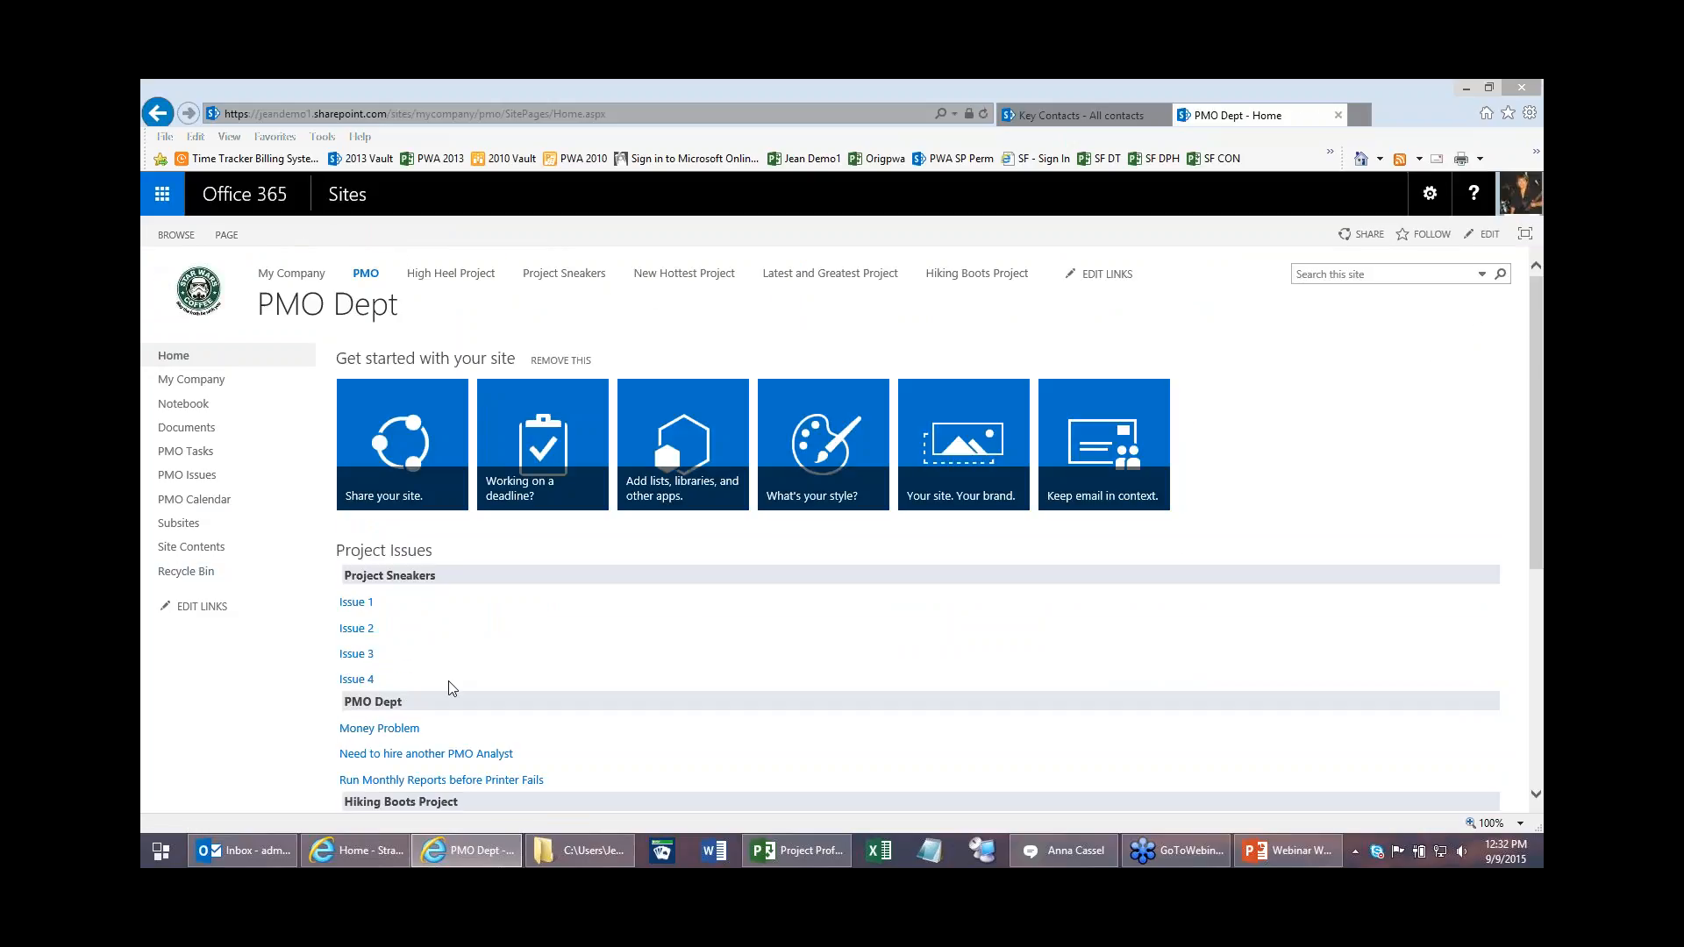
Step: Look over the grouped Project Issues list and examine which site features can be activated or deactivated for the PMO Dept site
scroll(447, 708, down, 3)
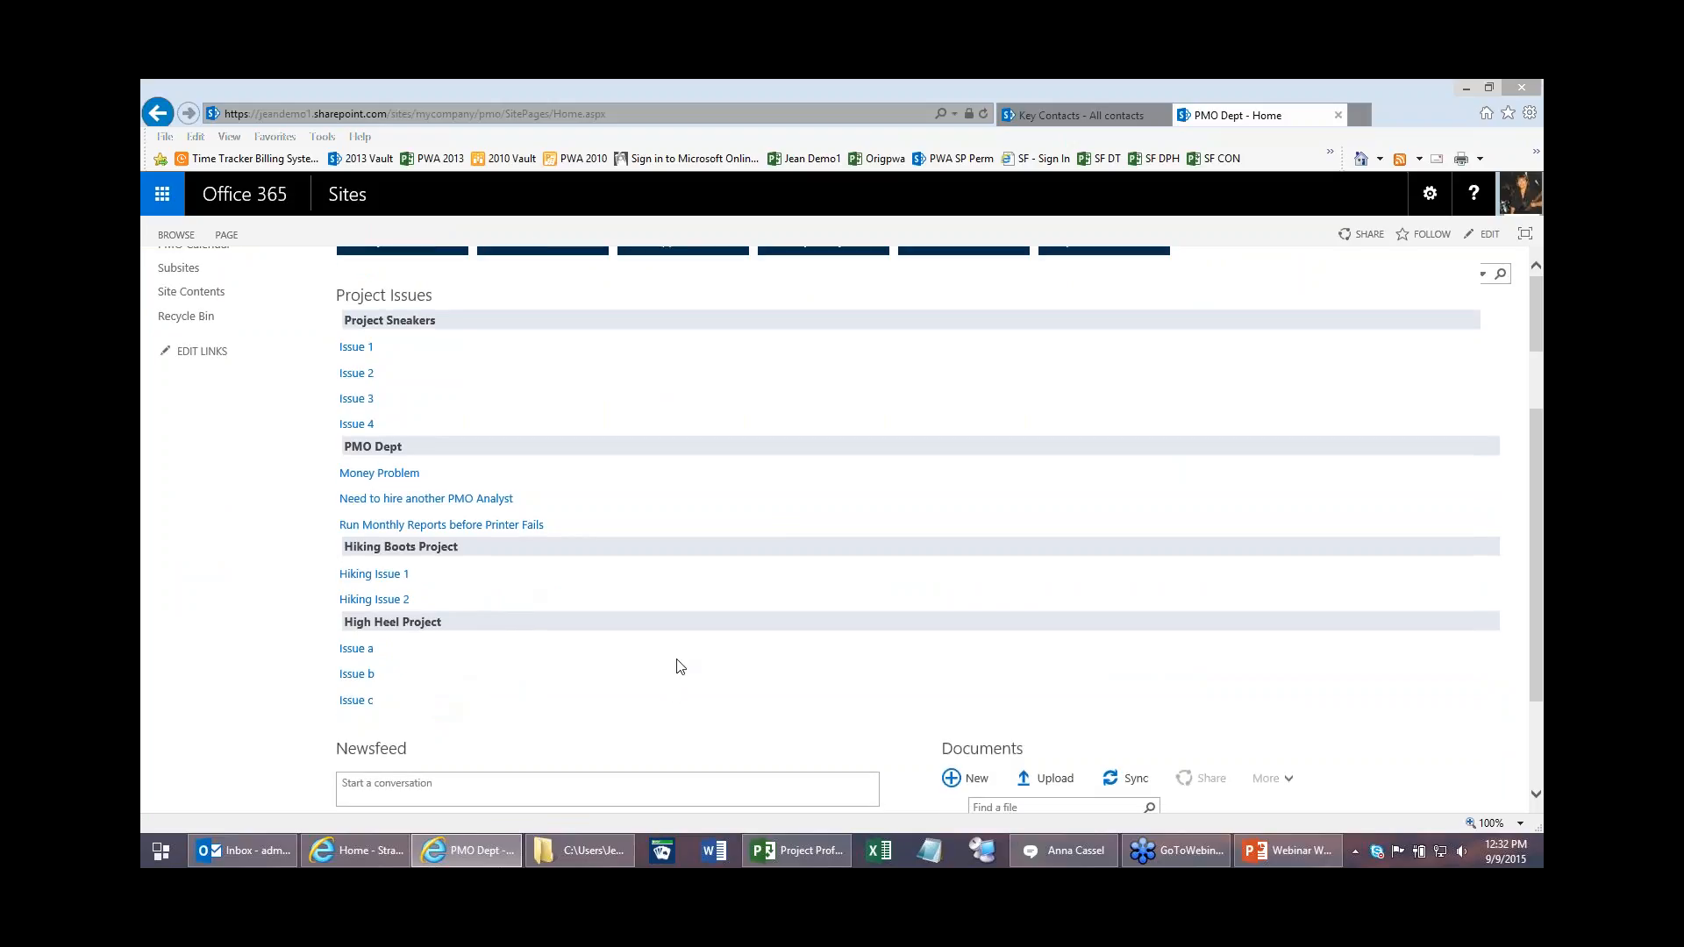
scroll(649, 672, up, 3)
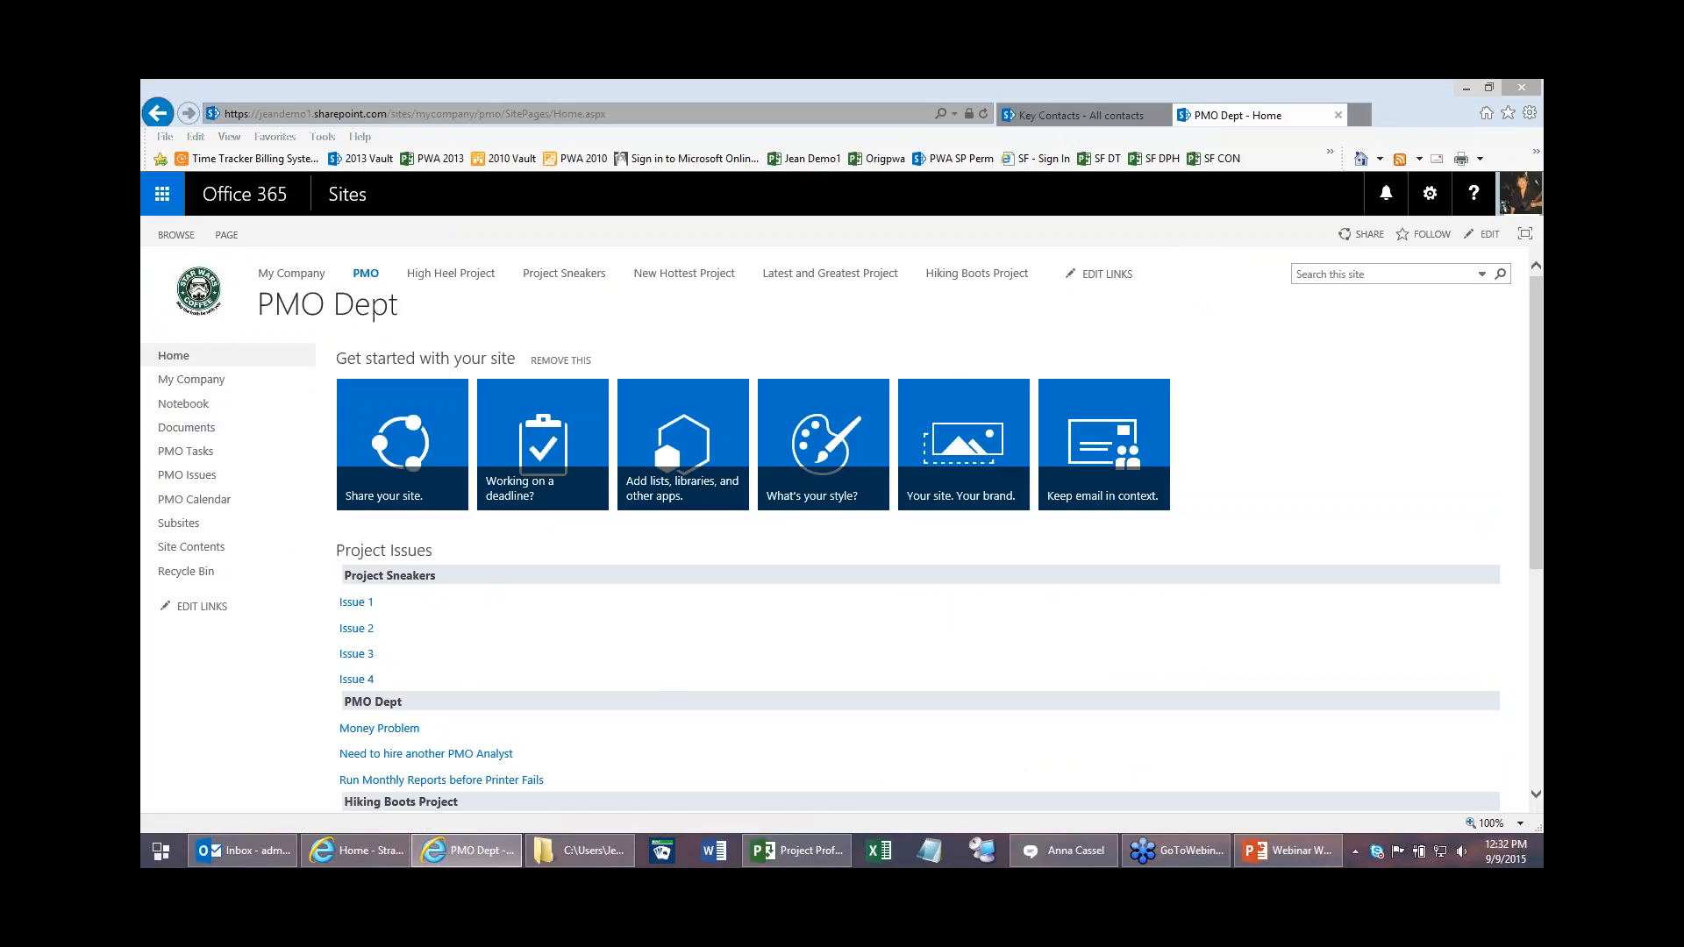
click(1431, 196)
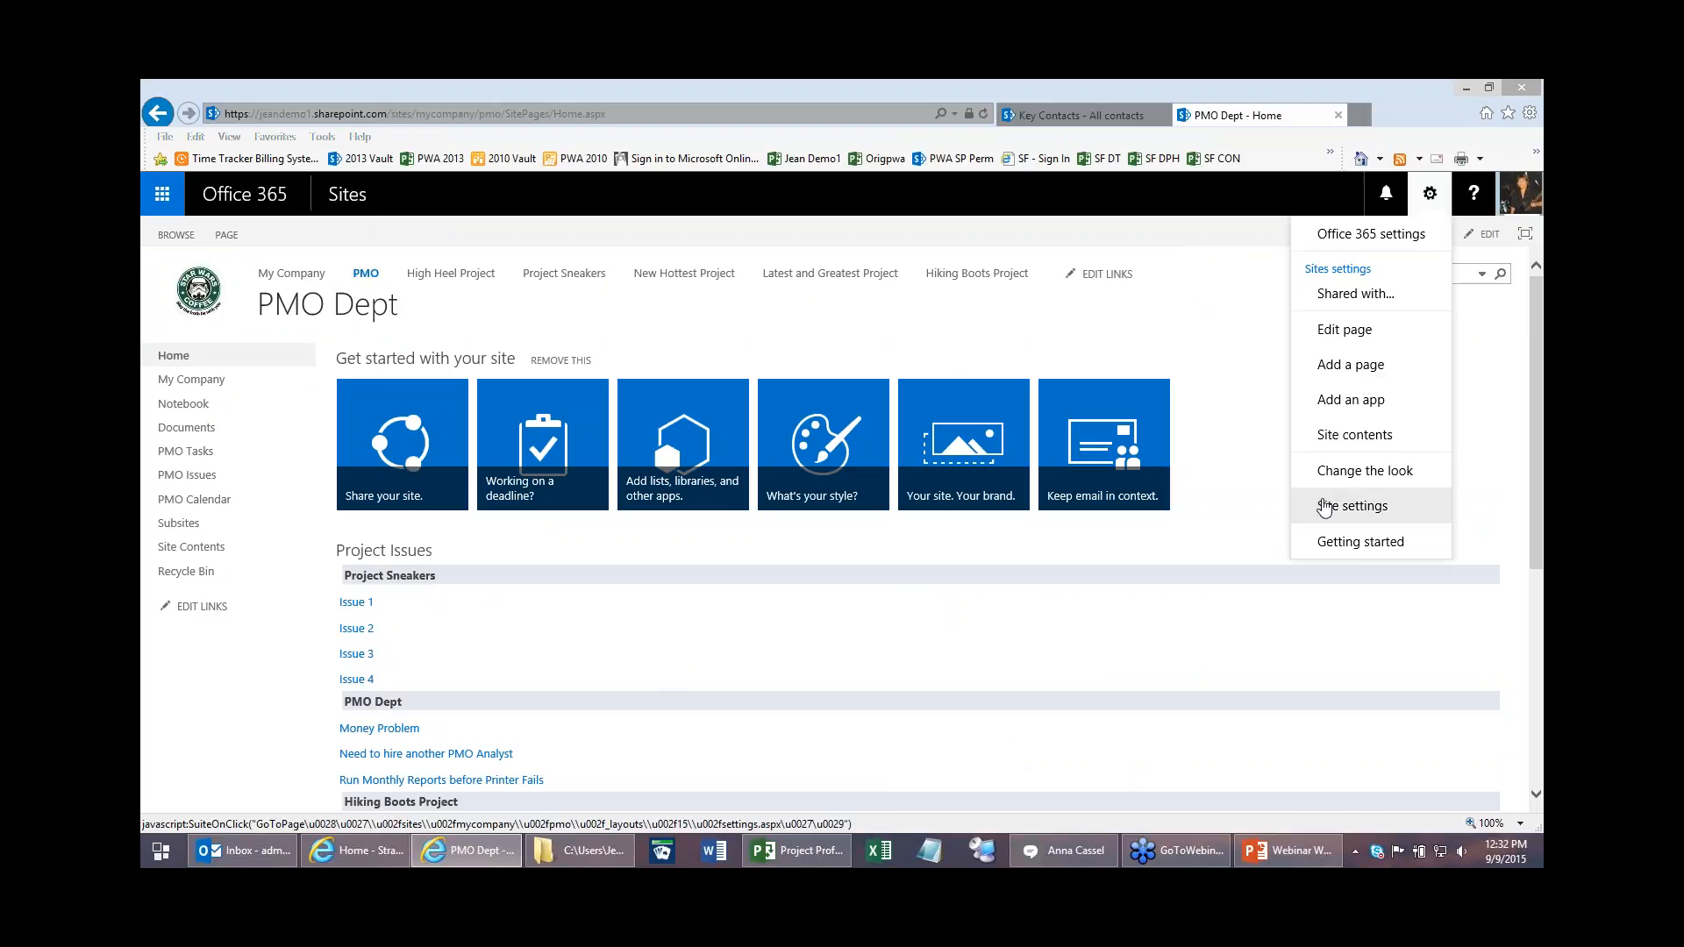
click(1325, 509)
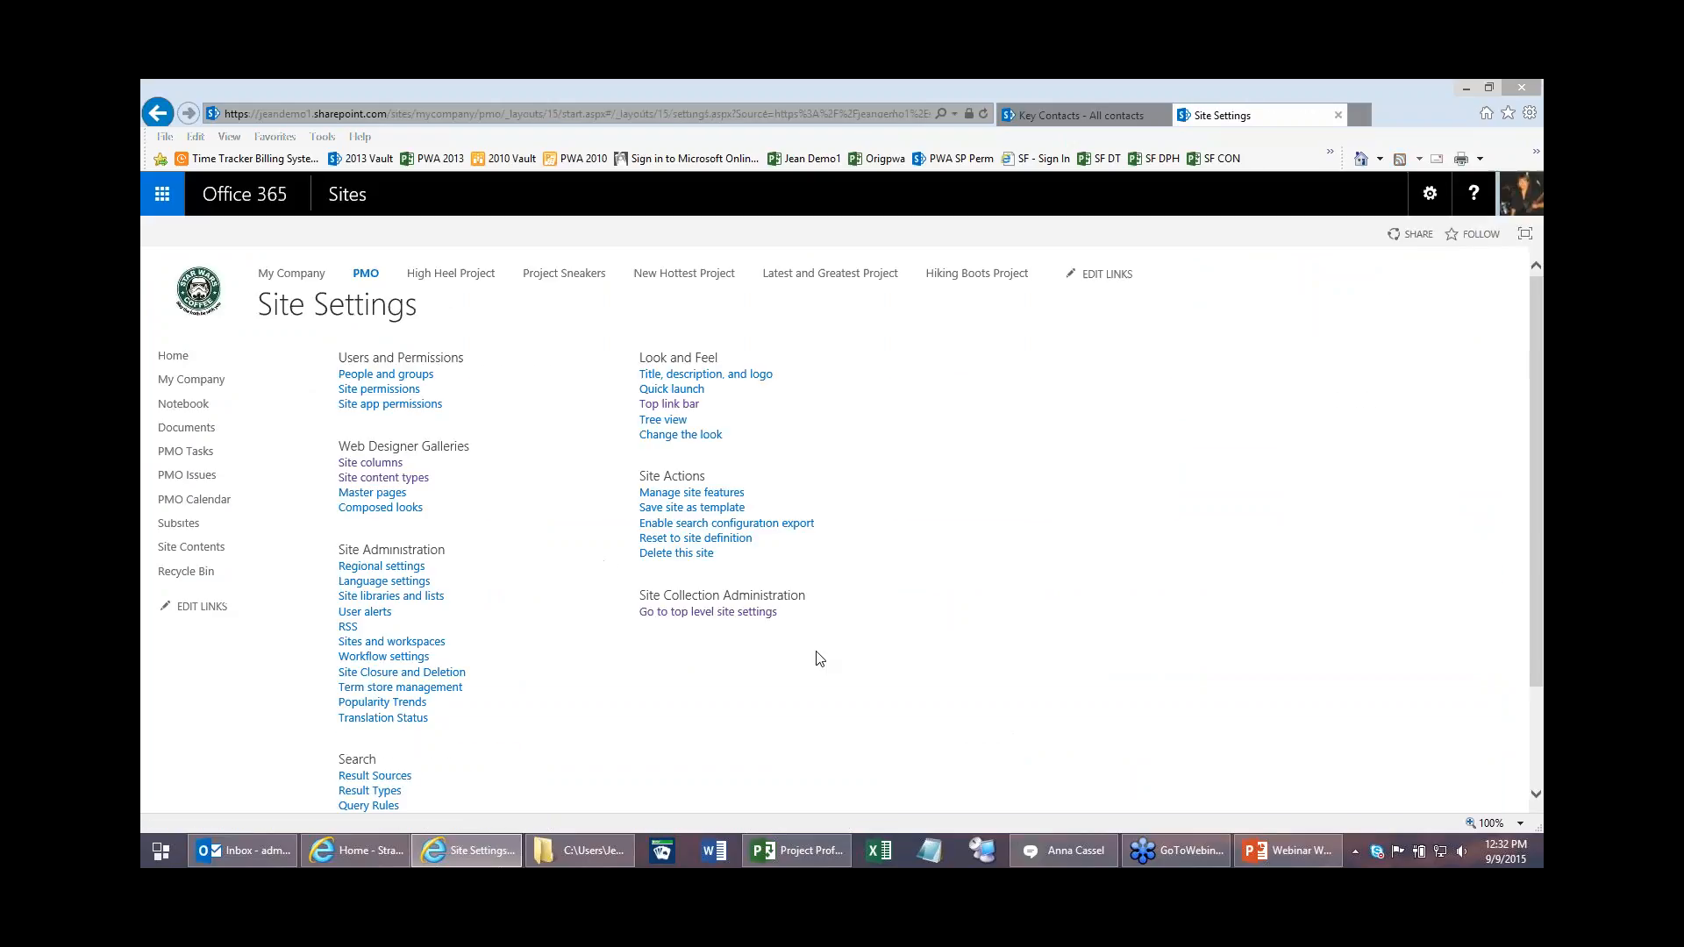
click(673, 495)
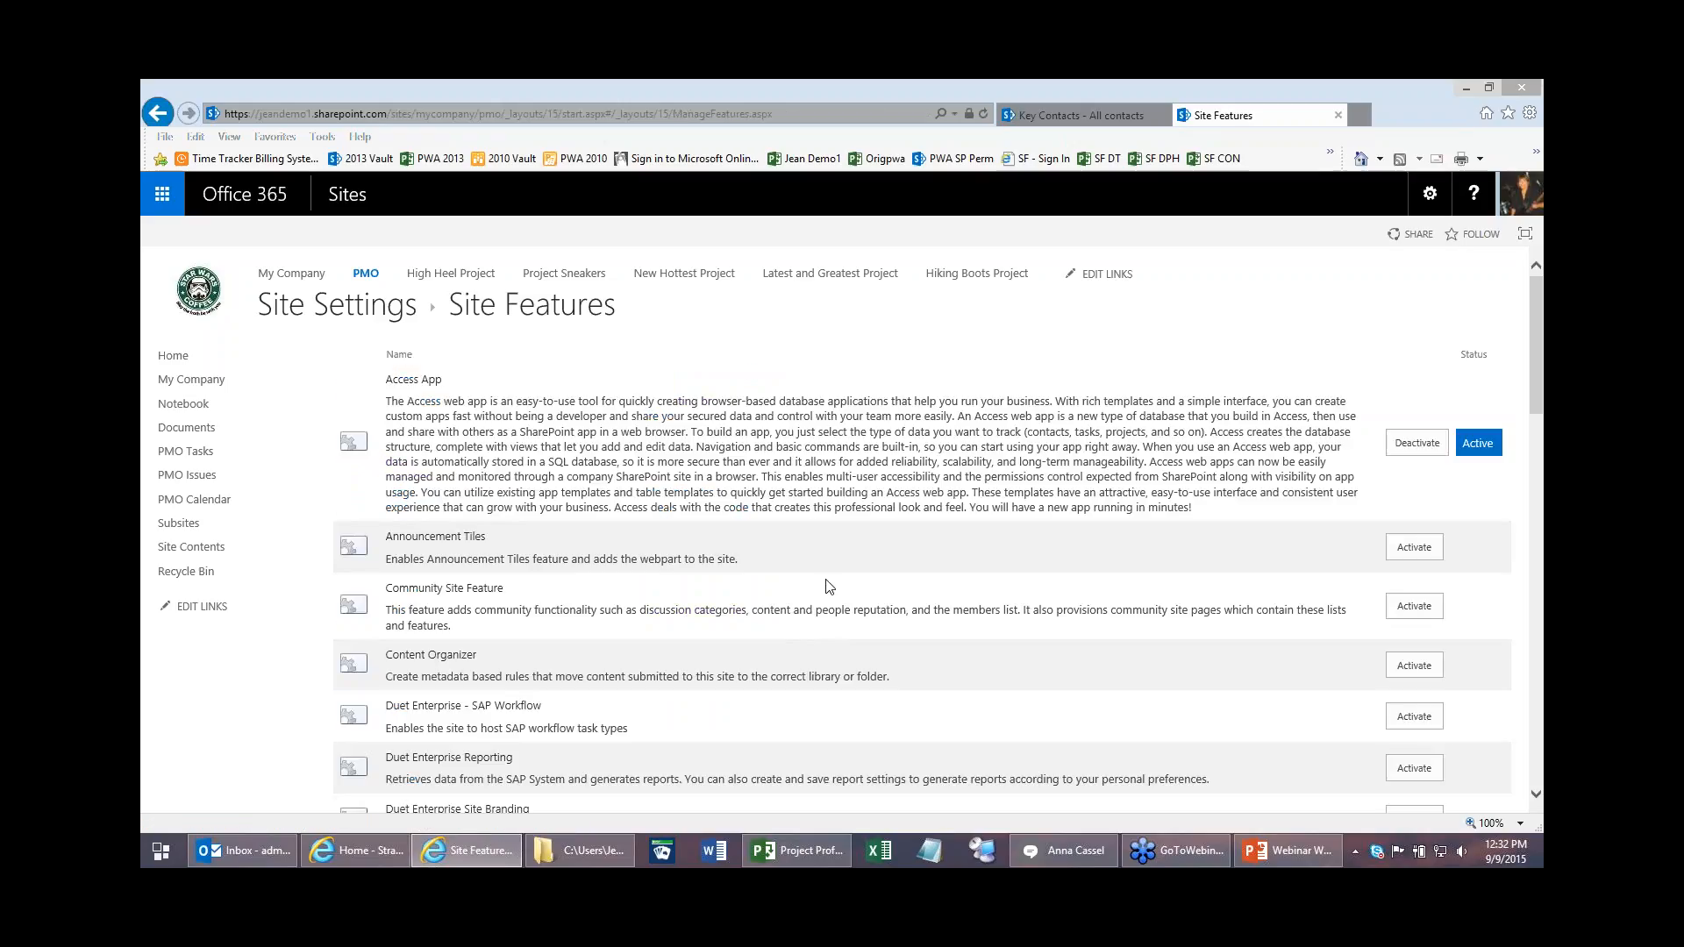
scroll(830, 587, down, 4)
scroll(807, 578, down, 4)
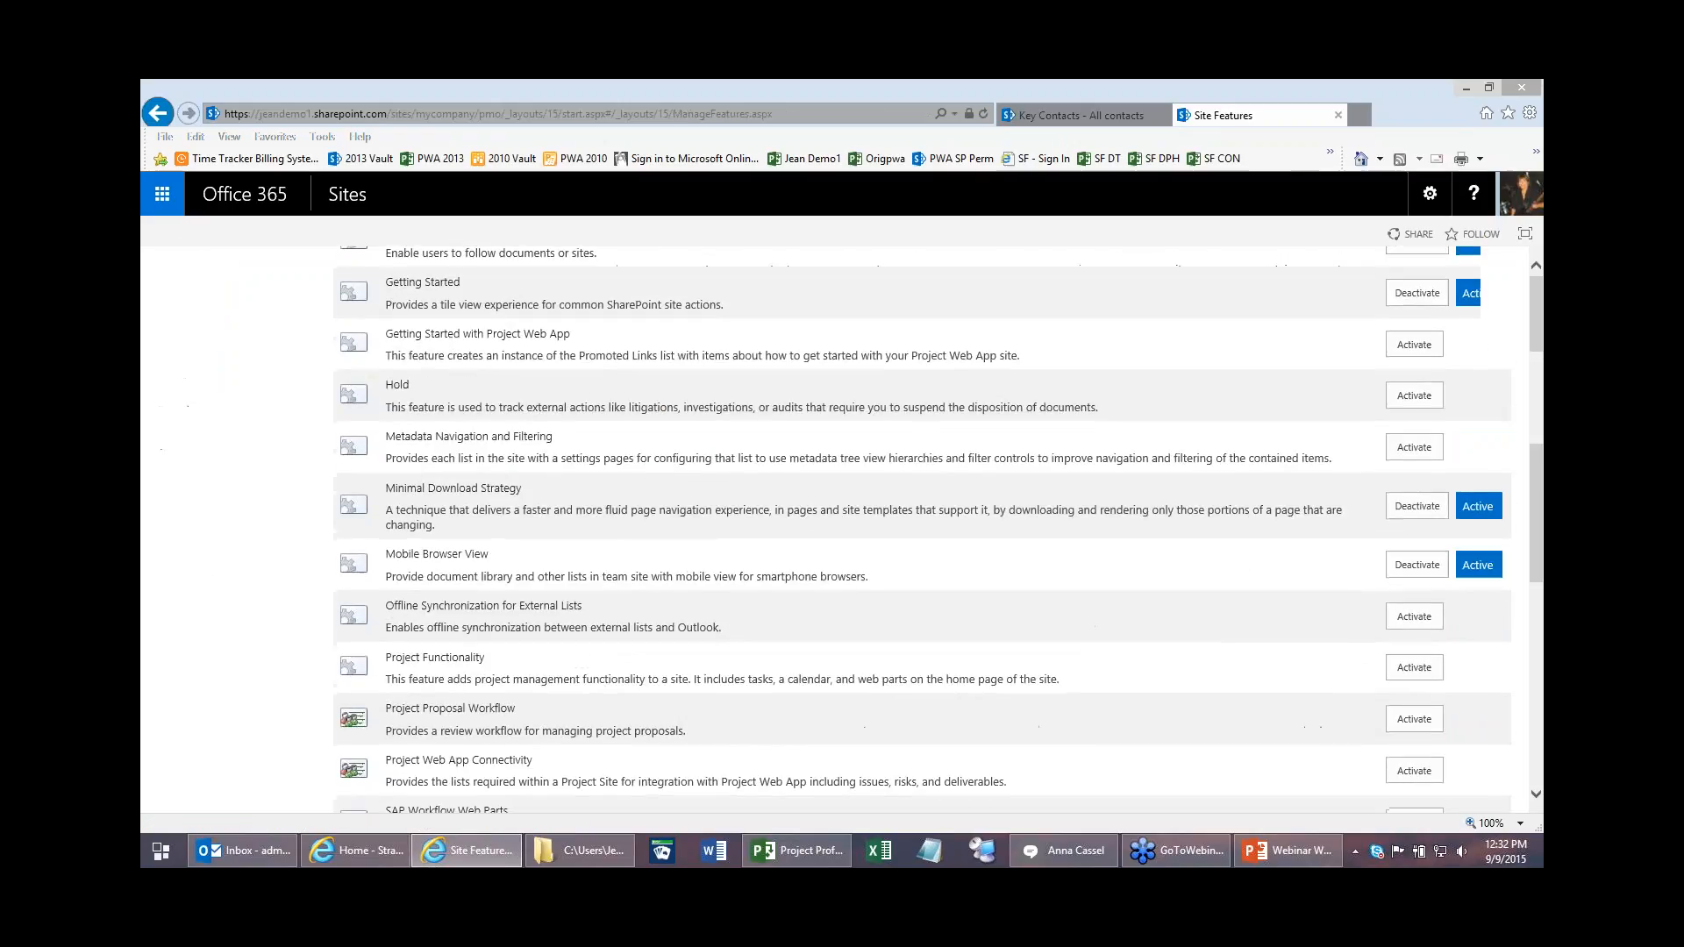
scroll(800, 571, down, 1)
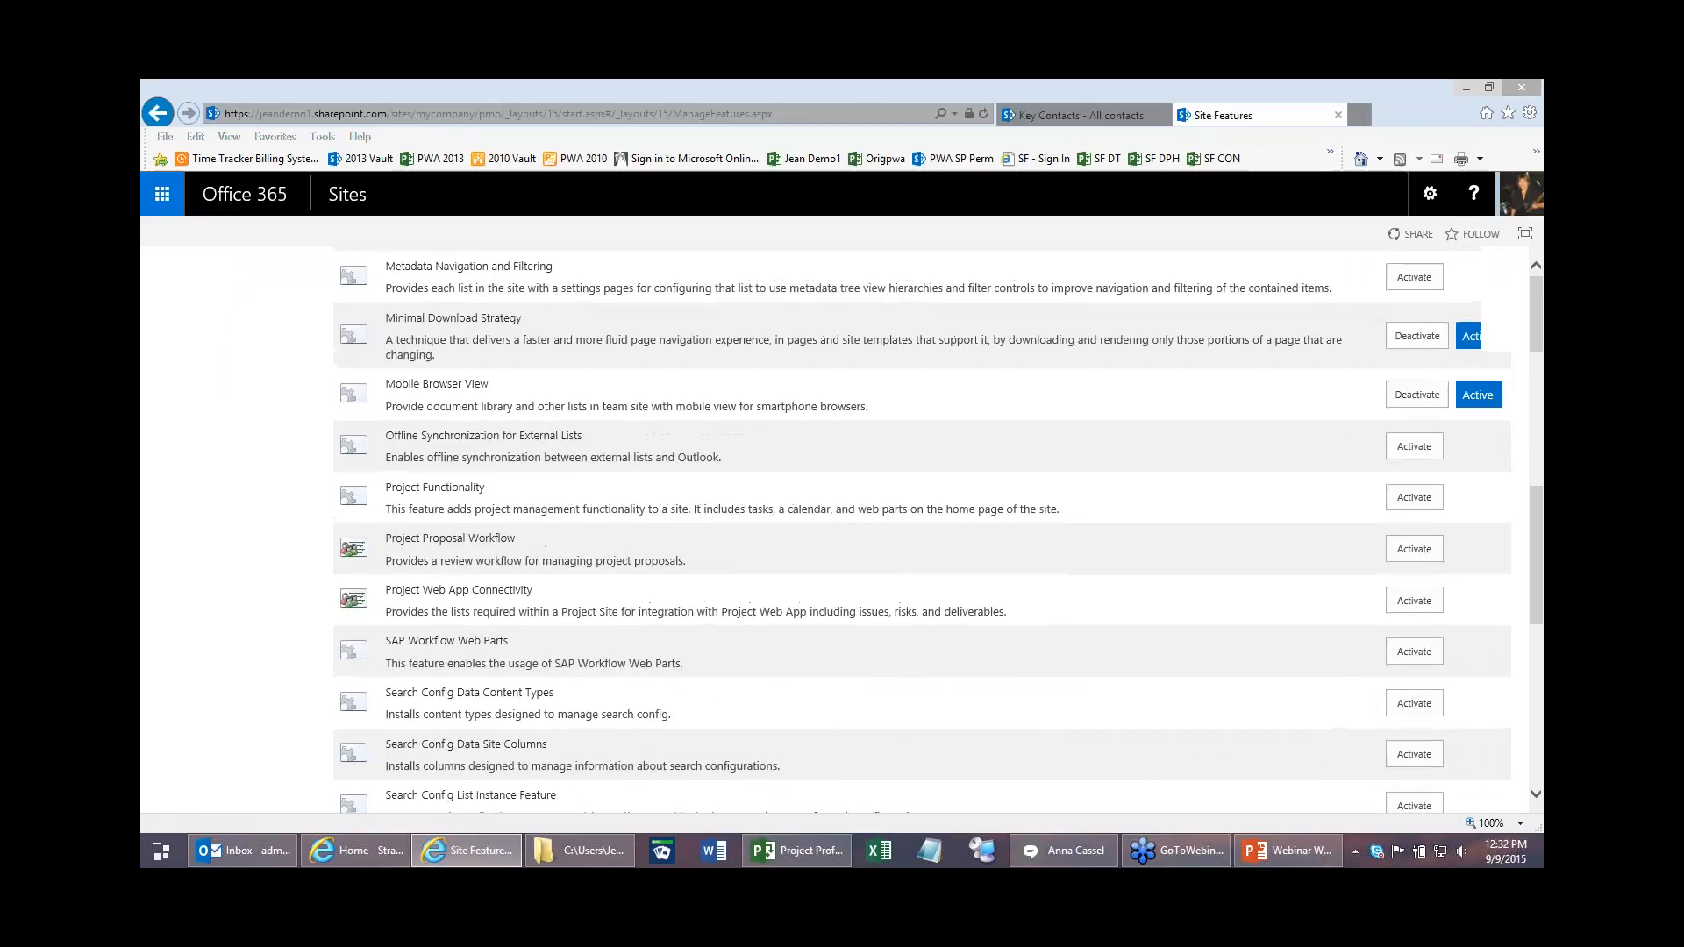
scroll(800, 574, down, 3)
scroll(798, 570, down, 5)
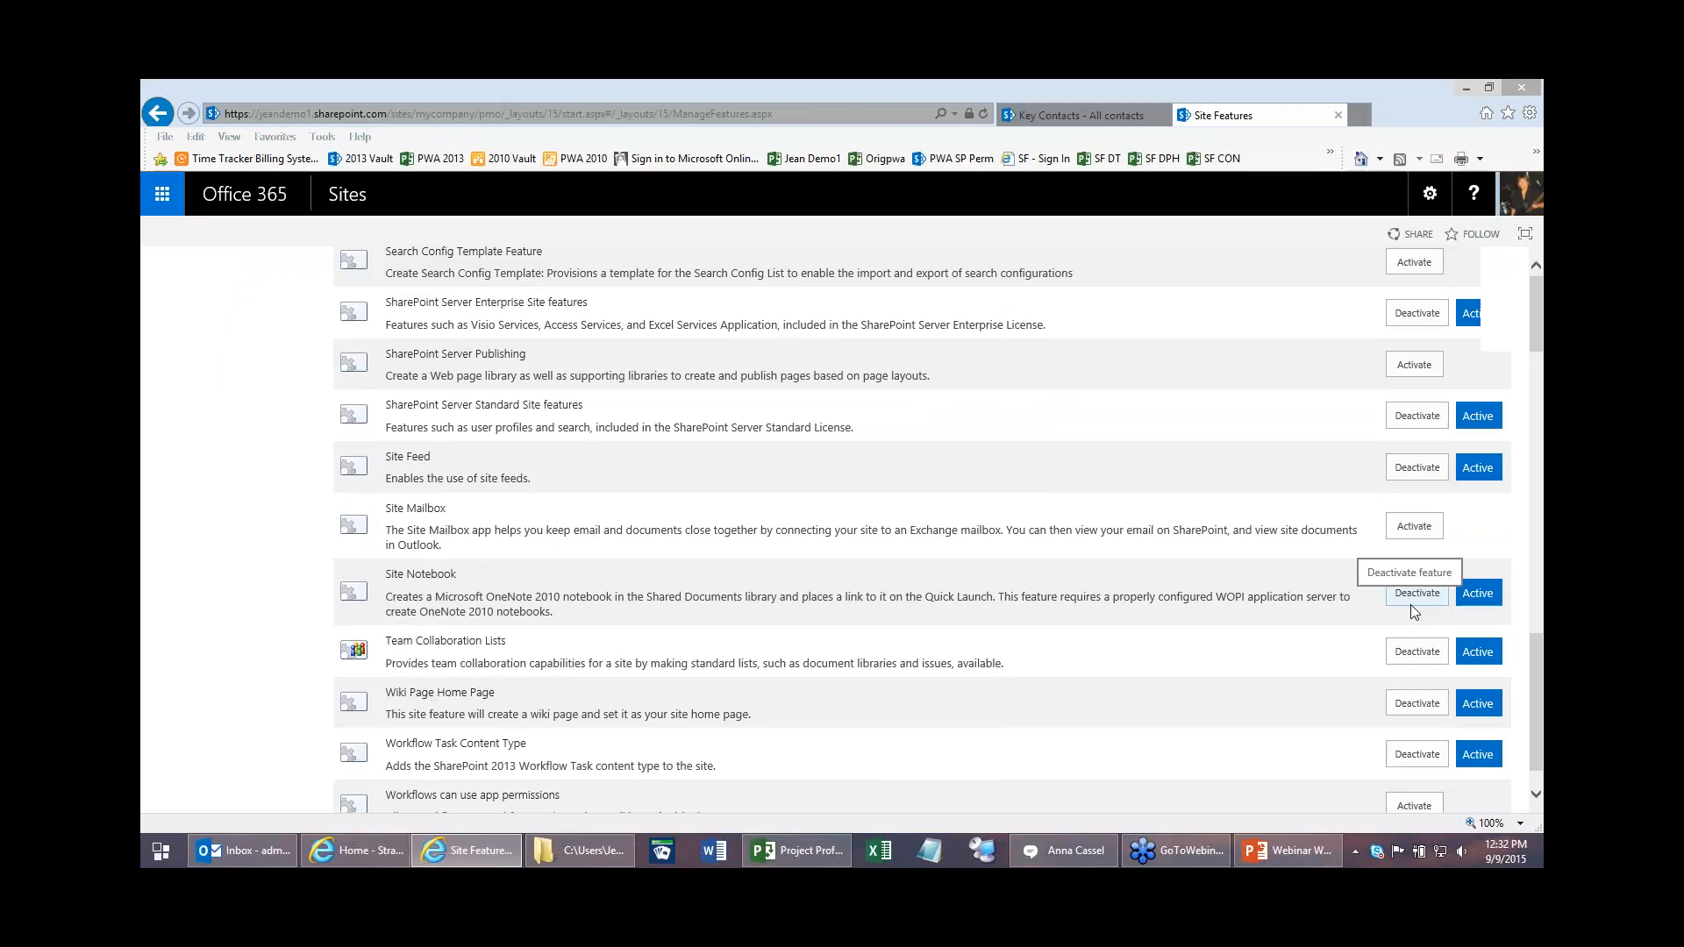
scroll(1536, 669, up, 15)
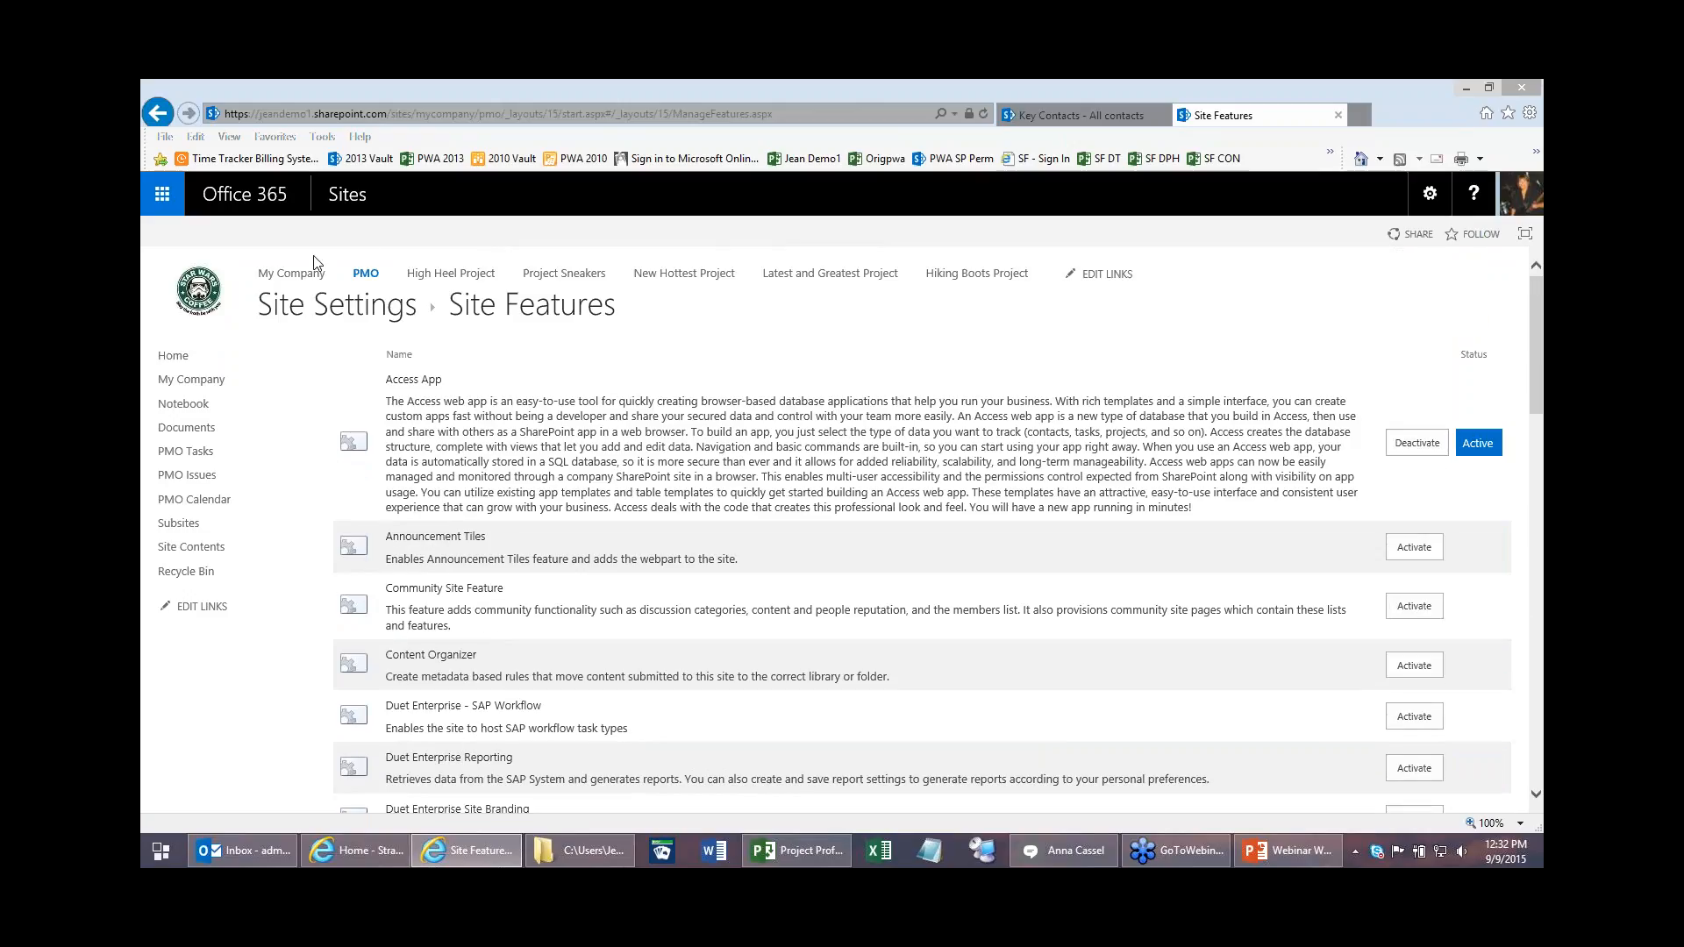
Step: View the PMO Dept notebook in OneNote Online and return to the PMO Dept home page
click(158, 113)
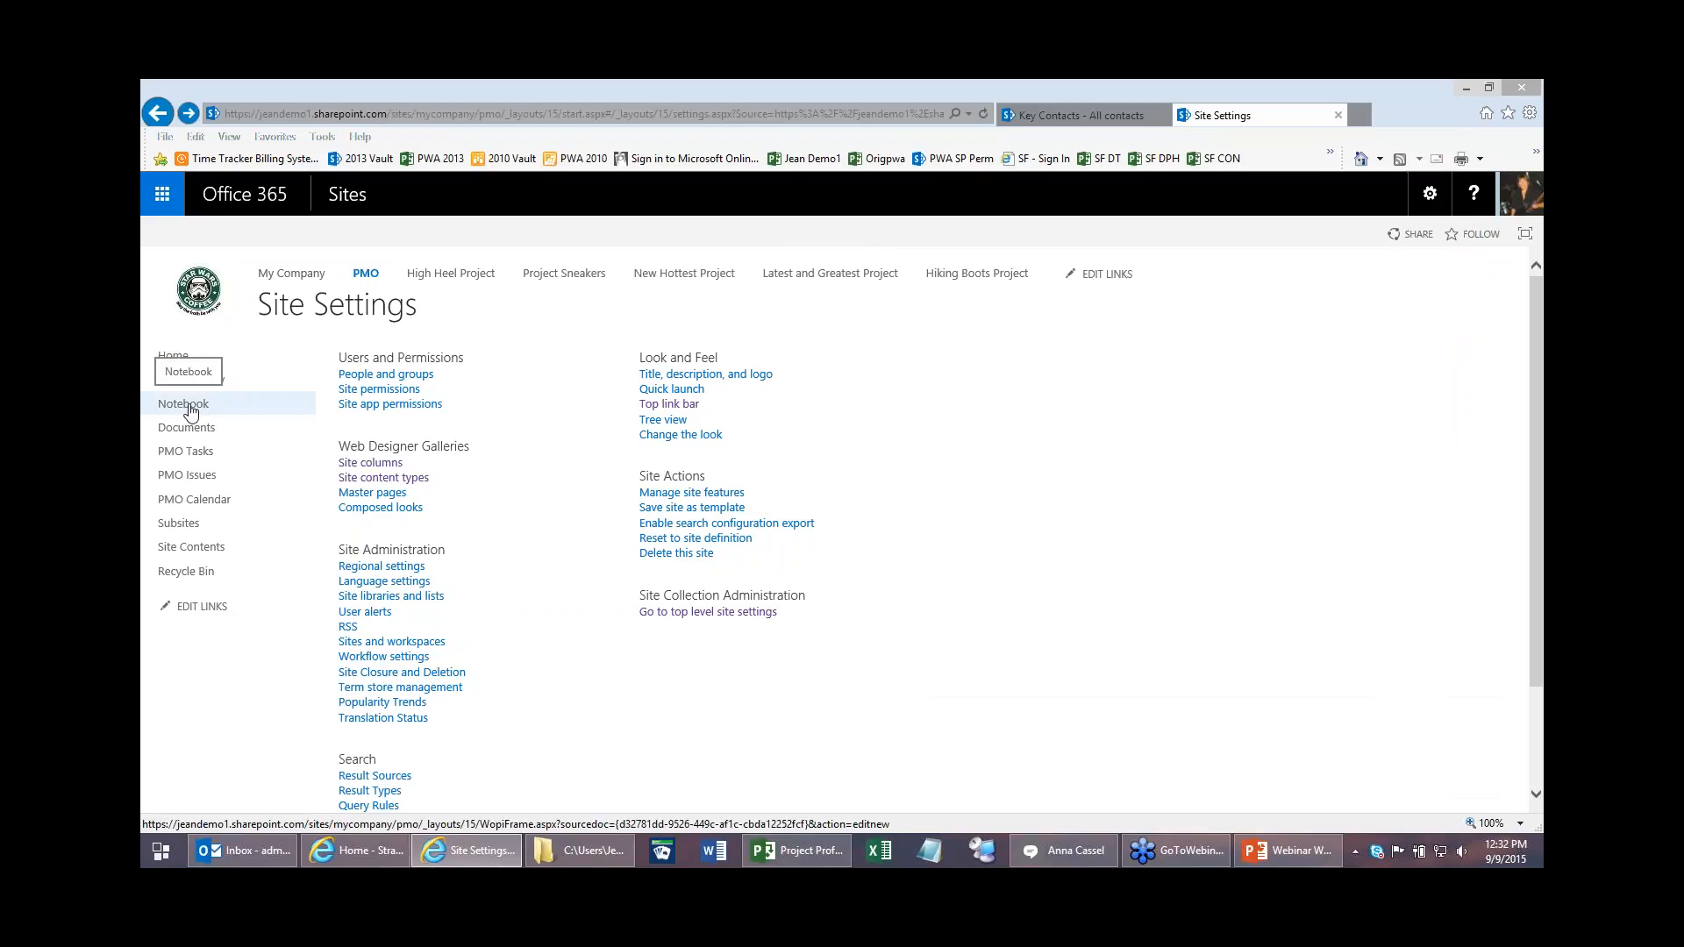
click(191, 411)
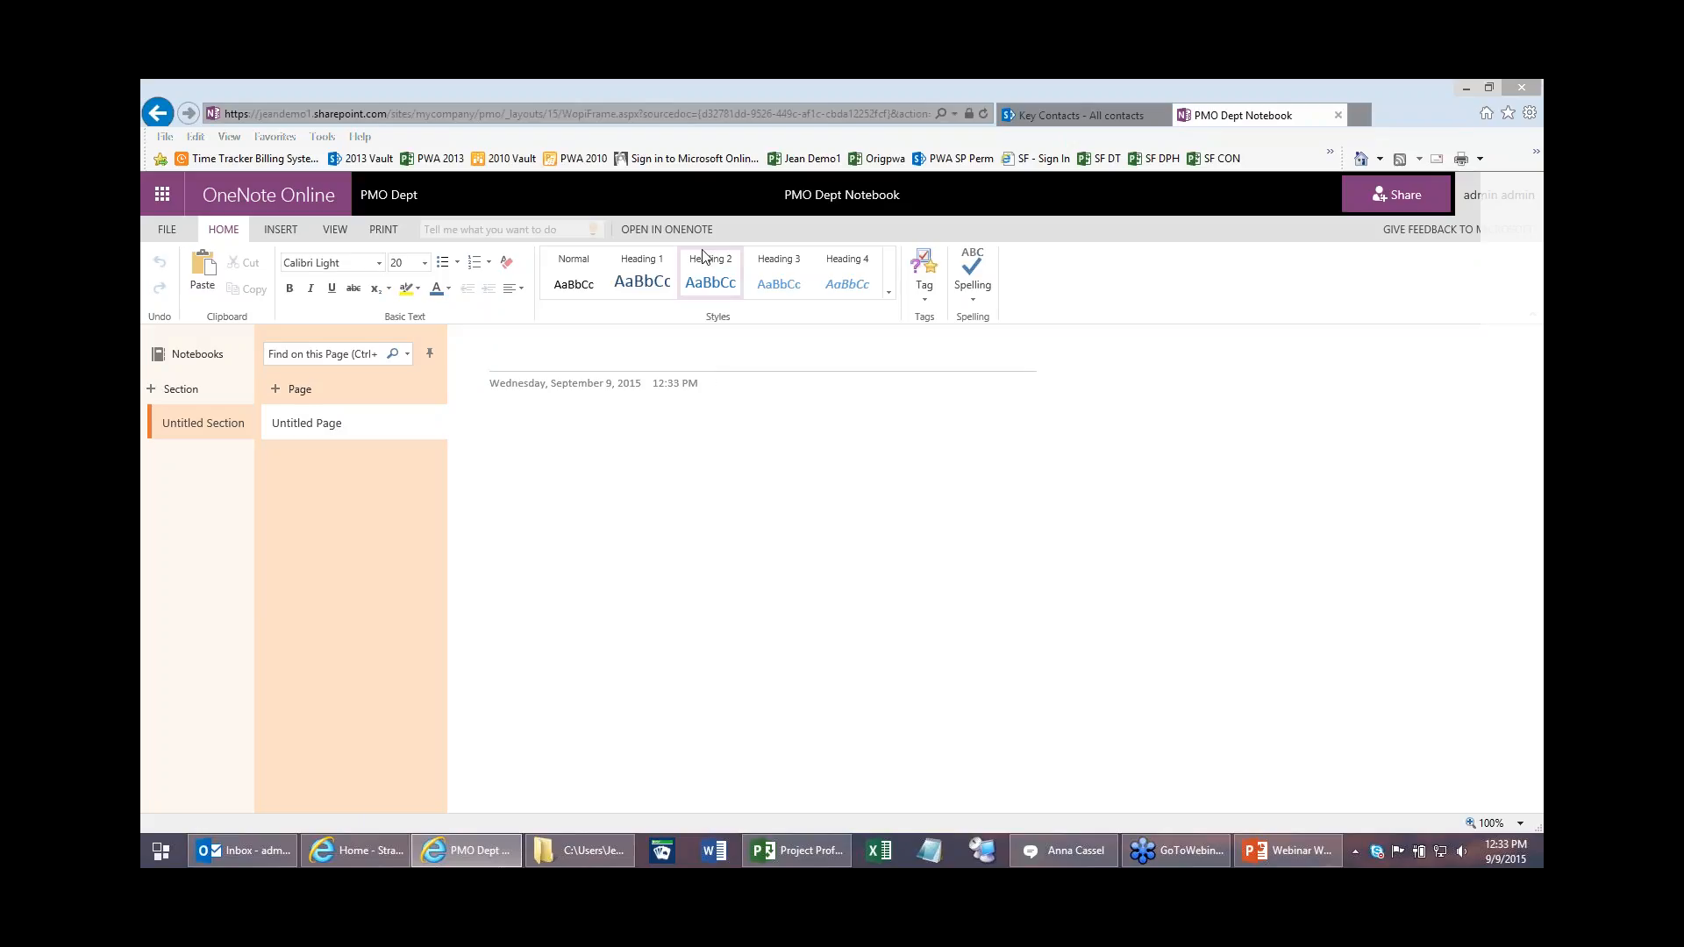
click(388, 195)
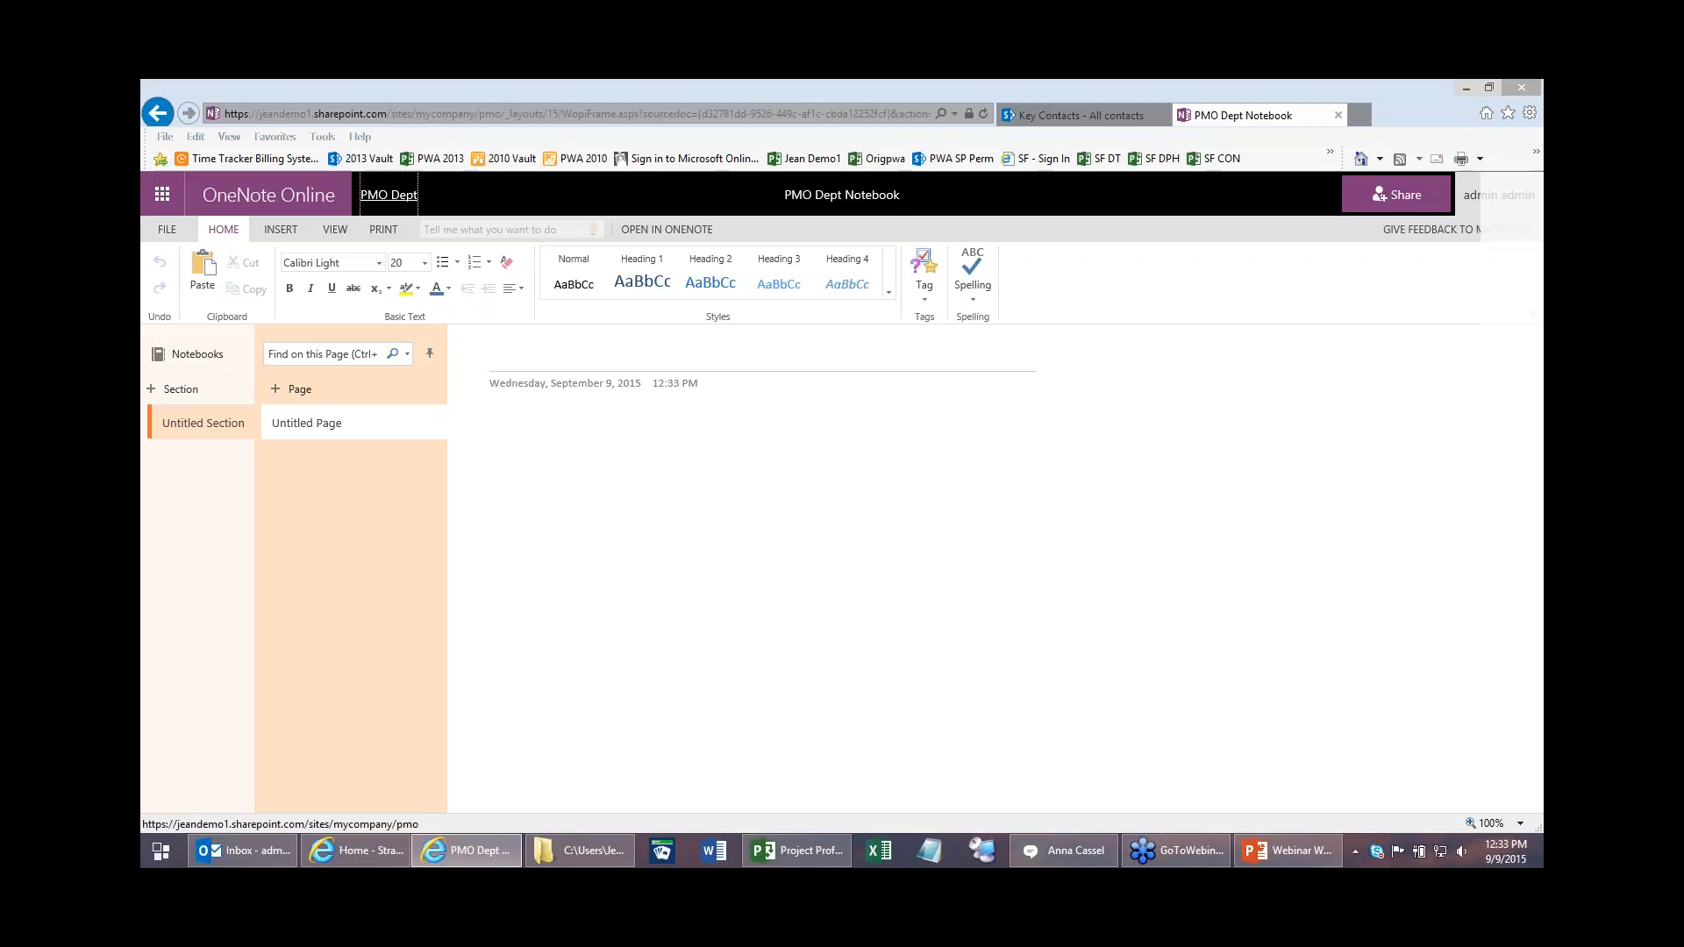
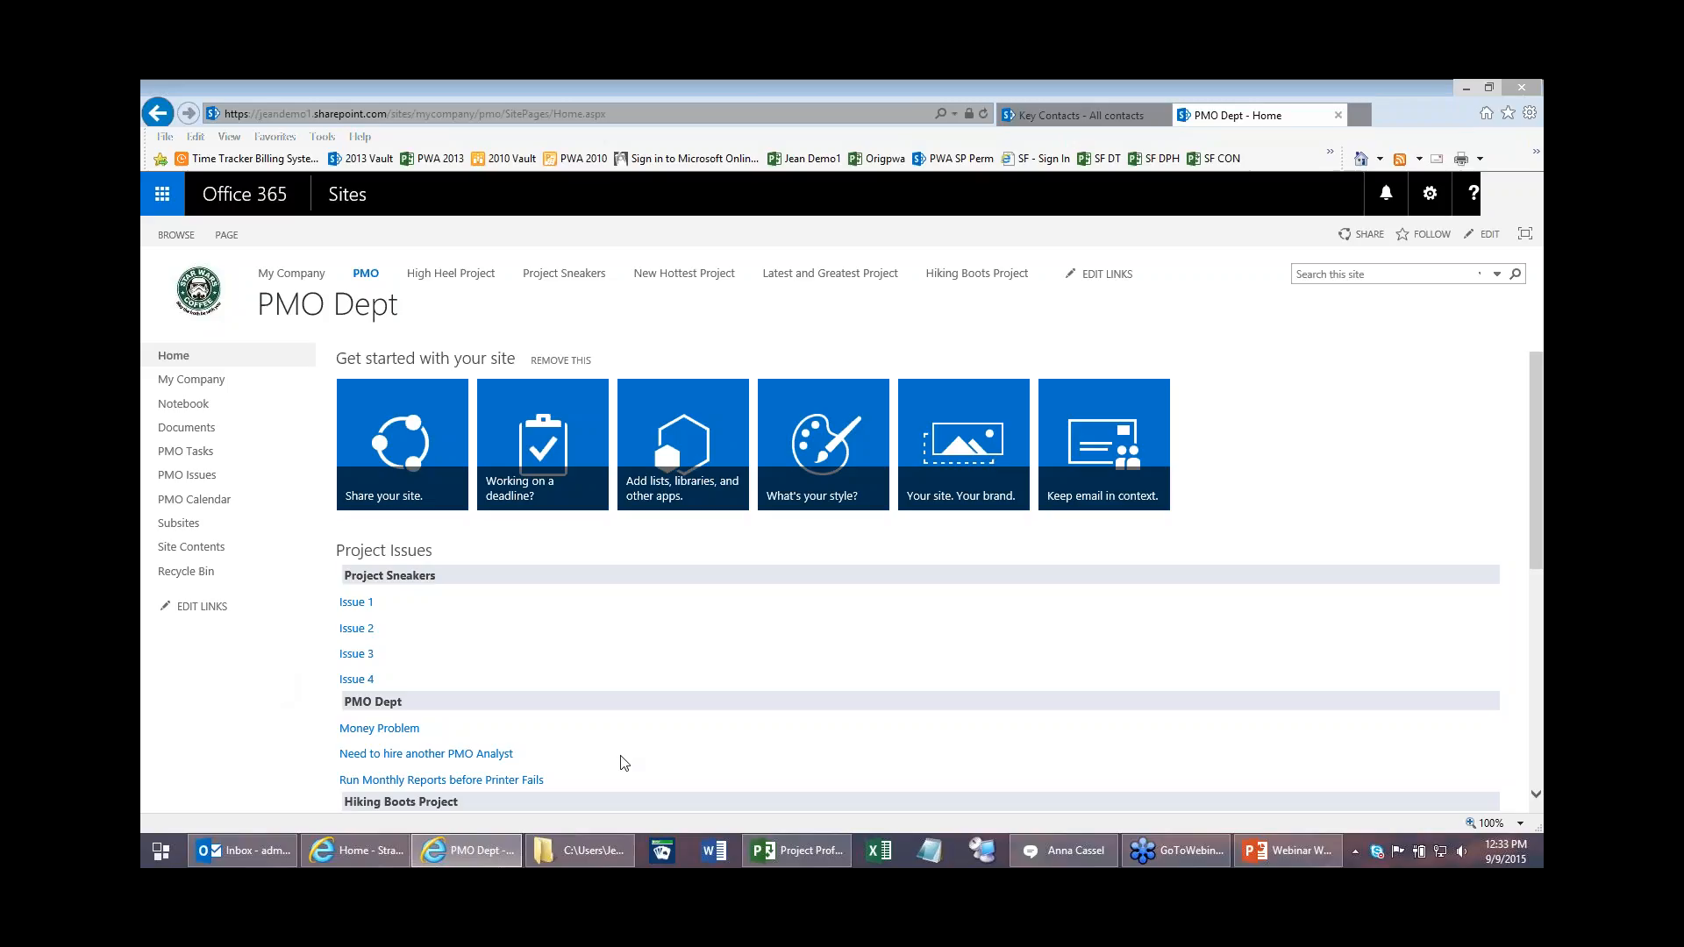
Step: Switch to Outlook to view its calendar, and return to the browser to open the My Shoe Company home page
click(280, 852)
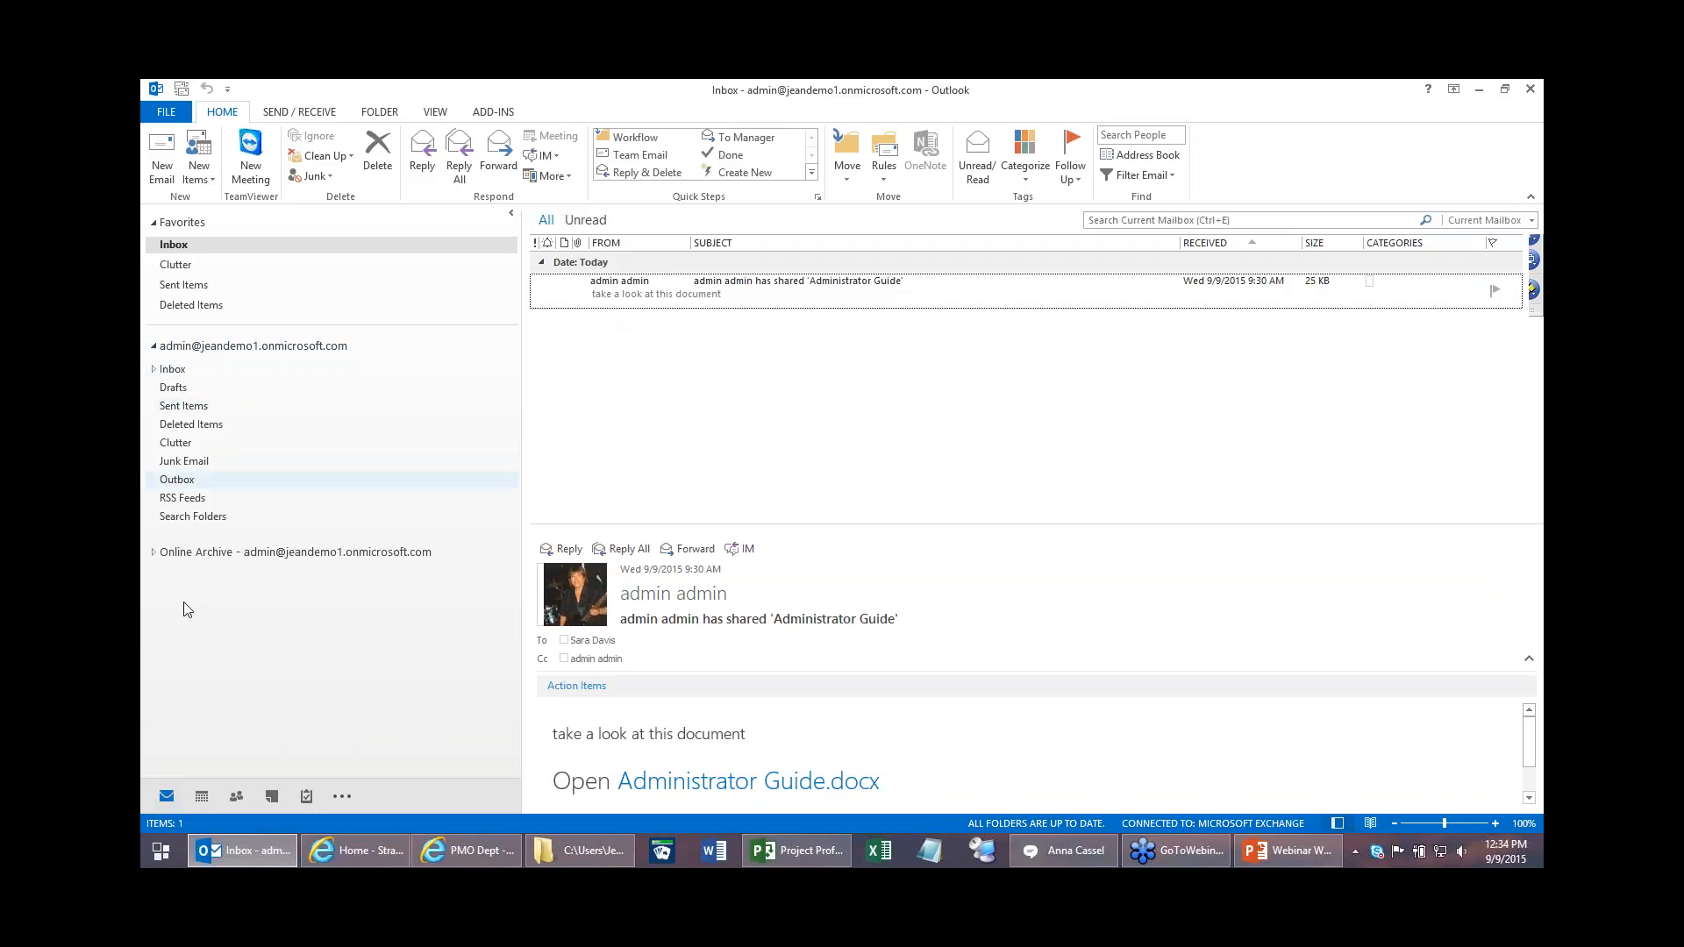
click(201, 796)
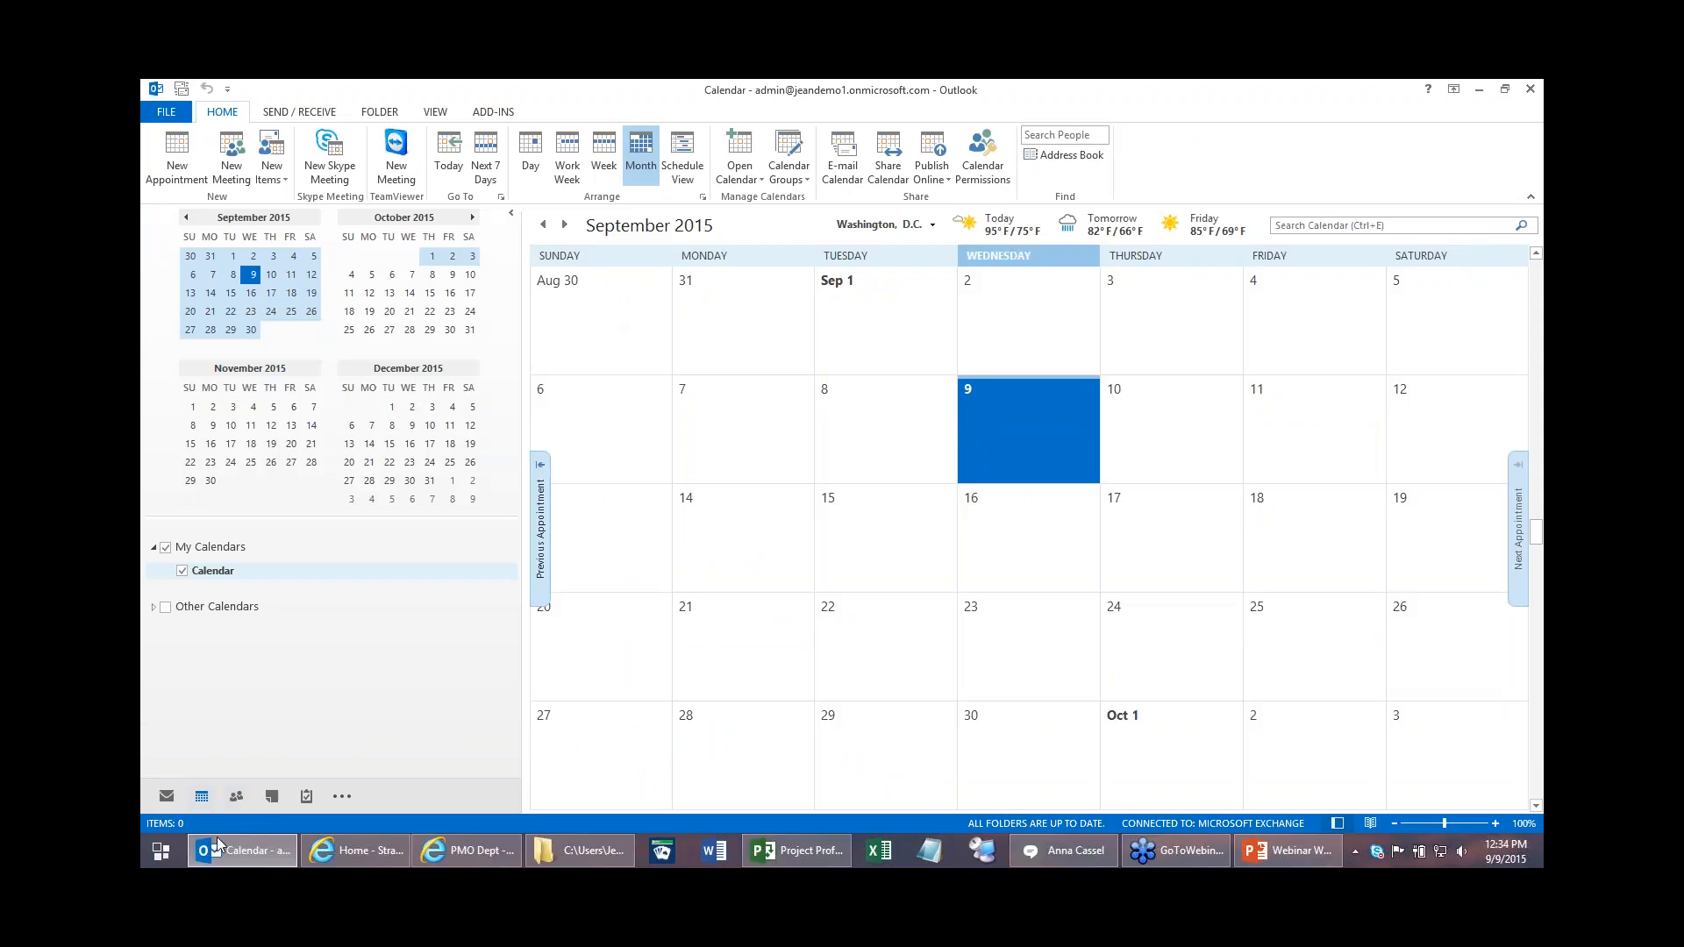
click(455, 858)
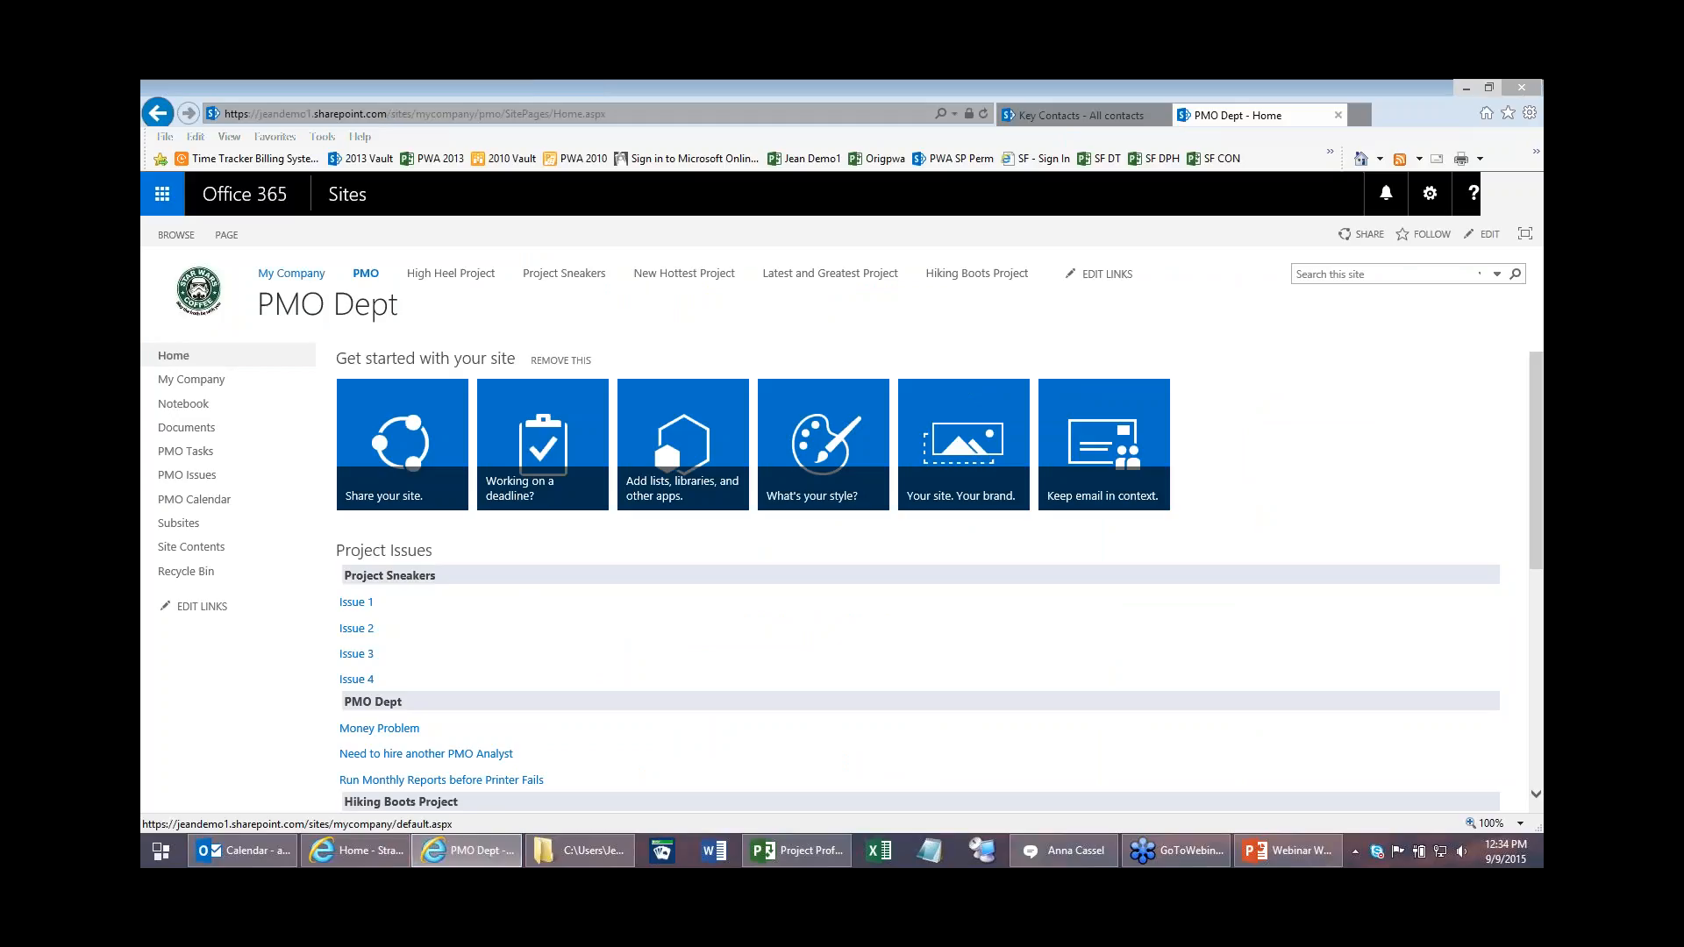
click(268, 281)
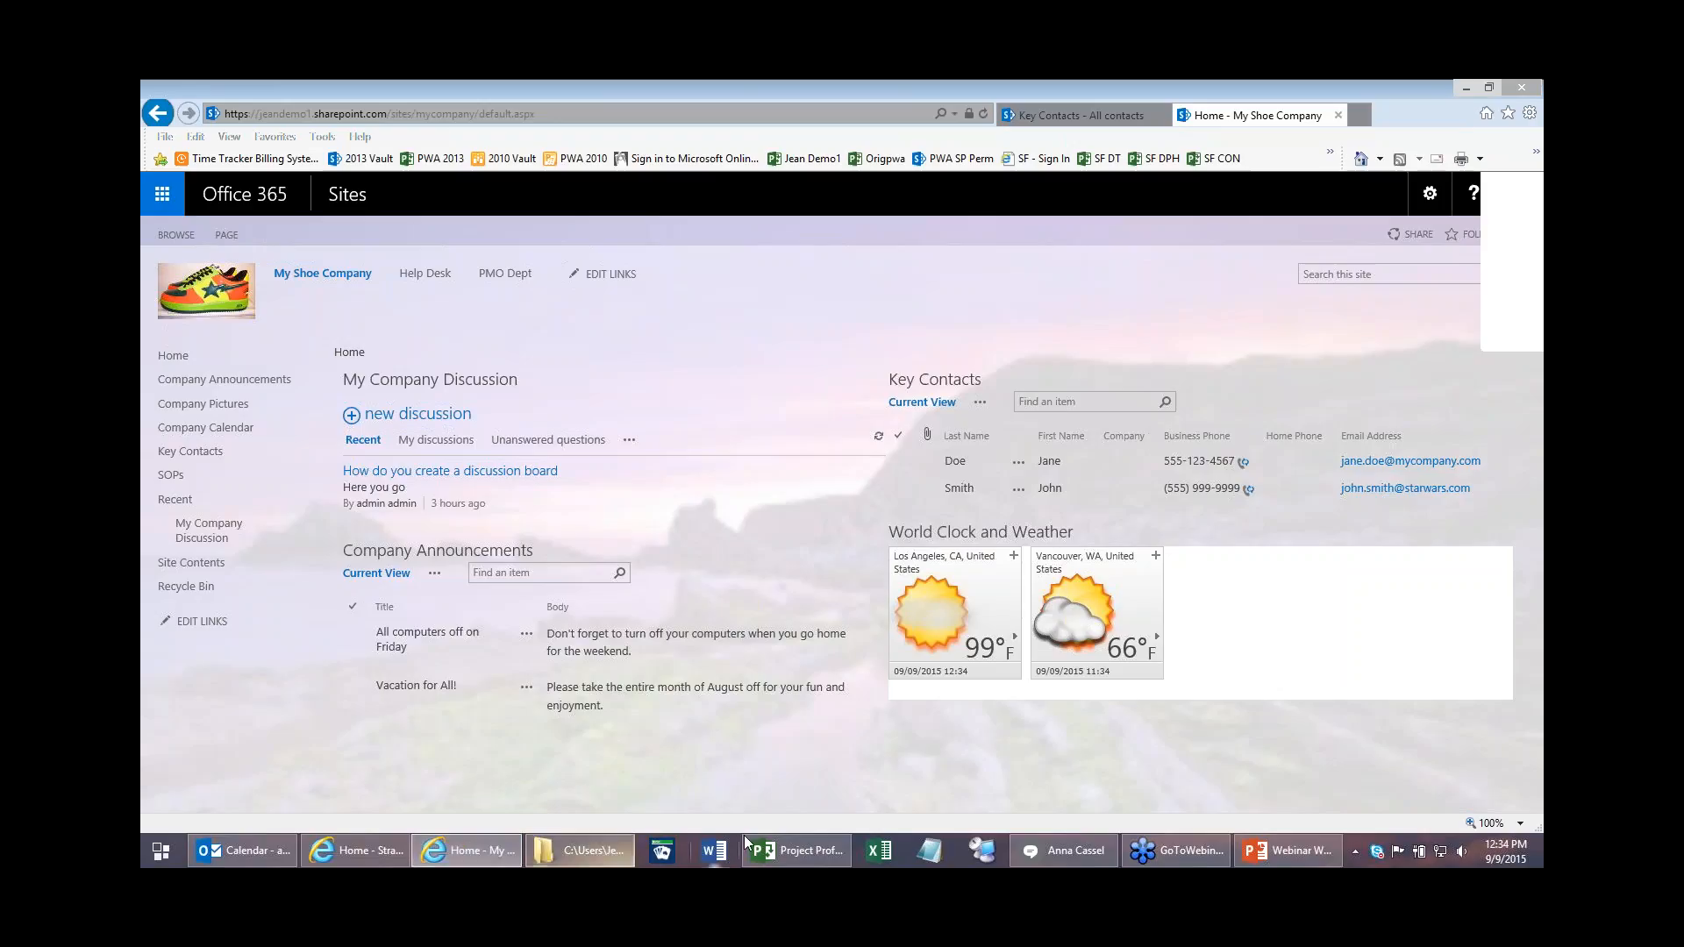
Step: Switch to Outlook and delete the "My Shoe Company - Company Calendar" from Other Calendars, confirming the deletion
click(245, 862)
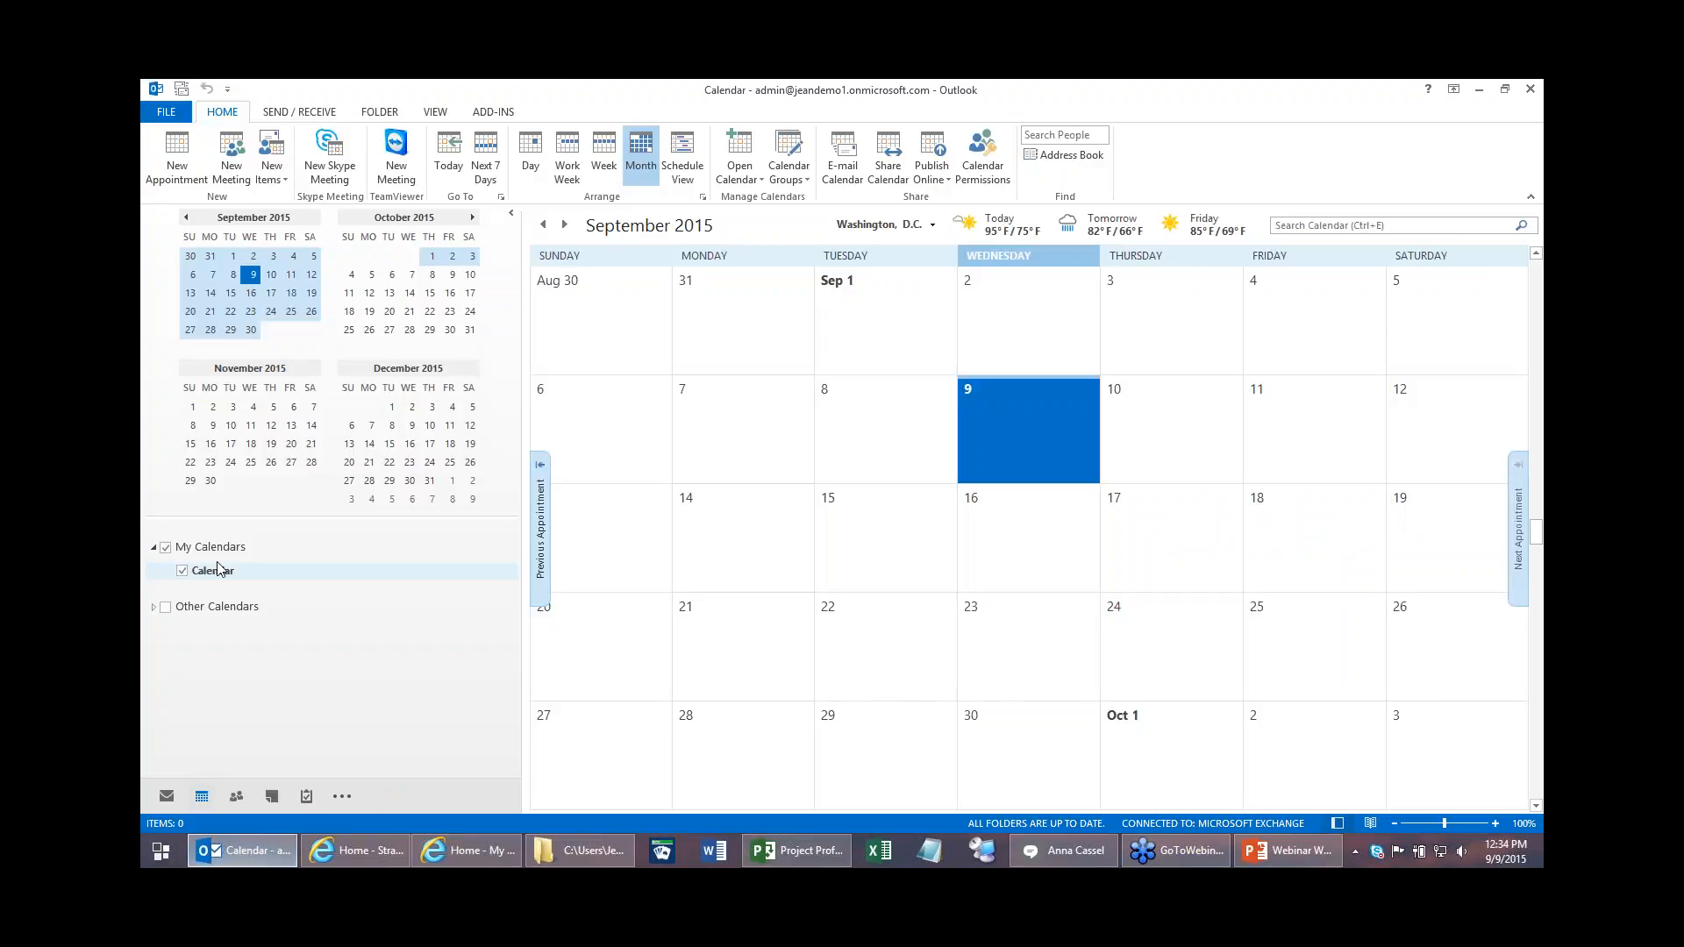
click(153, 608)
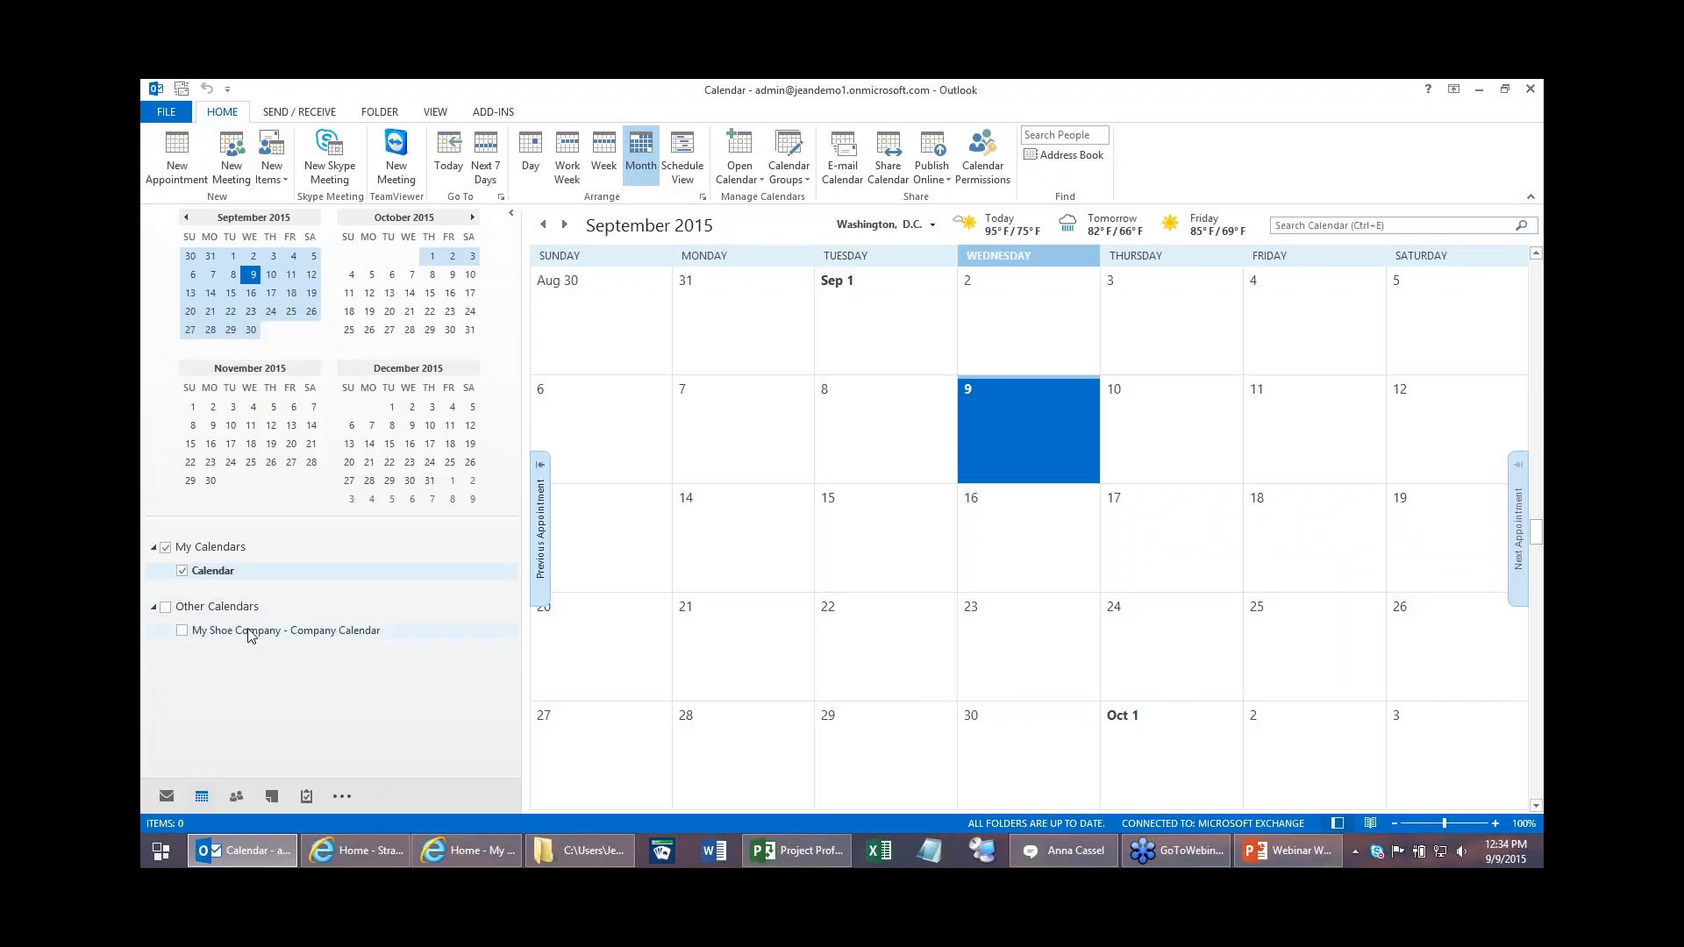
right_click(250, 631)
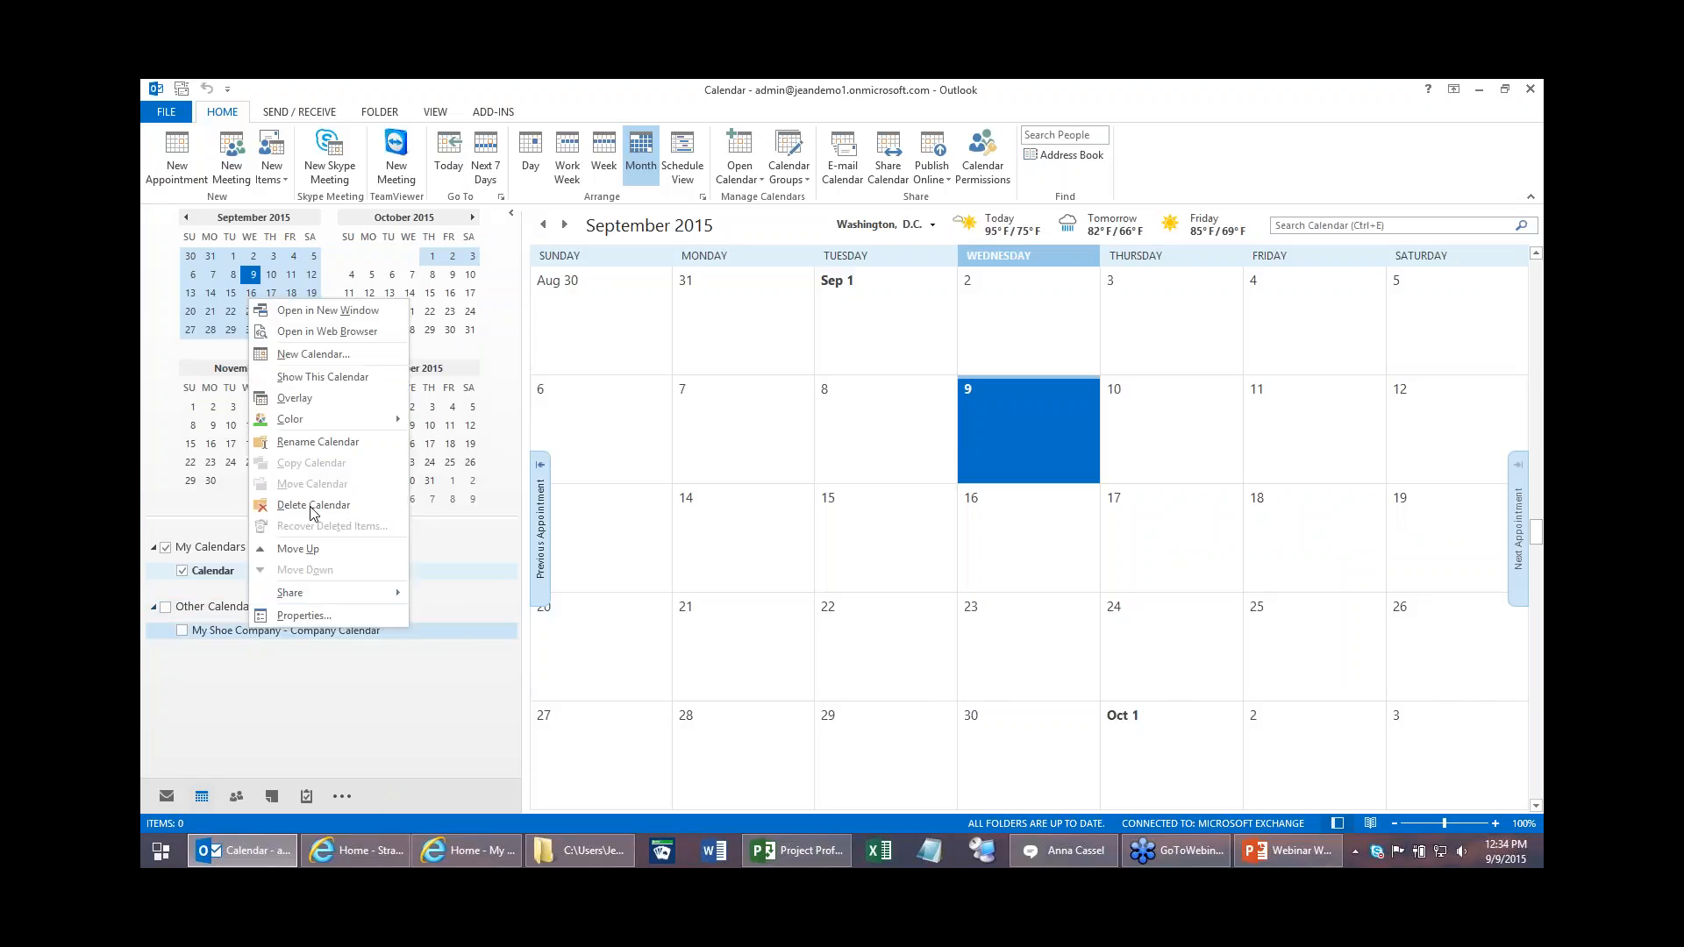
click(314, 504)
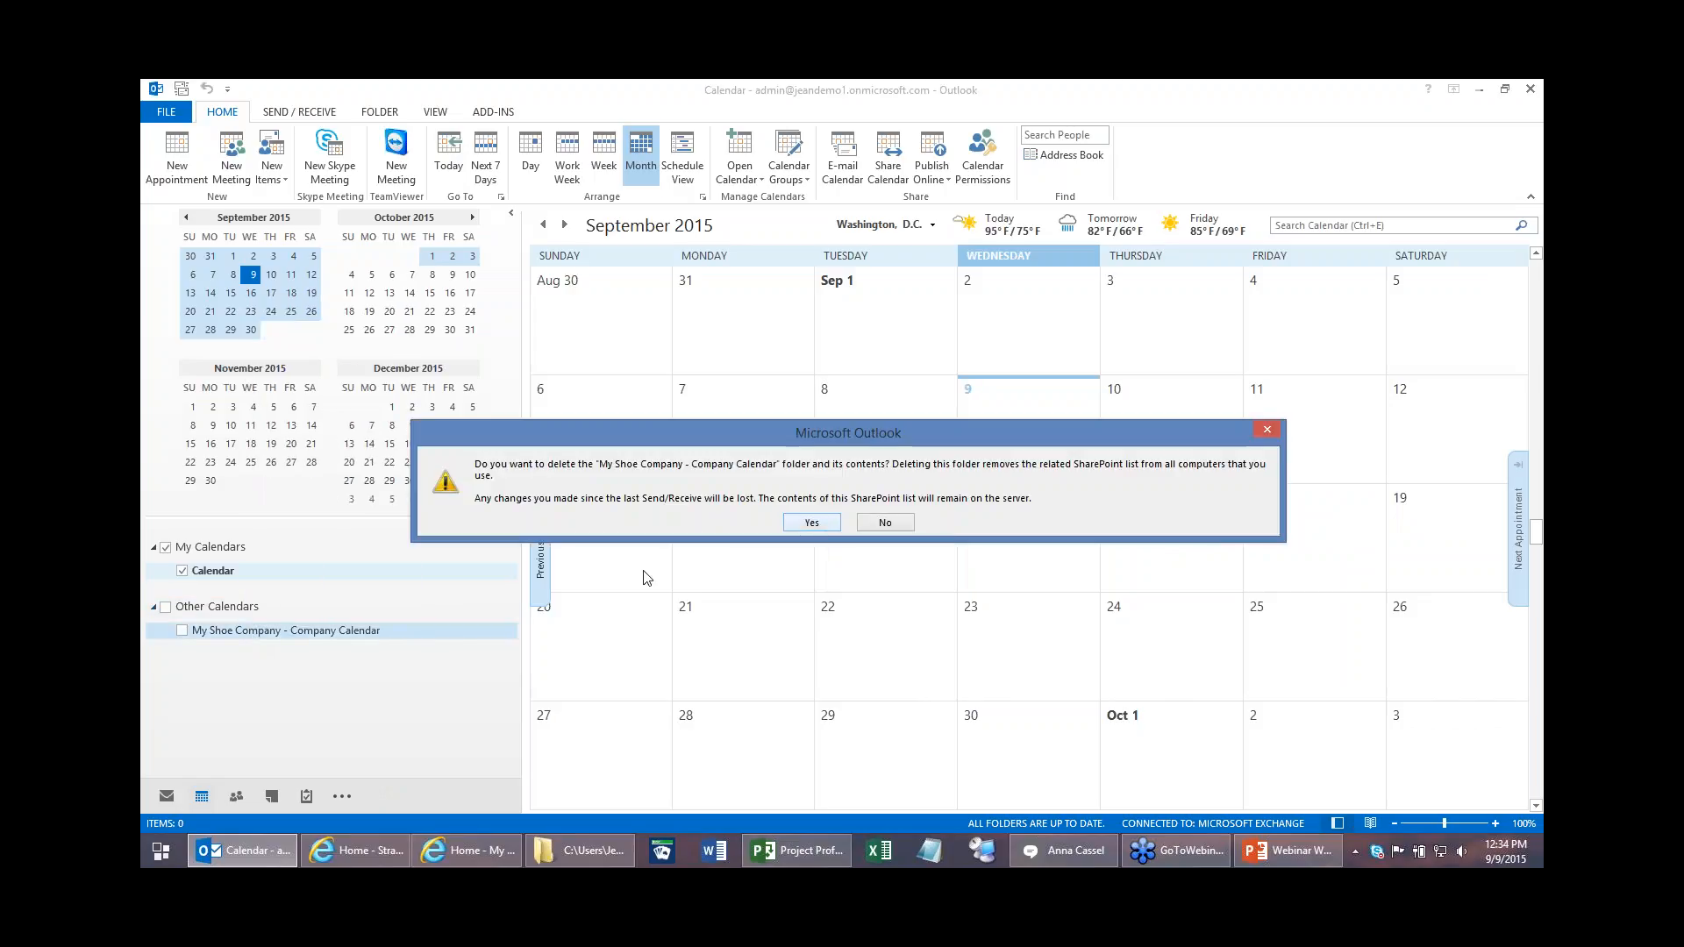
click(811, 523)
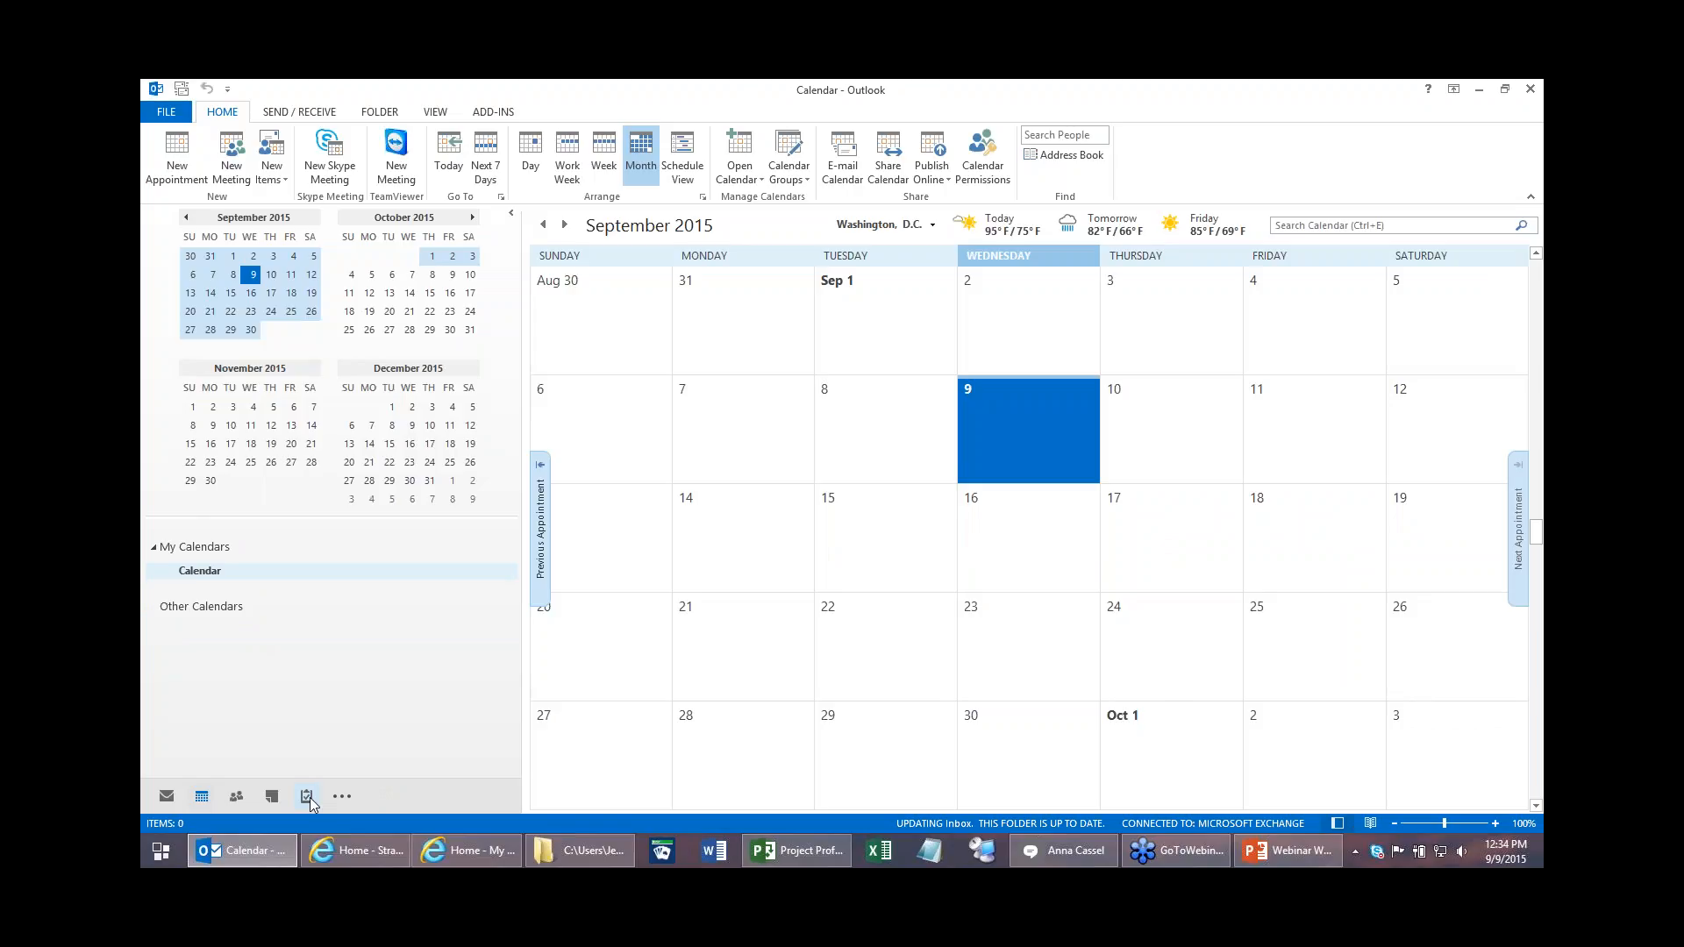
Step: Delete the My Shoe Company contacts folder under Other Contacts in Outlook and confirm the deletion
click(236, 796)
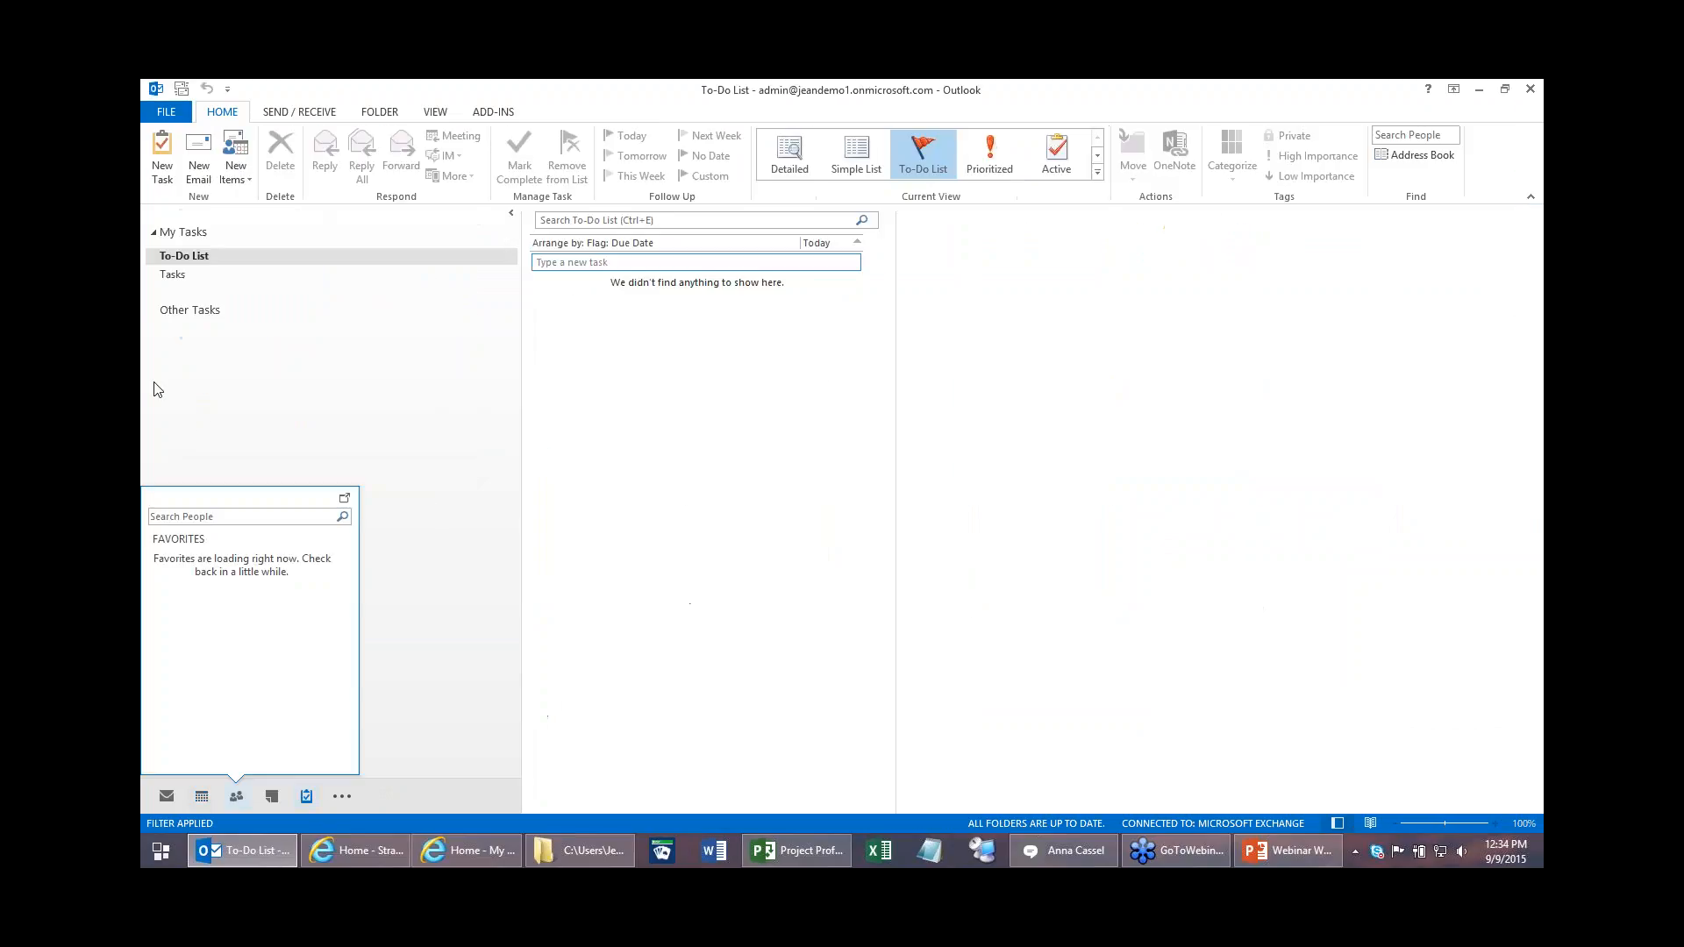
right_click(167, 316)
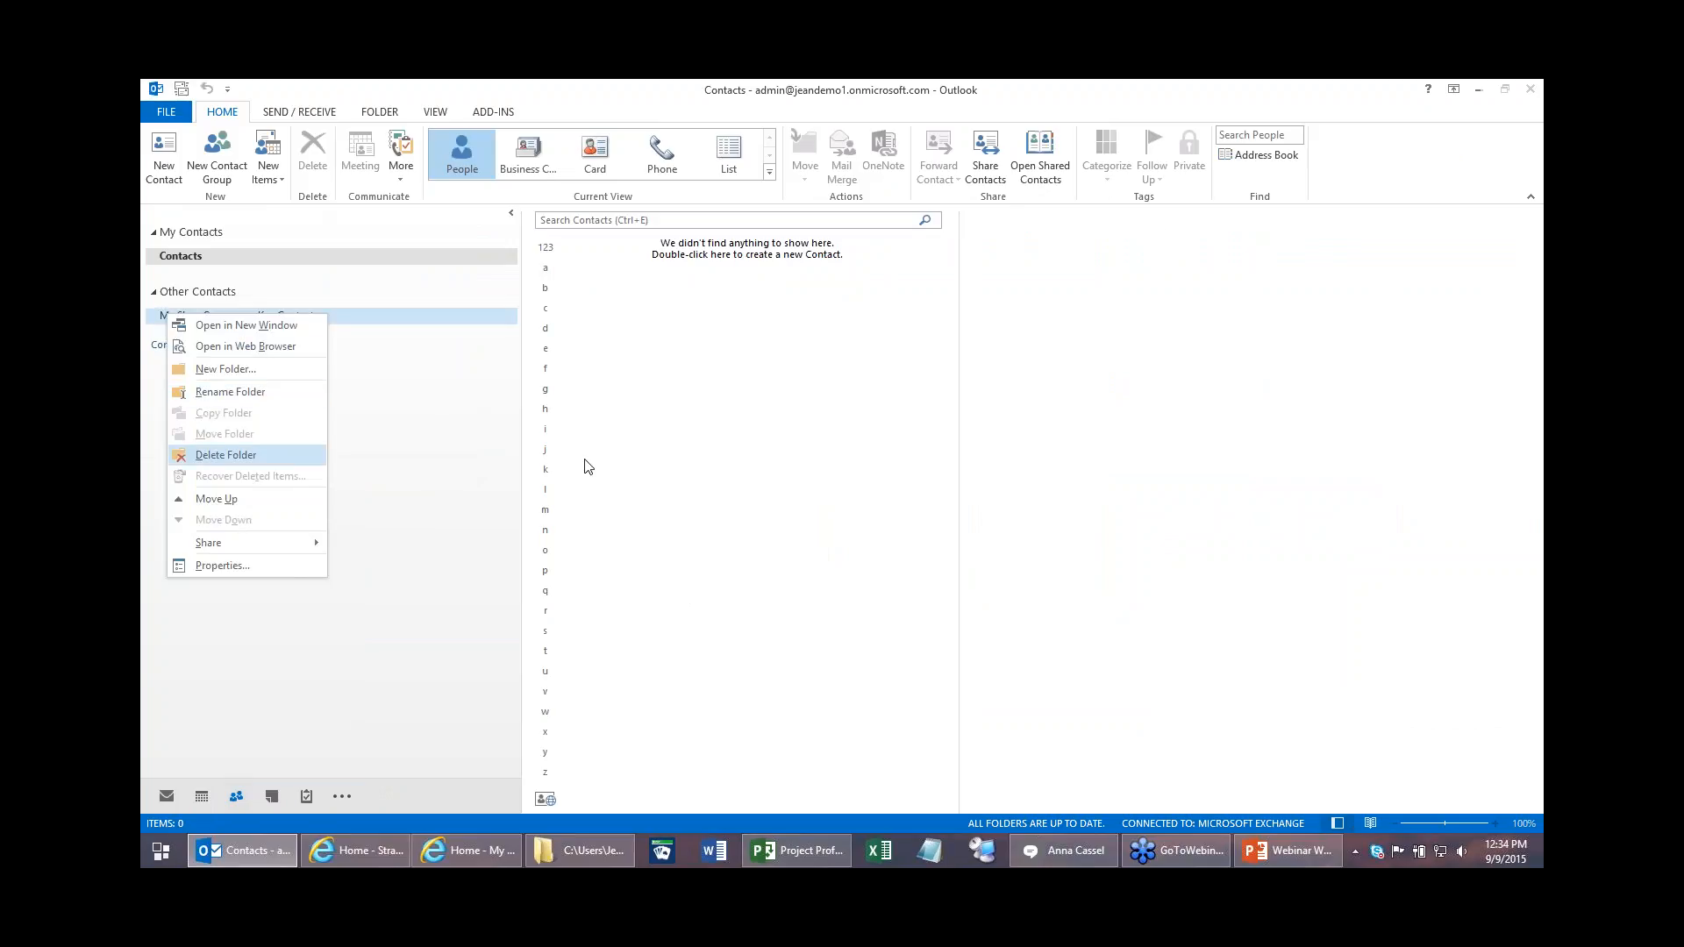
key(Return)
click(813, 519)
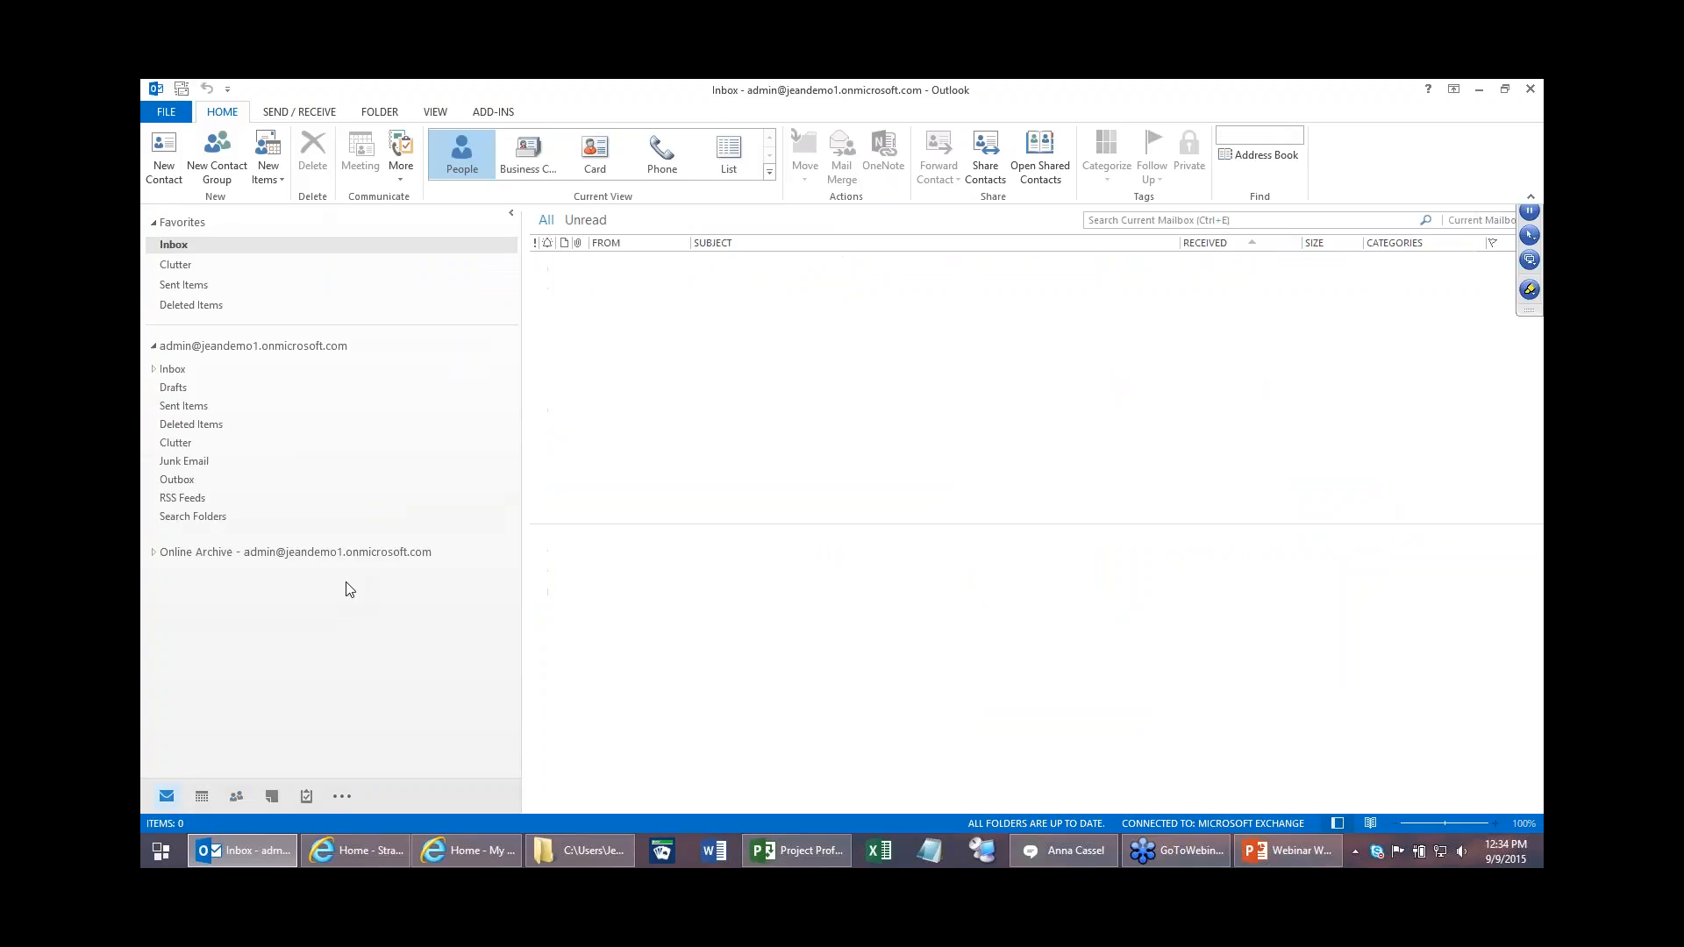
Step: Switch to the My Shoe Company site in the browser, connect its Key Contacts list to Outlook and allow Outlook to open
click(369, 849)
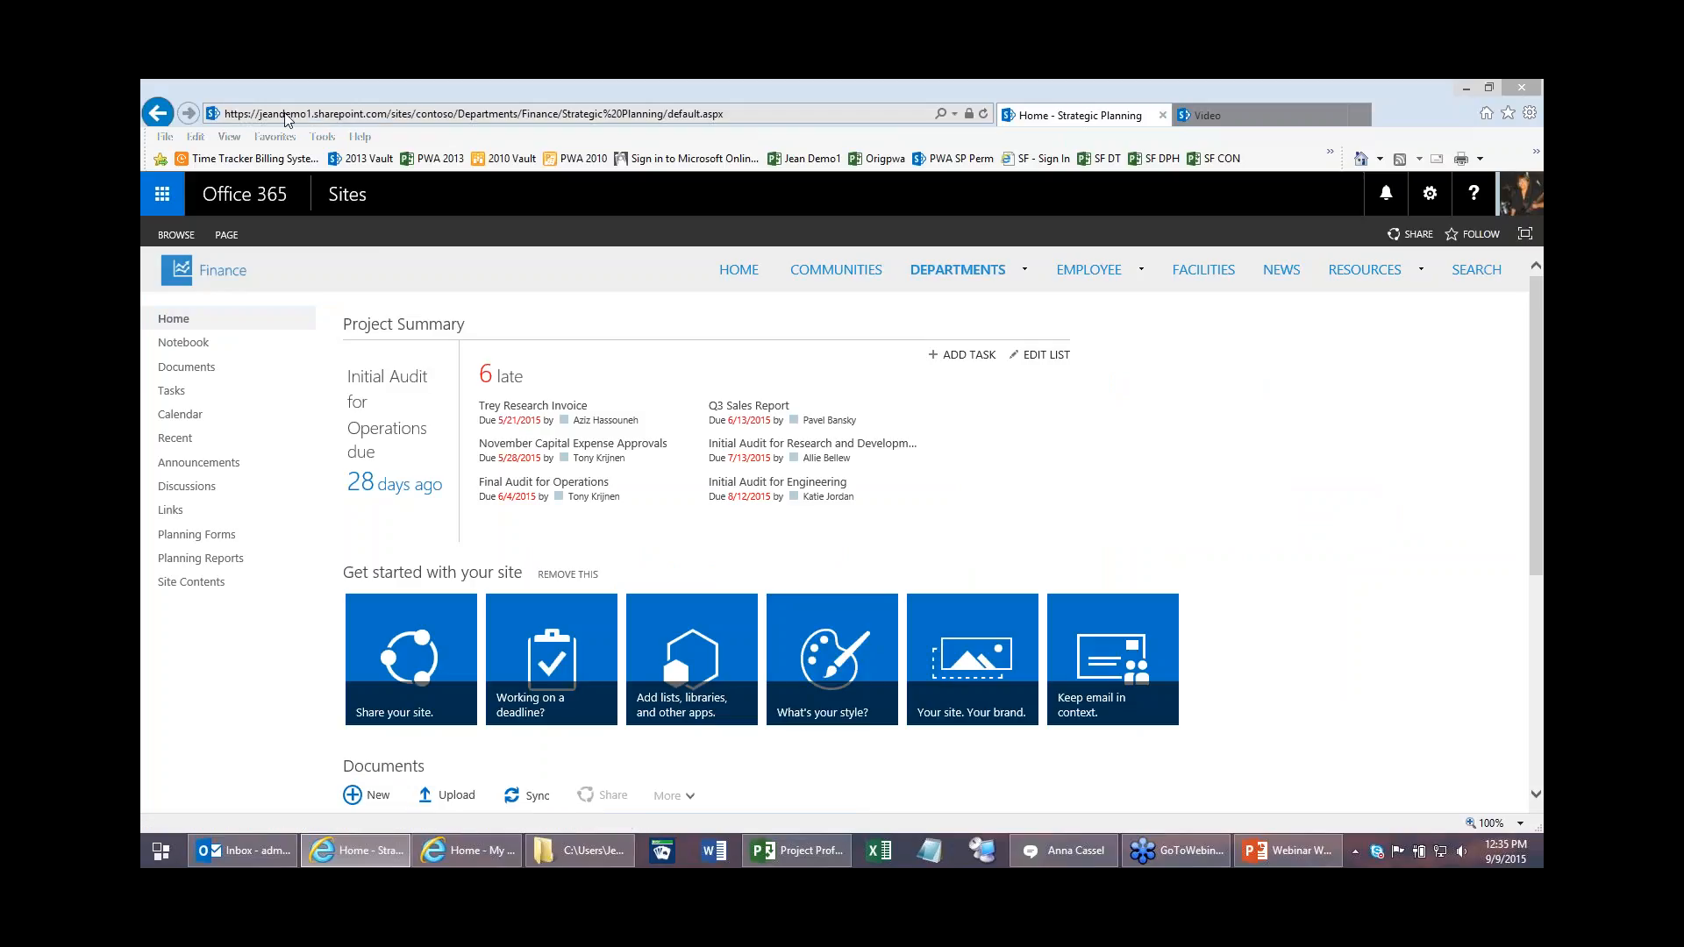
click(481, 855)
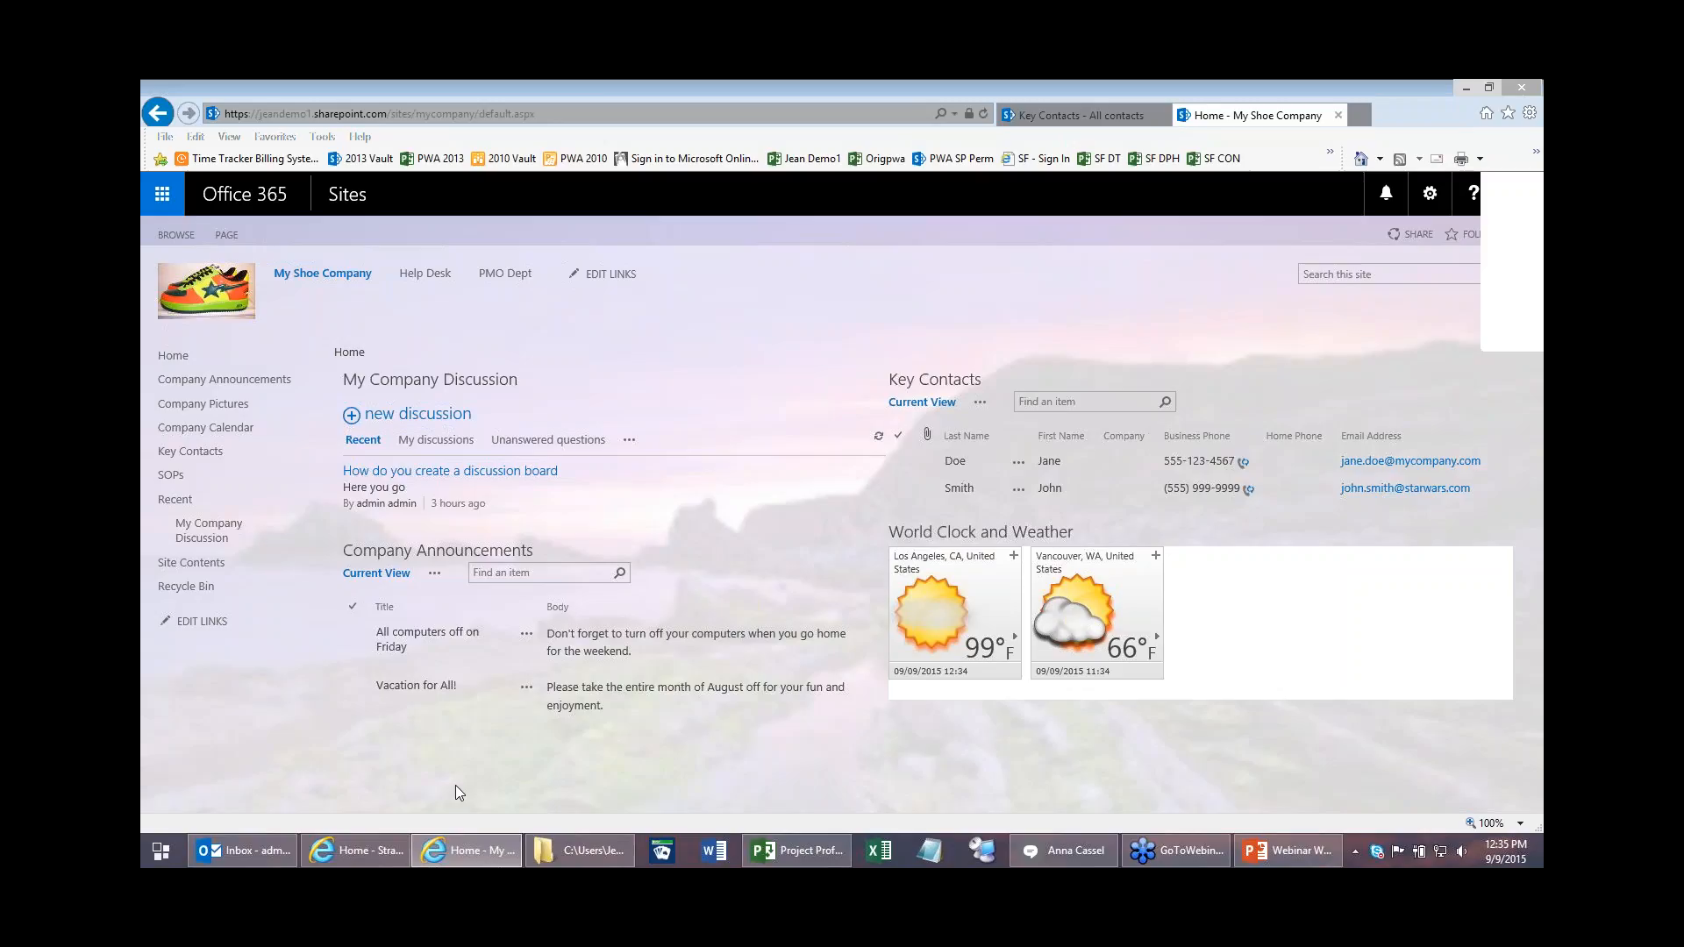
click(184, 454)
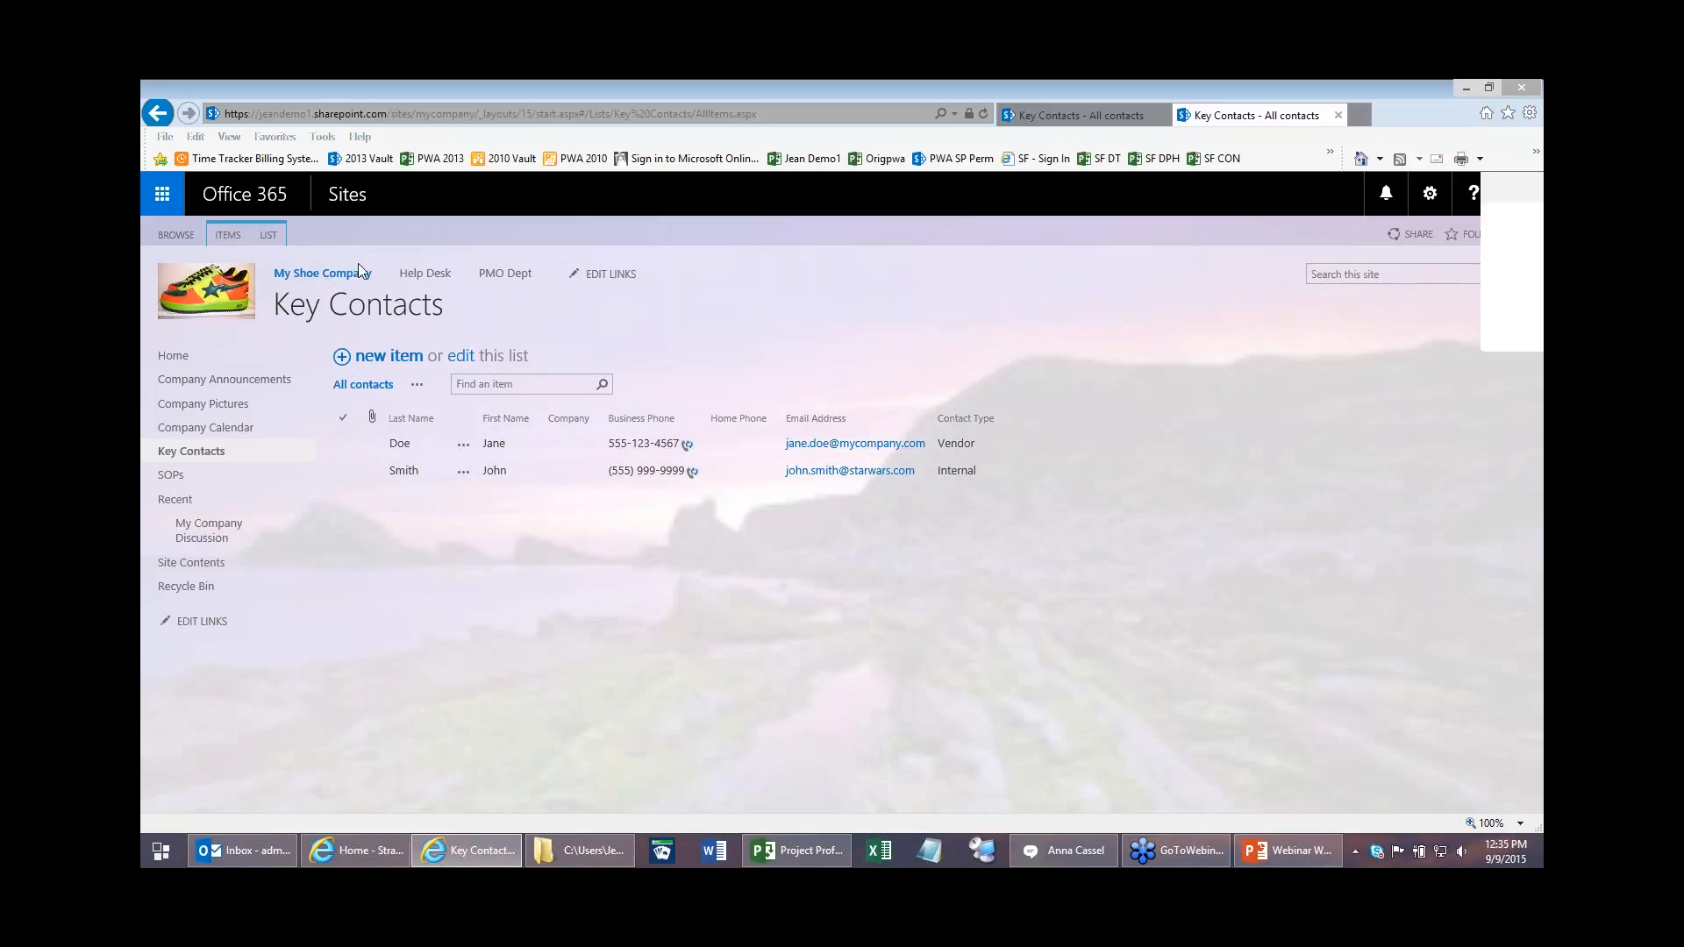
click(279, 237)
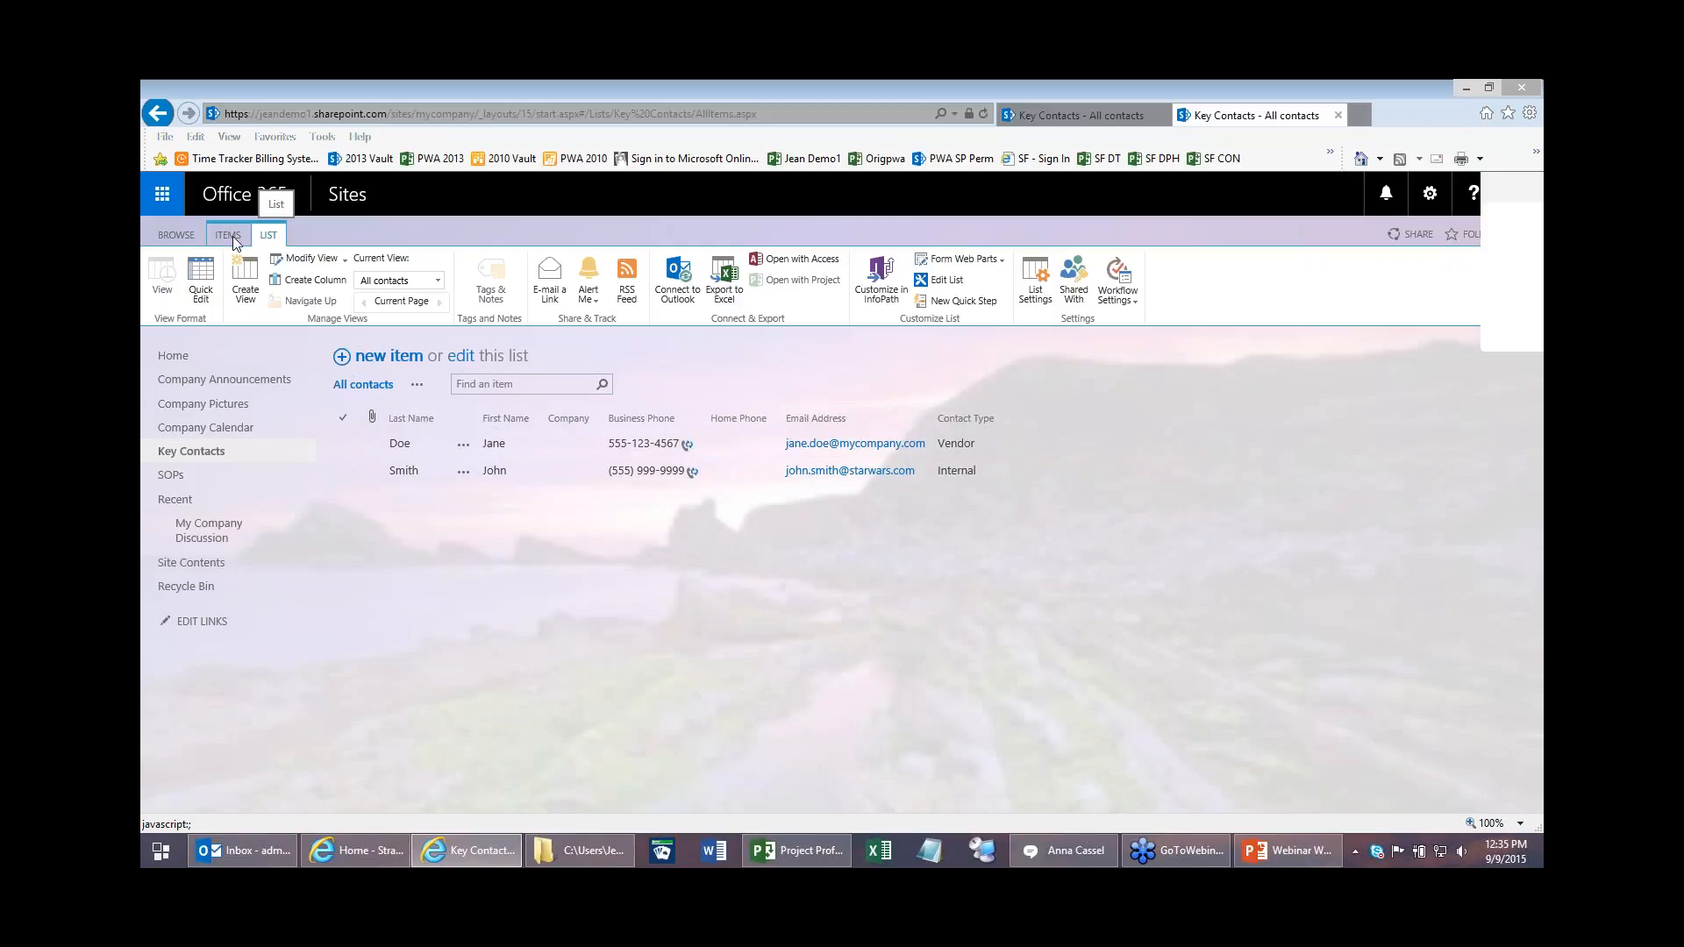
click(676, 285)
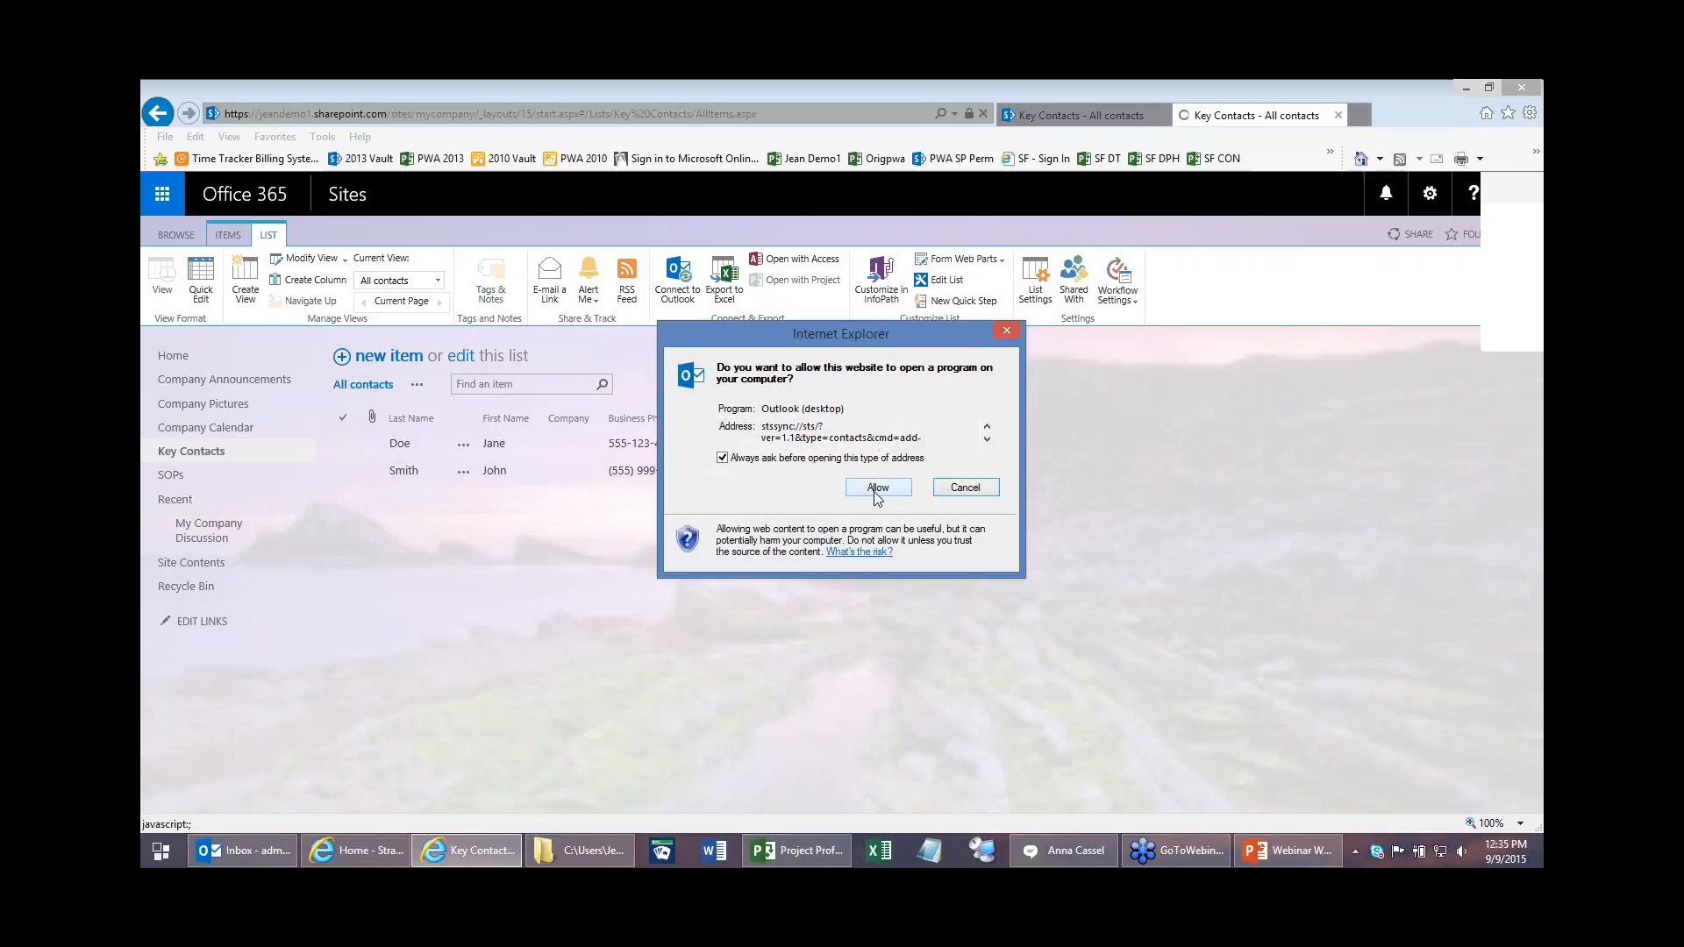
click(875, 491)
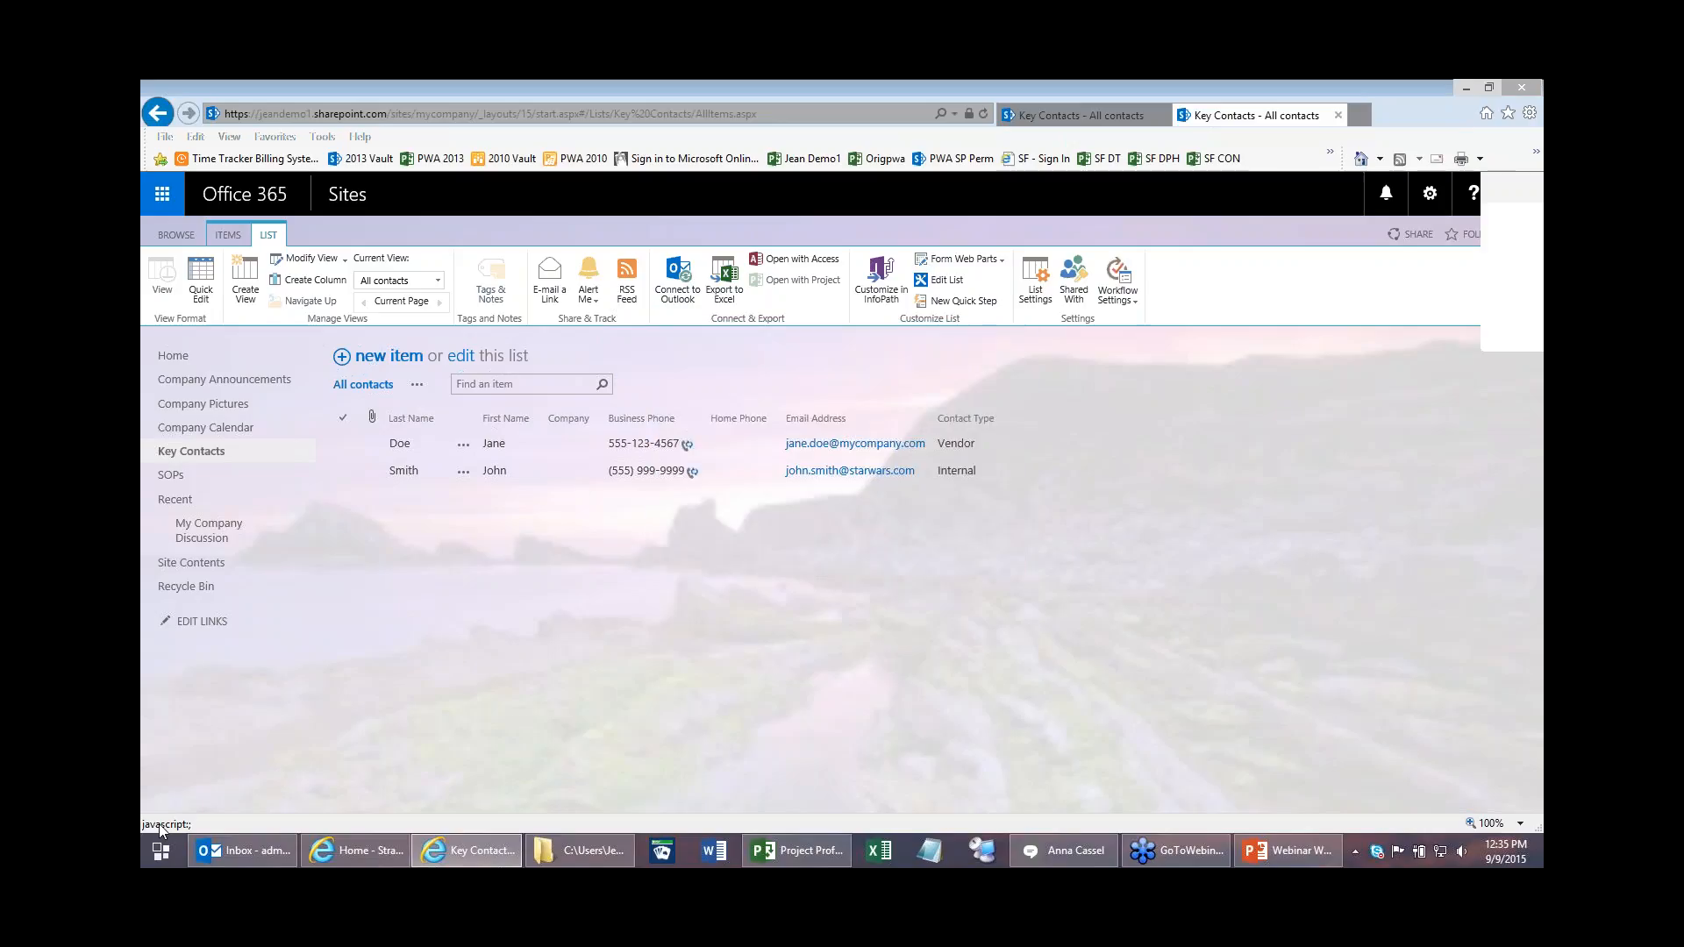
Step: Switch to Outlook, accept the connection to the "My Shoe Company - Key Contacts" list and display the second contact's details
mouse_move(245, 863)
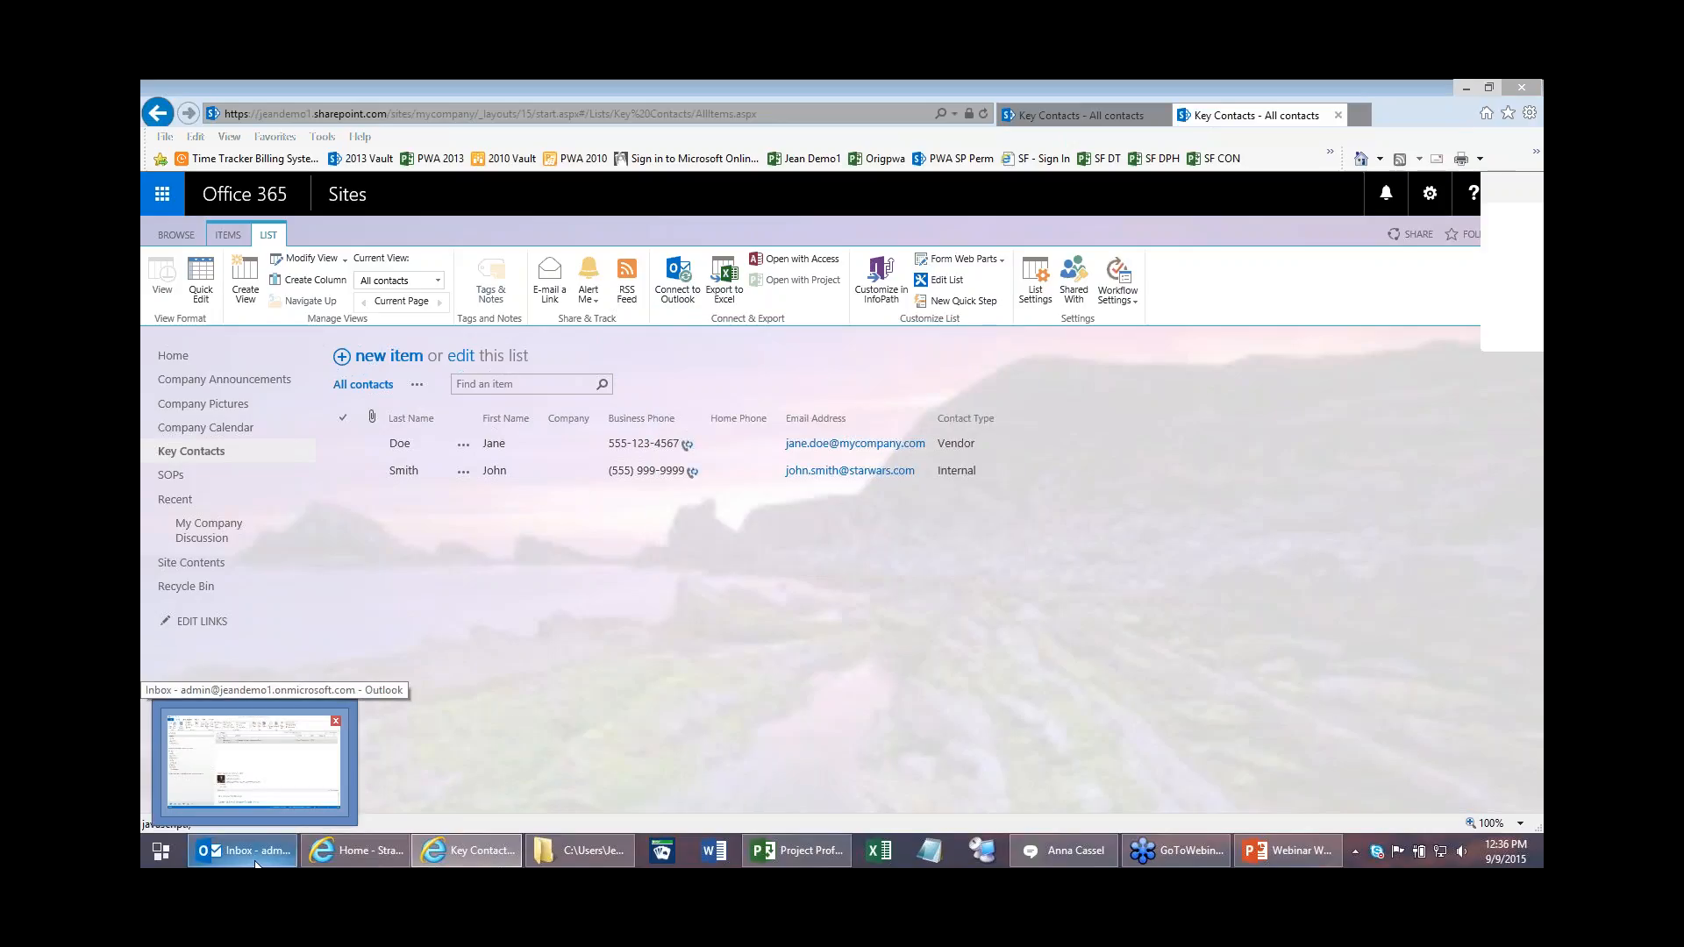
click(252, 857)
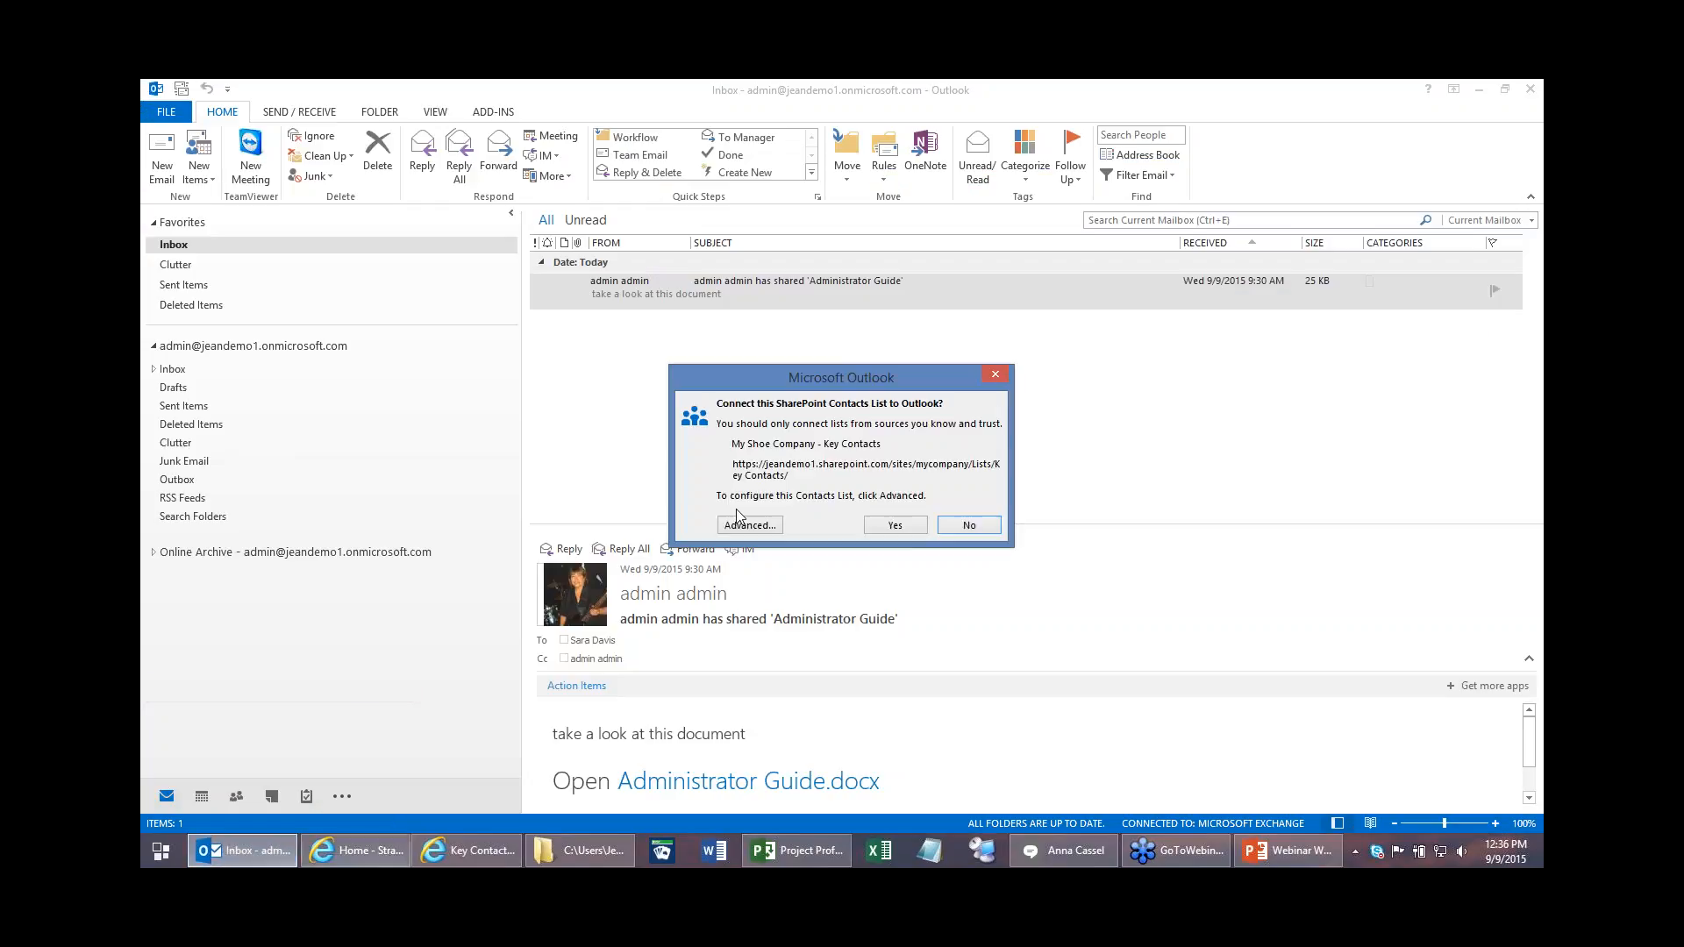
click(888, 525)
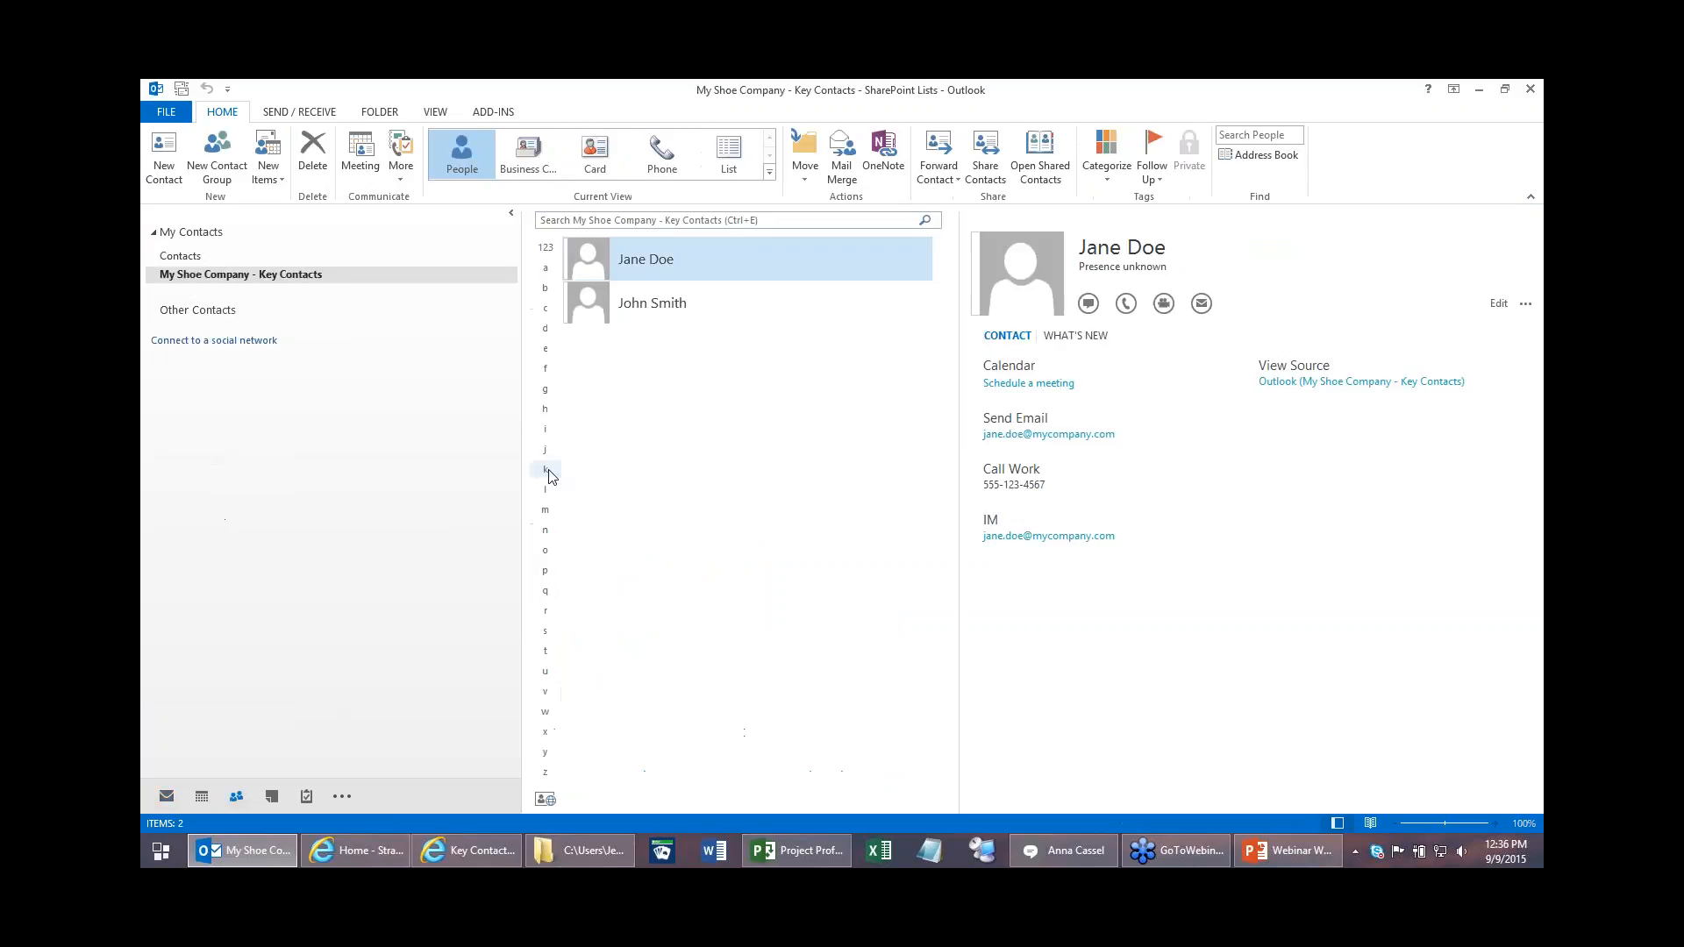
click(652, 308)
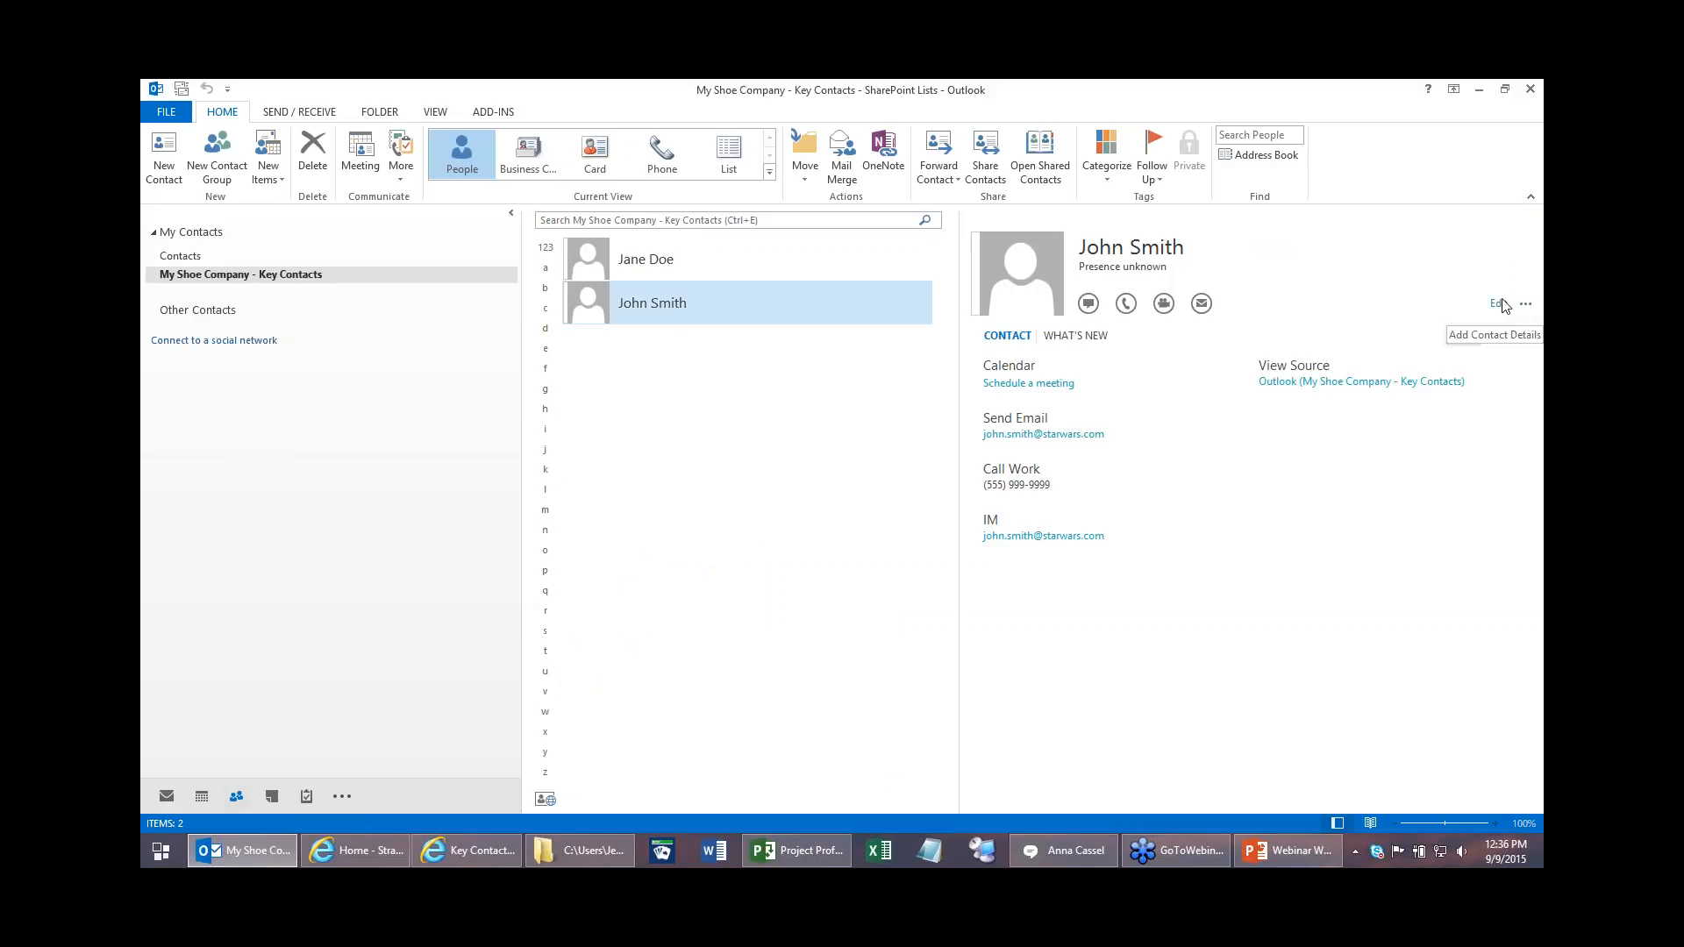
Step: Try to change the domain of the second contact's e-mail address to starbucks.com and save the contact
click(1496, 260)
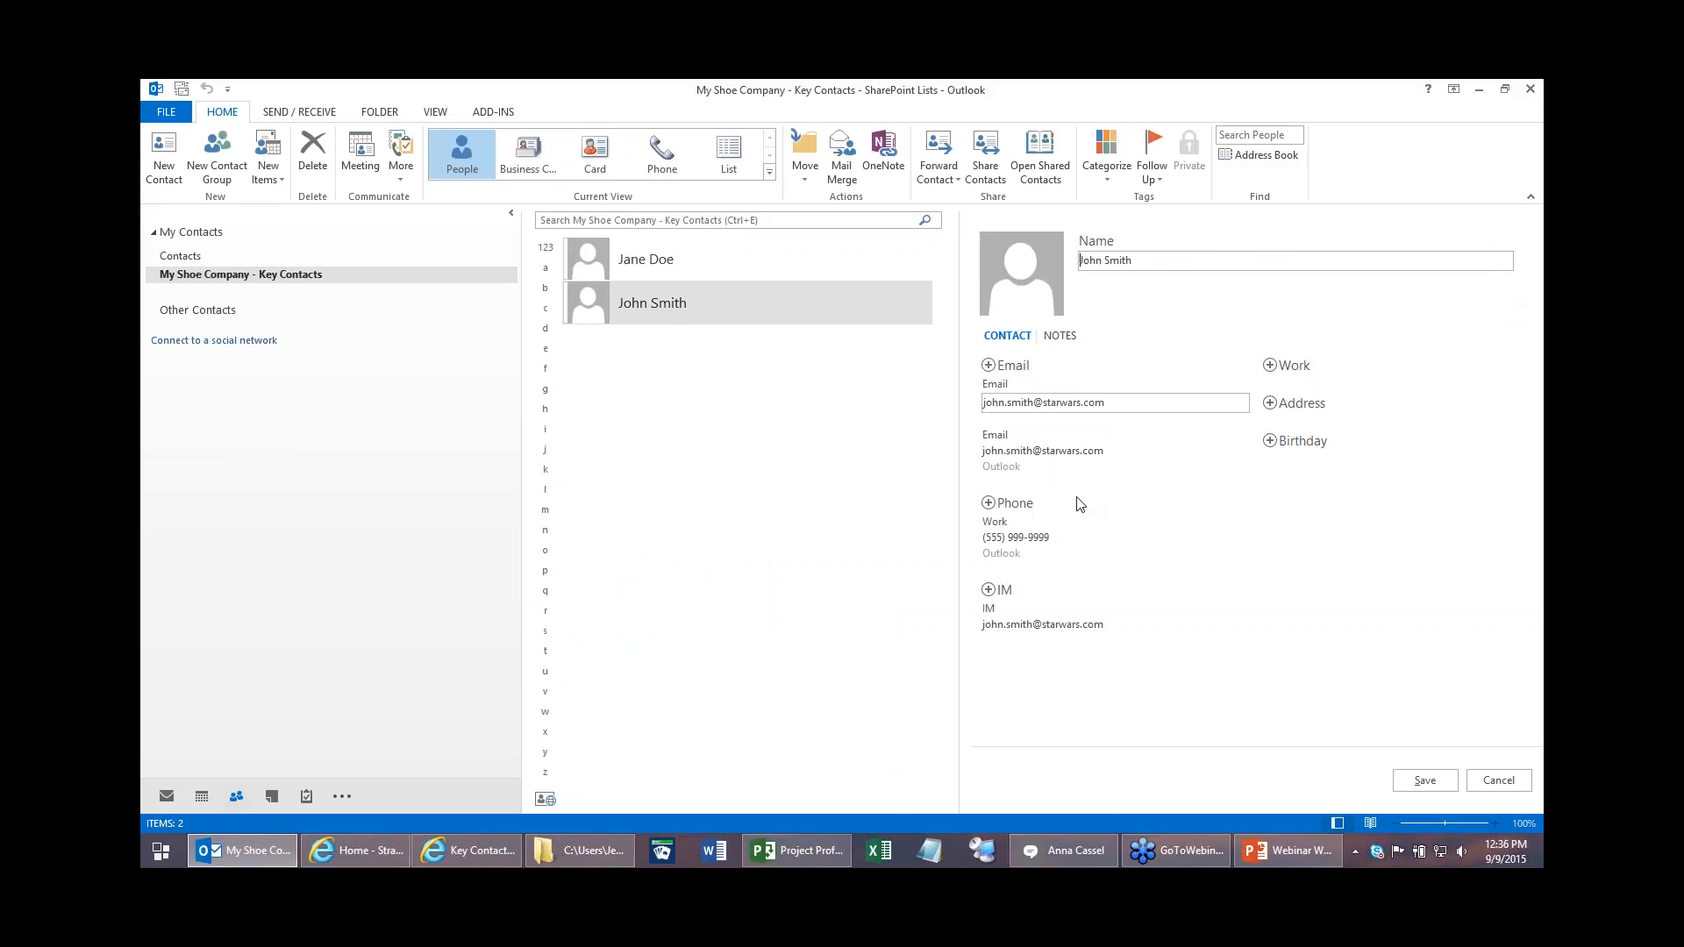
click(1039, 537)
click(1129, 405)
key(BackSpace)
key(BackSpace)
key(BackSpace)
key(BackSpace)
key(BackSpace)
key(BackSpace)
key(BackSpace)
key(BackSpace)
key(BackSpace)
key(BackSpace)
key(BackSpace)
text(starbucks.com)
click(1415, 781)
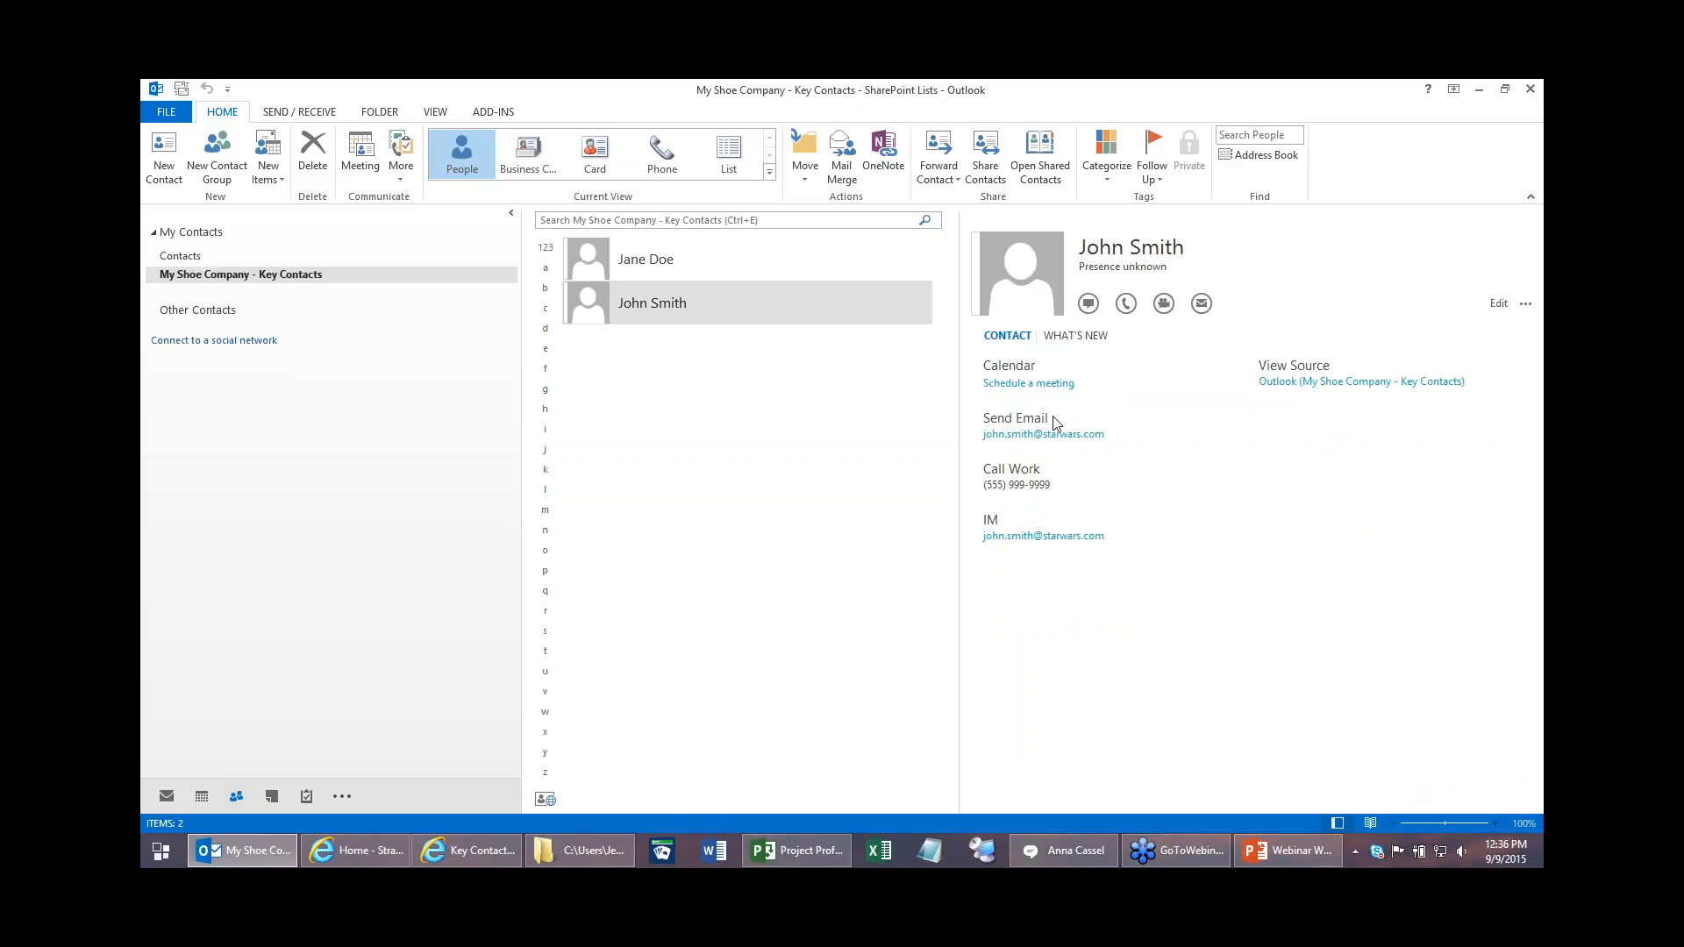
Step: Switch to the browser and refresh the Key Contacts list to check the contact's e-mail address, returning to the Outlook mailbox
click(465, 851)
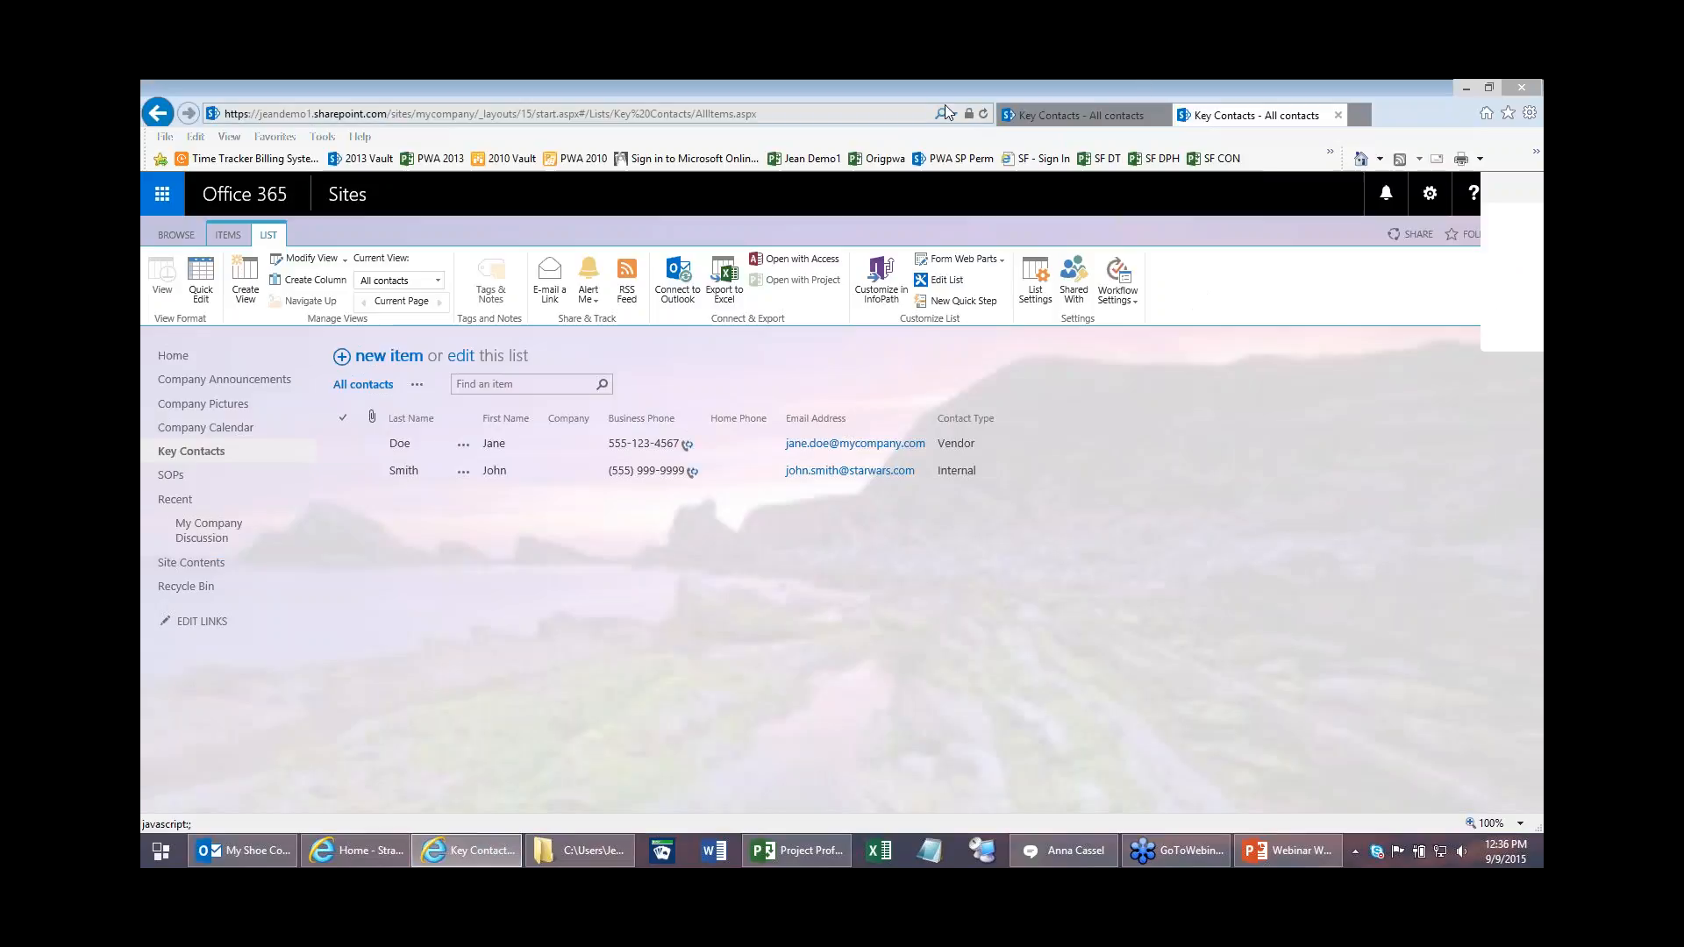
click(983, 113)
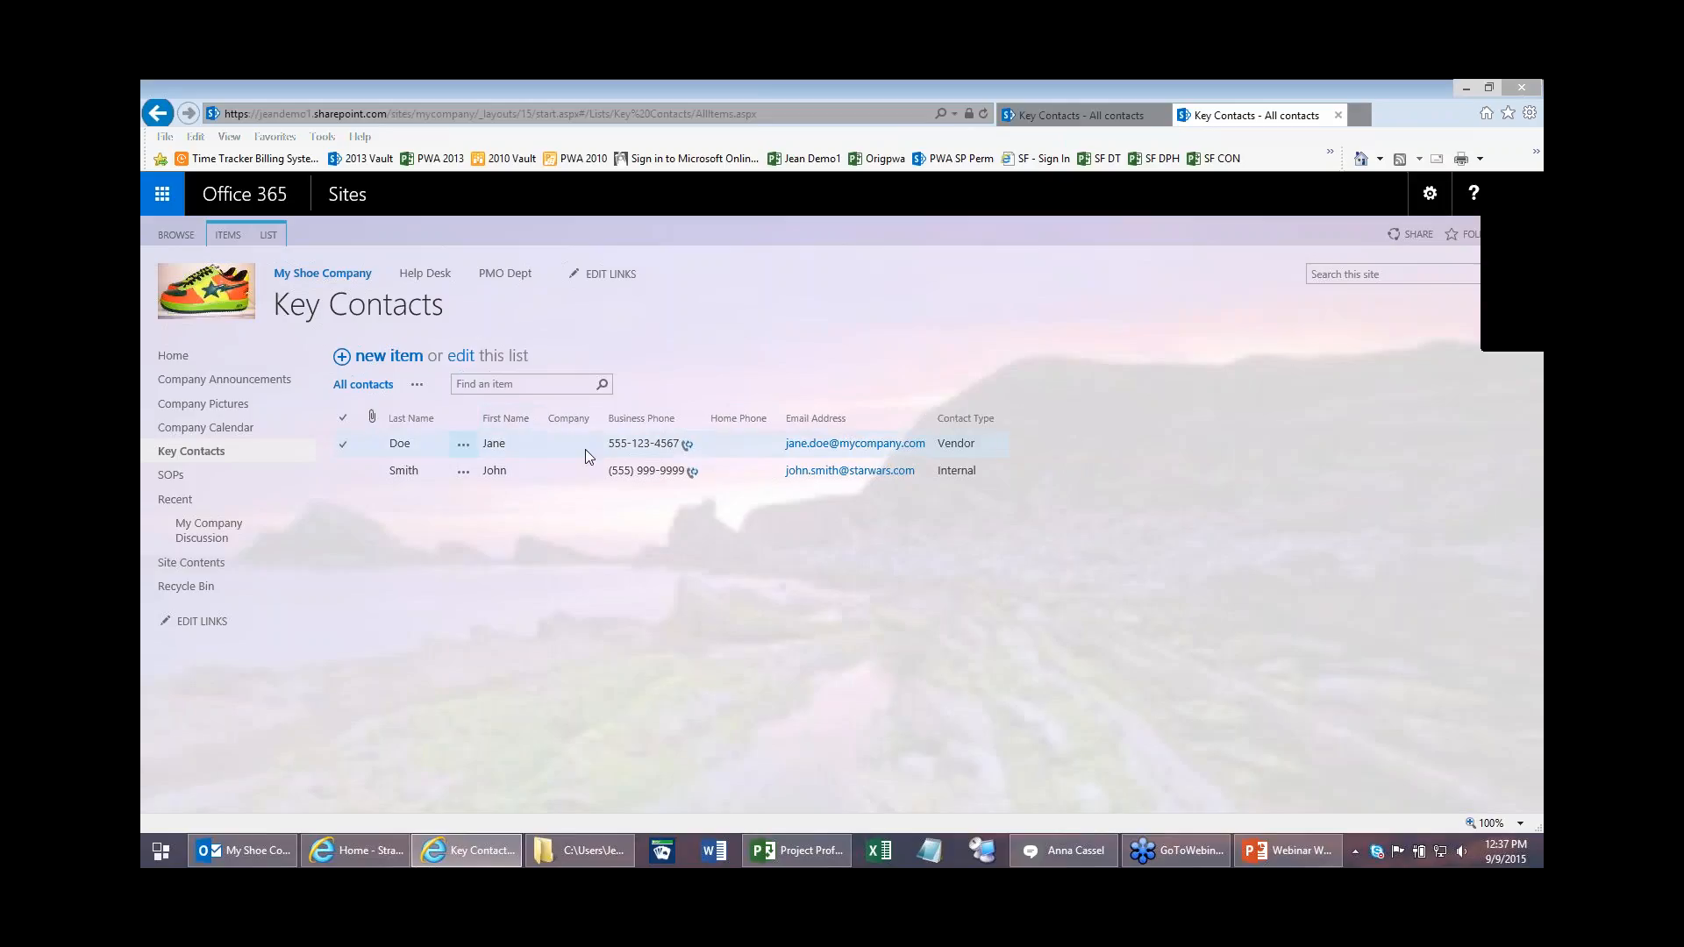
click(265, 849)
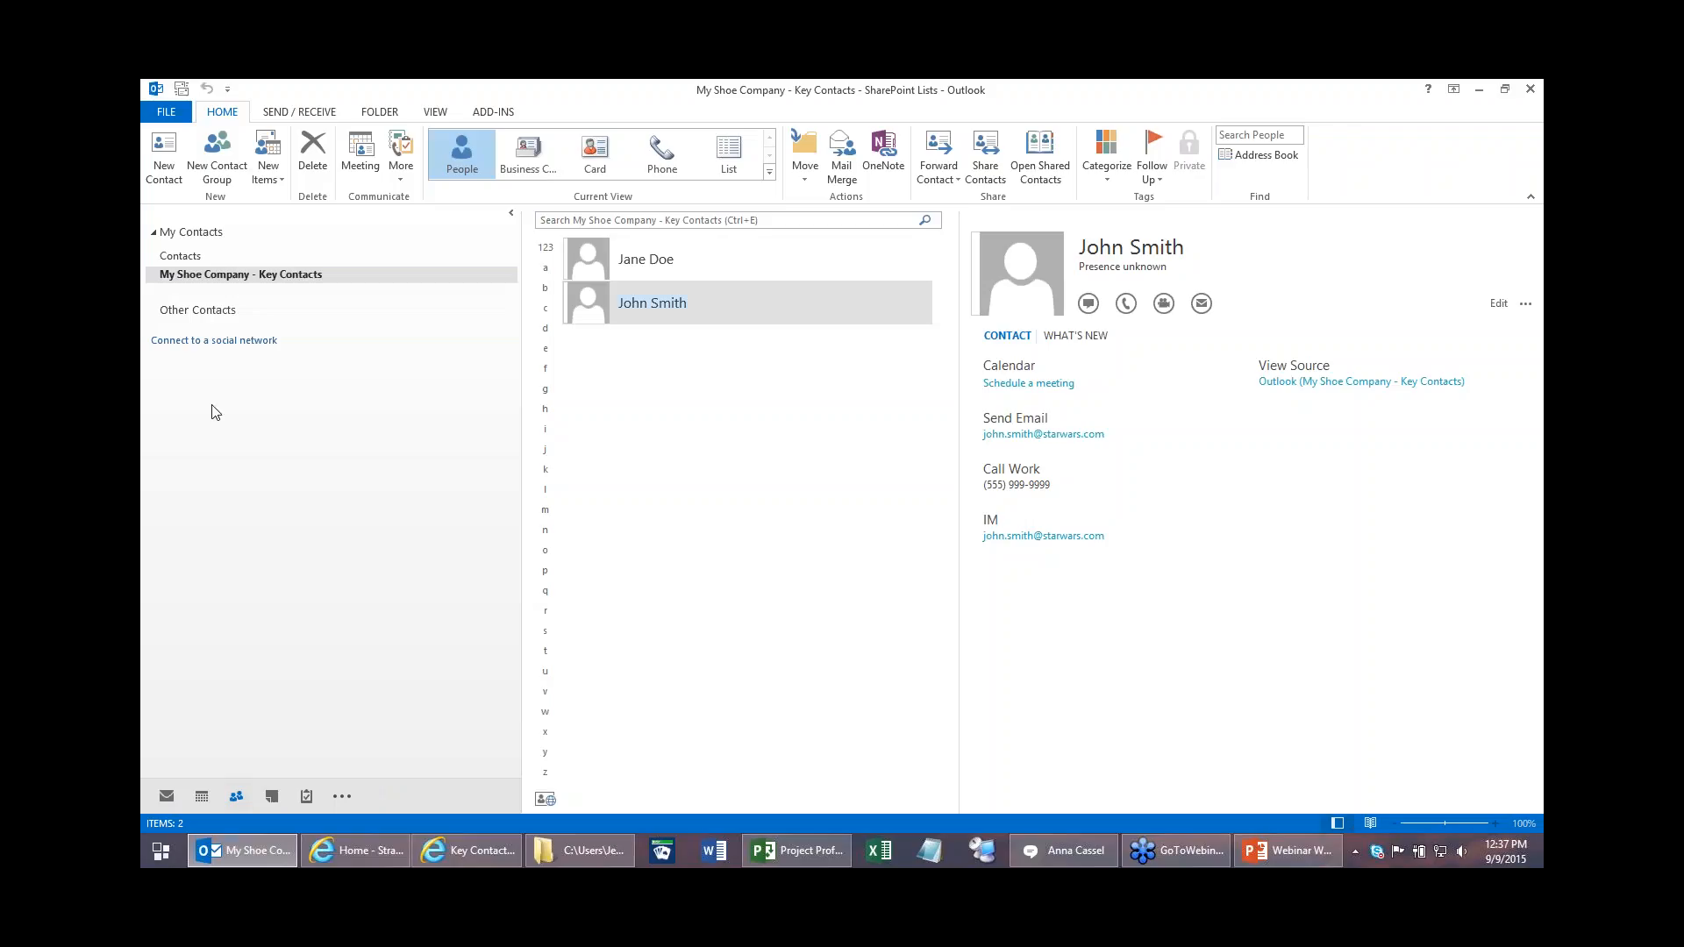
click(166, 797)
Step: Switch to the My Shoe Company site in the browser, connect its Company Calendar to Outlook and allow Outlook to open
click(338, 847)
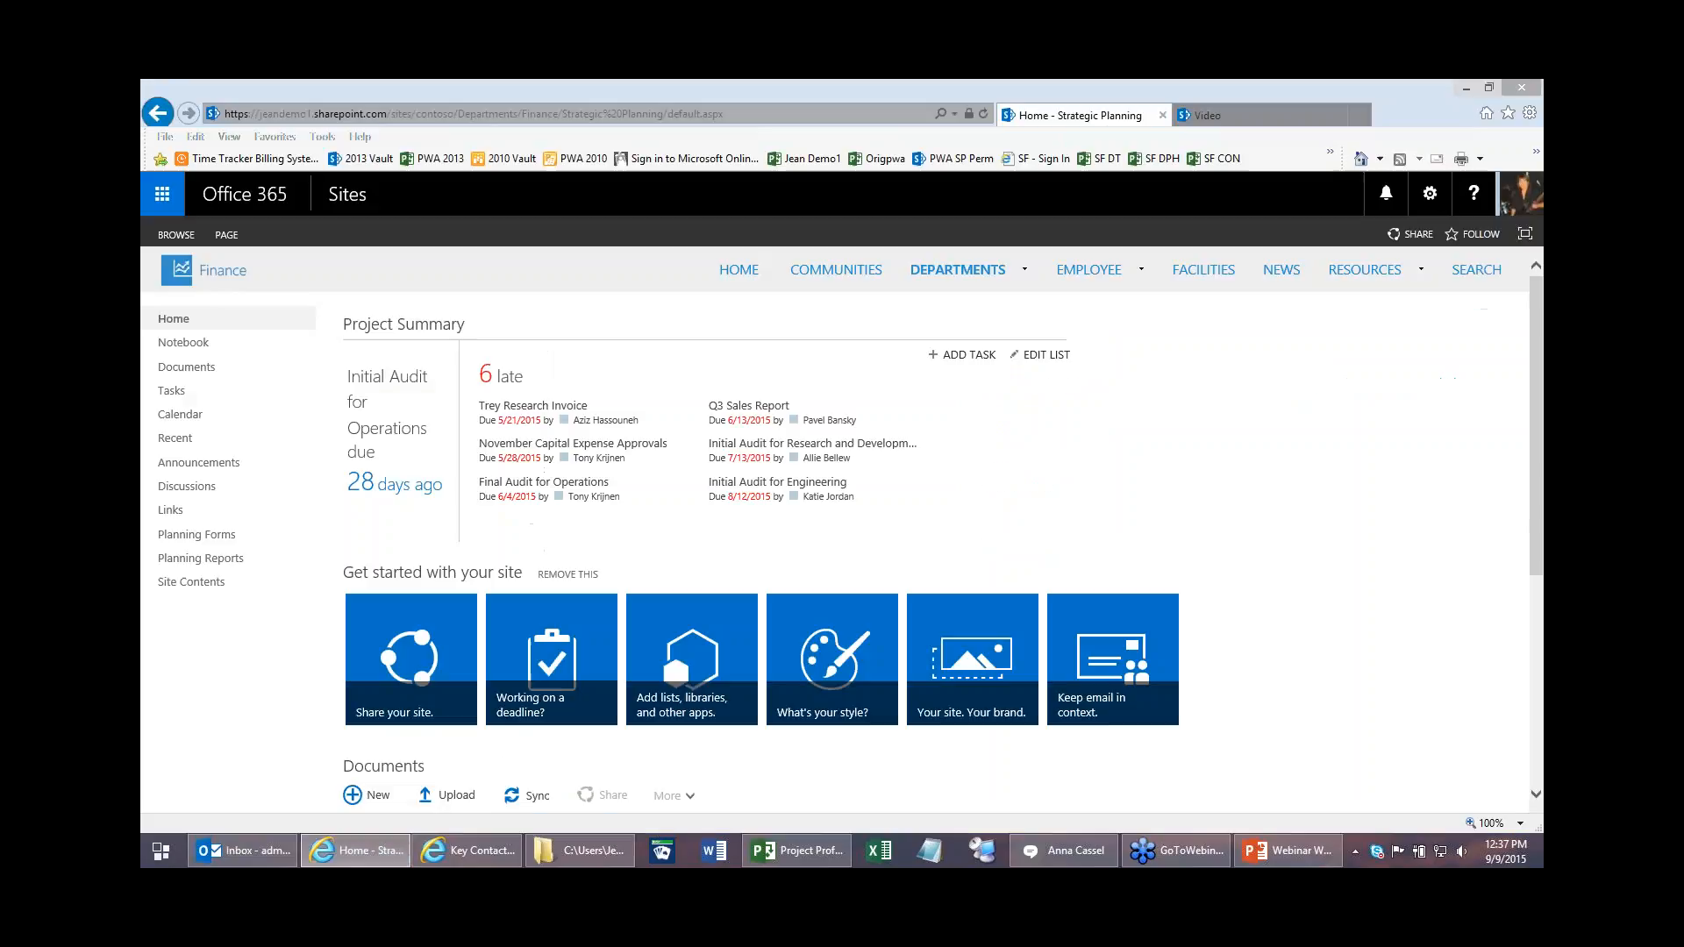
click(506, 850)
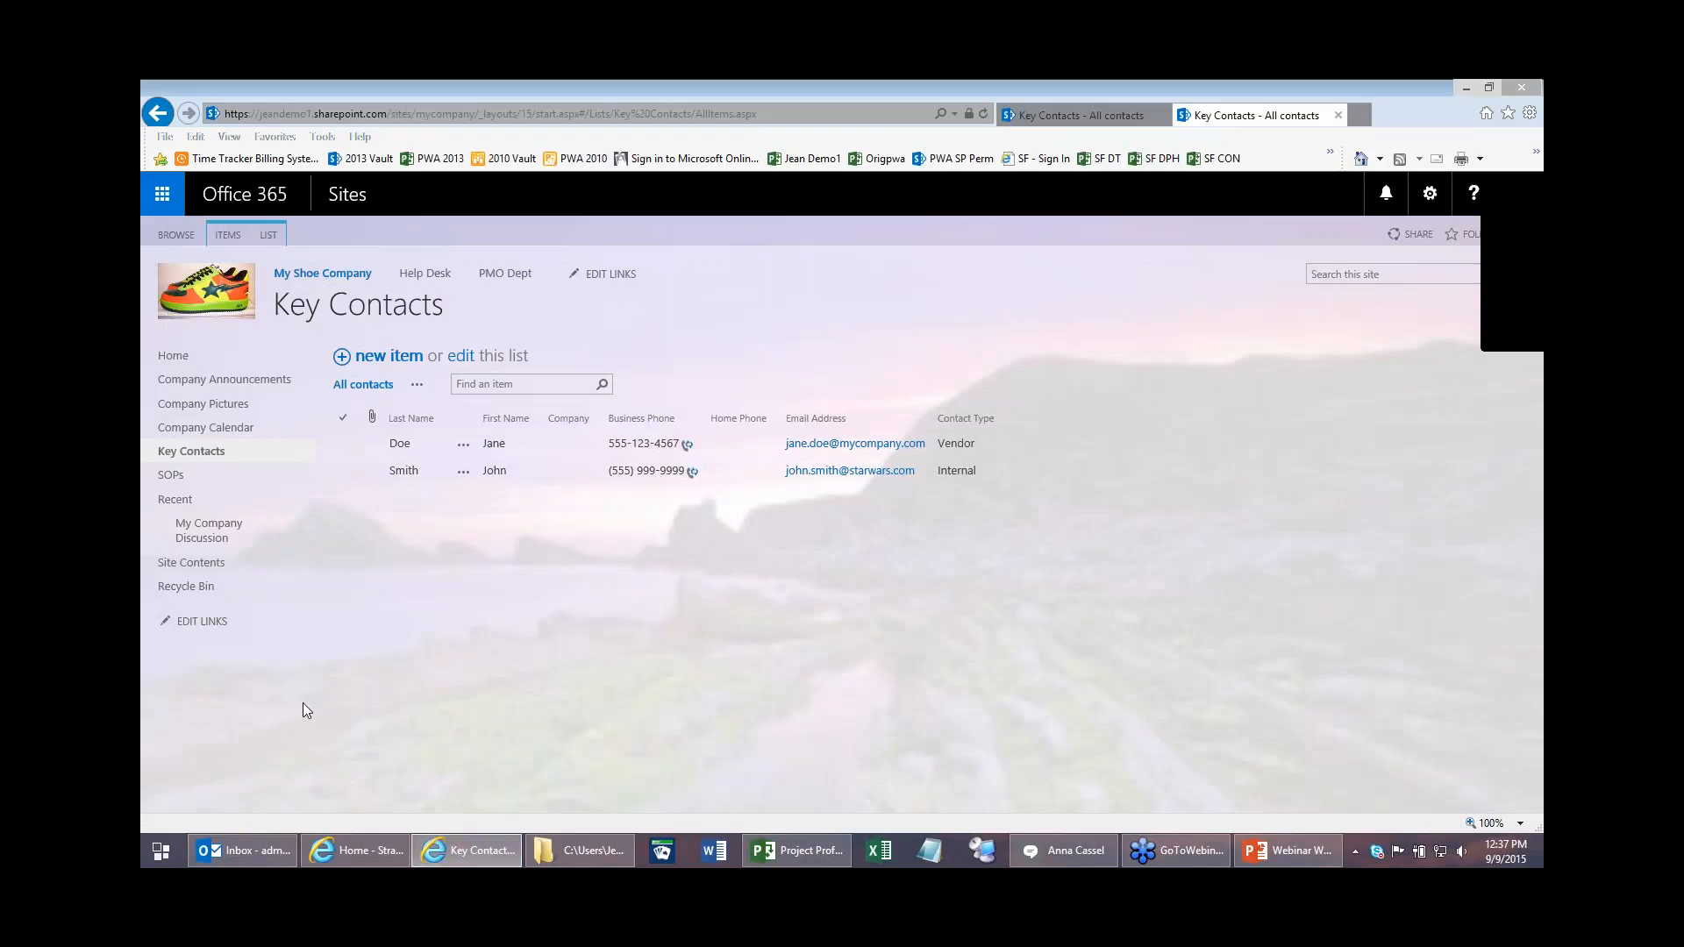
click(180, 404)
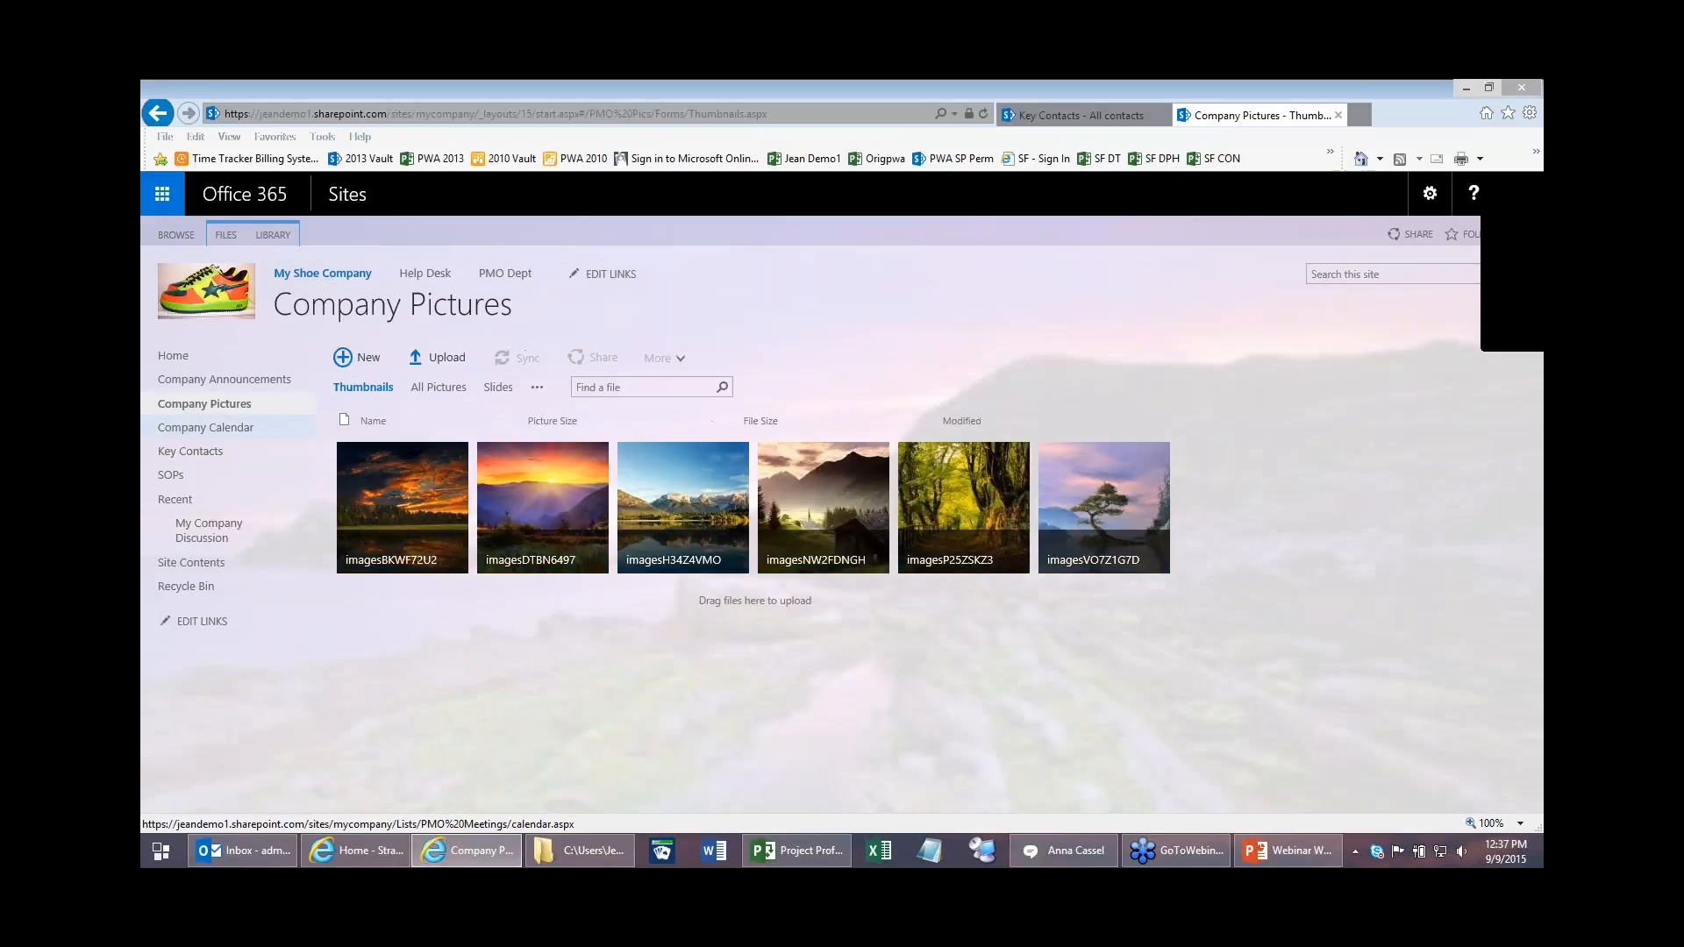
click(205, 427)
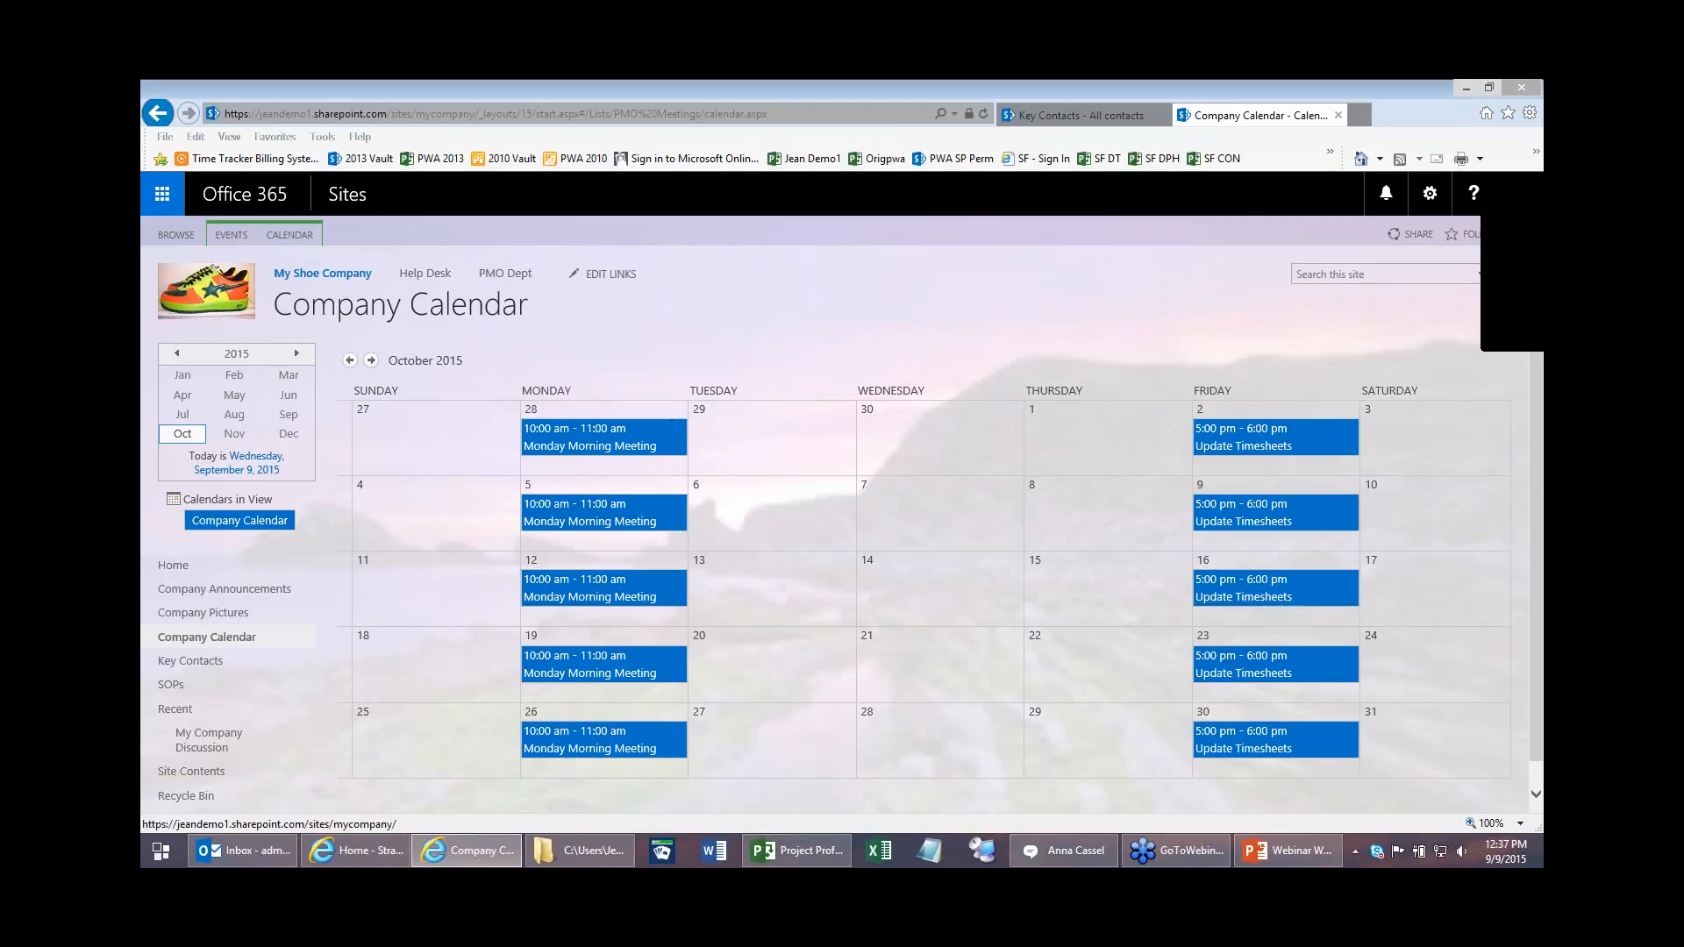
click(269, 235)
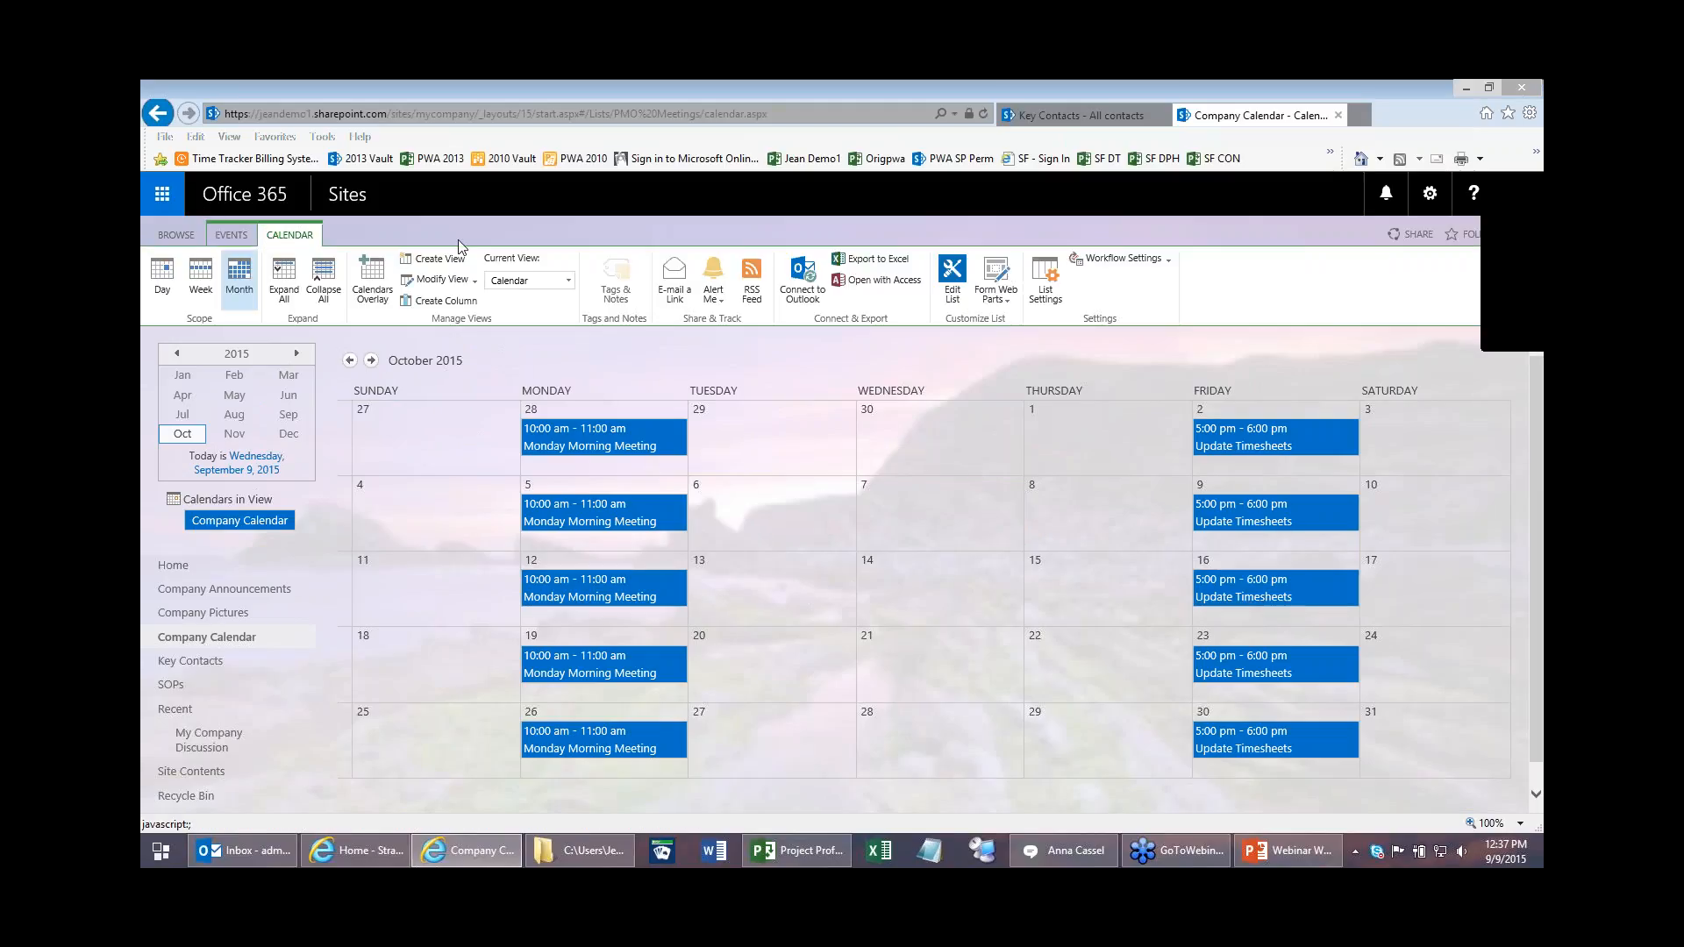
click(796, 276)
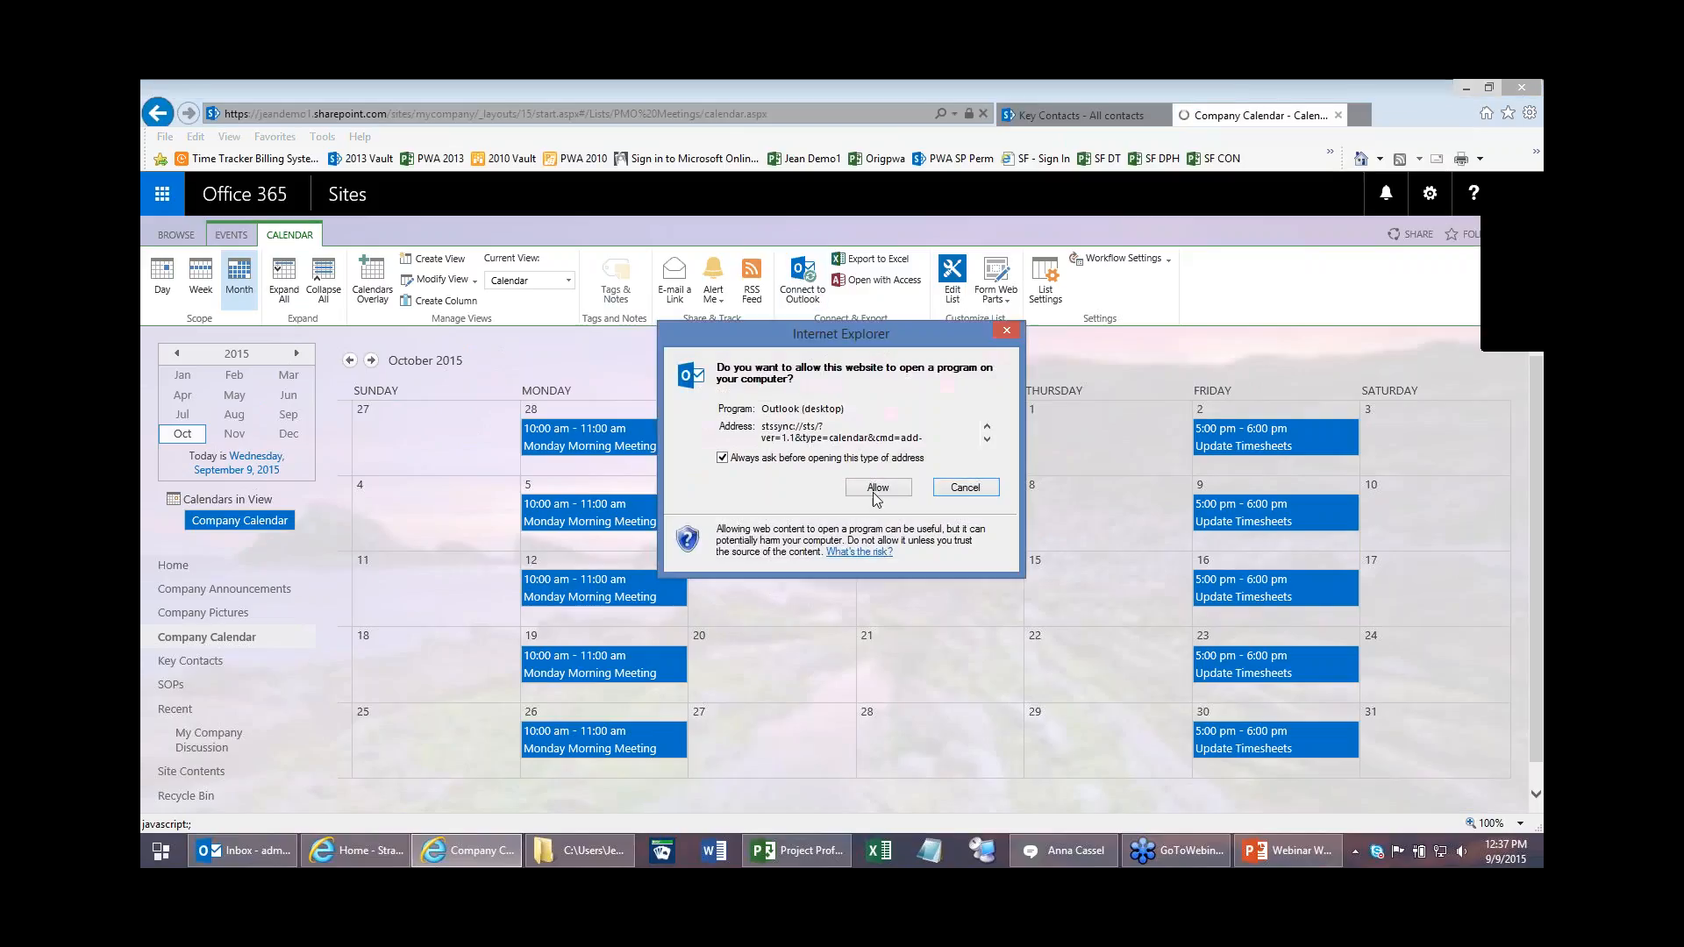
click(877, 488)
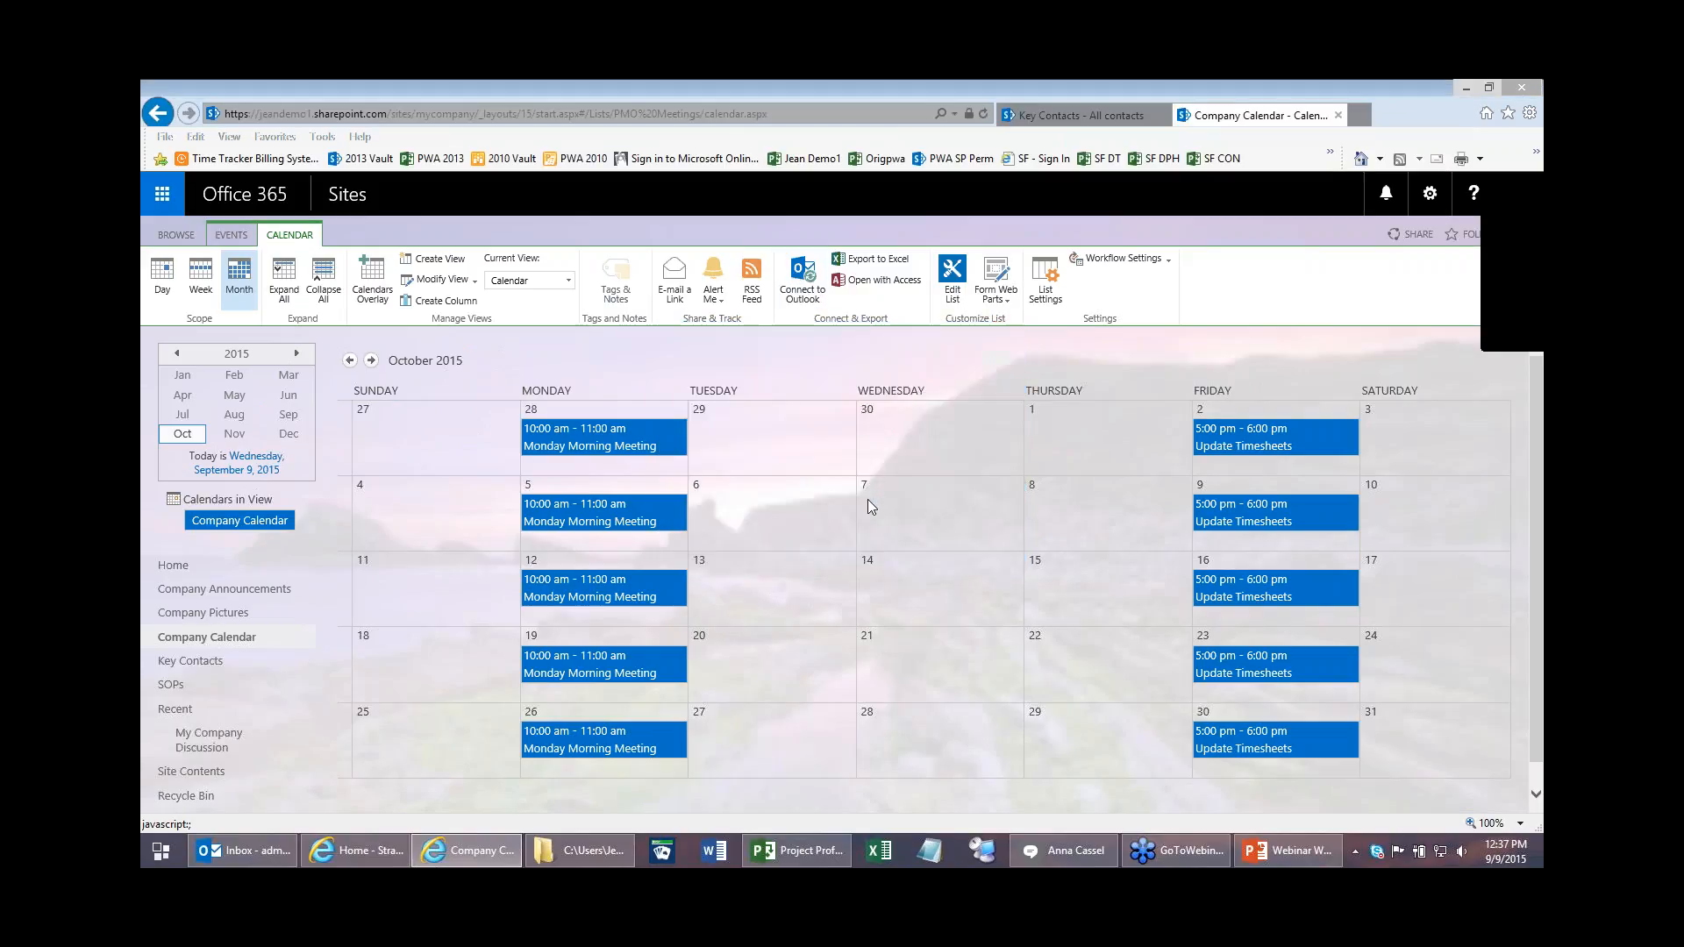
Step: Switch to Outlook, accept the connection to "My Shoe Company - Company Calendar" and return to the SharePoint calendar in the browser
click(240, 859)
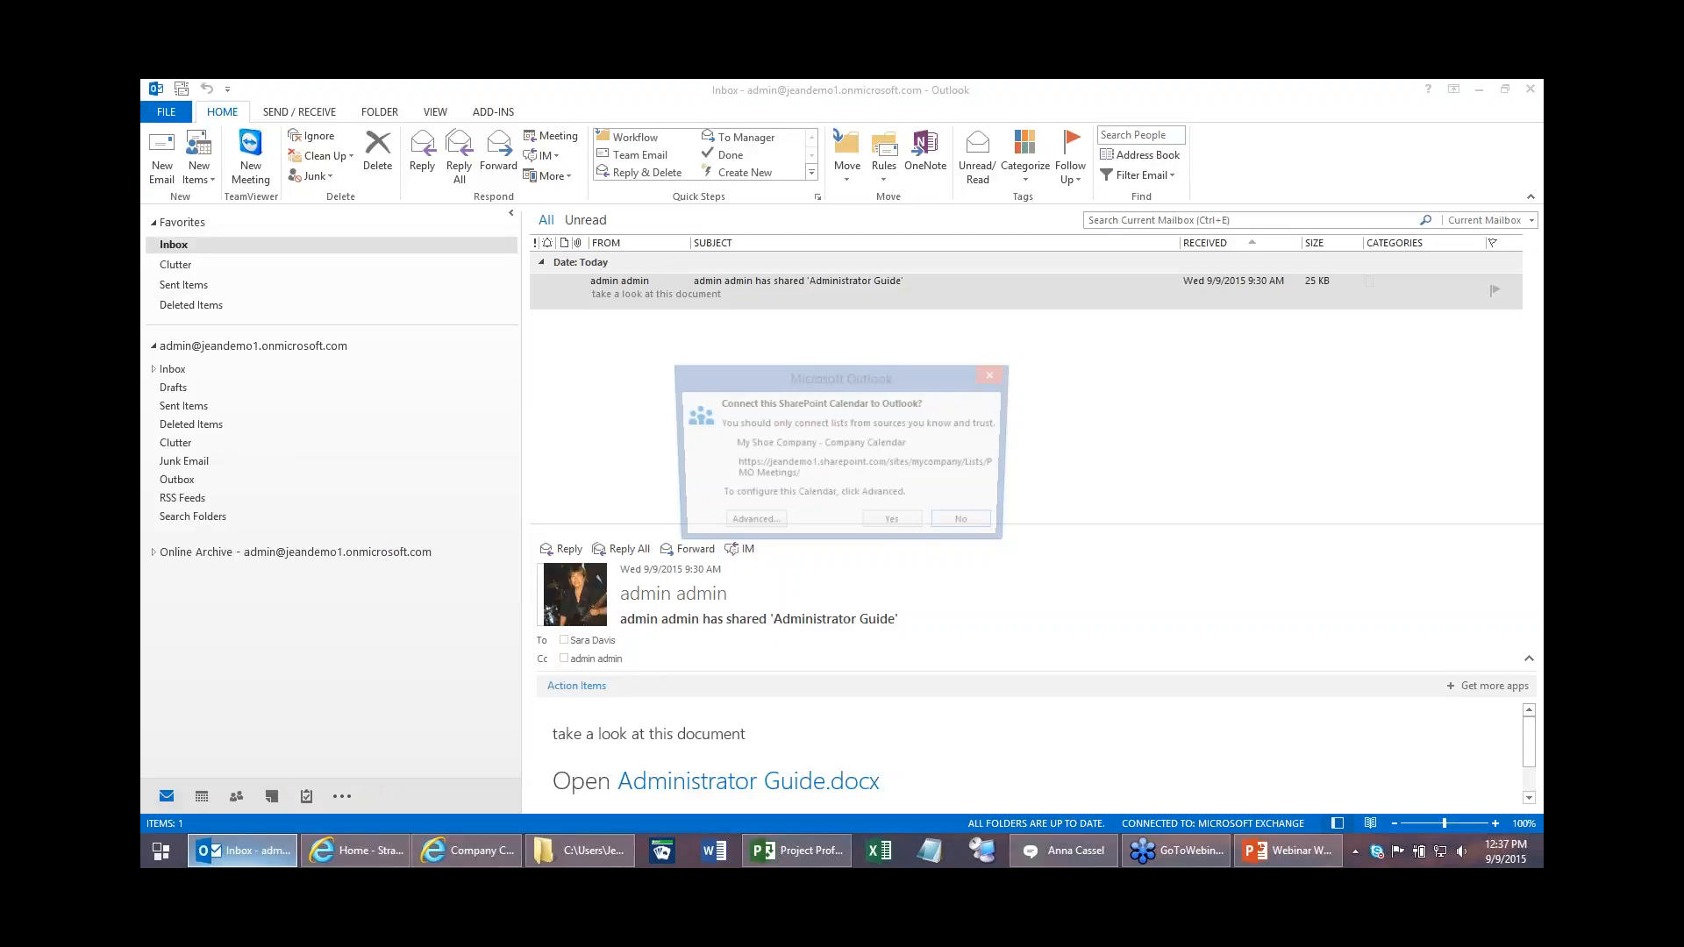
click(884, 523)
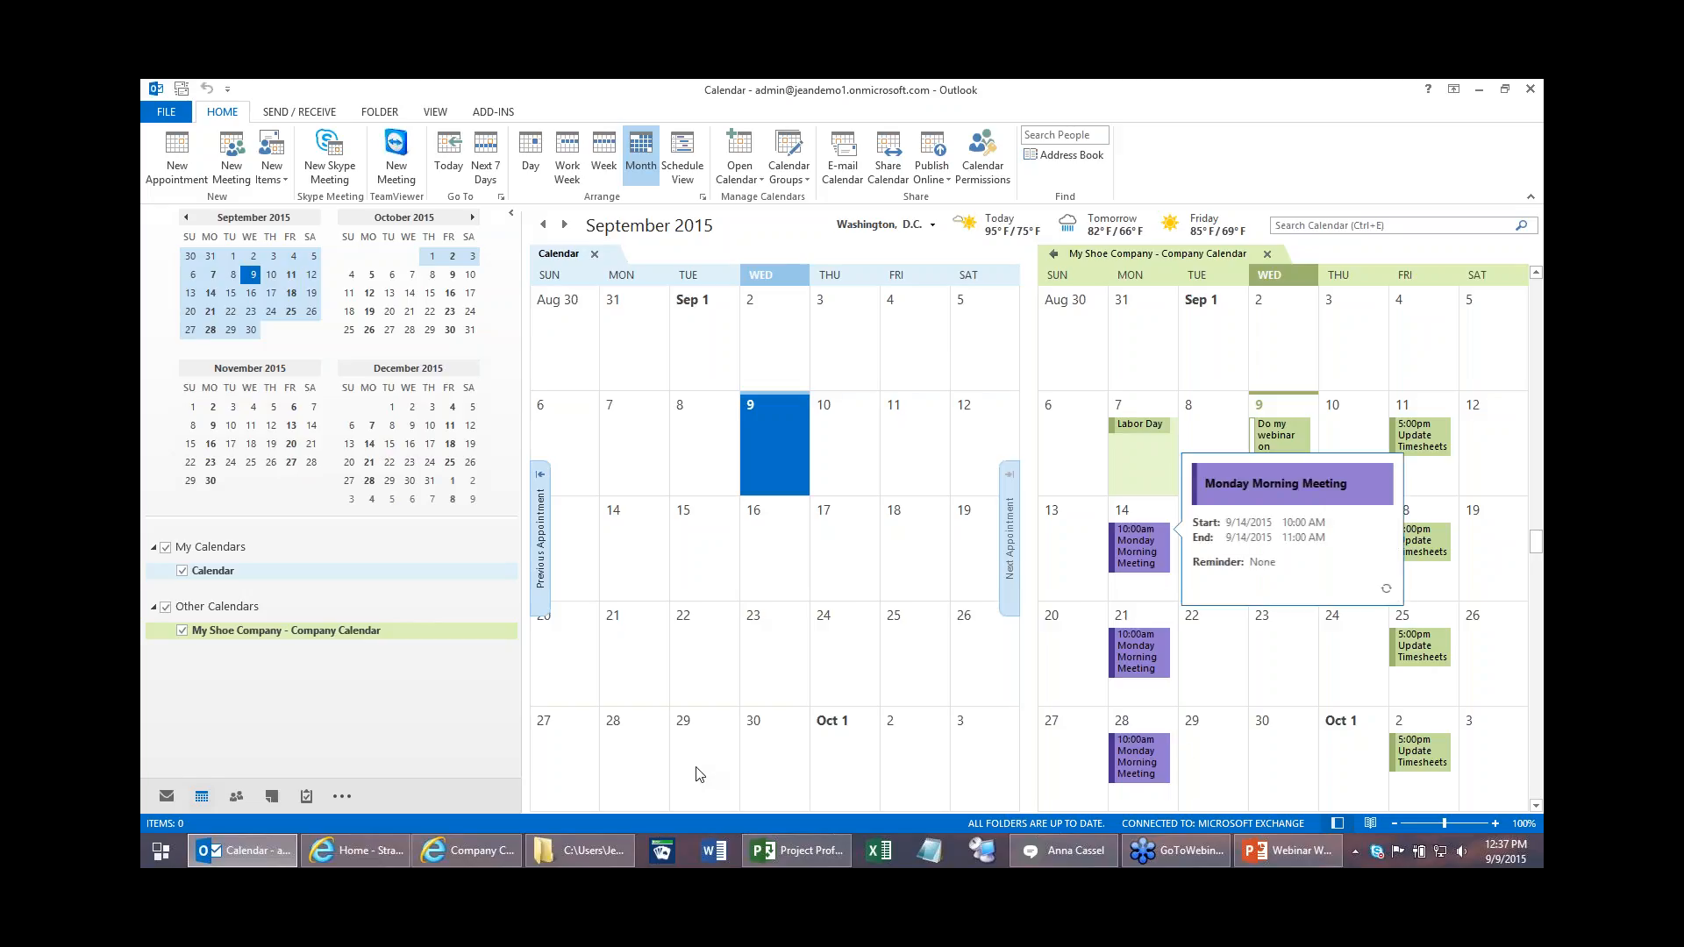
key(alt+Tab)
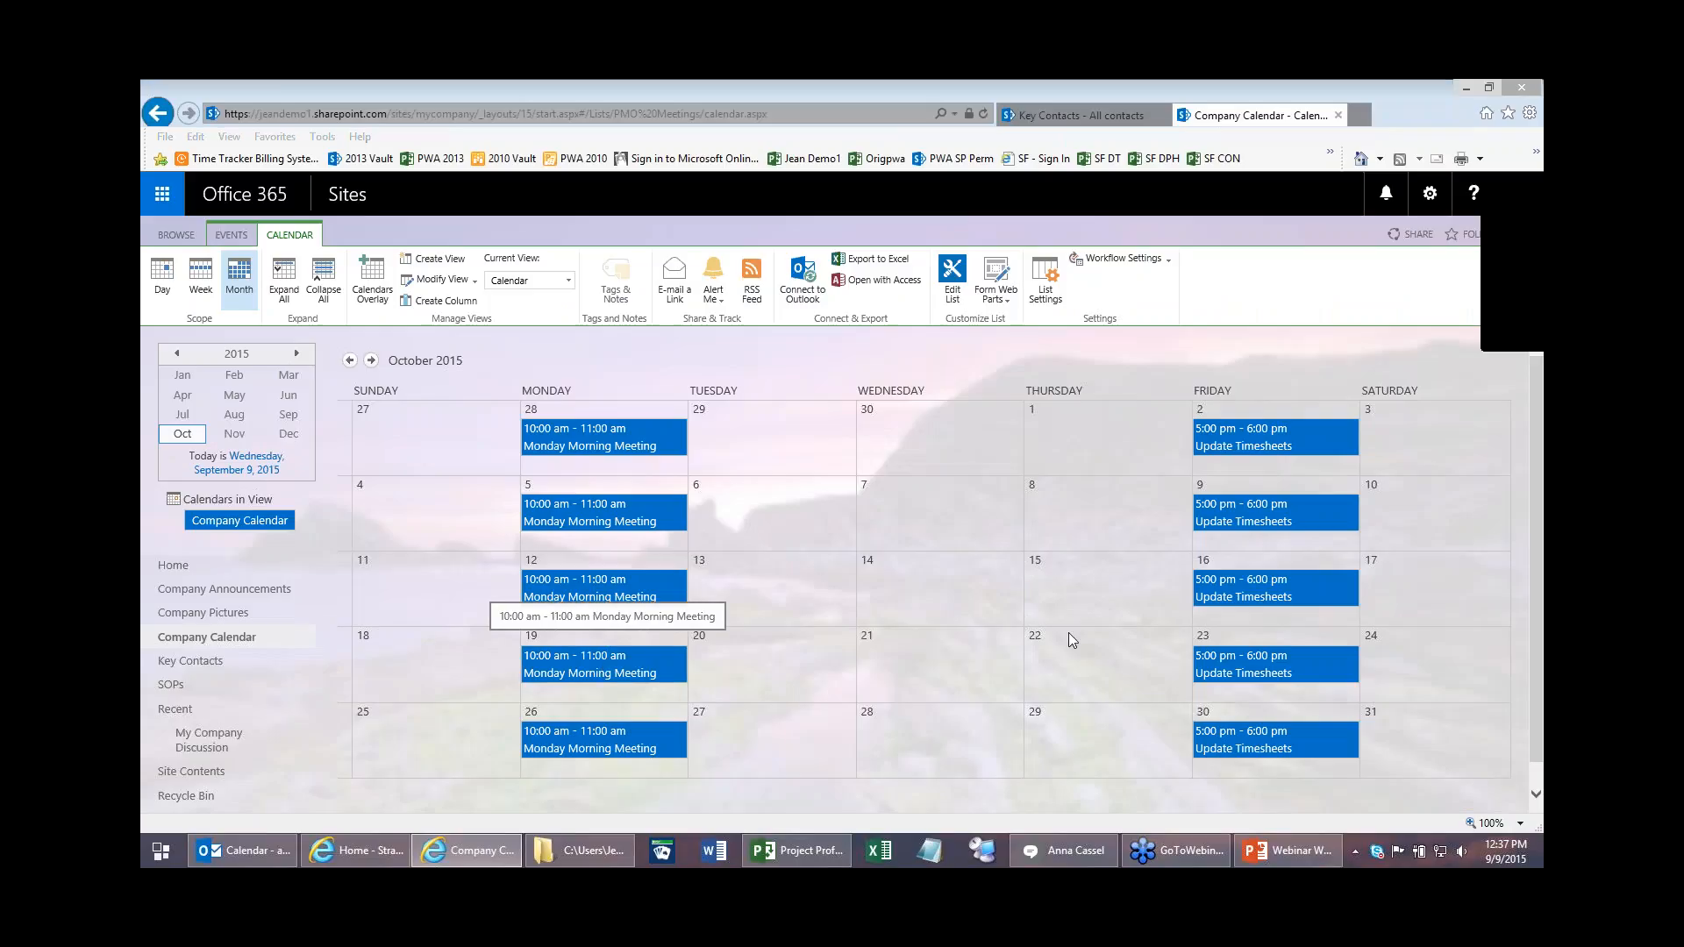
Step: Switch to Outlook and add the event "Remember to pick up paycheck" on September 16, 2015 in the My Shoe Company calendar
key(alt+Tab)
click(1273, 563)
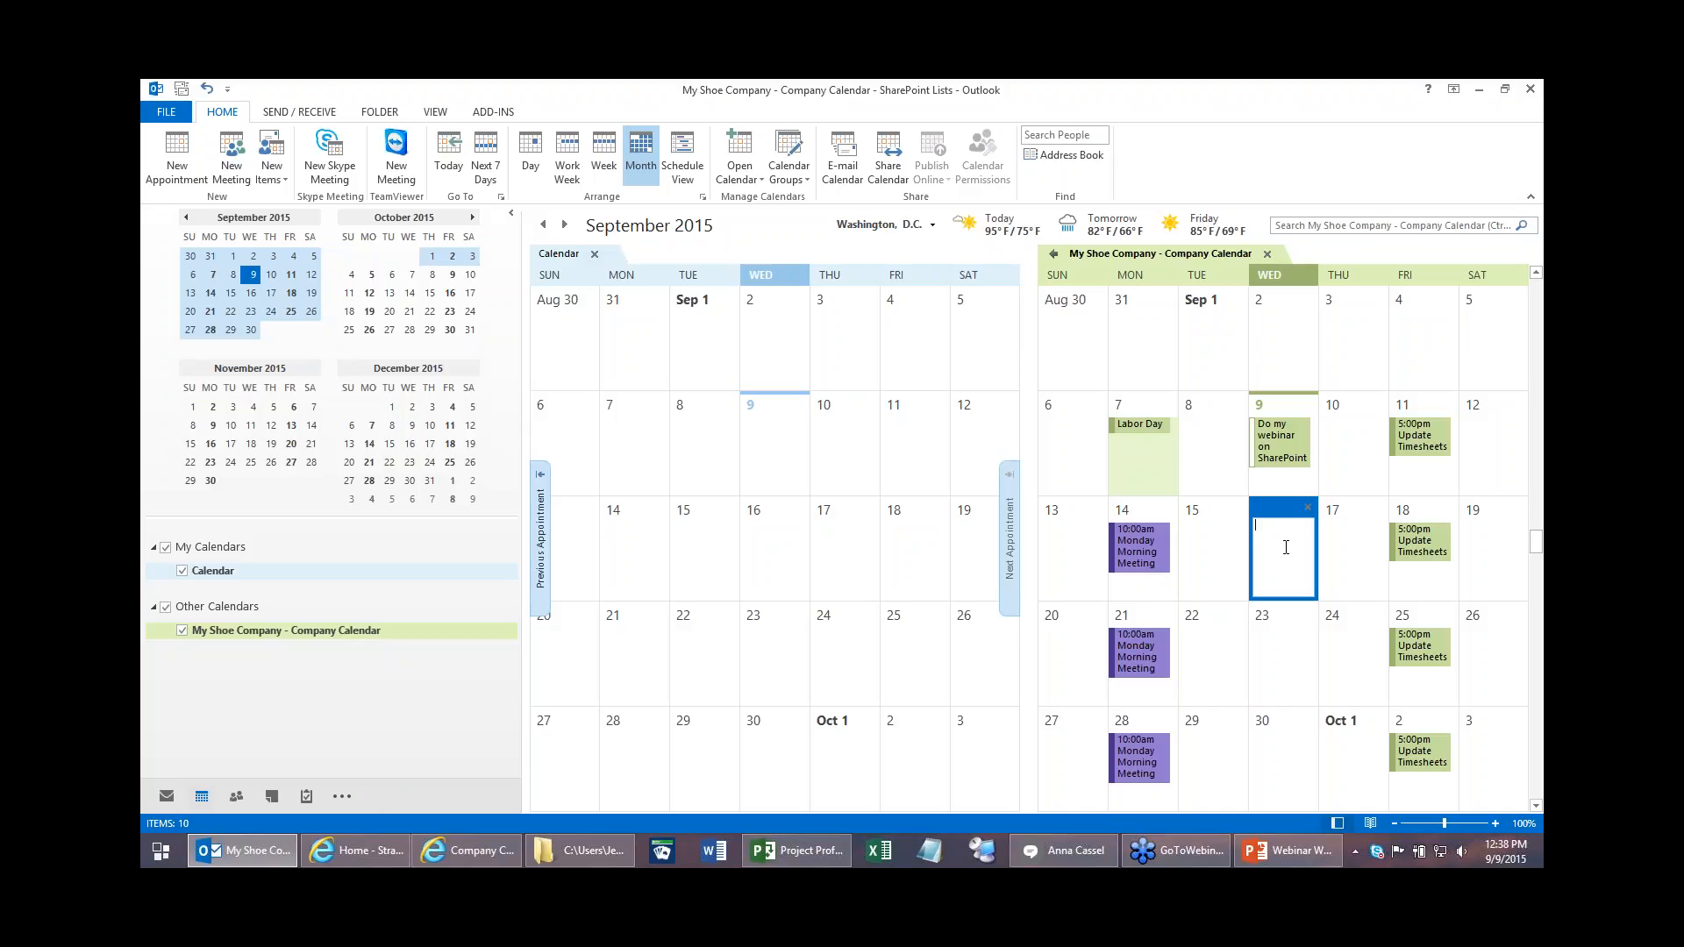
text(Remember to pick up paycheck)
key(Return)
key(Down)
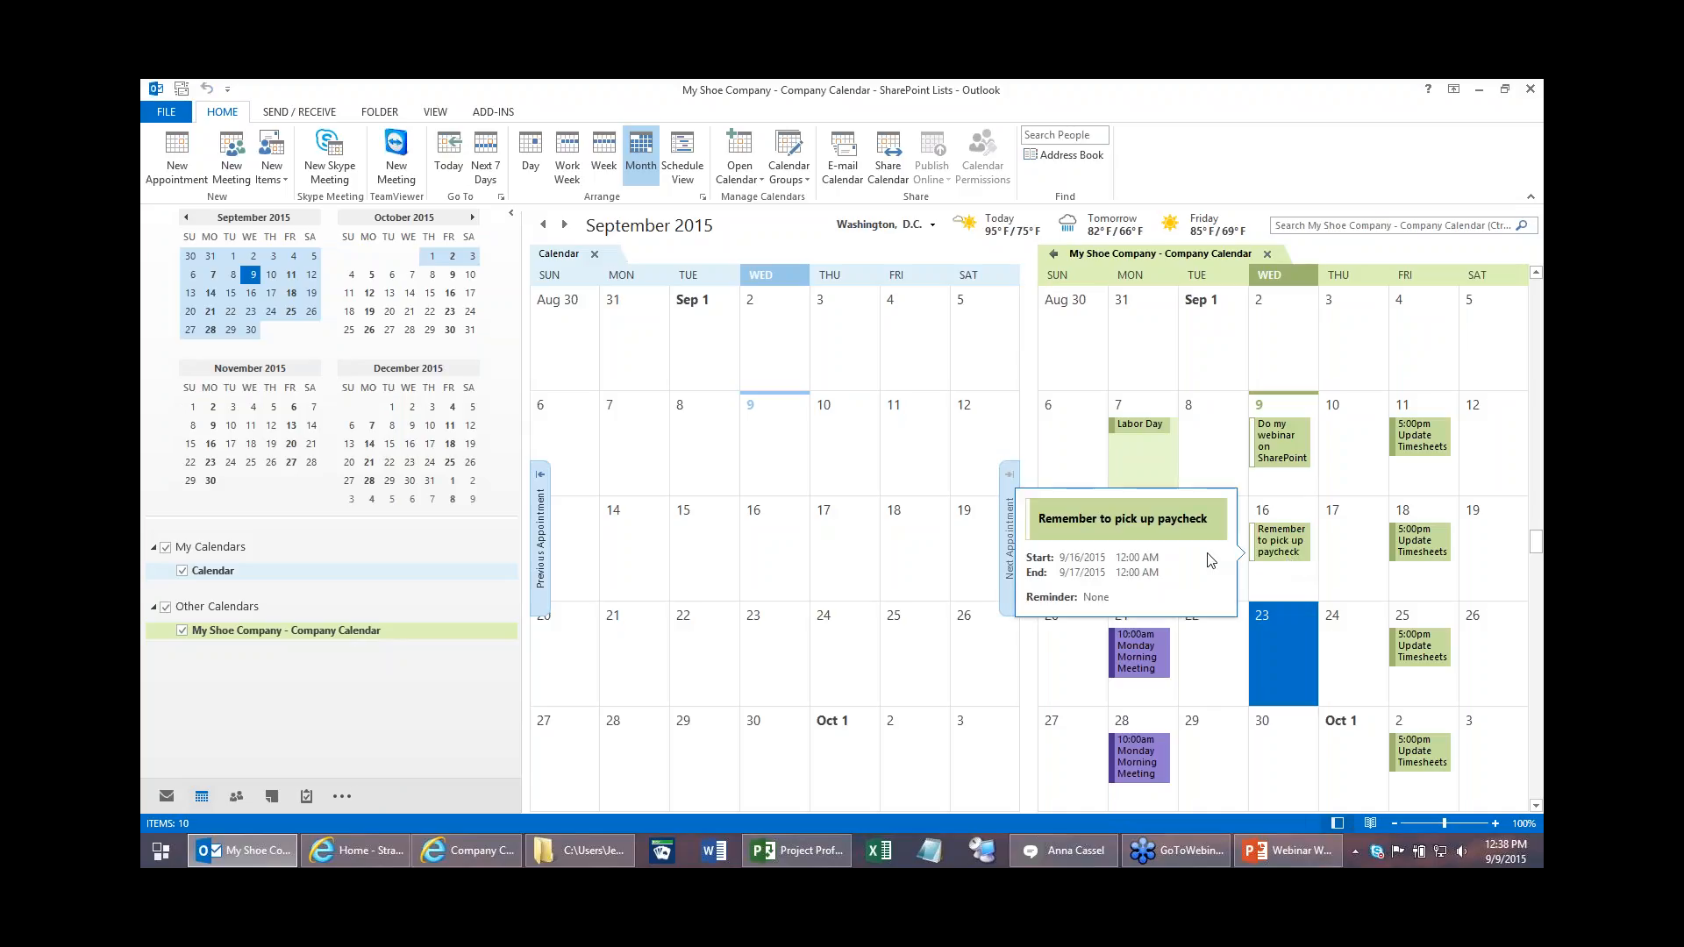
Step: Refresh the SharePoint Company Calendar in the browser and compare its September 16 entry with the Outlook calendar
key(alt+Tab)
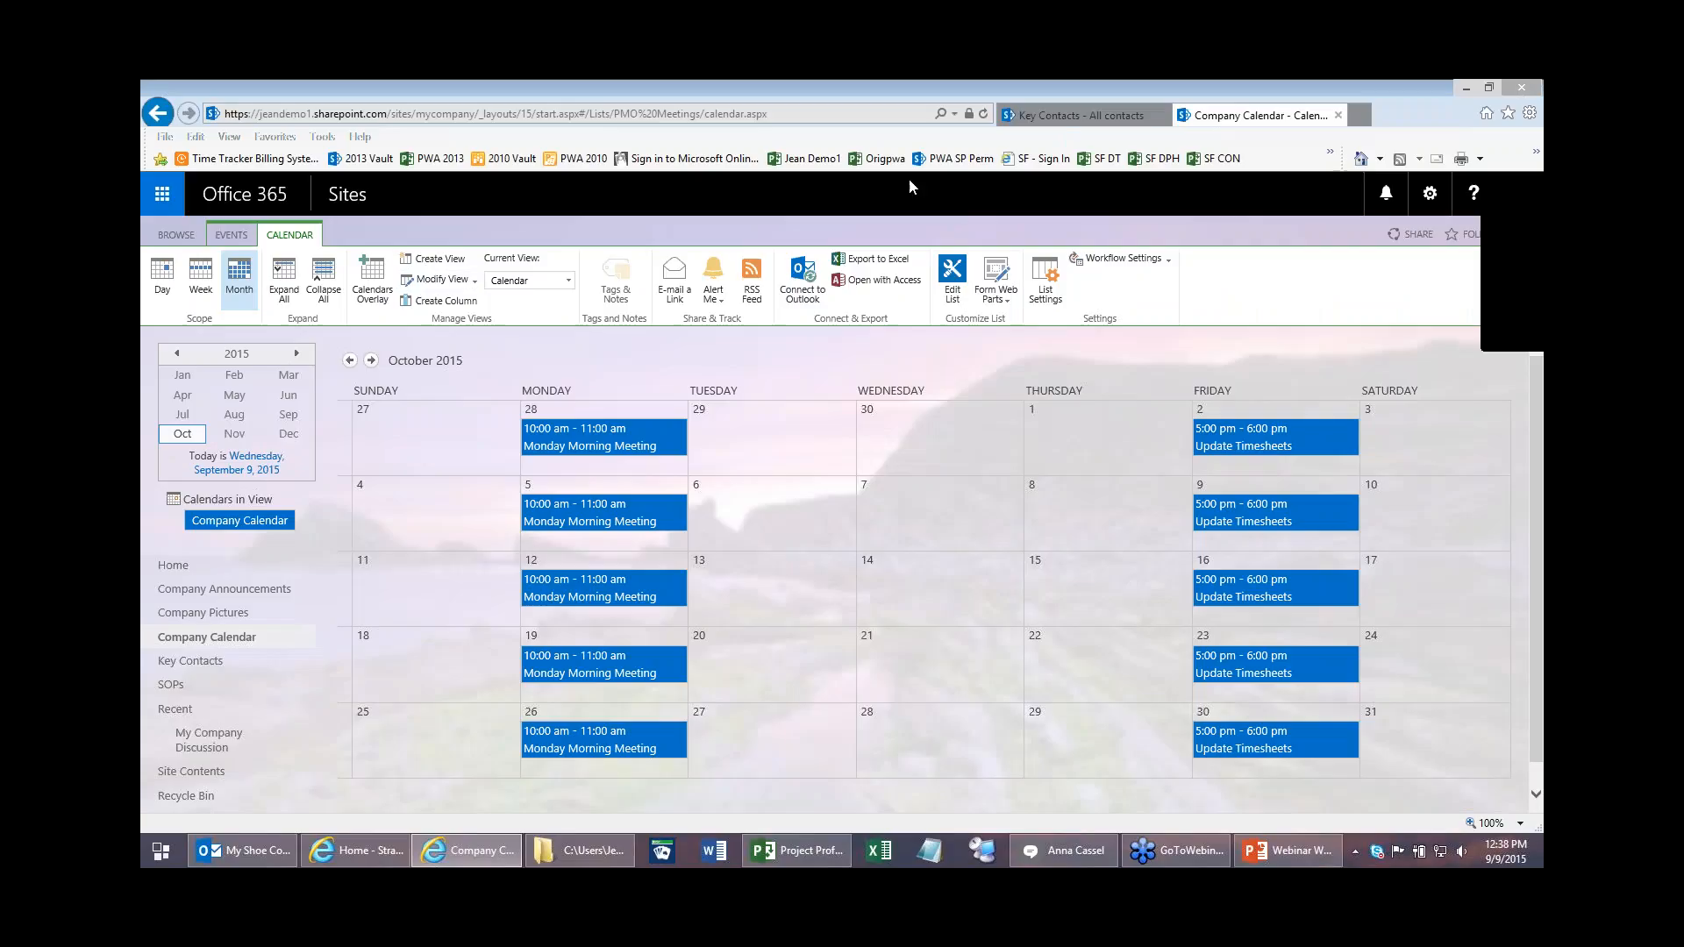
click(982, 114)
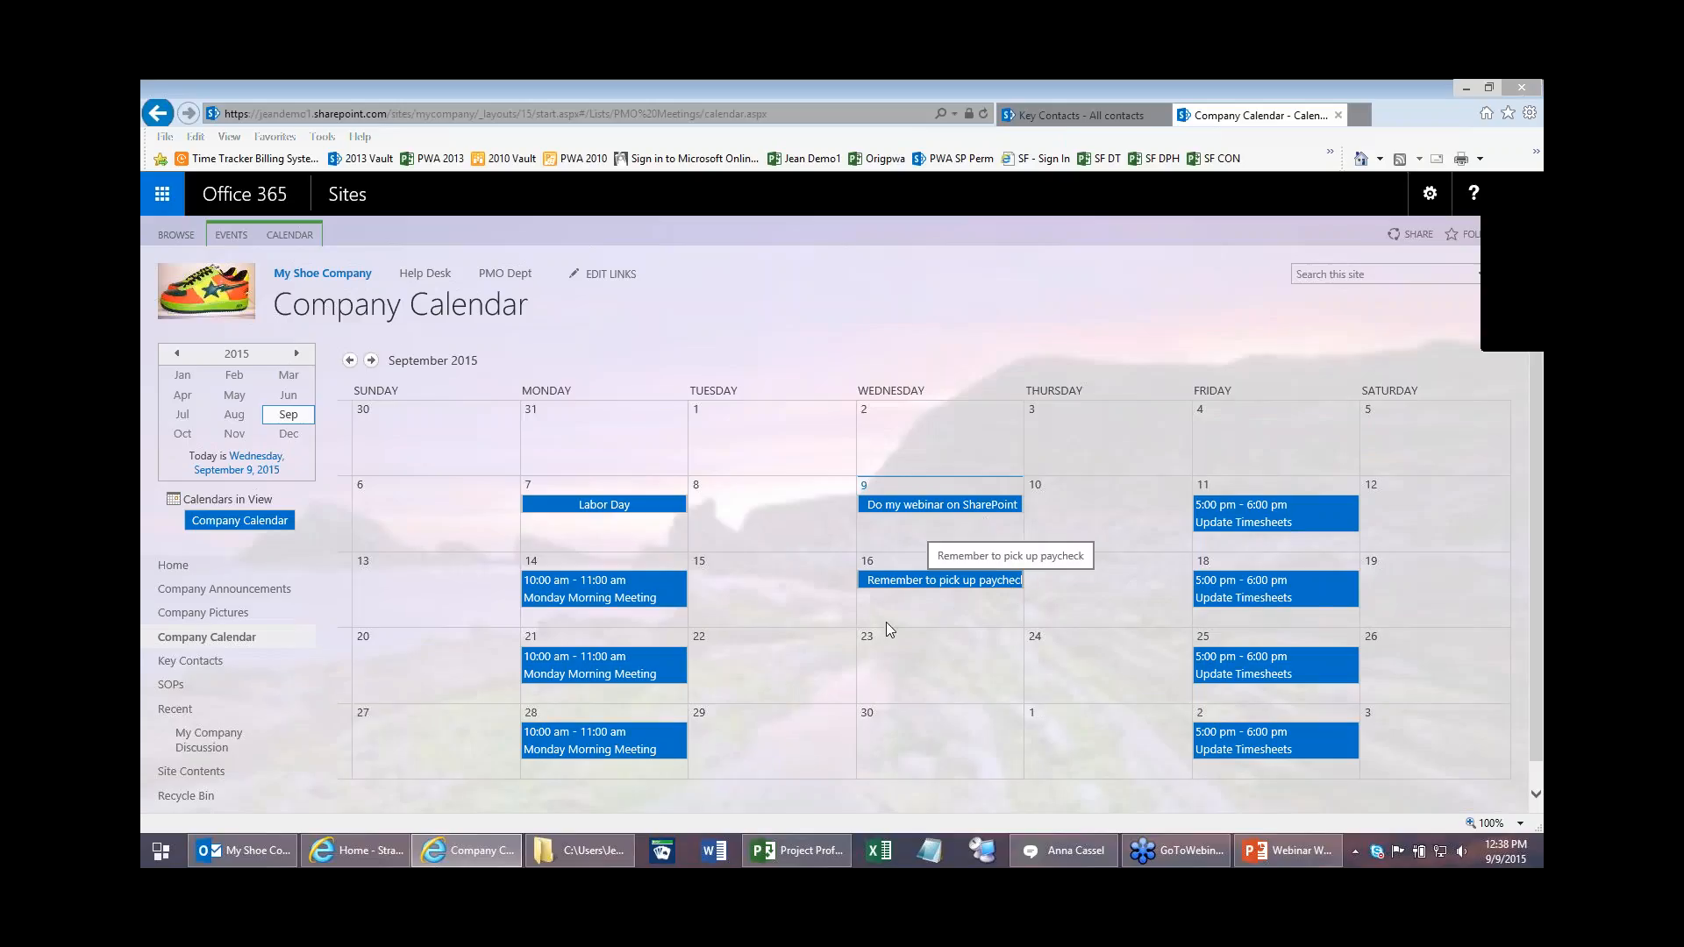
click(241, 850)
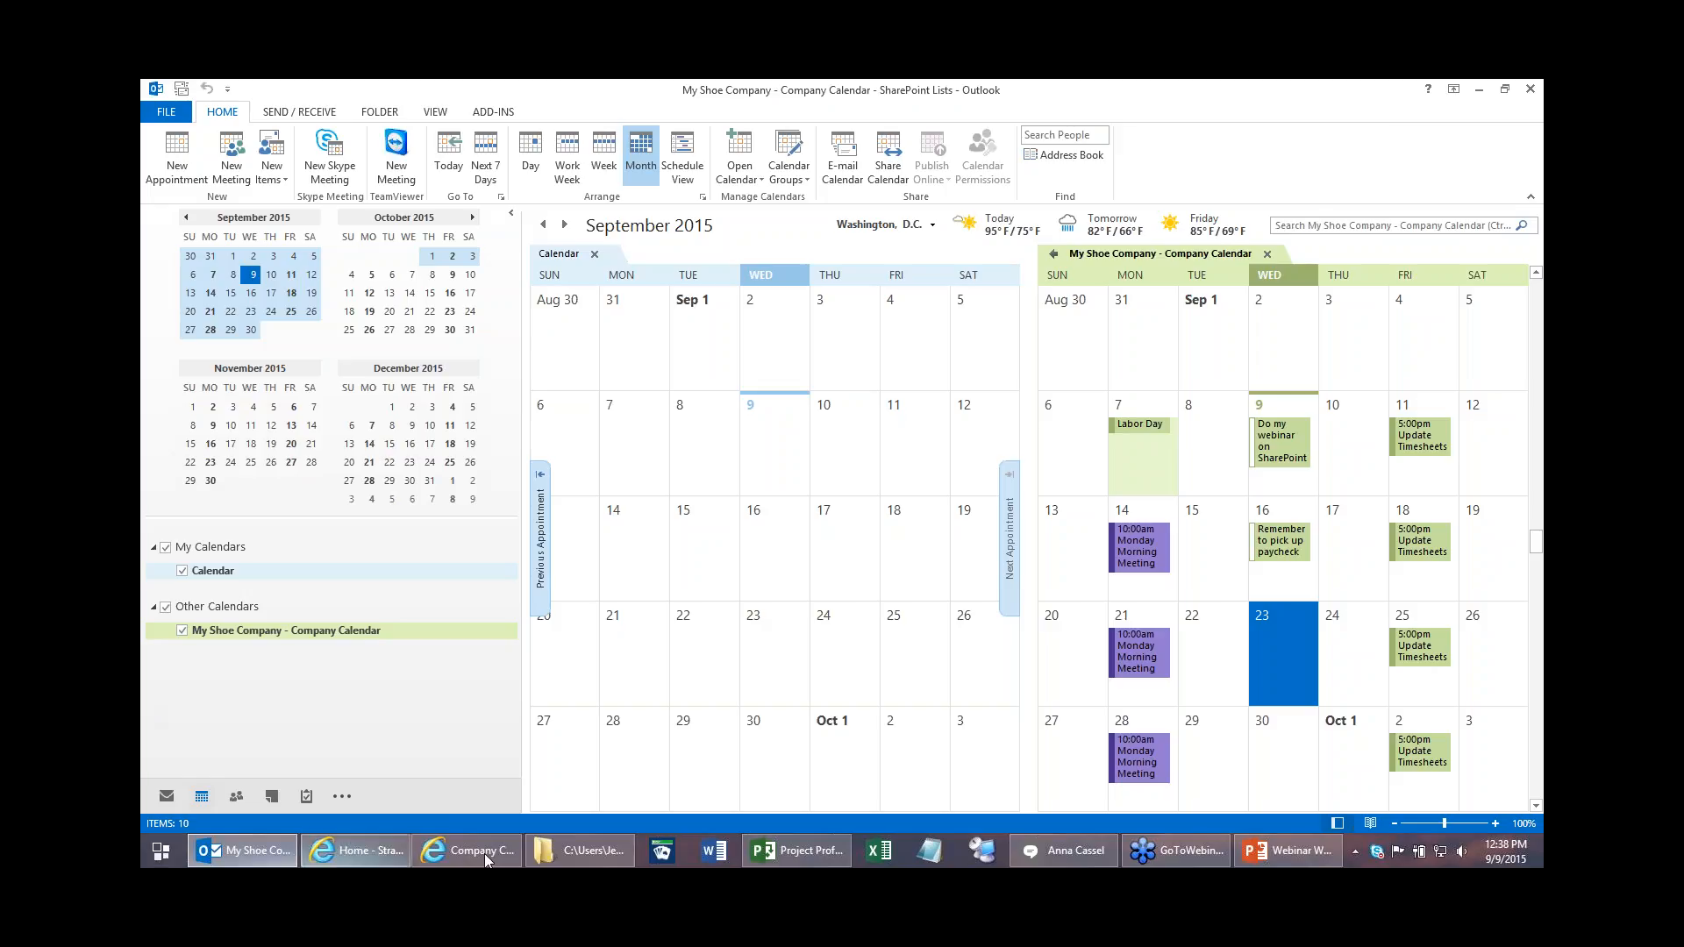
mouse_move(634, 838)
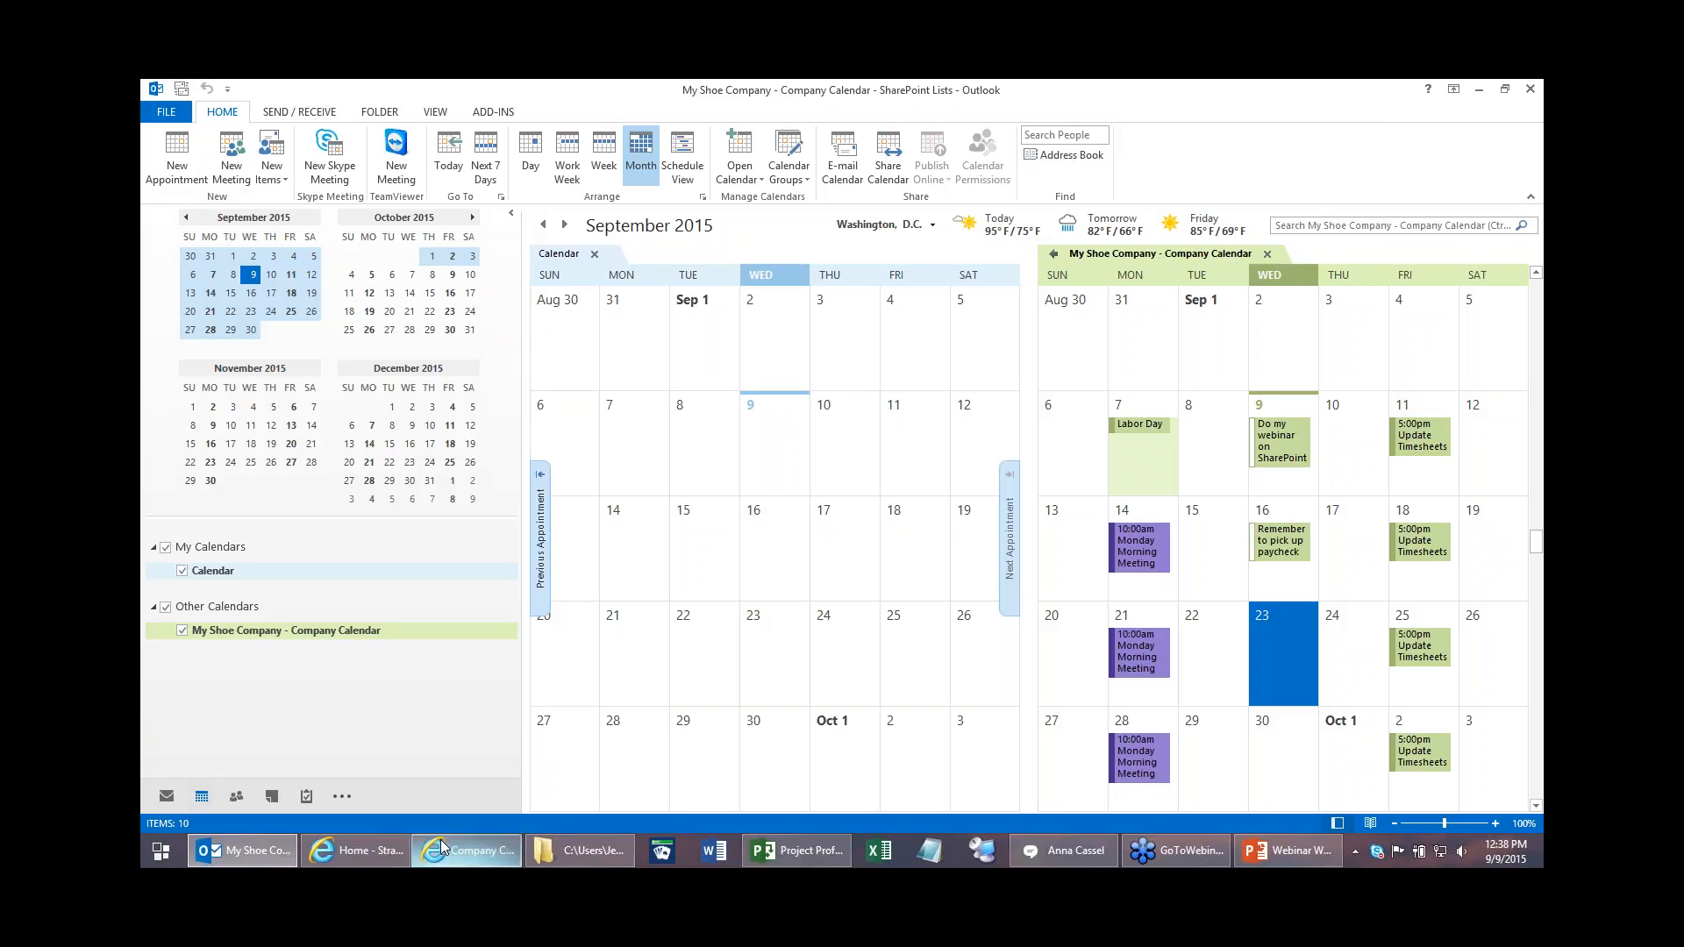
mouse_move(429, 855)
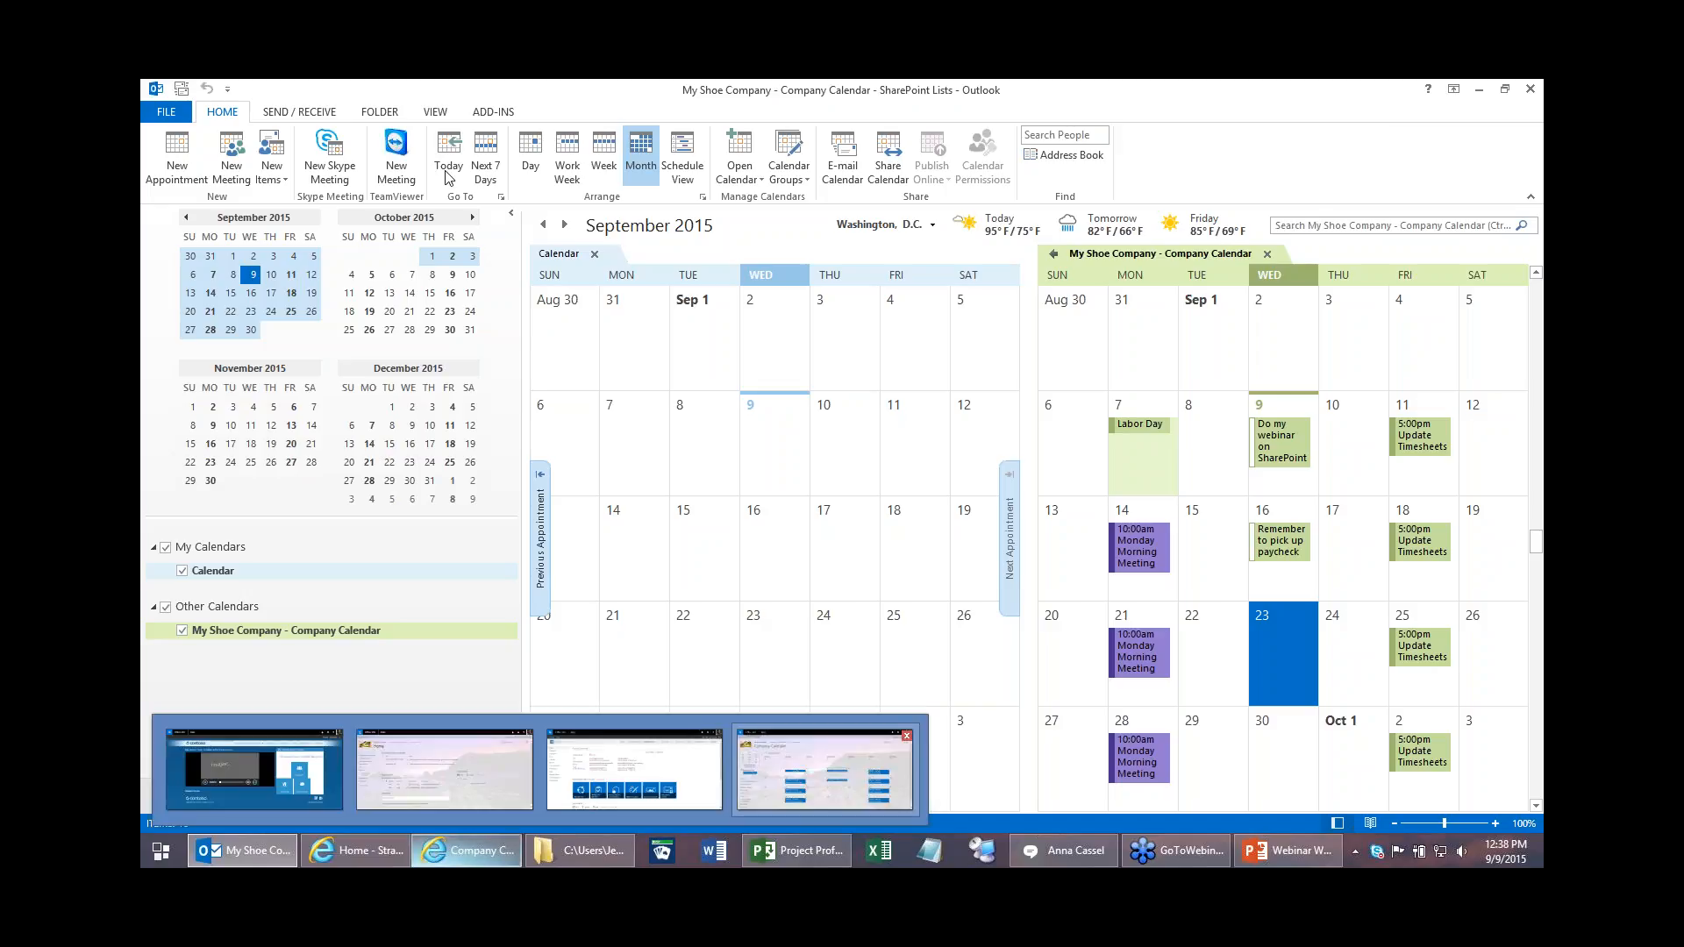
click(824, 769)
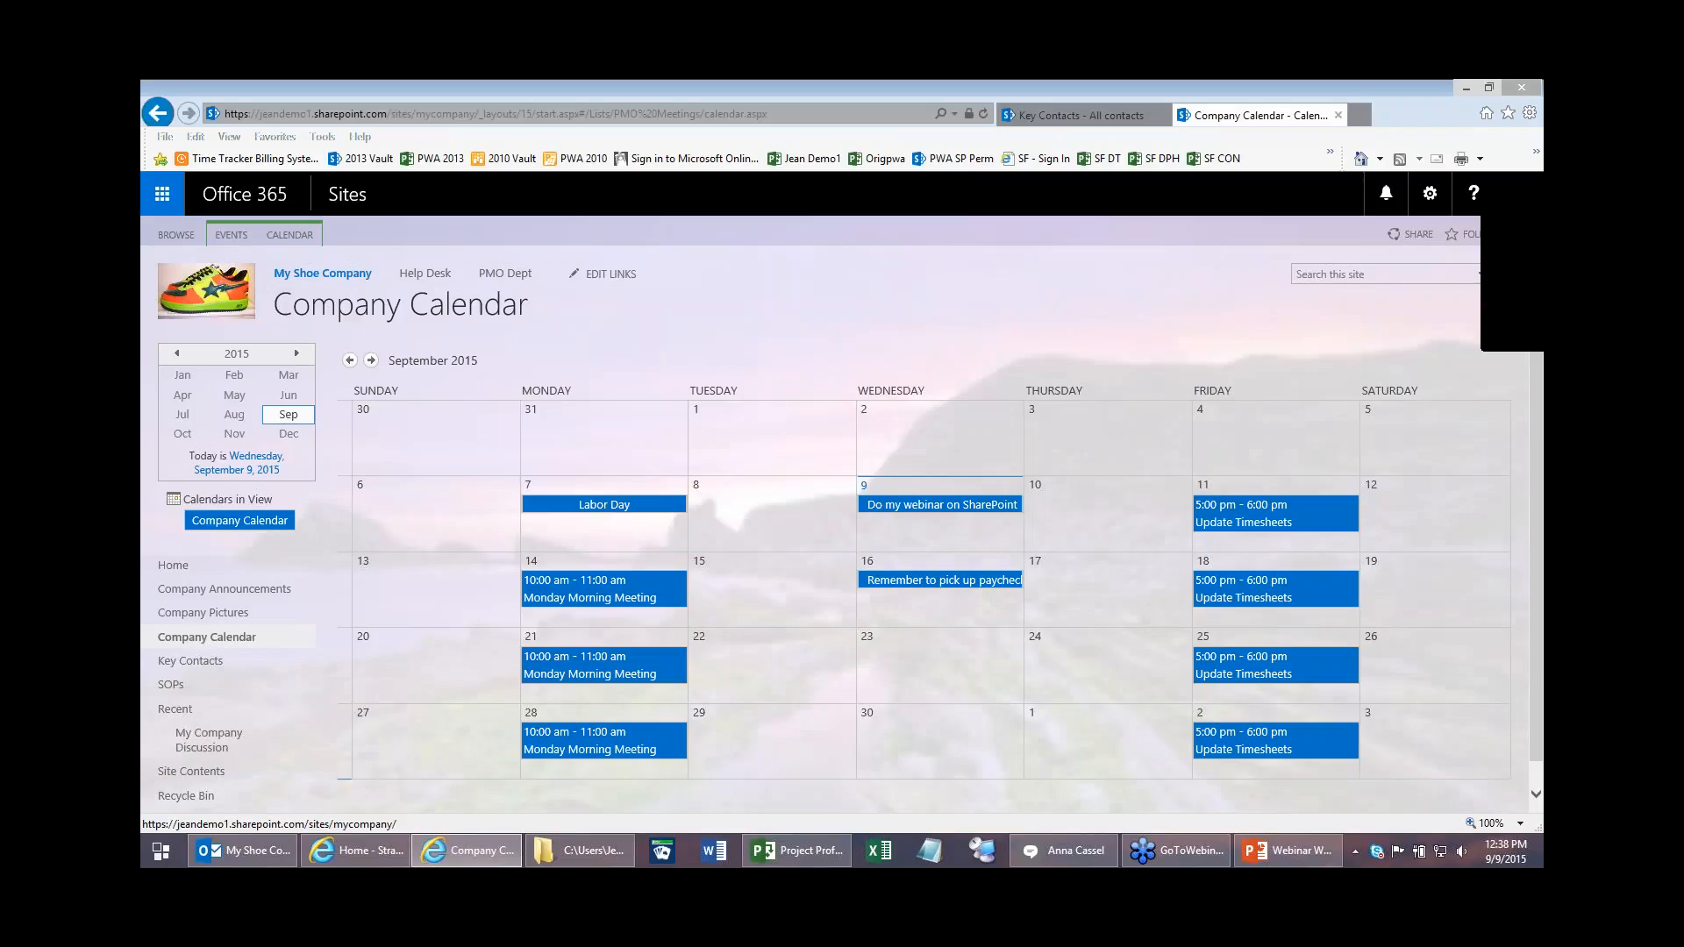
Step: Open the Tasks list from the My Shoe Company site contents
scroll(330, 735, down, 1)
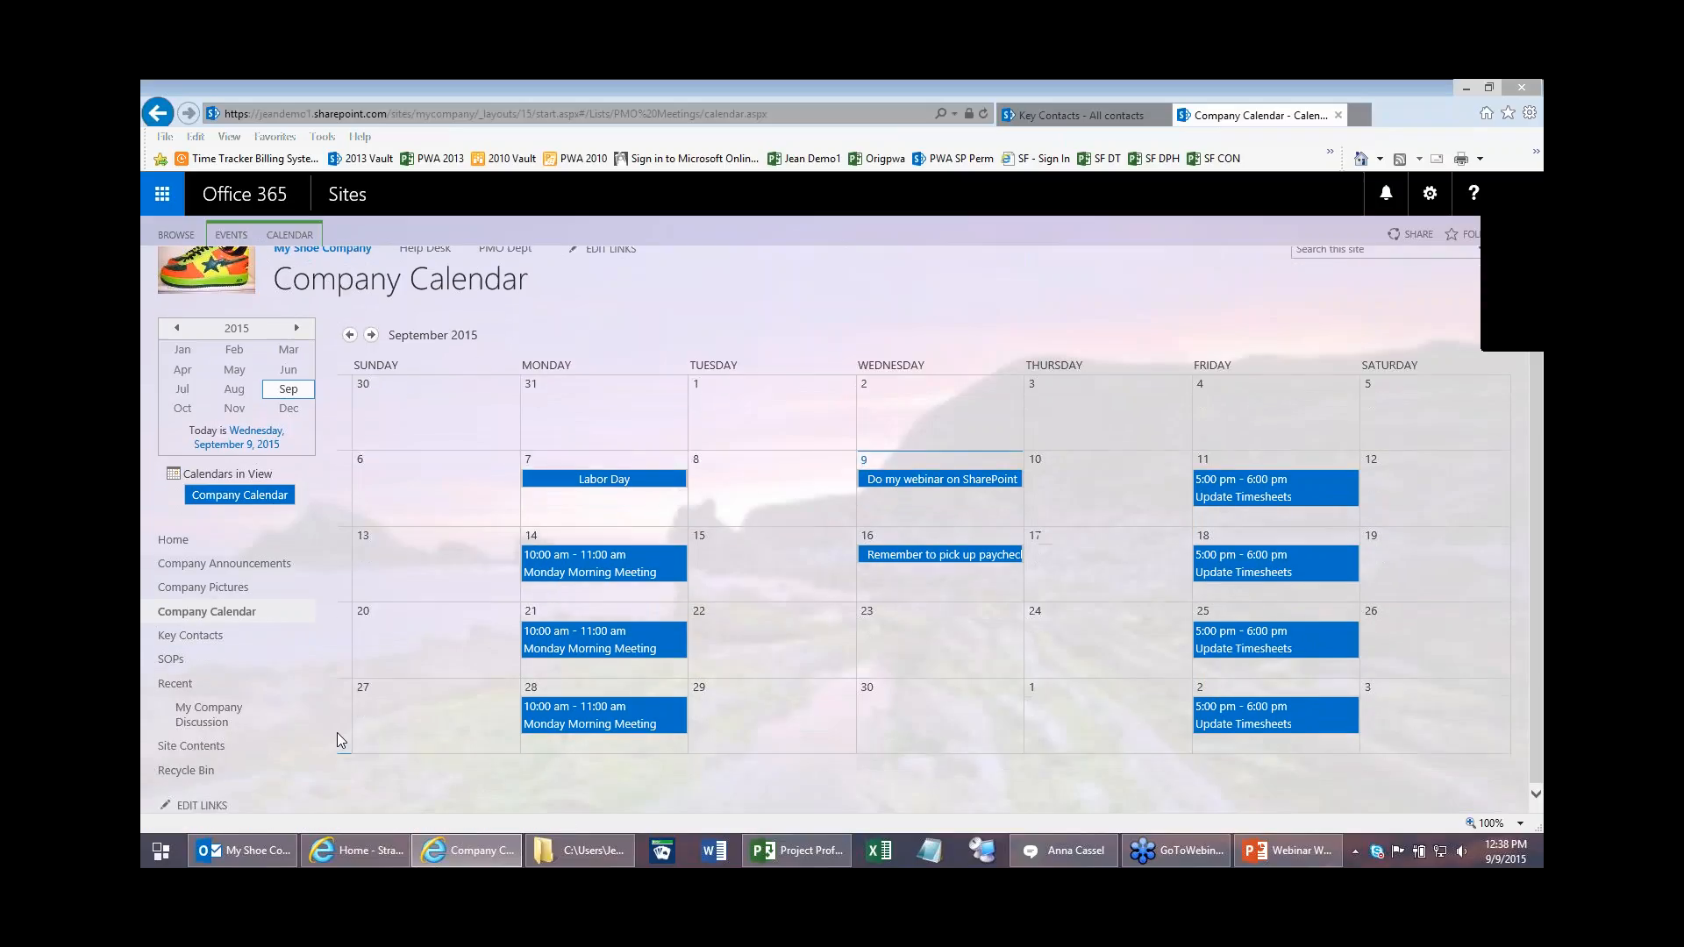
scroll(335, 719, up, 1)
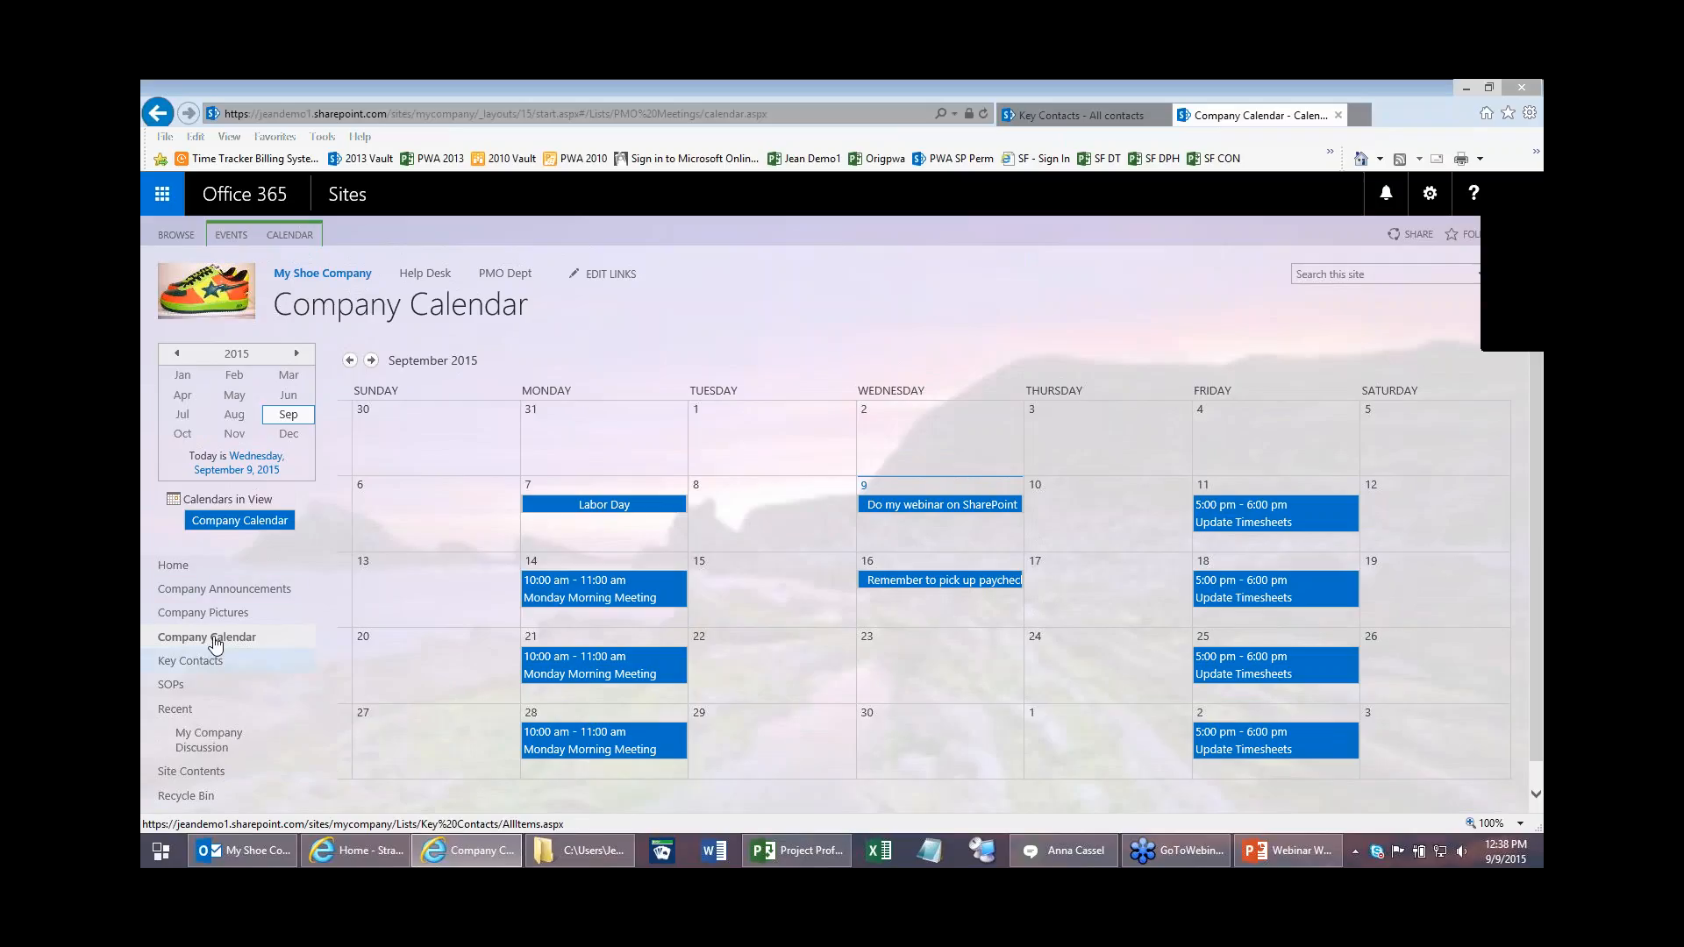
scroll(188, 756, down, 1)
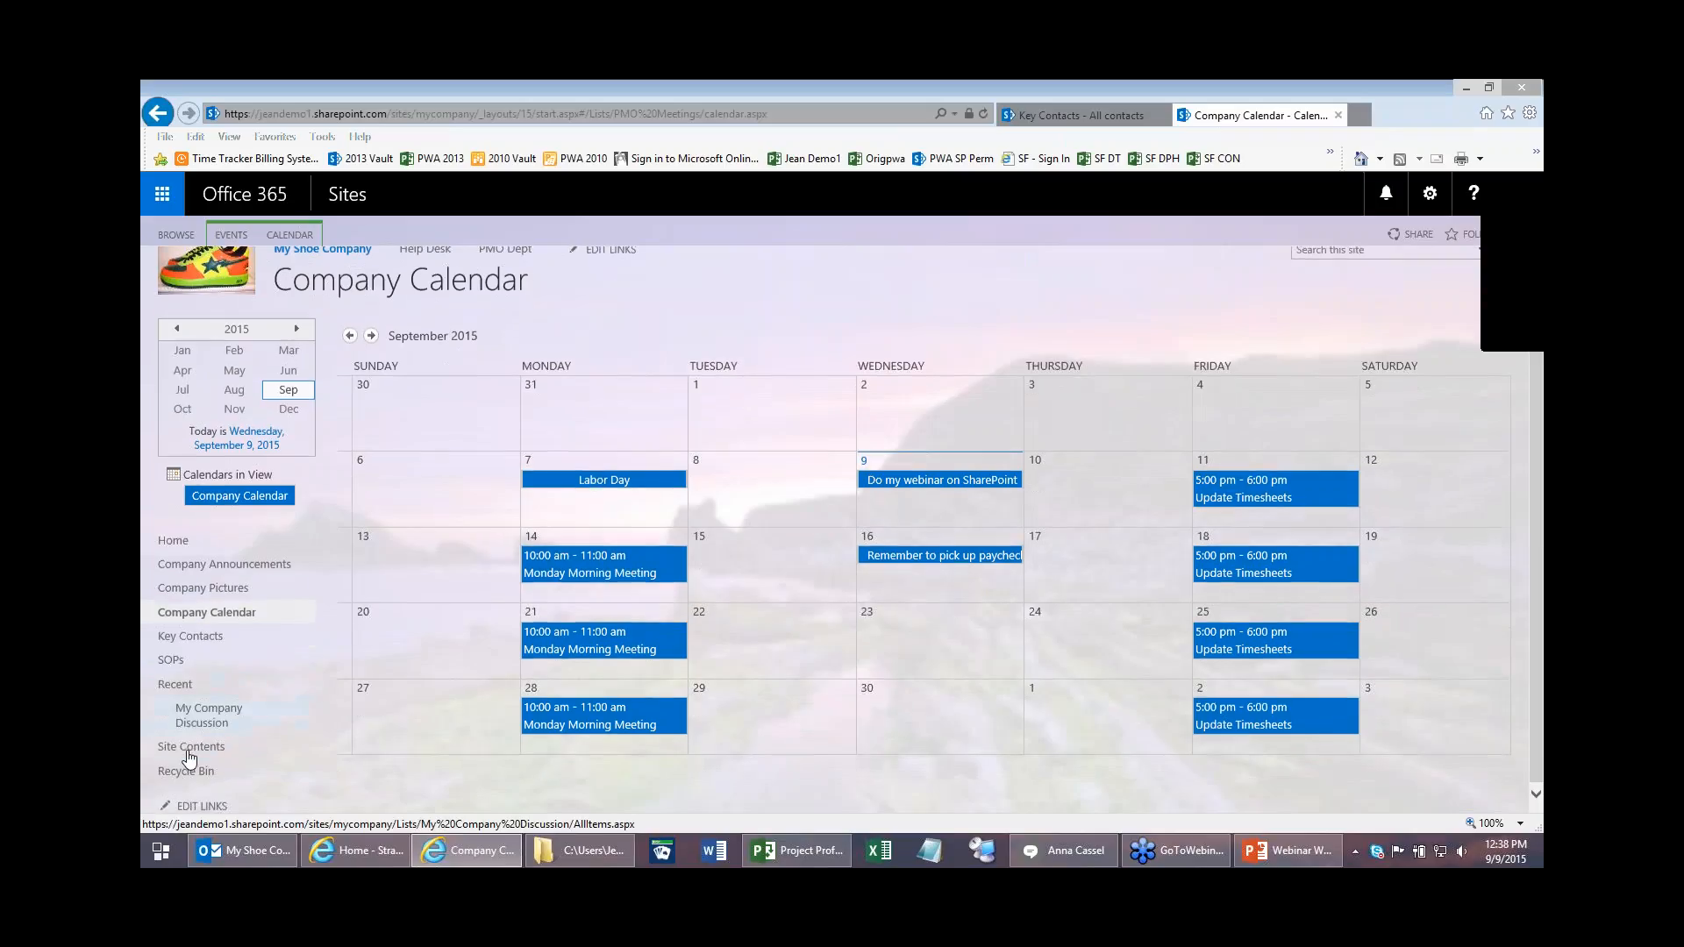
click(193, 751)
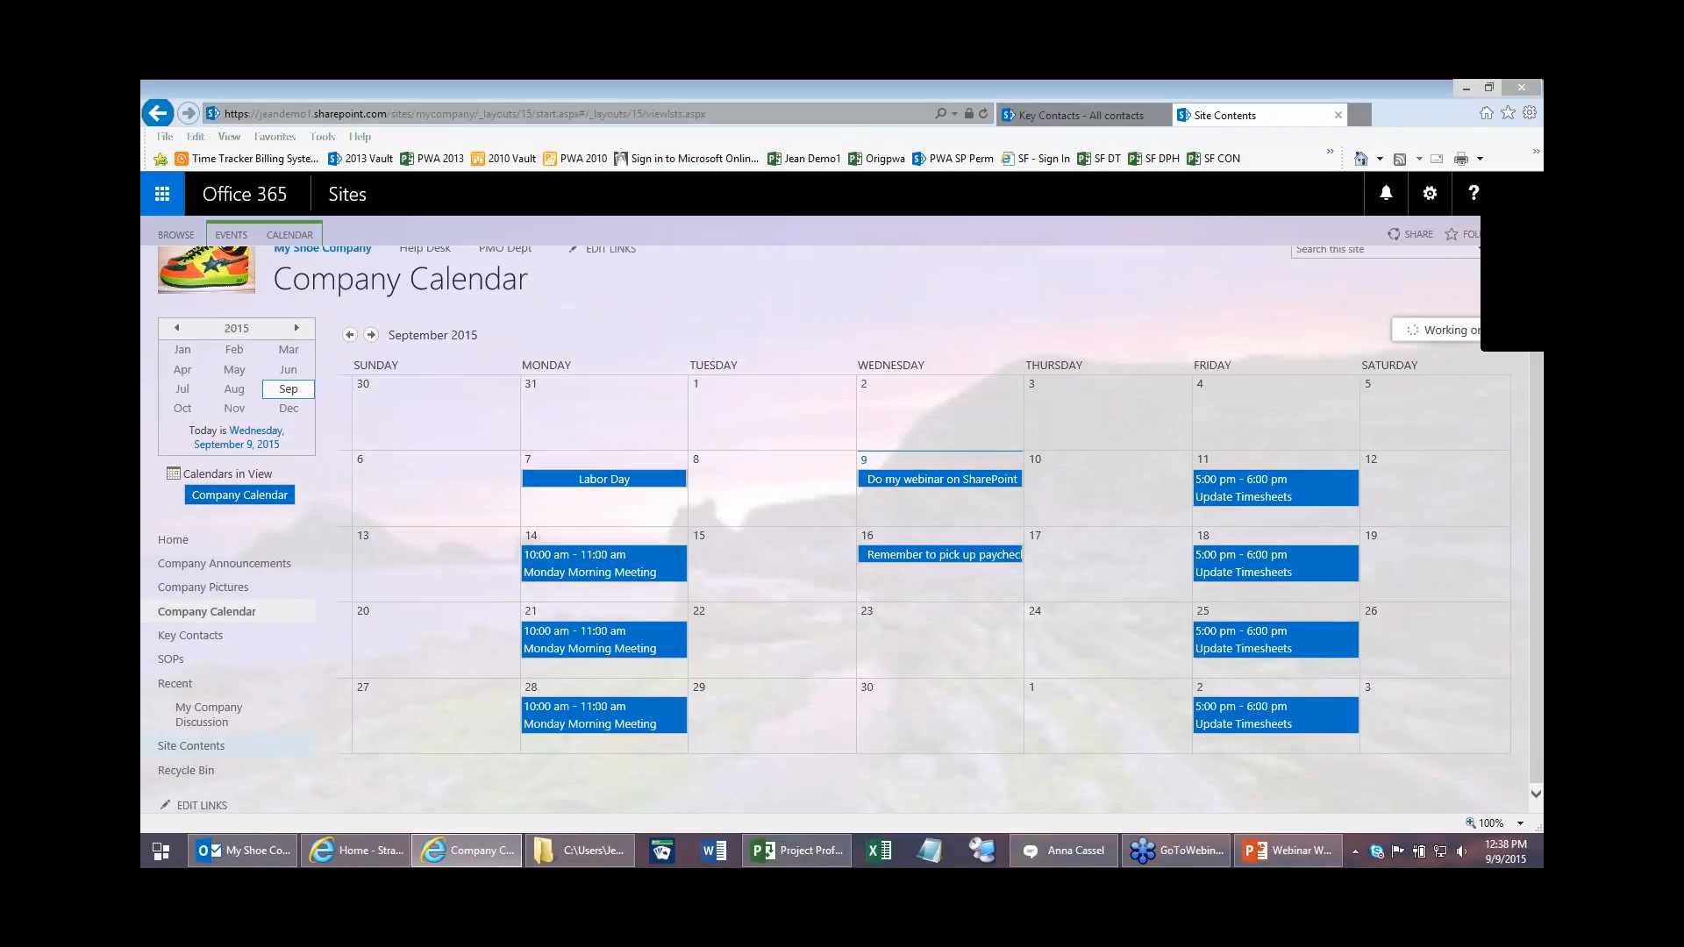
scroll(1376, 639, down, 3)
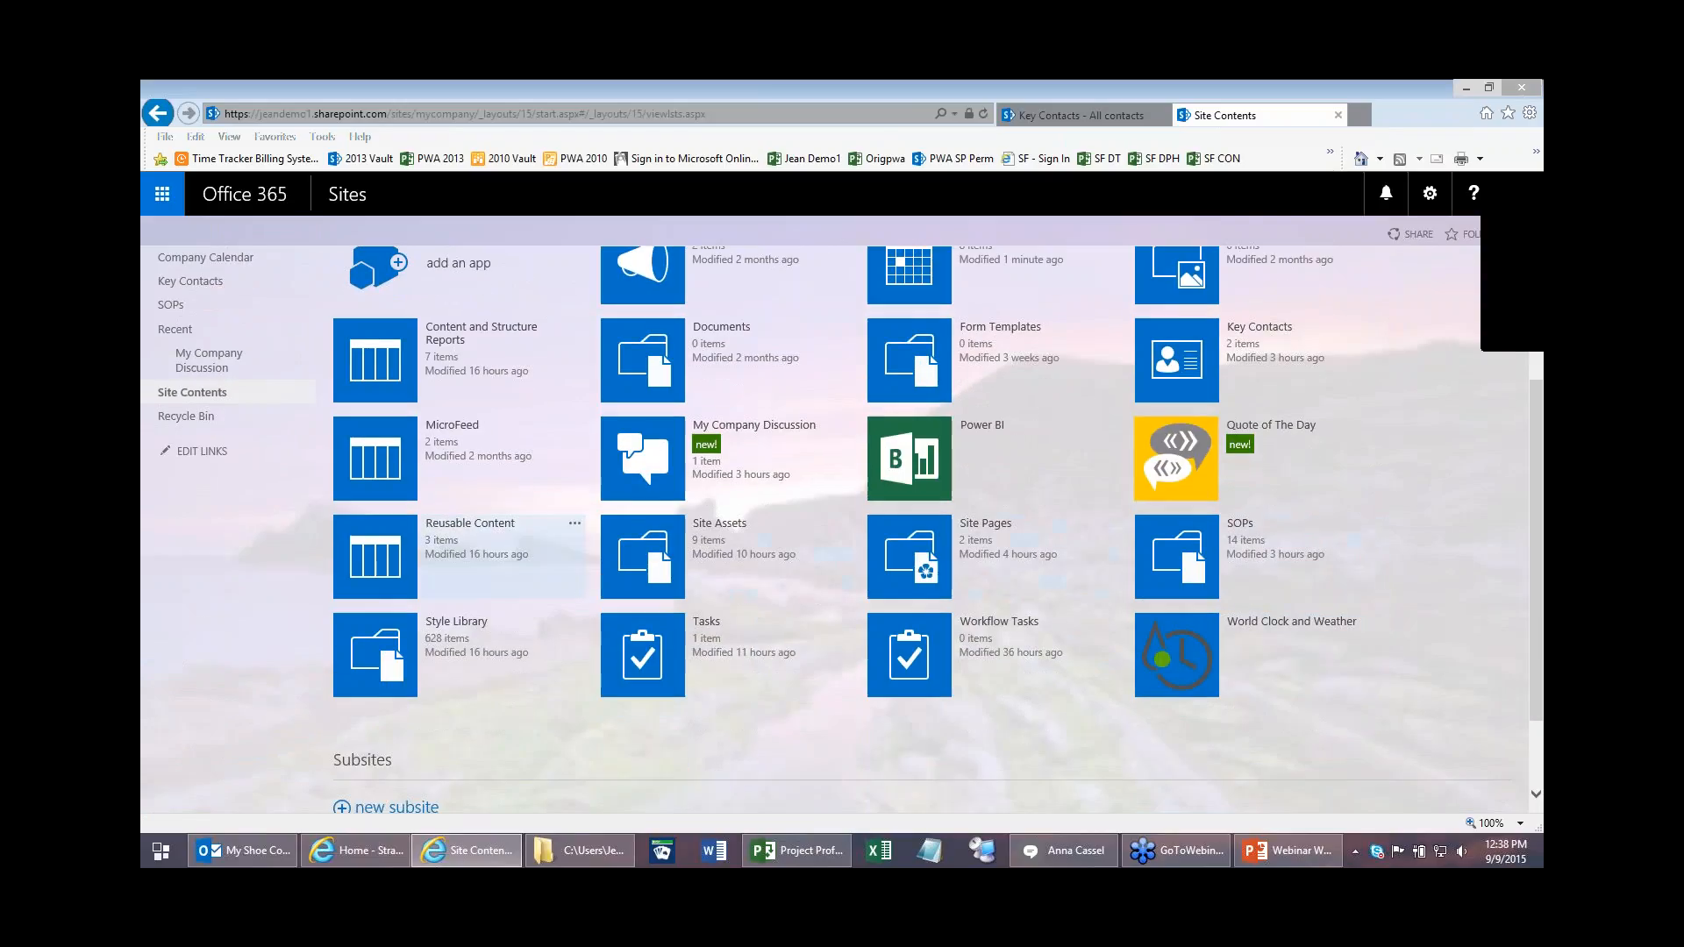
click(709, 638)
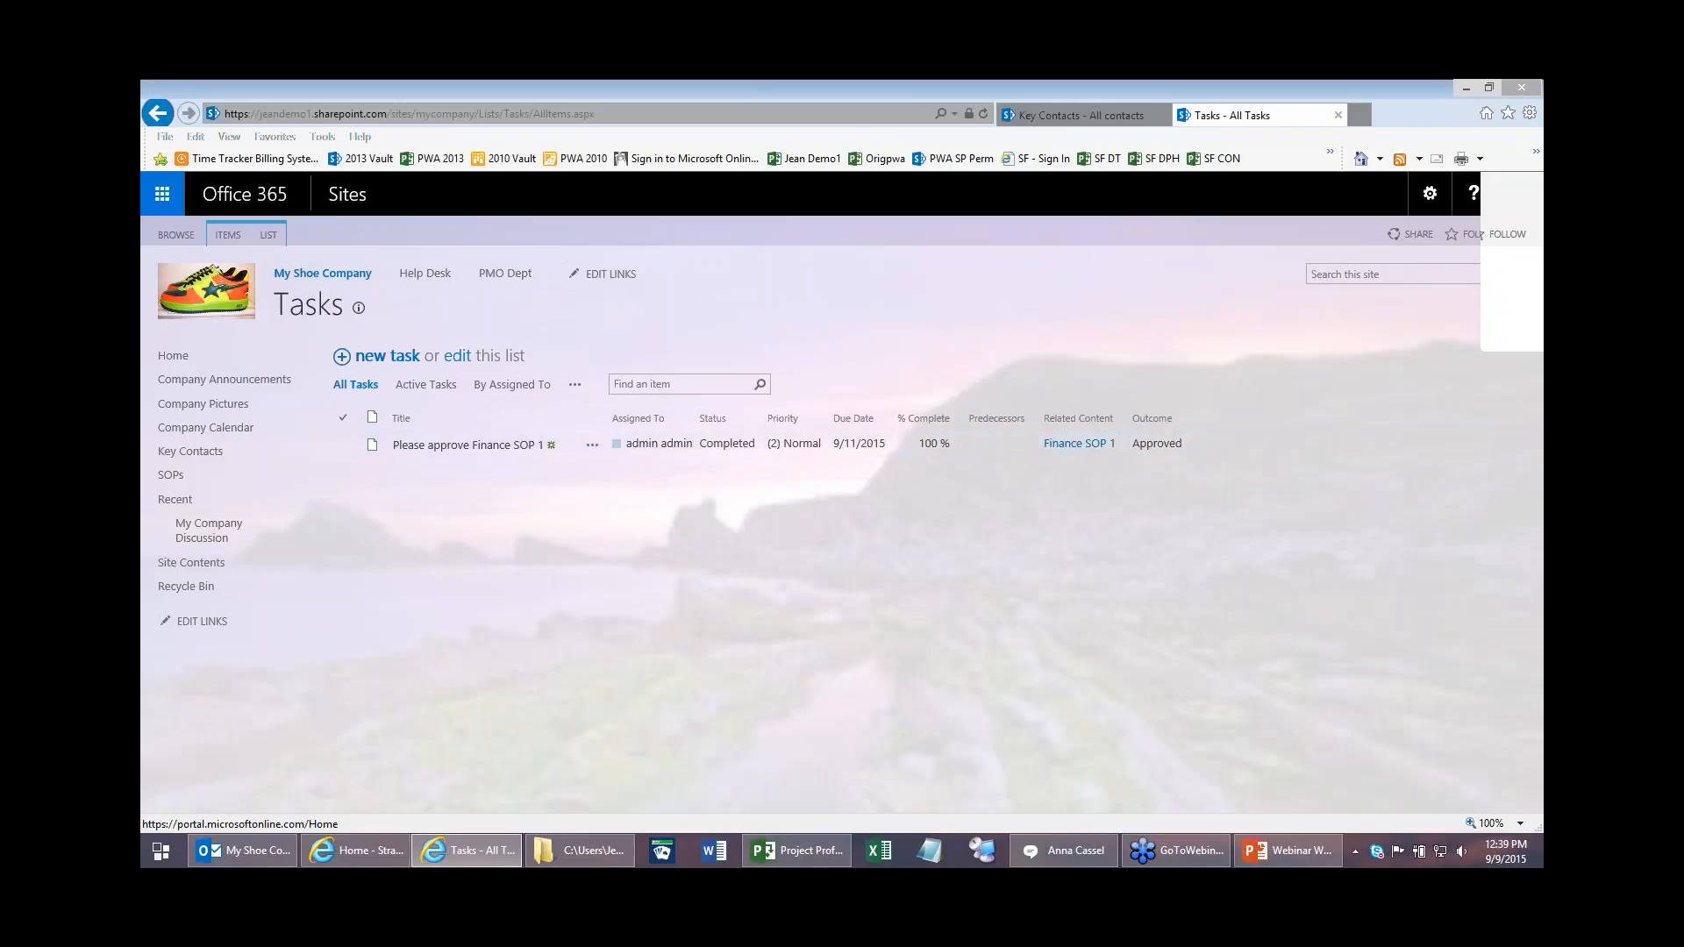
Step: Connect the My Shoe Company Tasks list to Outlook and allow Outlook to open
click(268, 237)
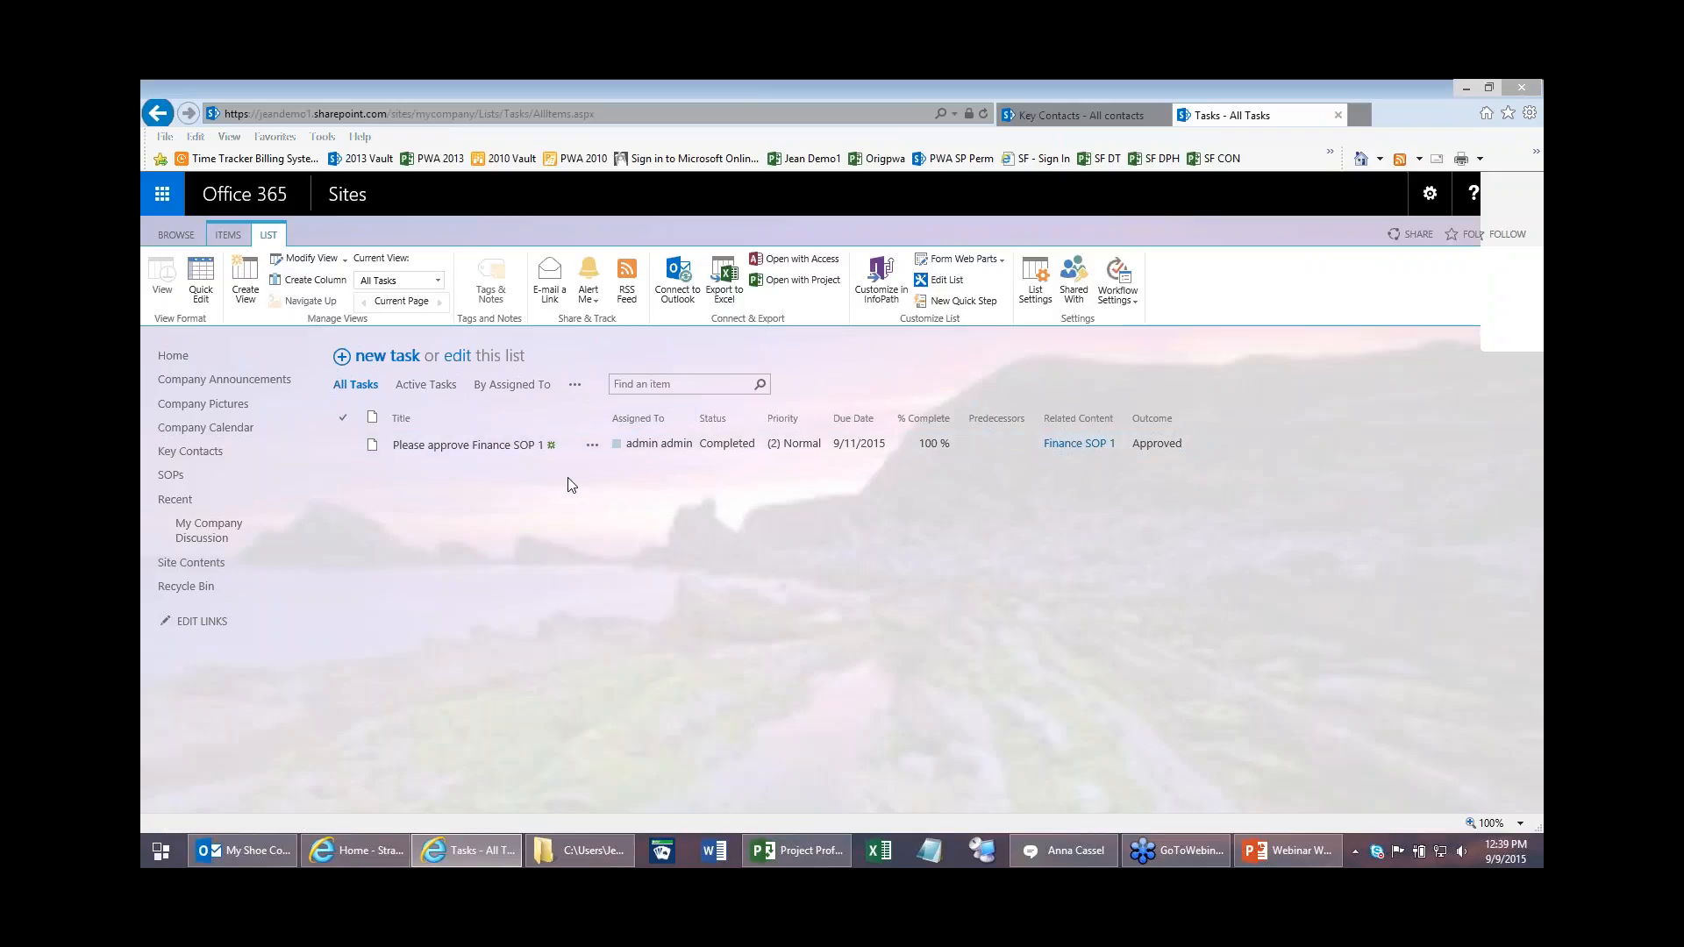
click(686, 275)
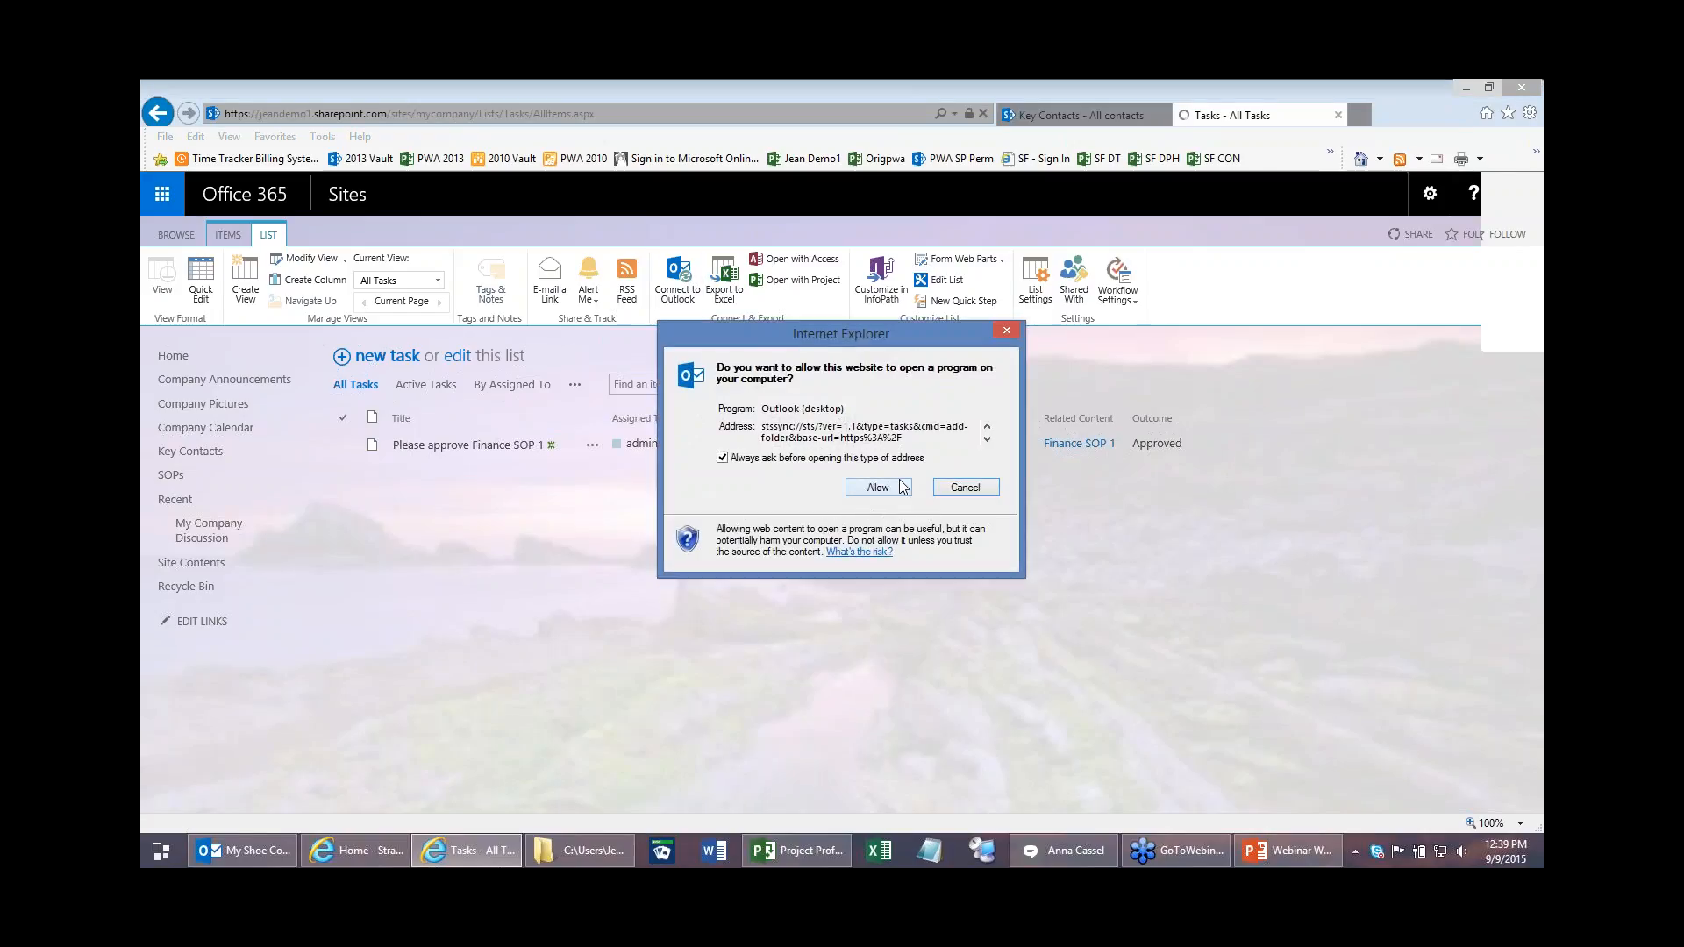
click(901, 487)
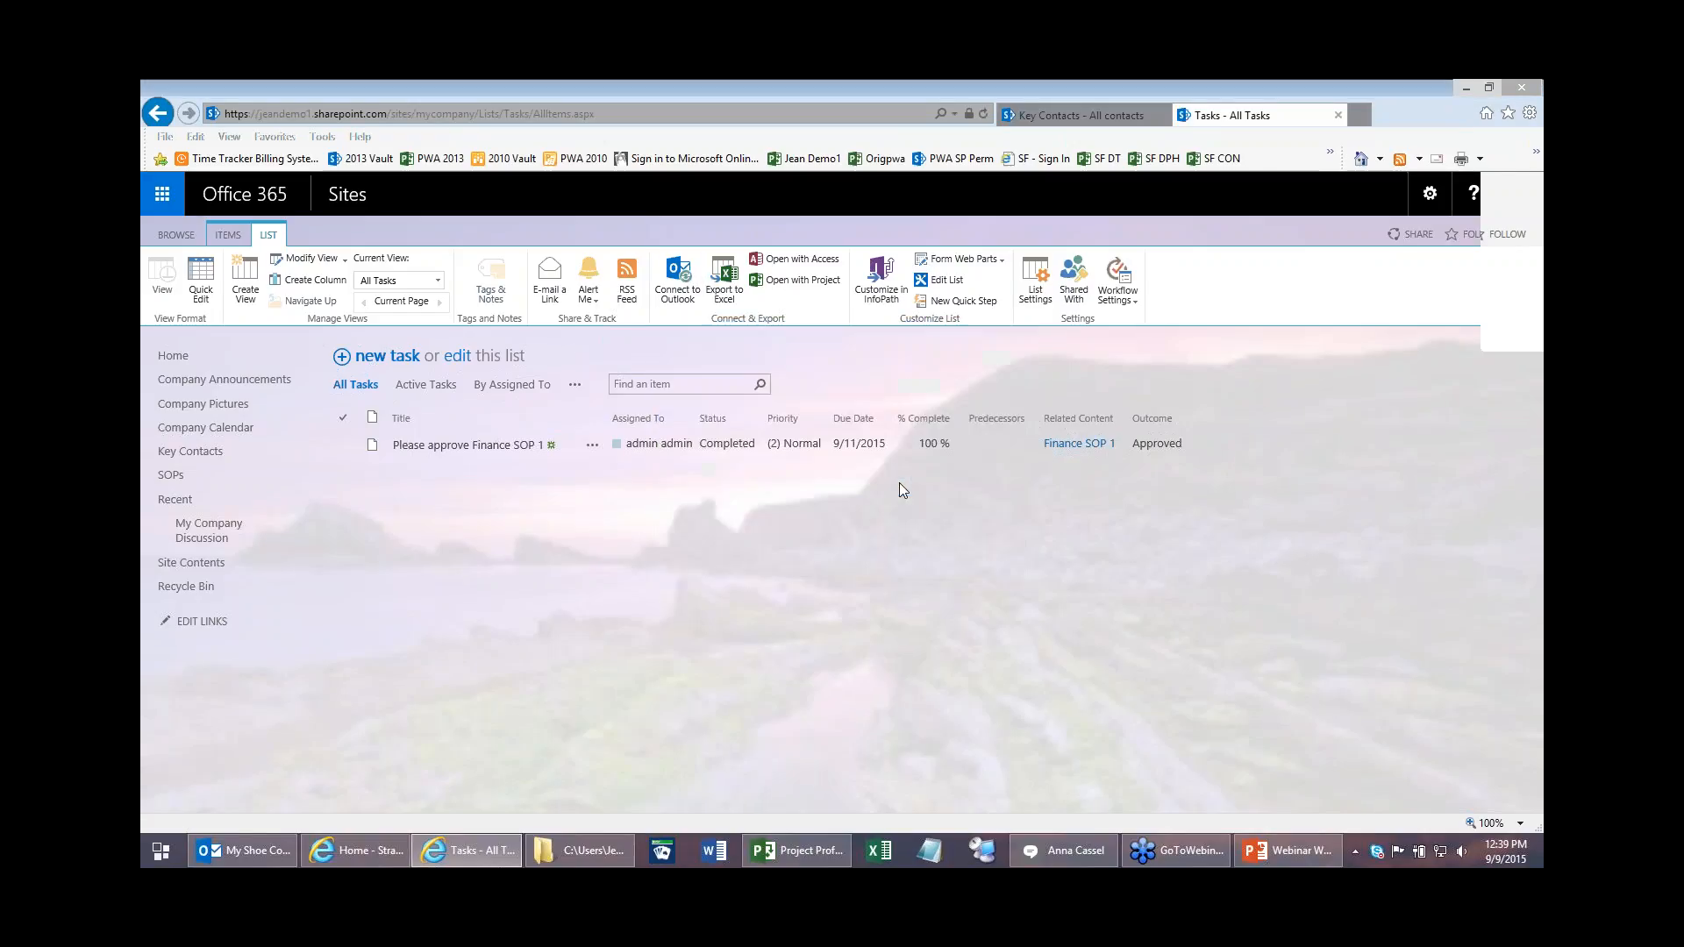
Step: Switch to Outlook, accept the connection to the "My Shoe Company - Tasks" list and return to the Tasks list in the browser
click(222, 851)
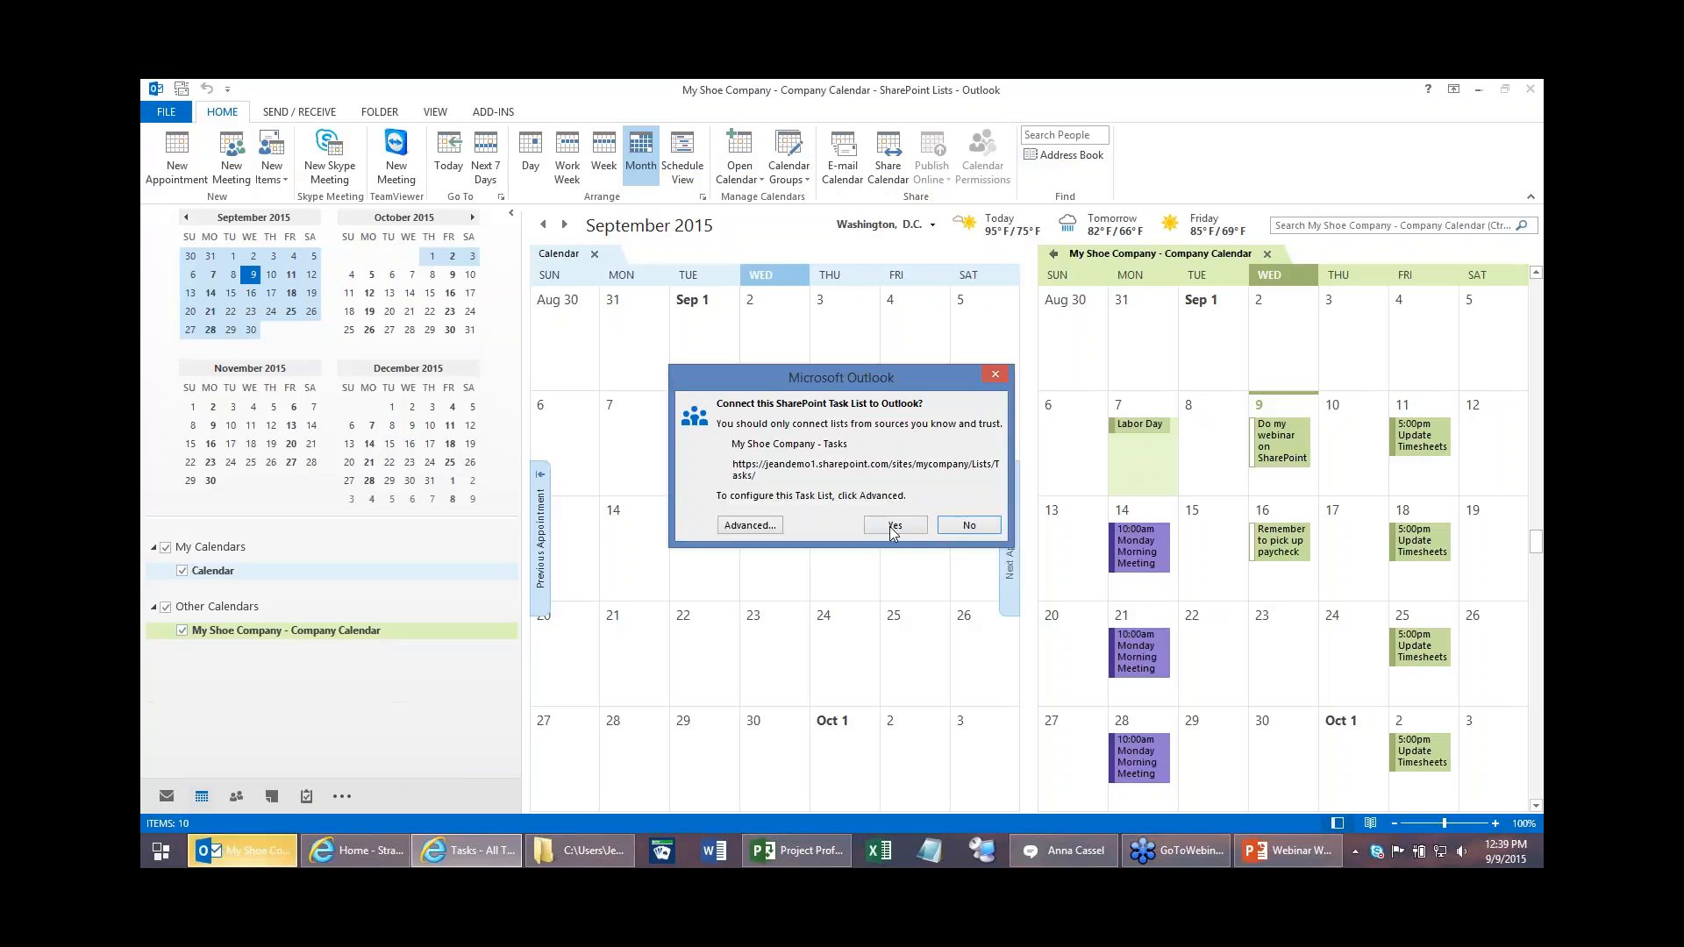
click(891, 525)
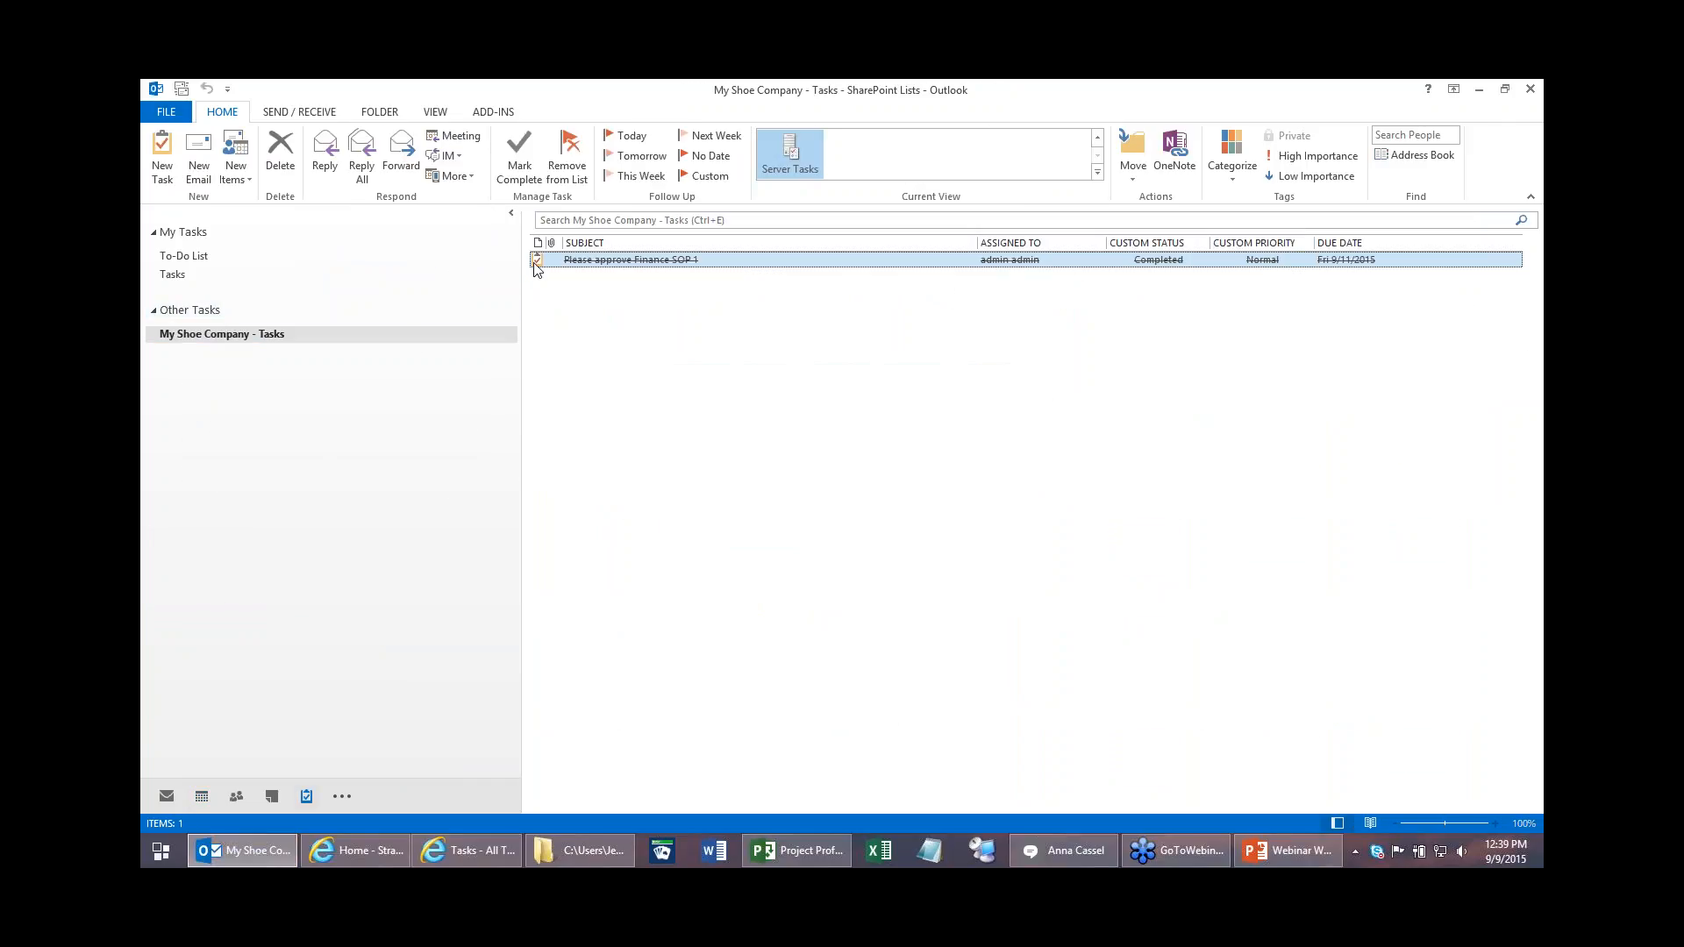
click(440, 858)
mouse_move(440, 859)
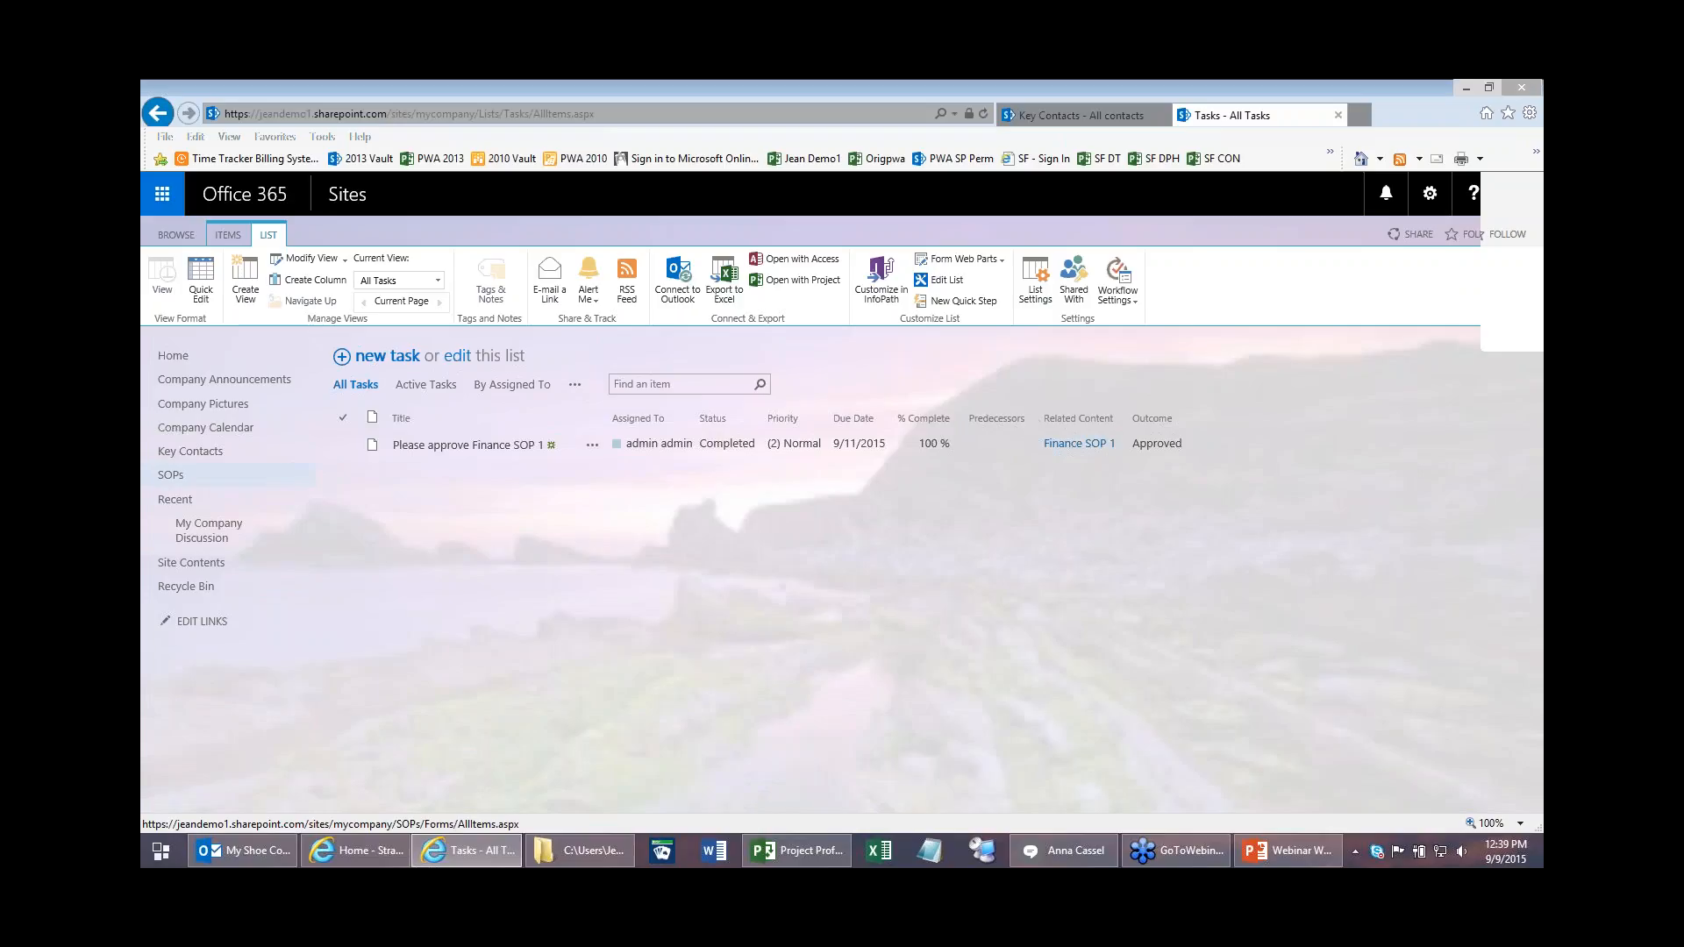
Step: Open the SOPs library and look through the documents in its Finance and HR Dept folders
click(171, 477)
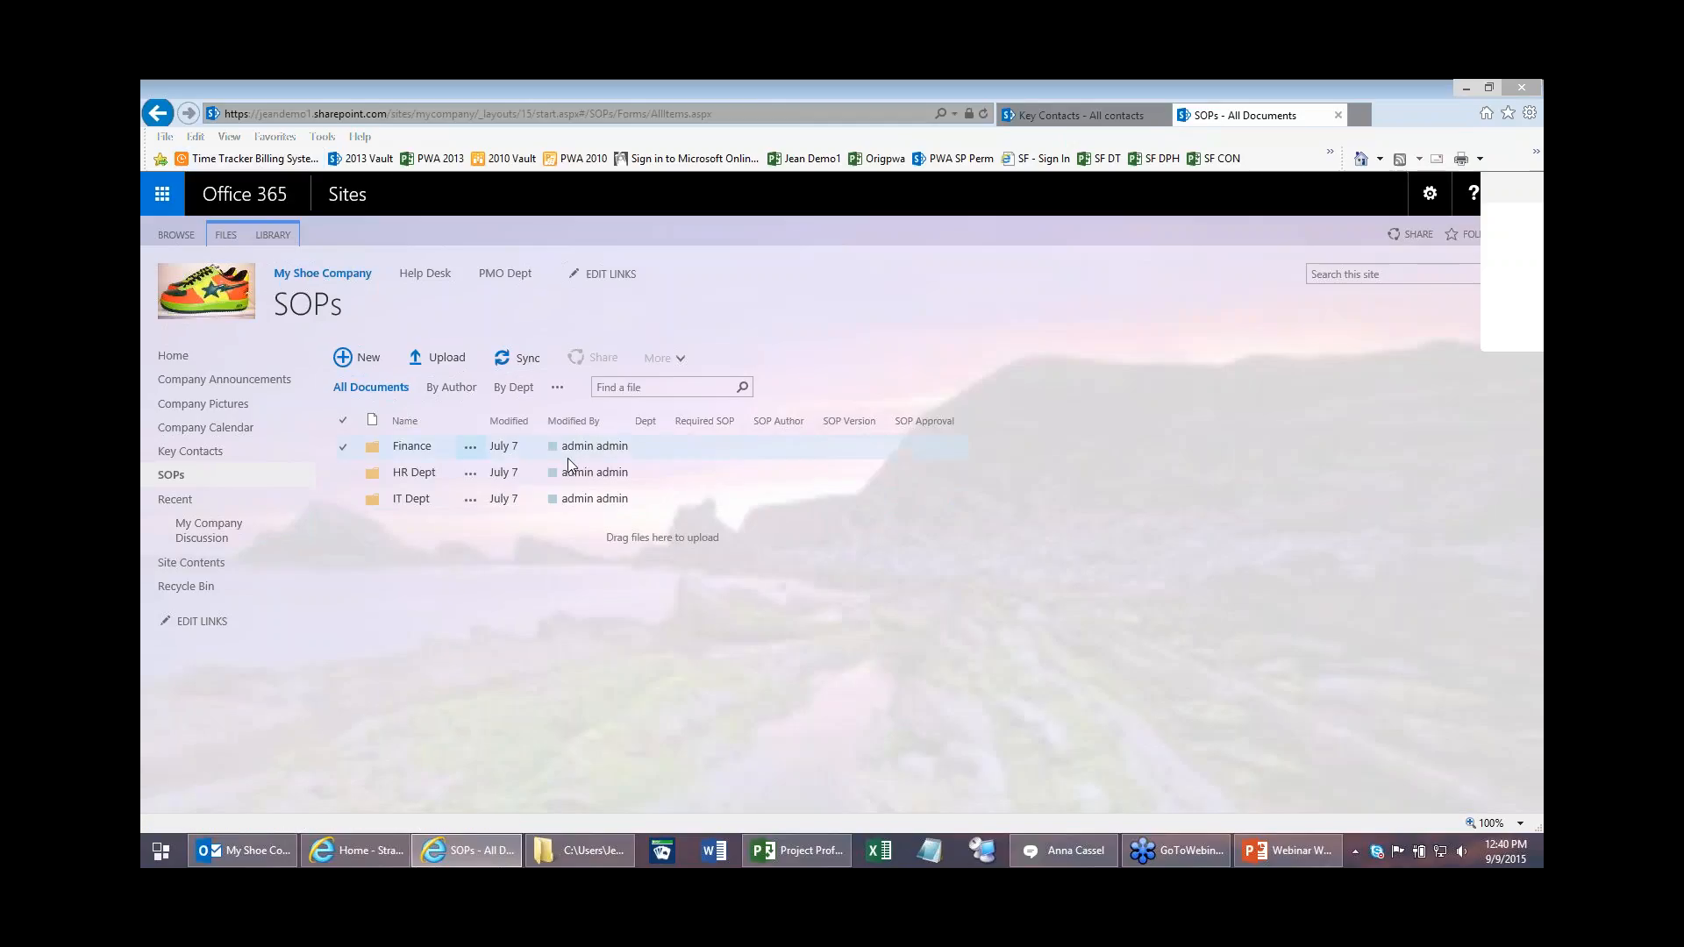
click(411, 447)
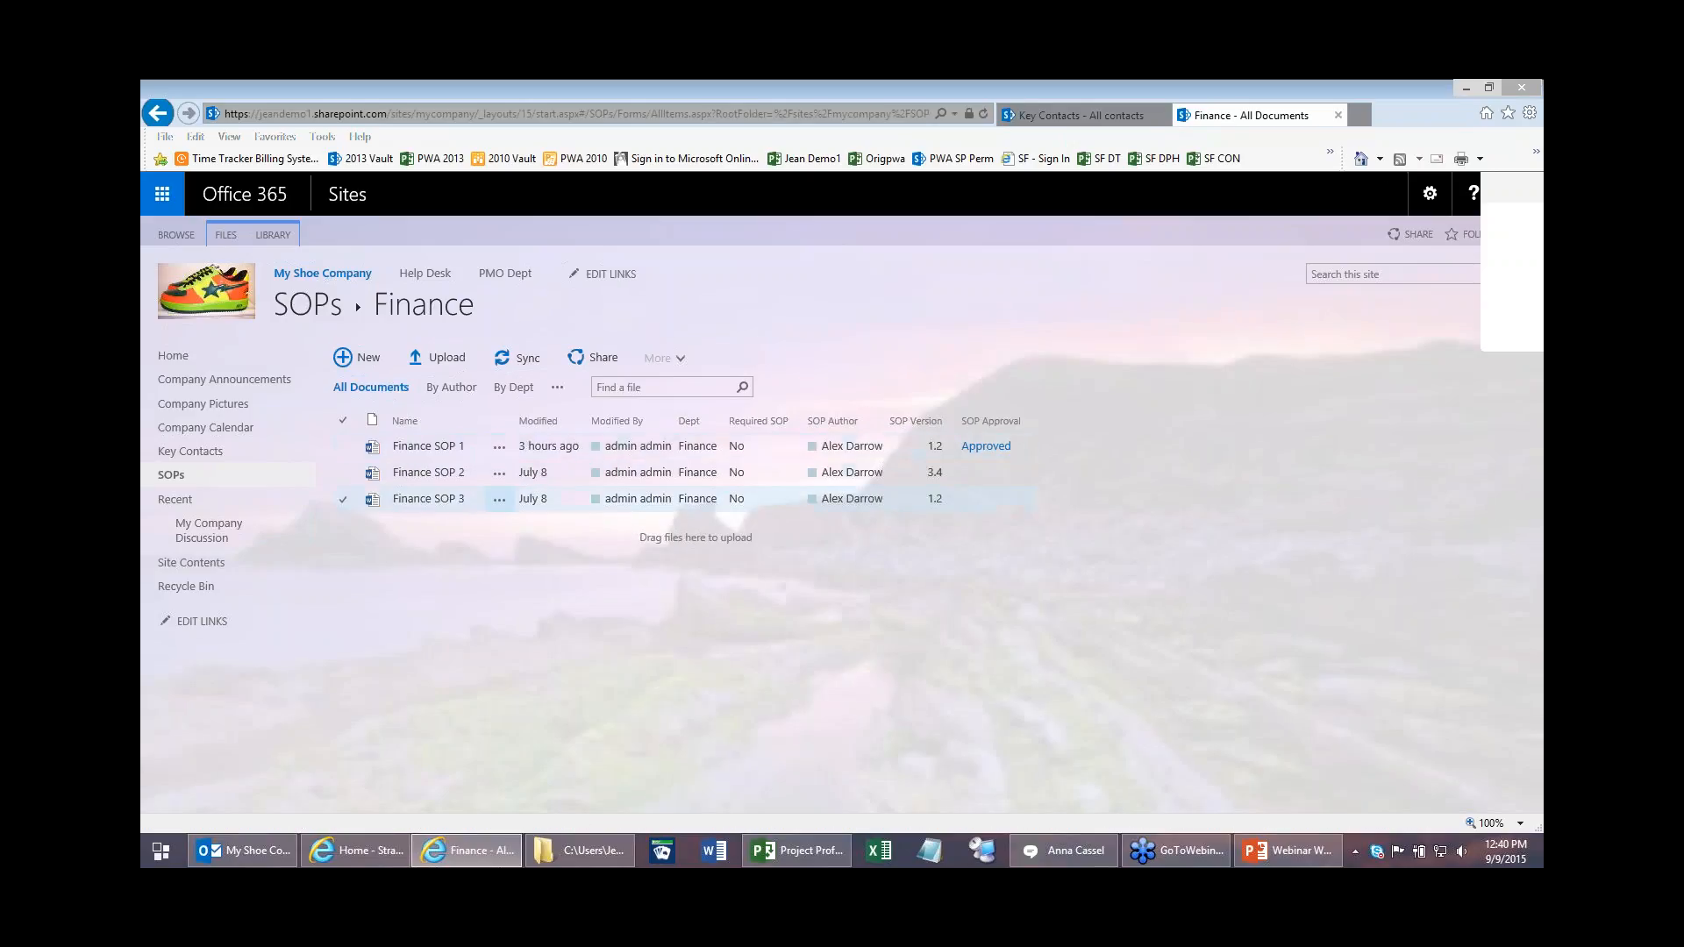
click(299, 302)
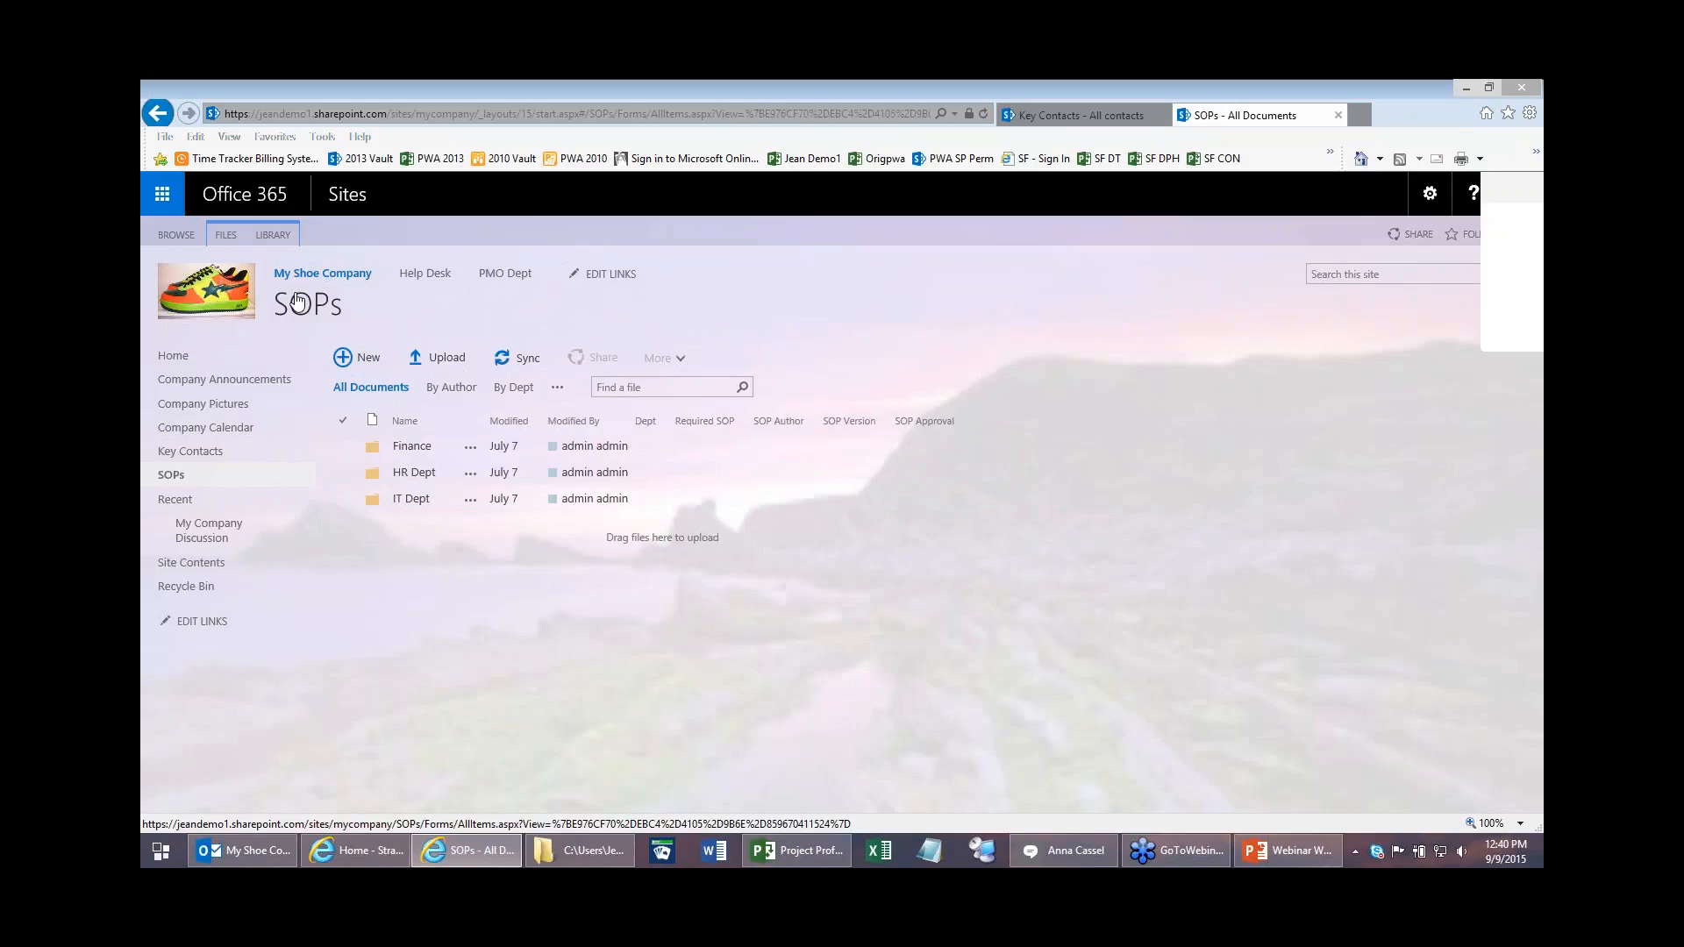
click(413, 474)
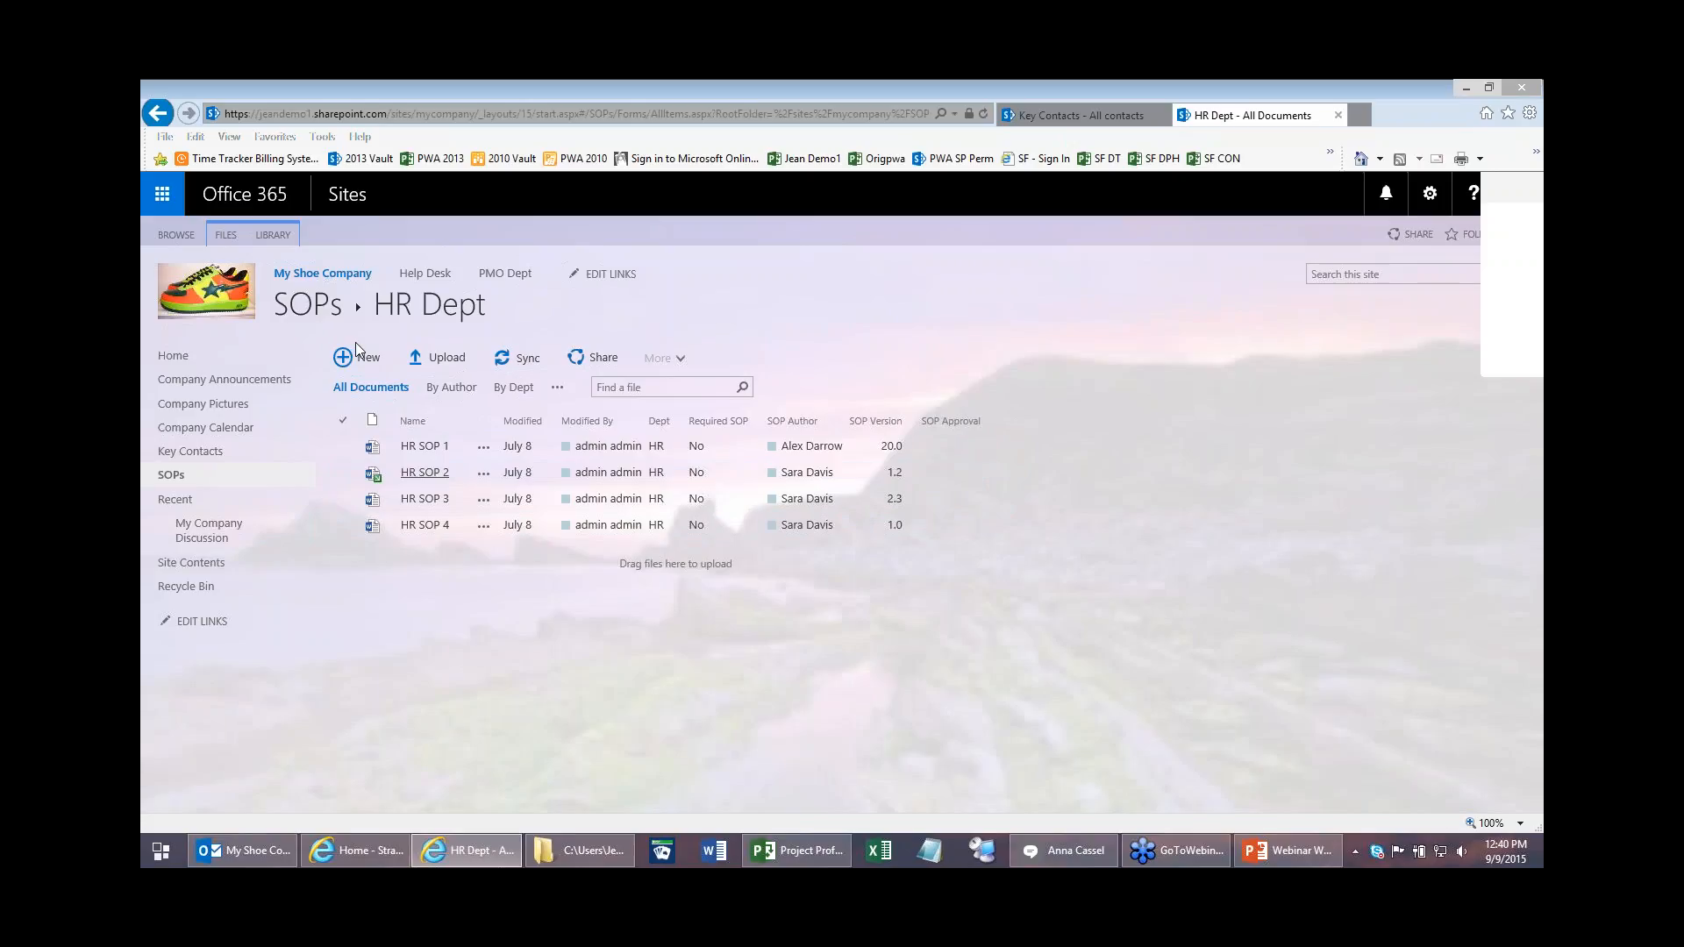
click(321, 306)
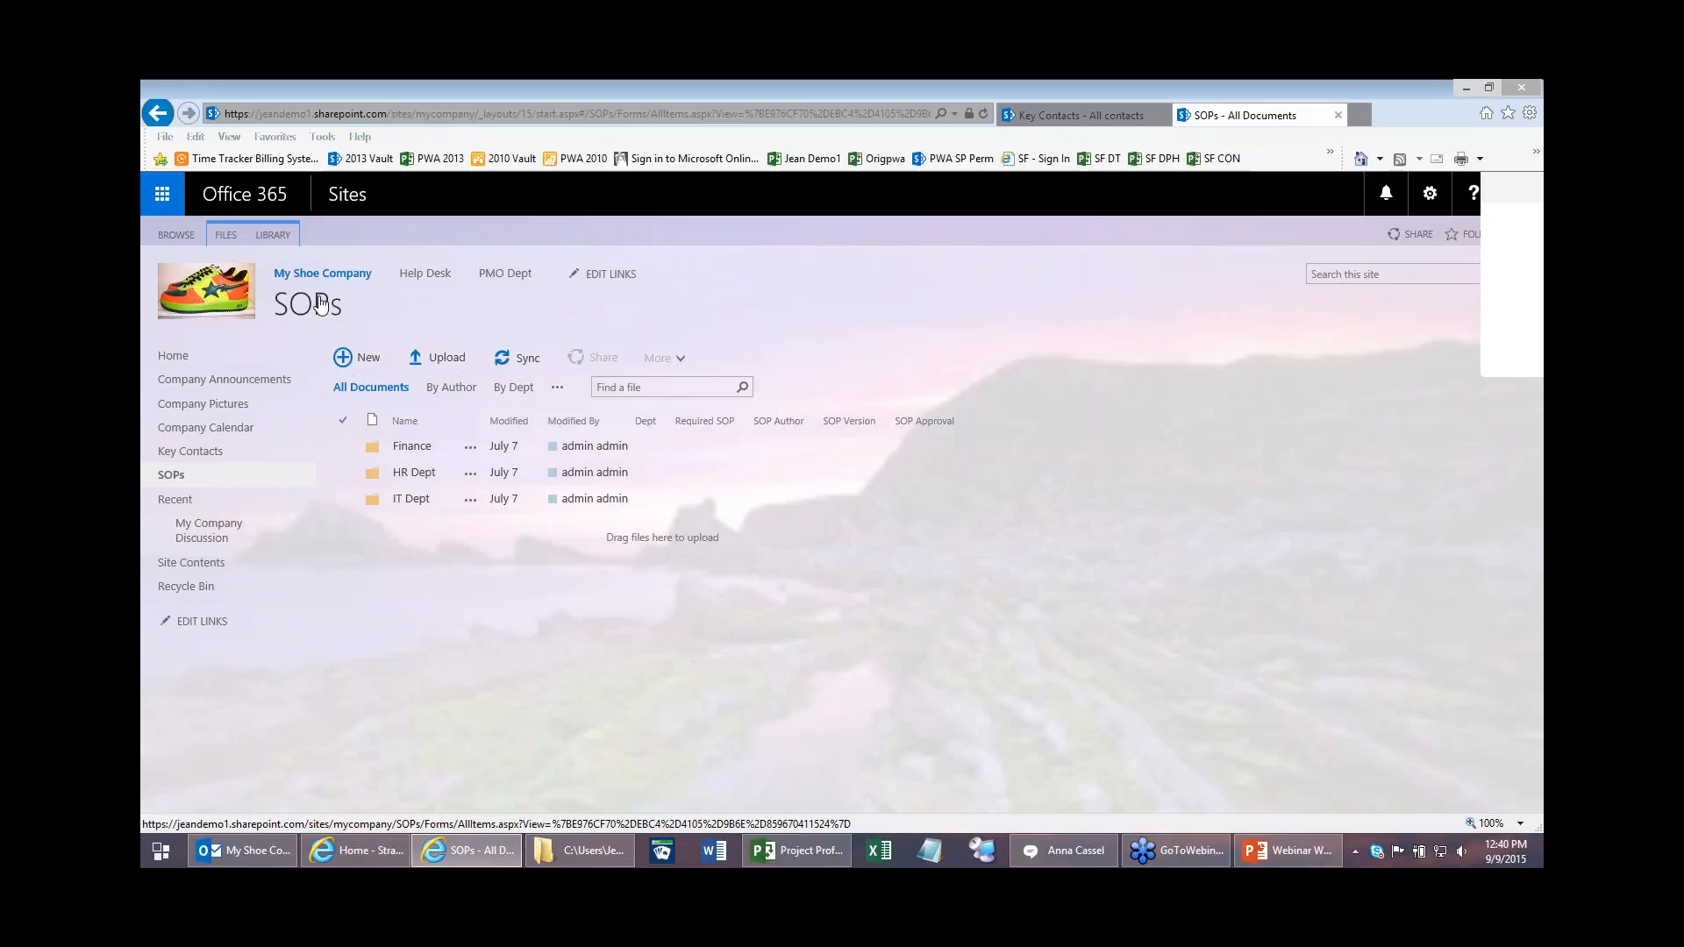
Step: Open the SOPs library settings and review the Dept column's type, choices and default value without changing them
click(273, 235)
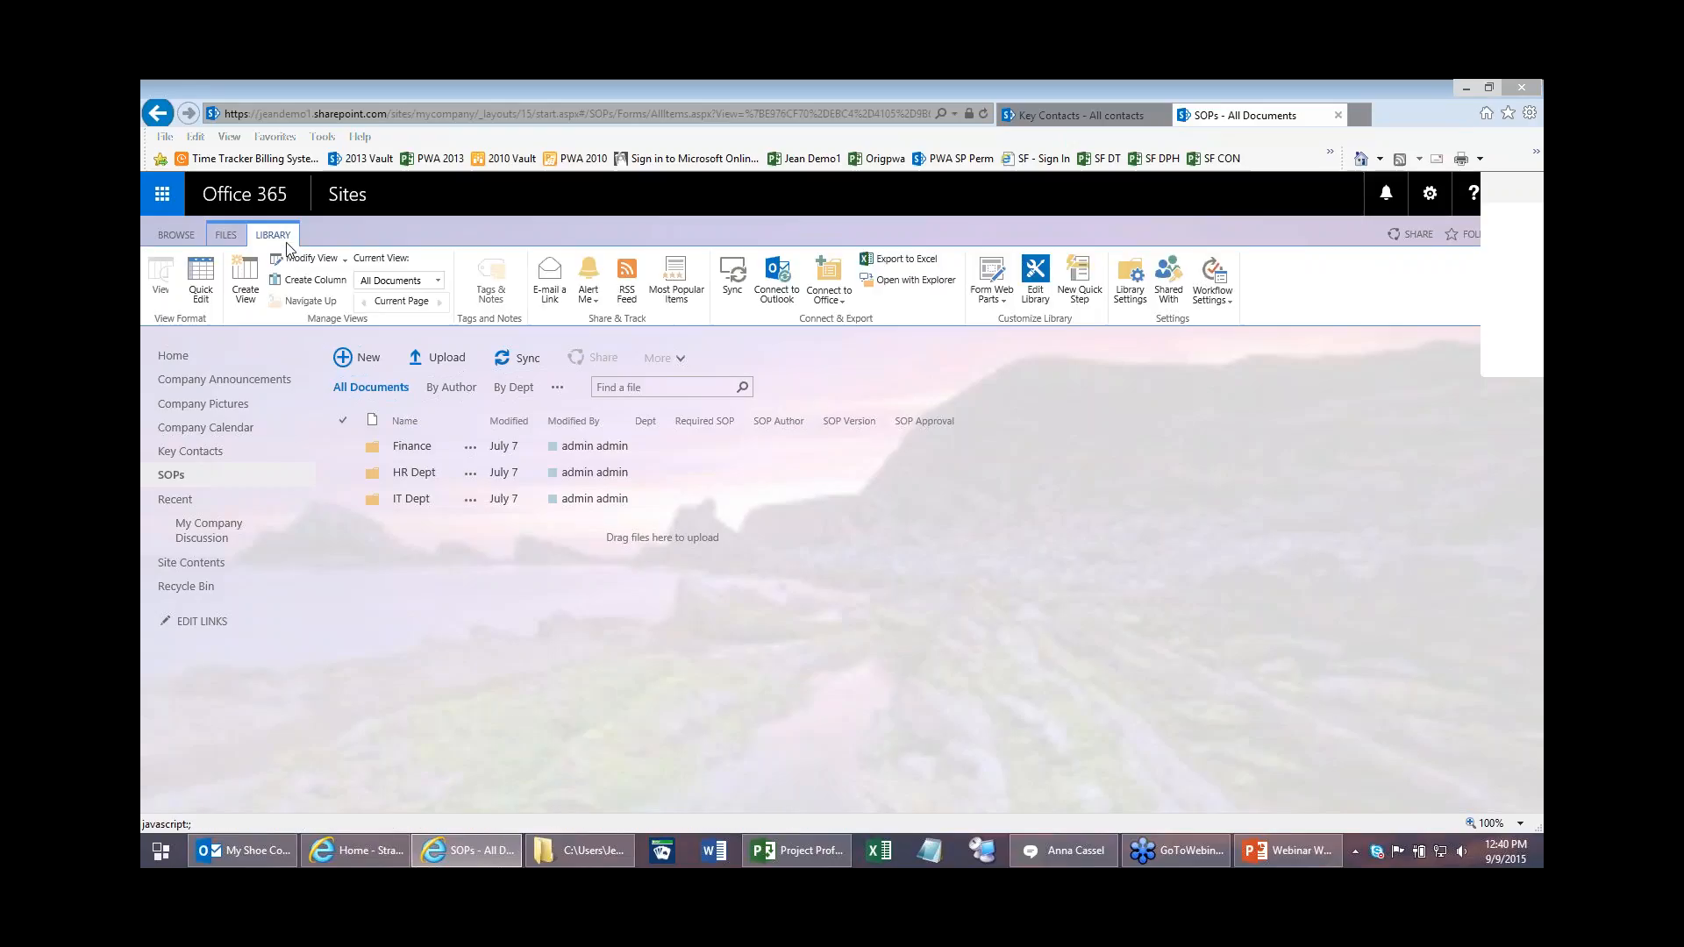
click(1128, 299)
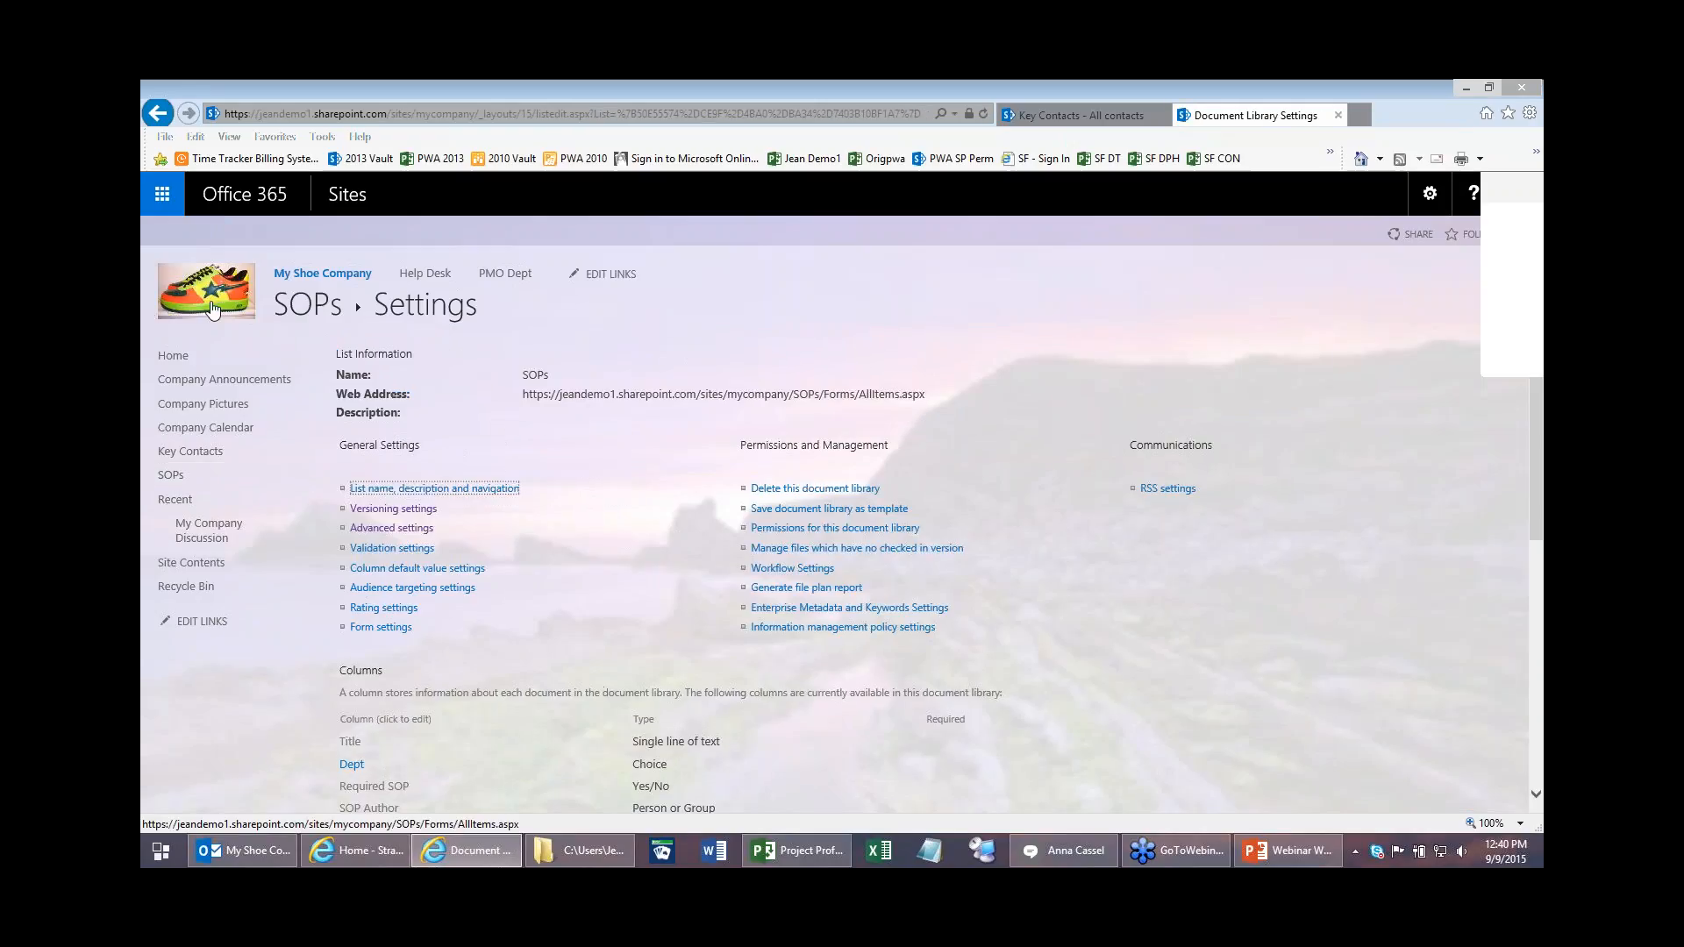
scroll(582, 444, down, 3)
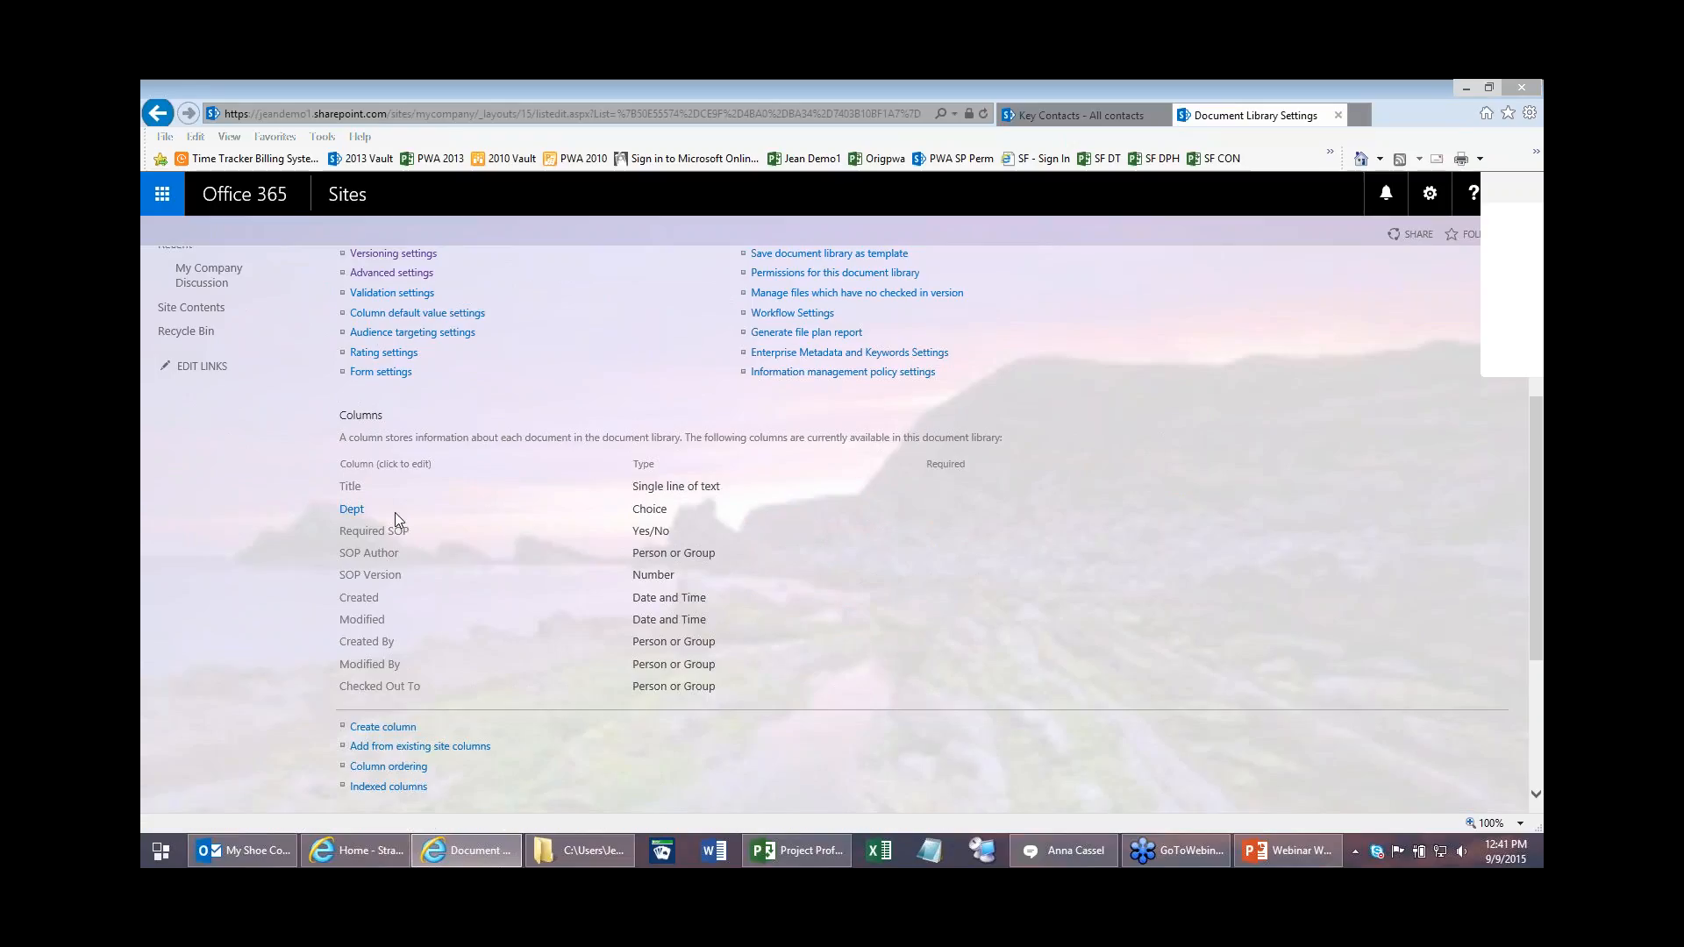
click(349, 512)
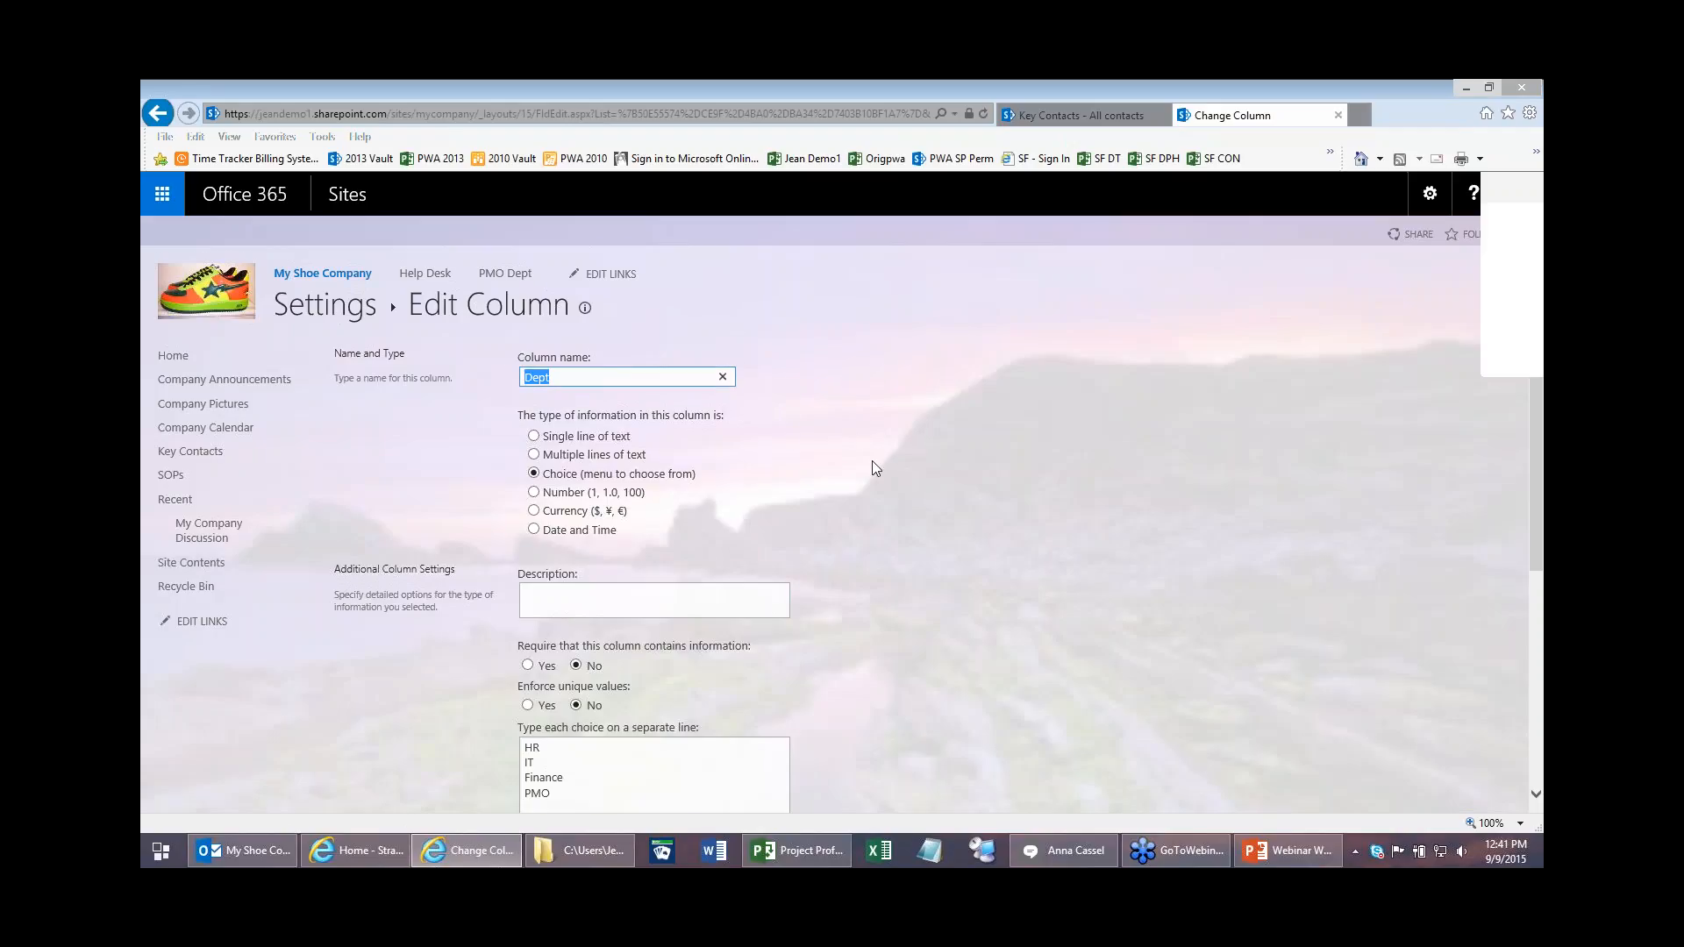
scroll(872, 460, down, 2)
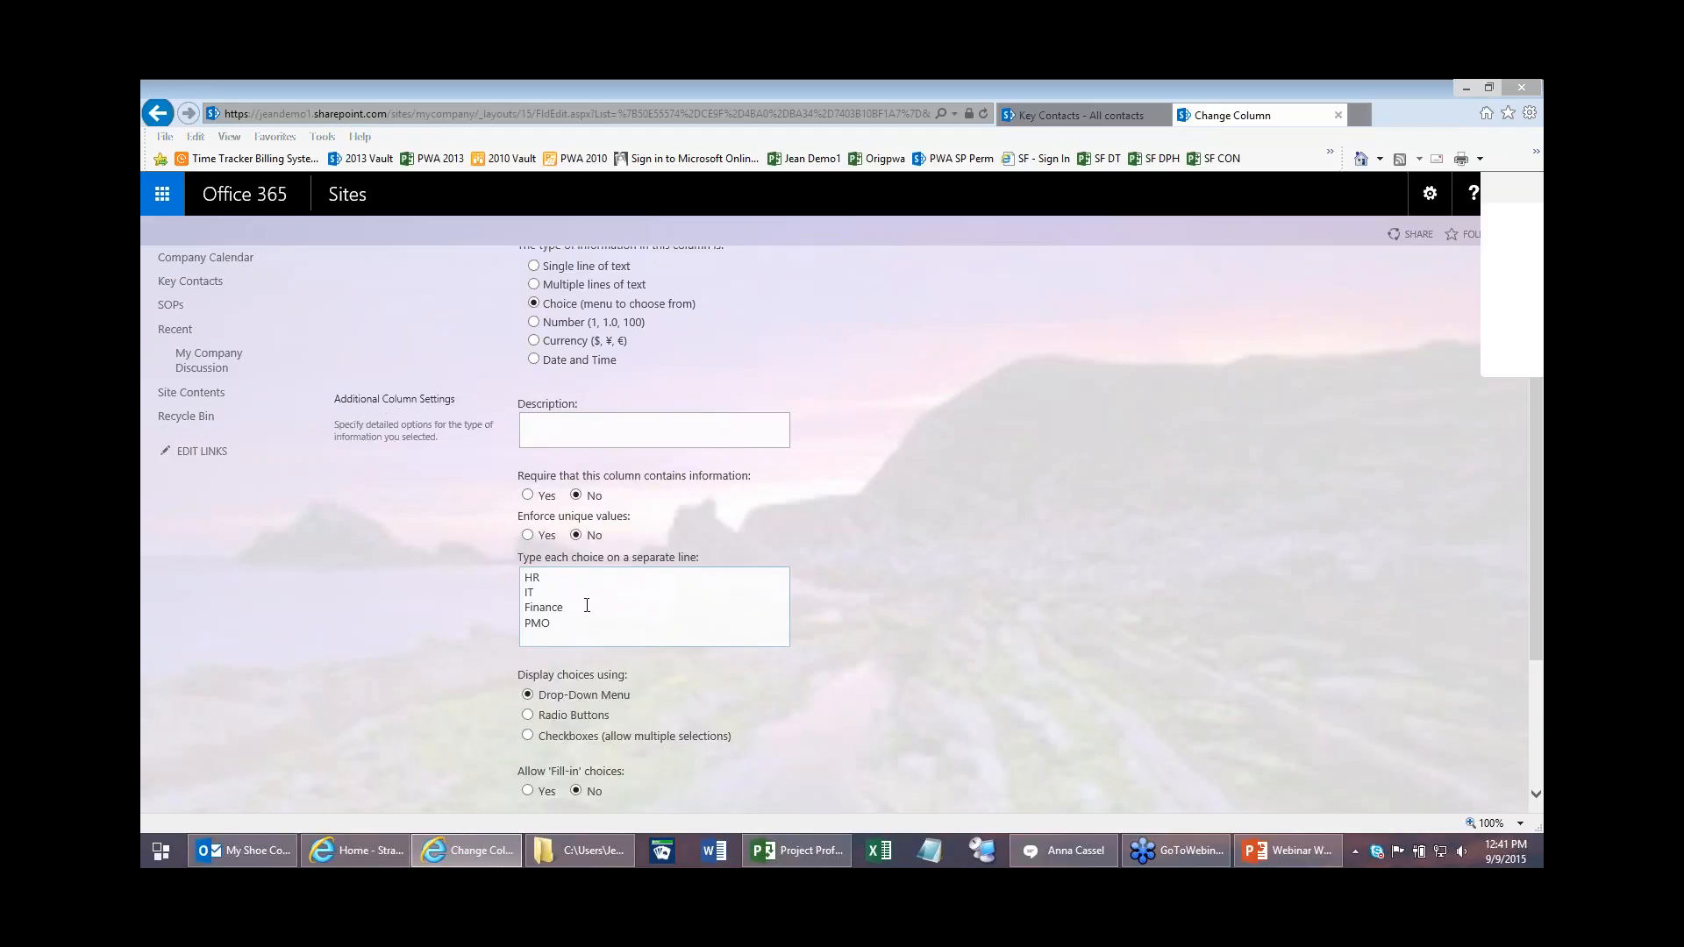
scroll(929, 633, down, 2)
scroll(929, 628, up, 6)
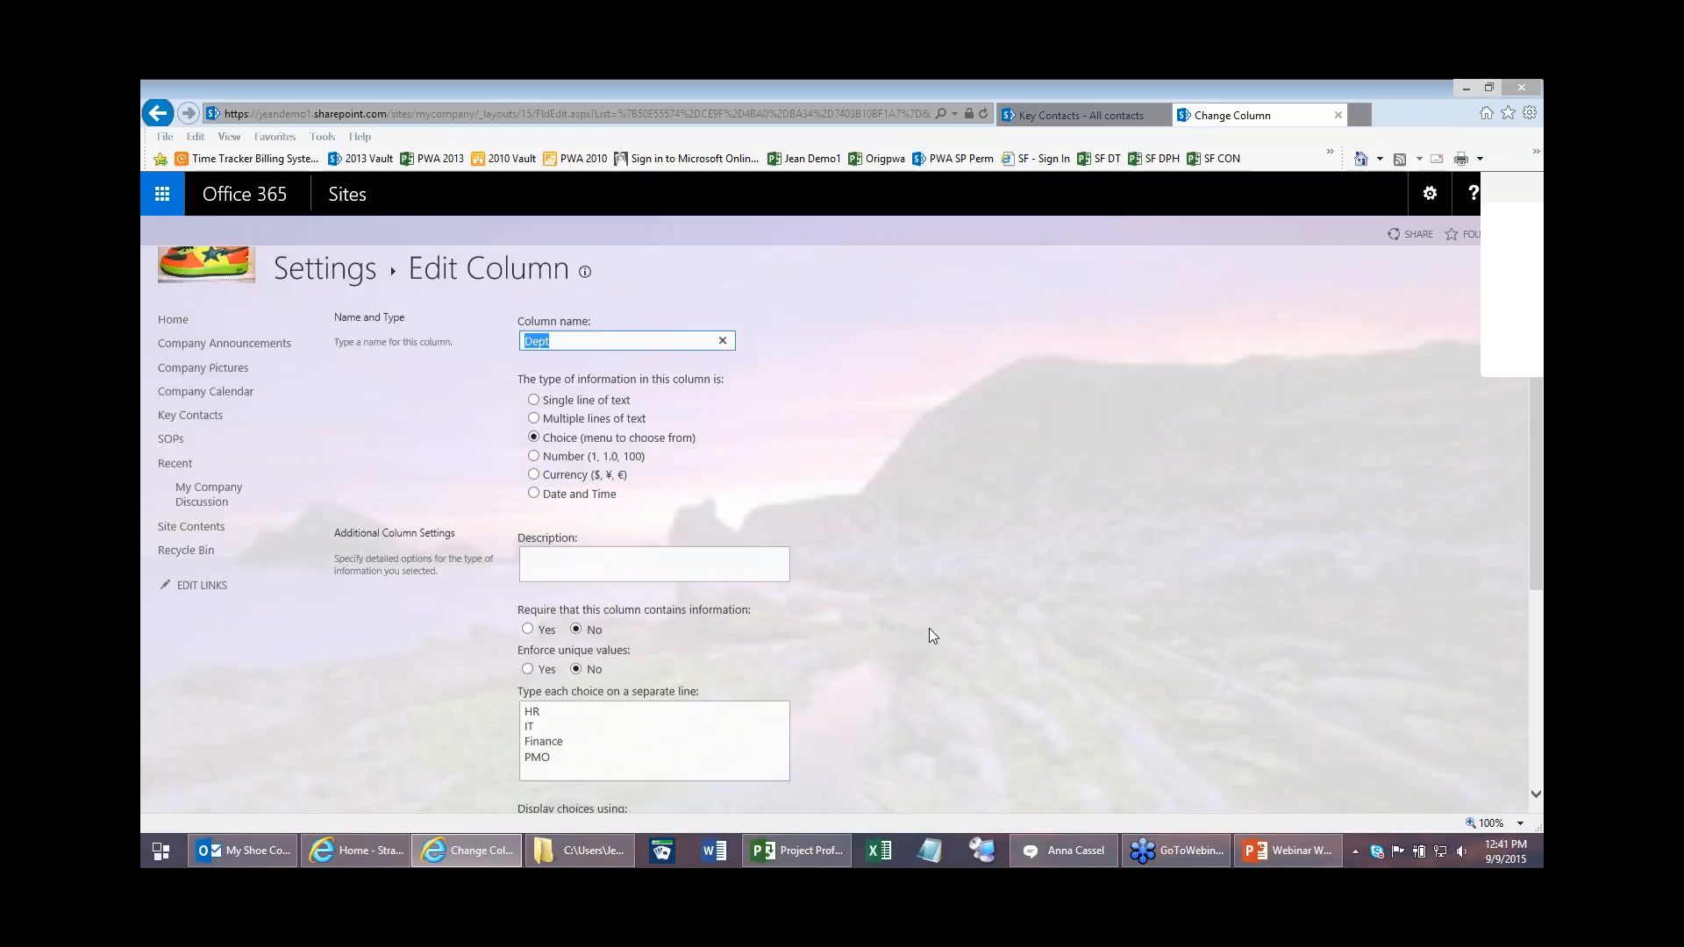
scroll(1139, 735, down, 6)
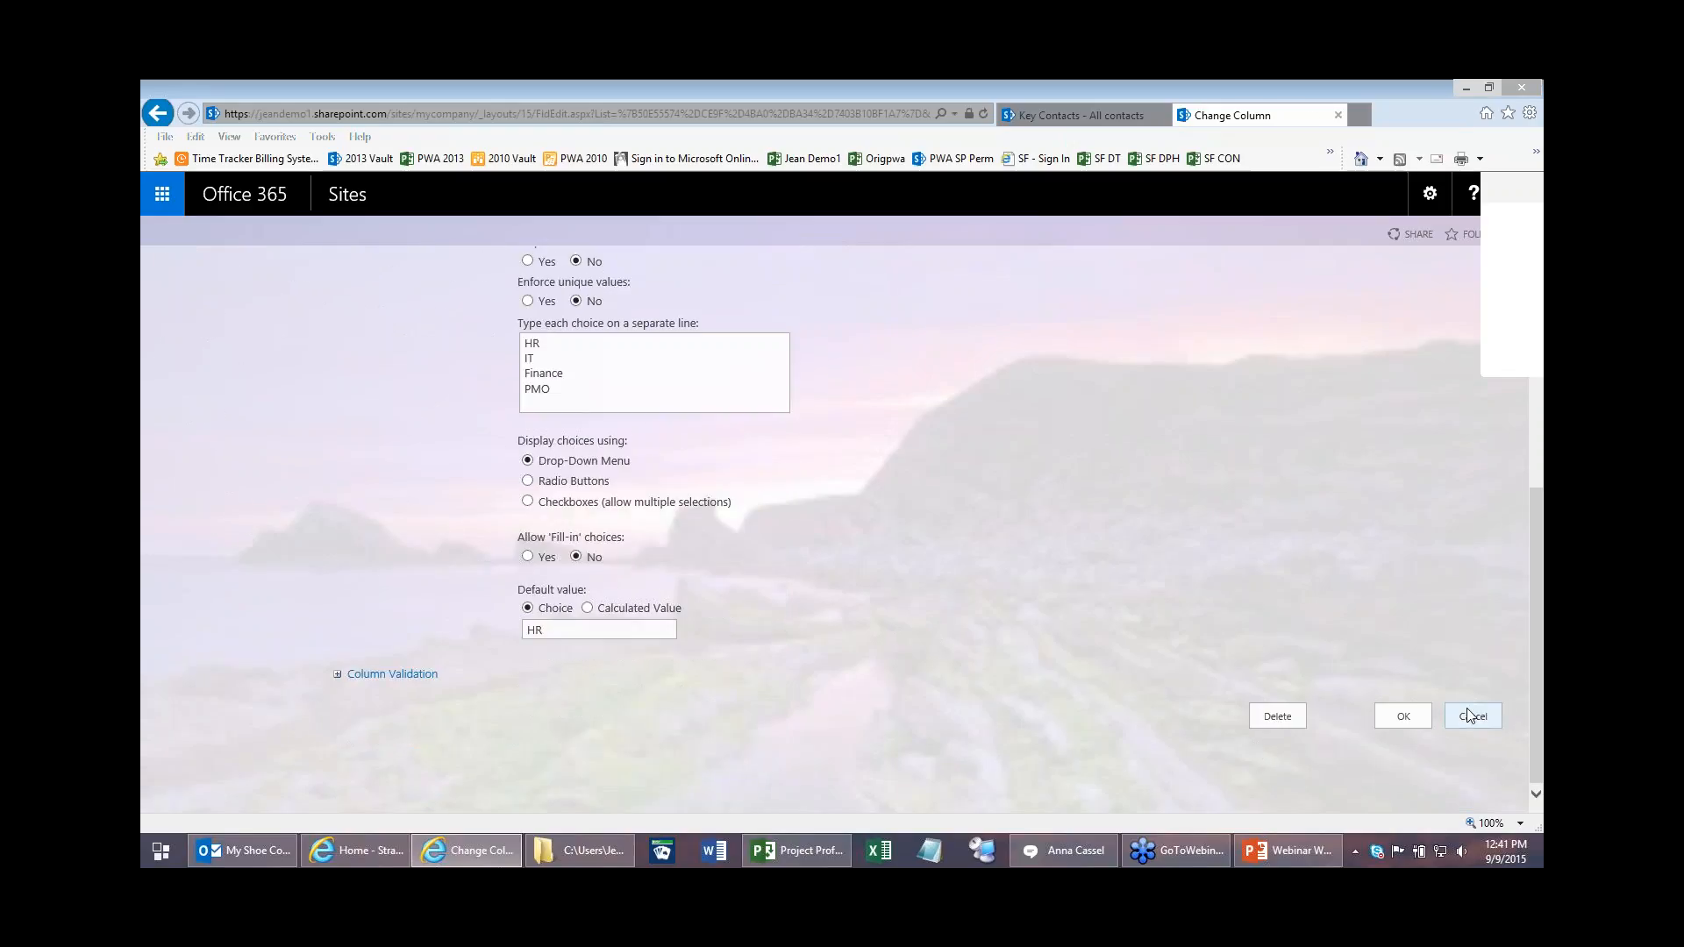
click(1470, 715)
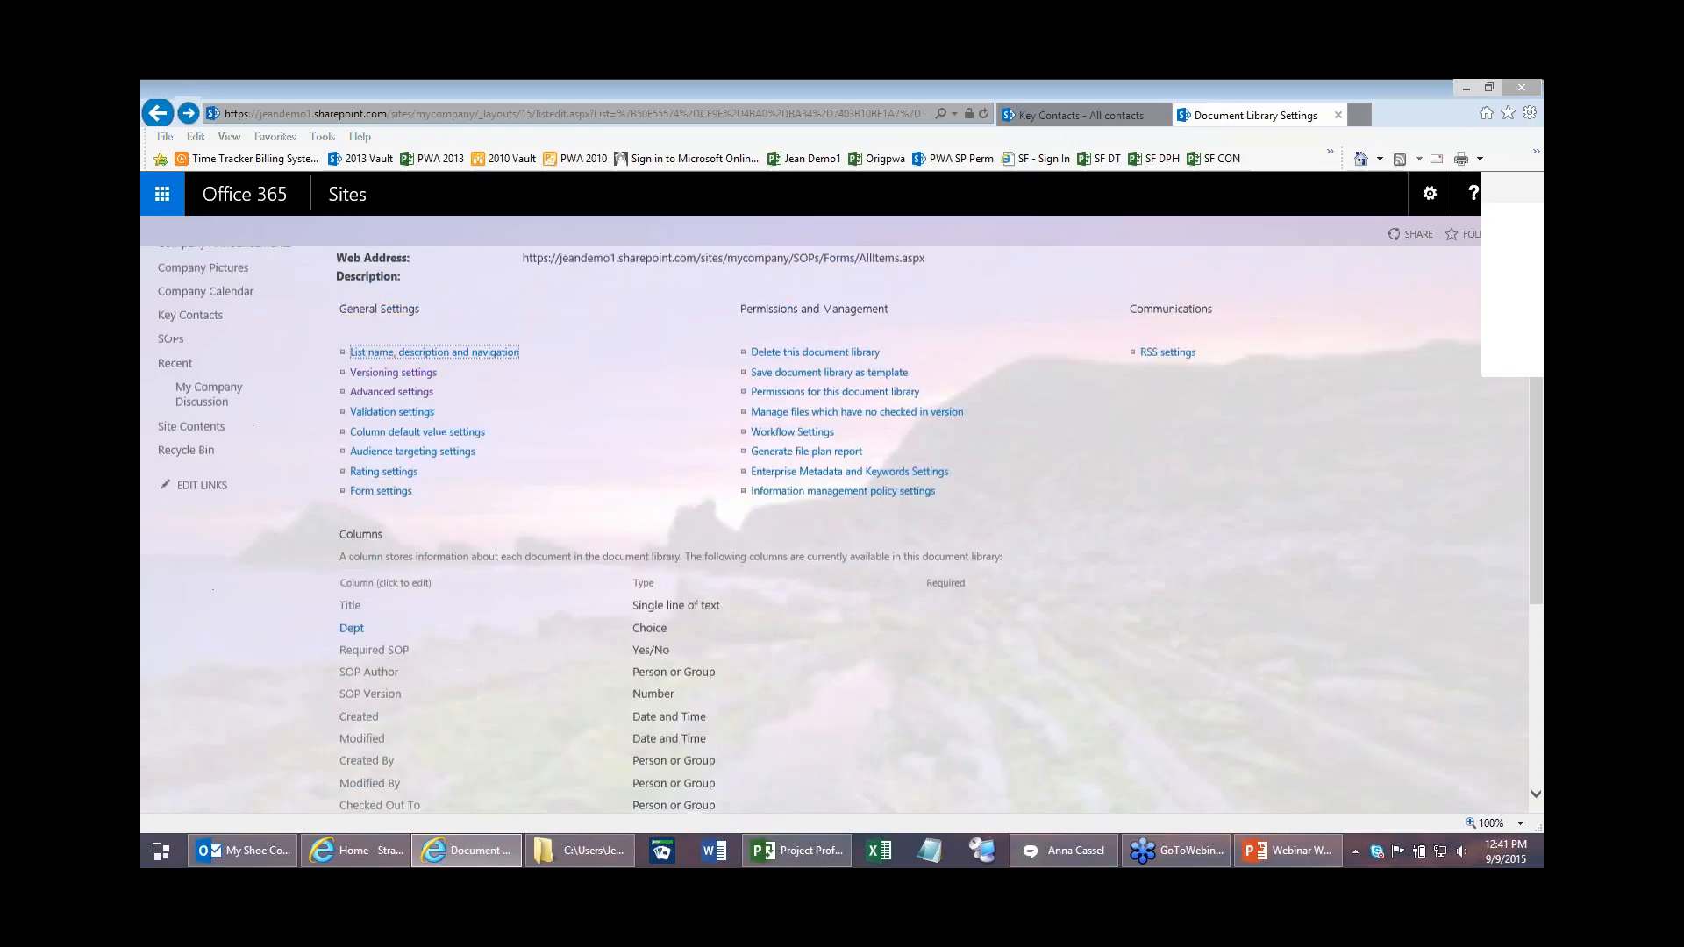
Step: Review the Required SOP column's type and default value without changing them, and look over the library's column list
scroll(361, 523, down, 1)
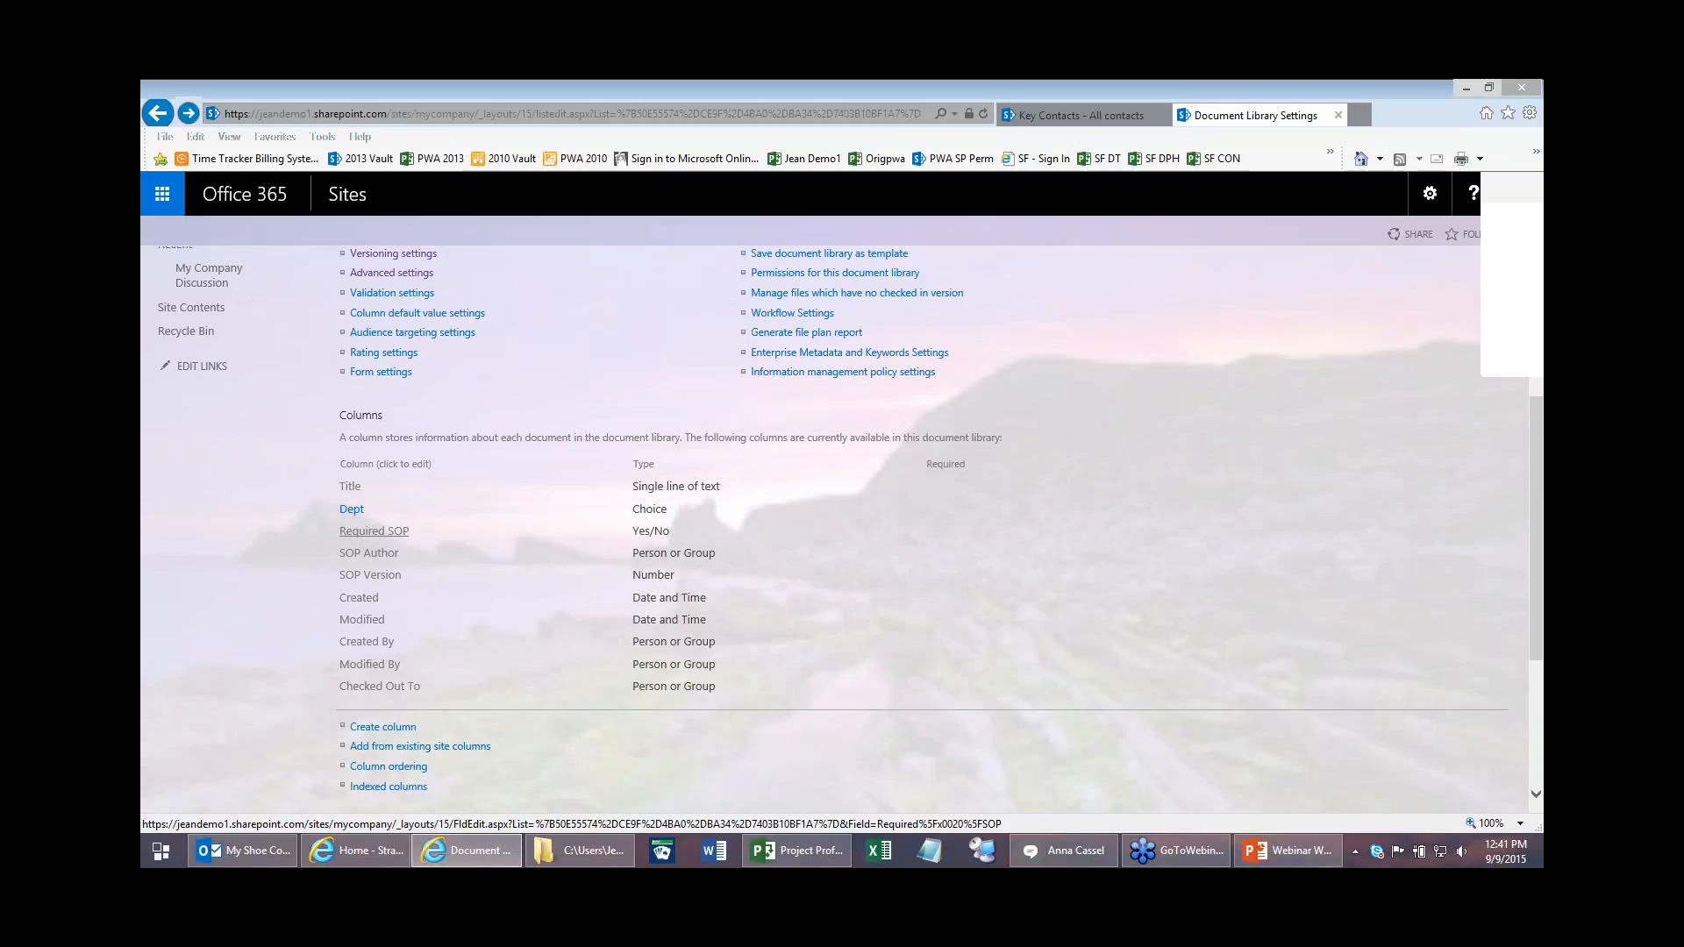
click(374, 530)
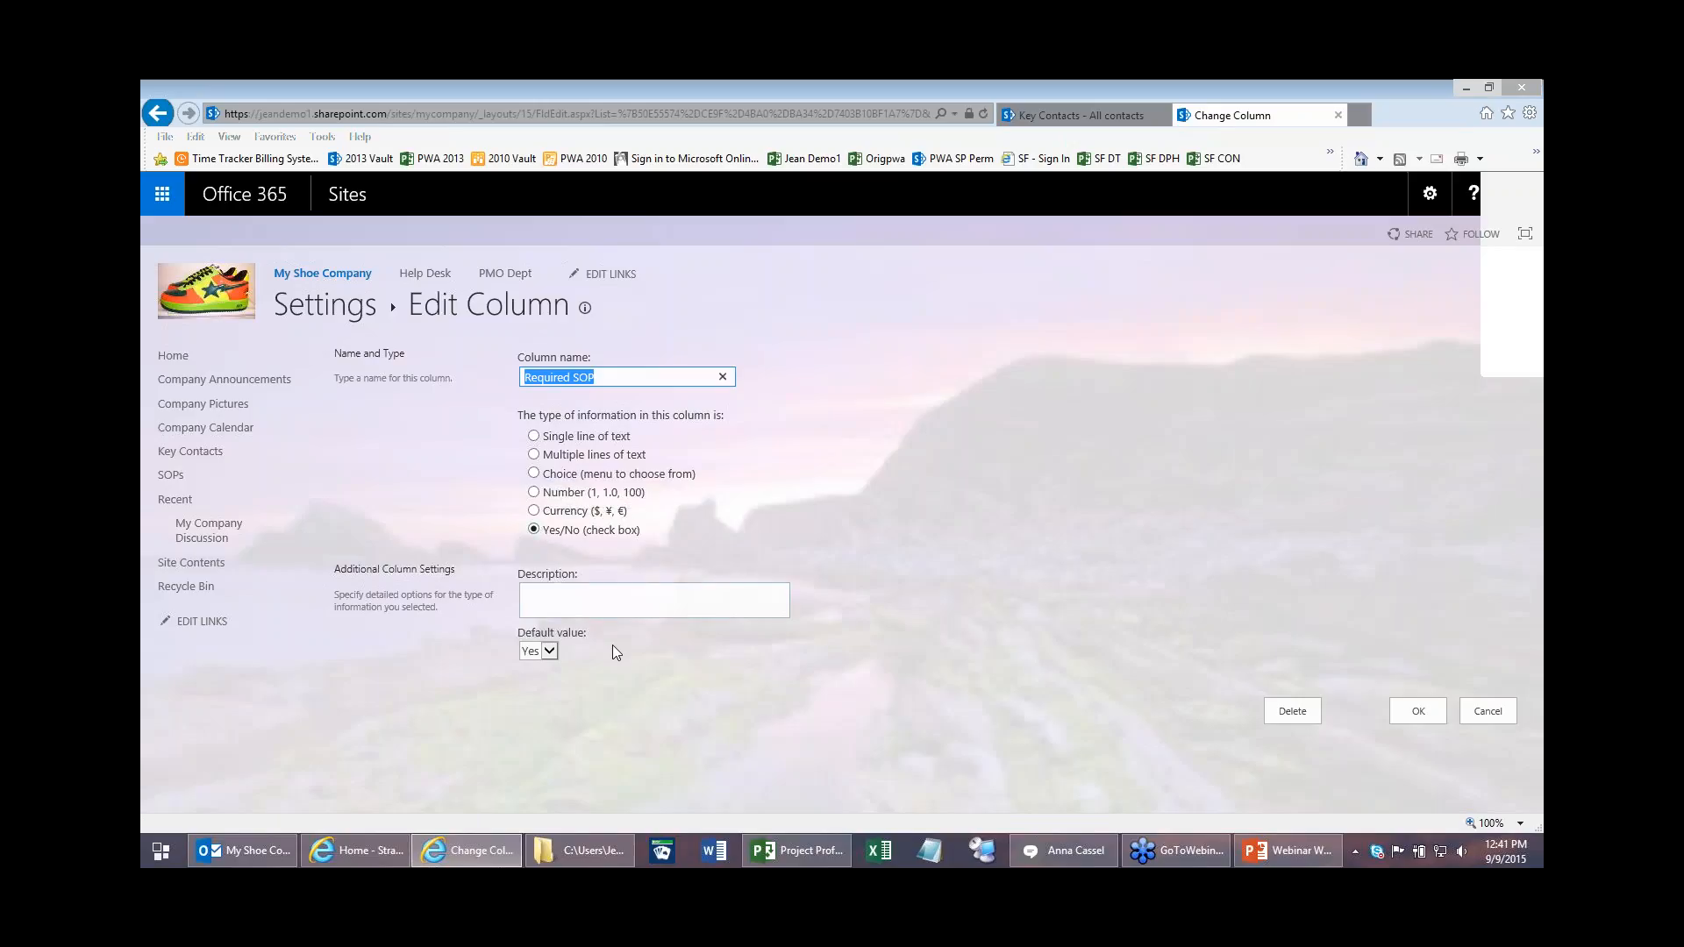
click(1488, 711)
scroll(348, 640, down, 2)
scroll(348, 640, down, 1)
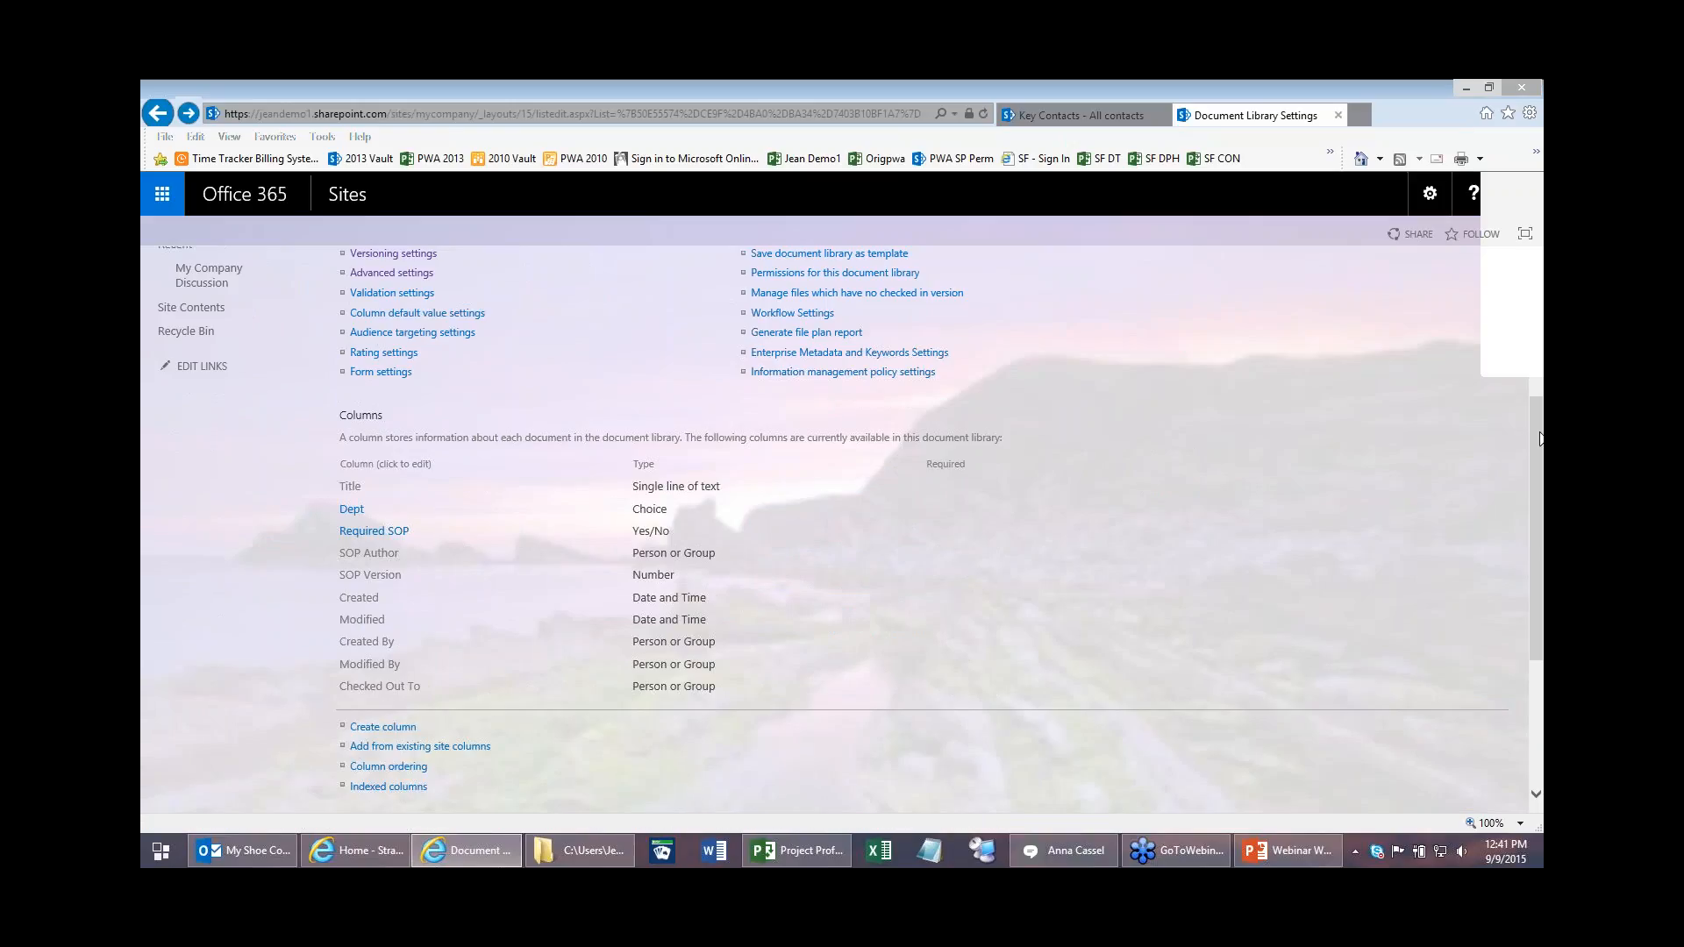
Step: Check out Finance SOP 1 from the SOPs library's Finance folder and open its properties for editing
scroll(1540, 438, up, 3)
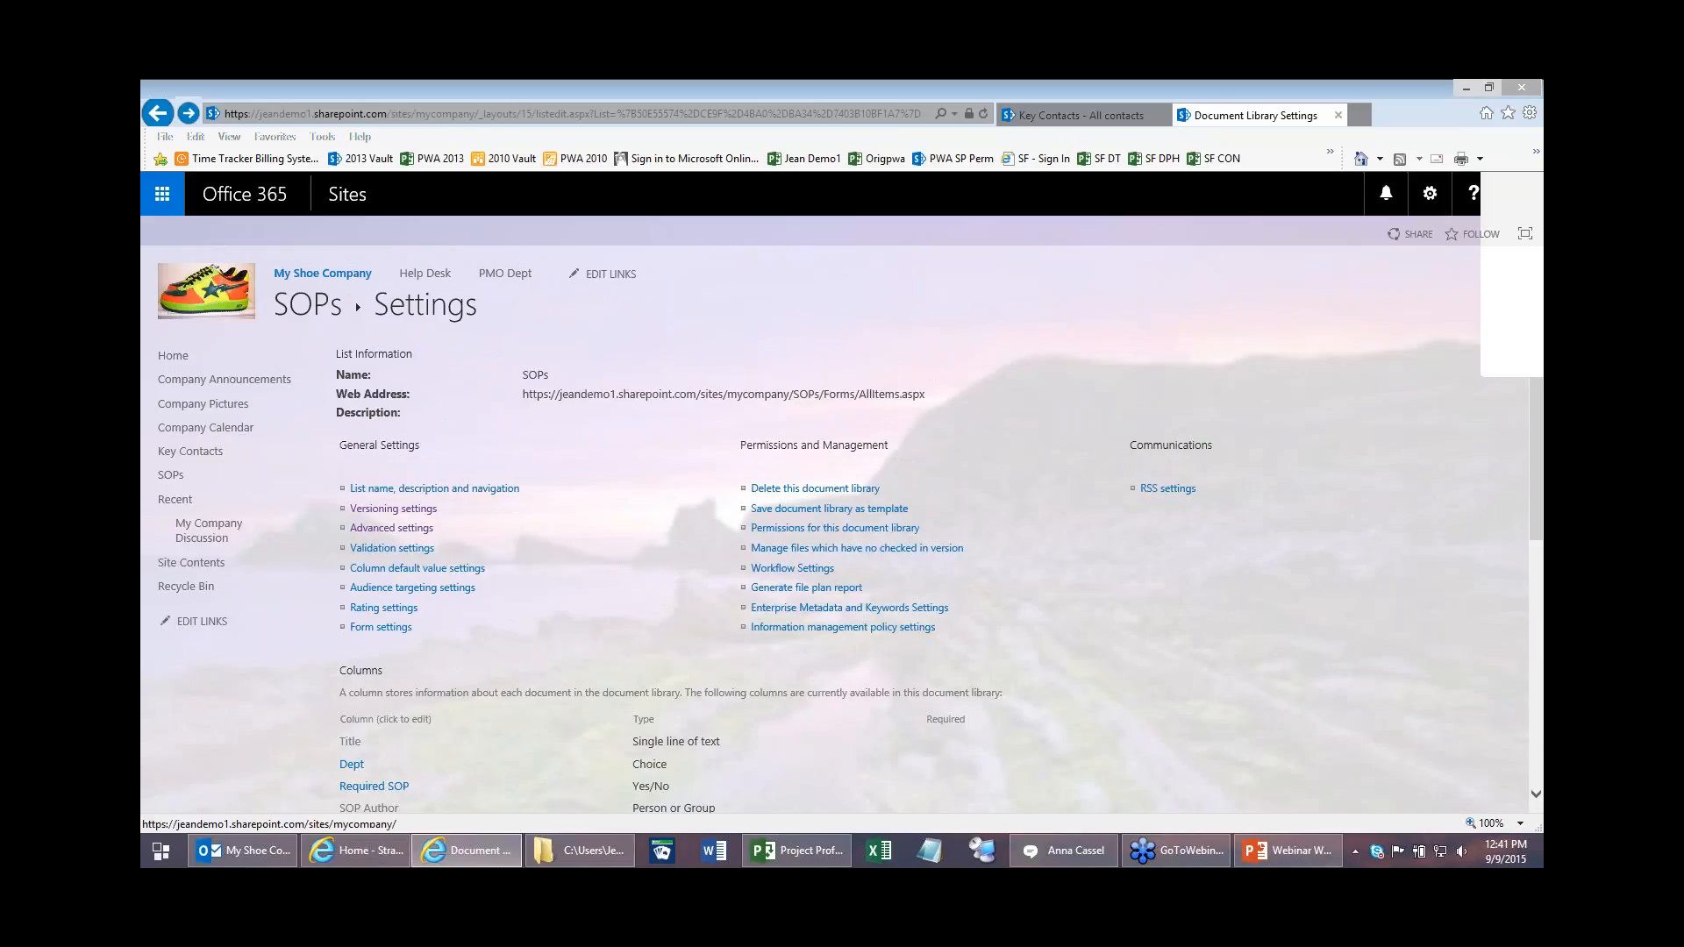
click(292, 307)
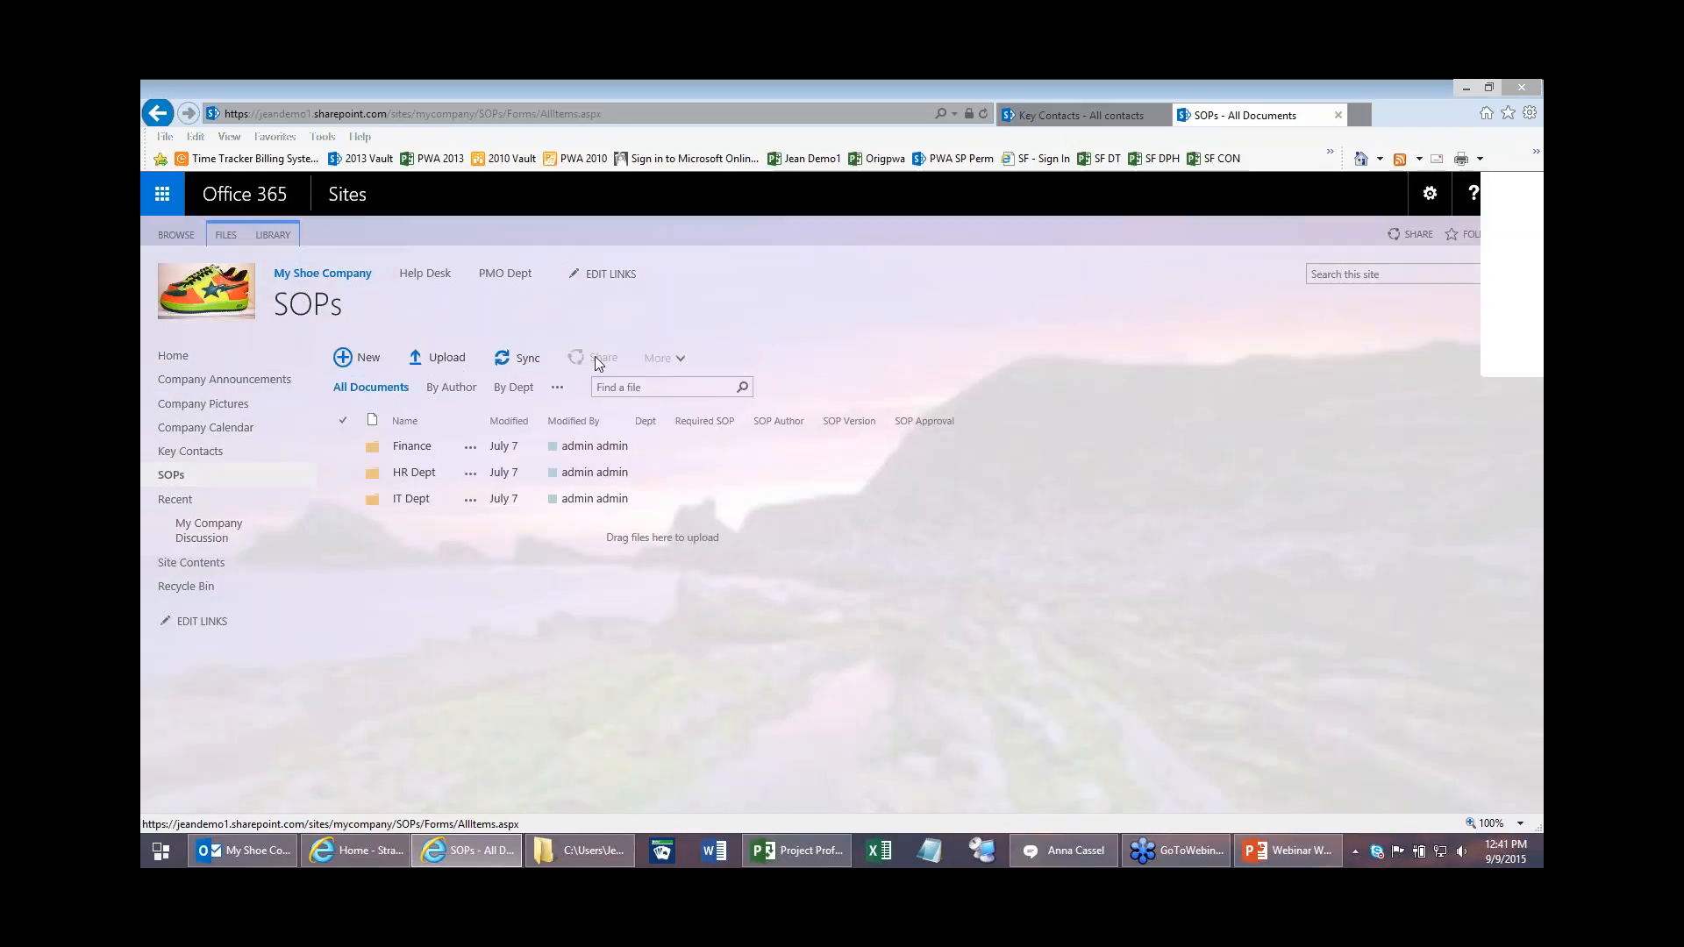
click(424, 448)
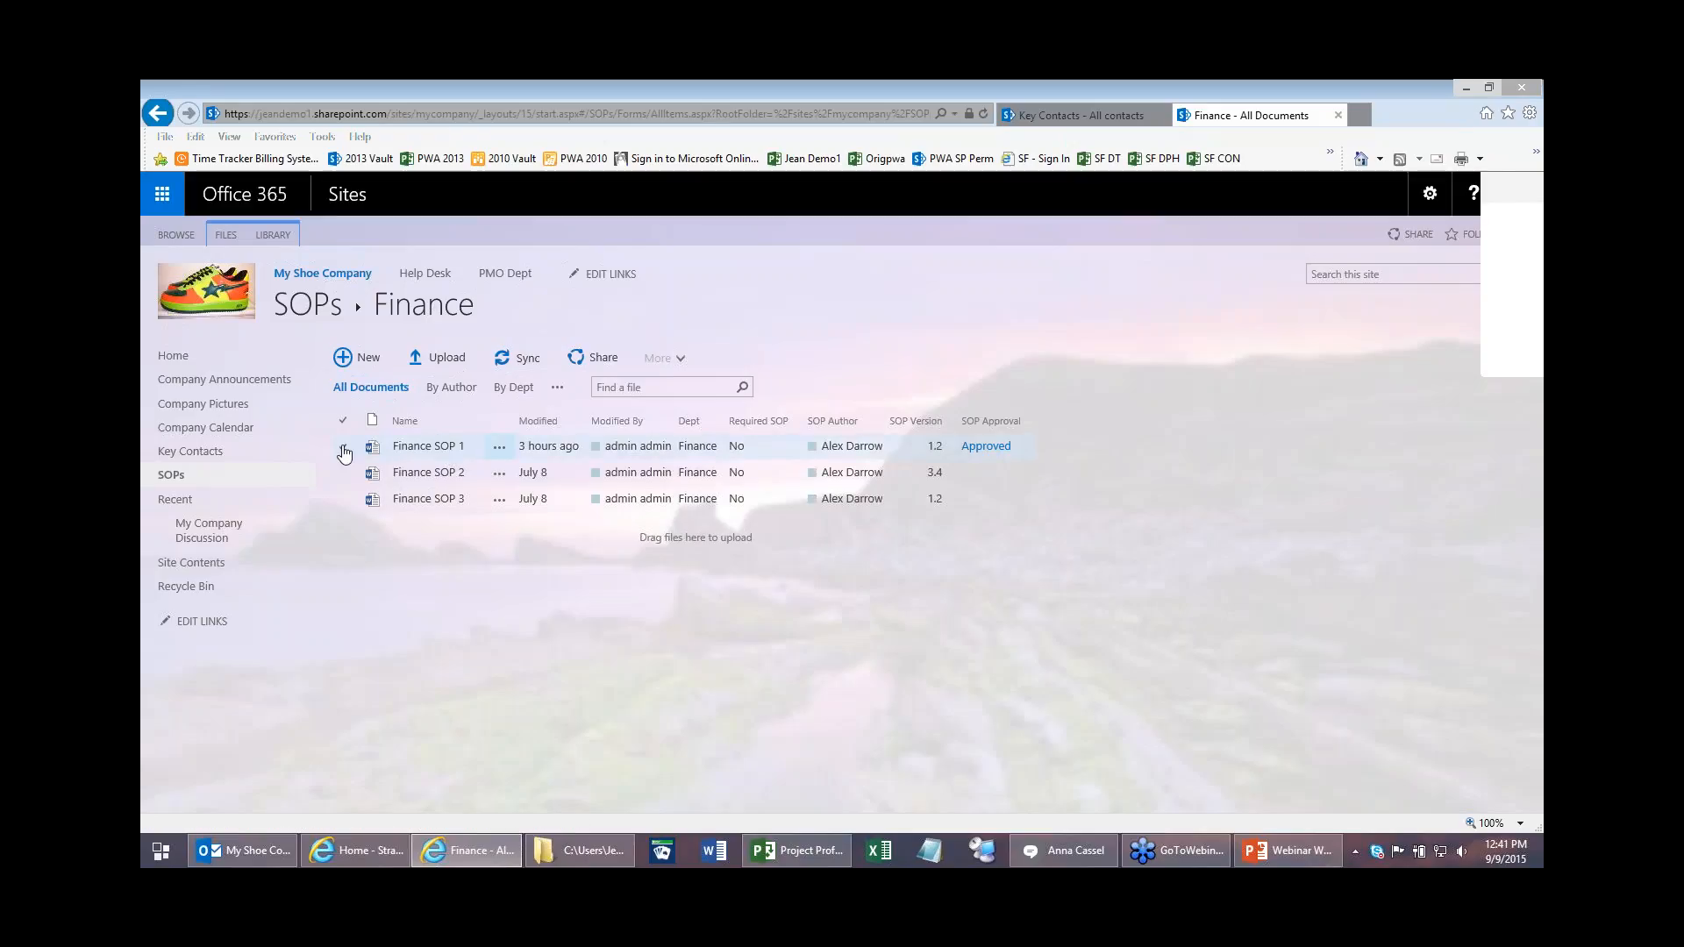
click(343, 449)
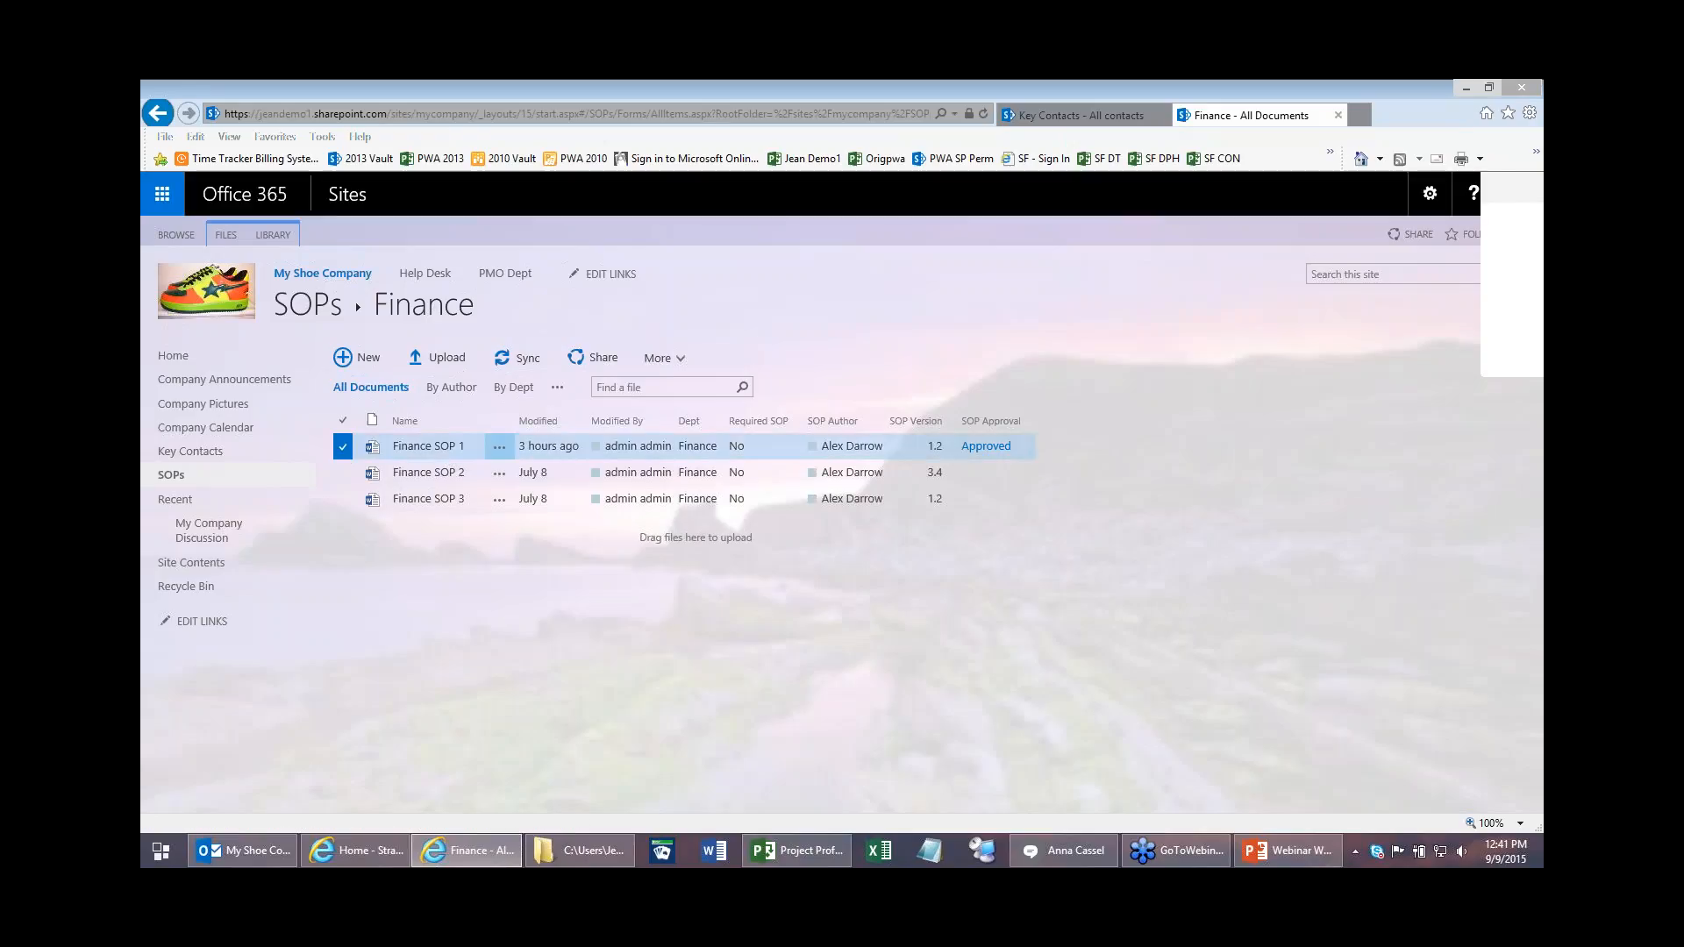
click(226, 237)
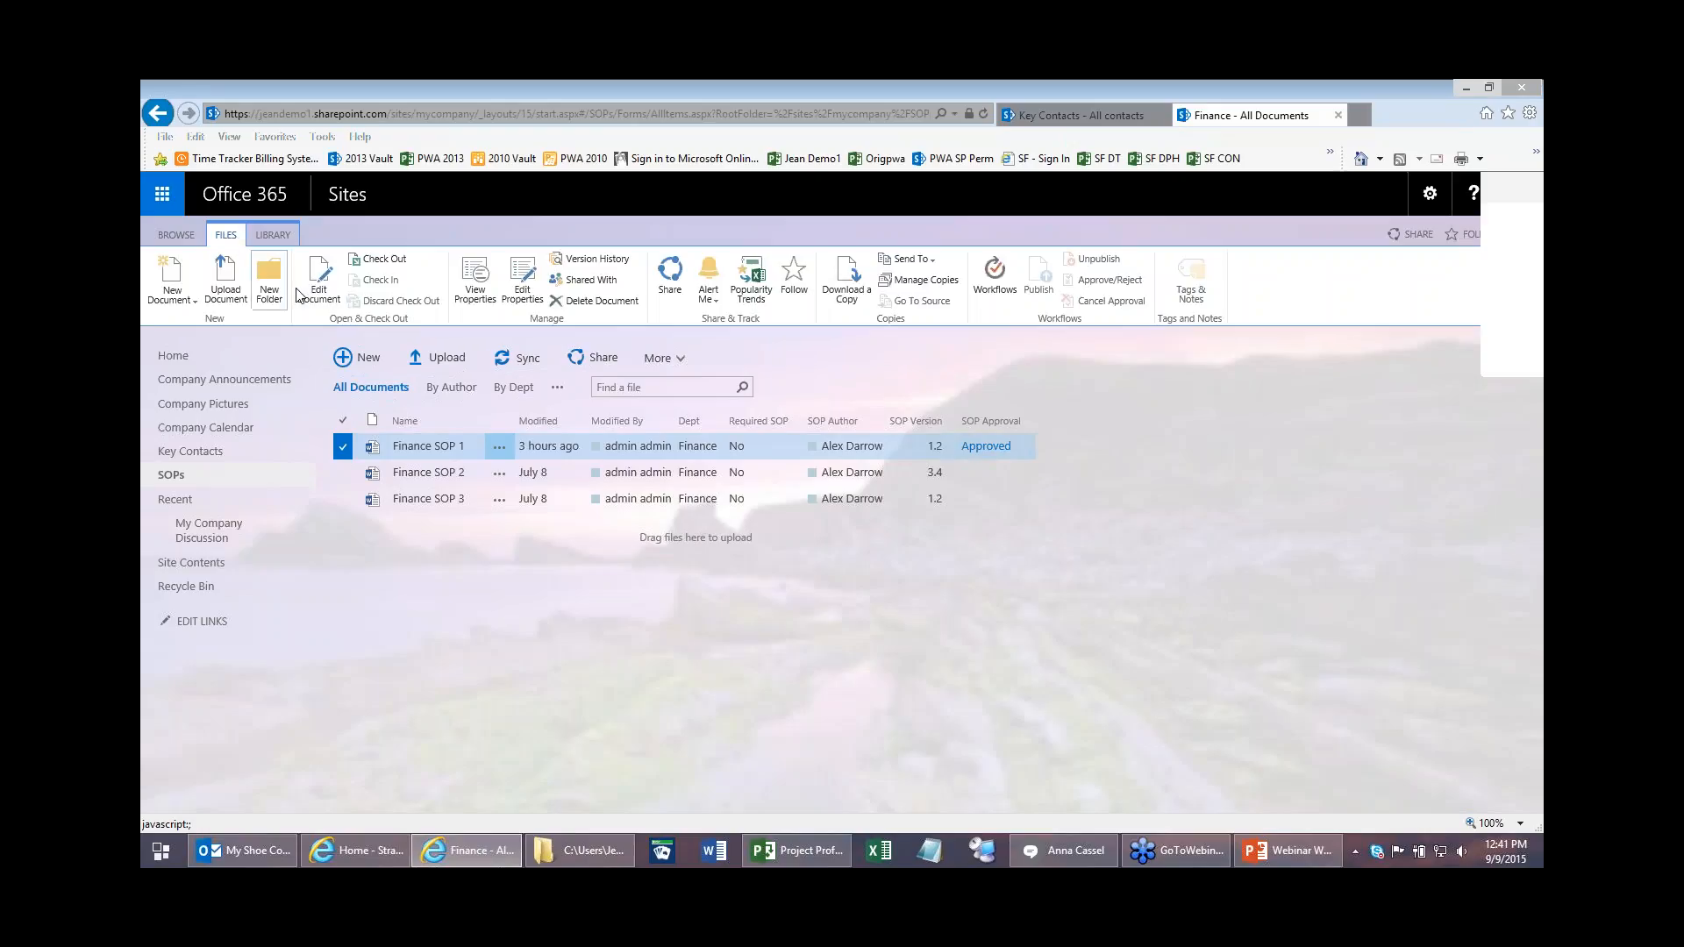
click(288, 238)
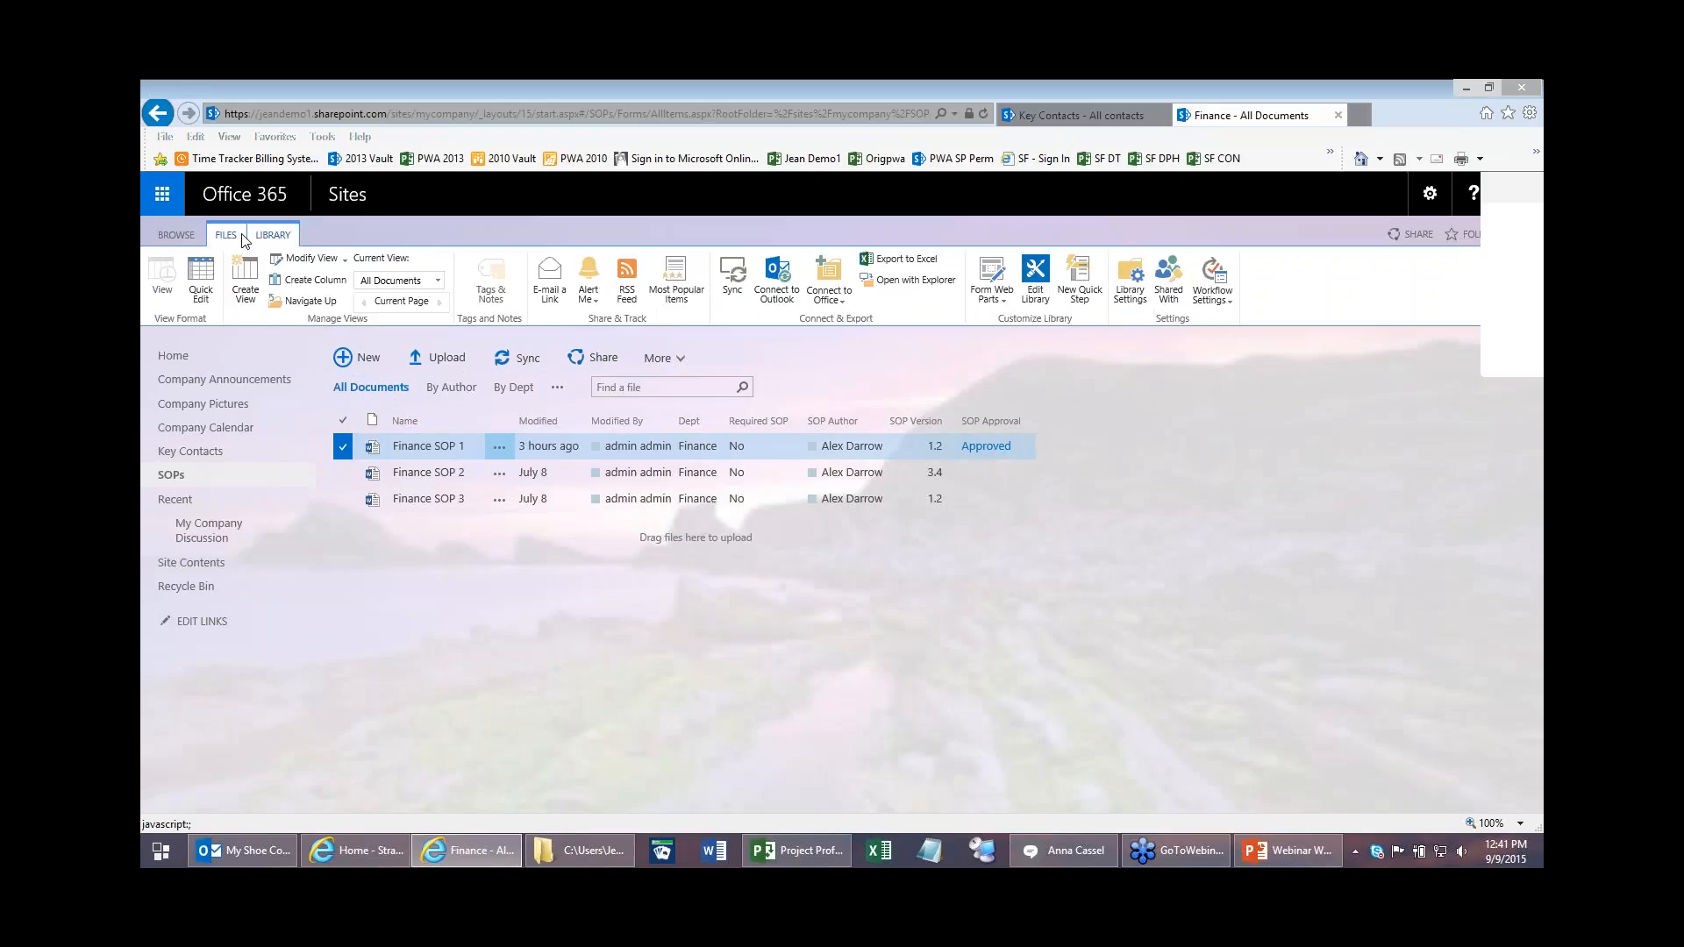
click(245, 240)
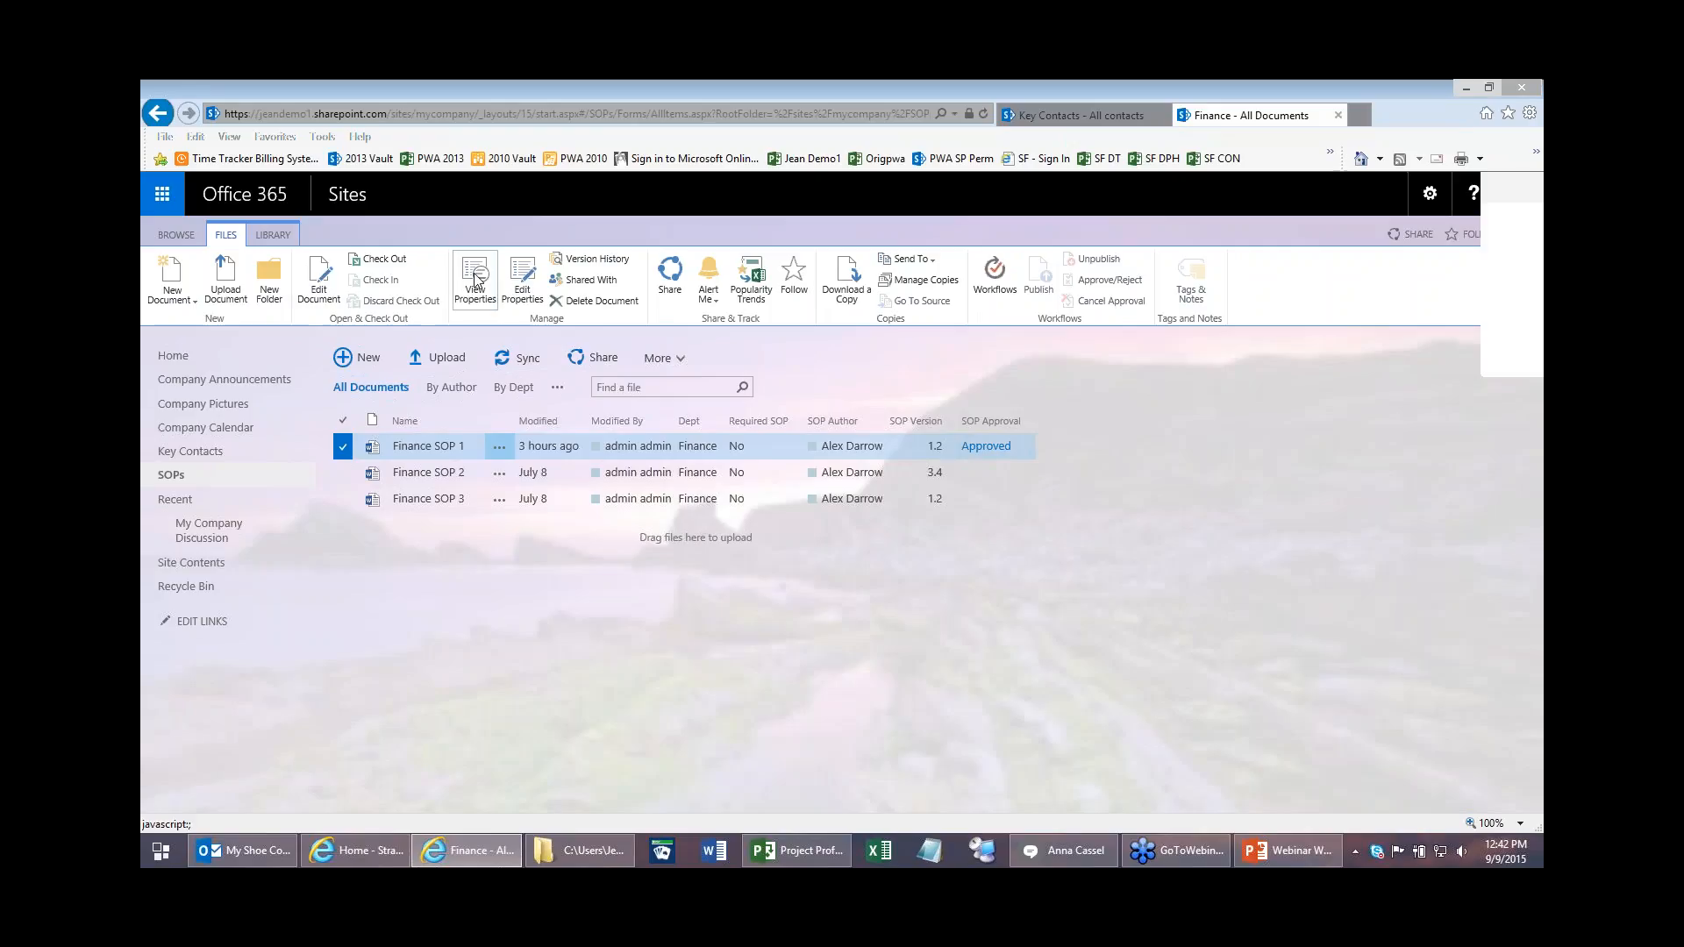
click(524, 288)
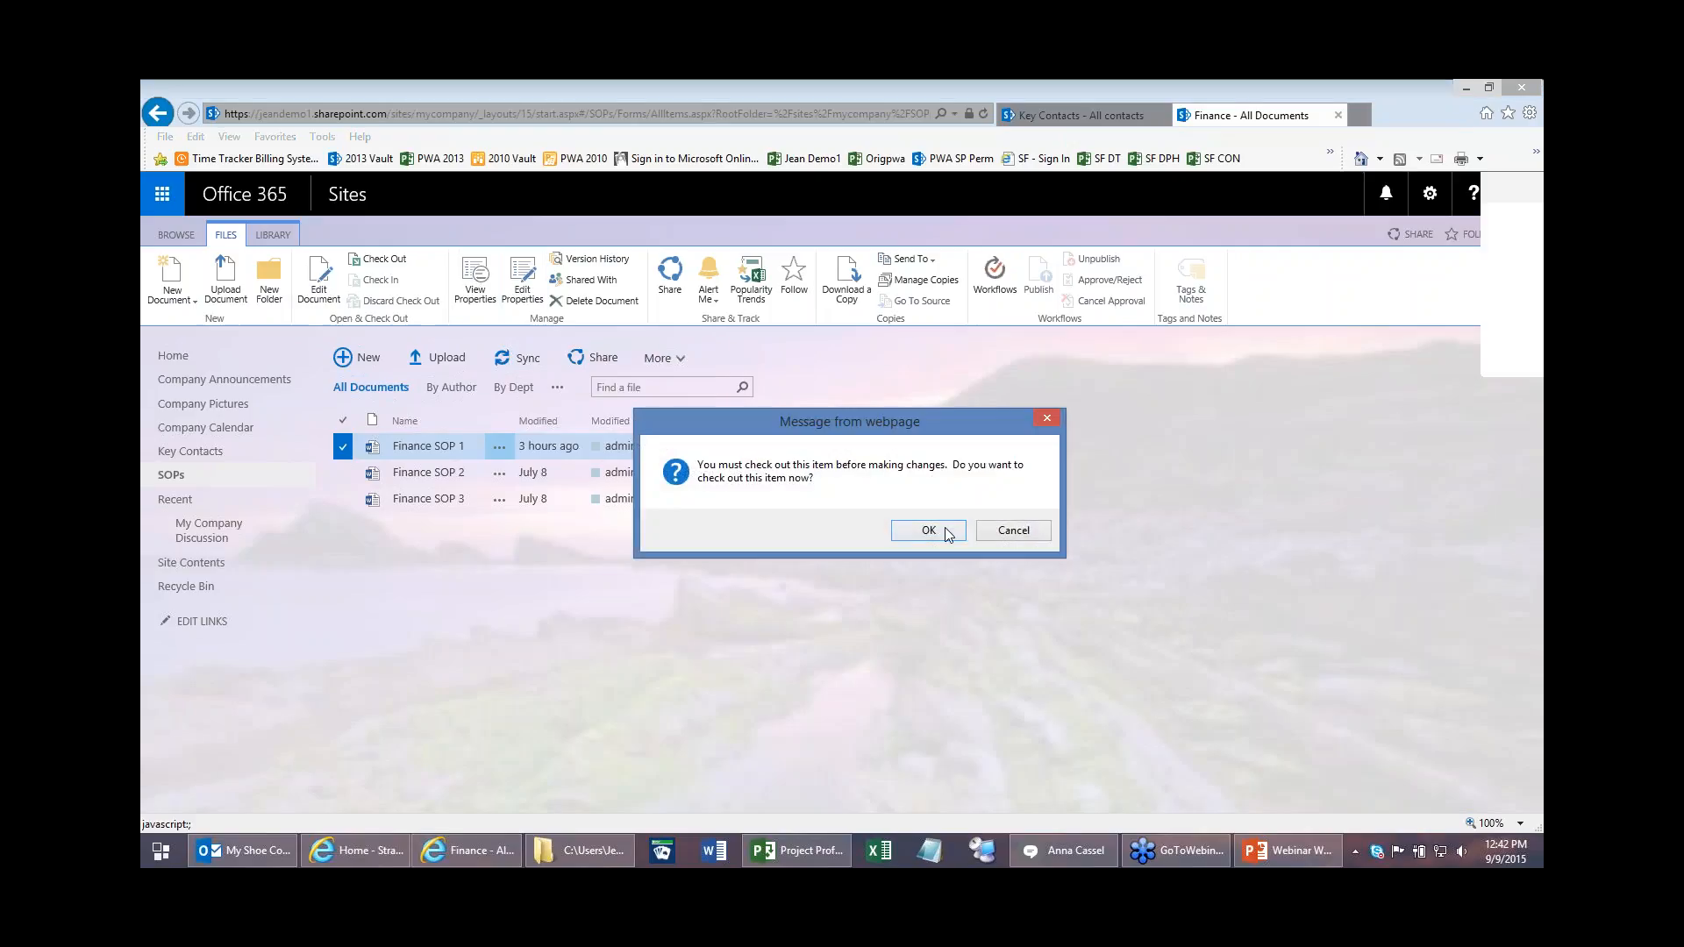
click(949, 529)
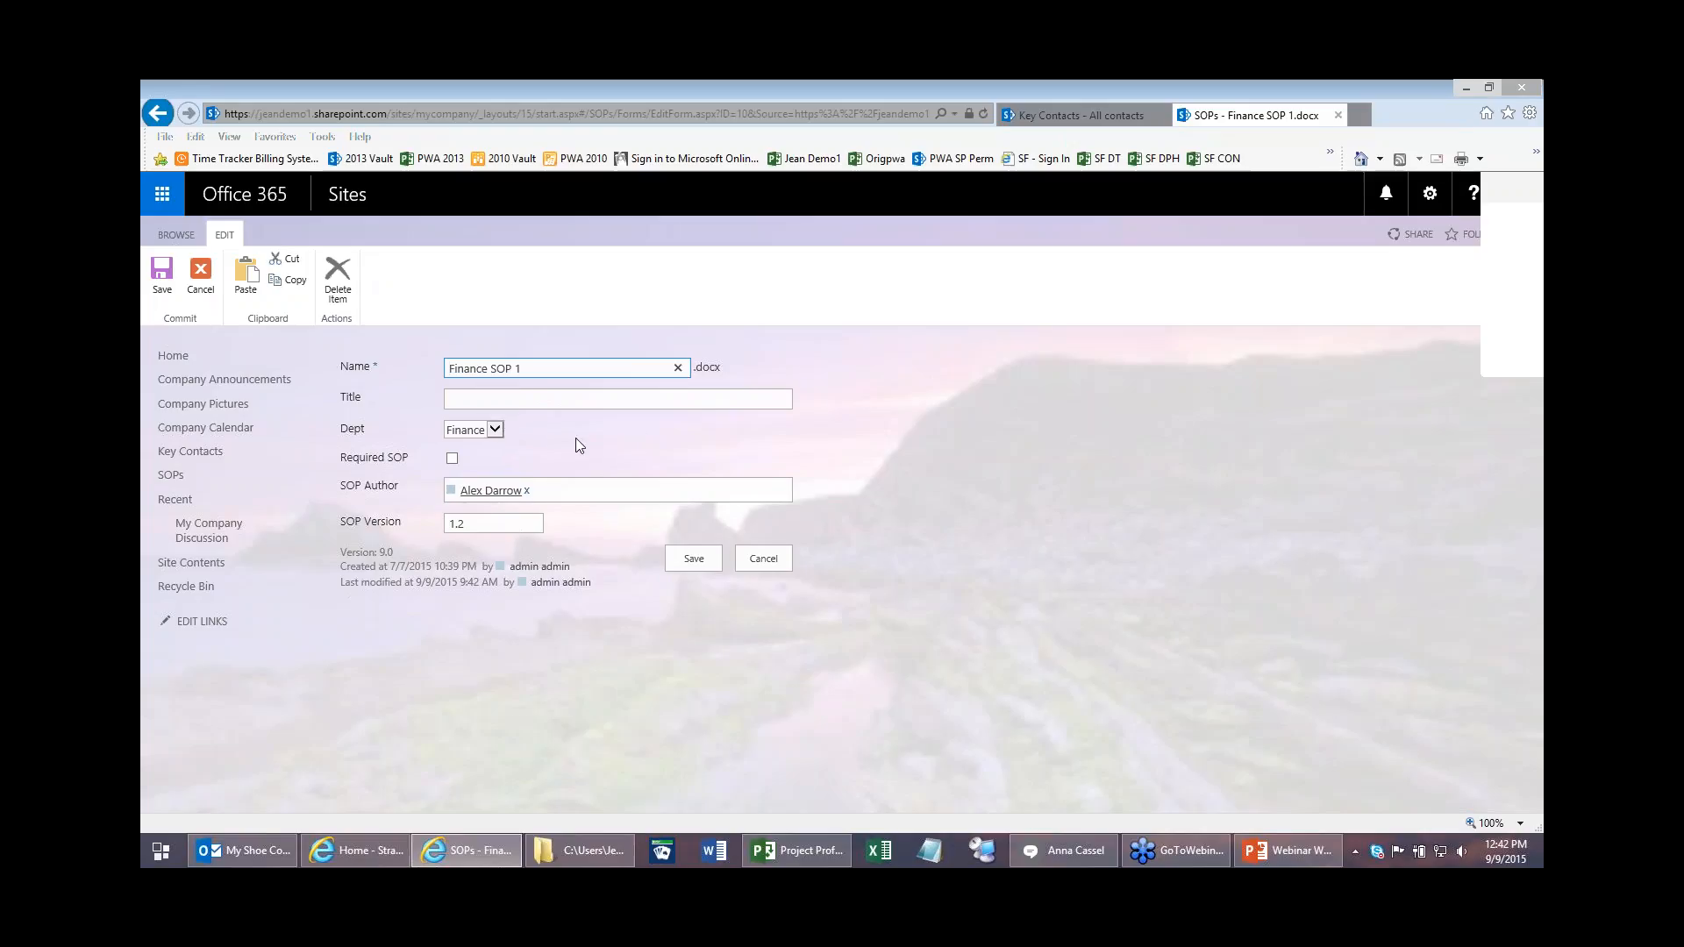
Step: Set Finance SOP 1's Dept to IT and save its properties
click(492, 433)
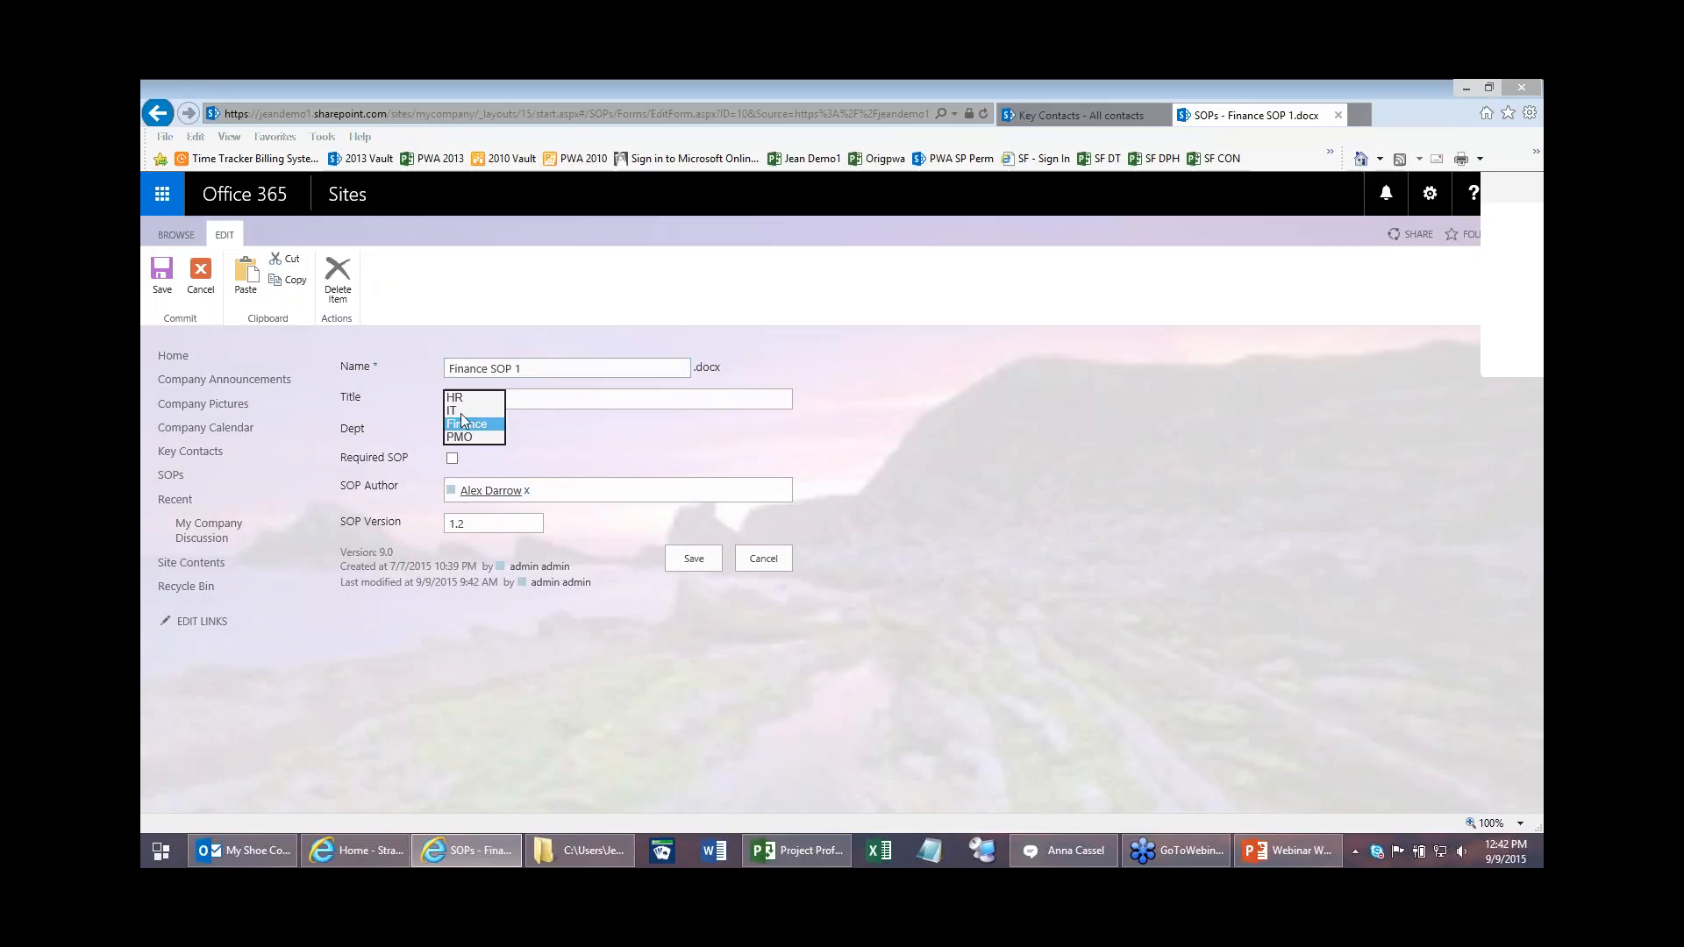
click(460, 412)
click(712, 562)
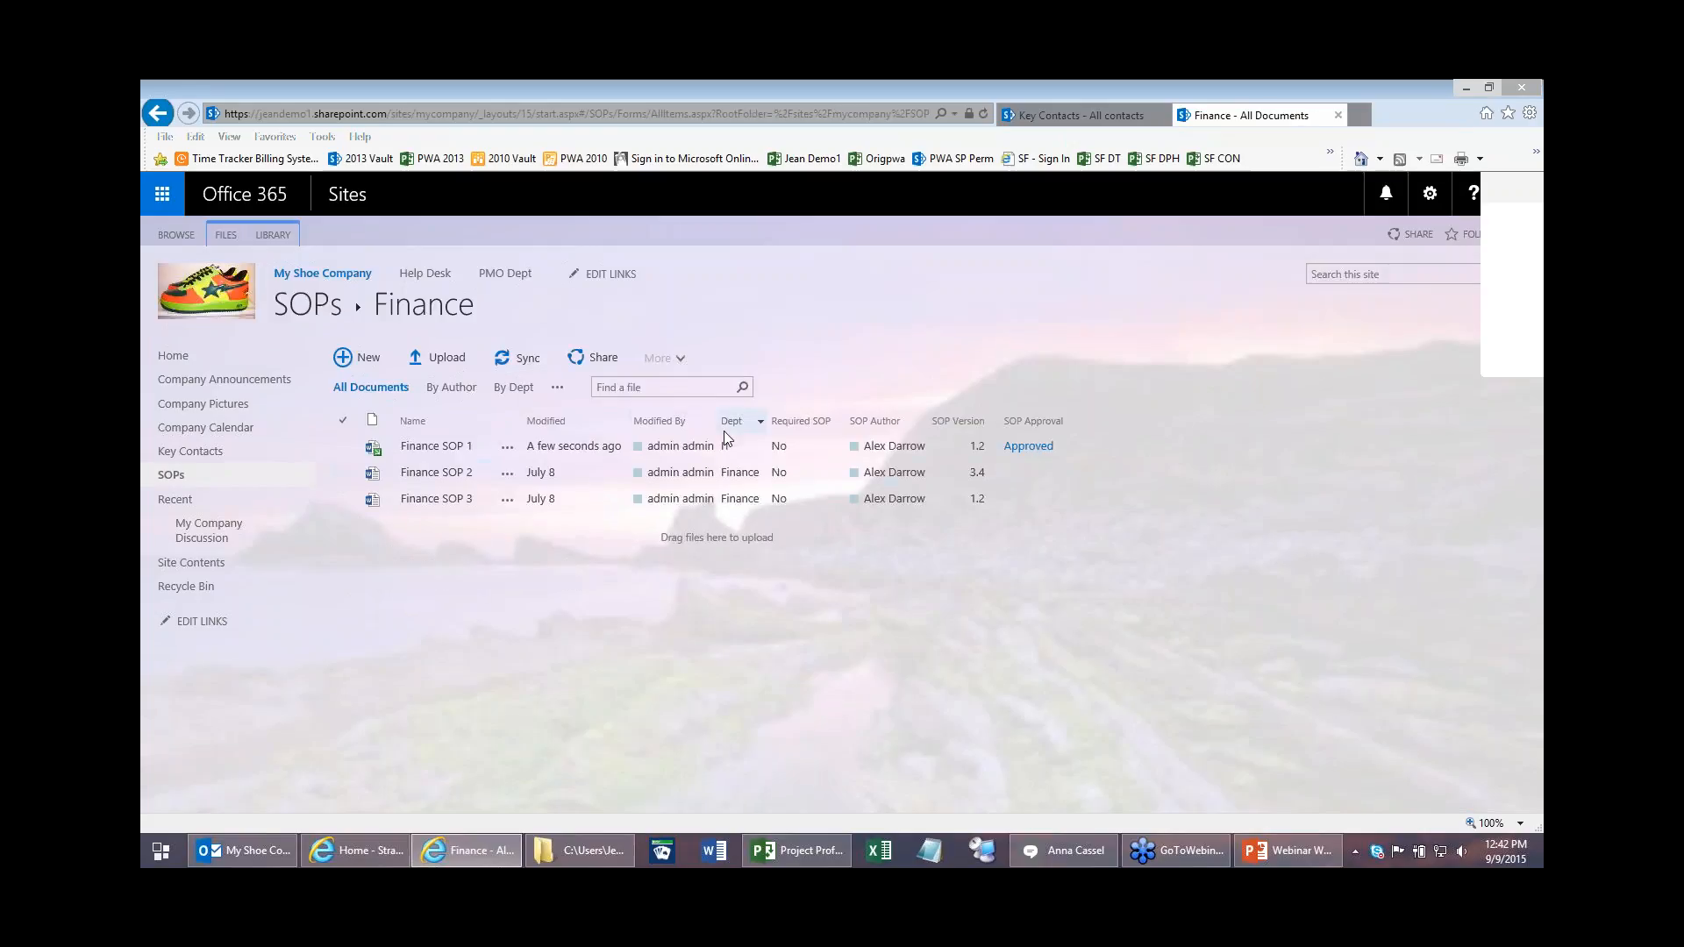
Step: Return to the top level of the SOPs library and display its documents in the By Author view
click(289, 306)
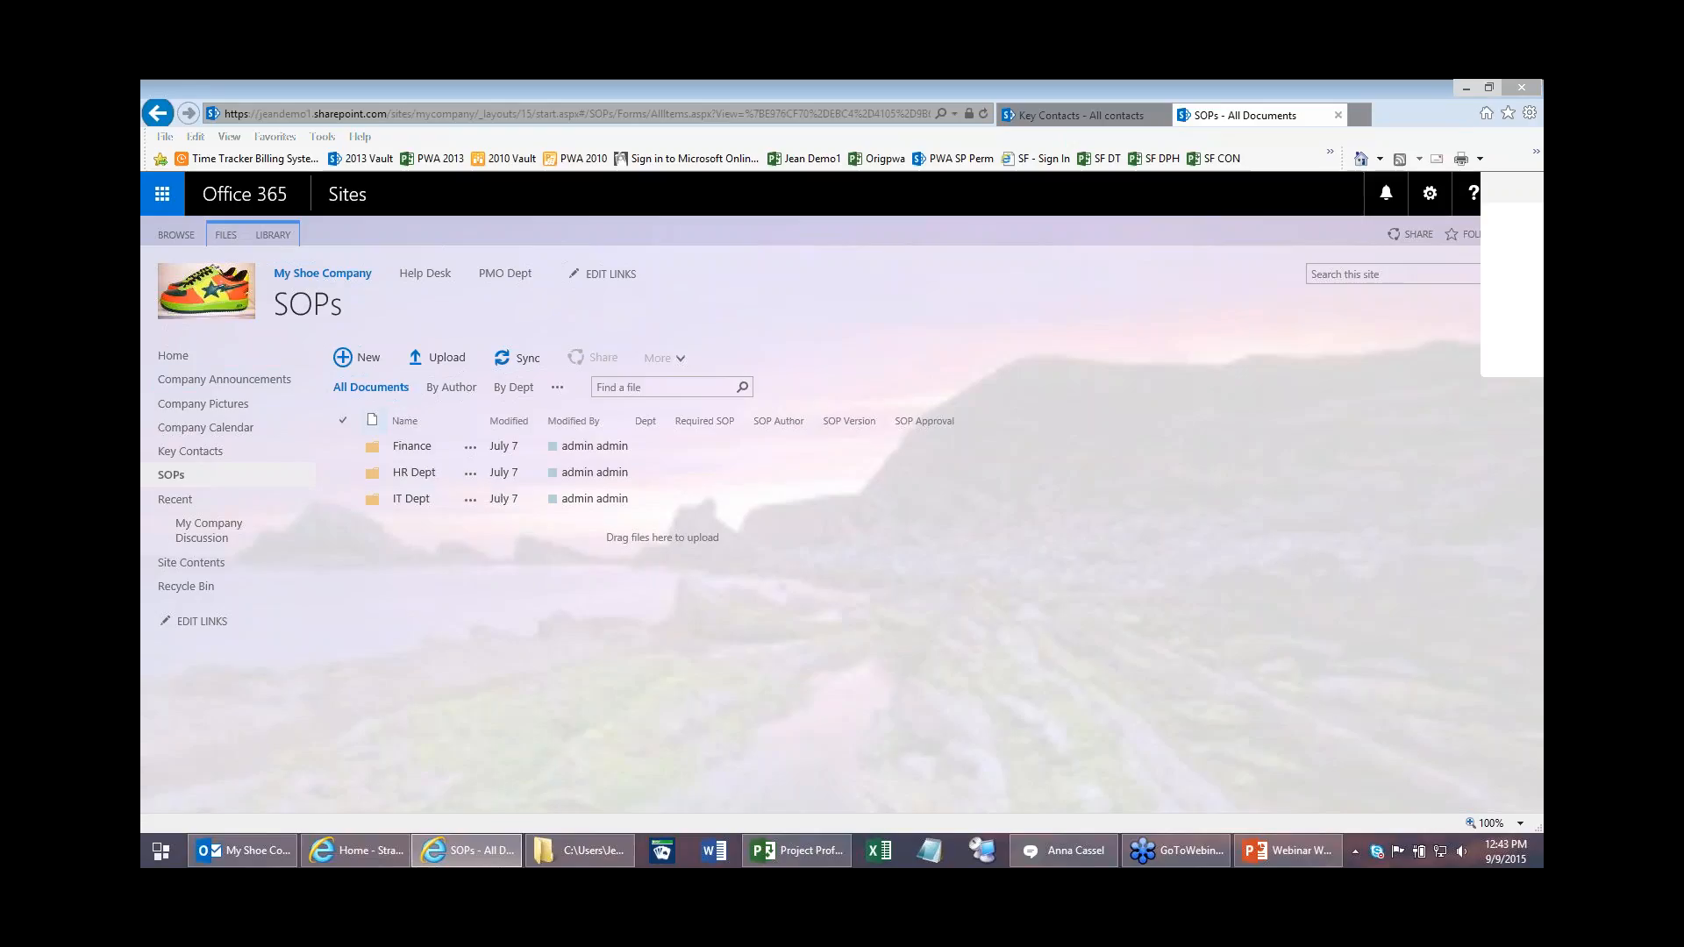
click(343, 472)
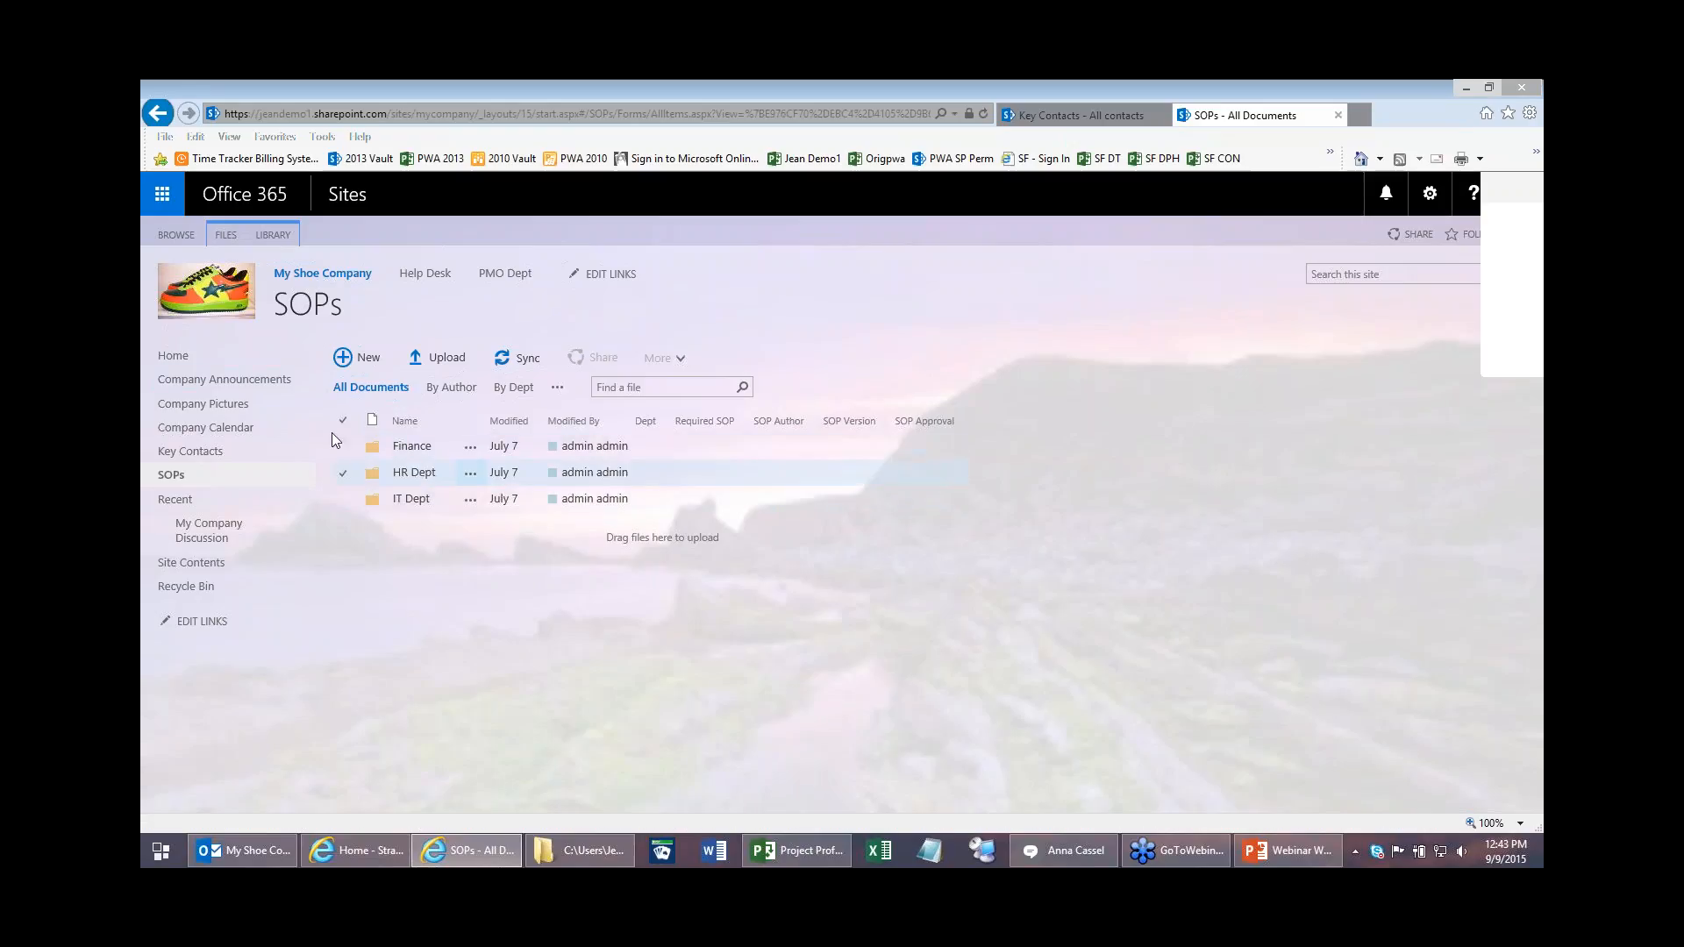
click(333, 433)
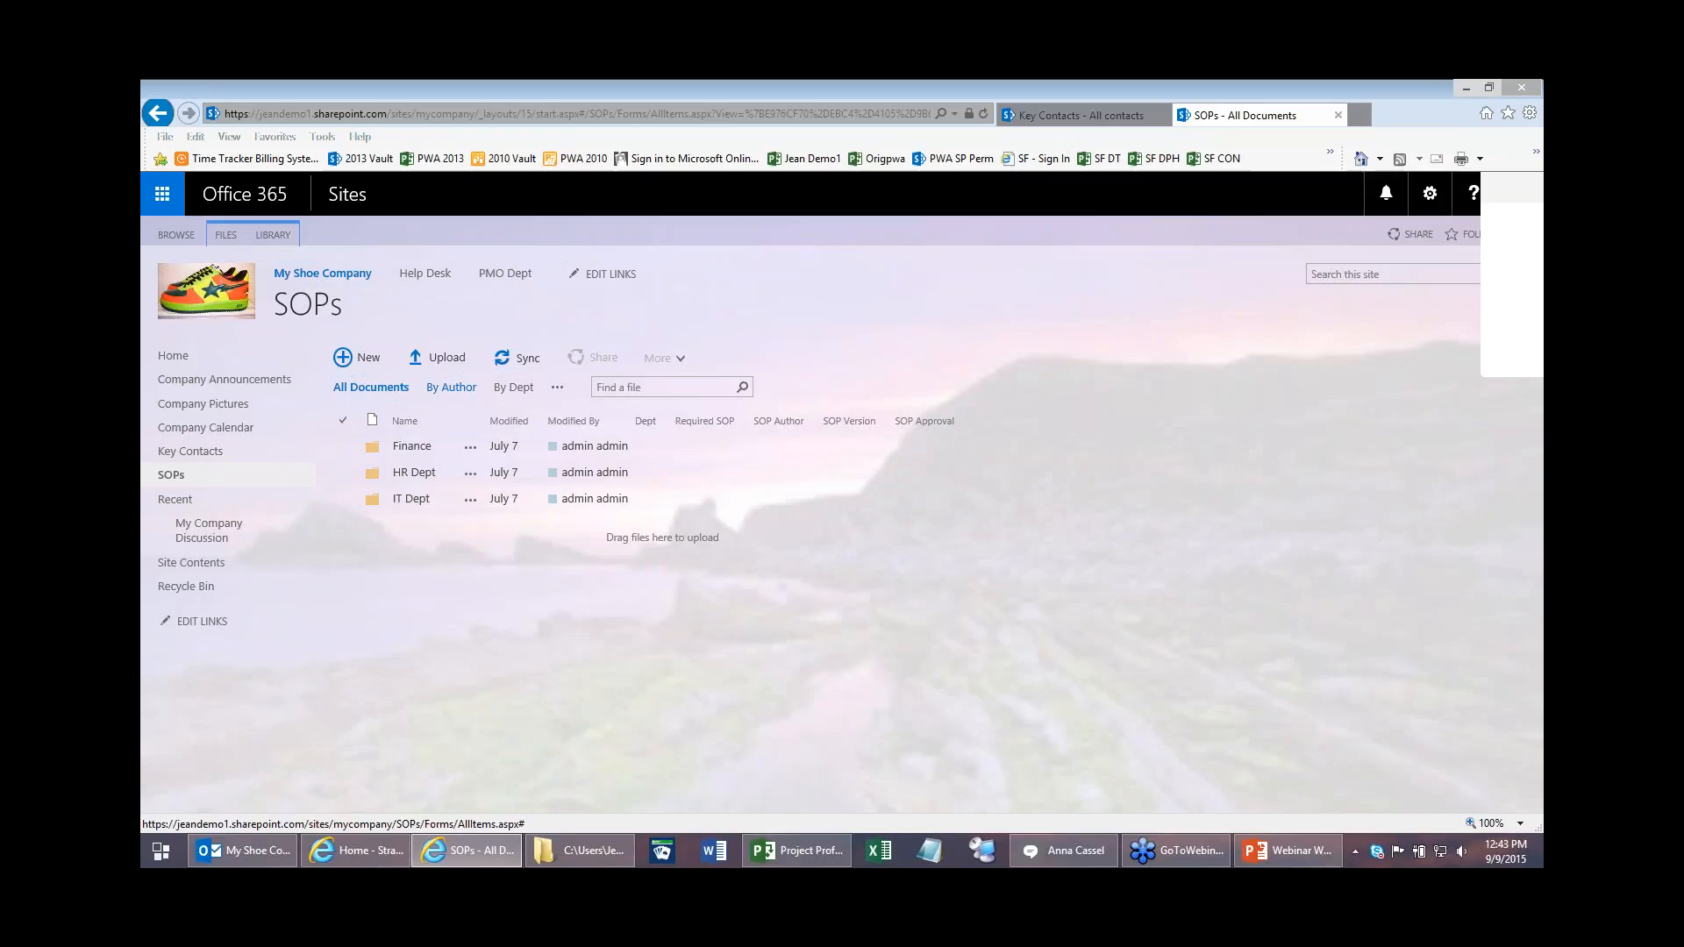
click(449, 392)
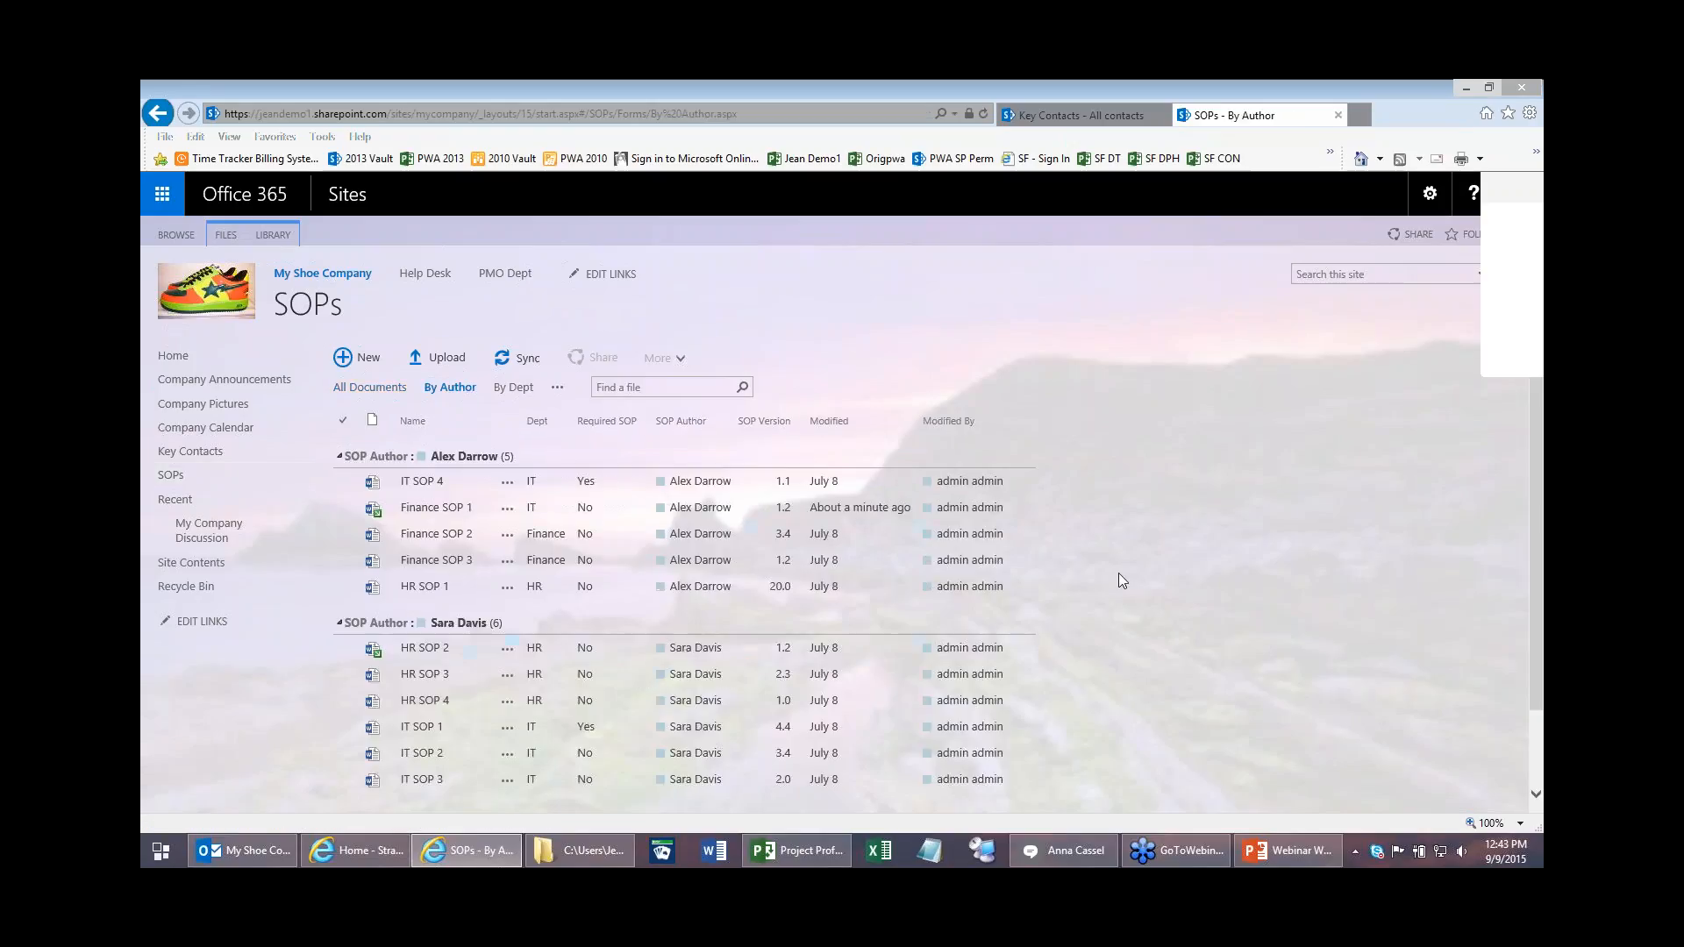
scroll(1130, 571, down, 2)
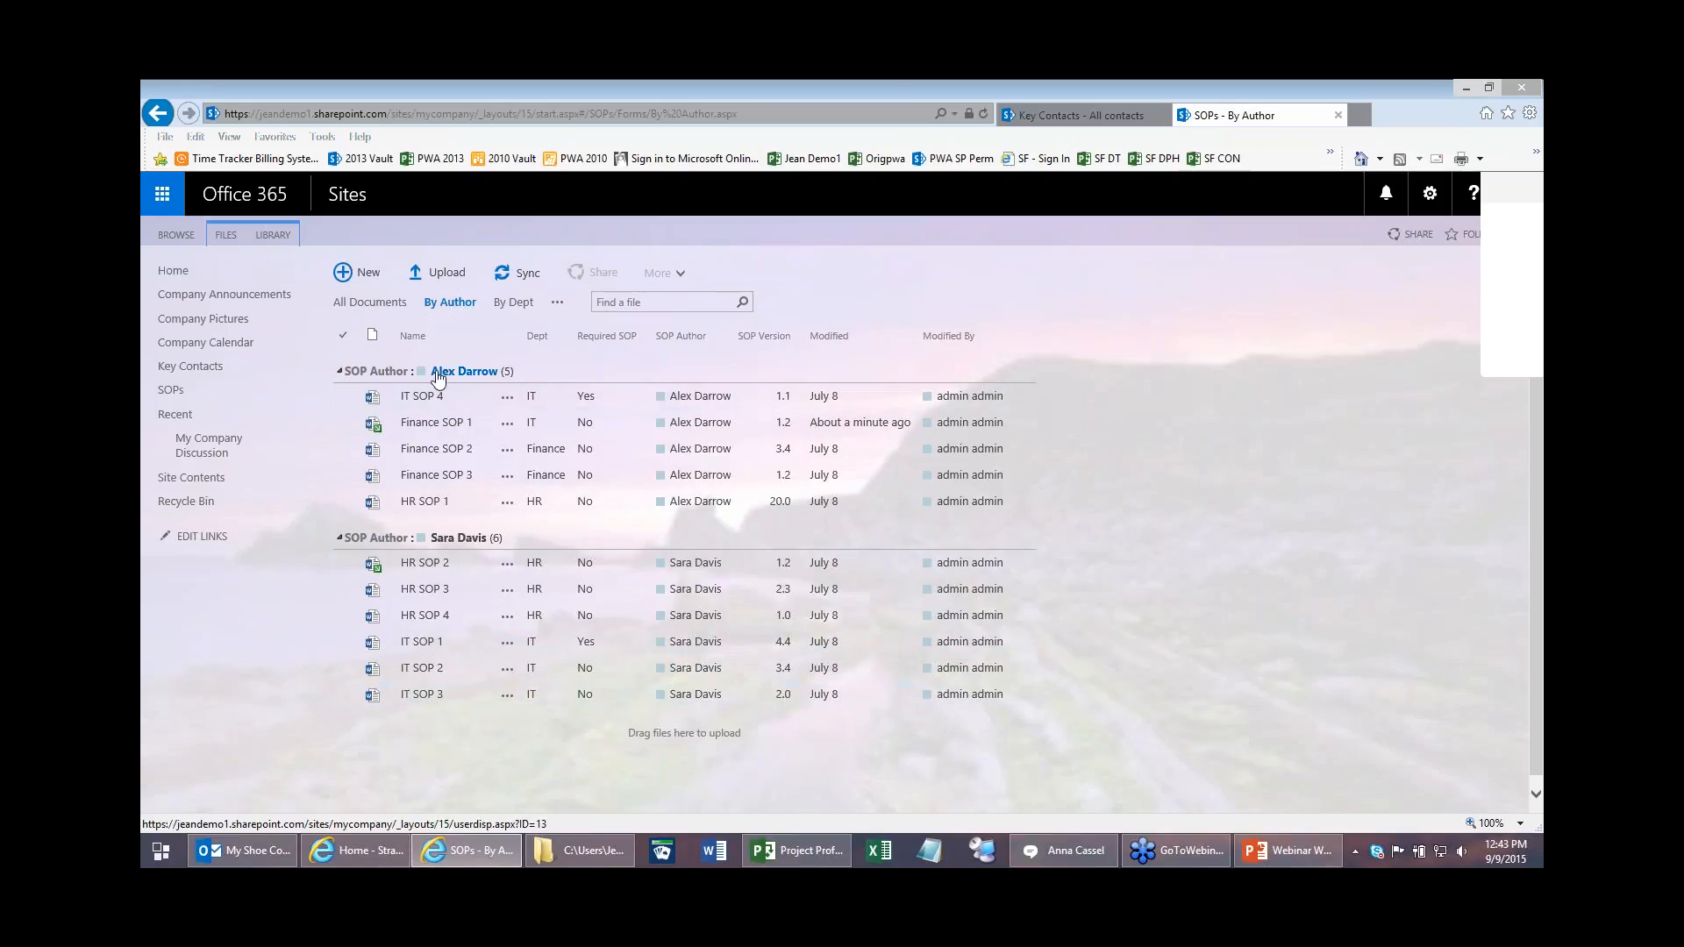
Step: Collapse both SOP Author groups, and expand the second author's group again
click(341, 372)
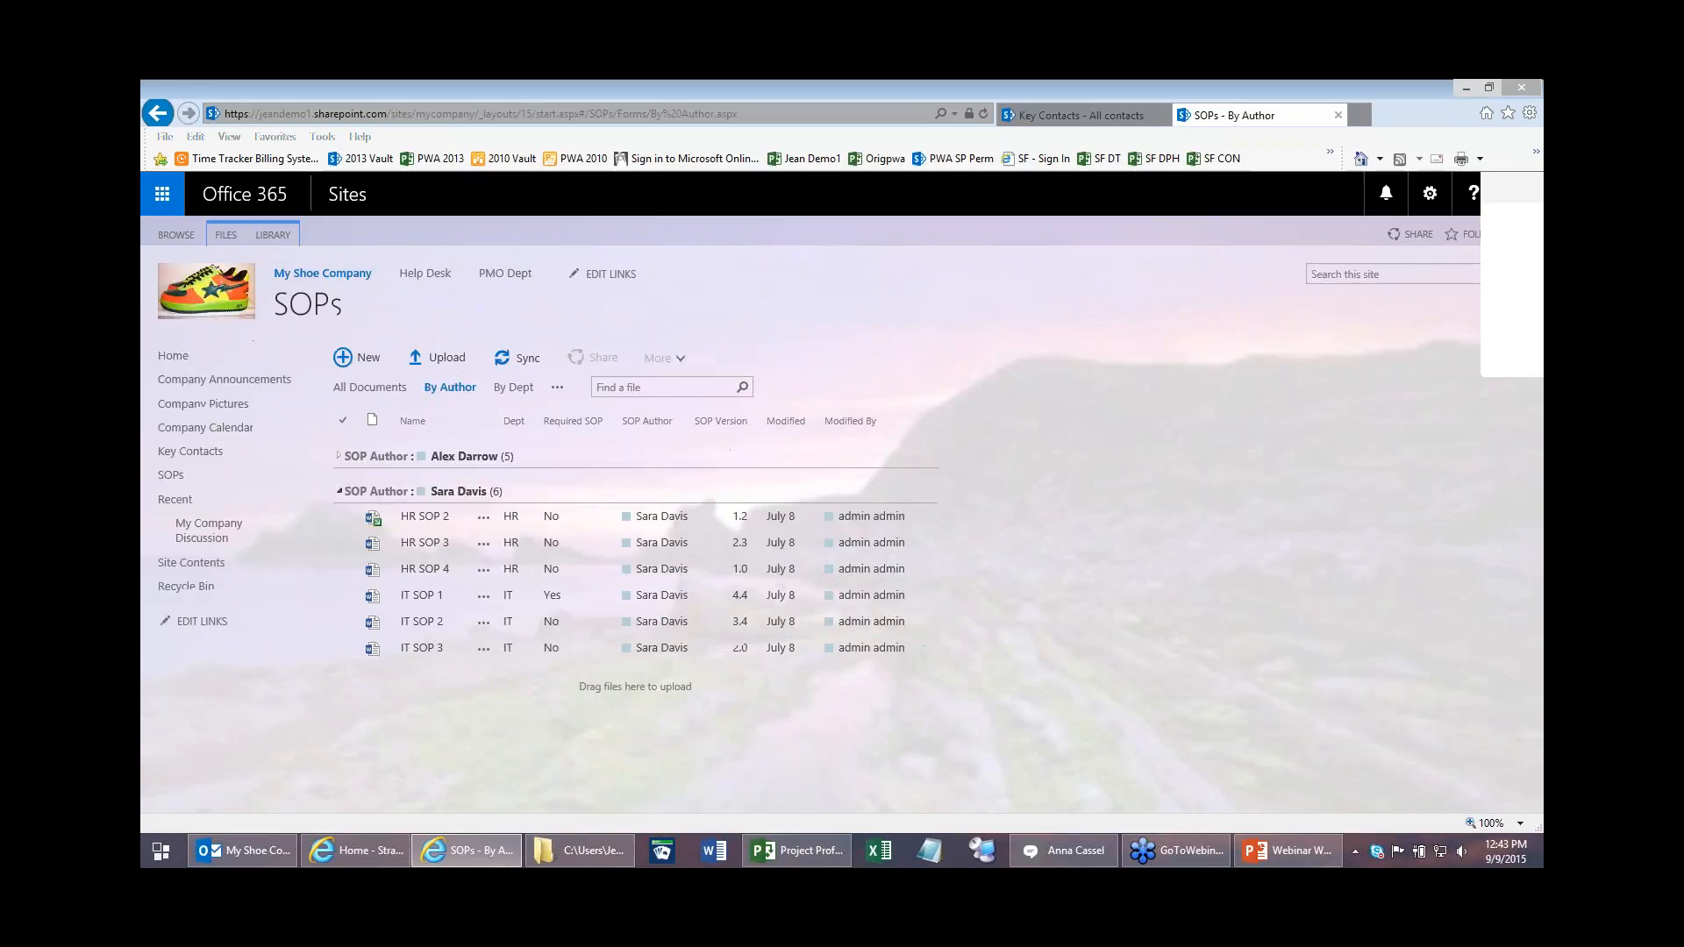
click(337, 488)
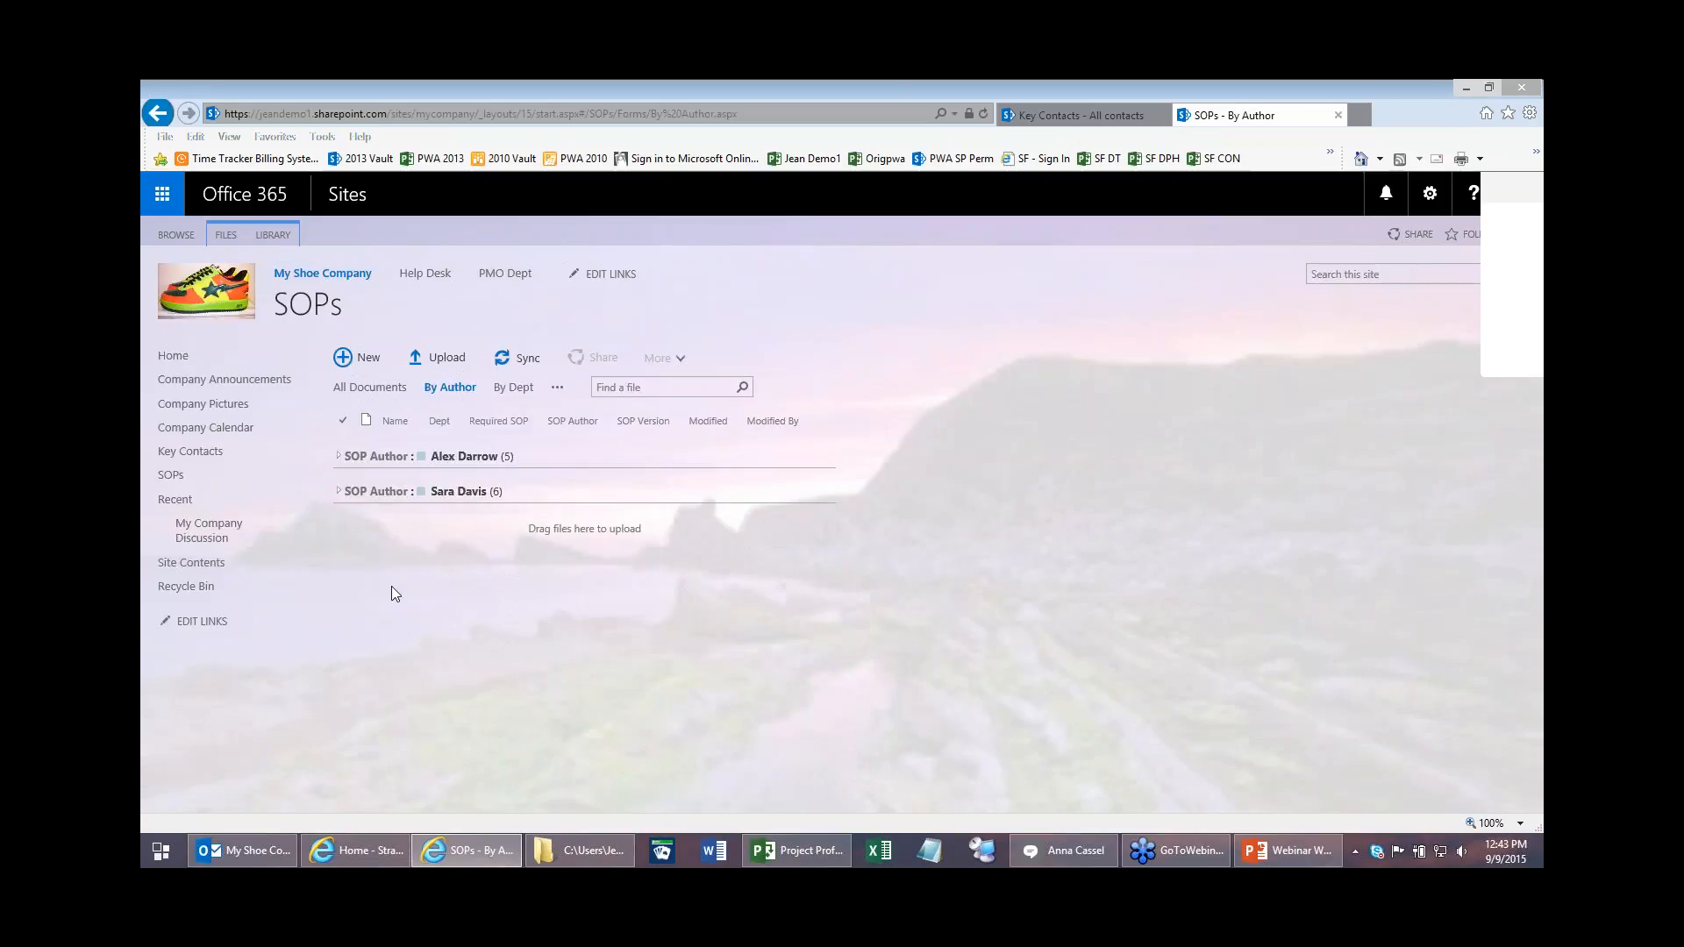
click(338, 491)
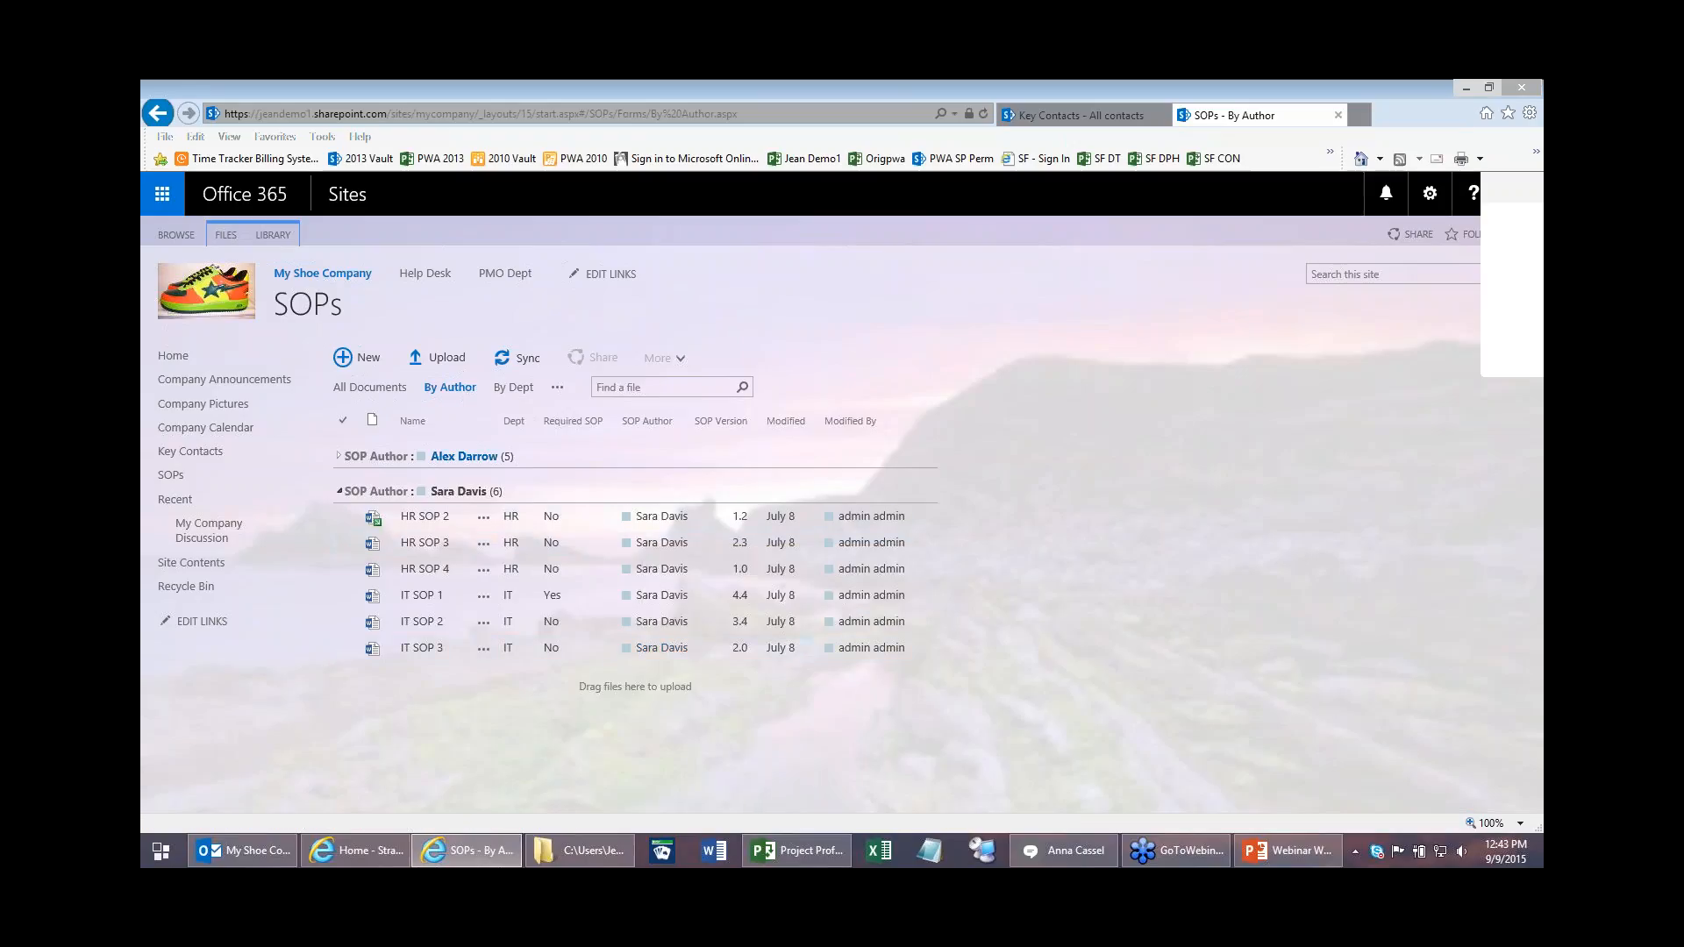
Step: Collapse the second SOP Author group and expand the first author's group in the By Author view
click(393, 524)
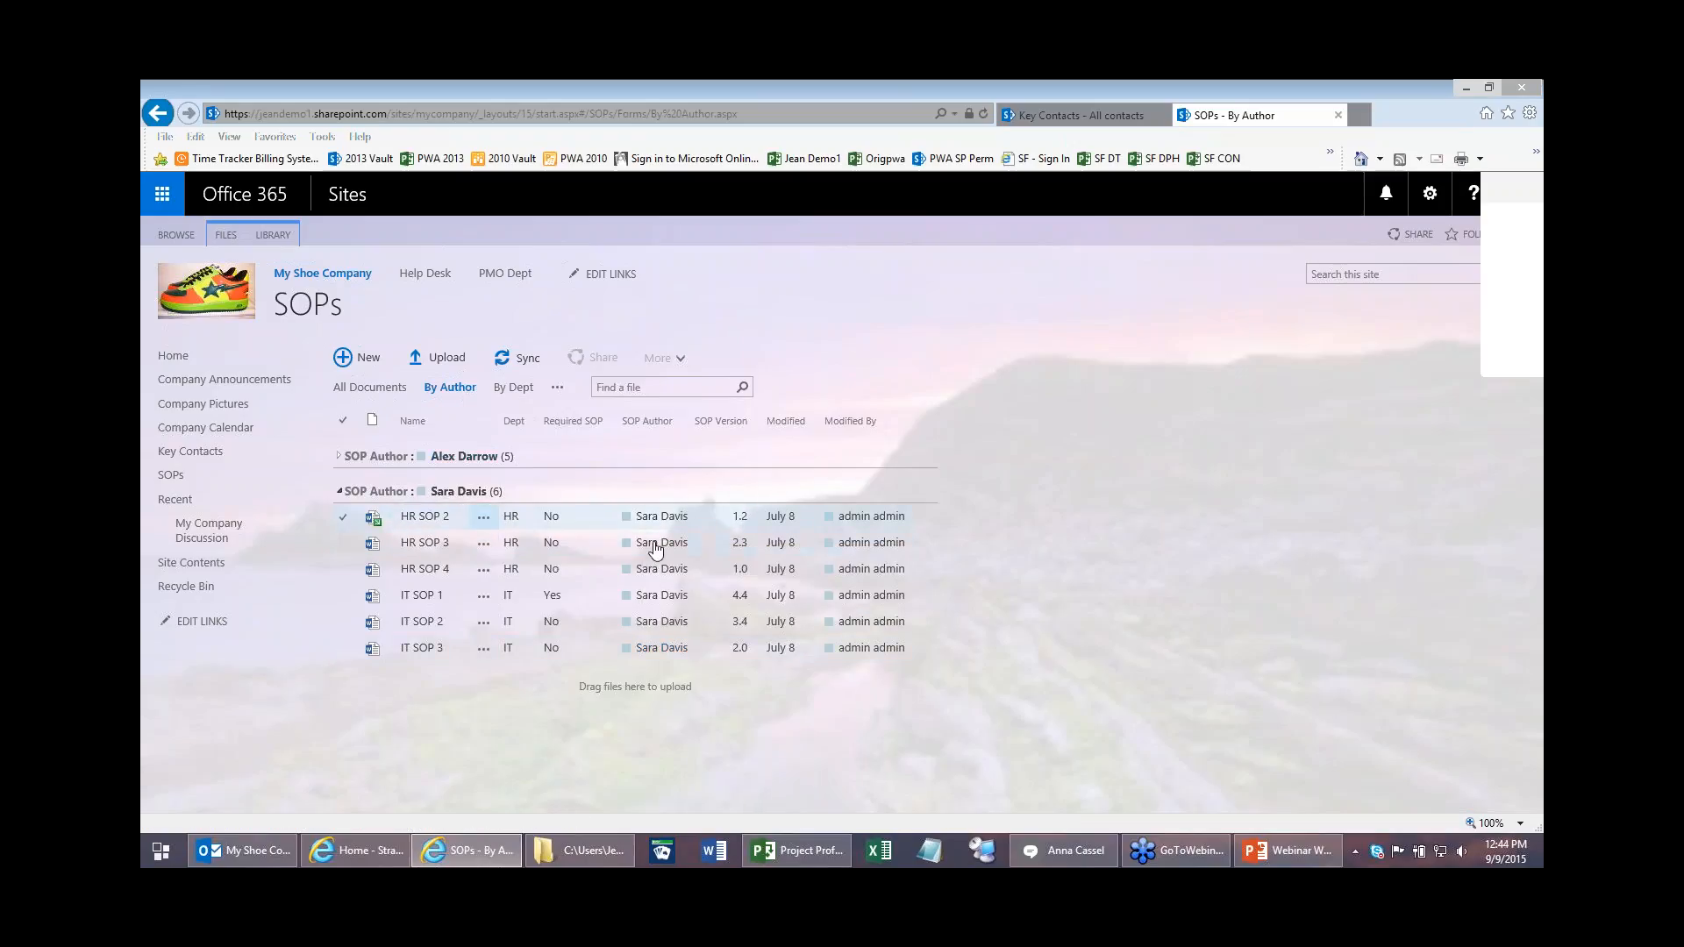
click(605, 516)
mouse_move(653, 568)
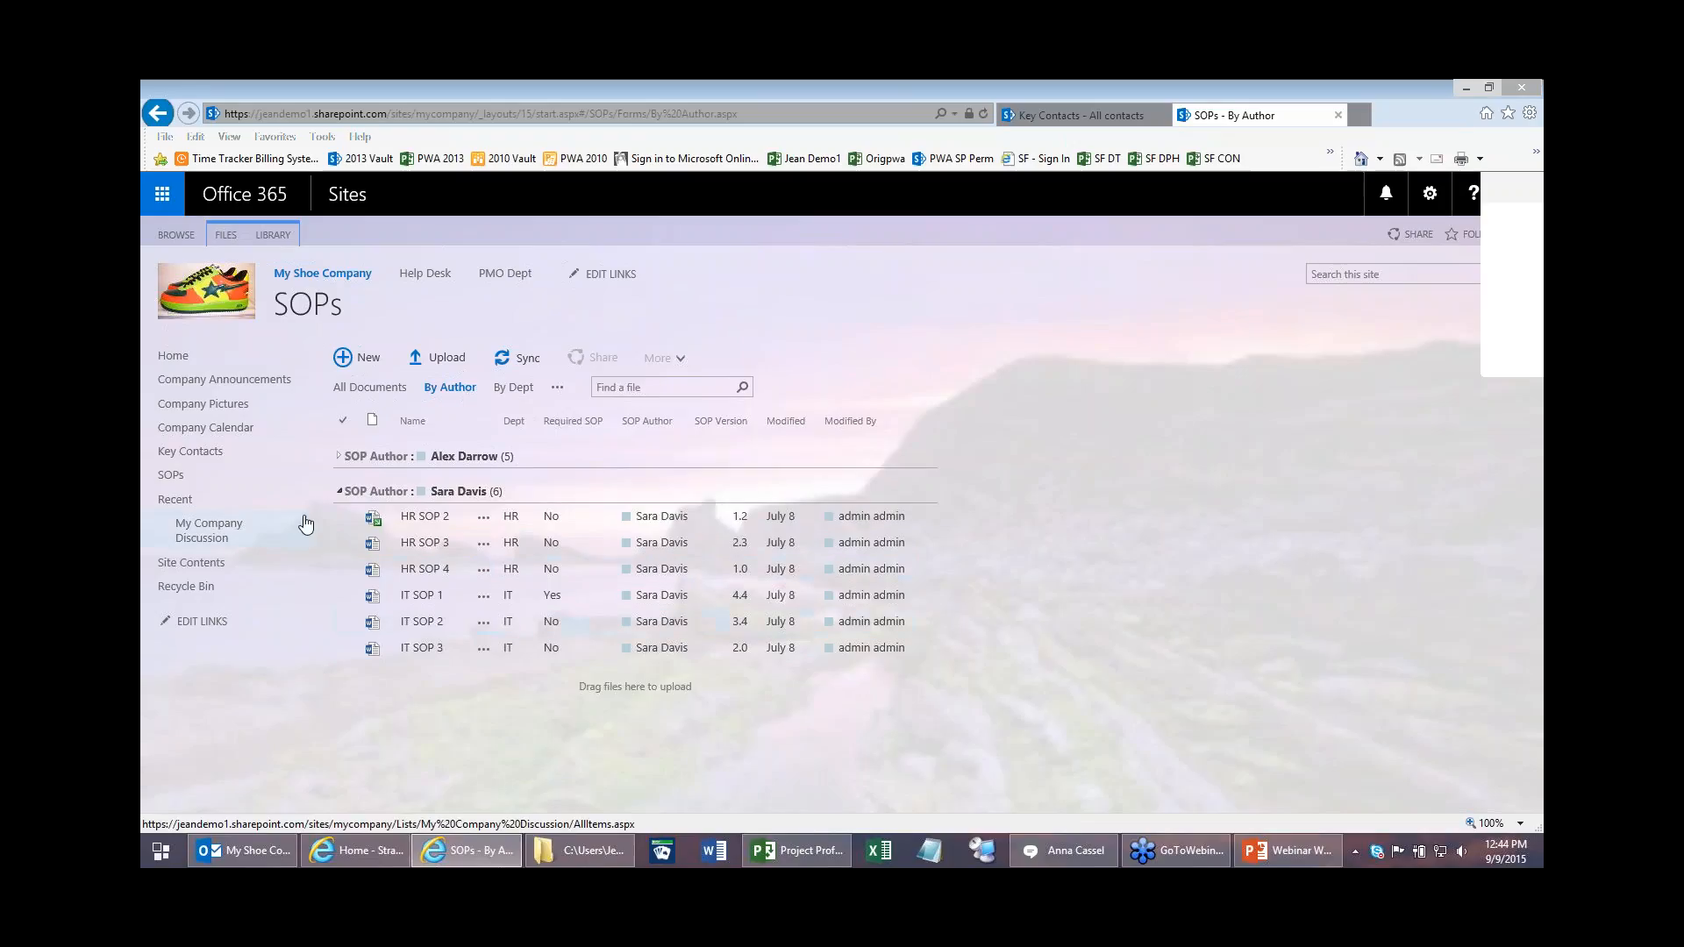
click(340, 493)
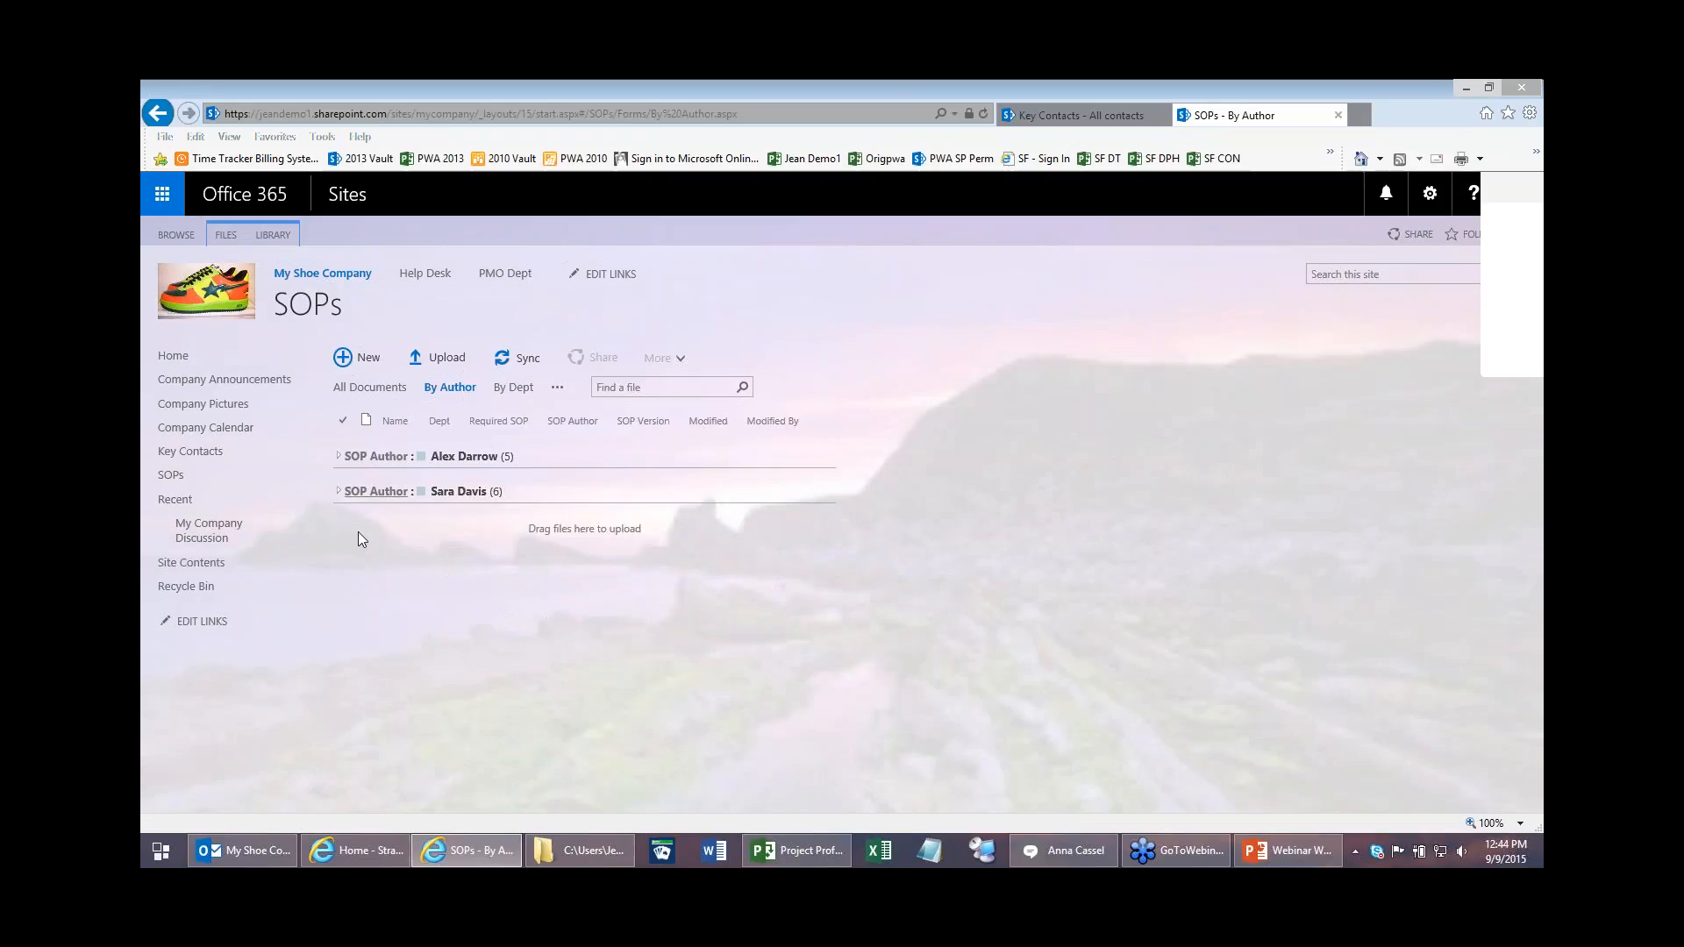
click(338, 457)
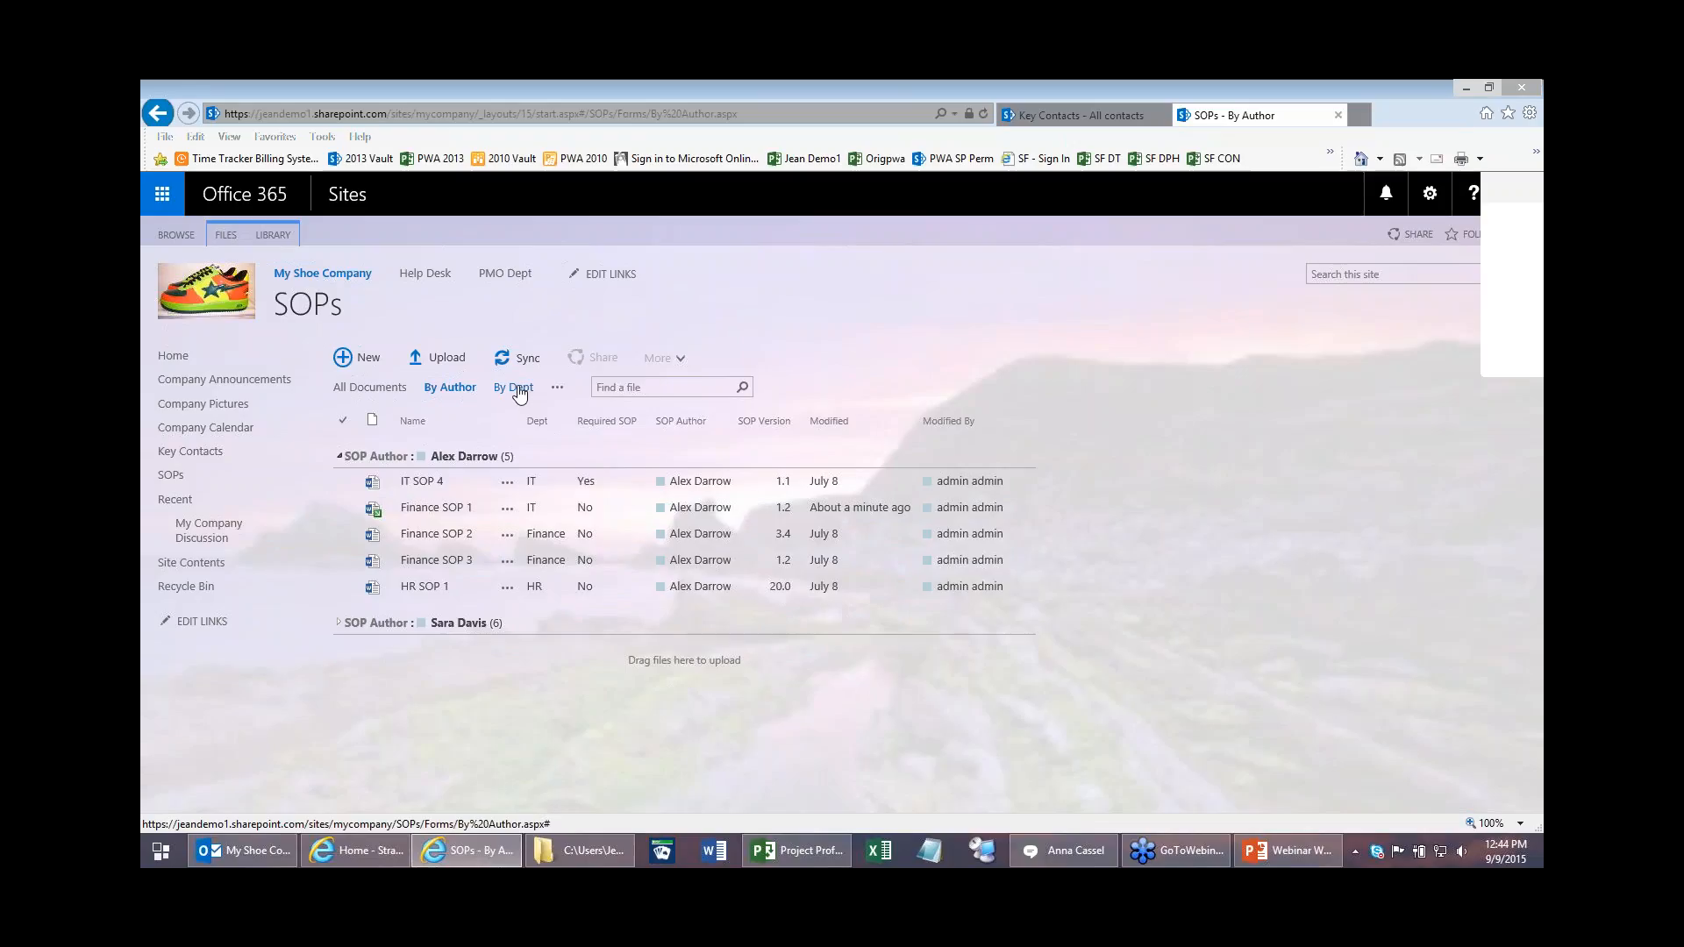
Step: Display the SOPs library in the By Dept view and expand the IT department group
click(518, 388)
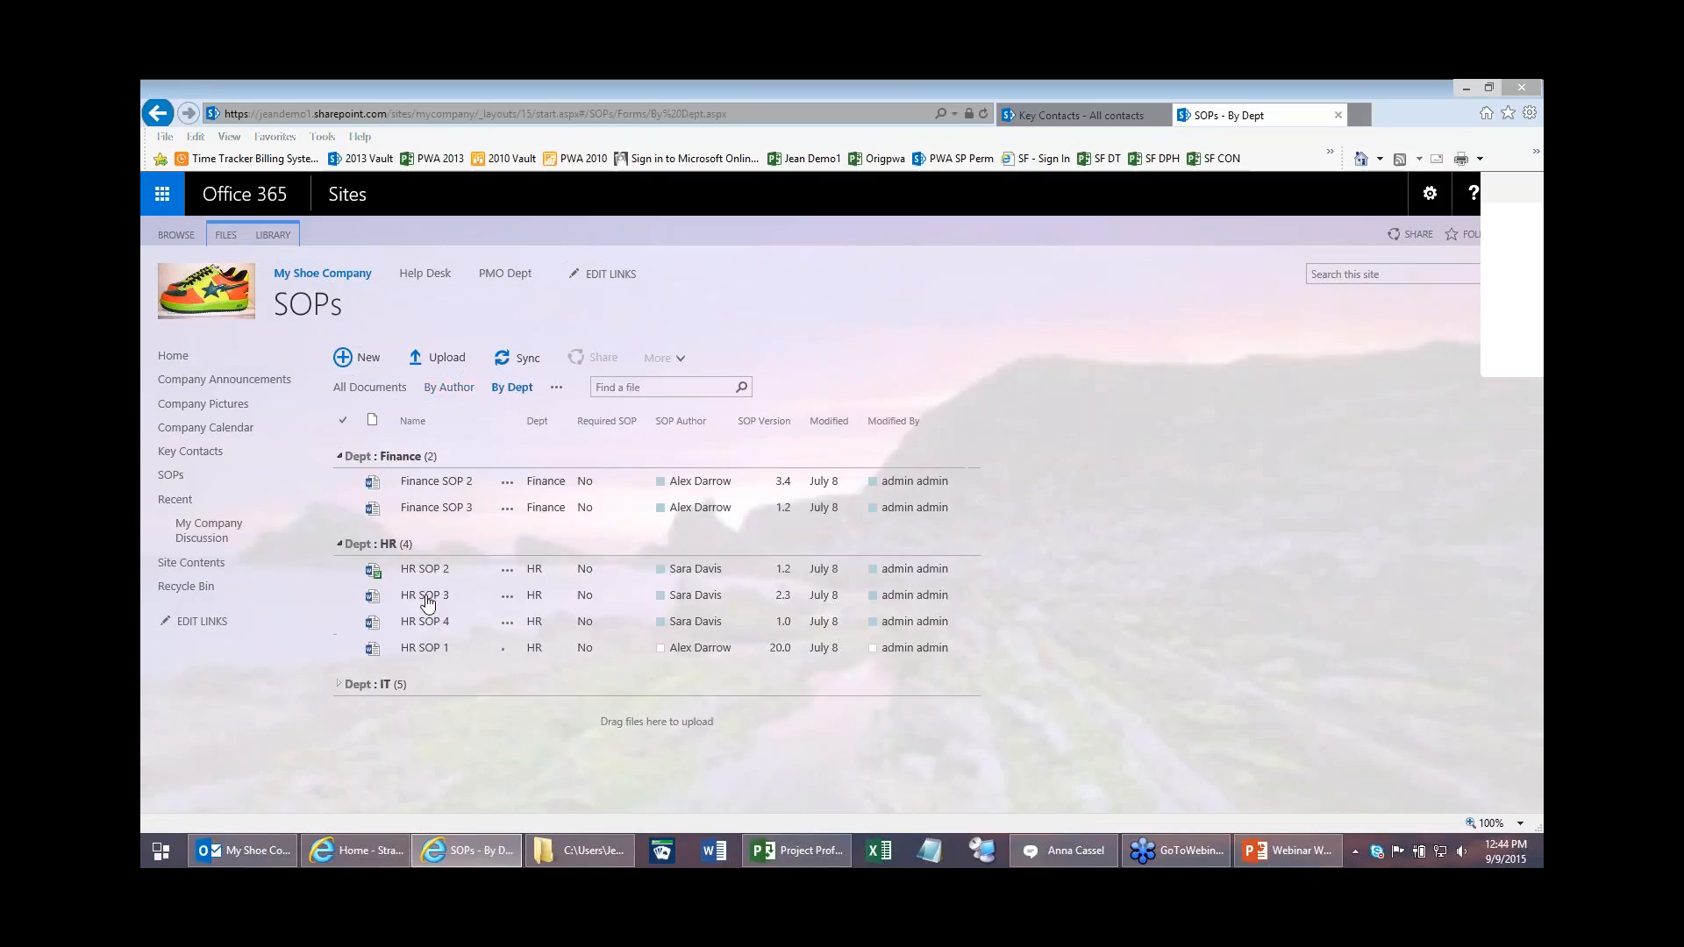
click(436, 493)
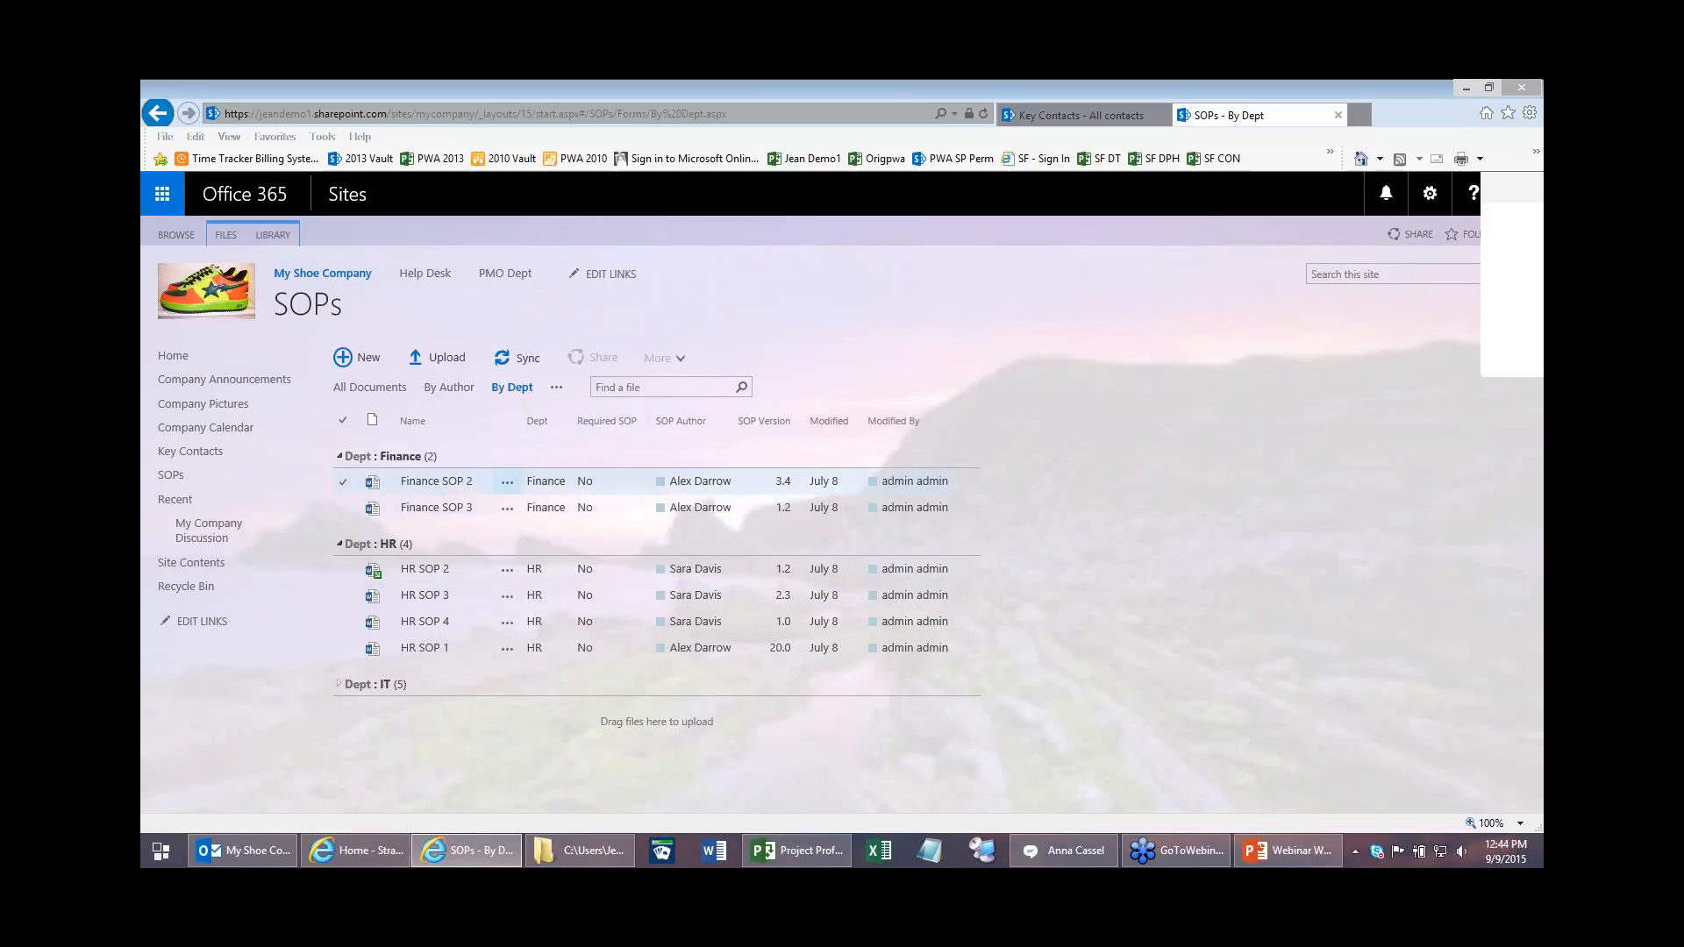
click(341, 688)
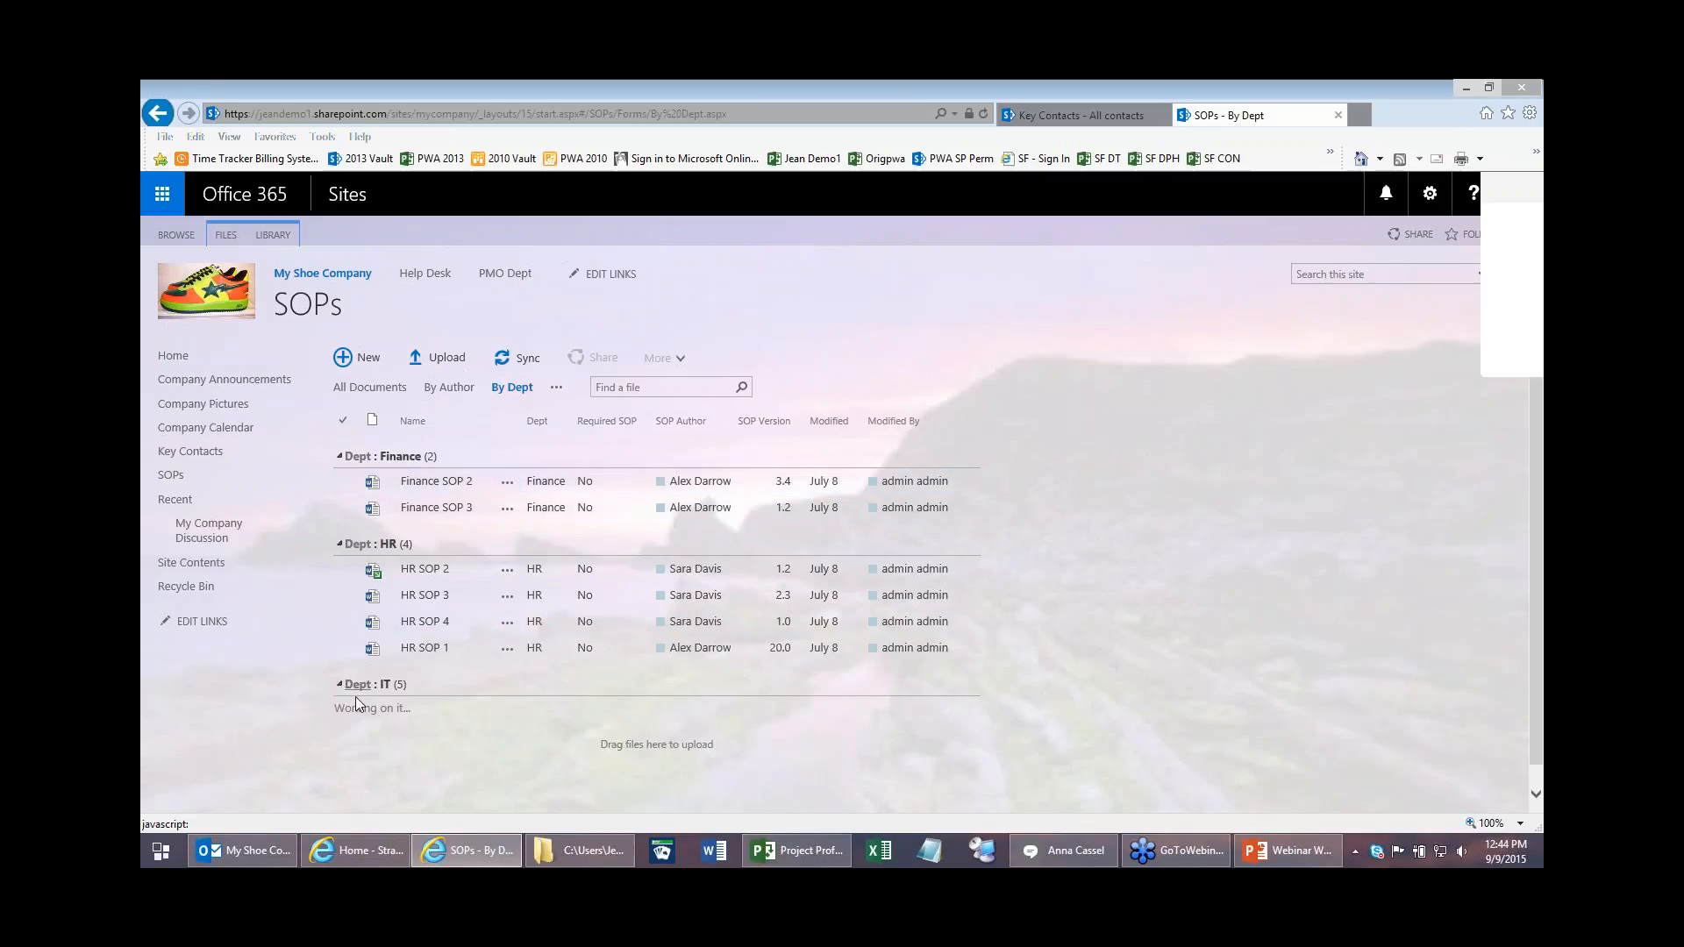
scroll(1261, 615, down, 1)
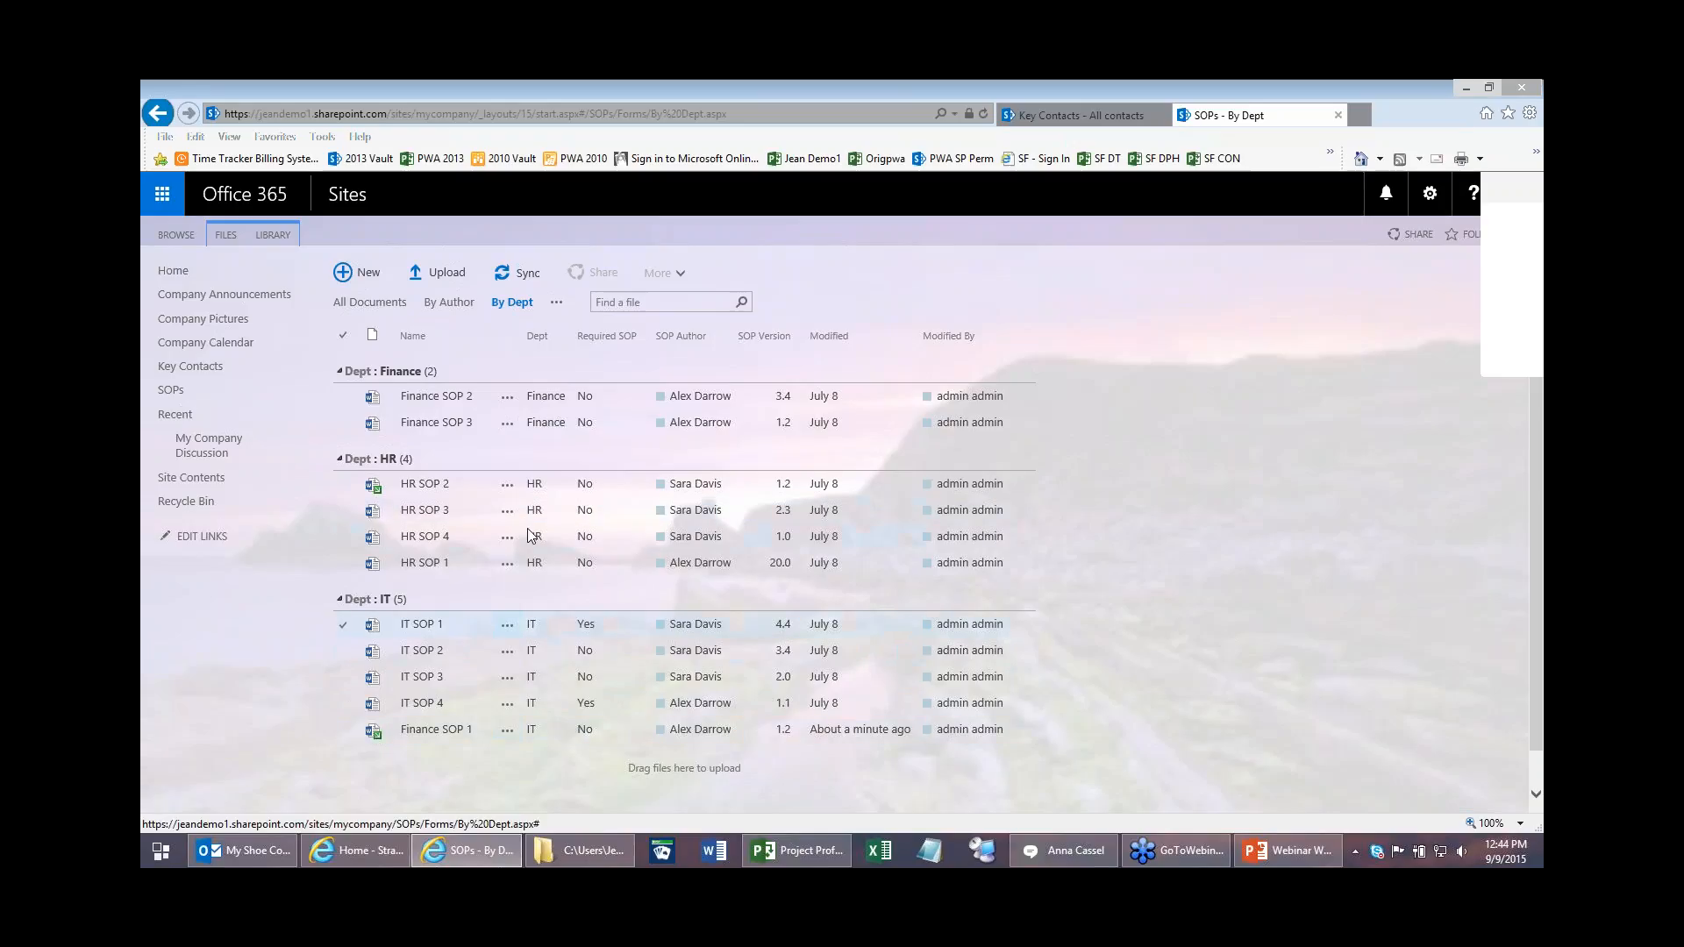
Step: Open the document details of HR SOP 2 and highlight its full web link
click(507, 511)
click(506, 484)
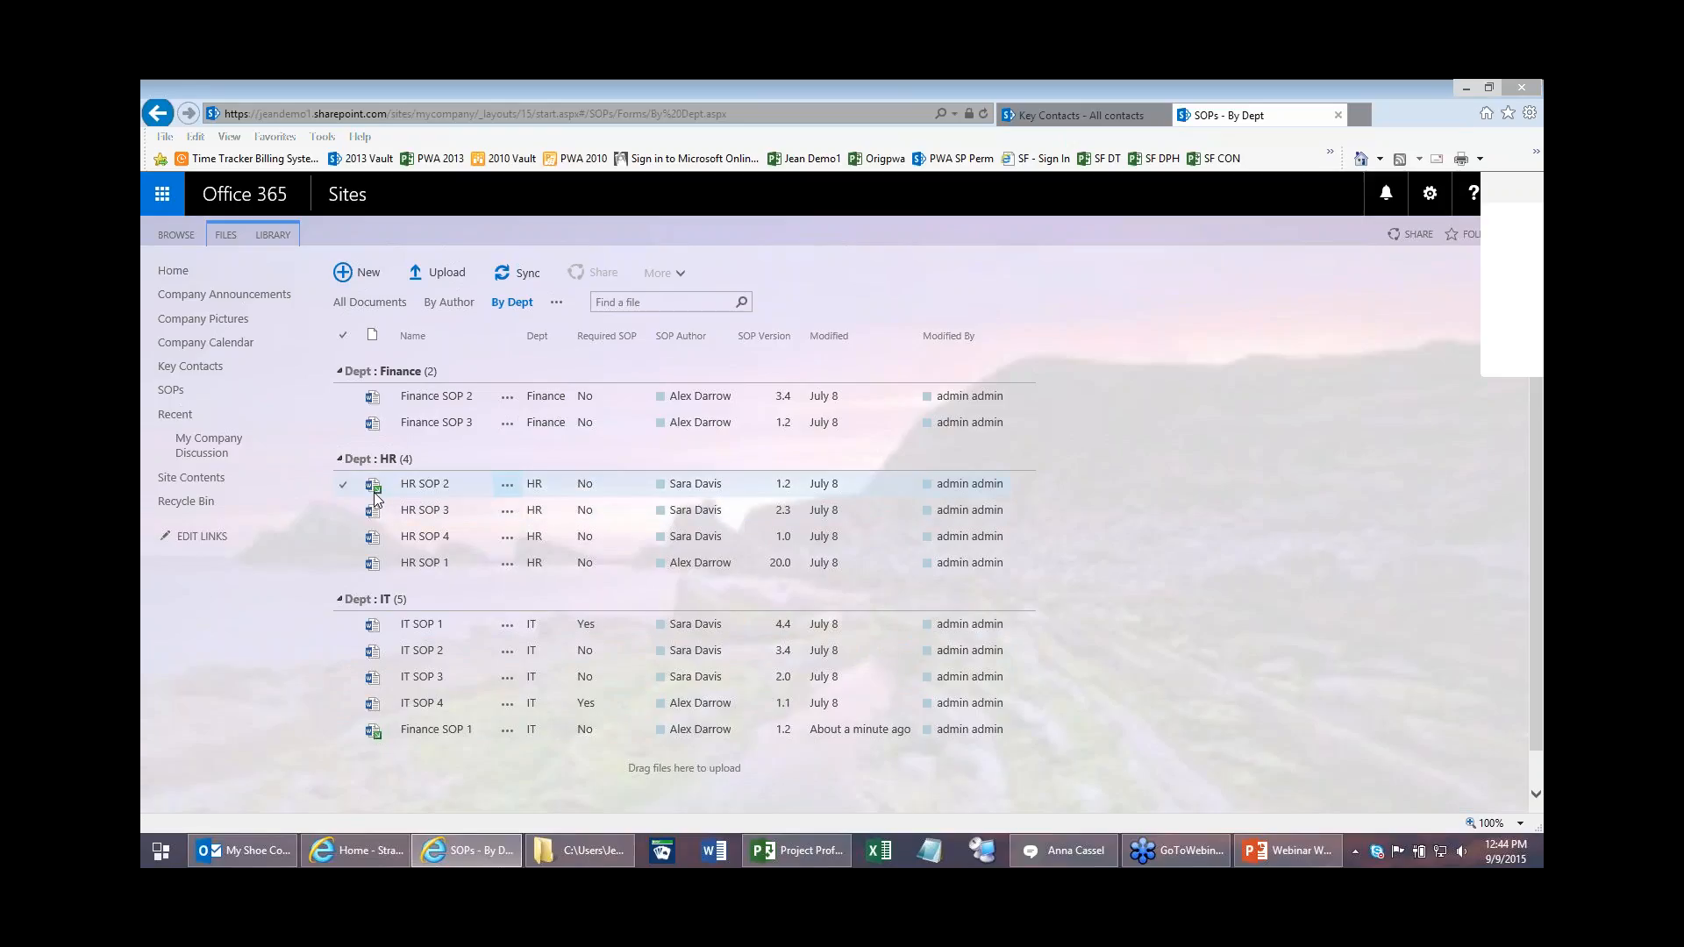
mouse_move(375, 492)
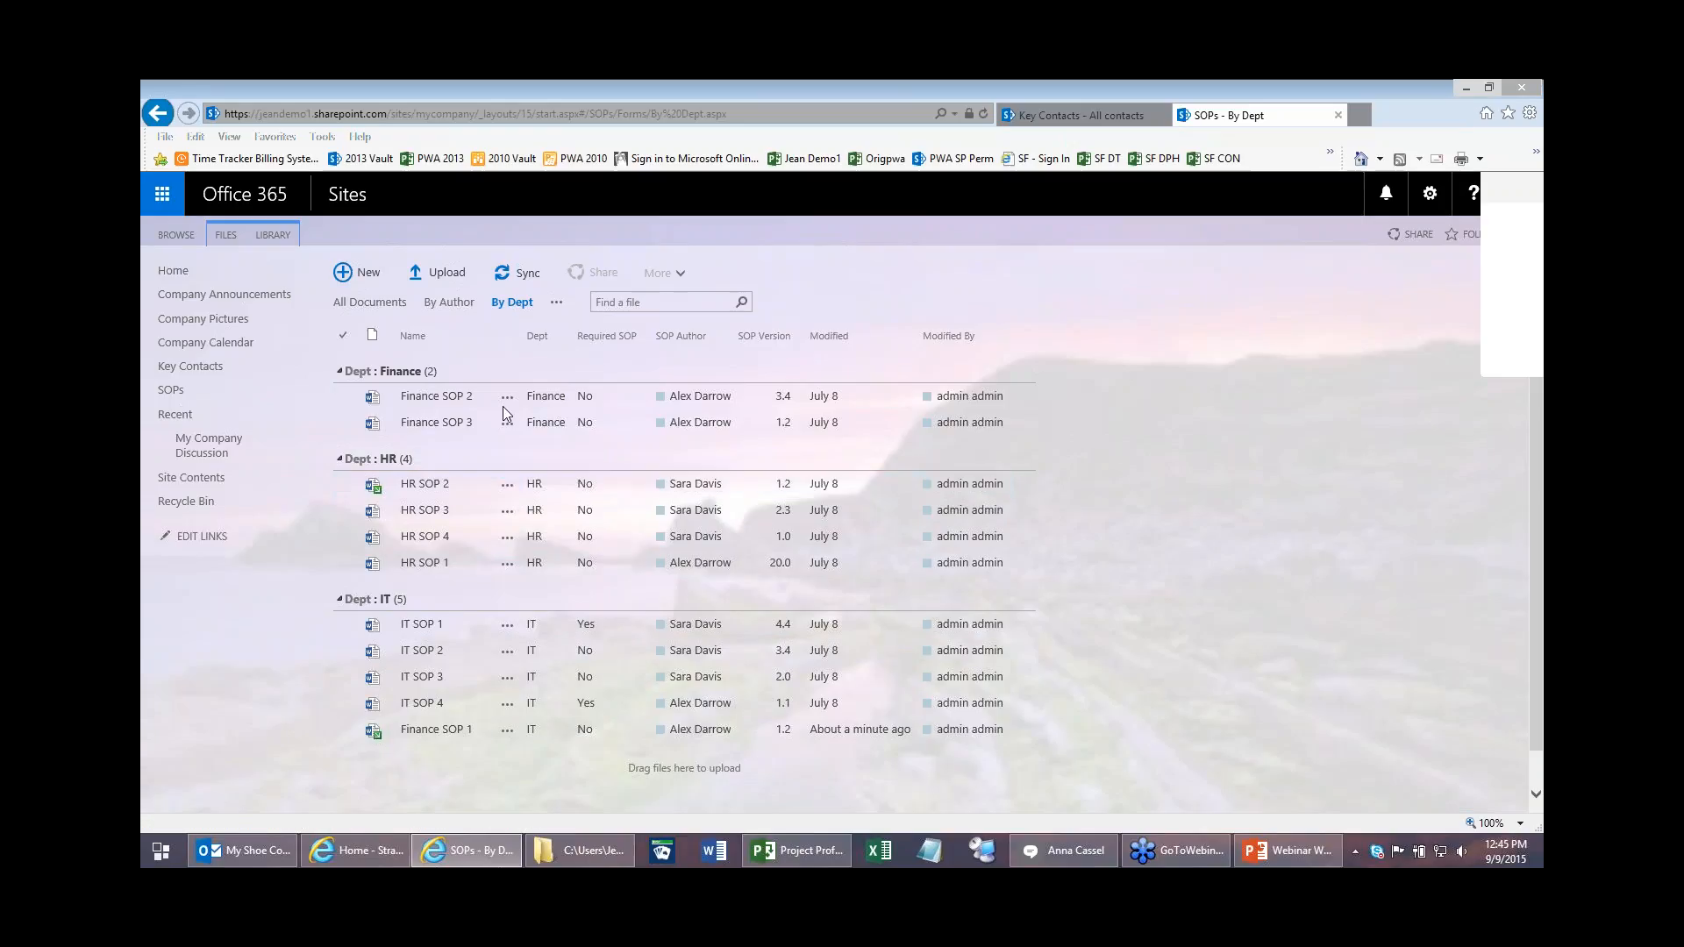
click(507, 491)
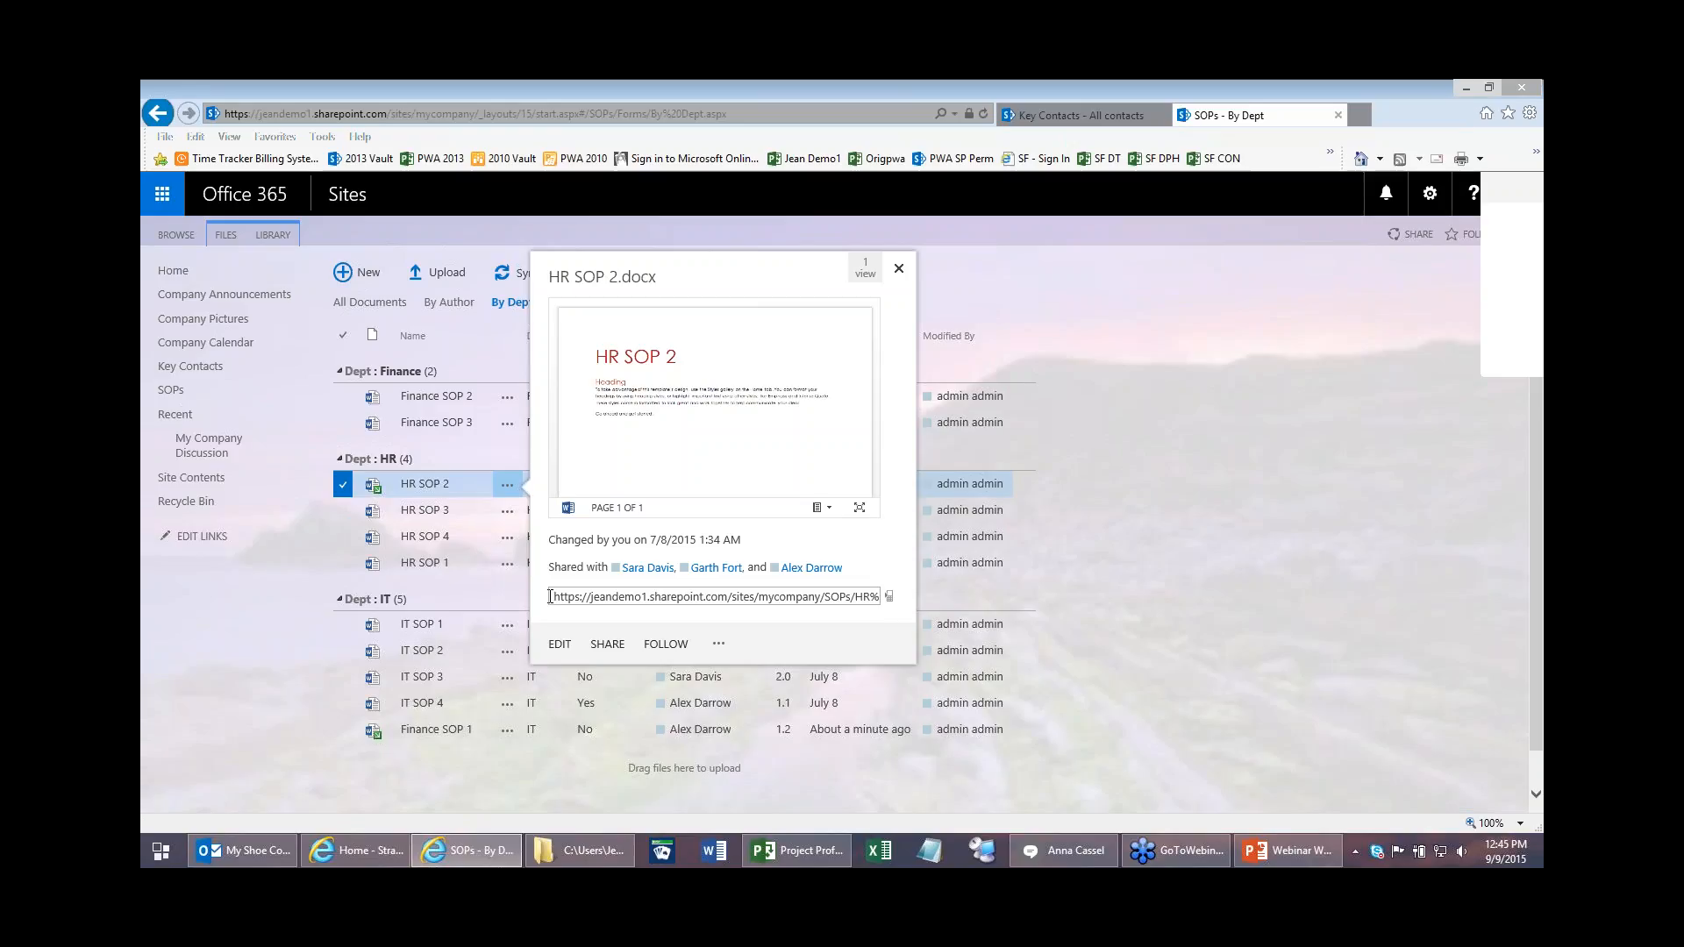
drag(551, 596, 1035, 582)
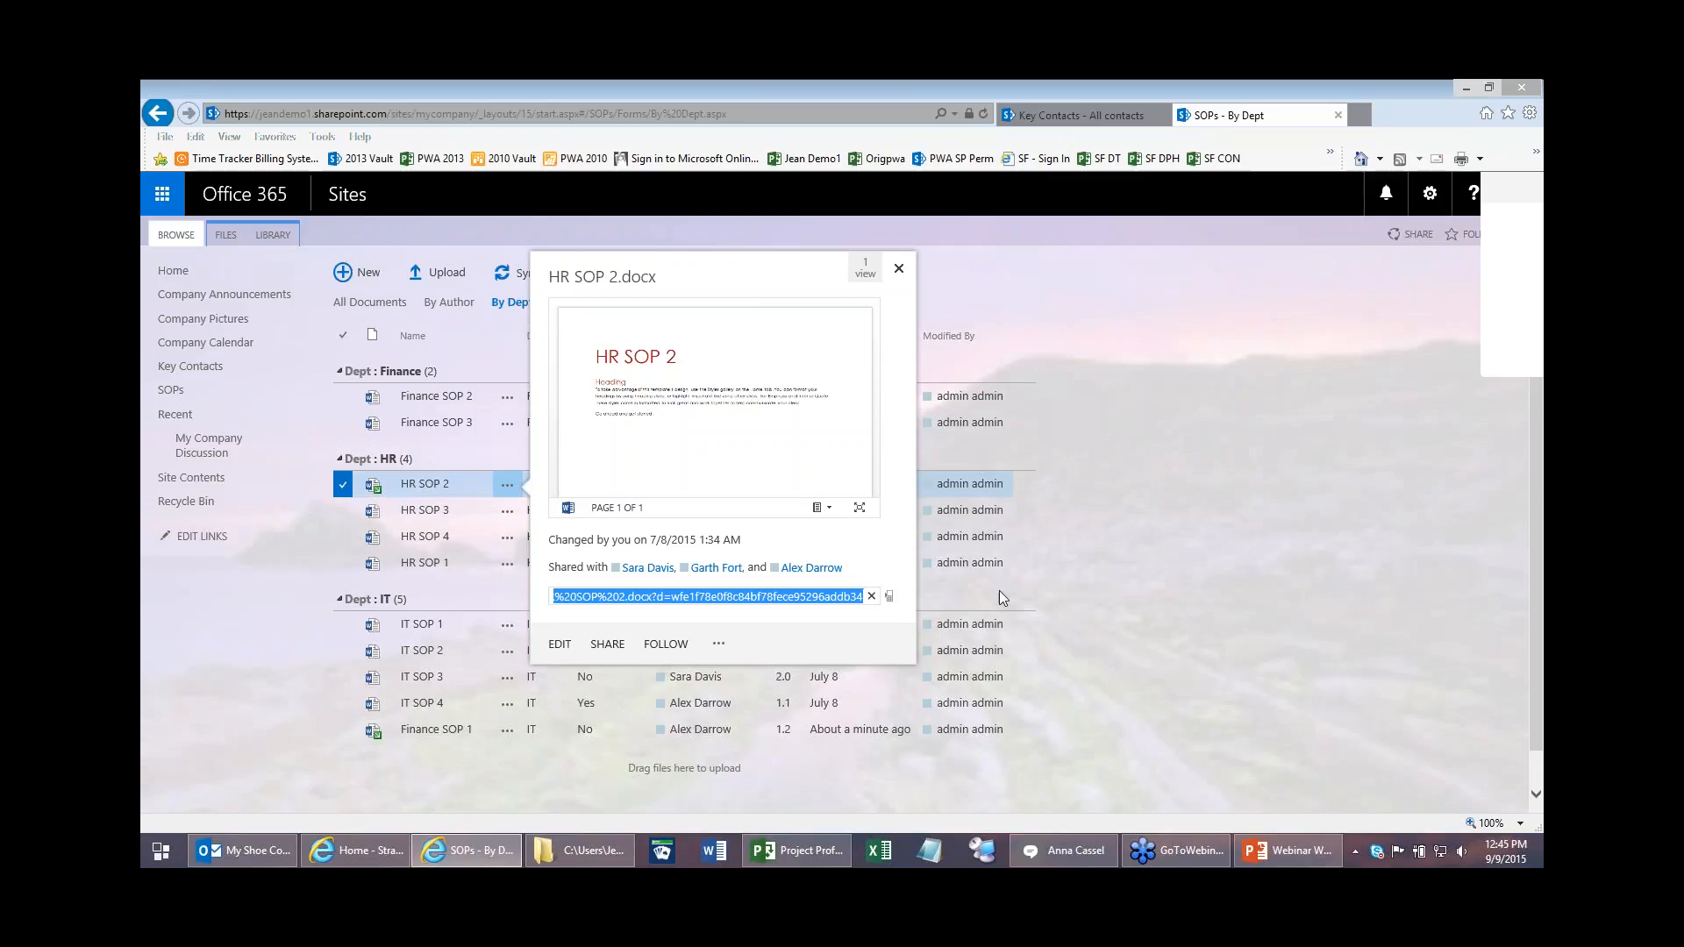
click(605, 660)
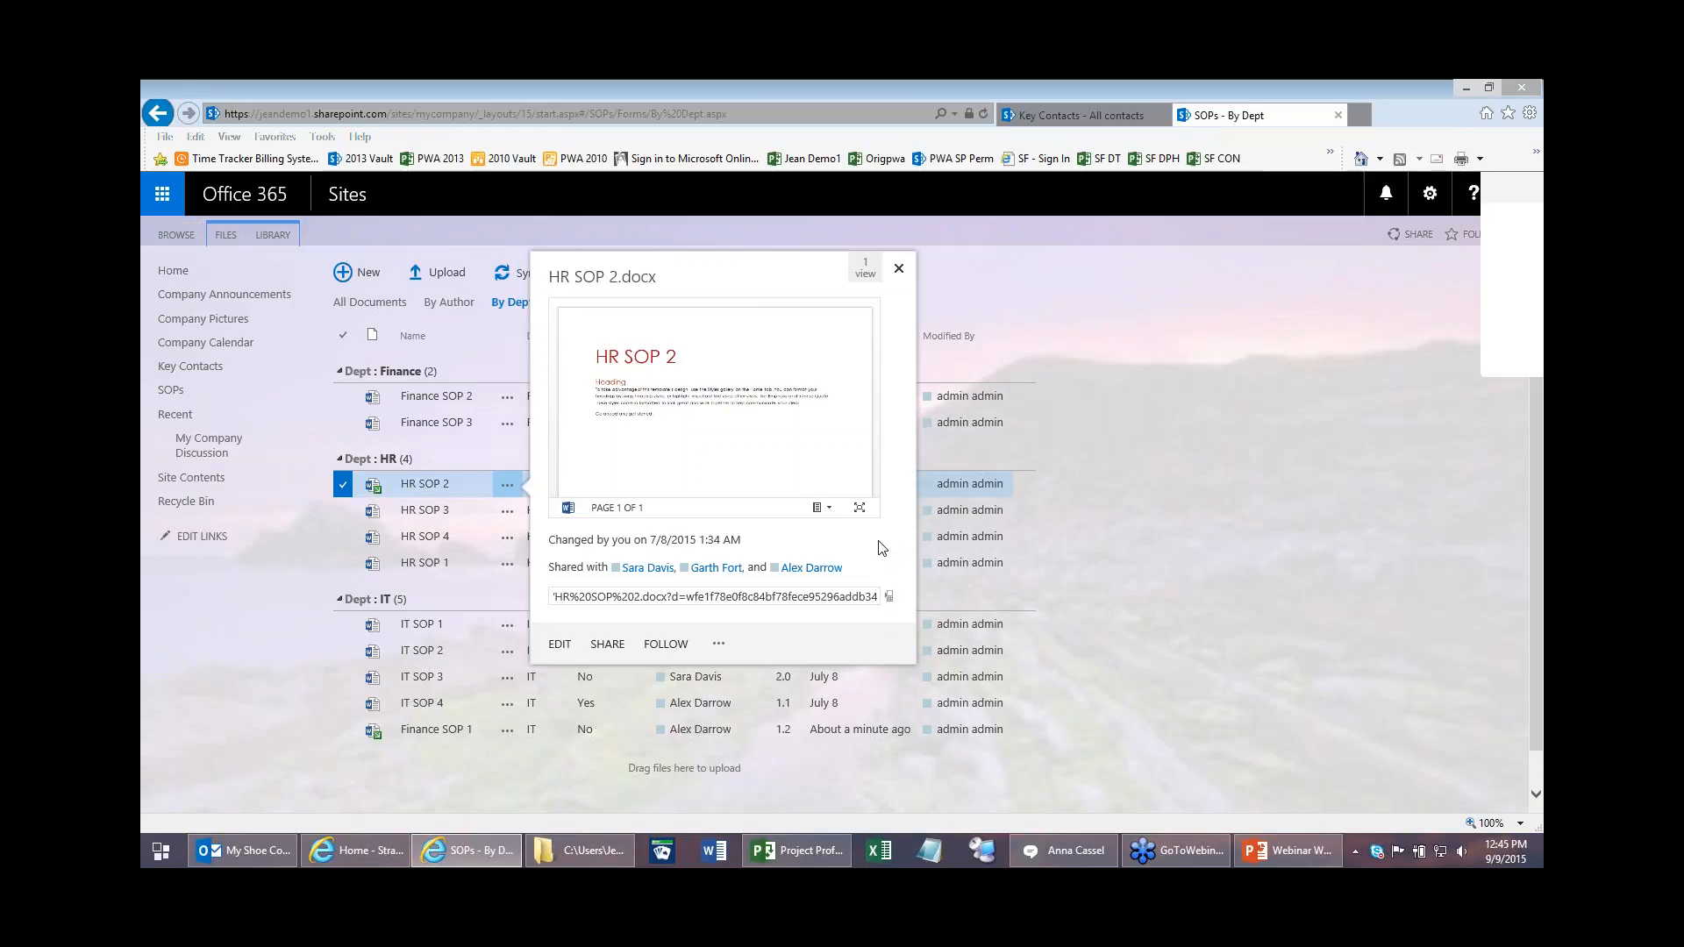
Step: Start sharing HR SOP 2, add the colleague as invitee, and show the email invitation option
click(606, 645)
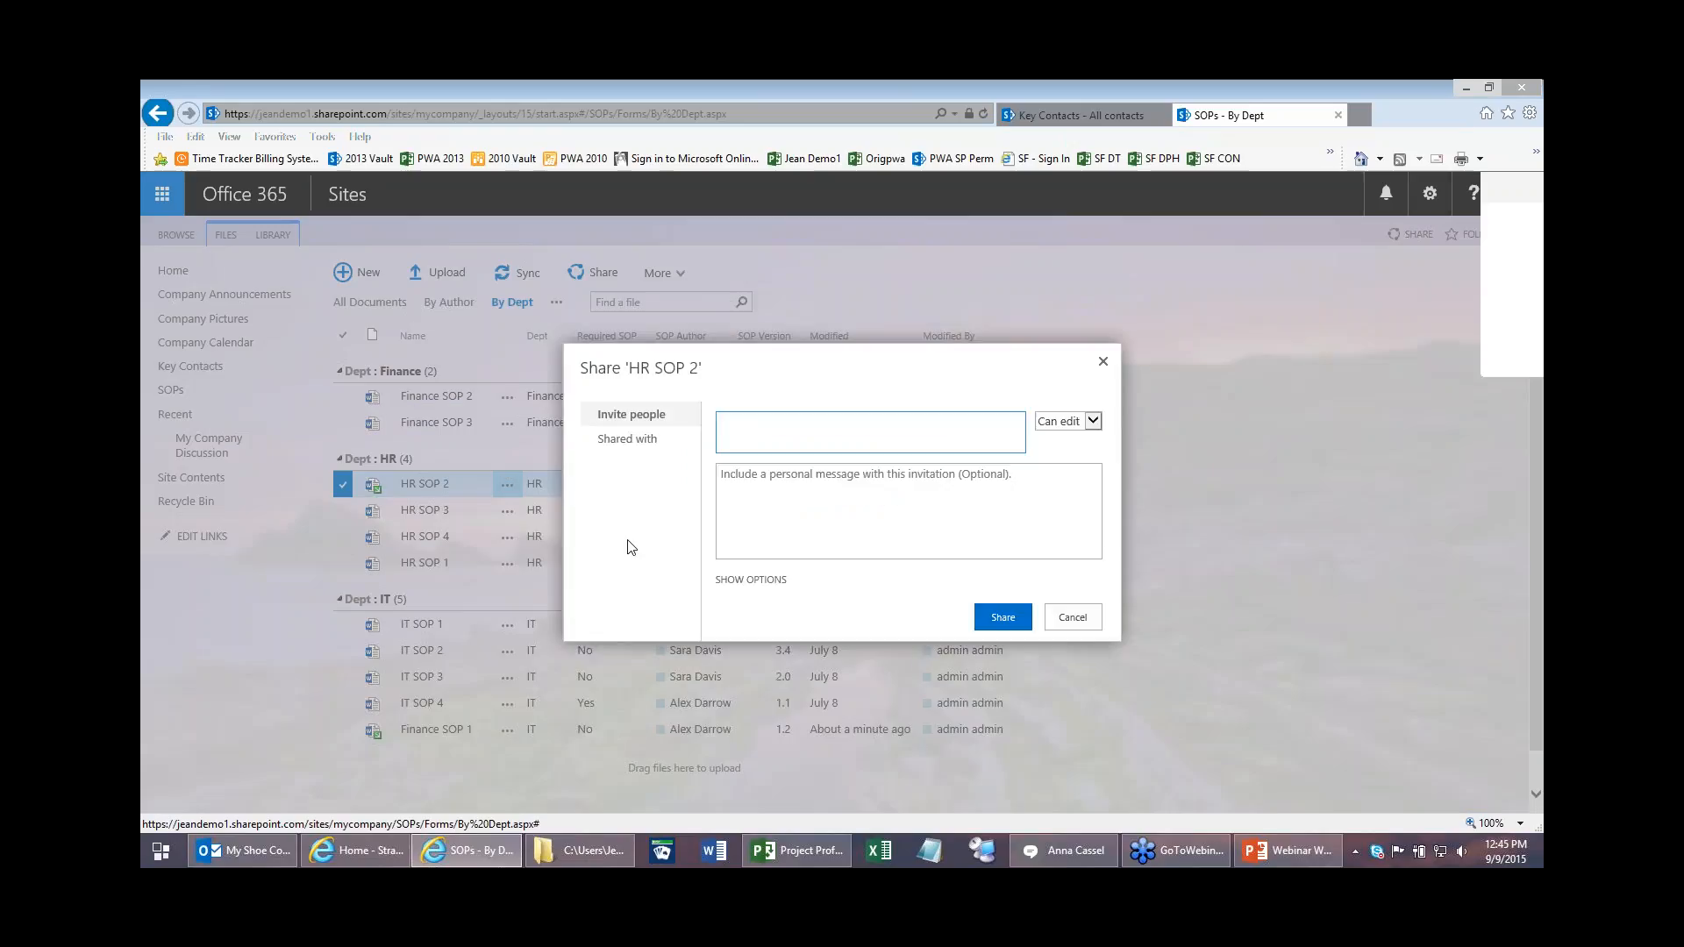
text(alex)
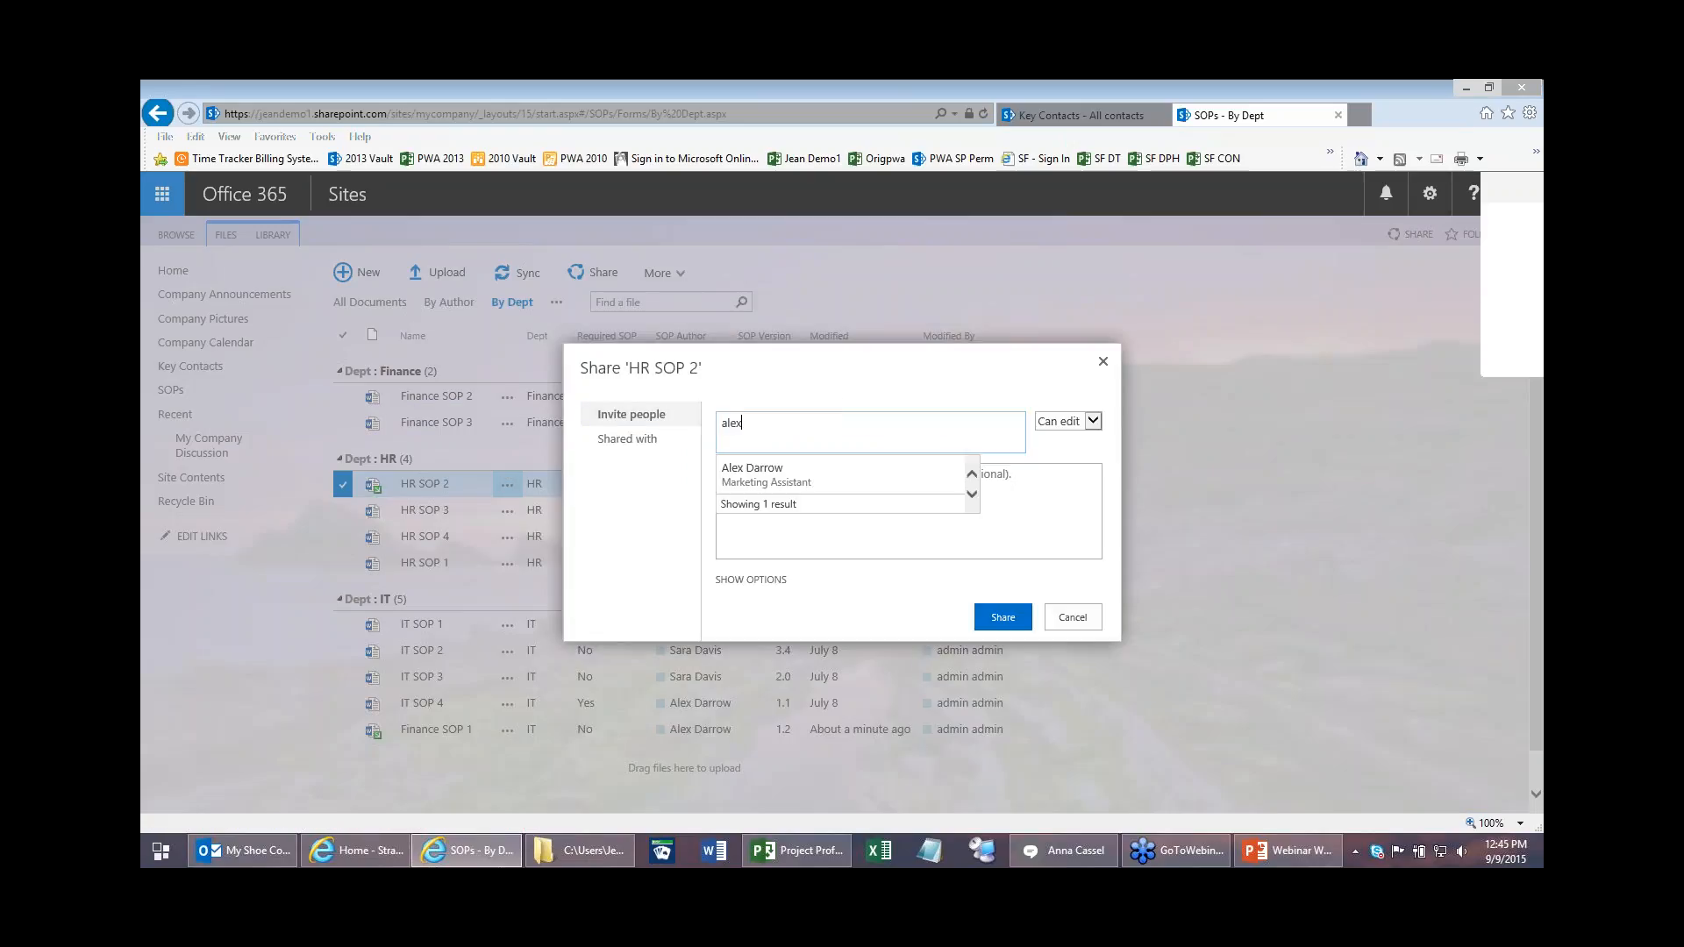
click(752, 474)
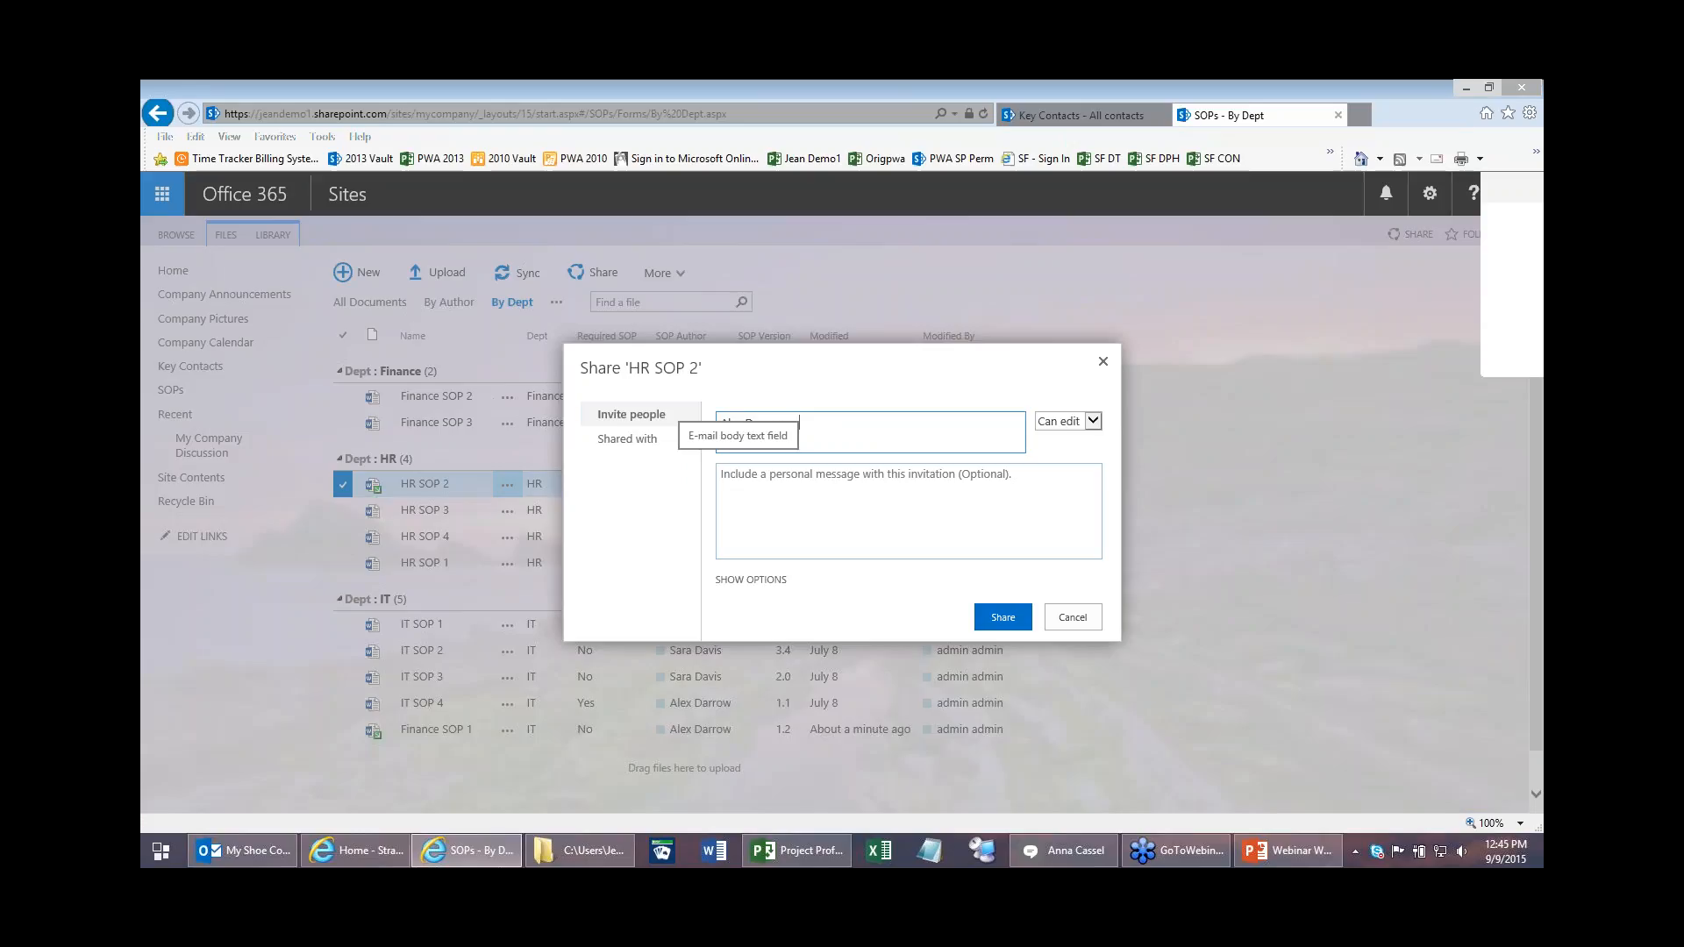
click(768, 580)
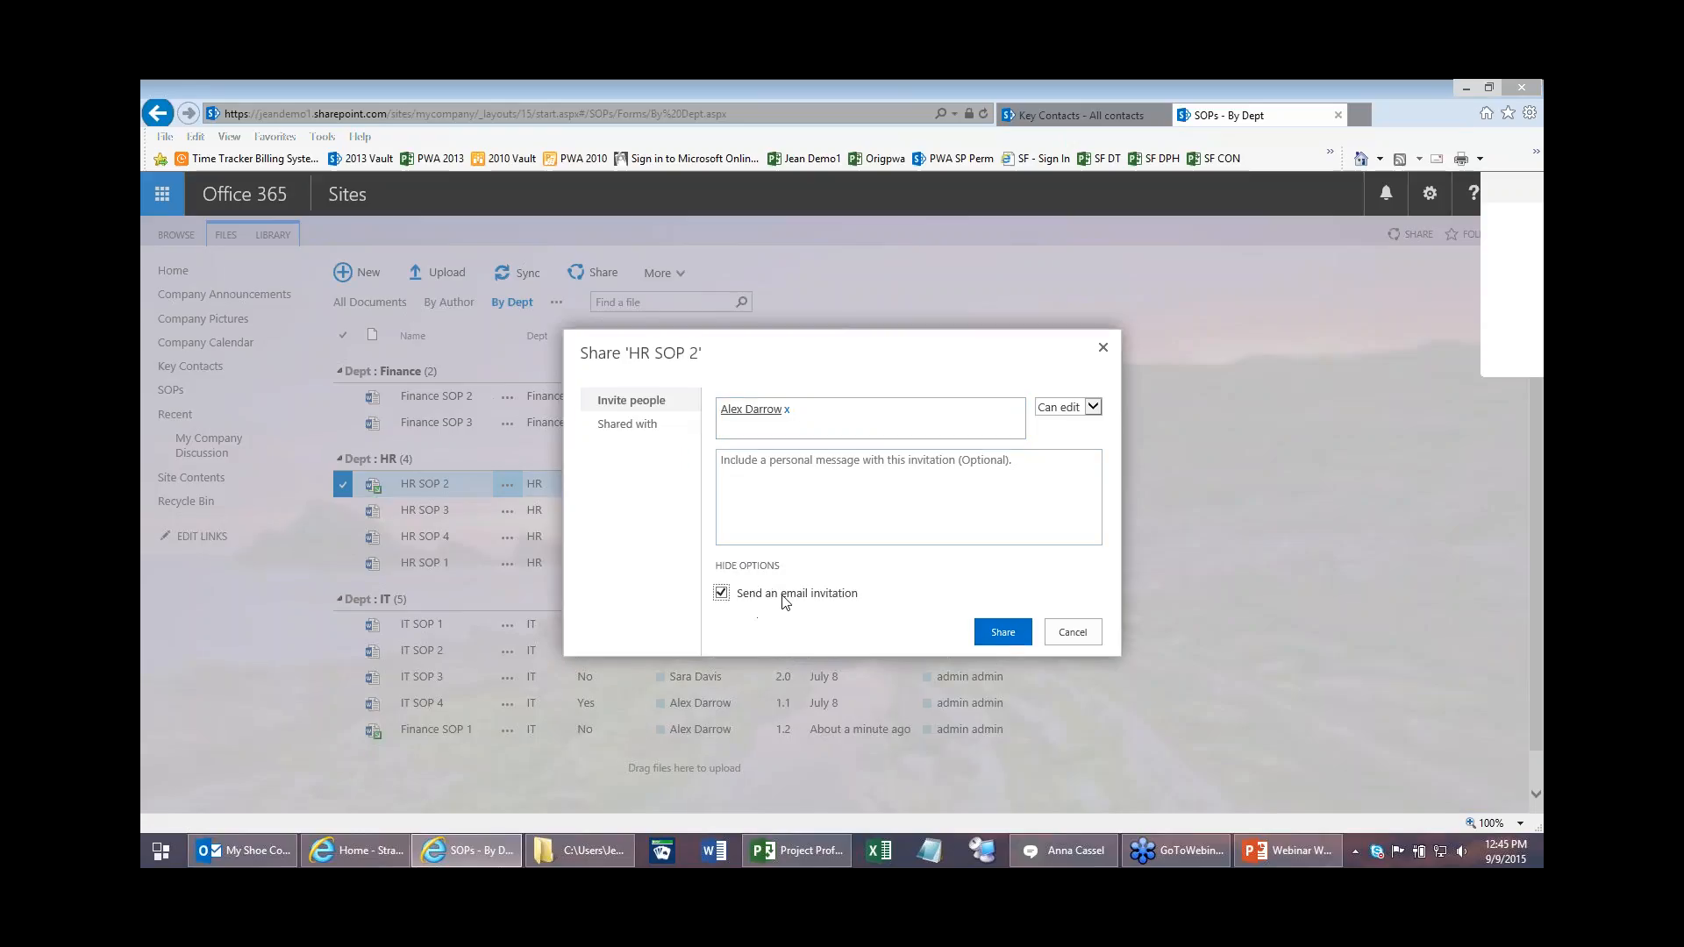
Step: Add the message "Check out this document." and share HR SOP 2 with the Can view permission
click(832, 454)
text(c)
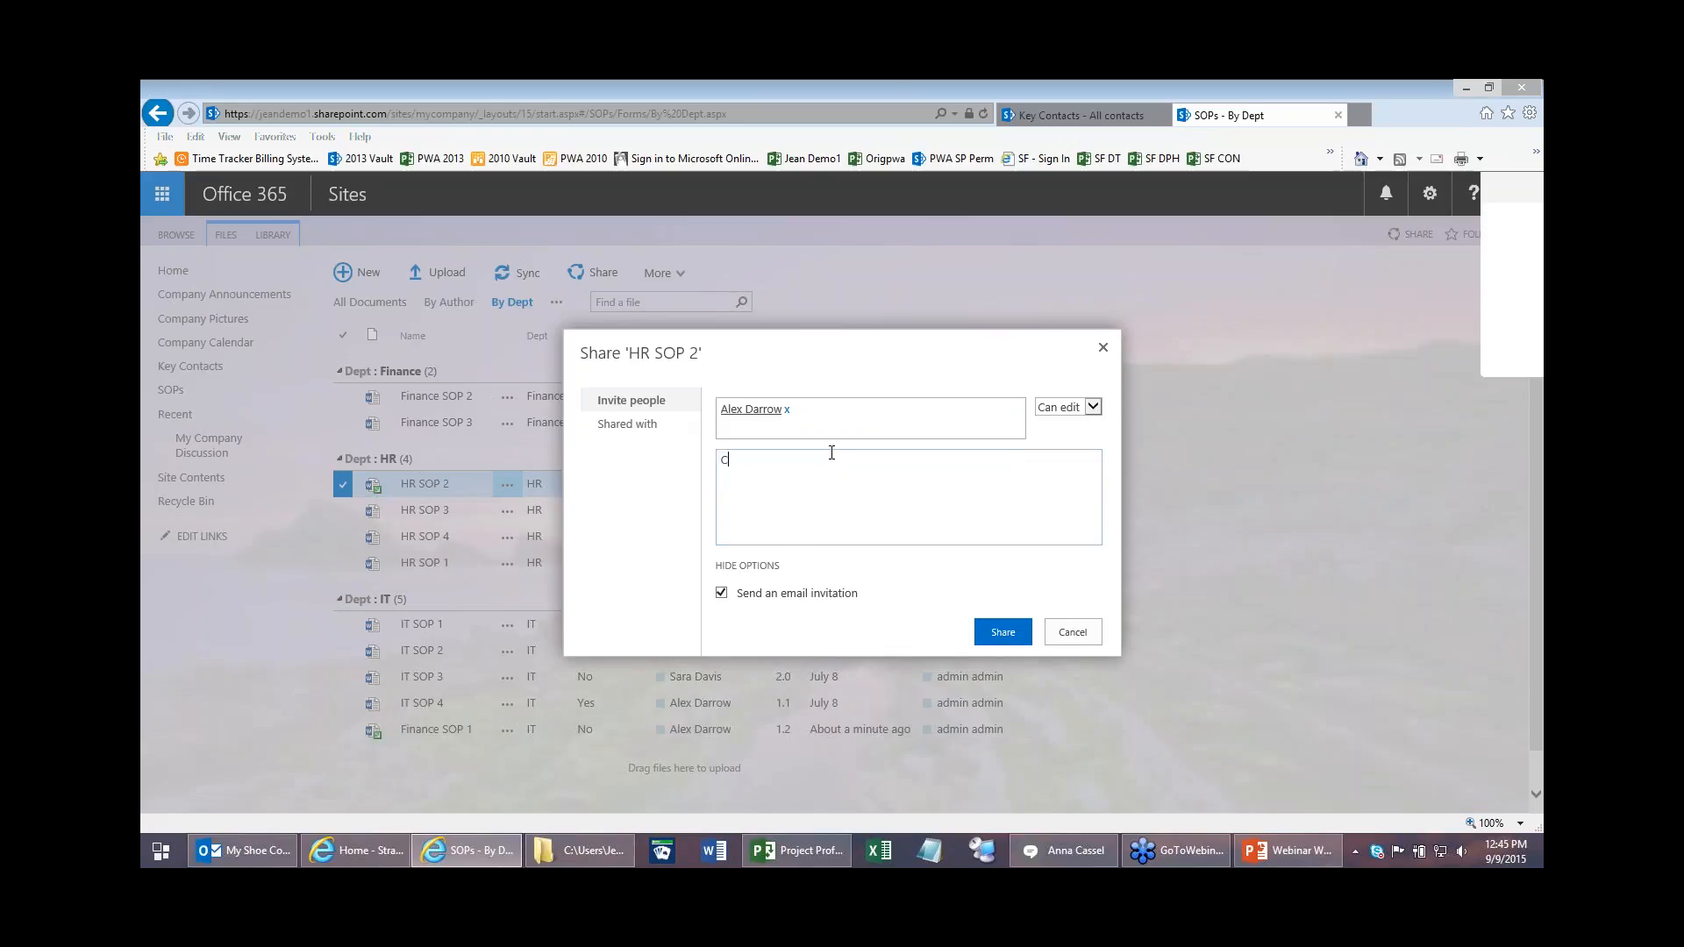
text(heck out this document.)
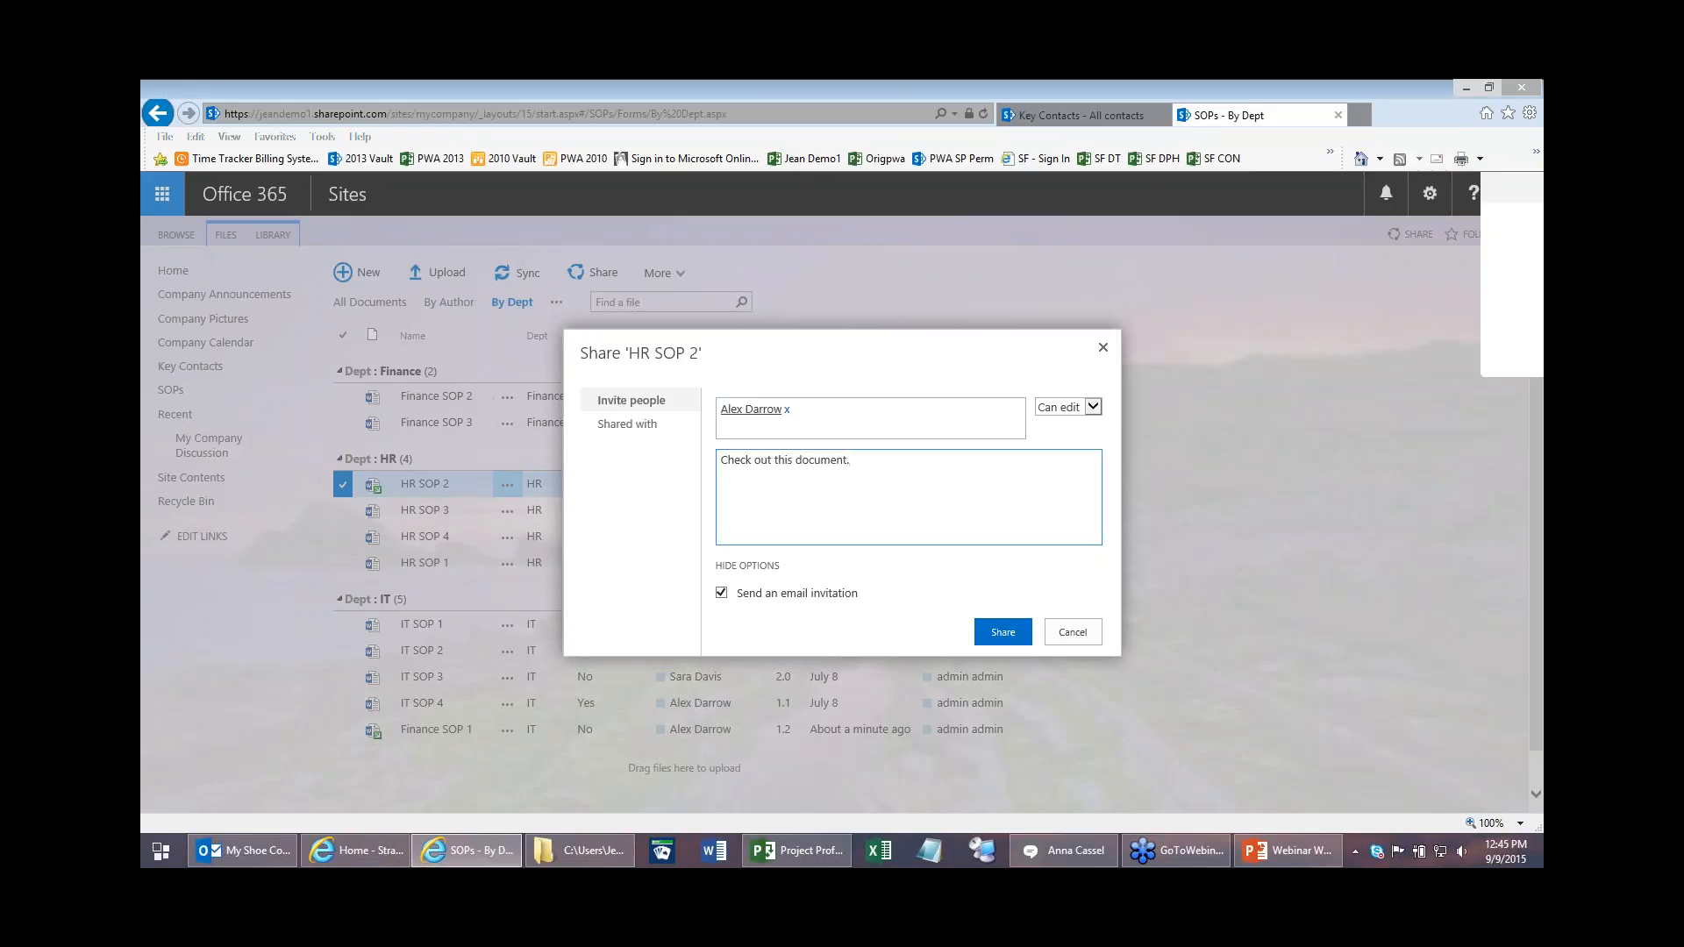
click(1095, 408)
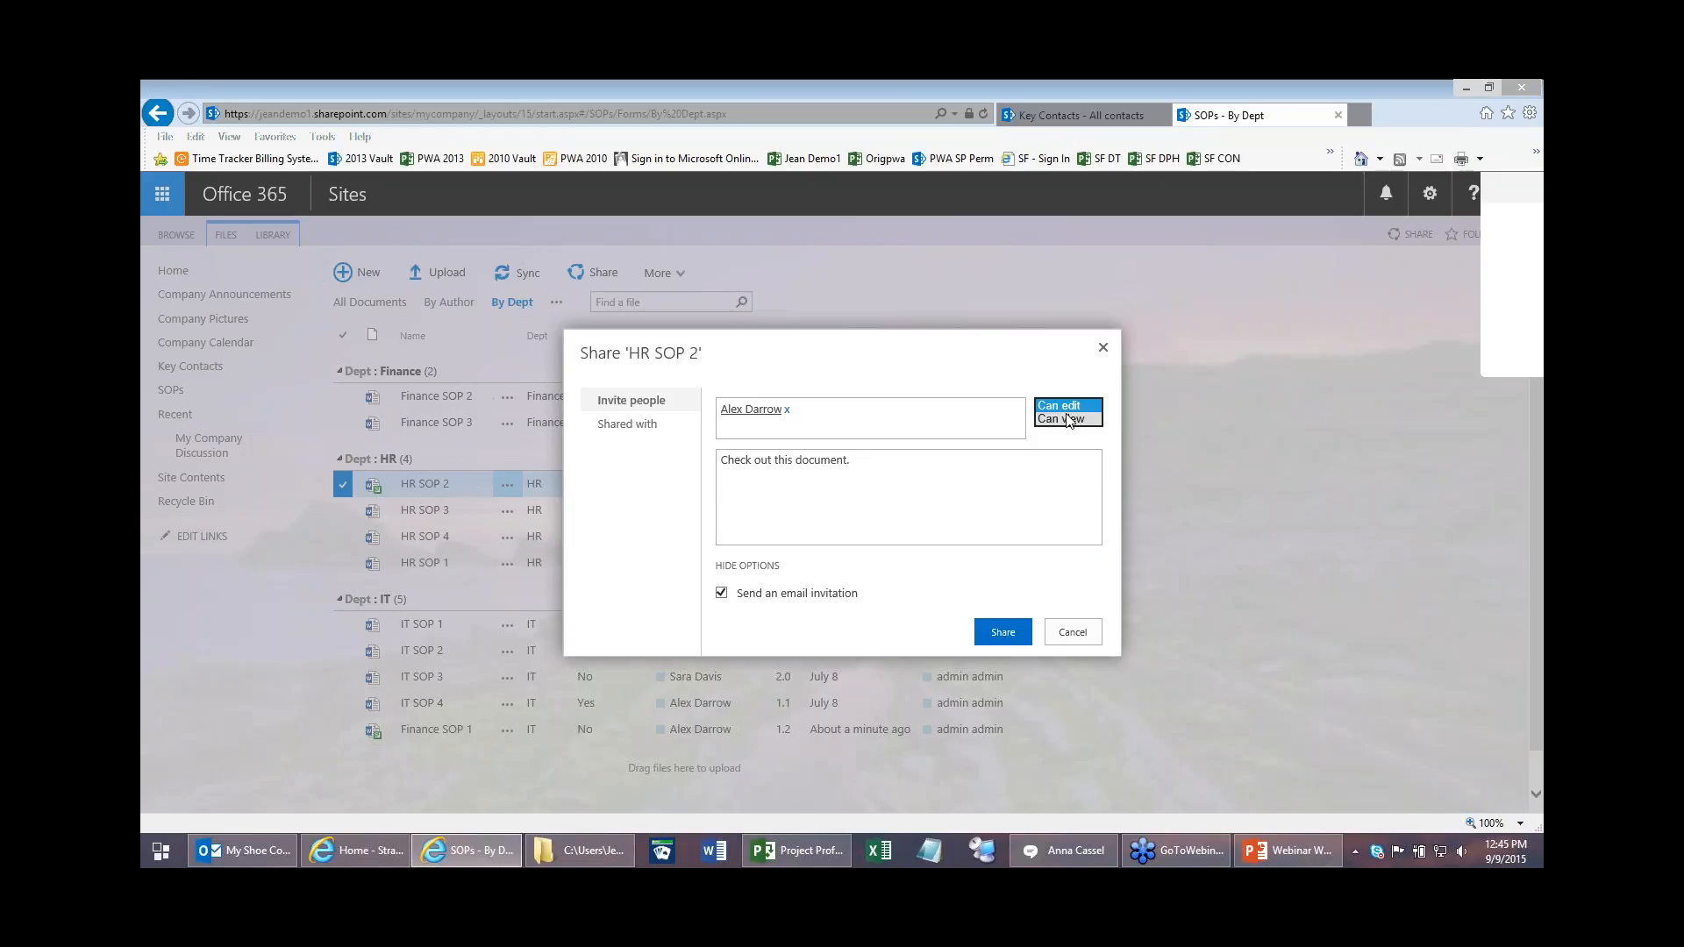
click(1068, 419)
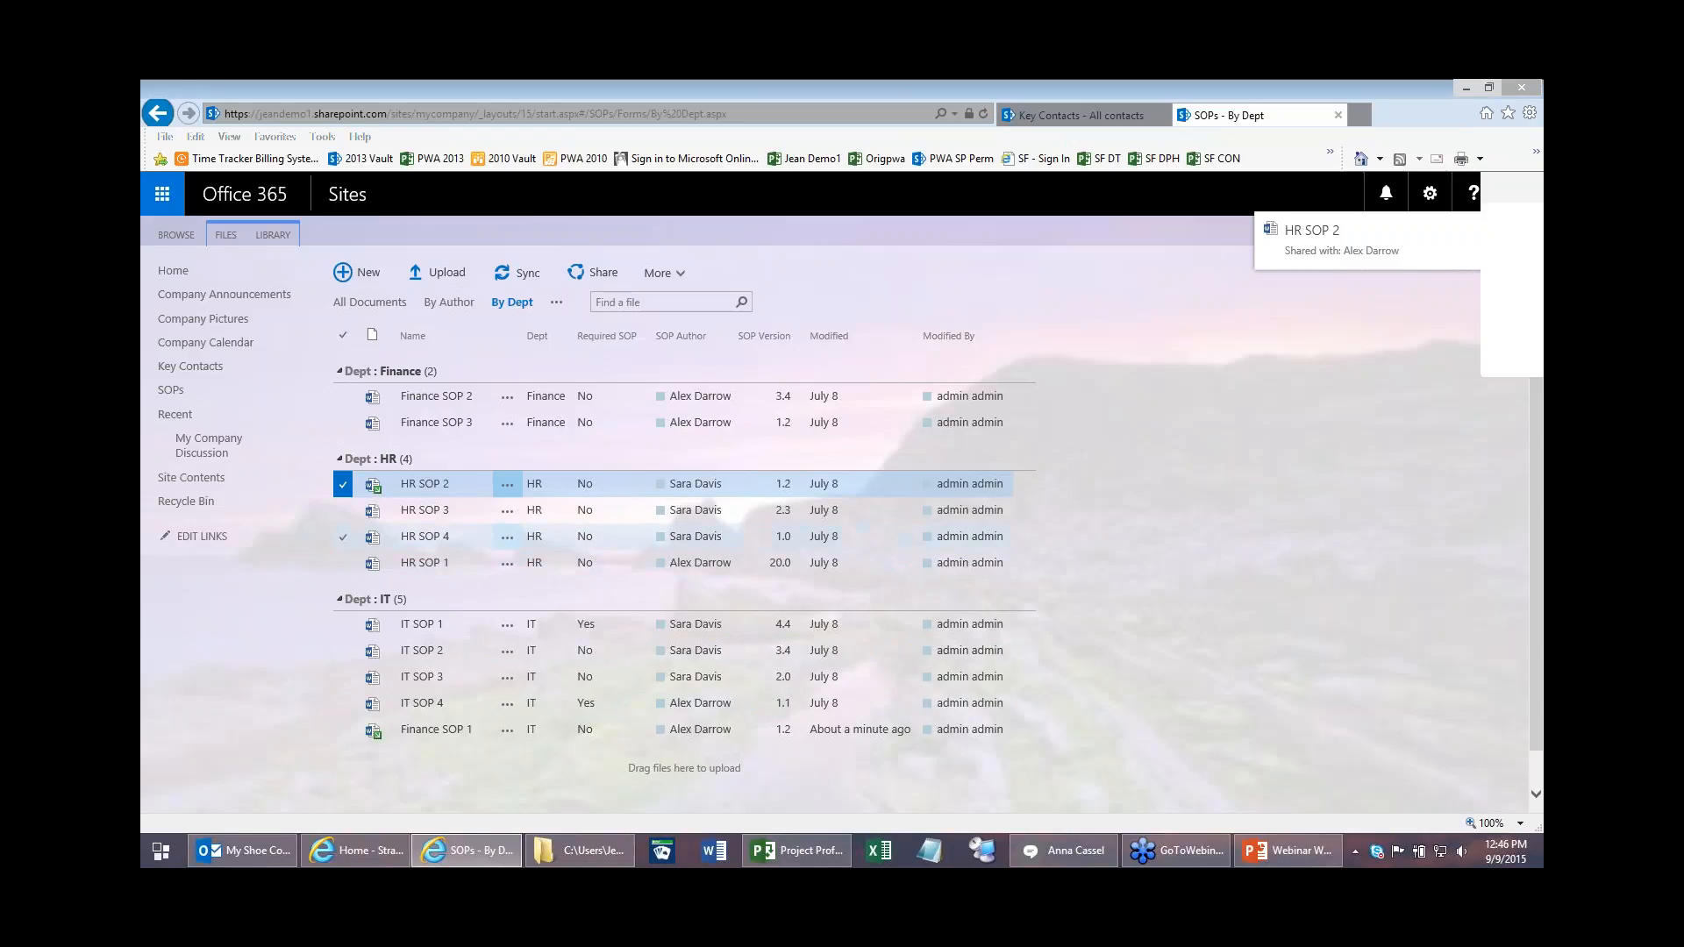
Step: Examine the document actions available for HR SOP 4, including the Advanced options, and dismiss them
click(507, 536)
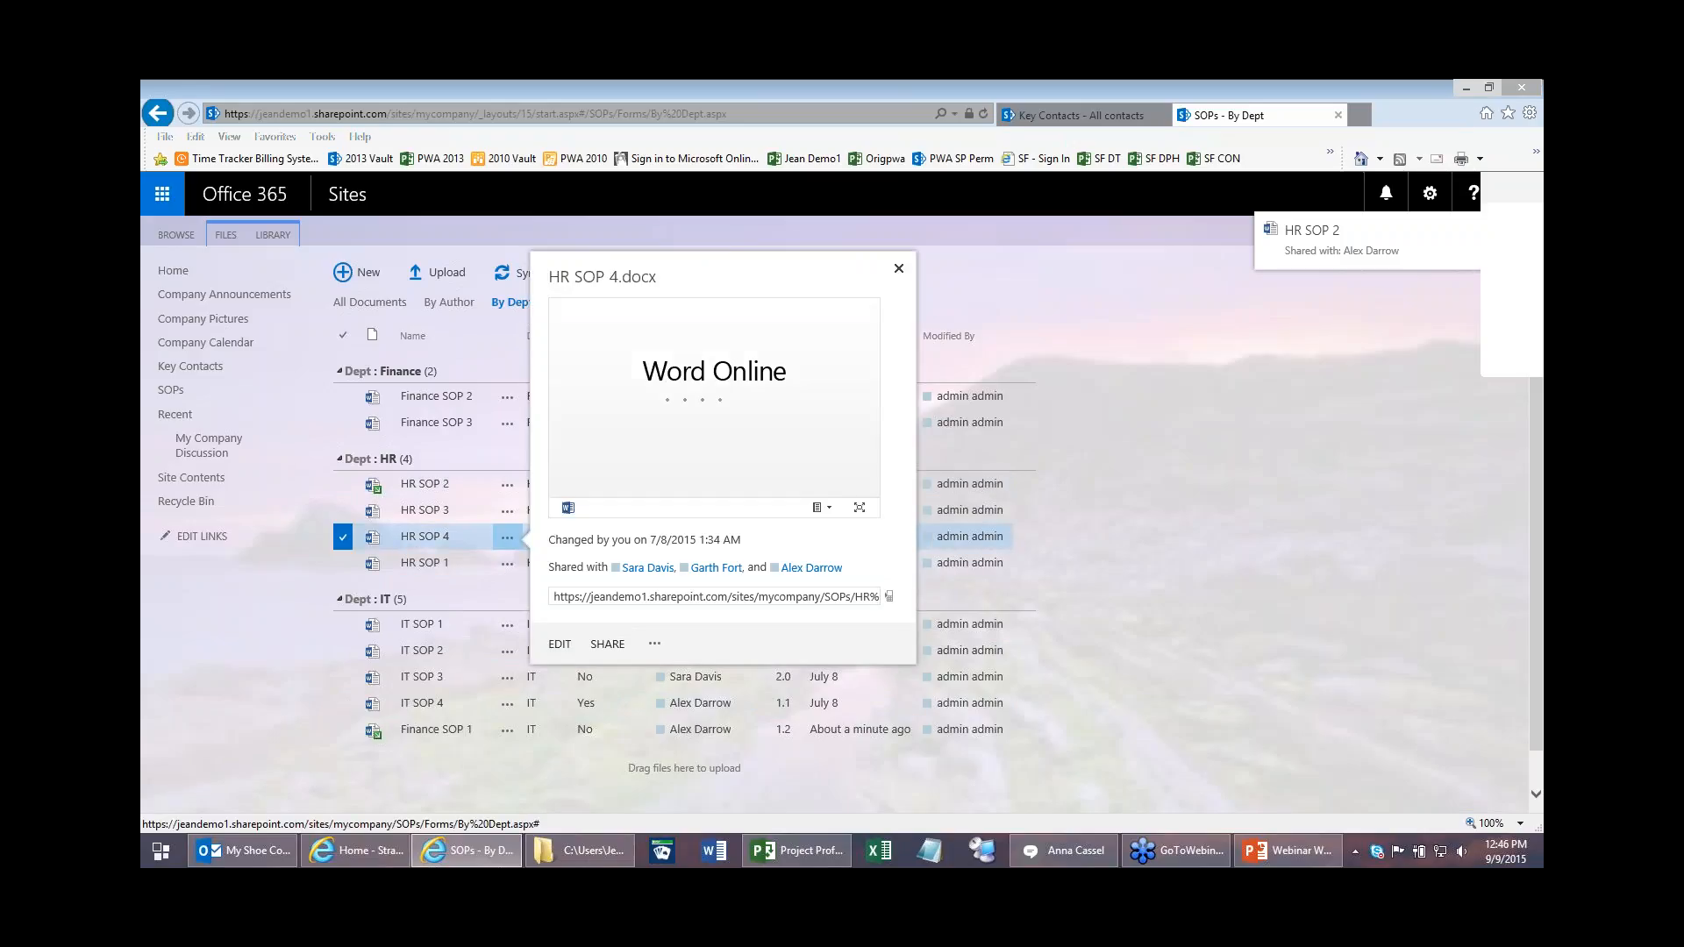
click(655, 644)
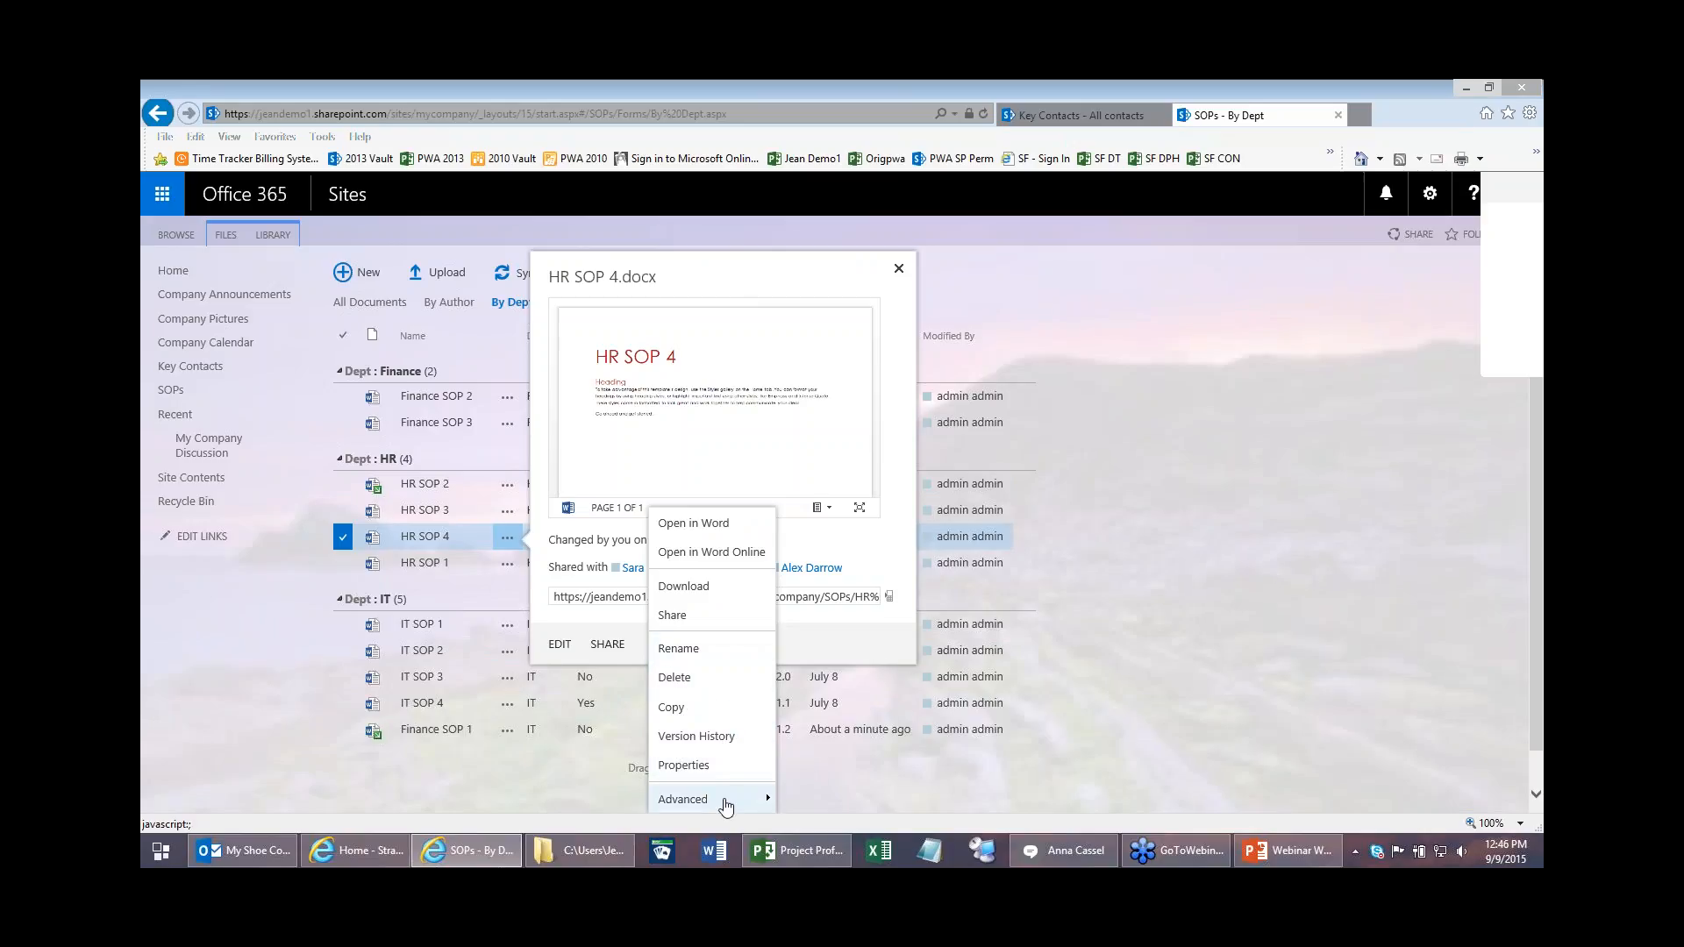
mouse_move(726, 805)
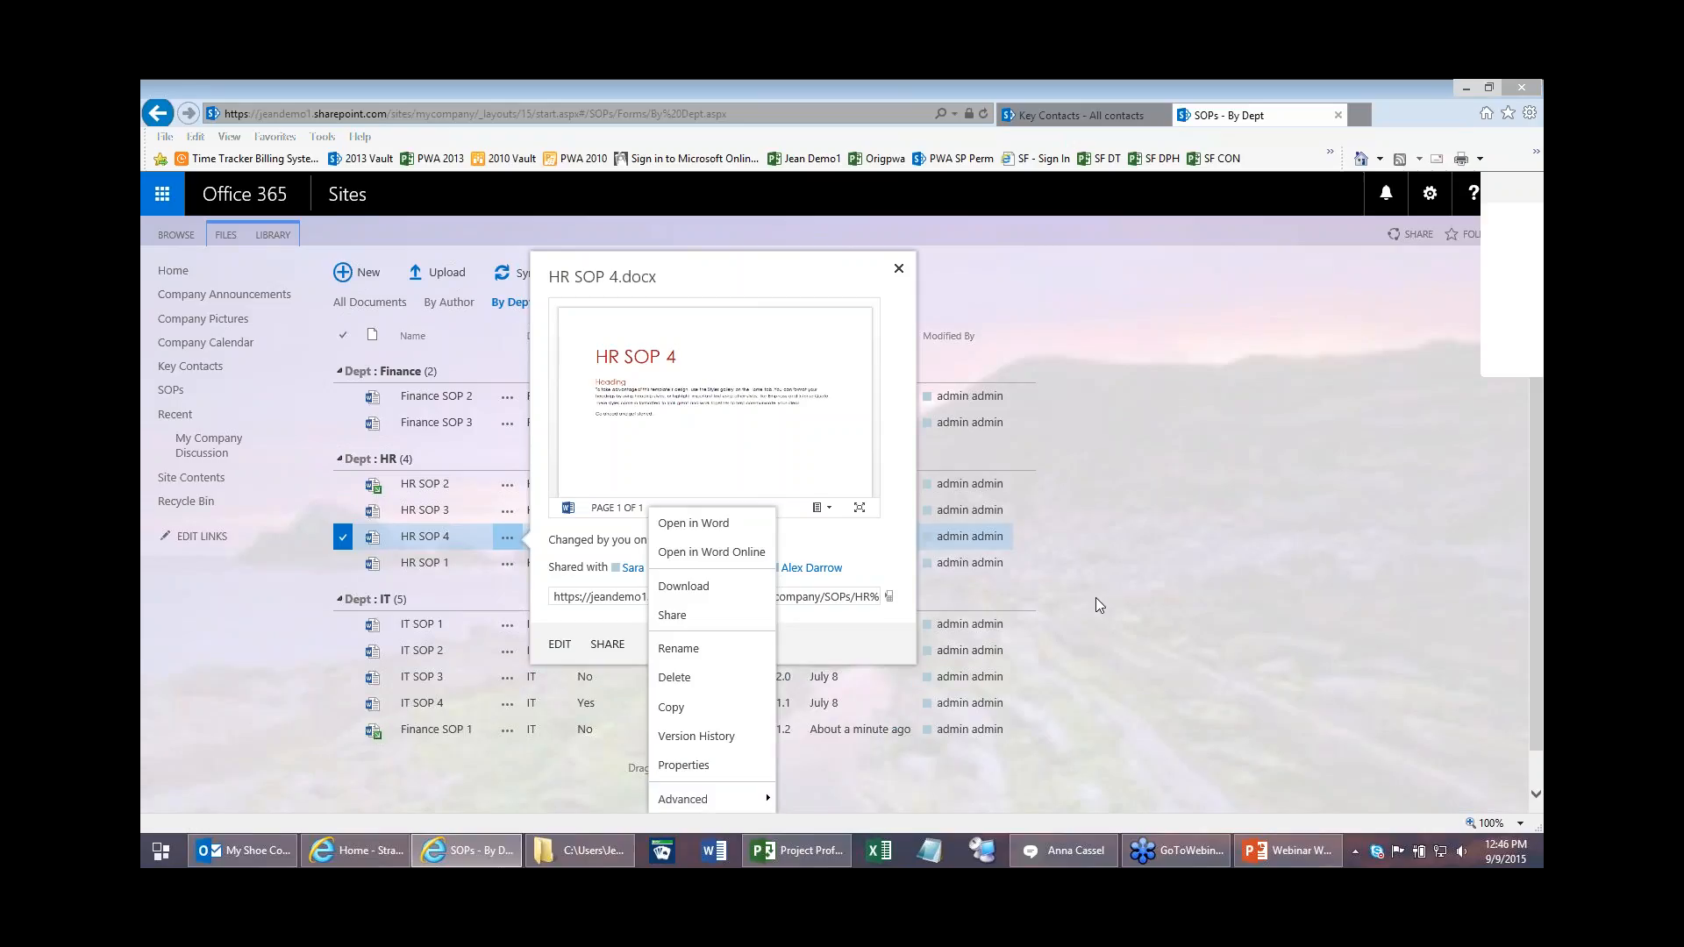
click(505, 538)
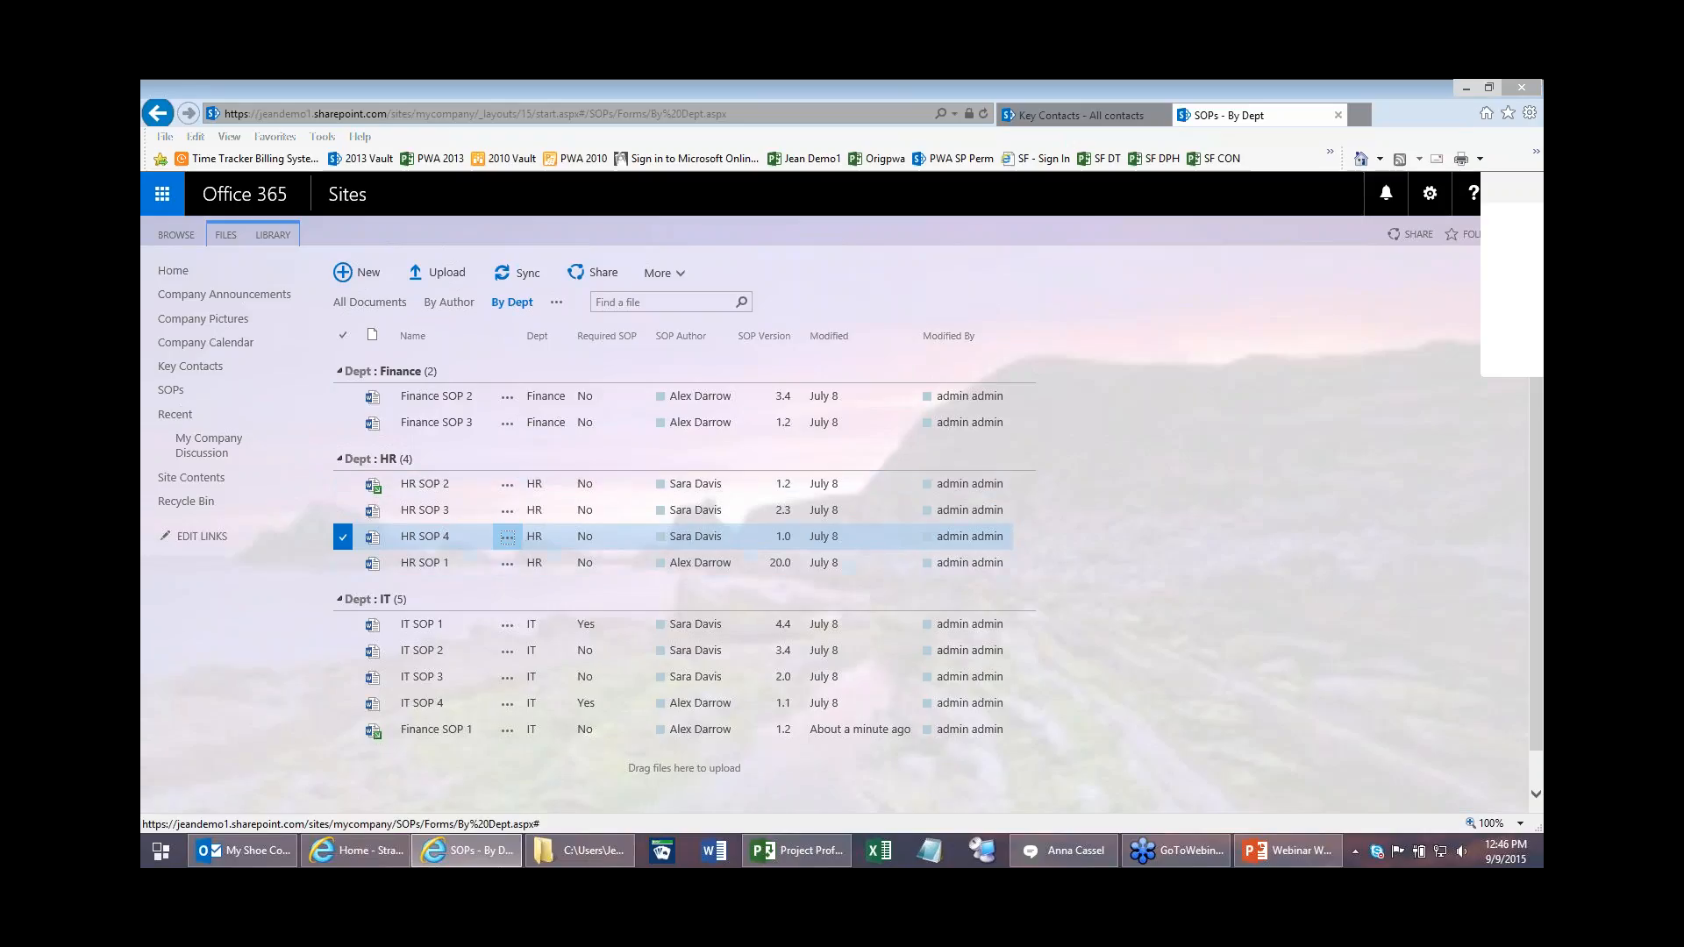
key(Return)
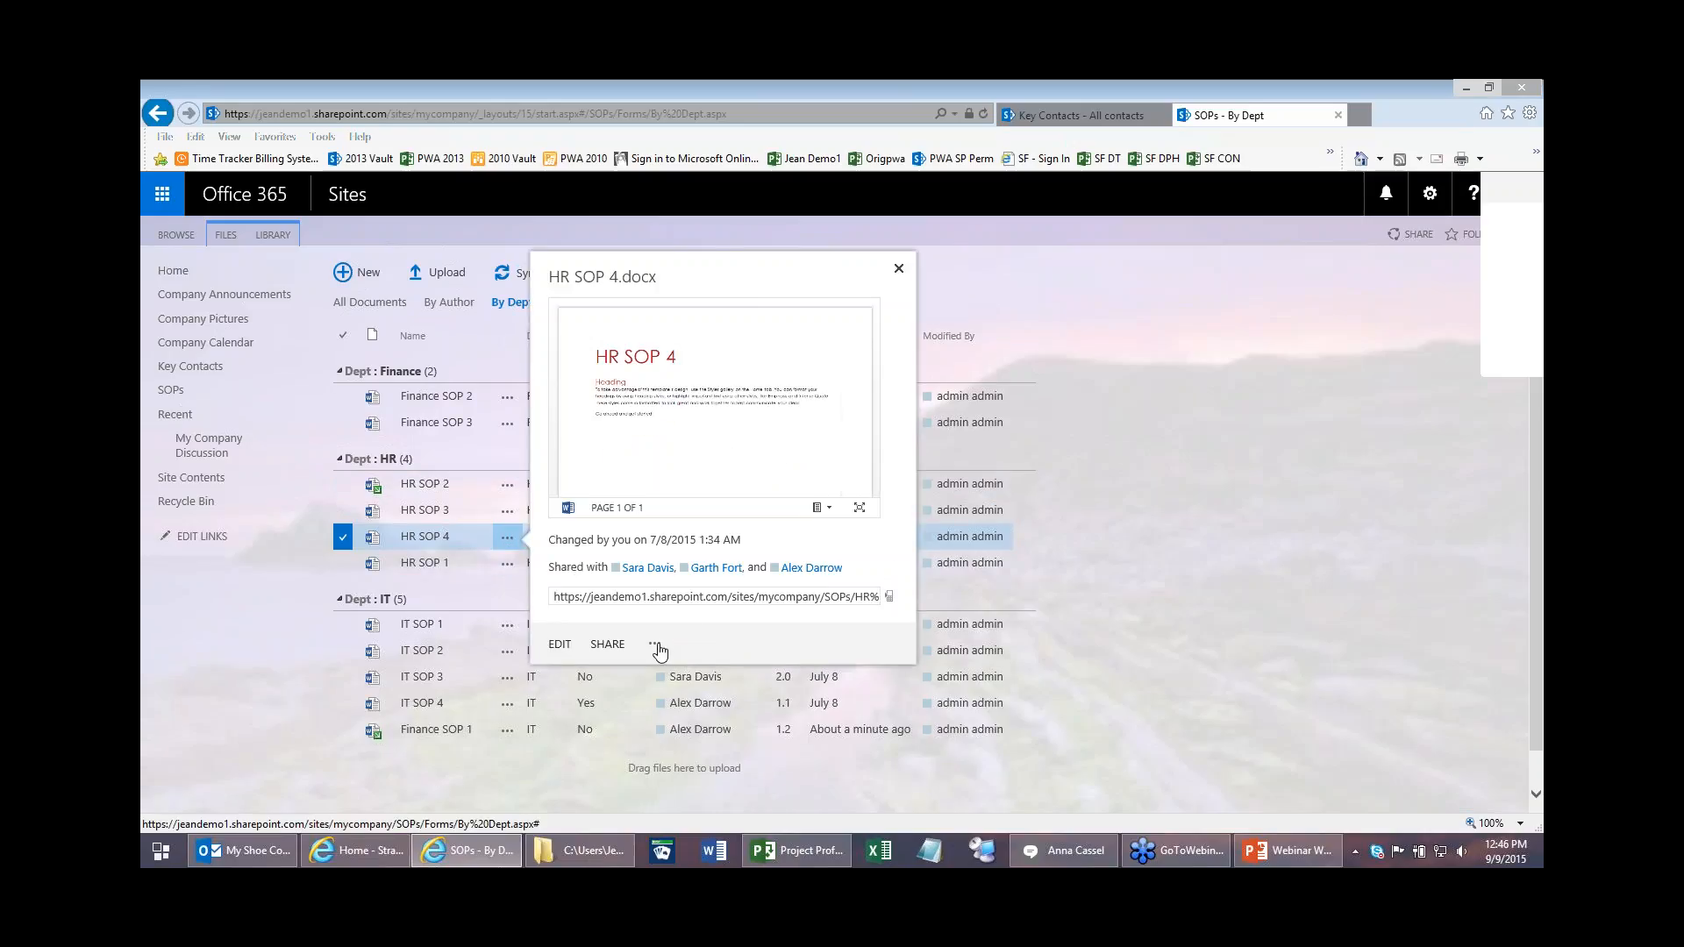
click(655, 645)
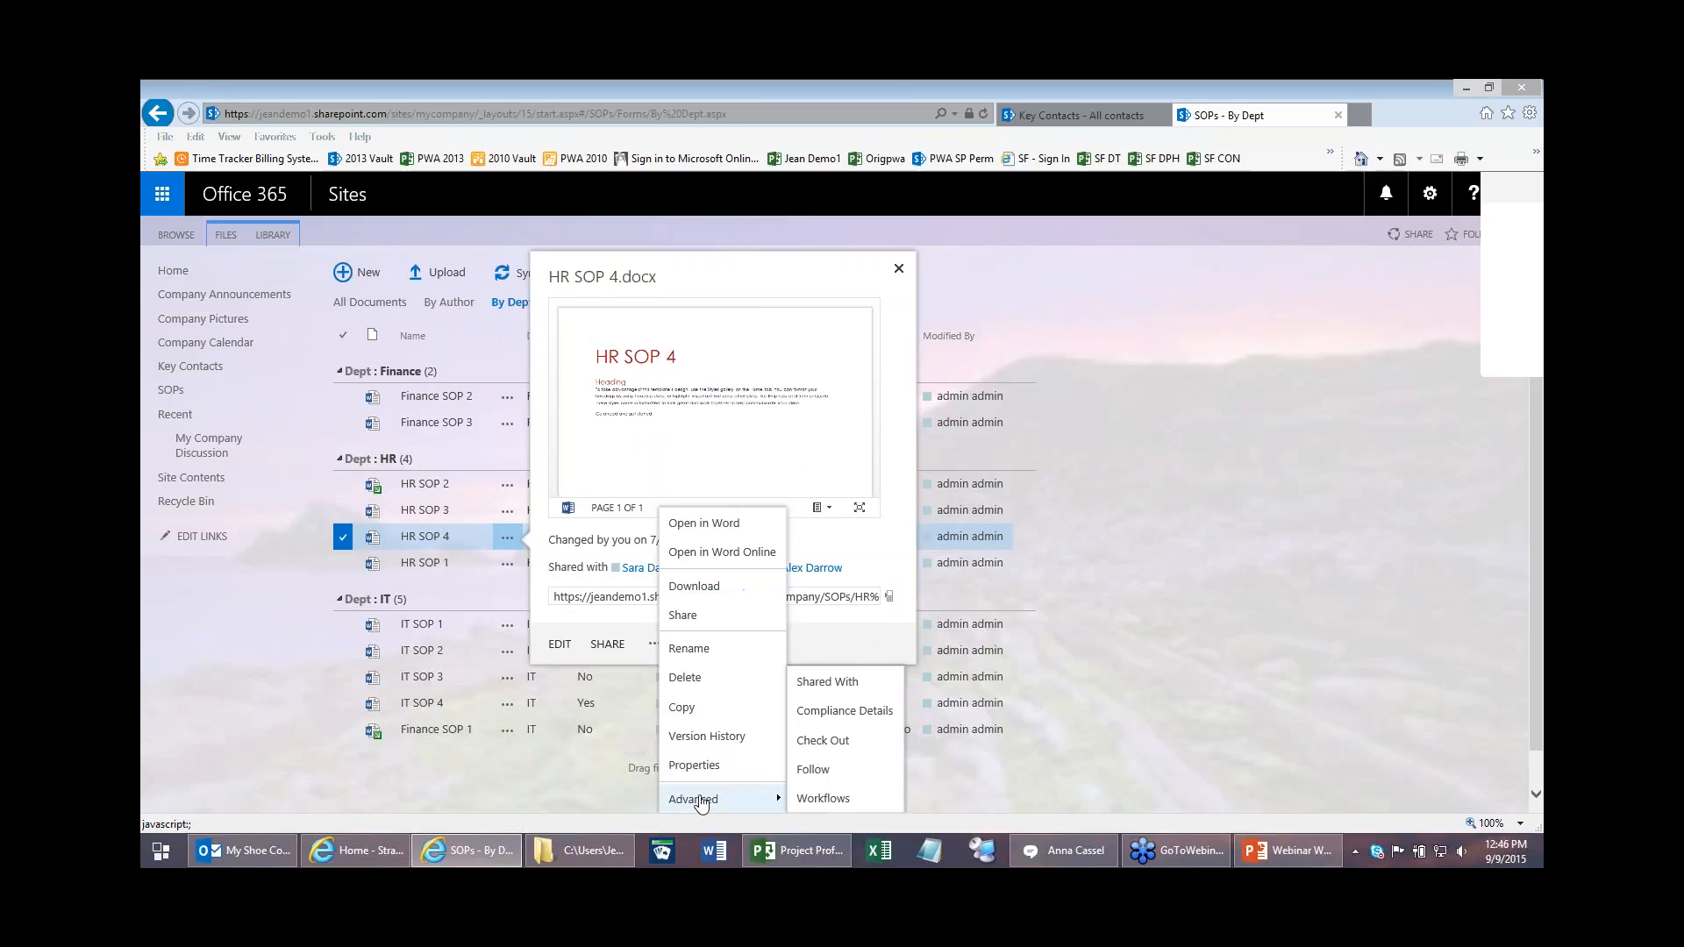
click(1143, 698)
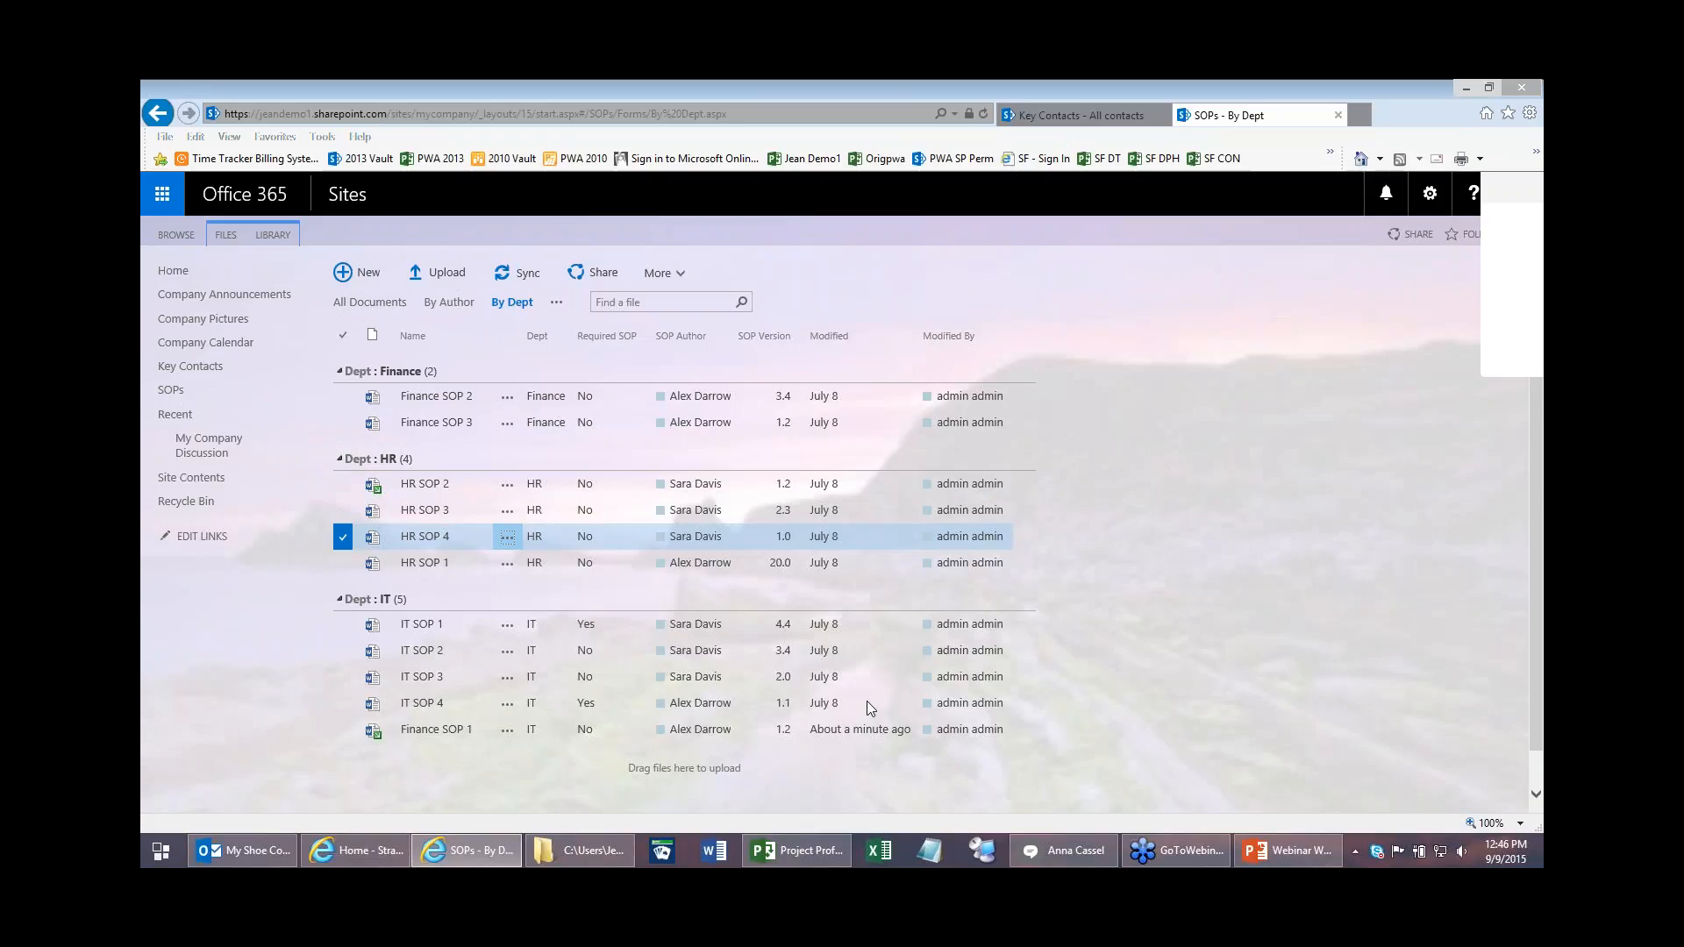
Step: Go to the Key Contacts list's settings and open the Contact Type column for editing
click(193, 453)
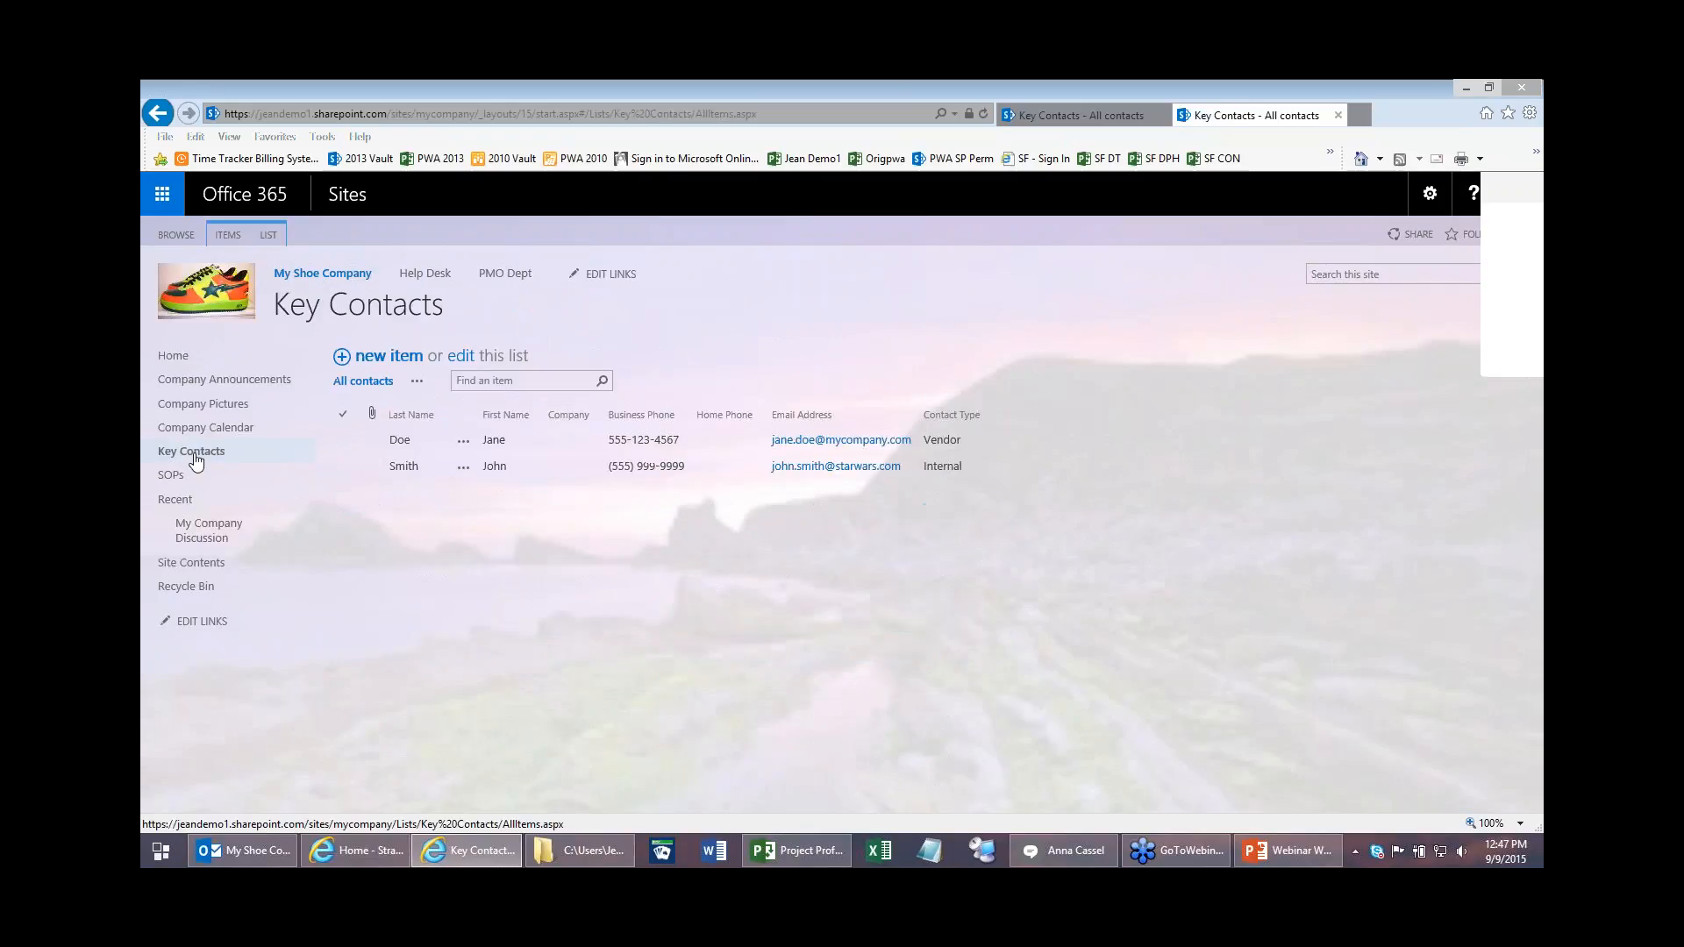
click(271, 235)
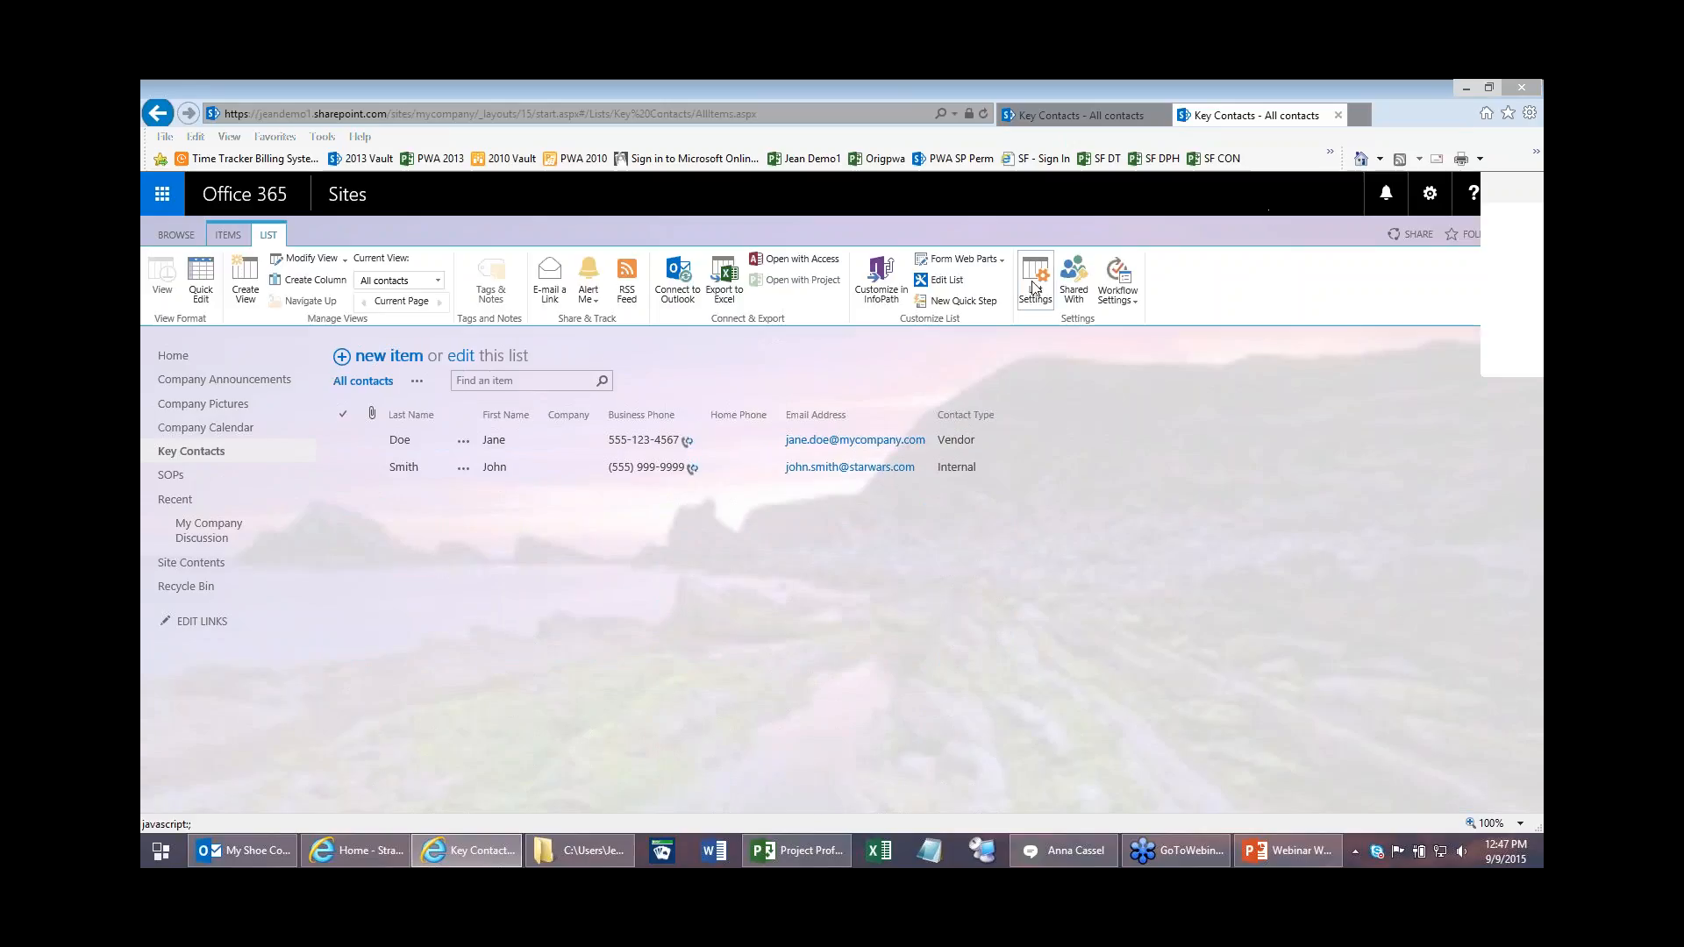
click(1035, 285)
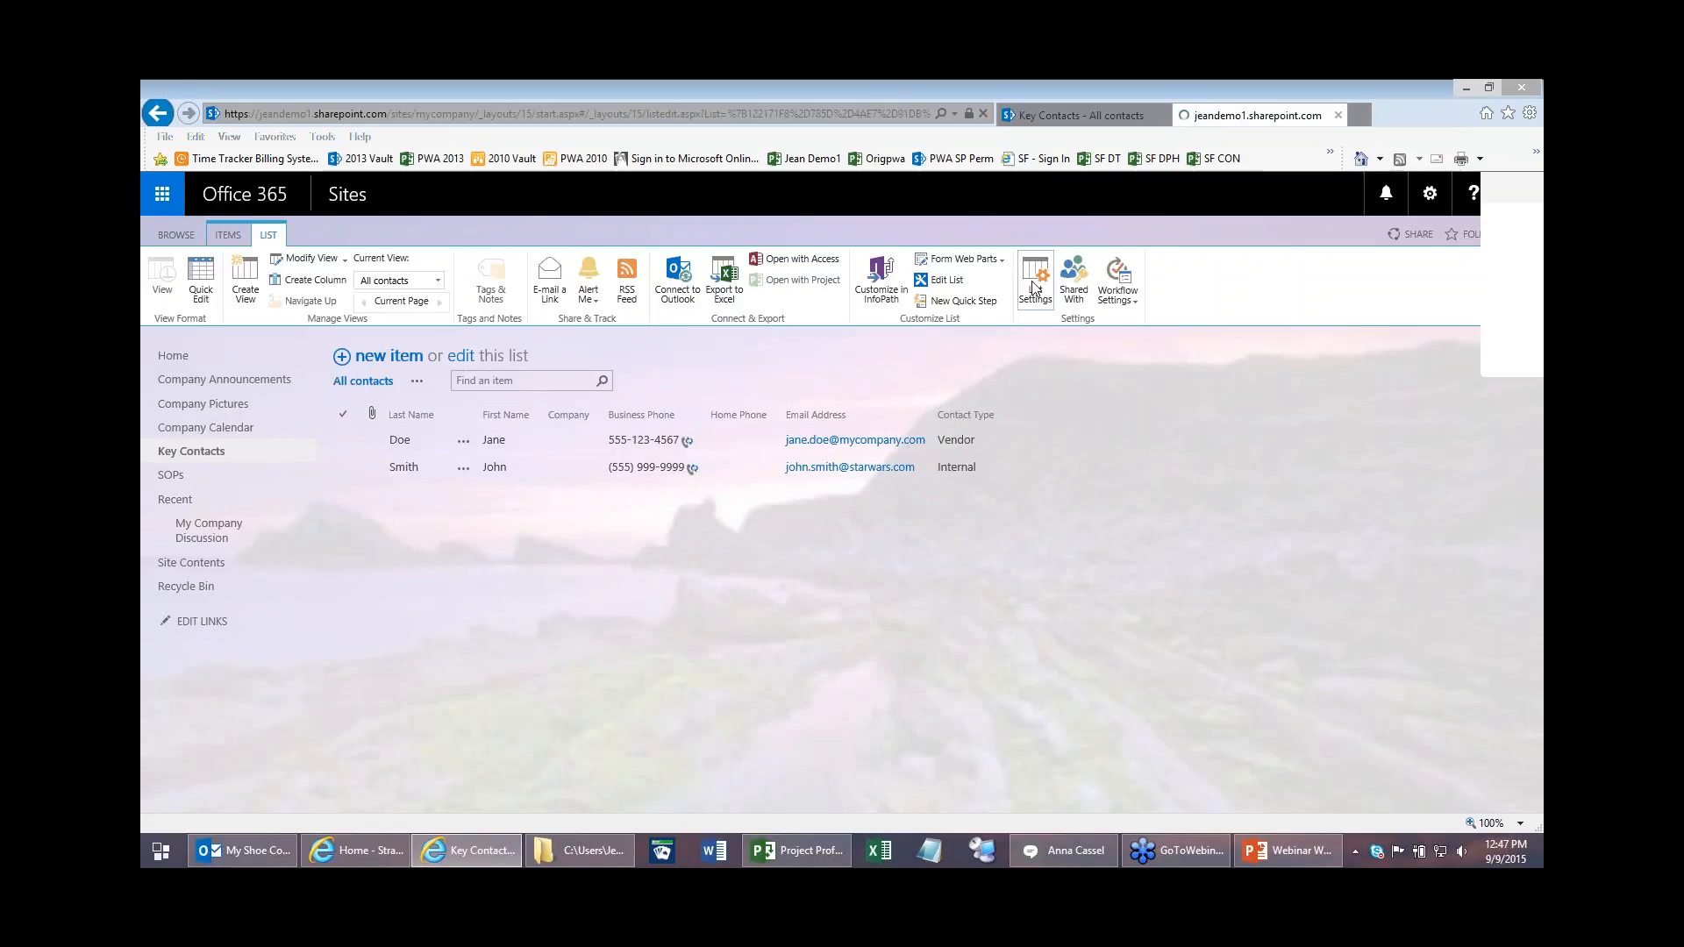
scroll(952, 589, down, 2)
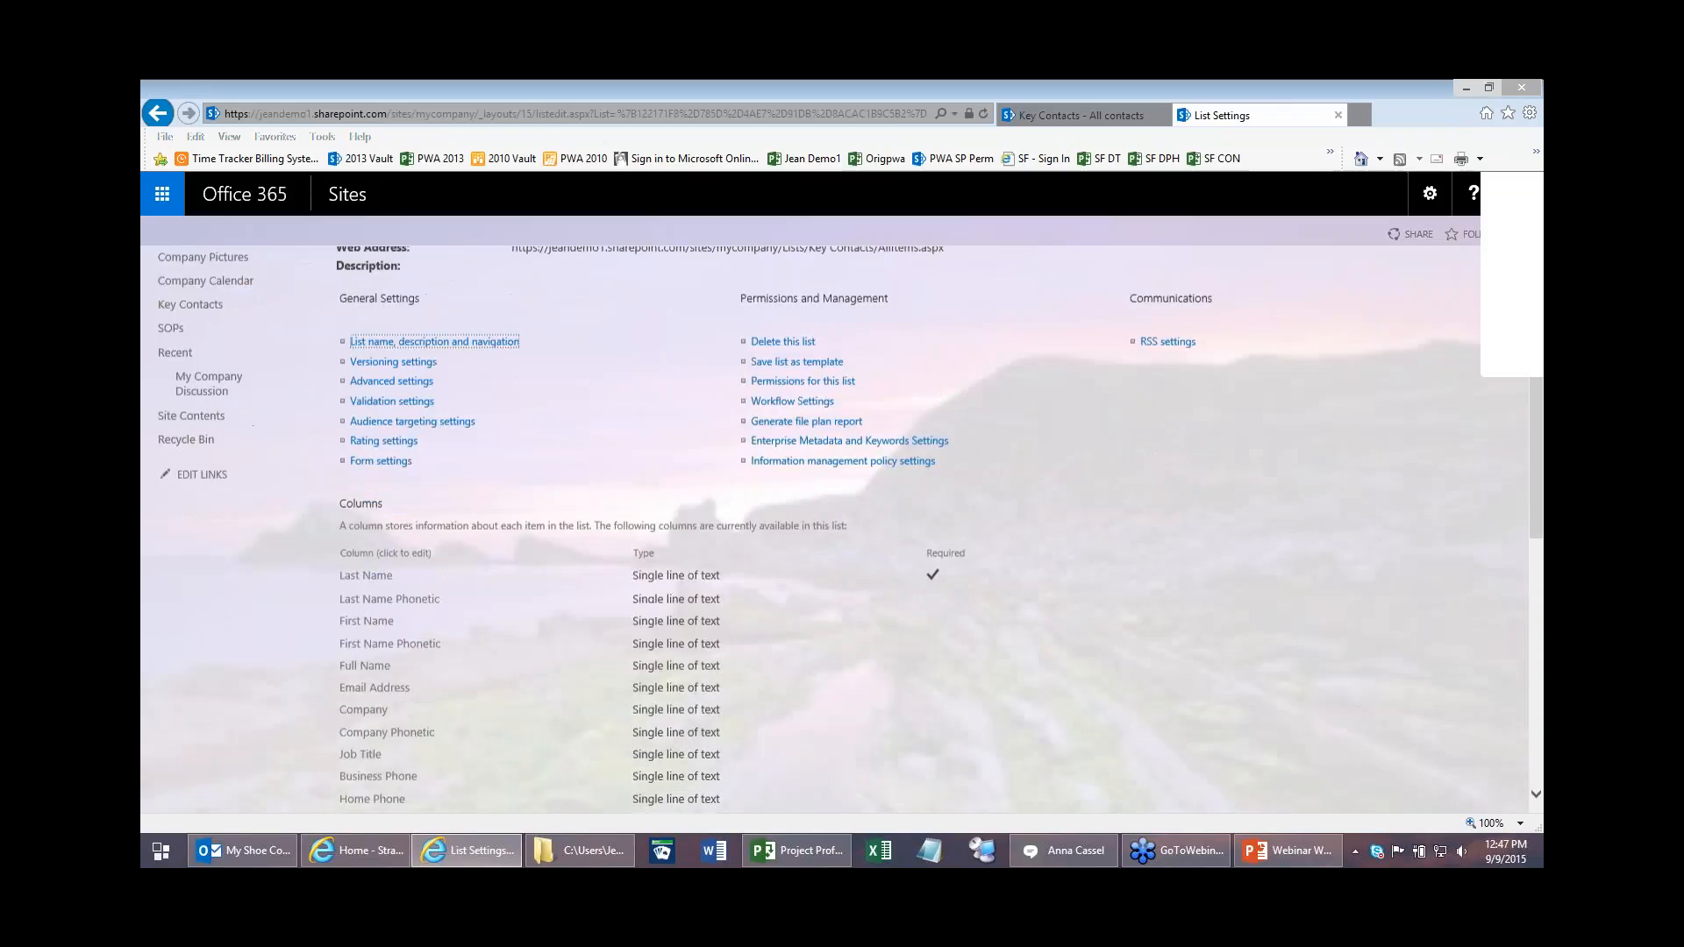
scroll(486, 561, down, 1)
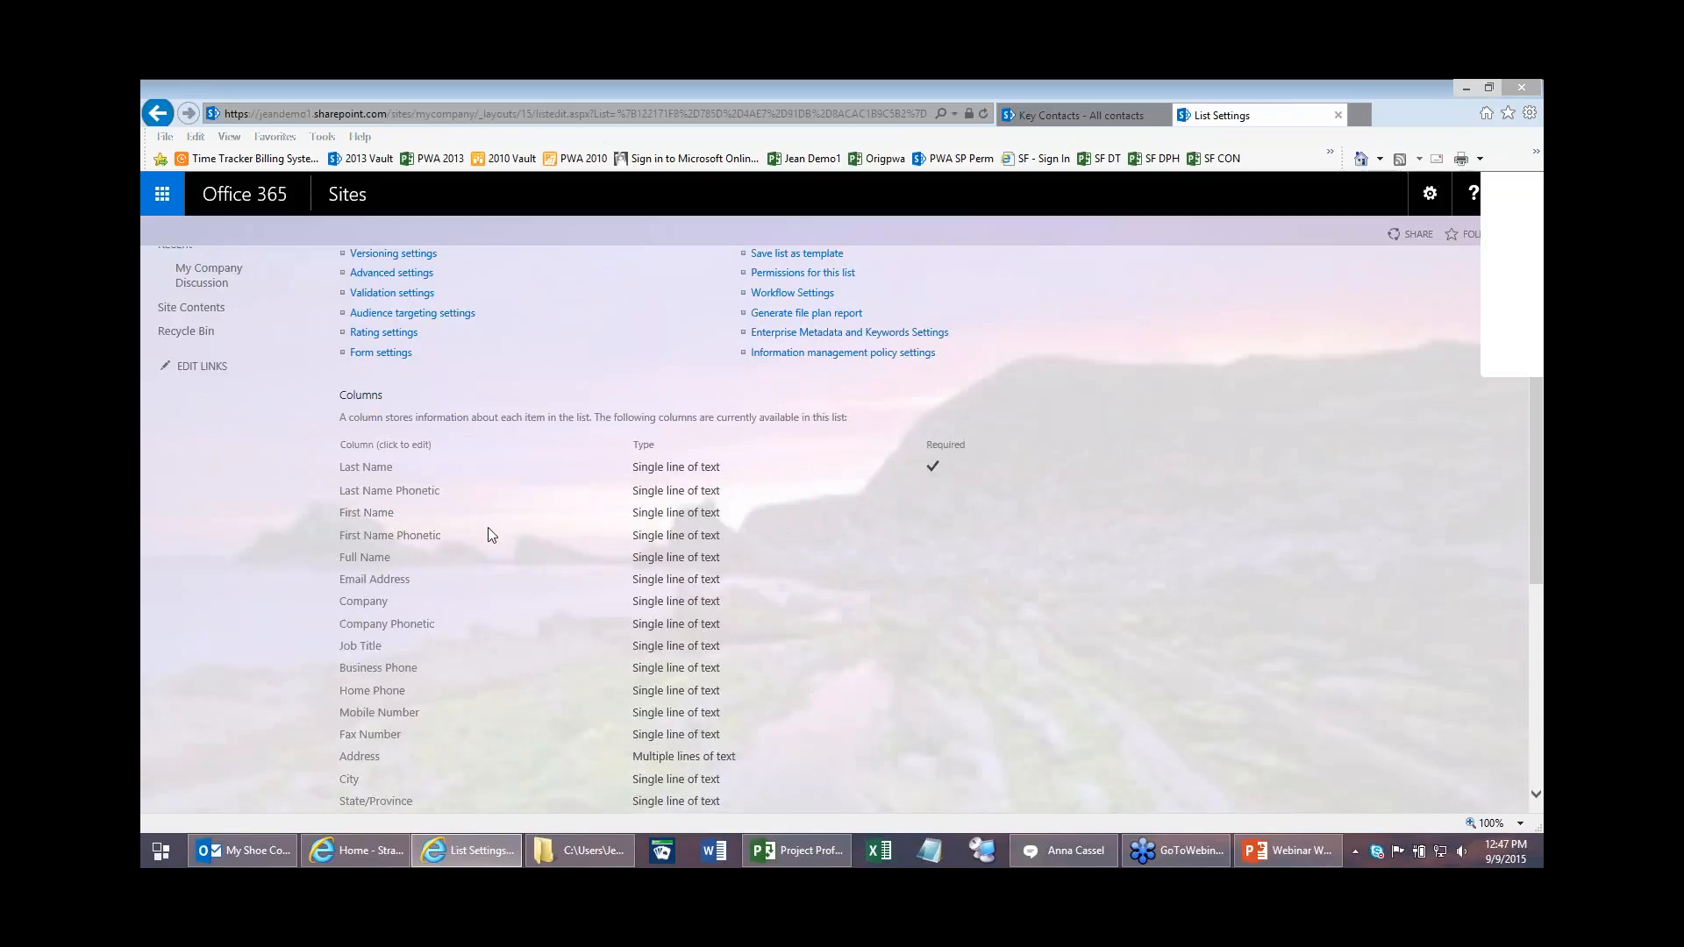
scroll(502, 537, down, 3)
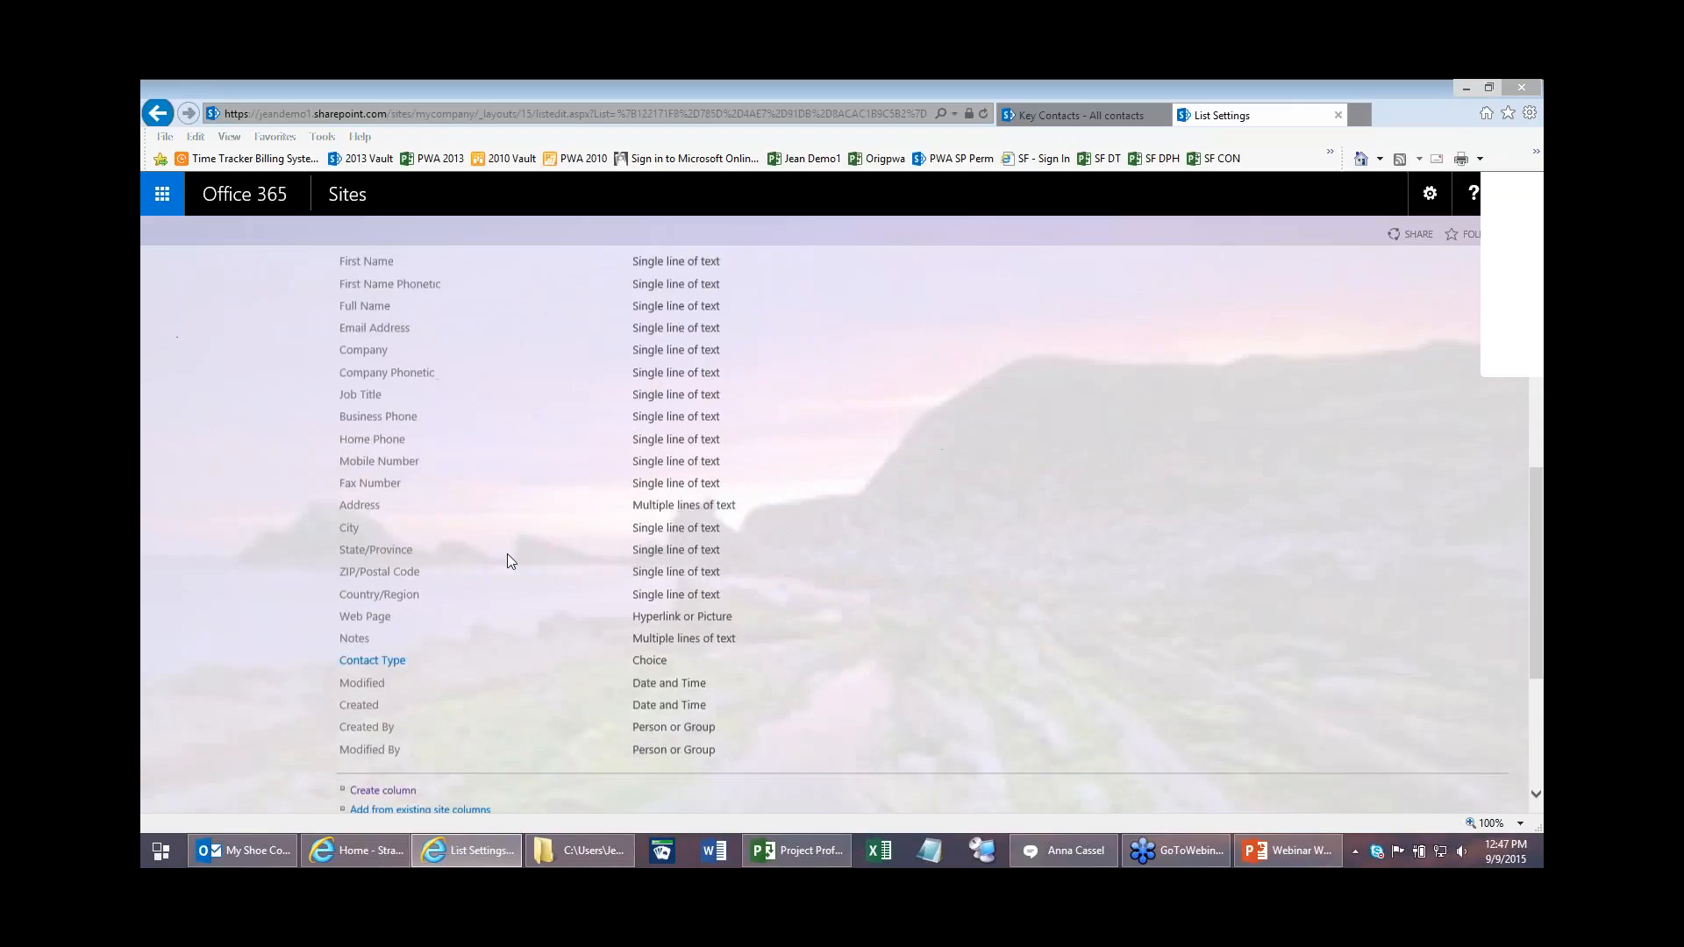
click(372, 658)
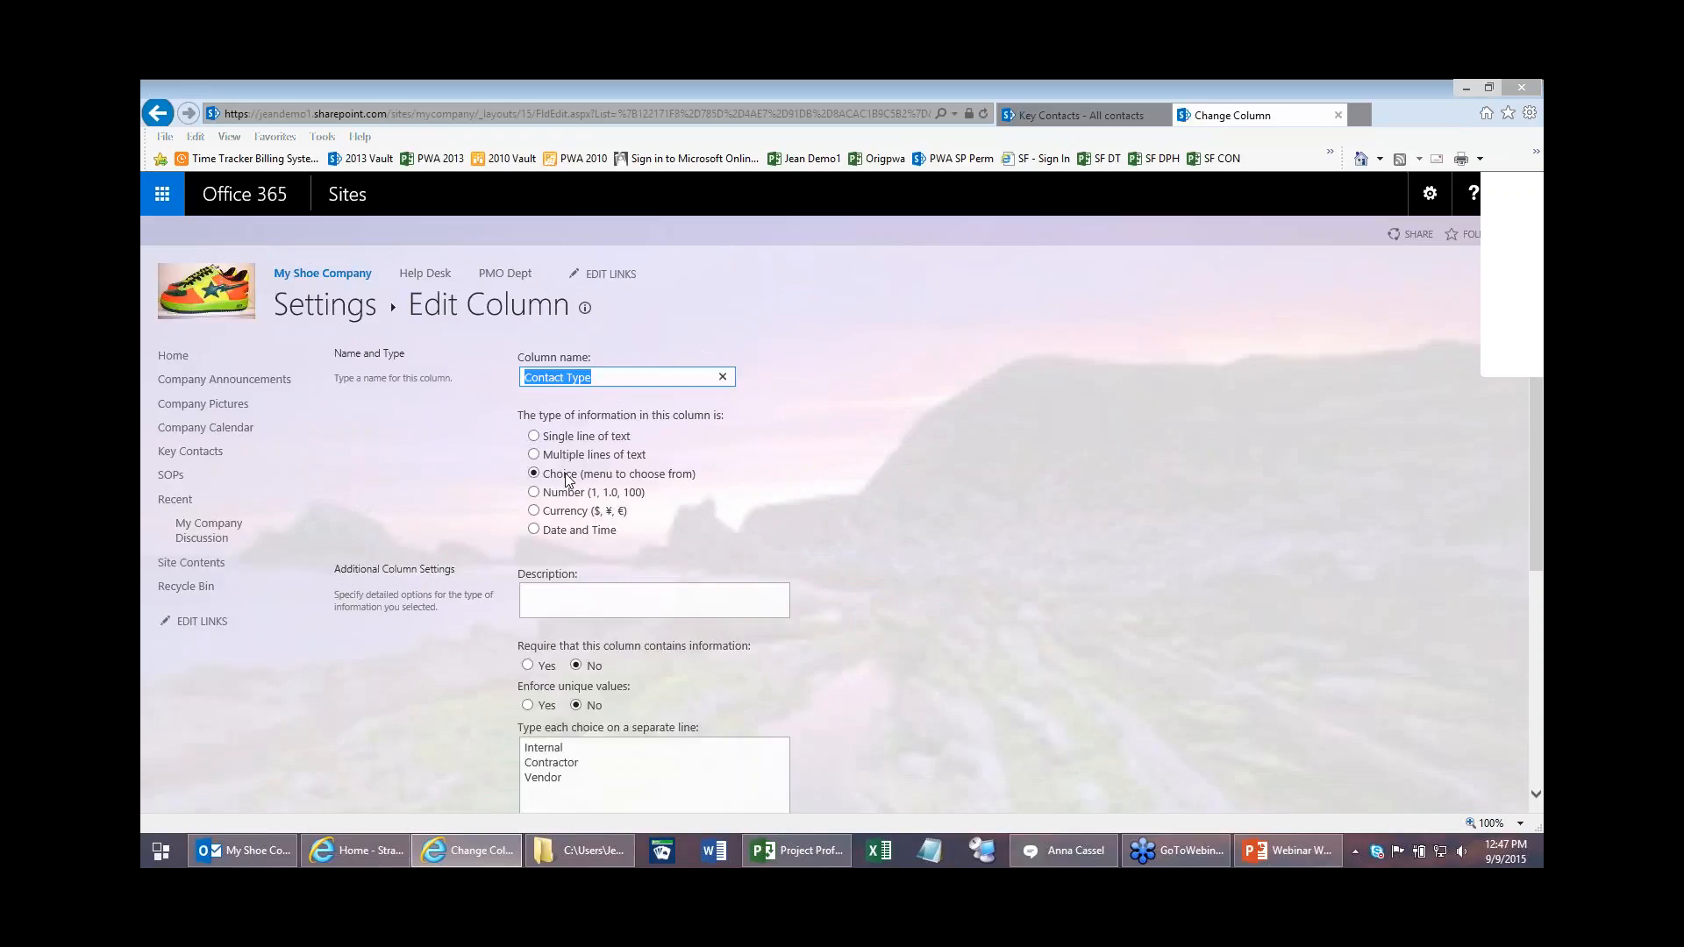
Step: Review the Contact Type column's choices and display options, leave without changes, and return to the Key Contacts list
scroll(837, 519, down, 3)
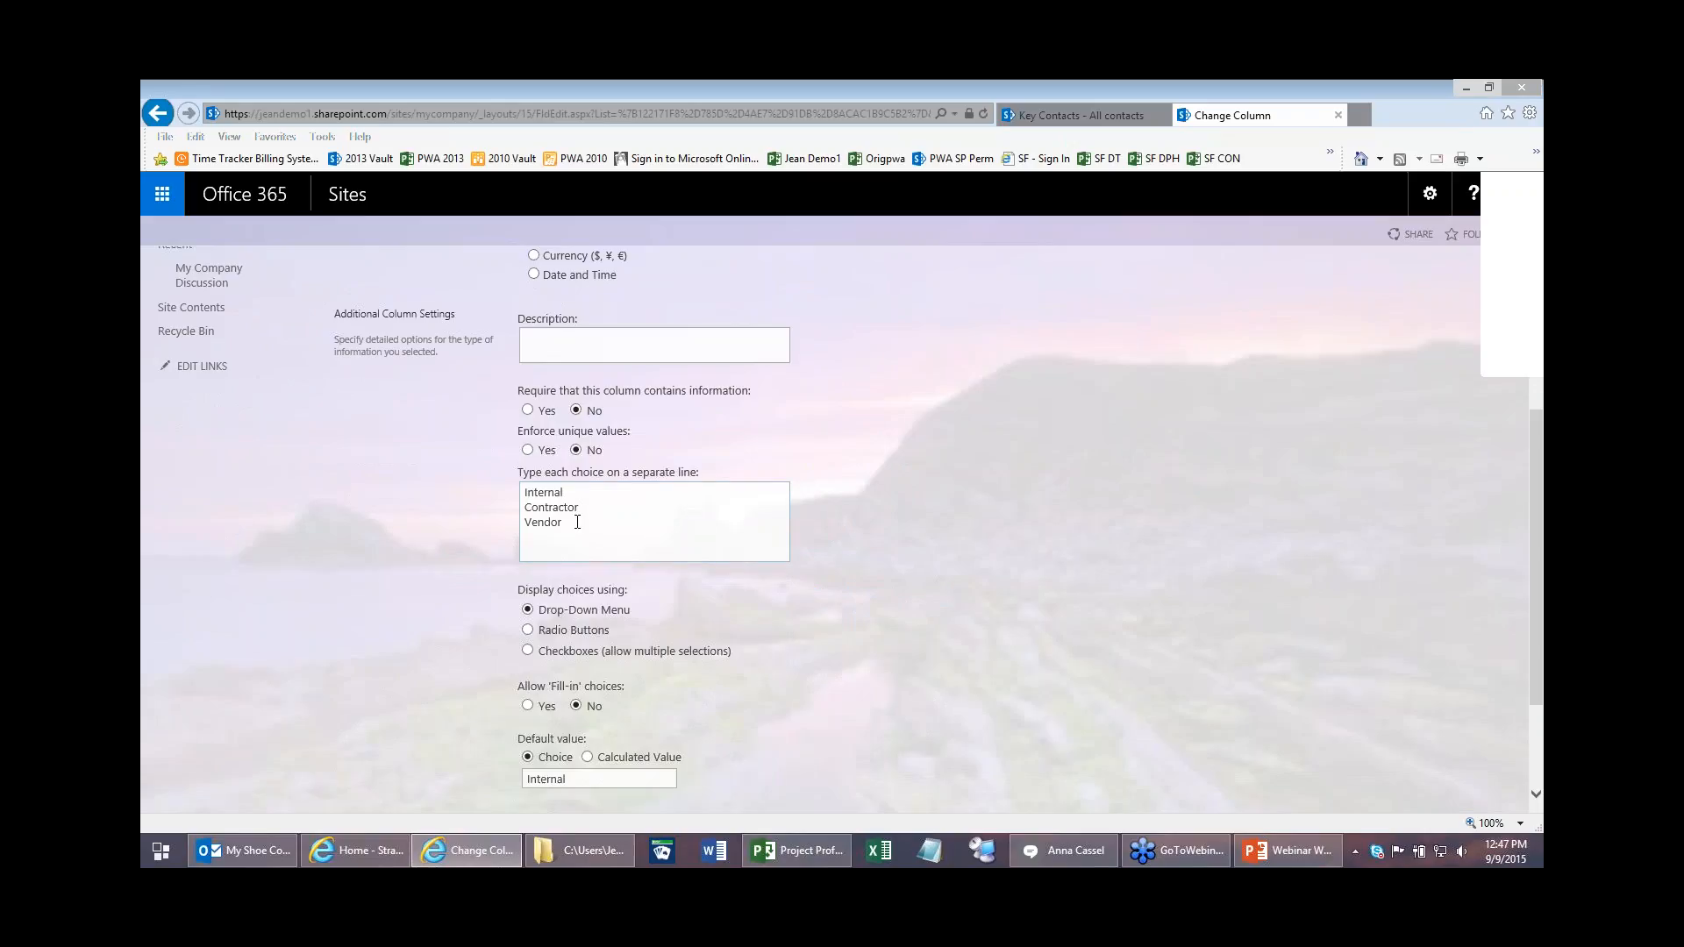
drag(566, 524, 494, 466)
click(932, 554)
scroll(781, 642, down, 2)
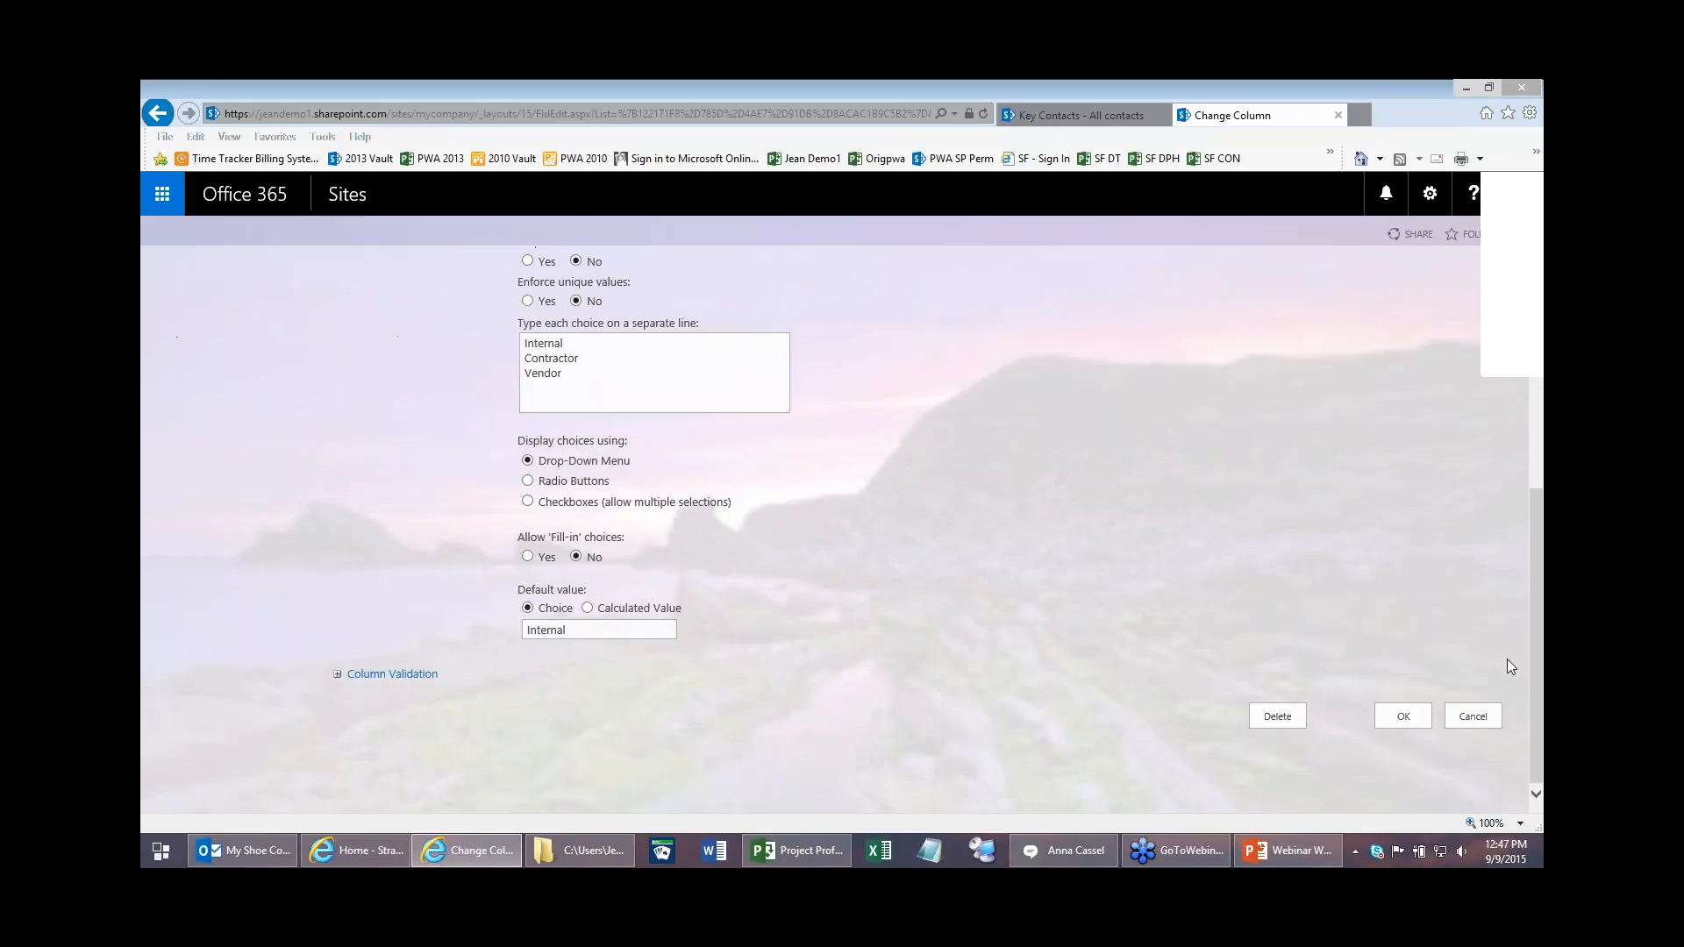
click(1494, 717)
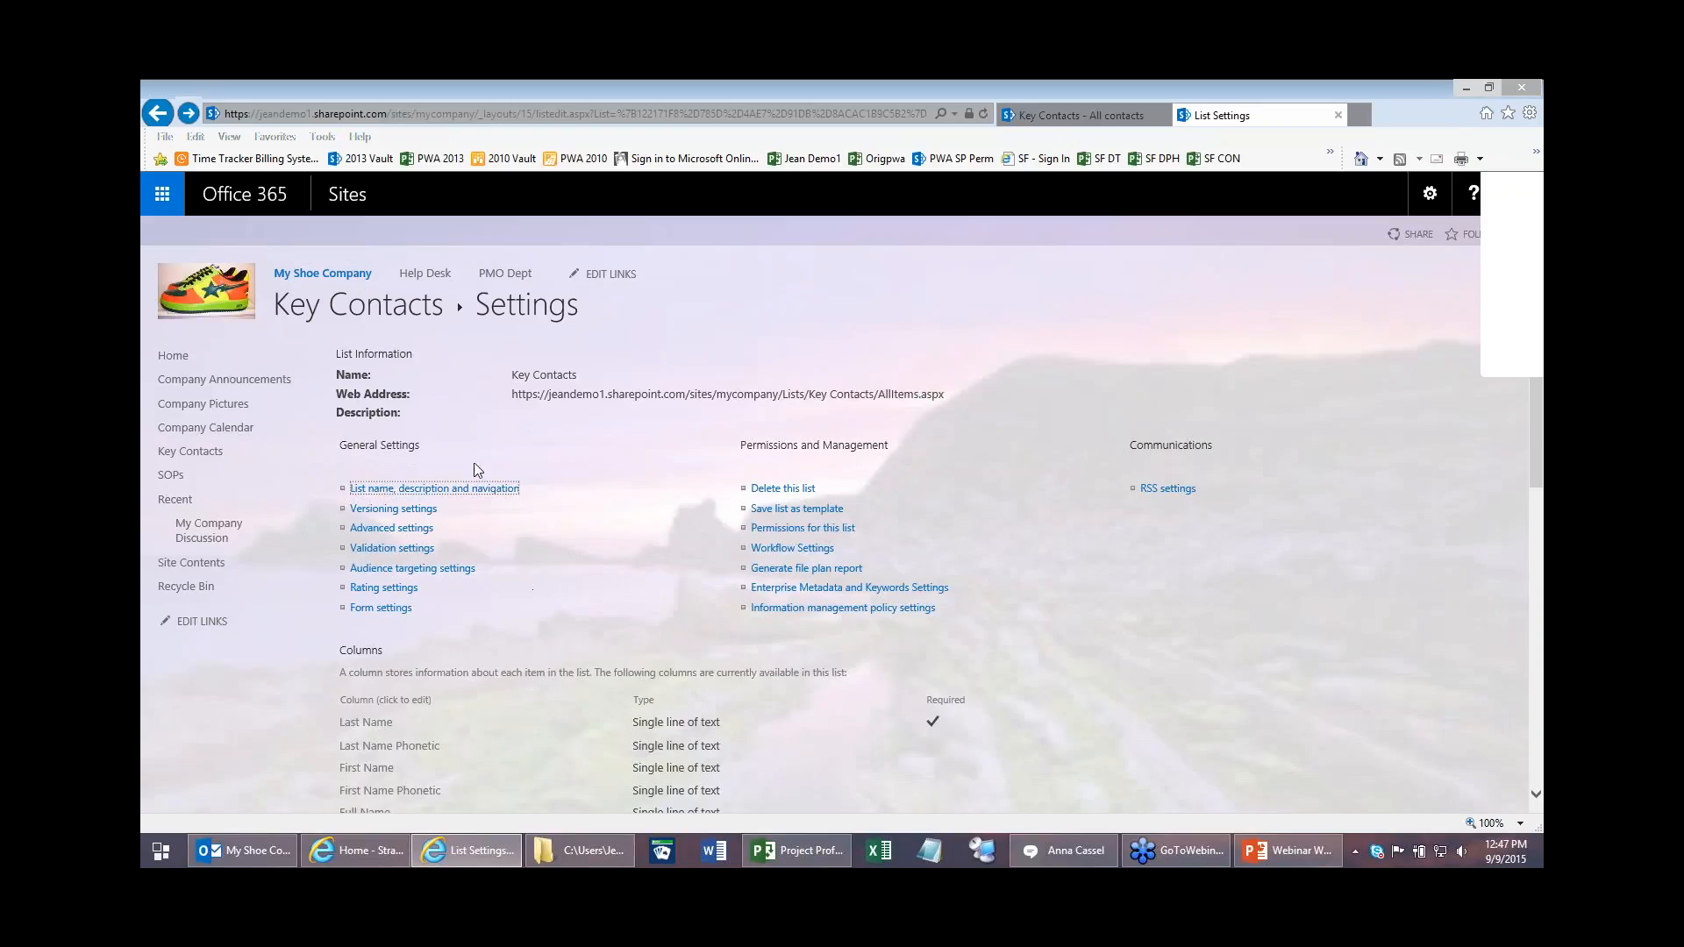
click(402, 307)
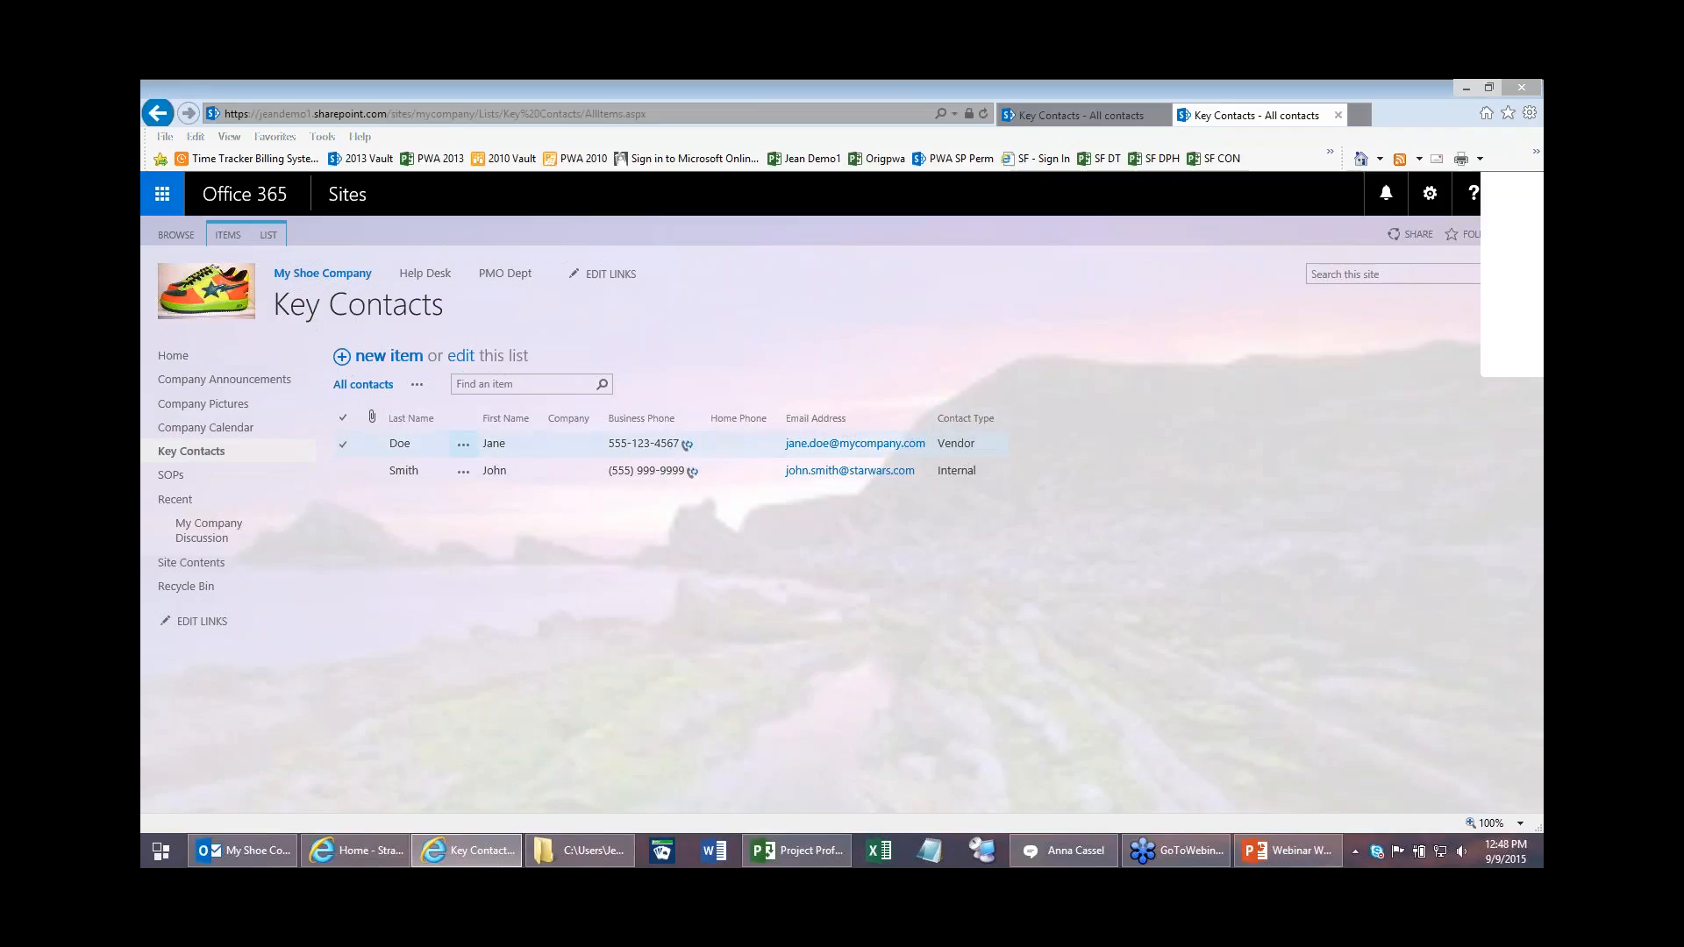
click(1007, 472)
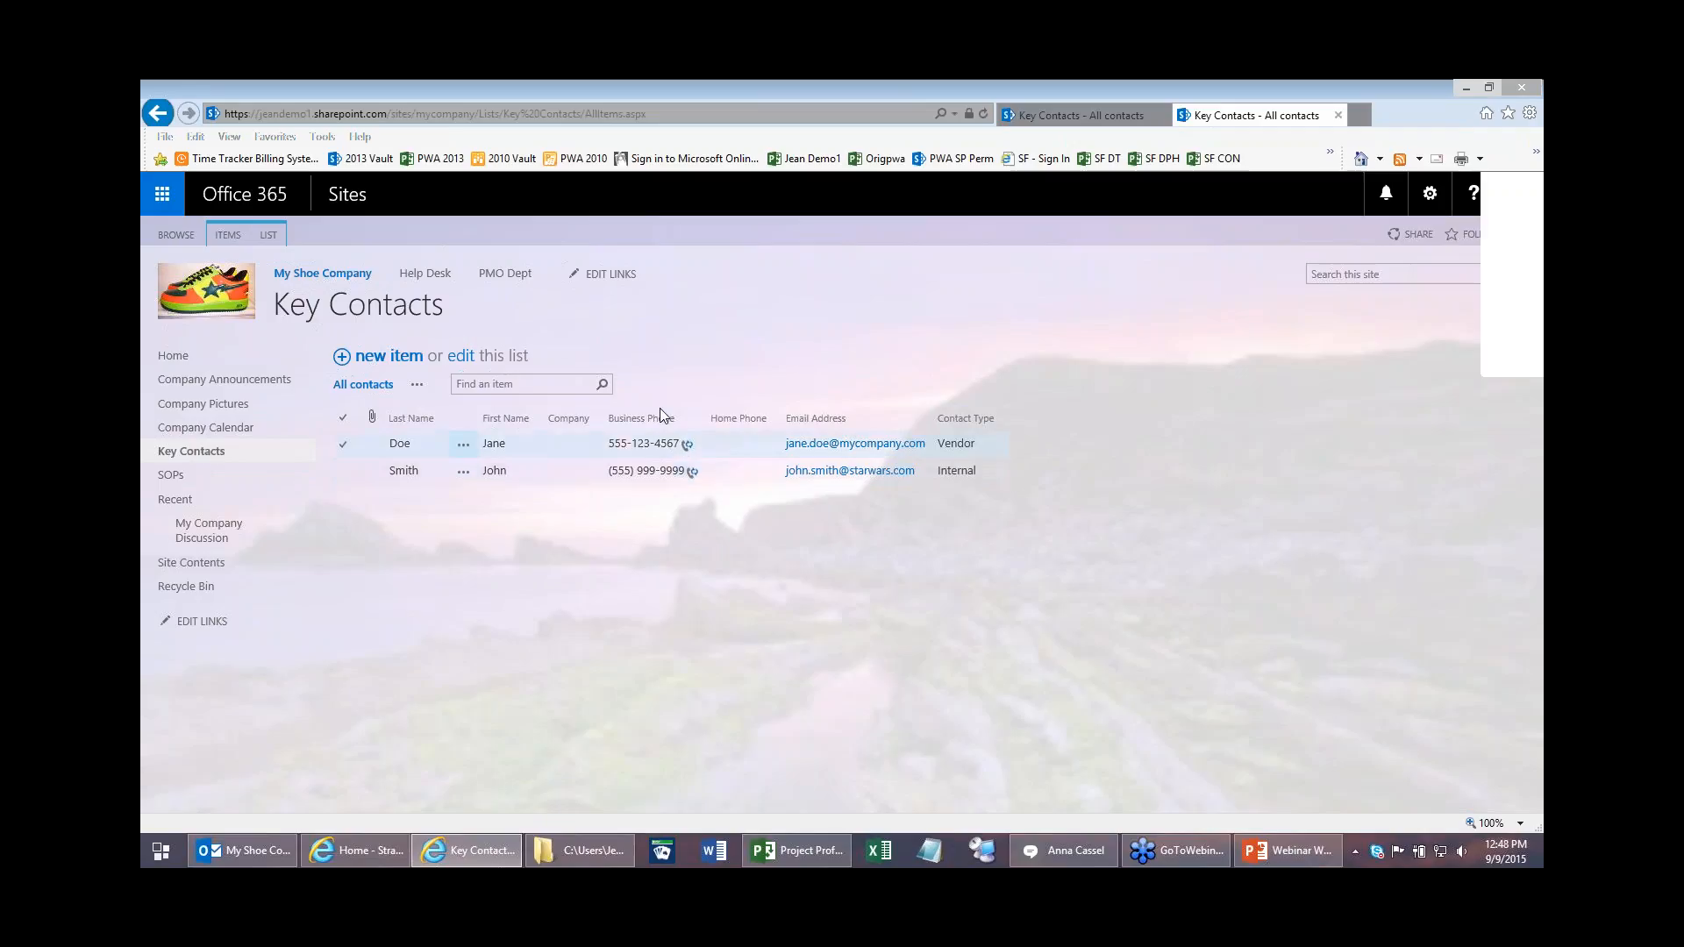
Step: Start a new site column for My Shoe Company, named My Contact Type, with the Choice information type
click(1433, 197)
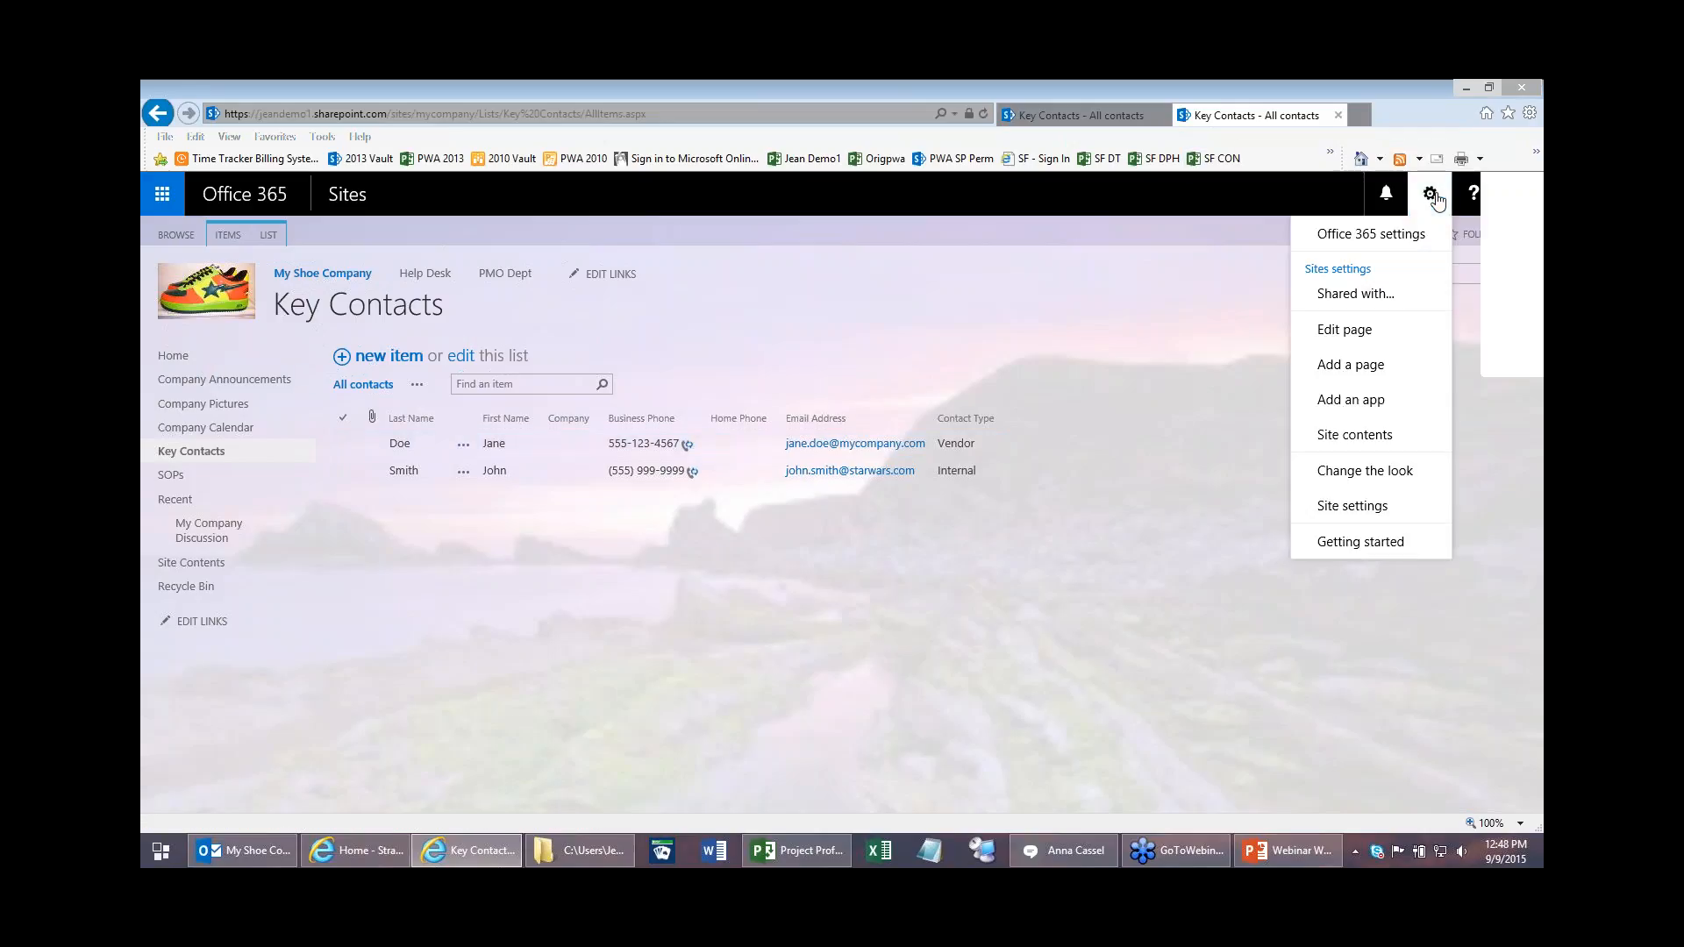
click(1374, 509)
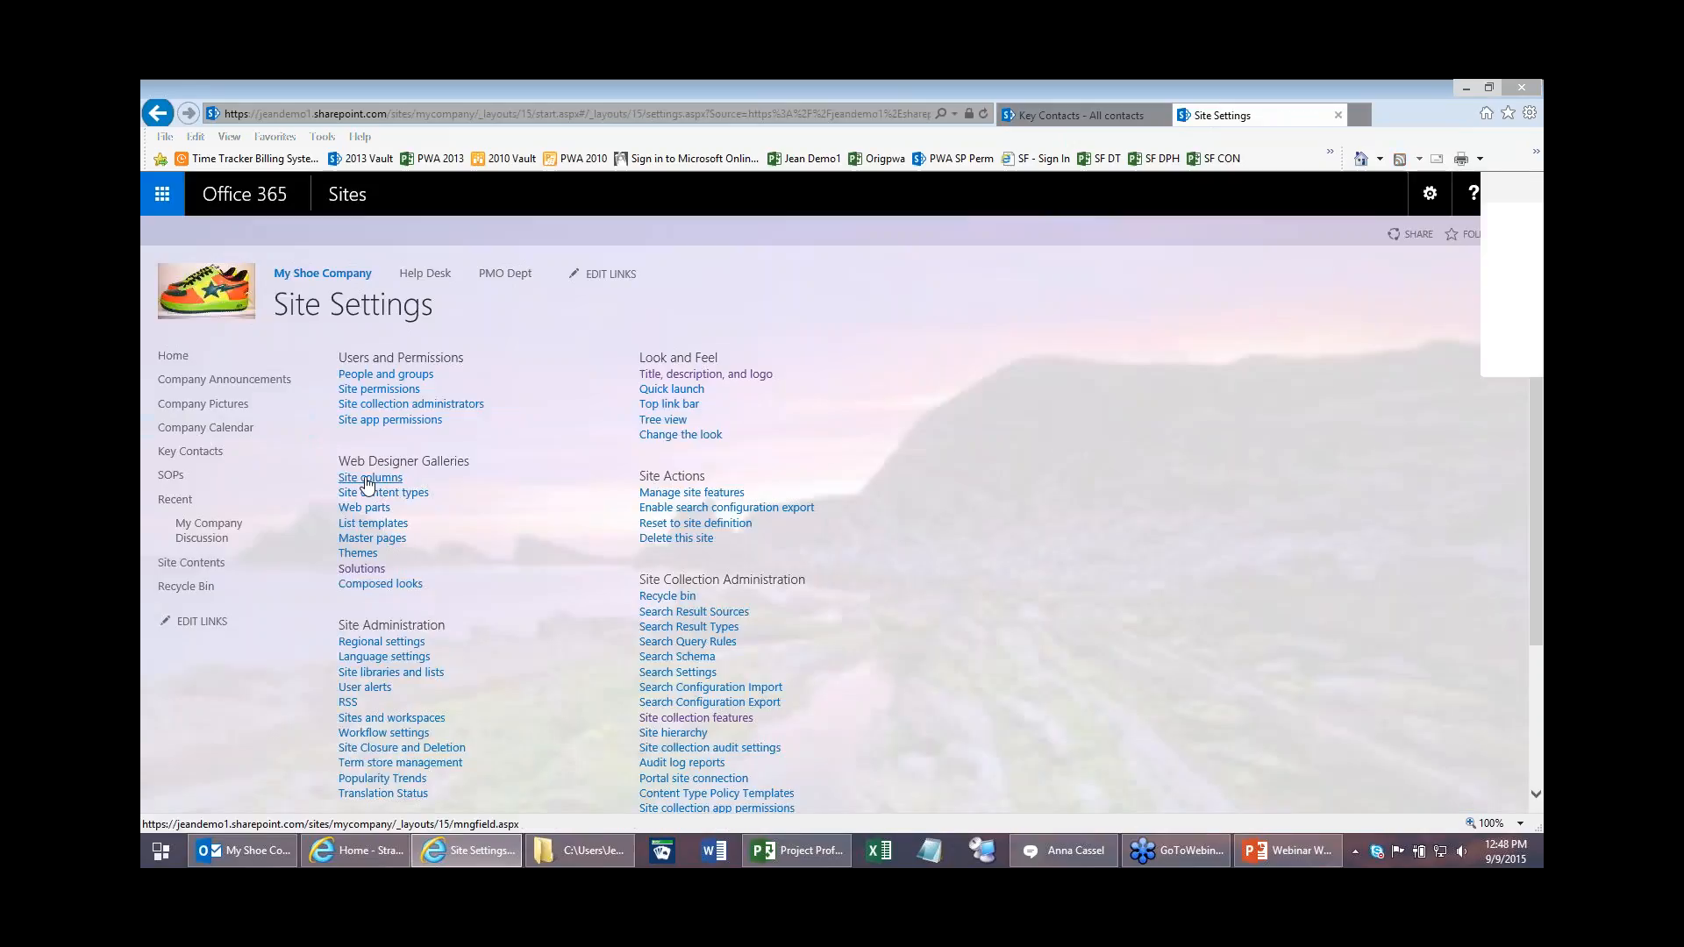
click(366, 479)
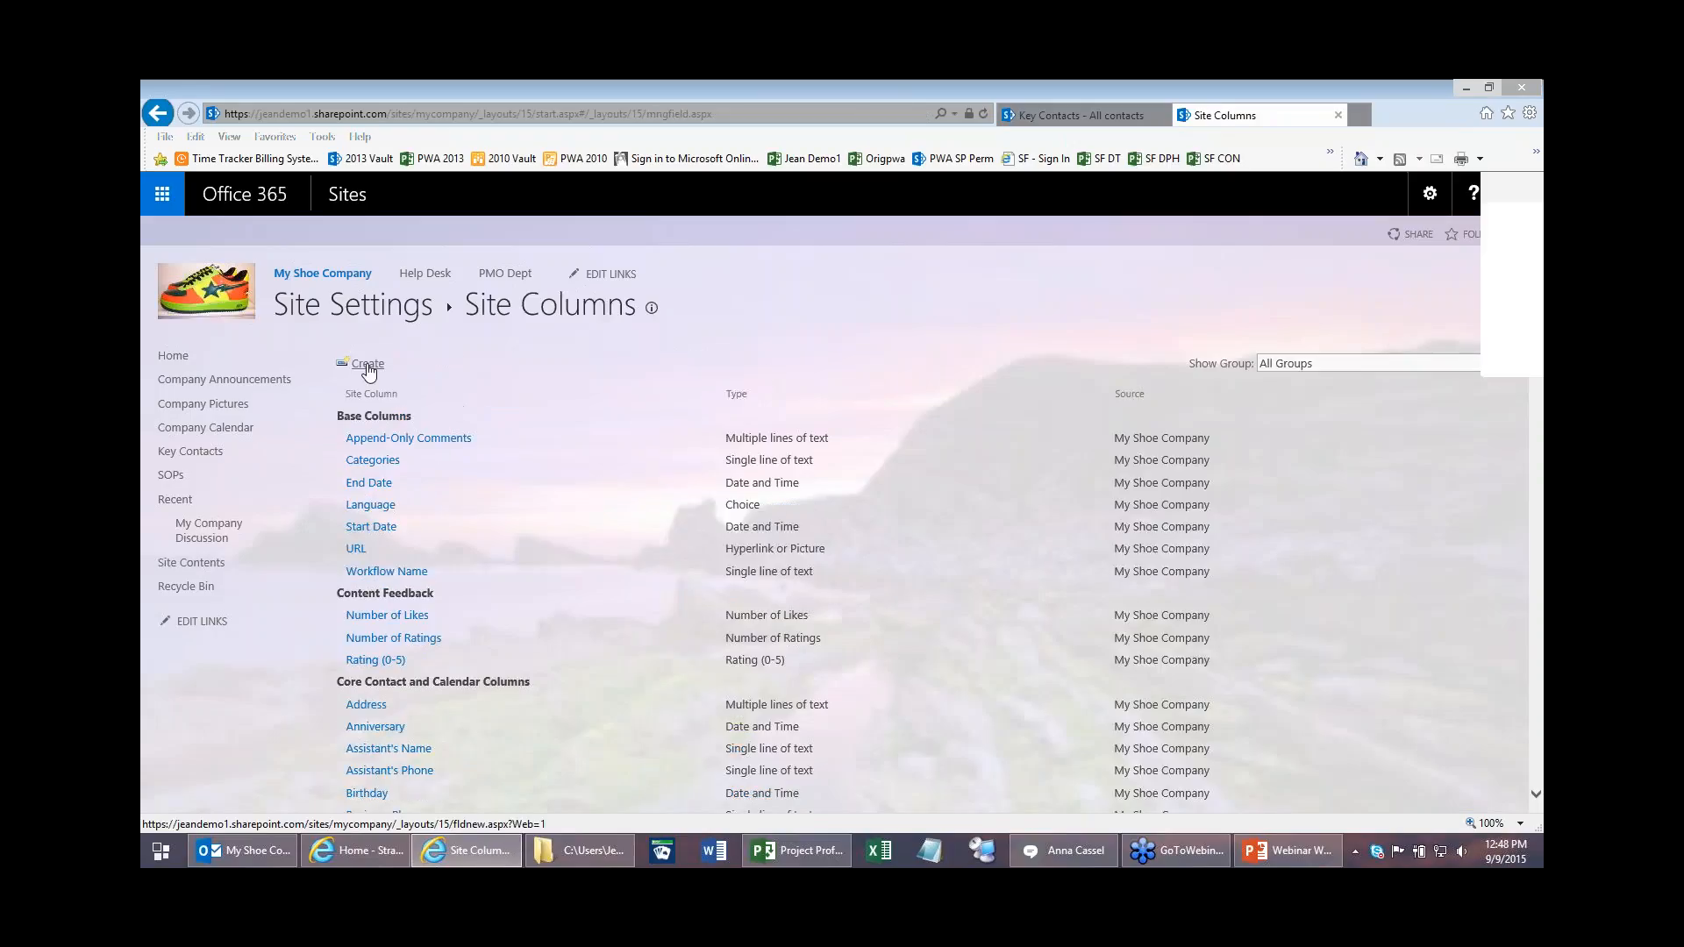
click(367, 365)
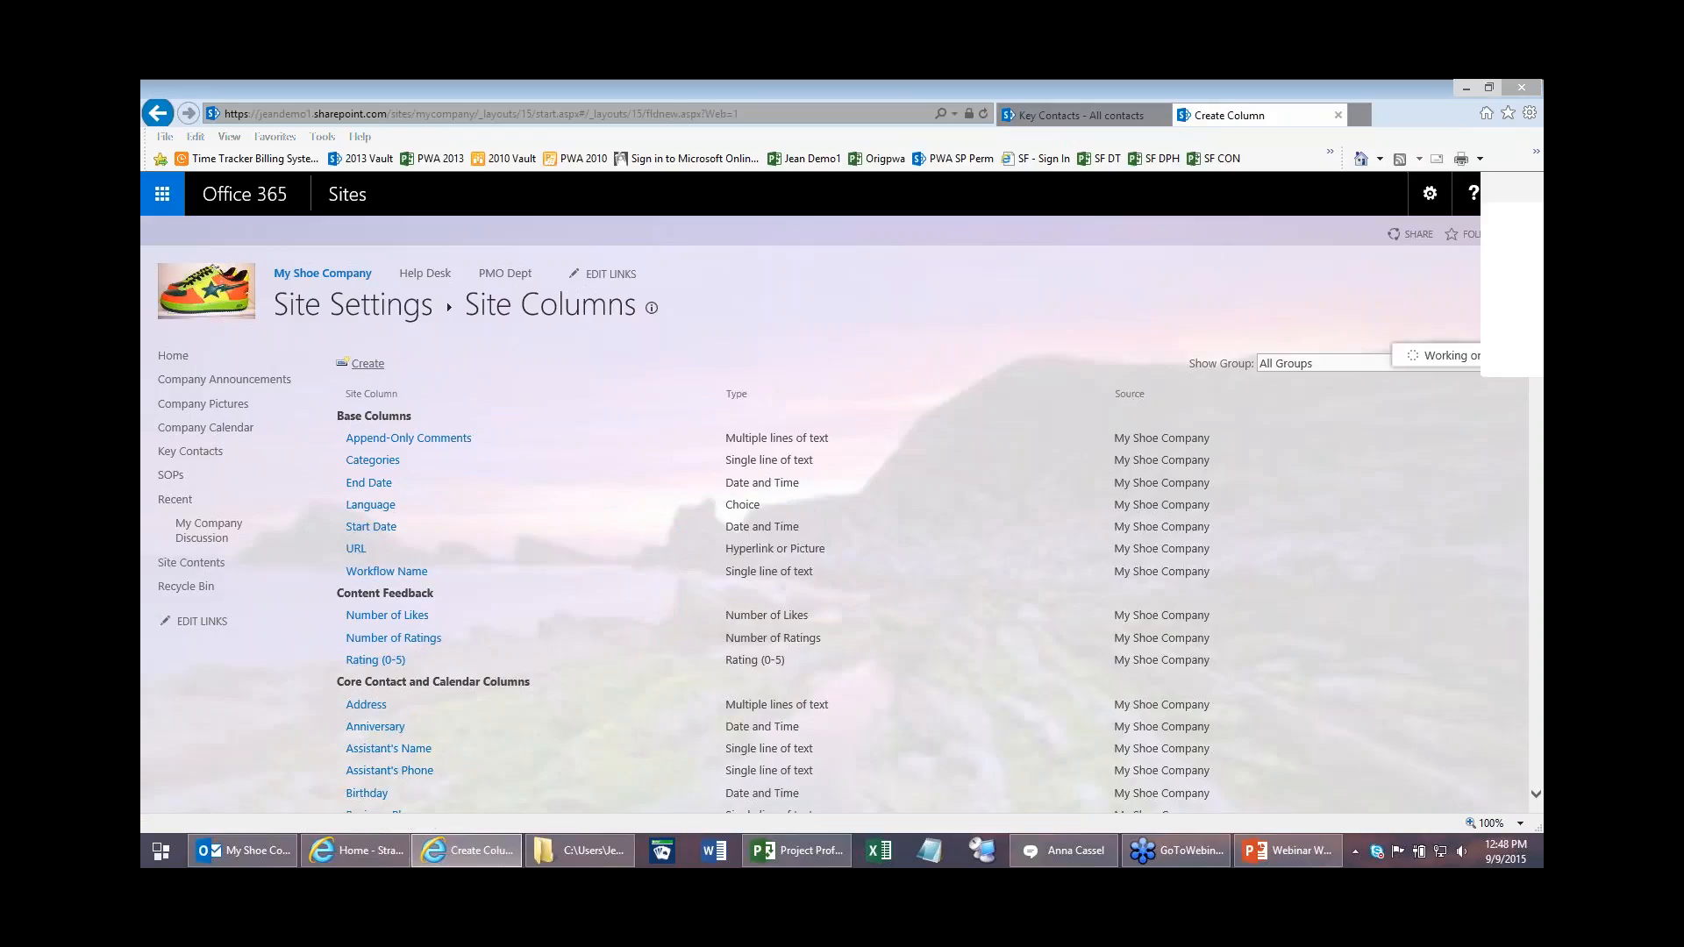
text(C)
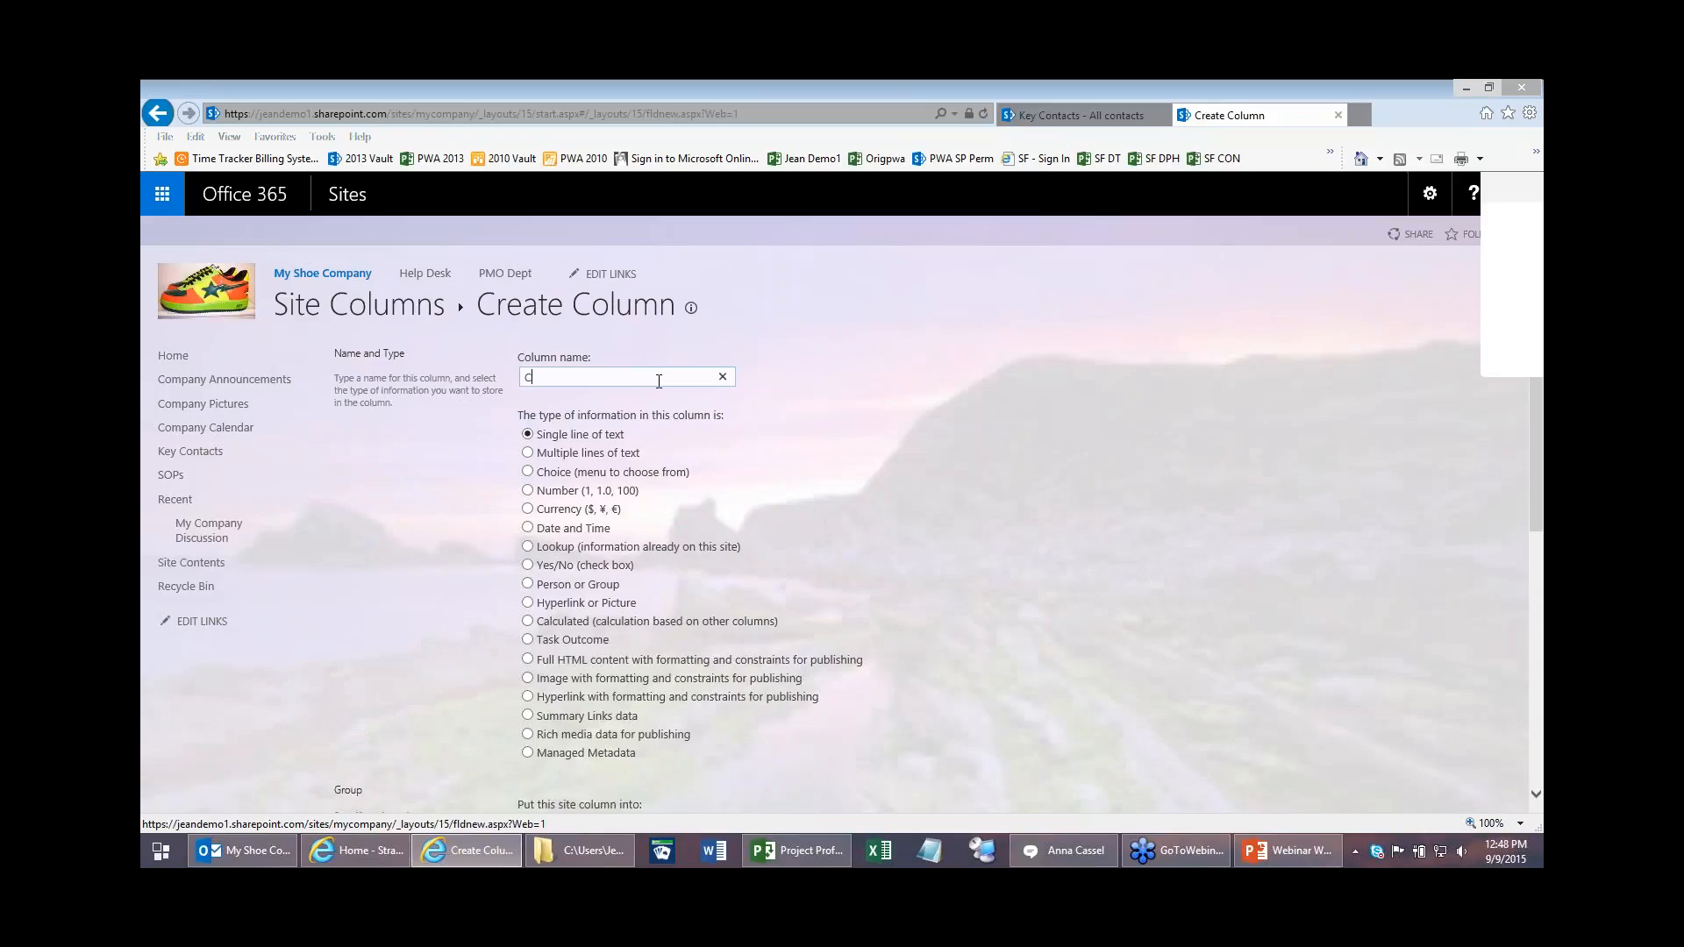
key(BackSpace)
text(My Contact Type)
click(527, 472)
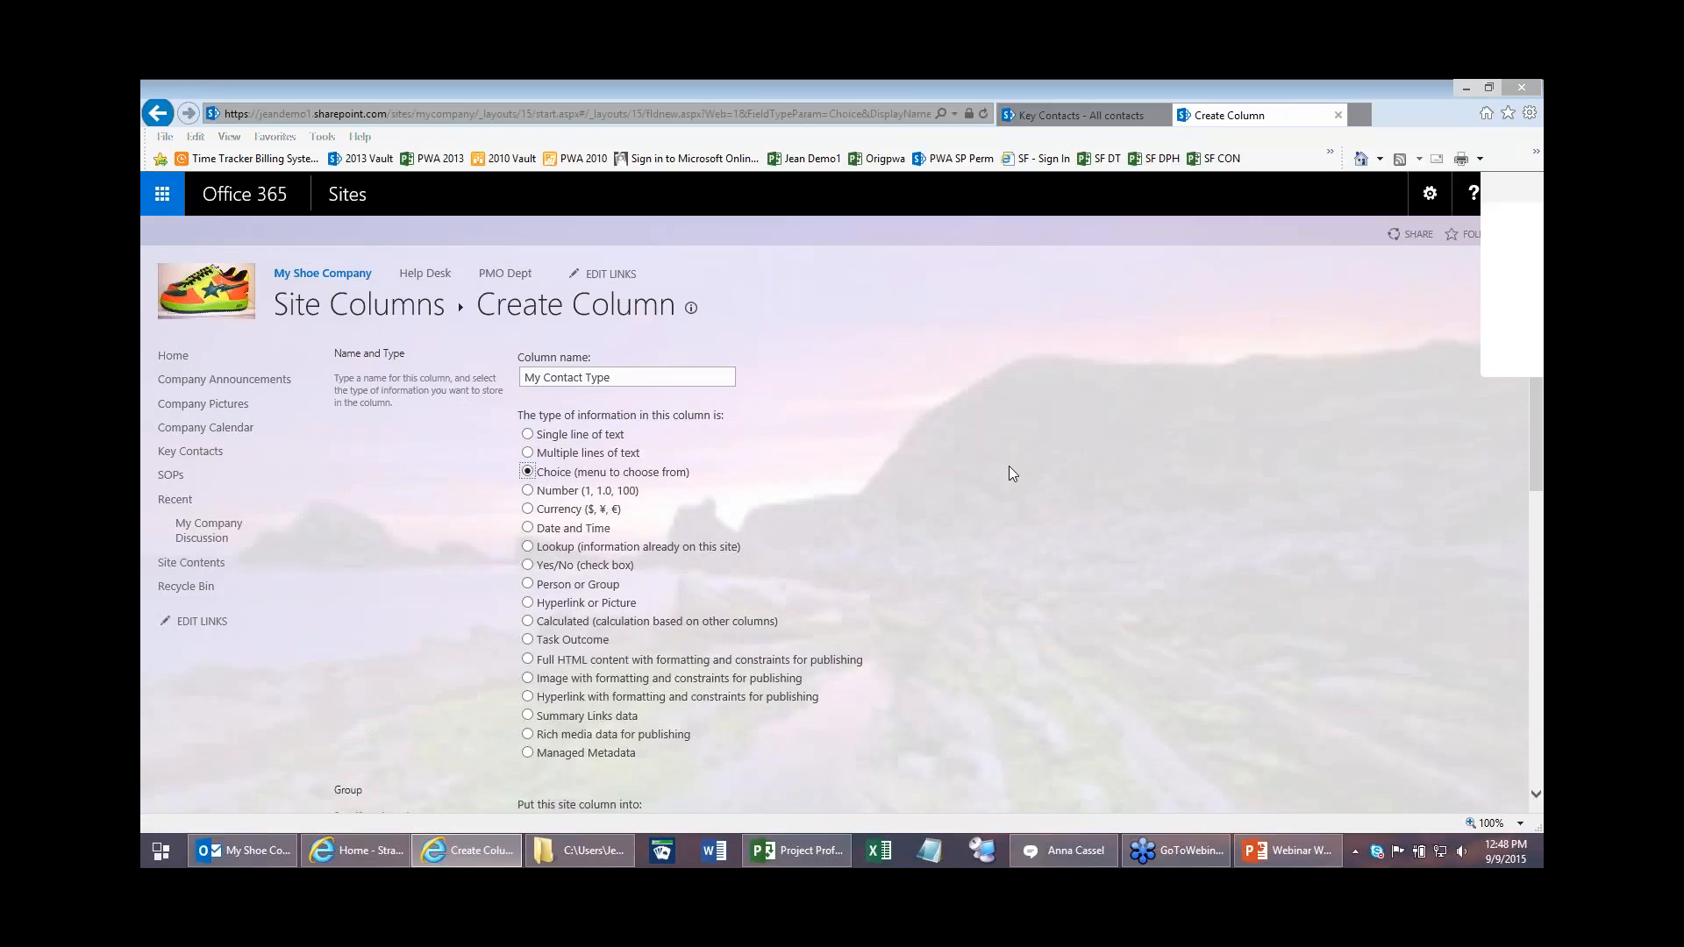
Step: Put the My Contact Type site column into the existing My Company group
scroll(1008, 474, down, 4)
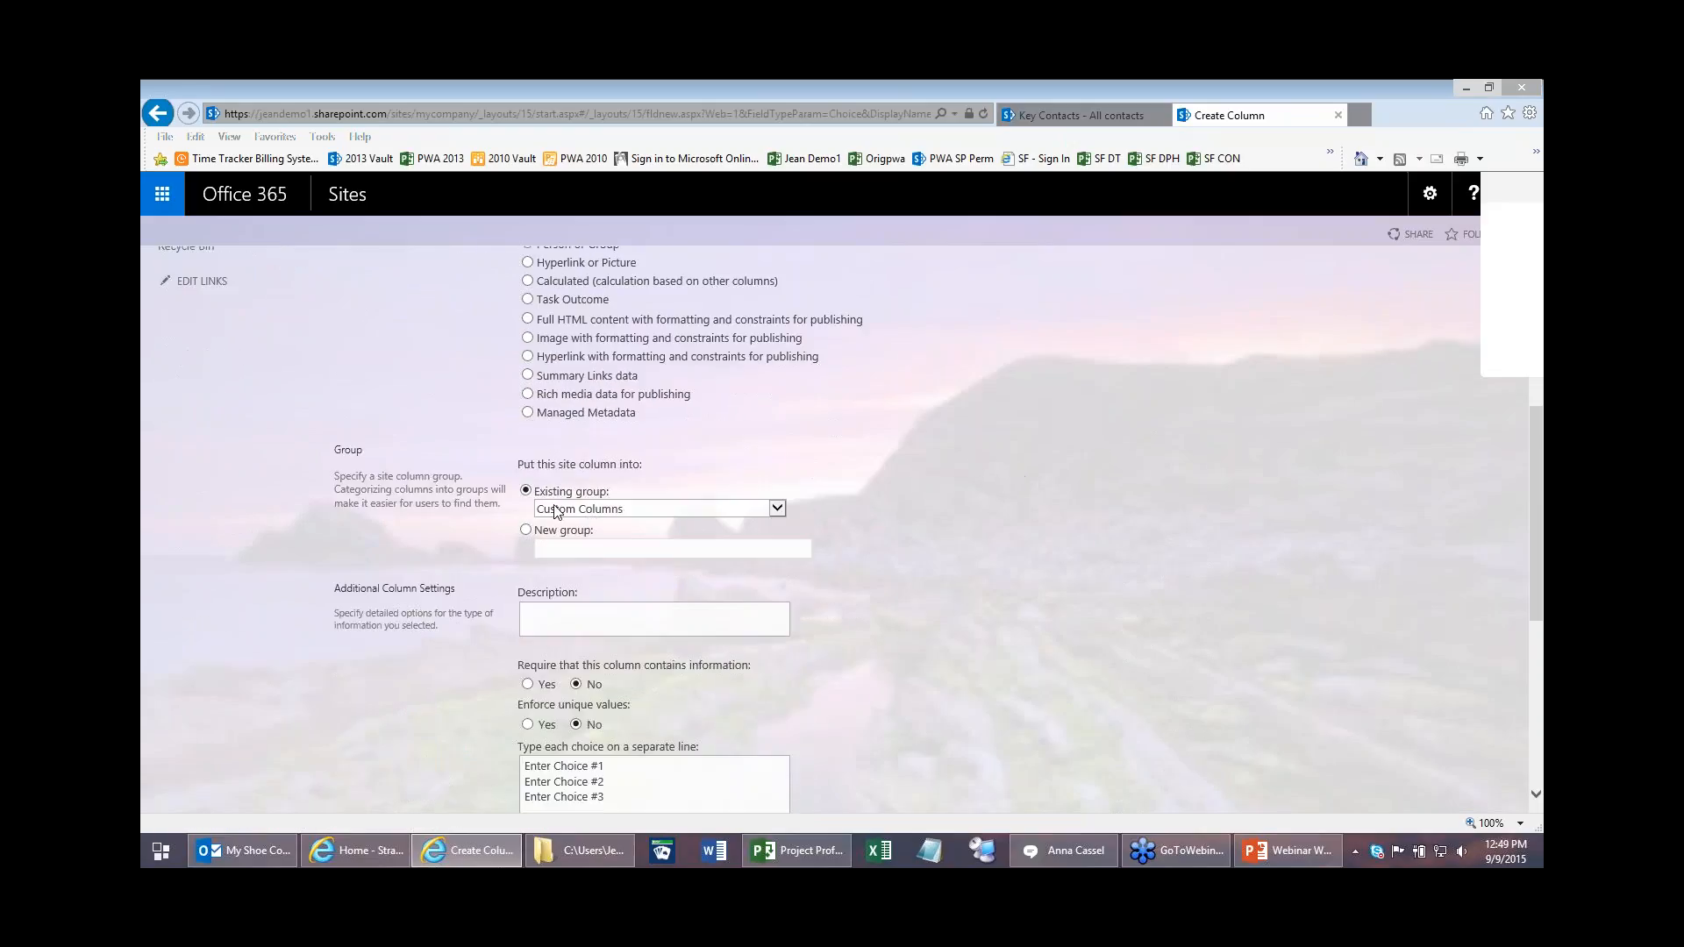
click(777, 508)
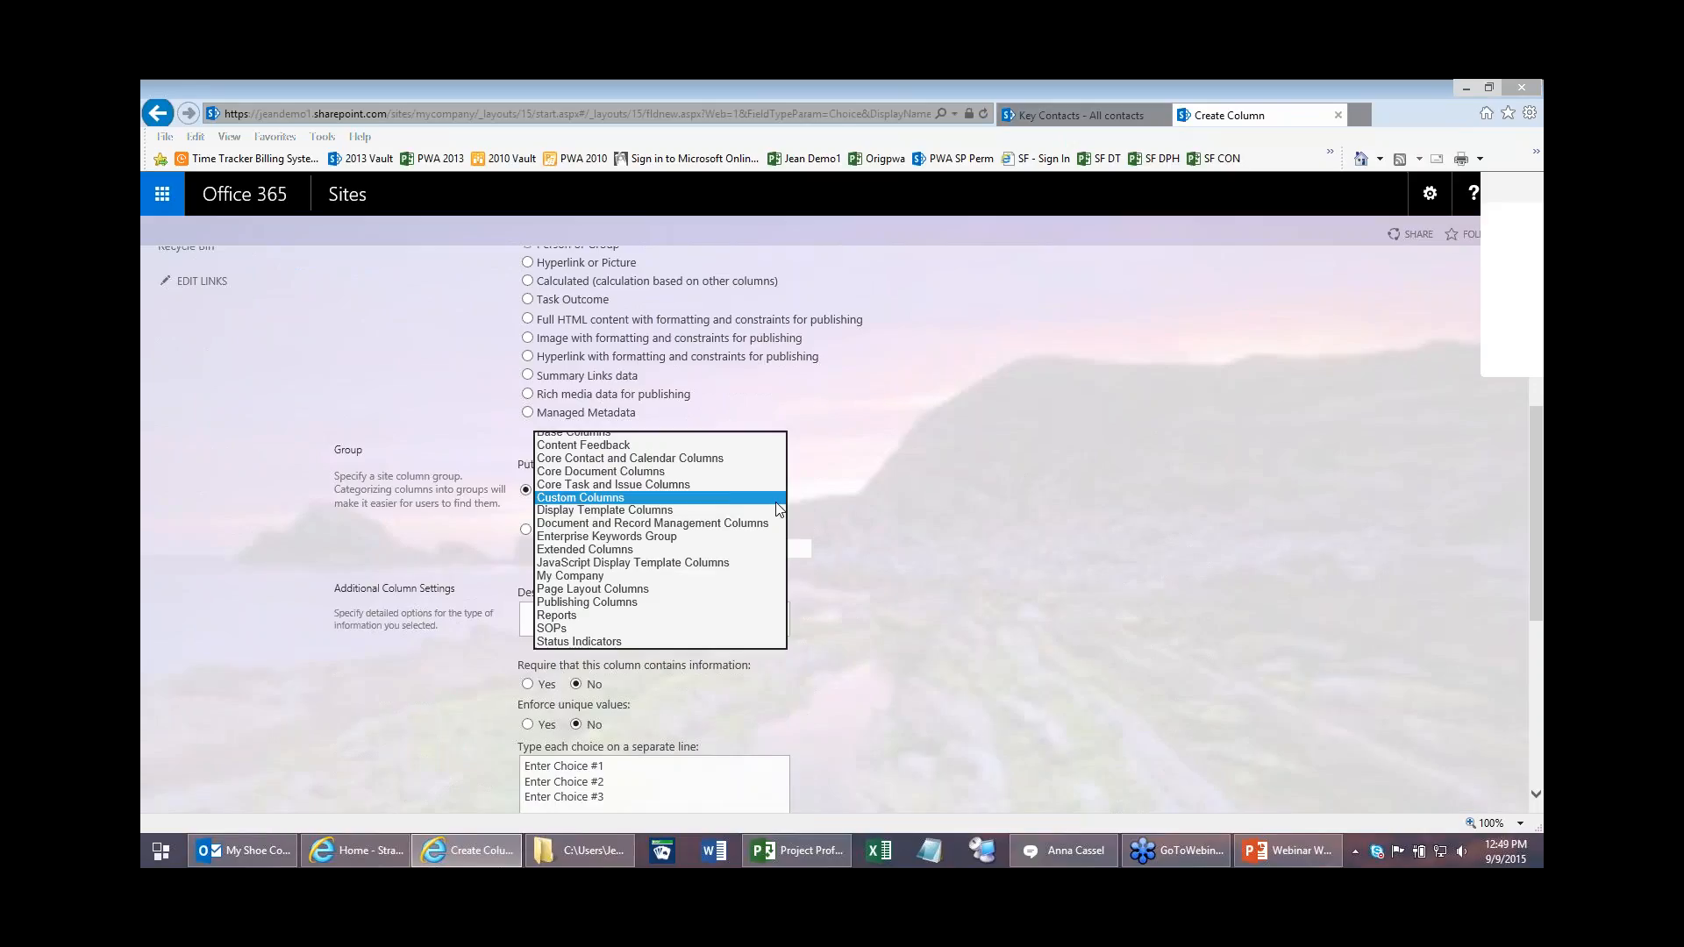
click(701, 576)
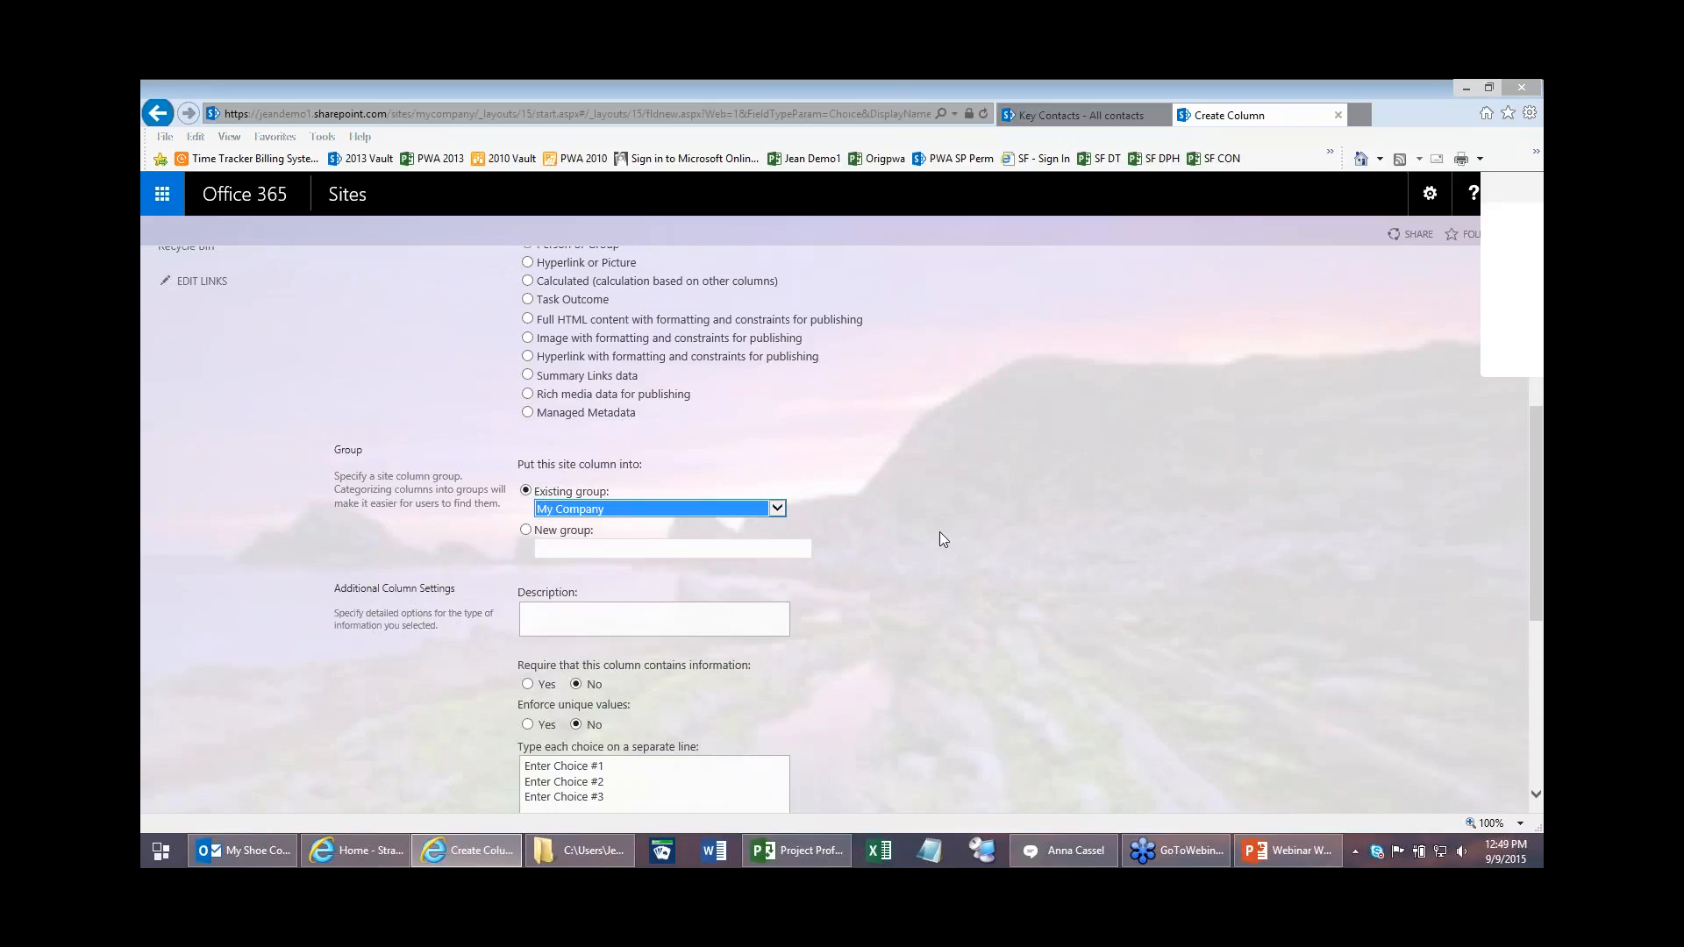
Step: Enter Internal, Contractor and Vendor as separate choices for My Contact Type and save the site column
scroll(939, 531, down, 2)
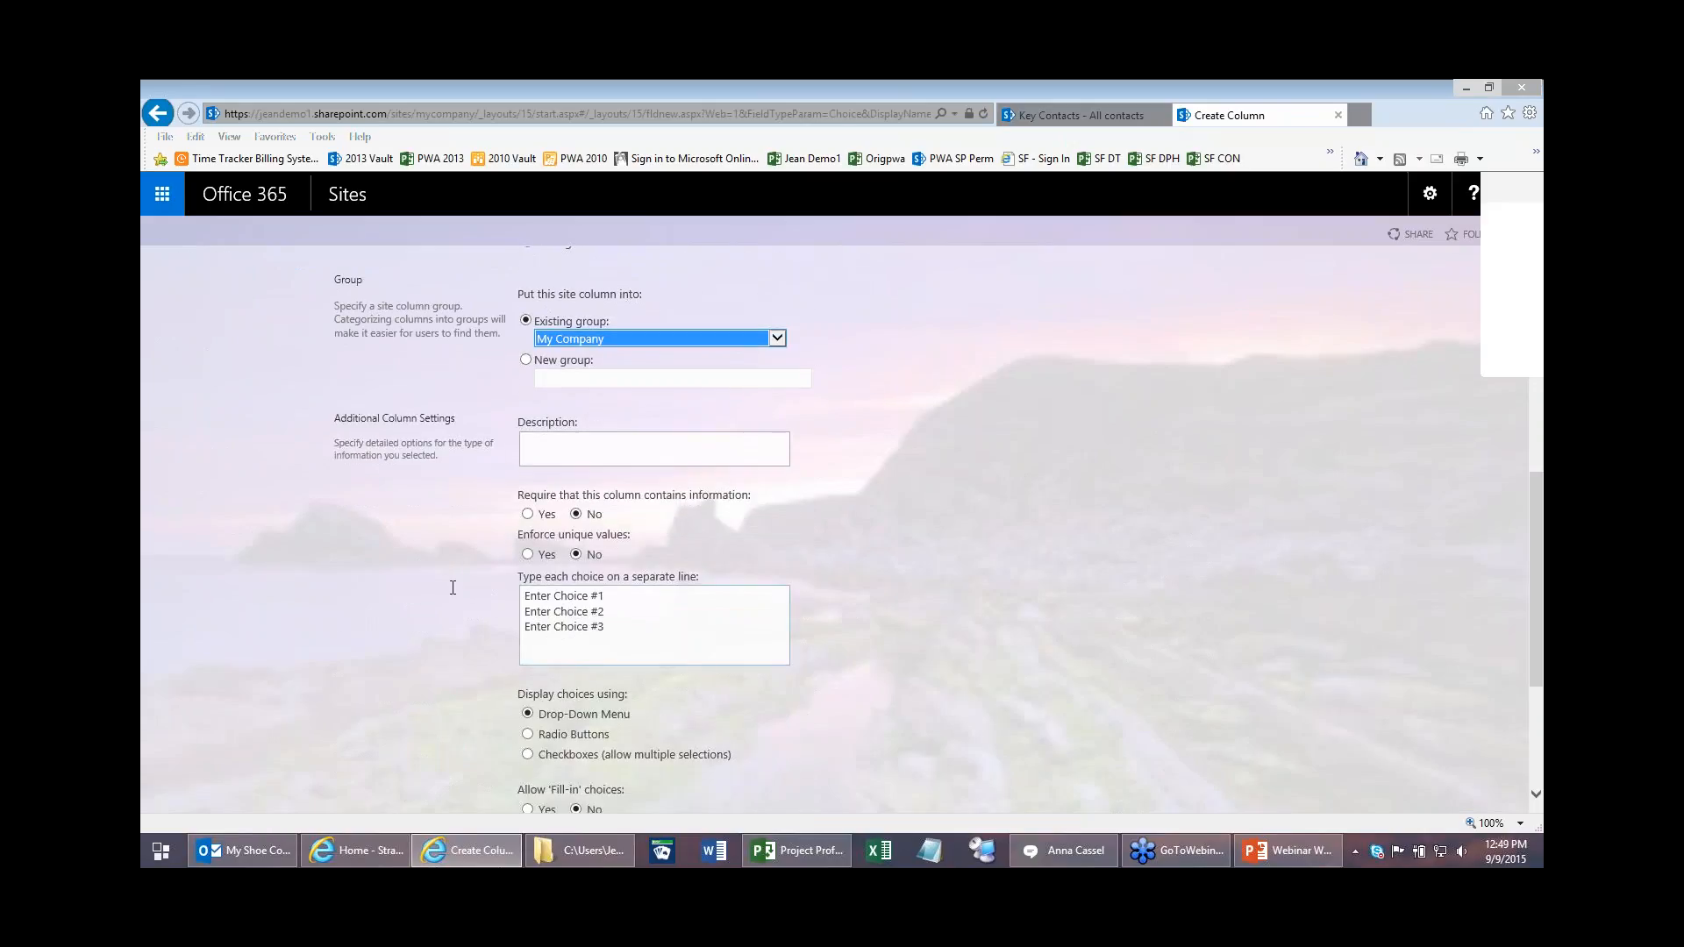
key(Tab)
key(Tab)
key(Tab)
key(Tab)
key(Tab)
text(Internal Contractor Vendor)
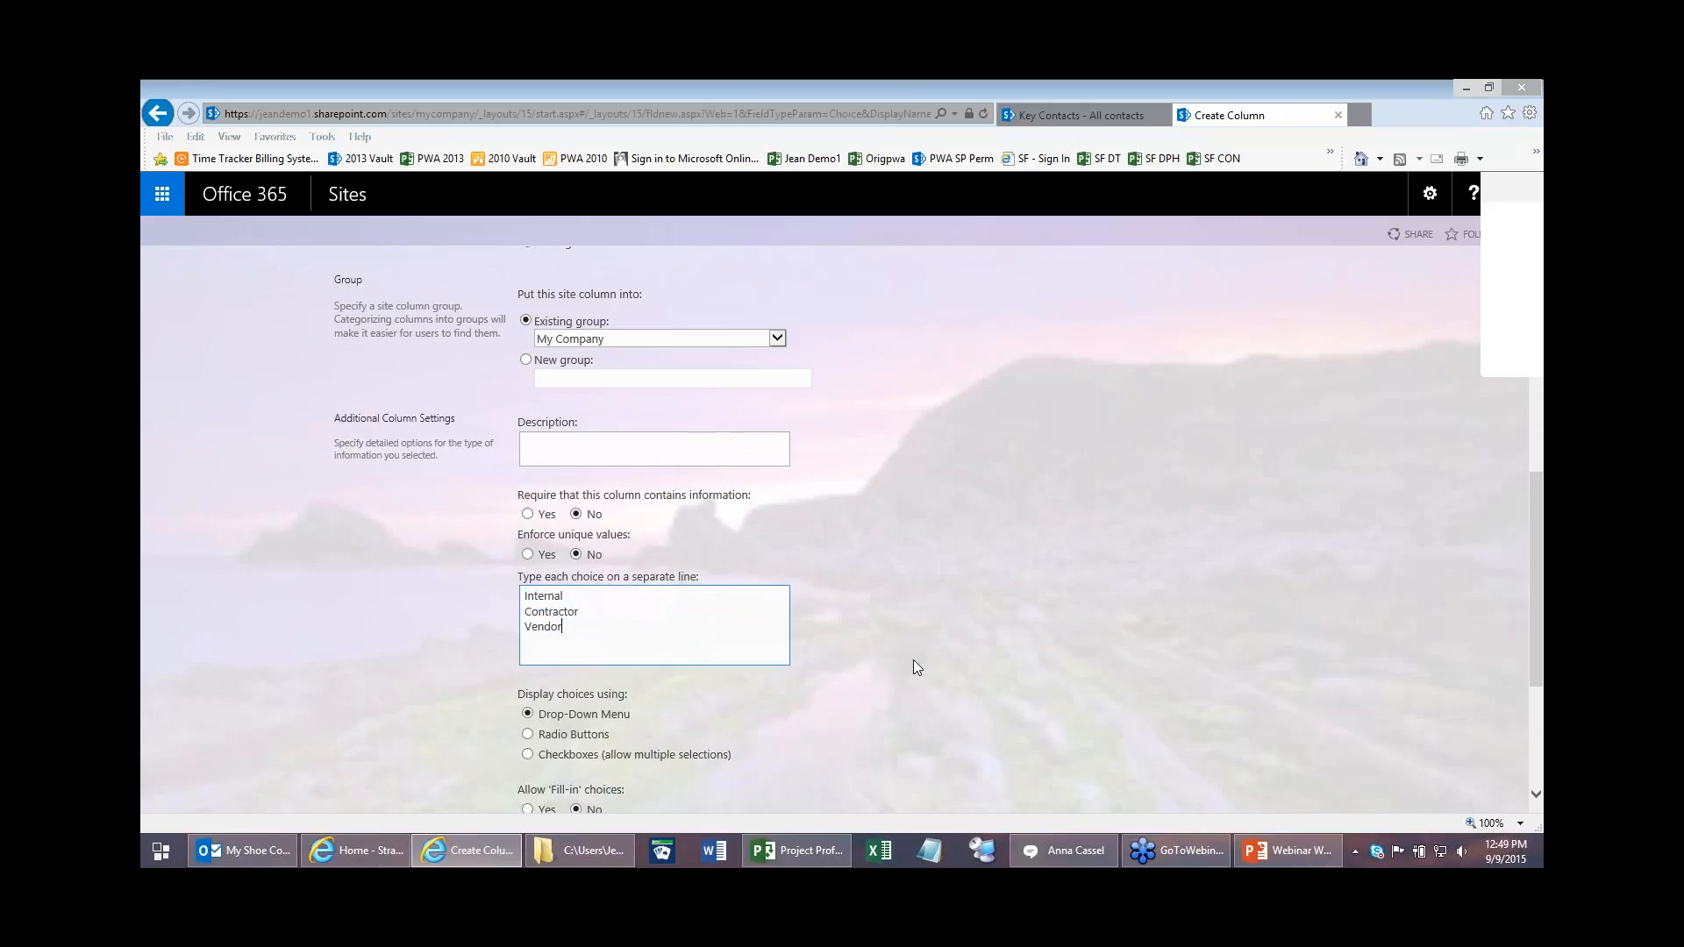
scroll(916, 660, down, 3)
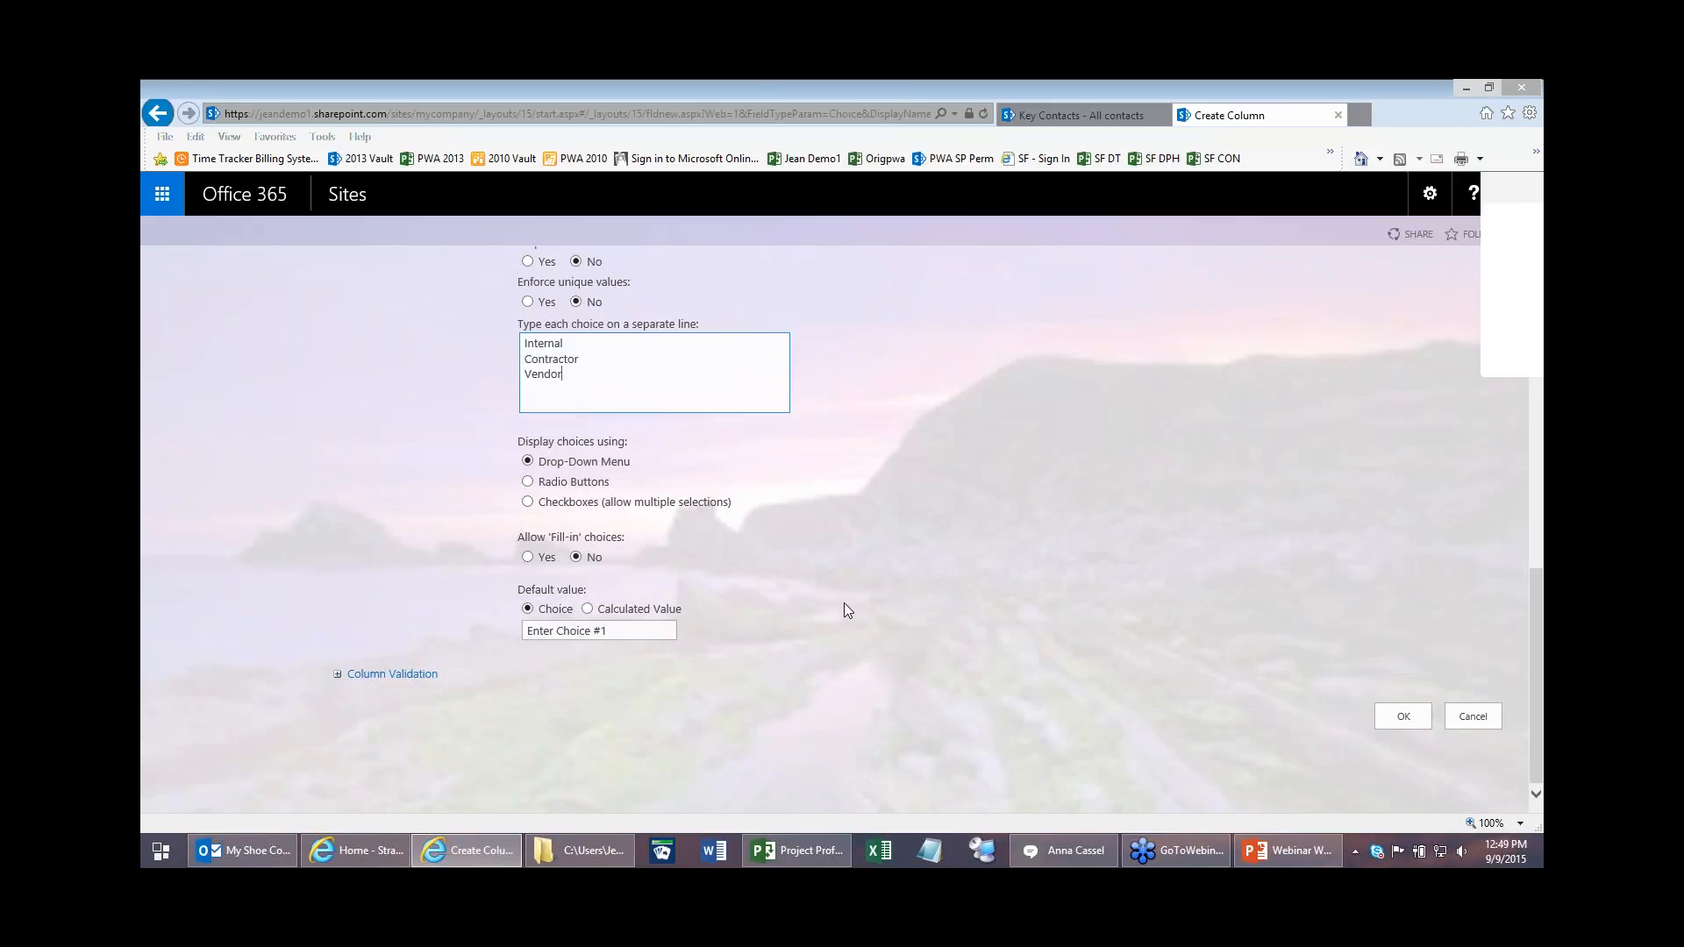
key(Tab)
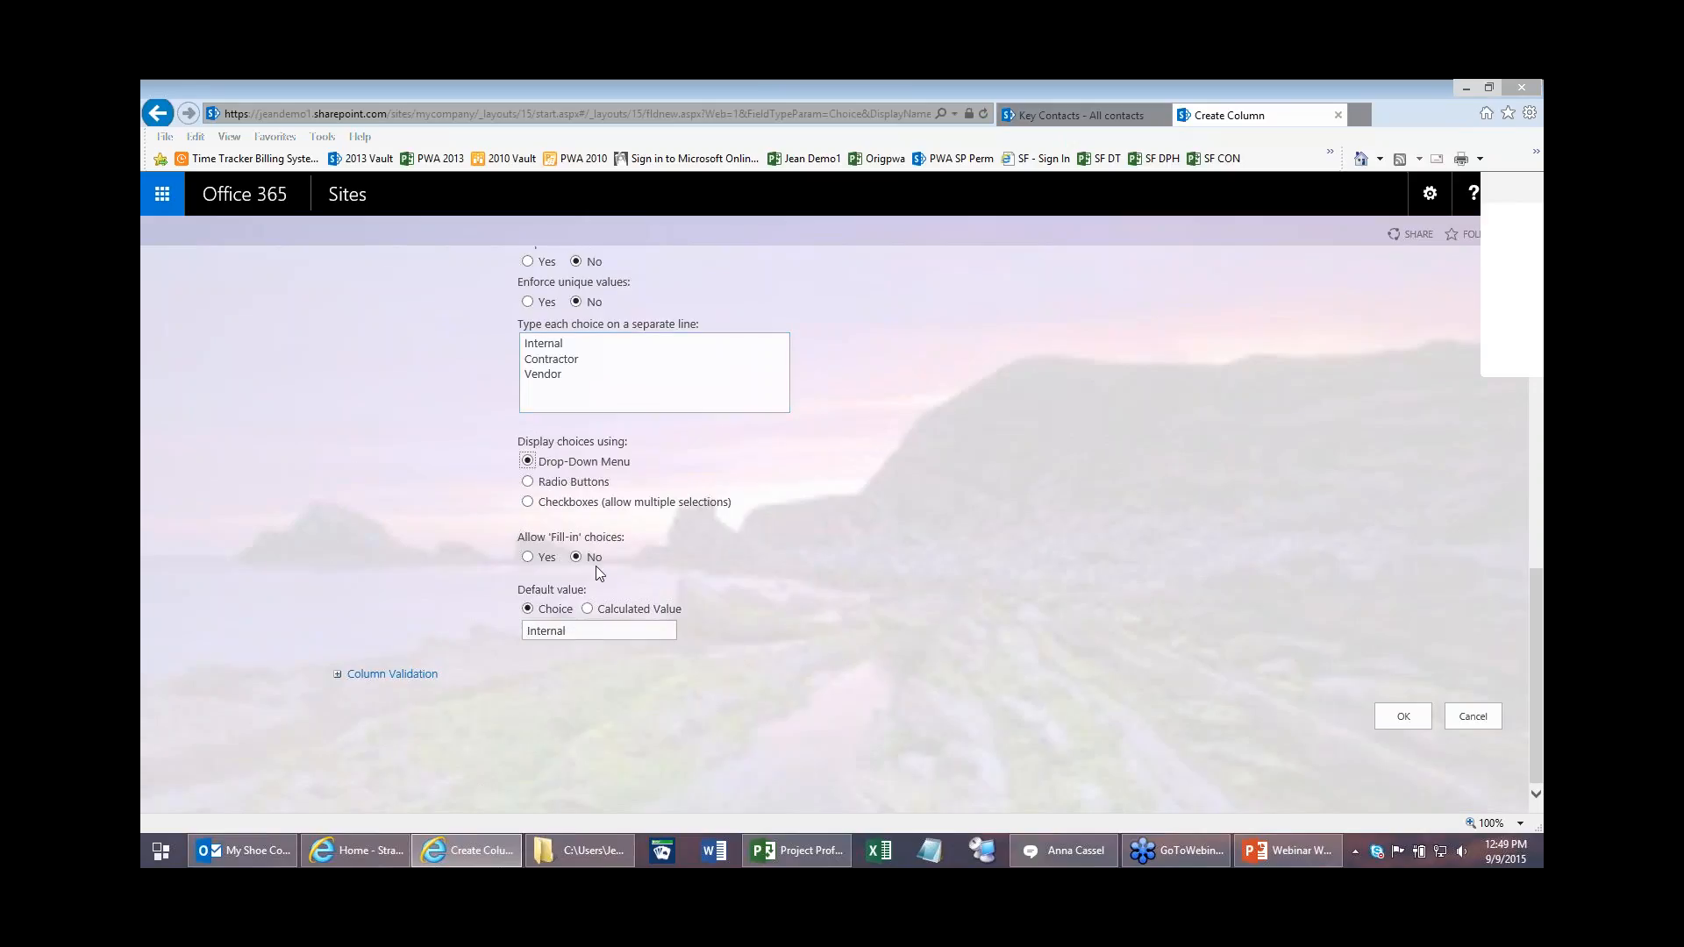
click(1389, 721)
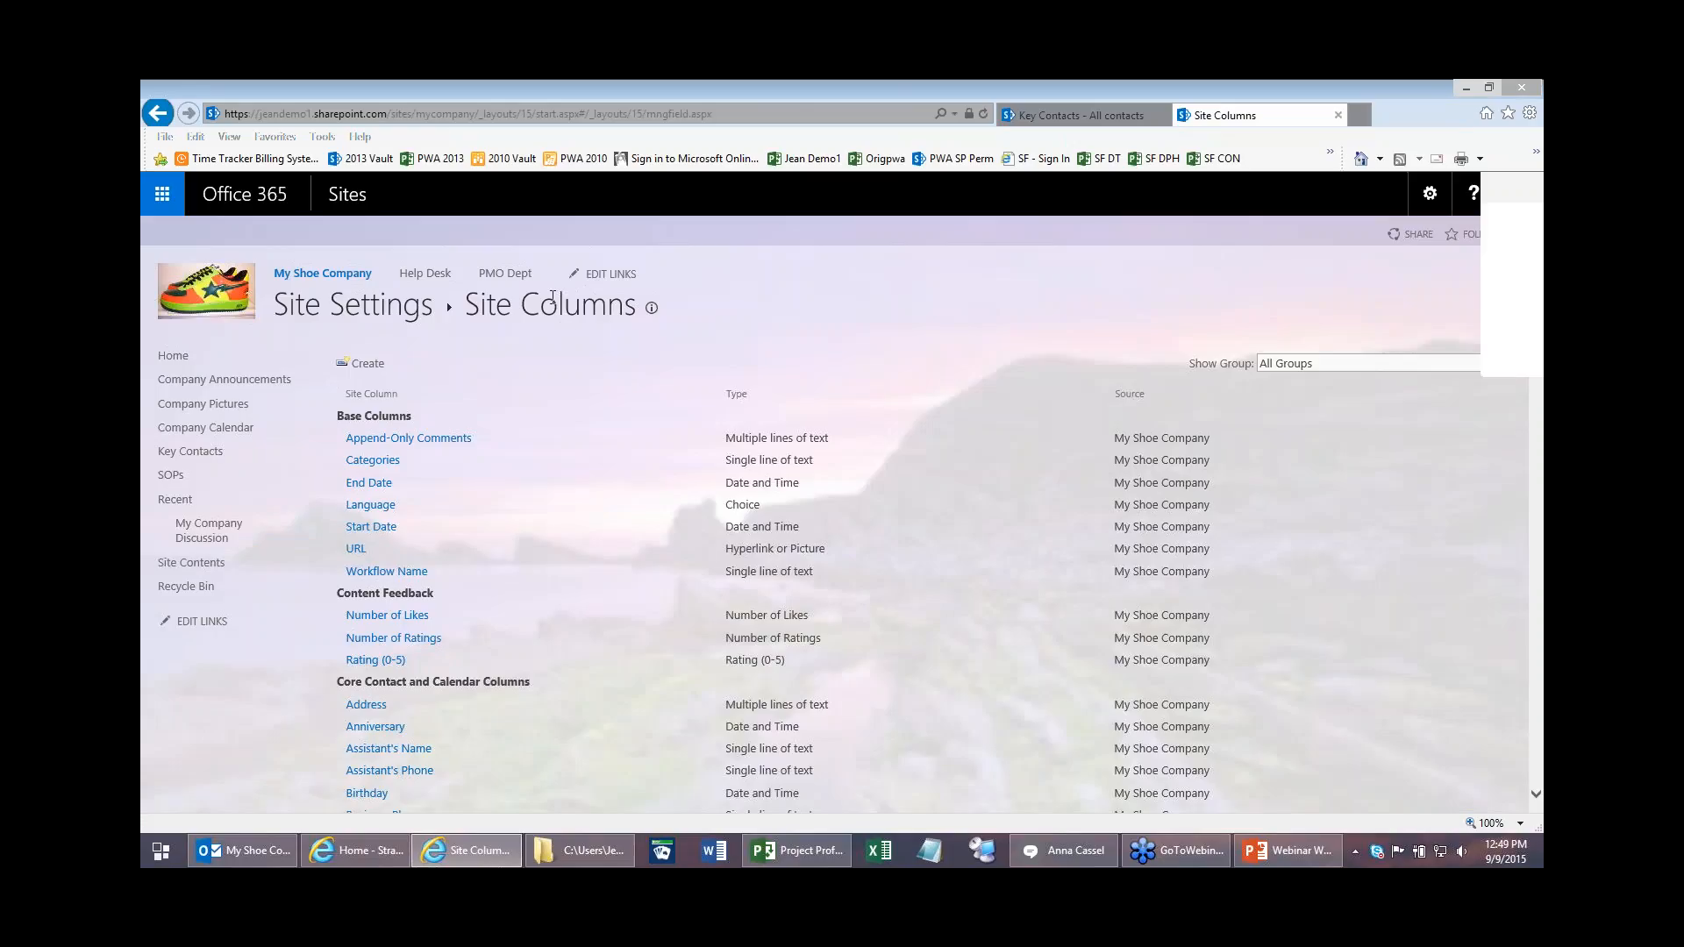
Step: Go to the PMO Dept site and add a Contacts app named Contacts
click(491, 271)
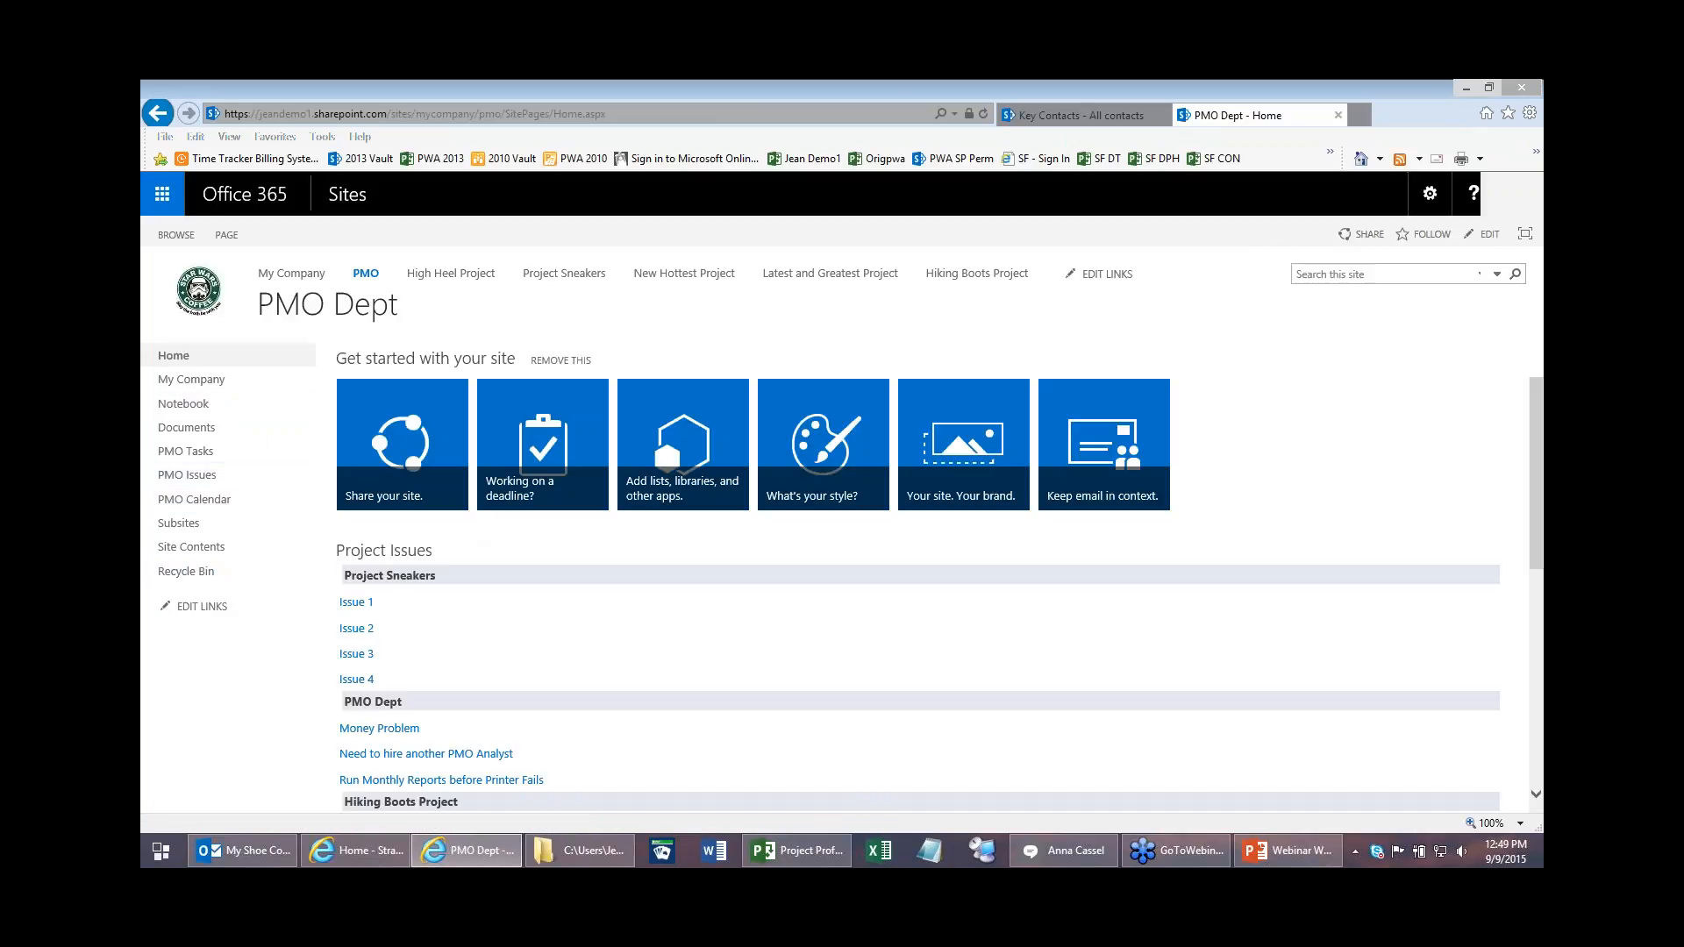
click(1429, 193)
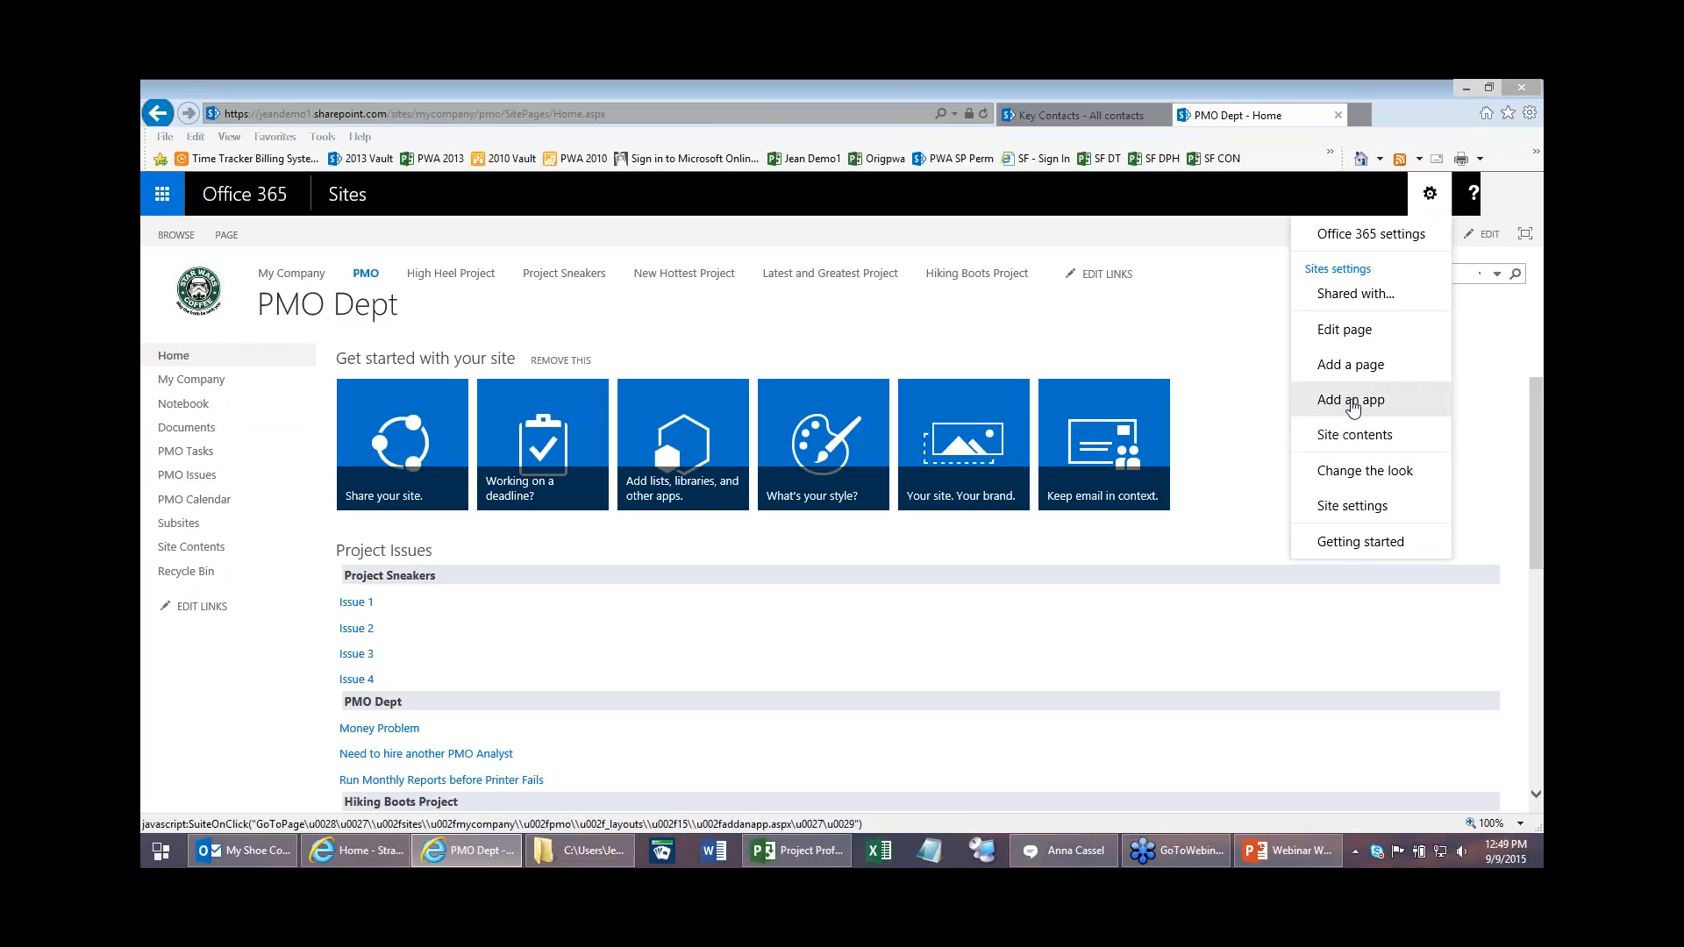
click(1351, 402)
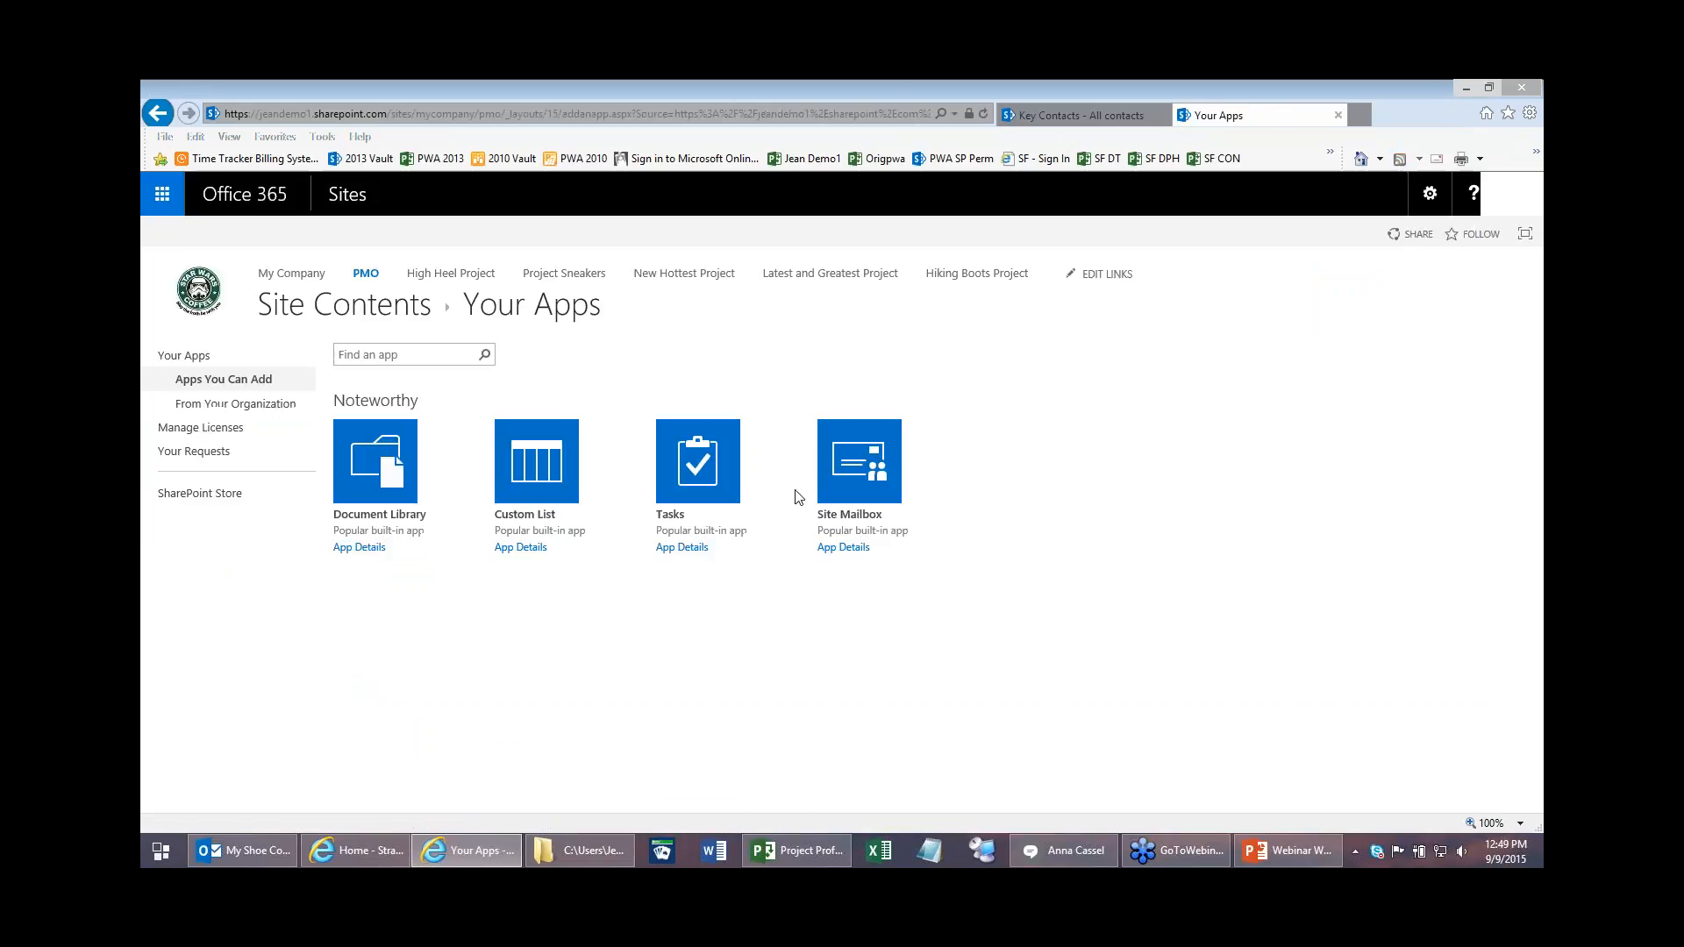
scroll(1080, 576, down, 2)
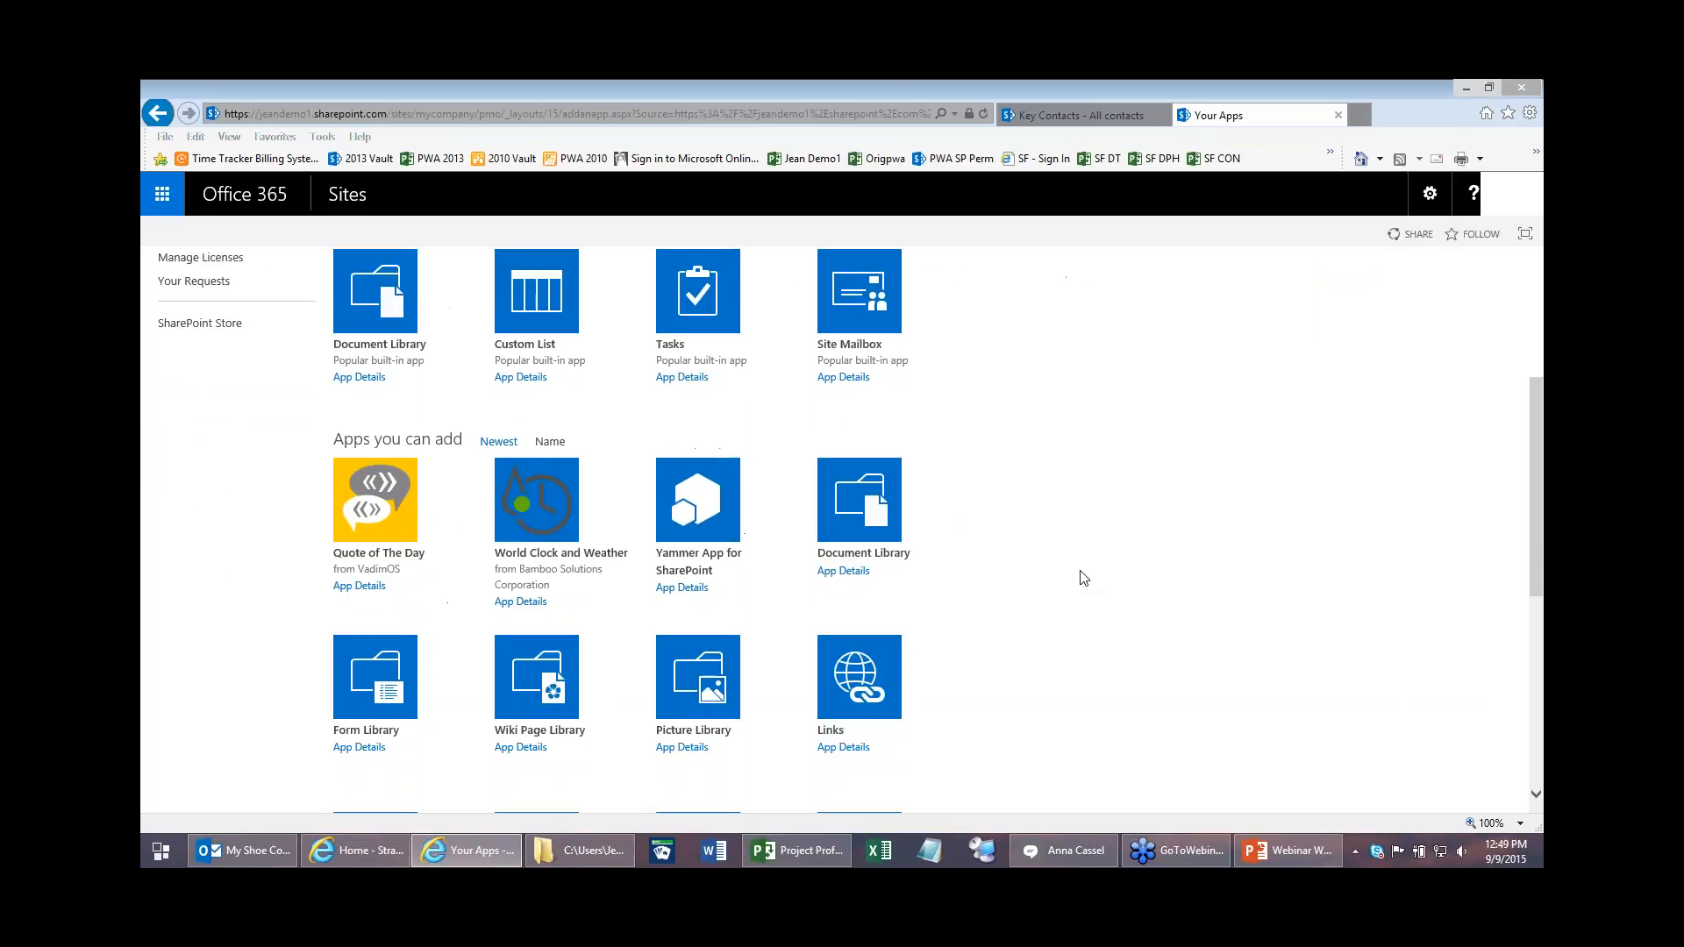
scroll(1083, 576, down, 4)
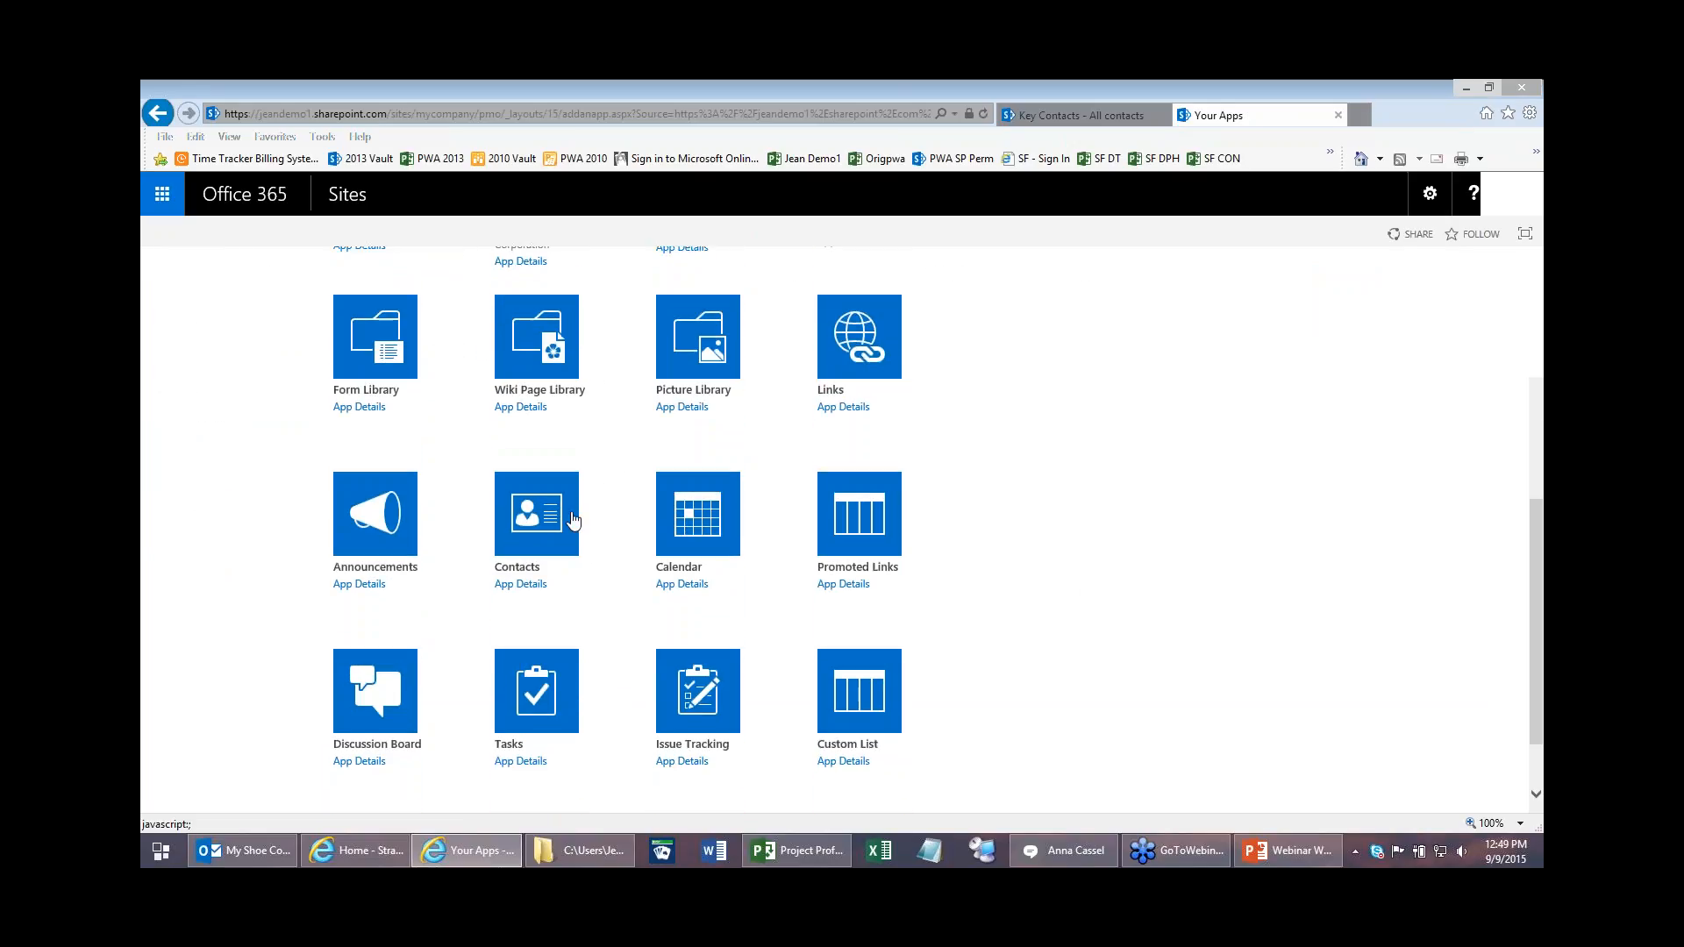
click(551, 517)
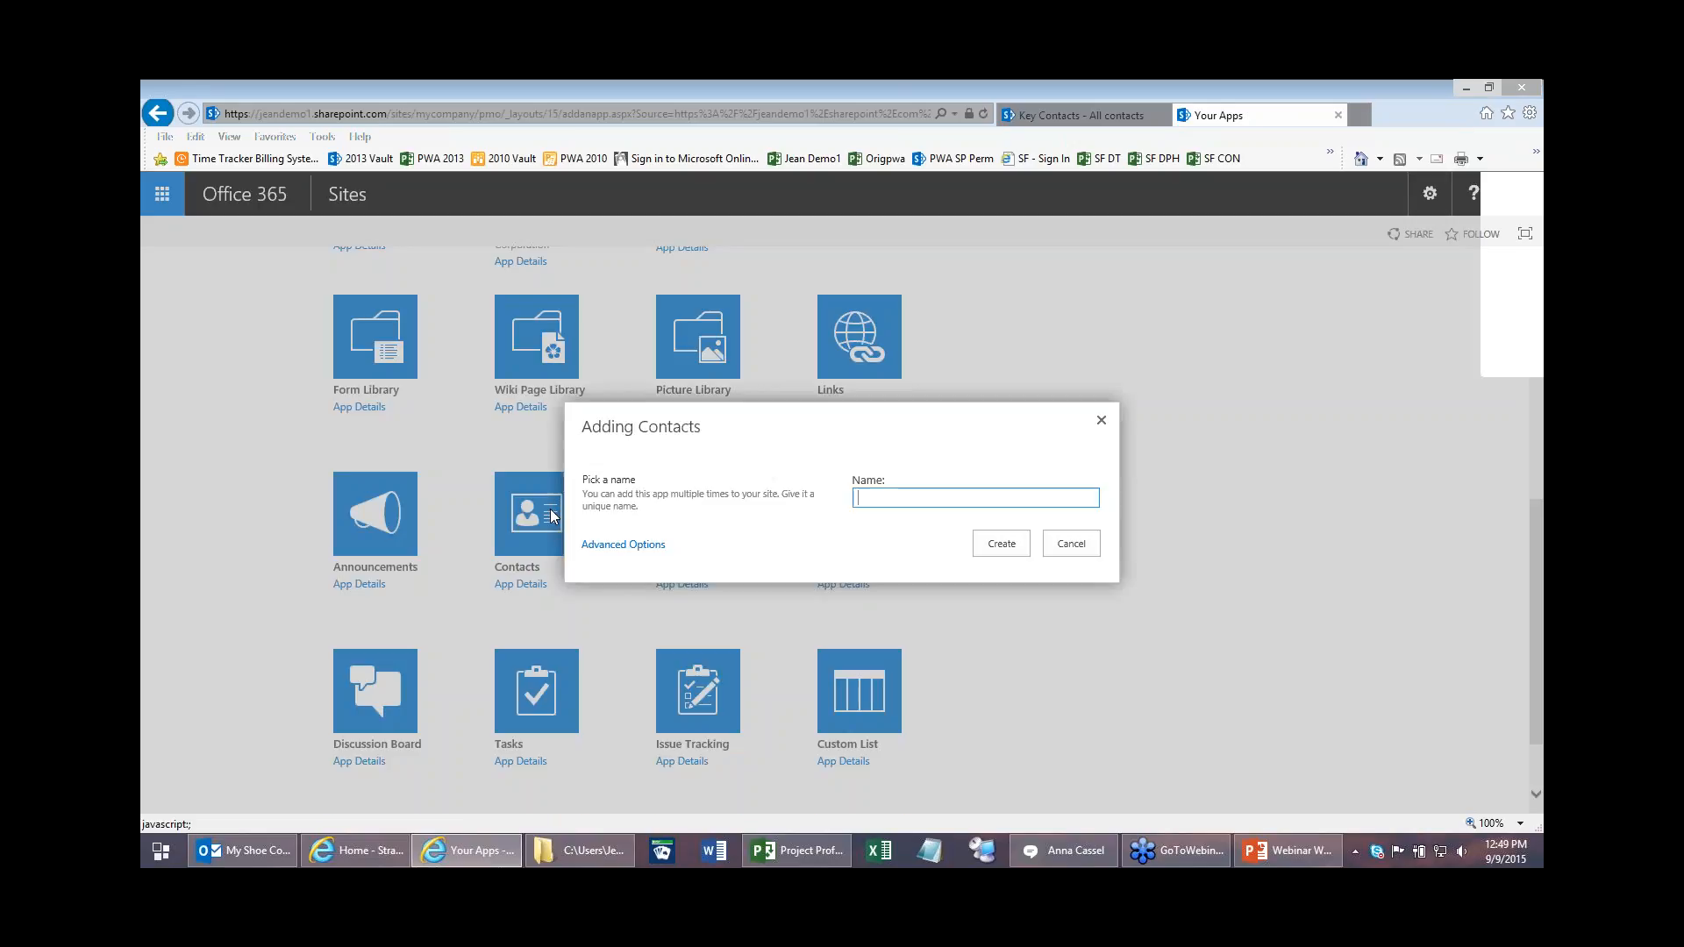
text(Contacts)
click(1009, 553)
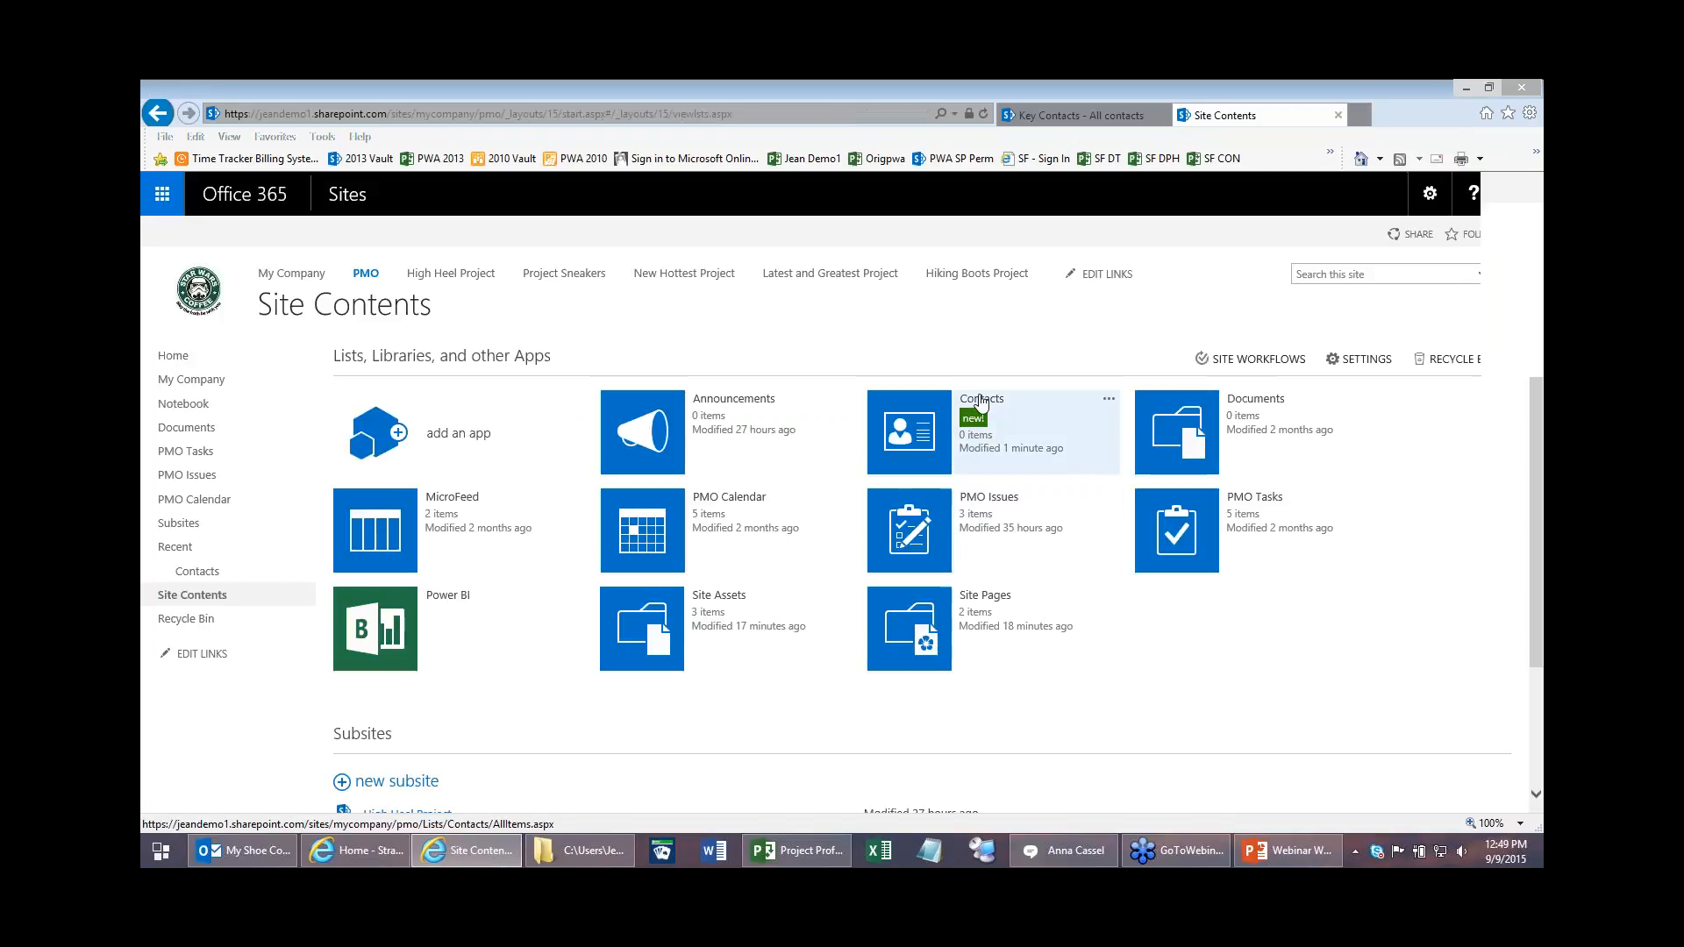
Step: Open the PMO Contacts list and go to the column options in its list settings
click(981, 404)
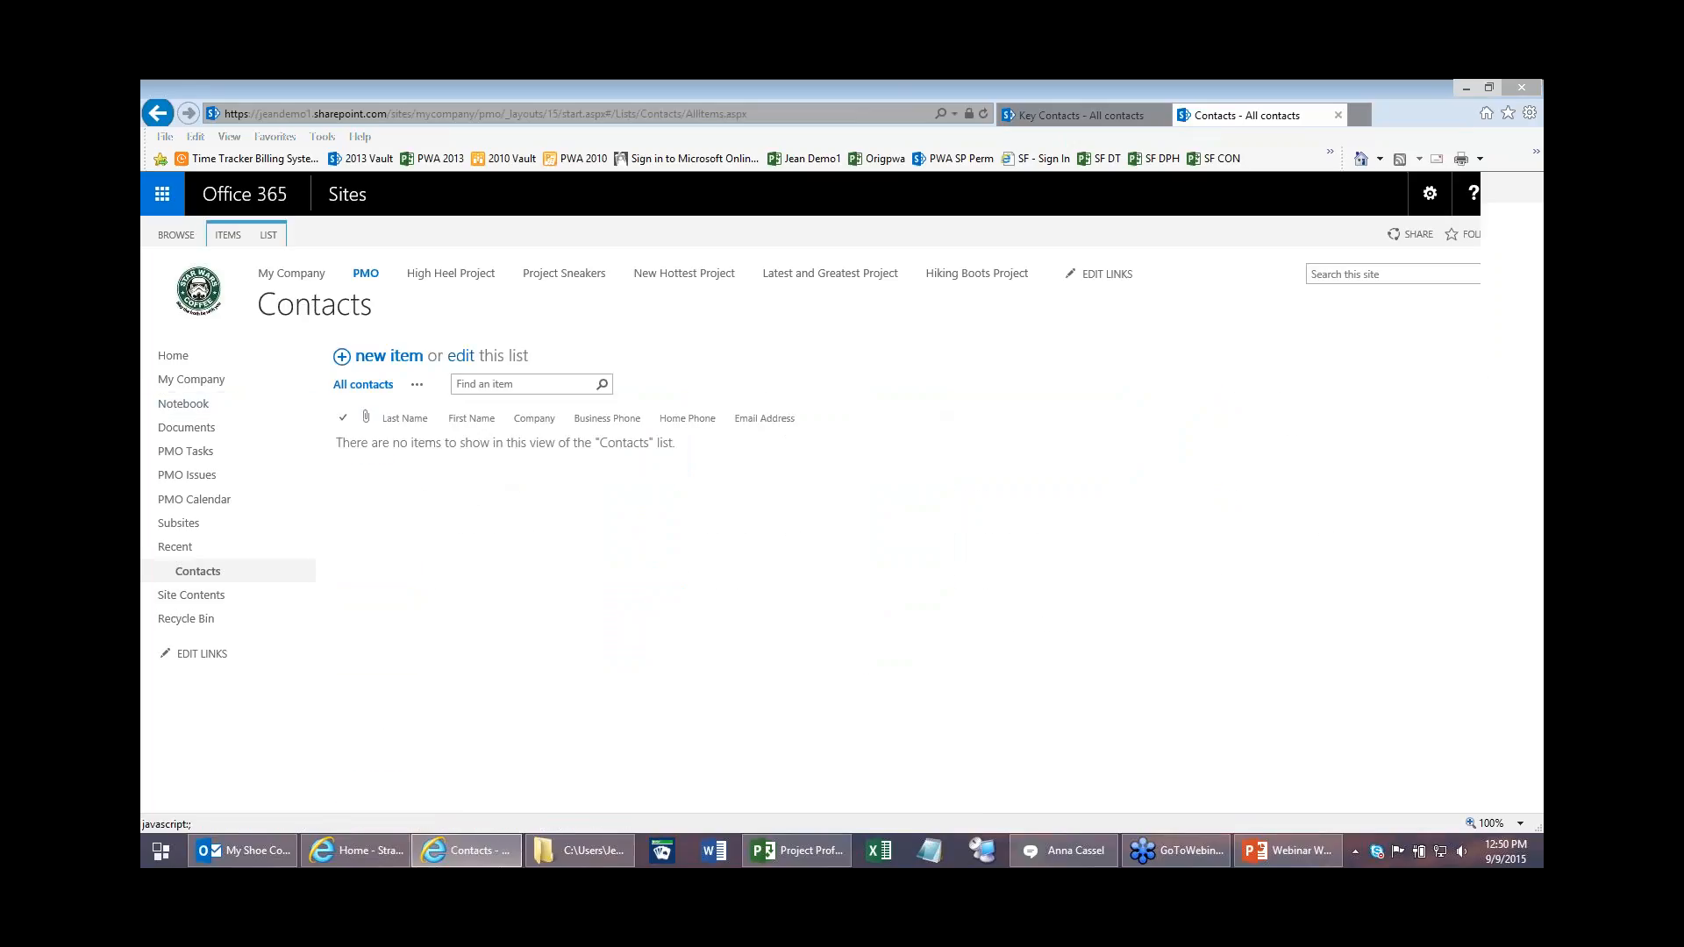
click(268, 237)
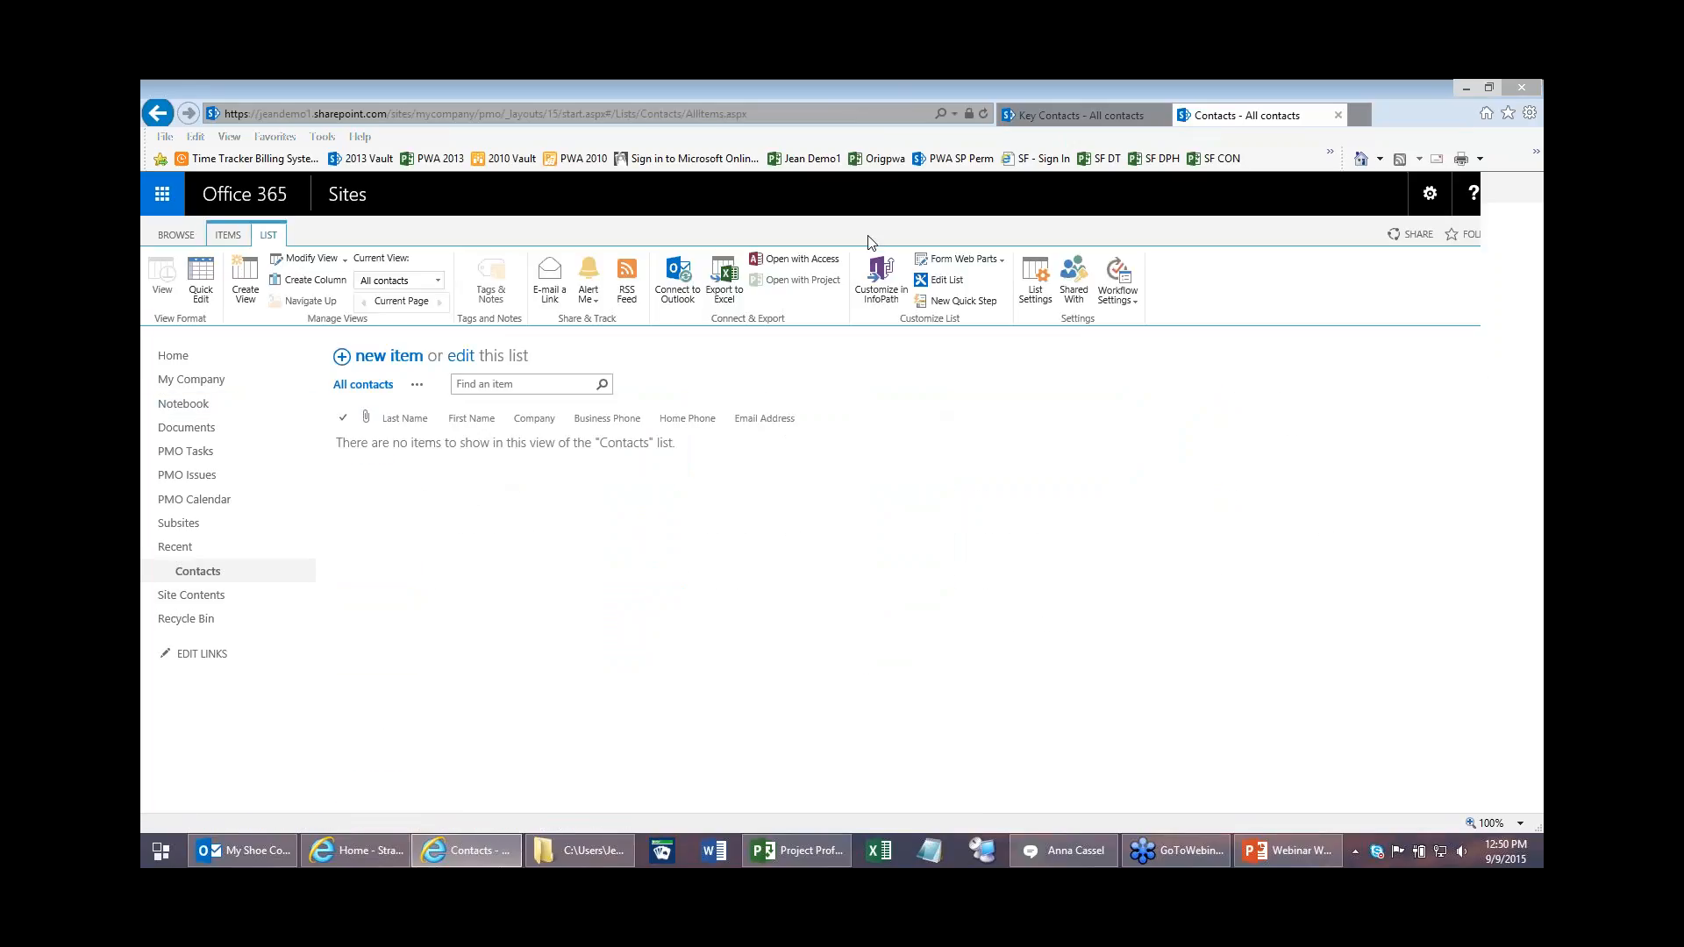
click(1044, 298)
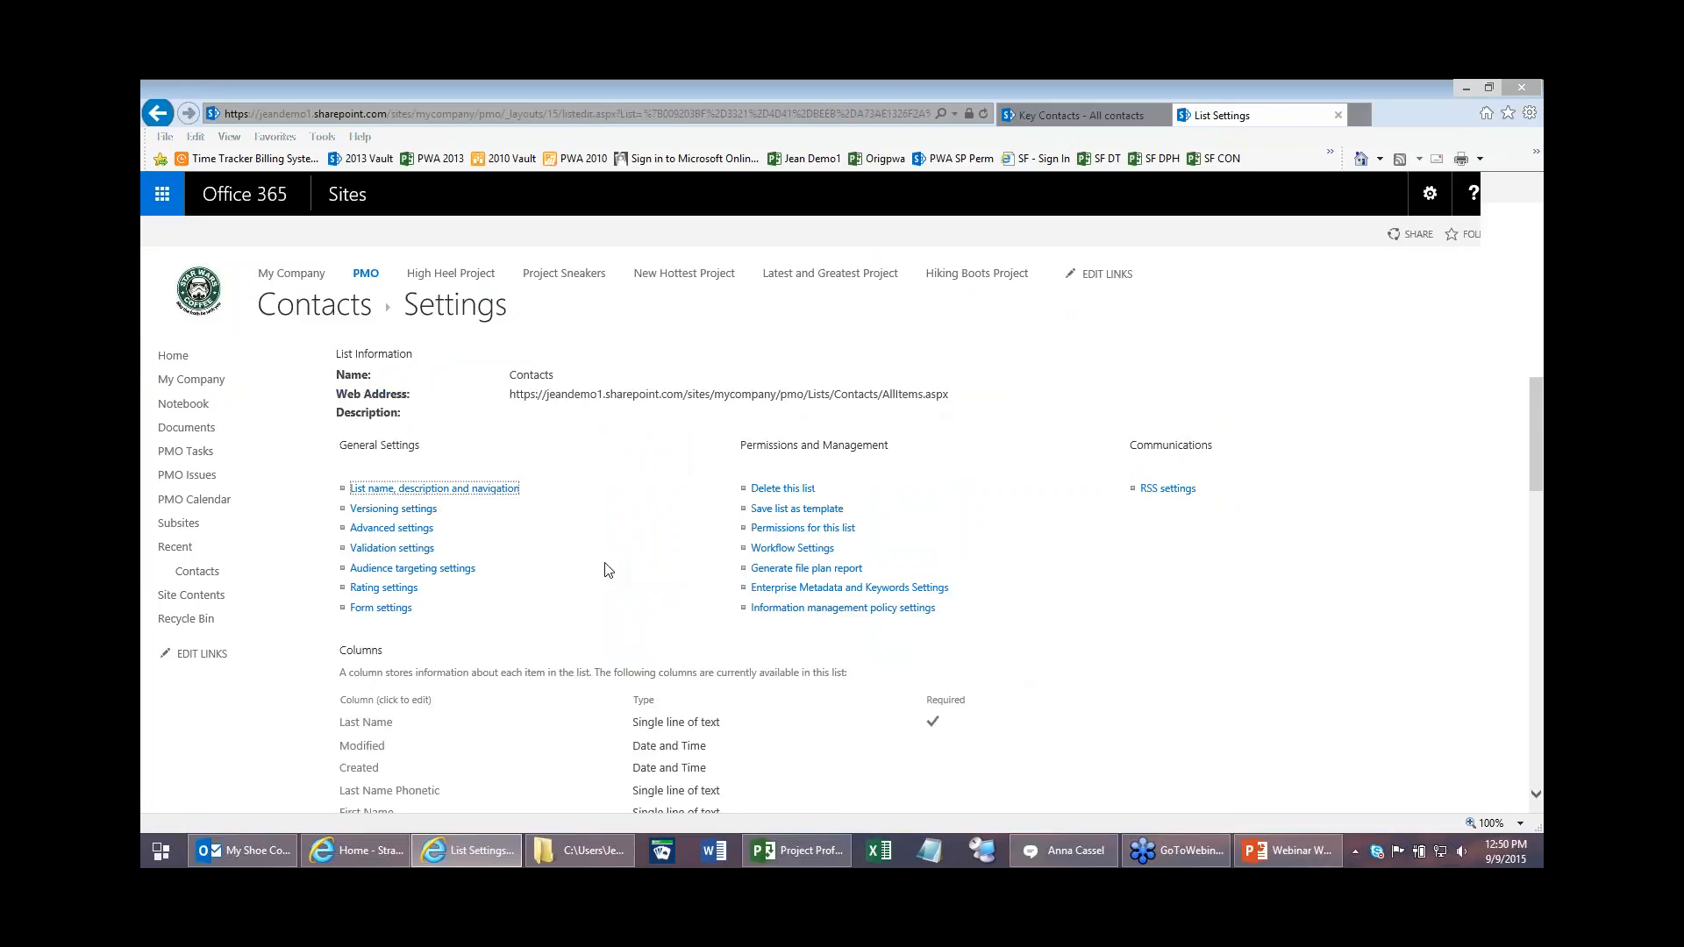
scroll(602, 570, down, 5)
scroll(602, 574, down, 4)
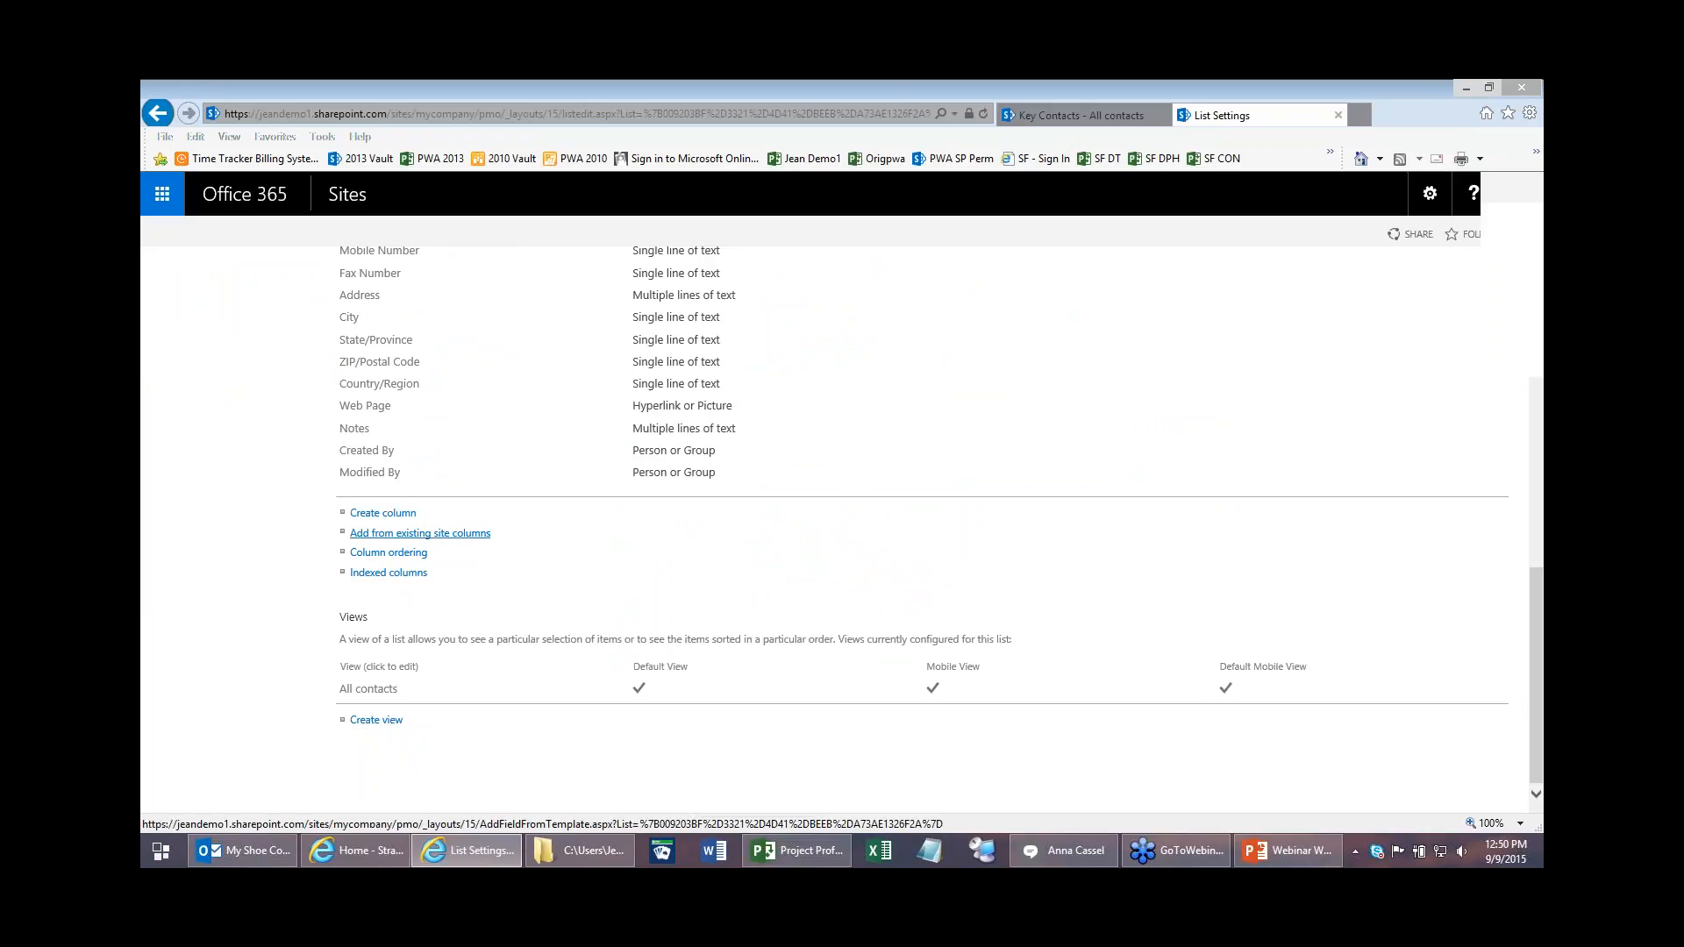
Step: Add the existing site column My Contact Type from the My Company group to the PMO Contacts list
click(389, 535)
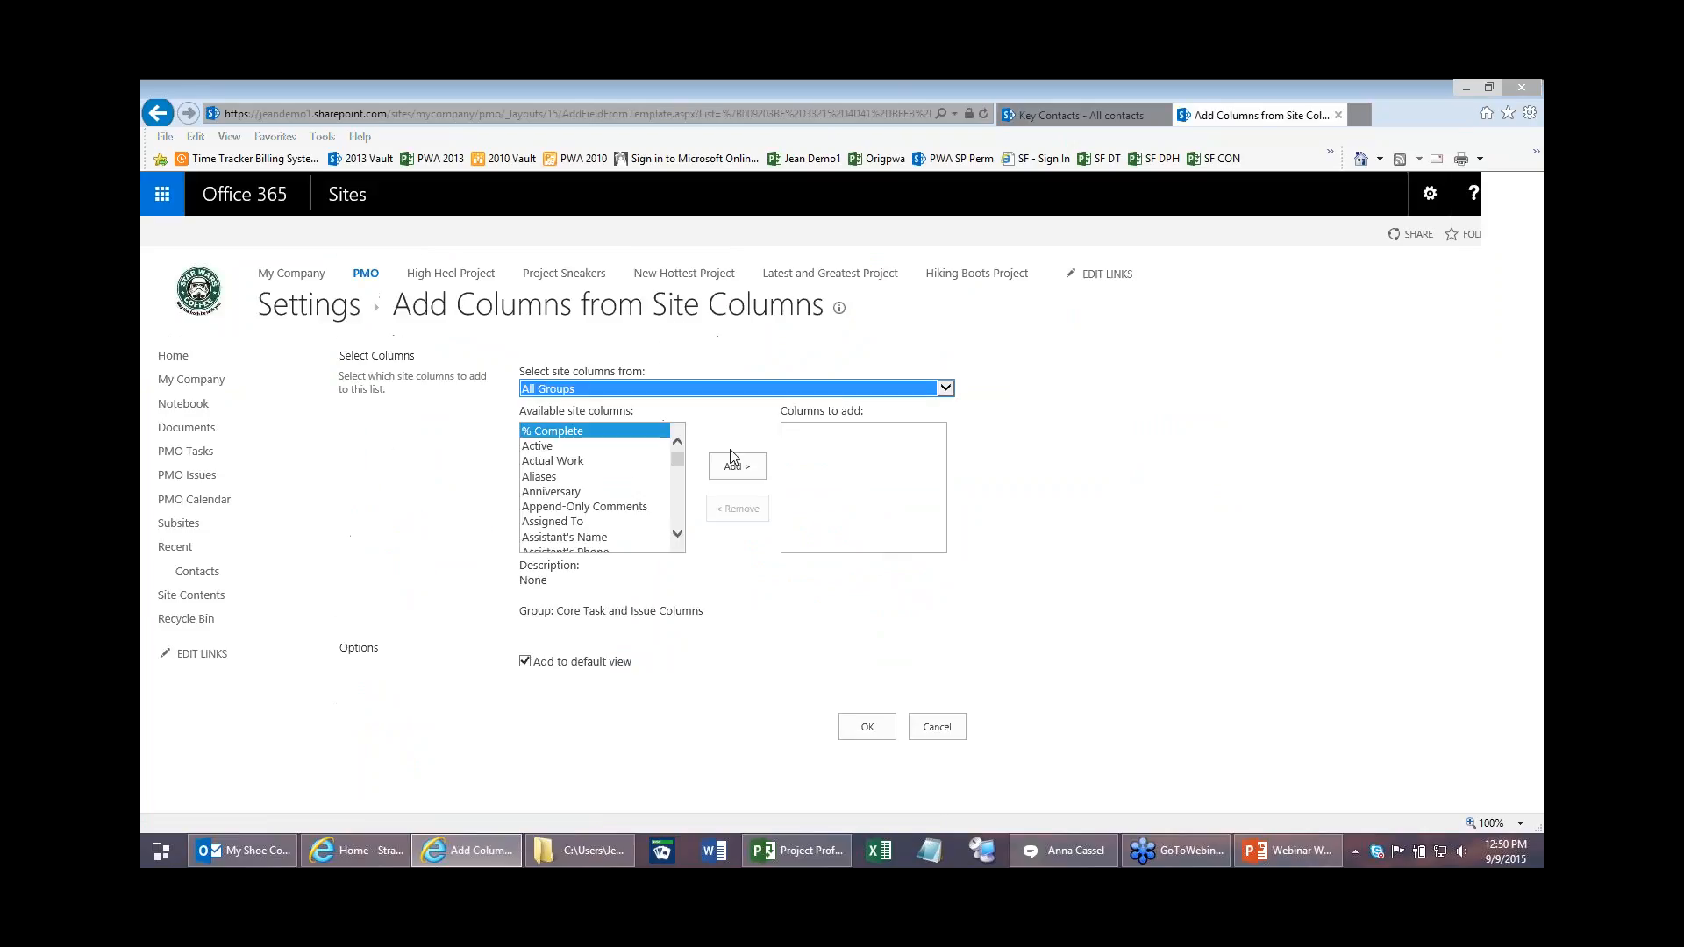
click(714, 382)
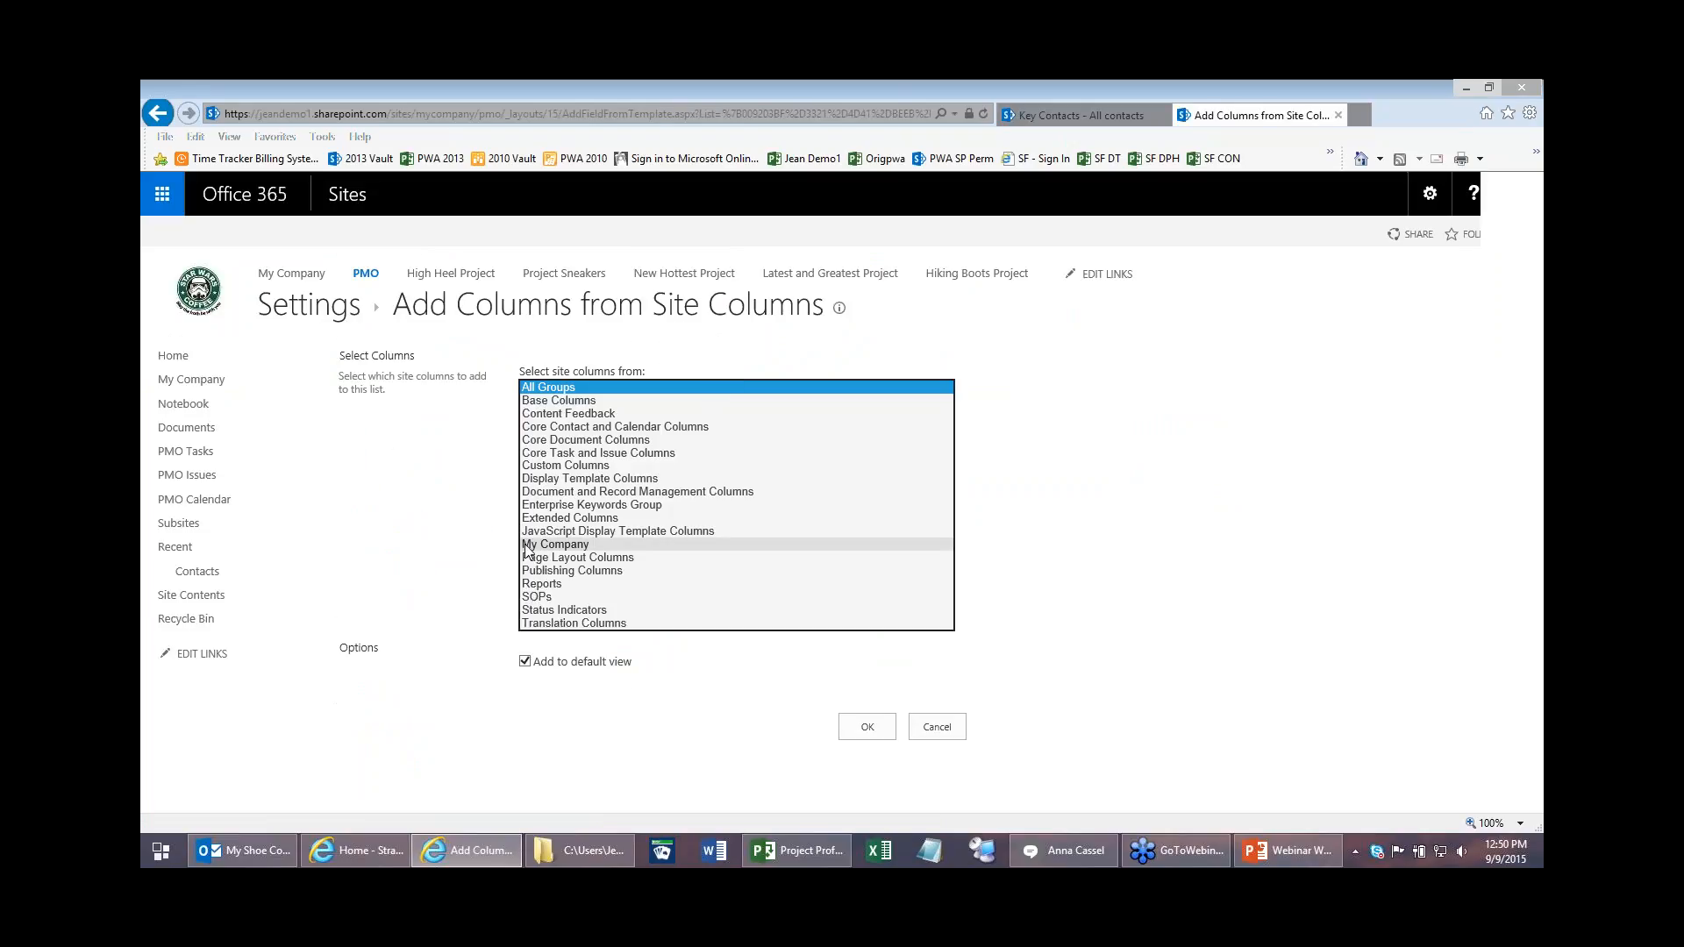
click(561, 544)
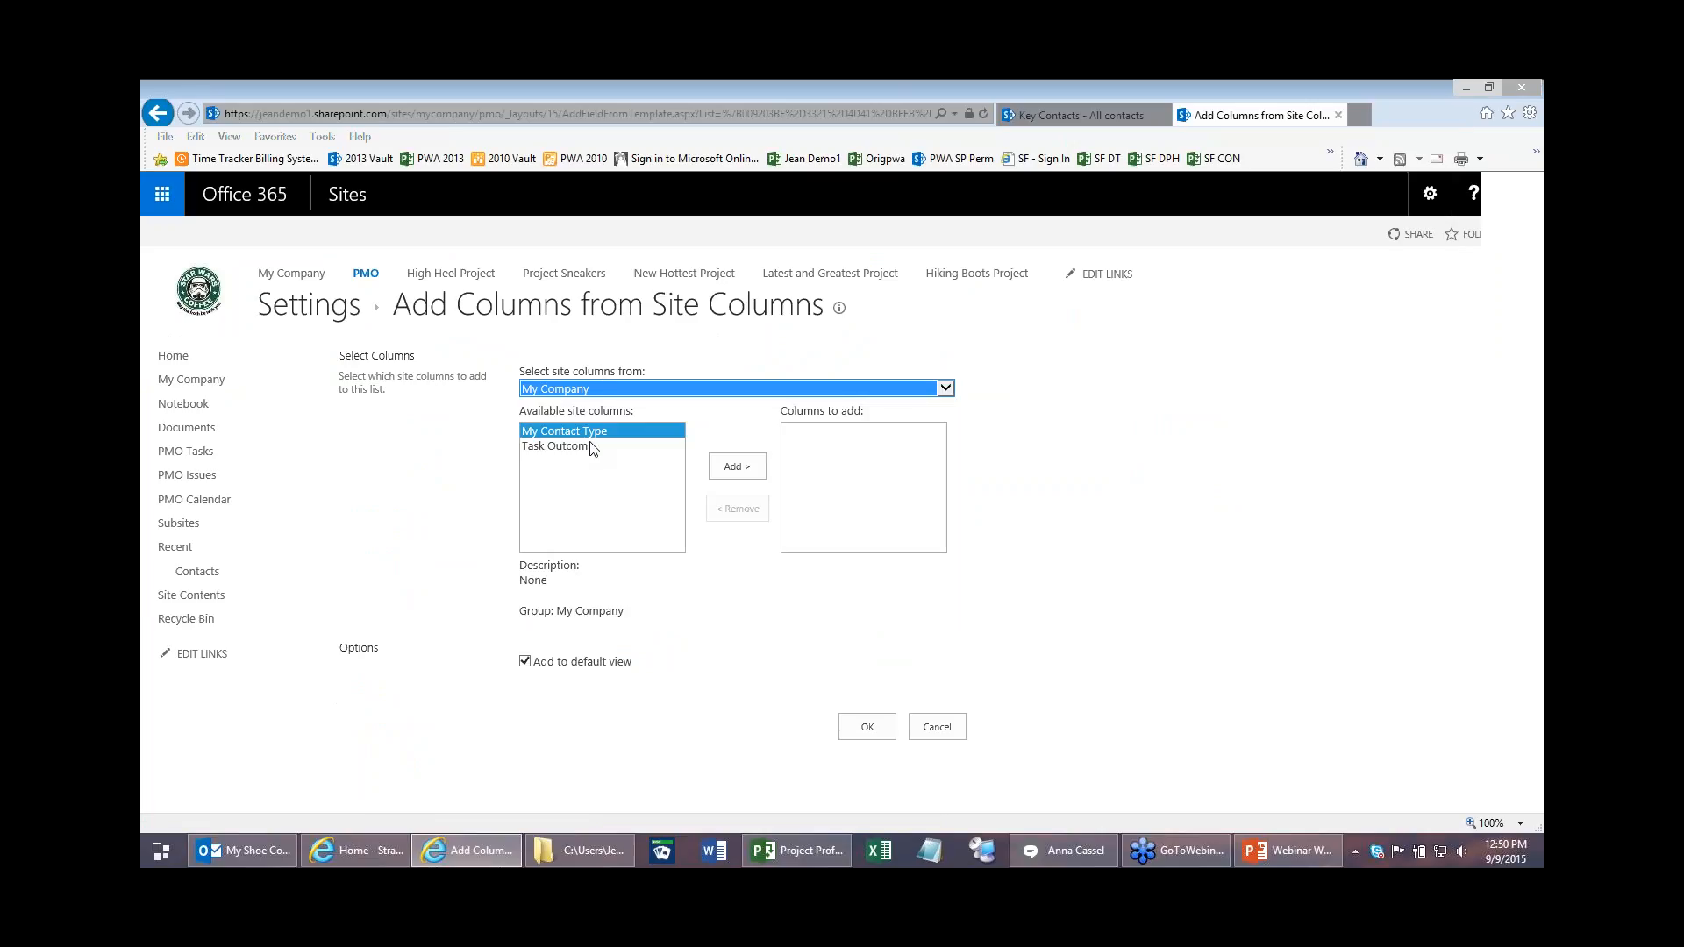
click(735, 471)
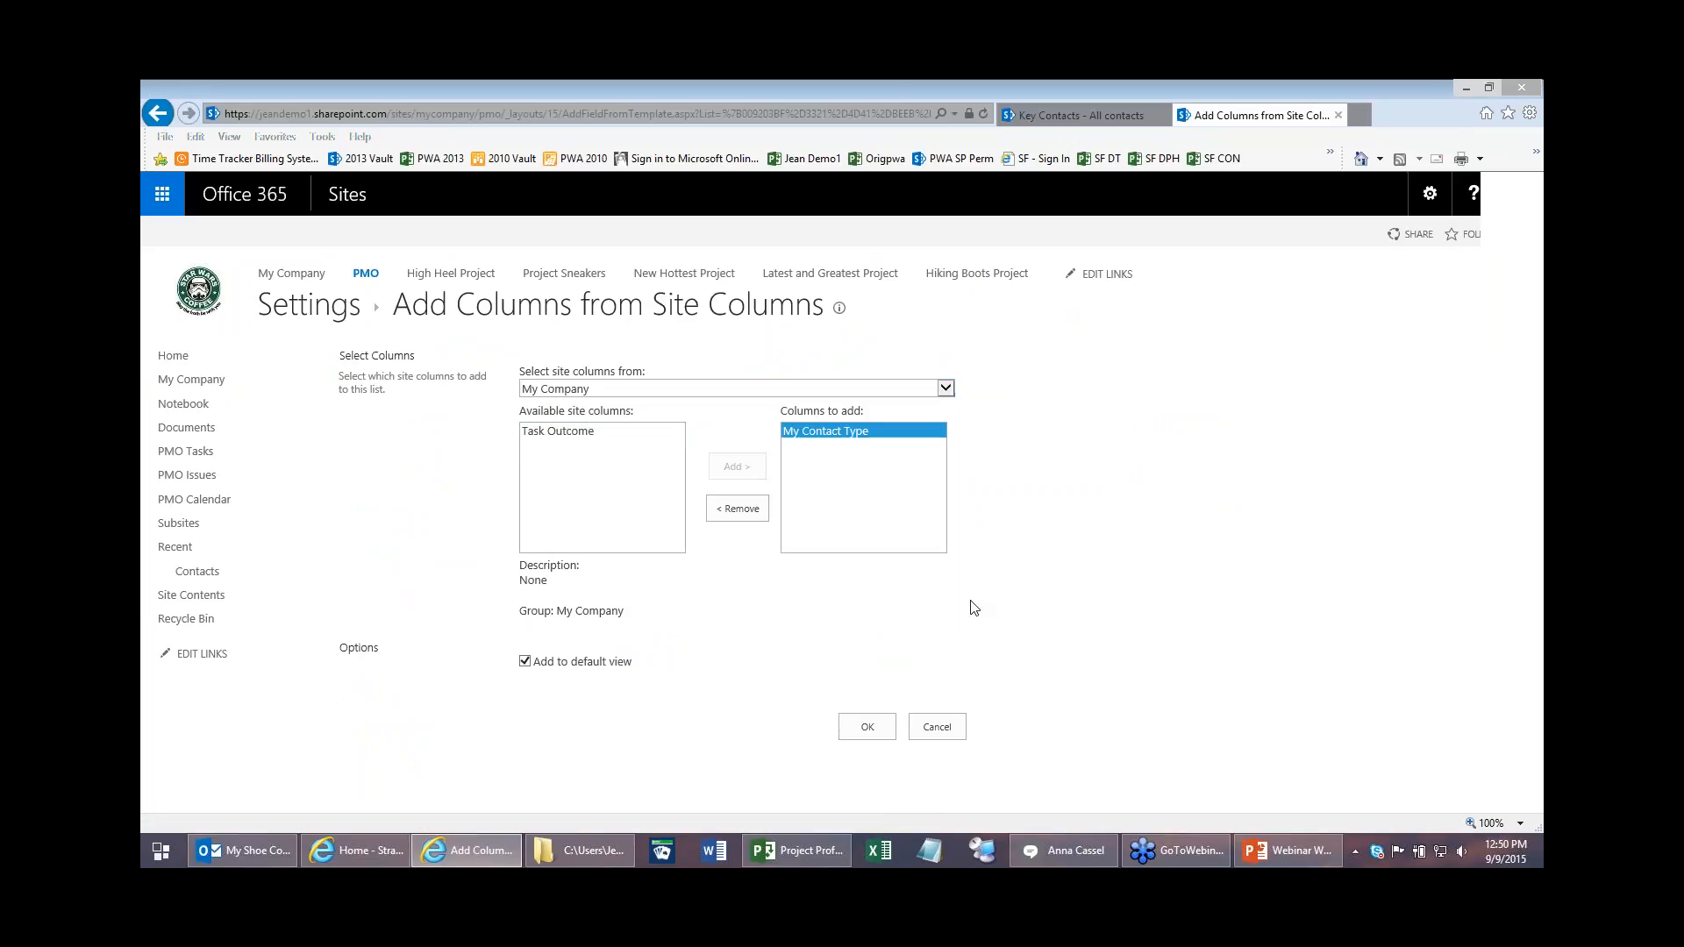
click(893, 728)
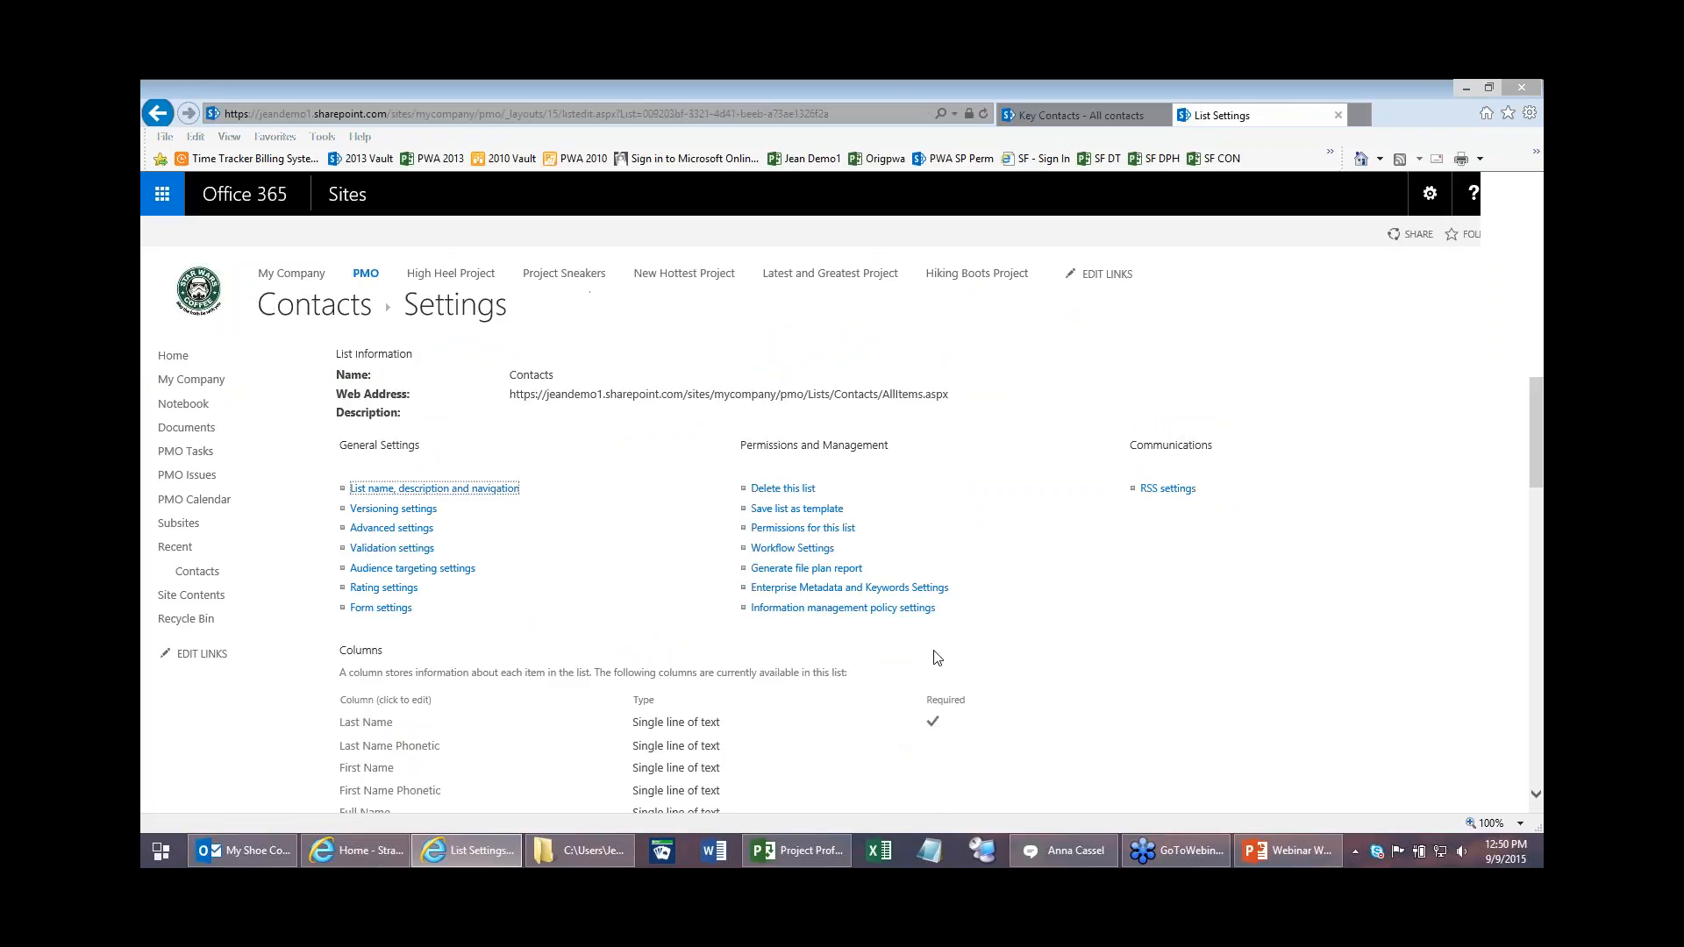
Step: Check the PMO Contacts list's columns for My Contact Type in its list settings
scroll(712, 763, down, 1)
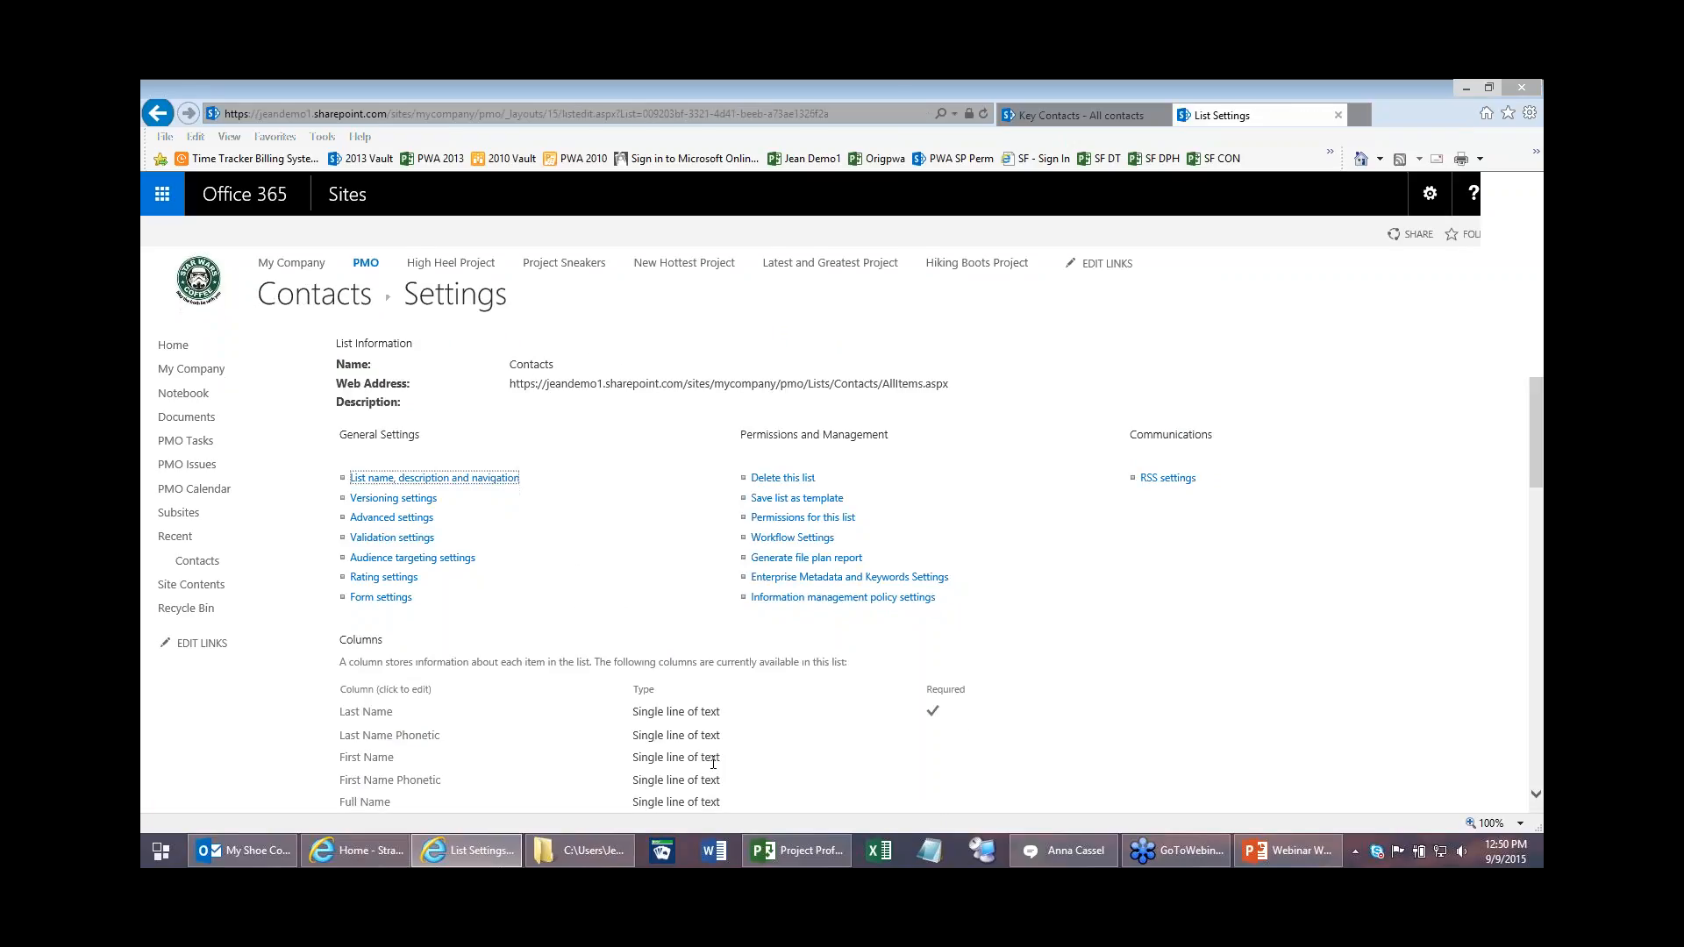
scroll(712, 763, down, 7)
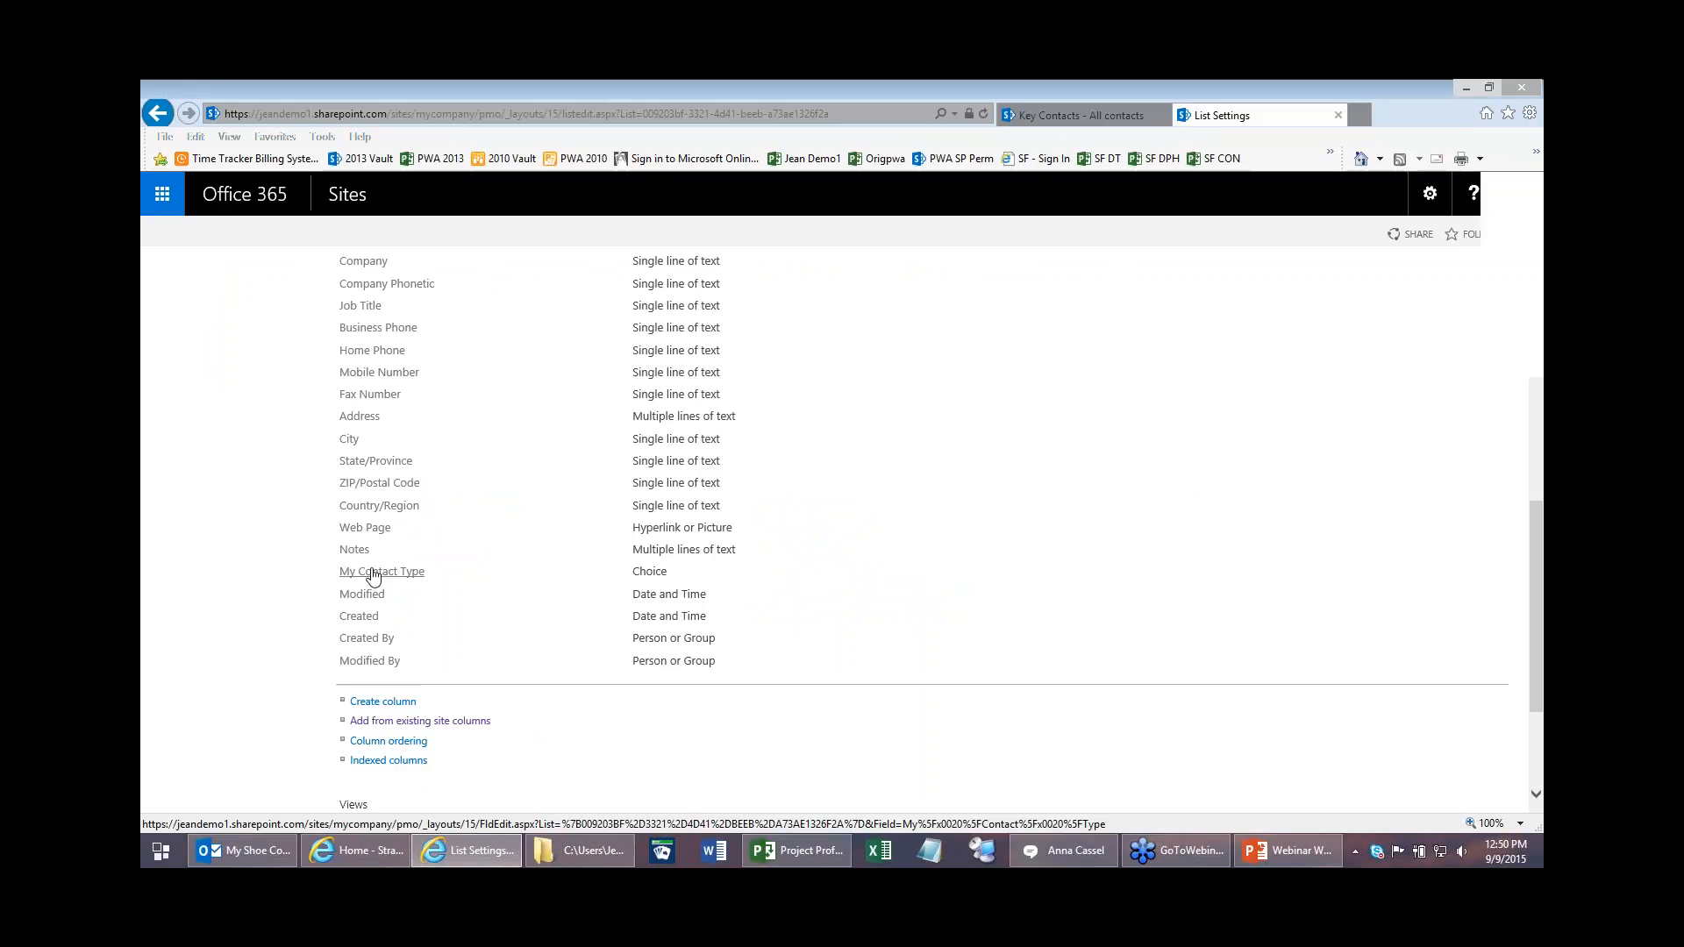
drag(1541, 641, 1541, 509)
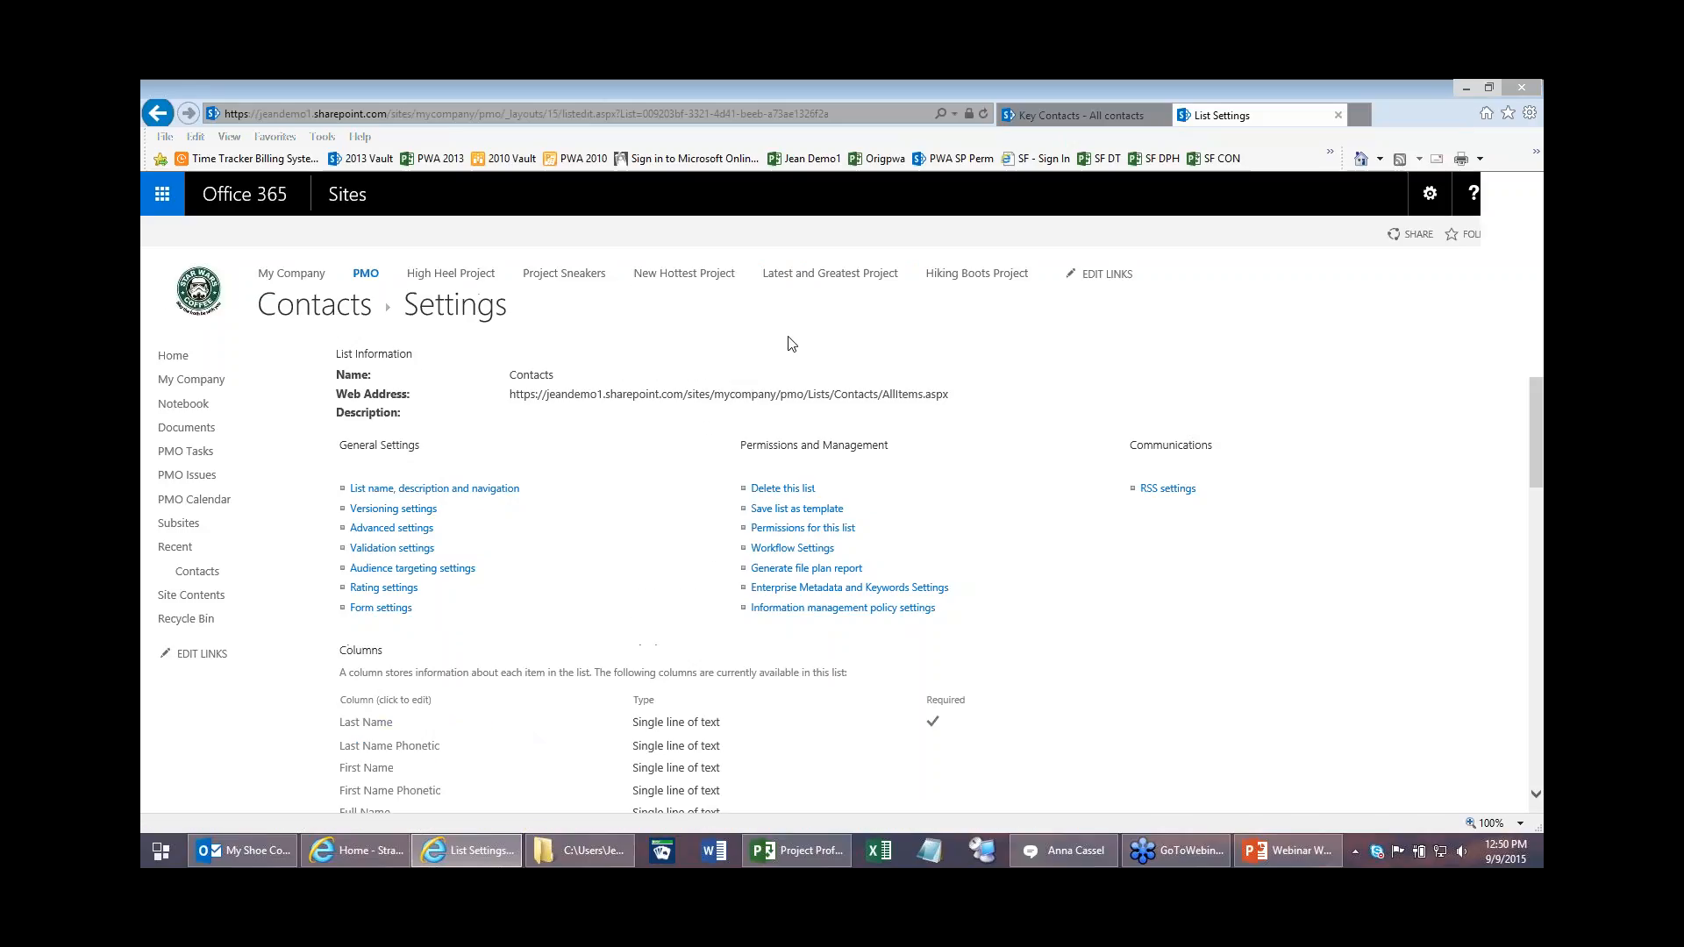
Step: Open the PMO Contacts list for inline editing and check the My Contact Type choices in the blank row
click(341, 319)
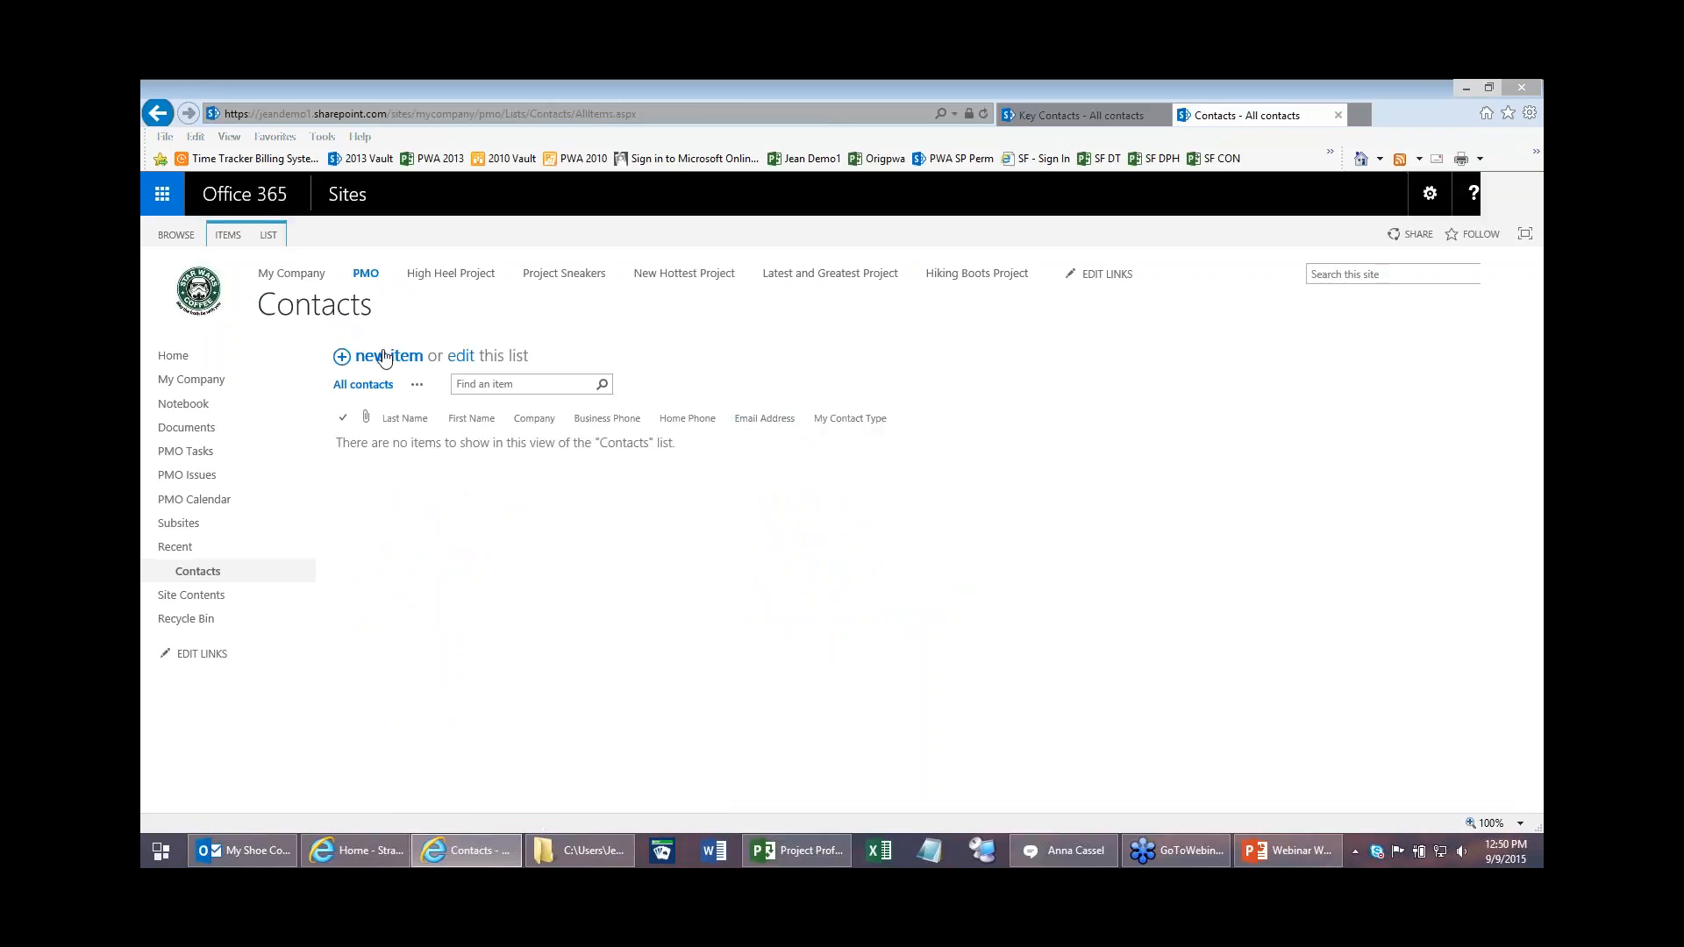
click(465, 360)
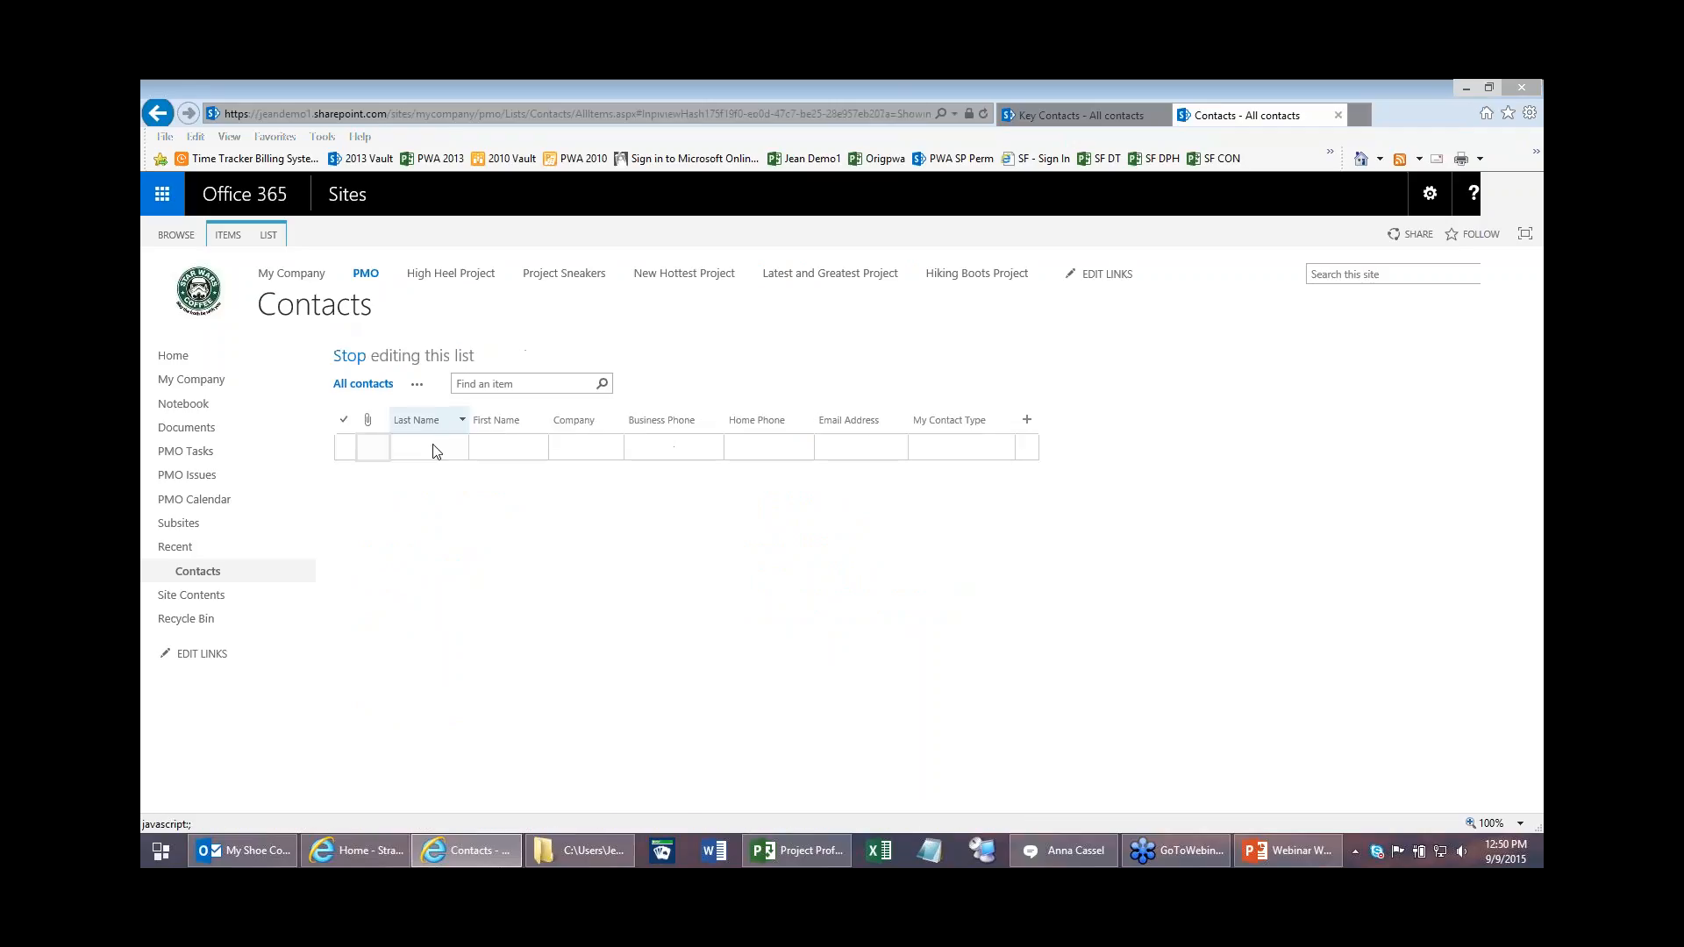
click(987, 447)
click(1005, 448)
click(1045, 531)
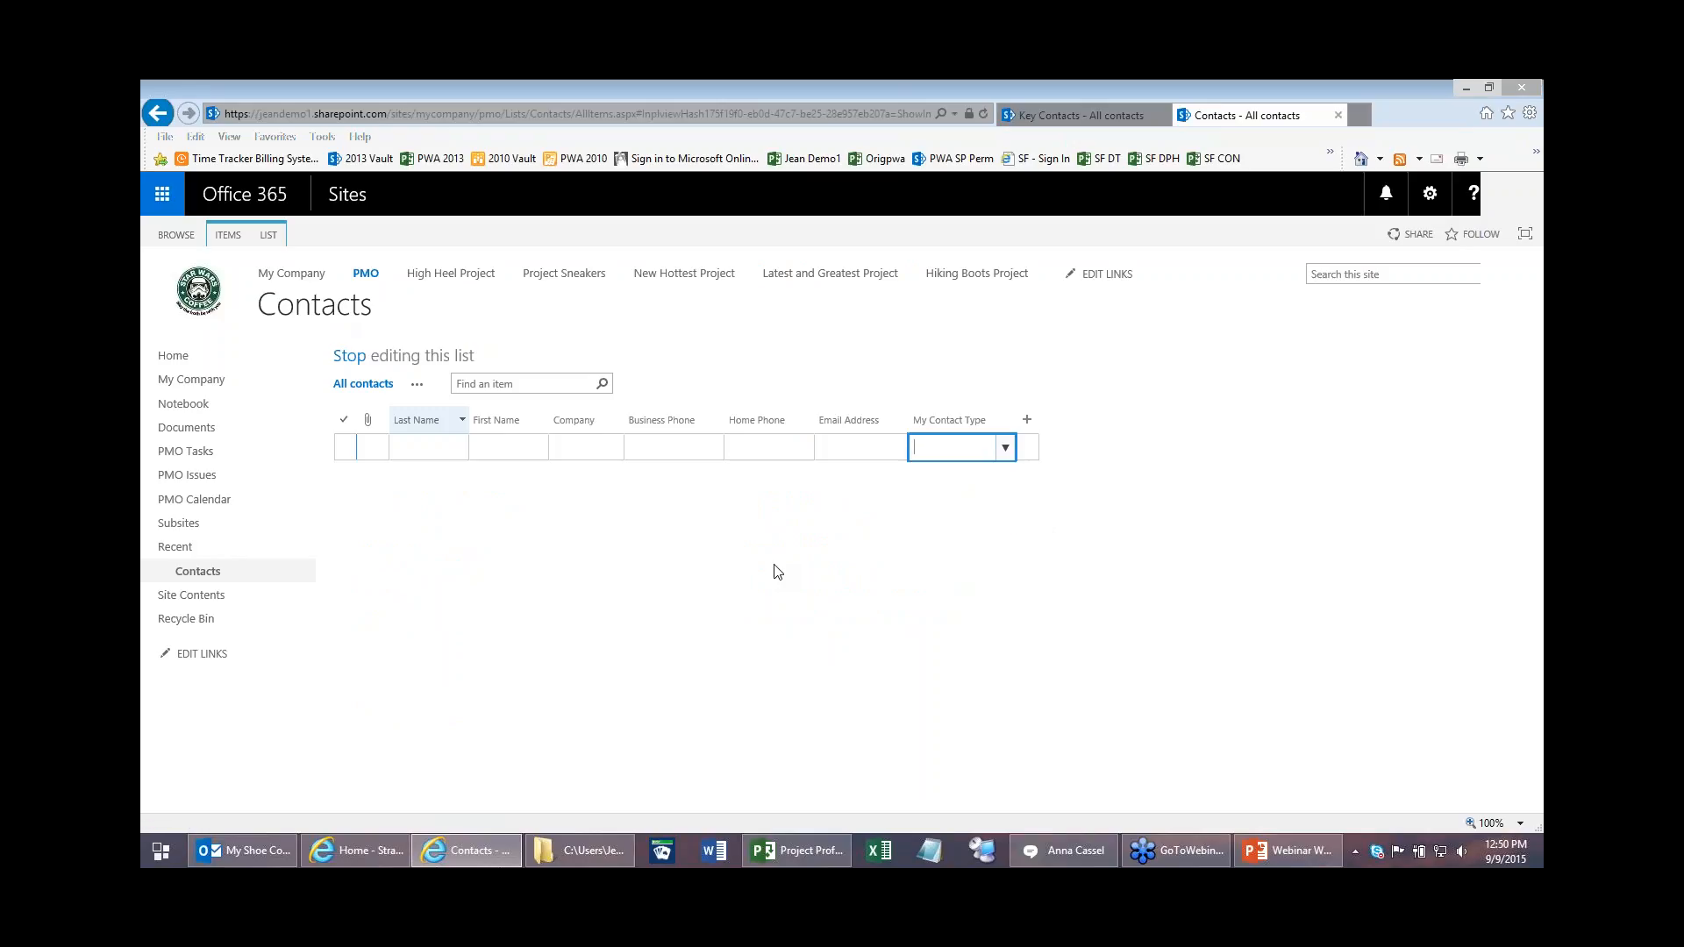
click(477, 452)
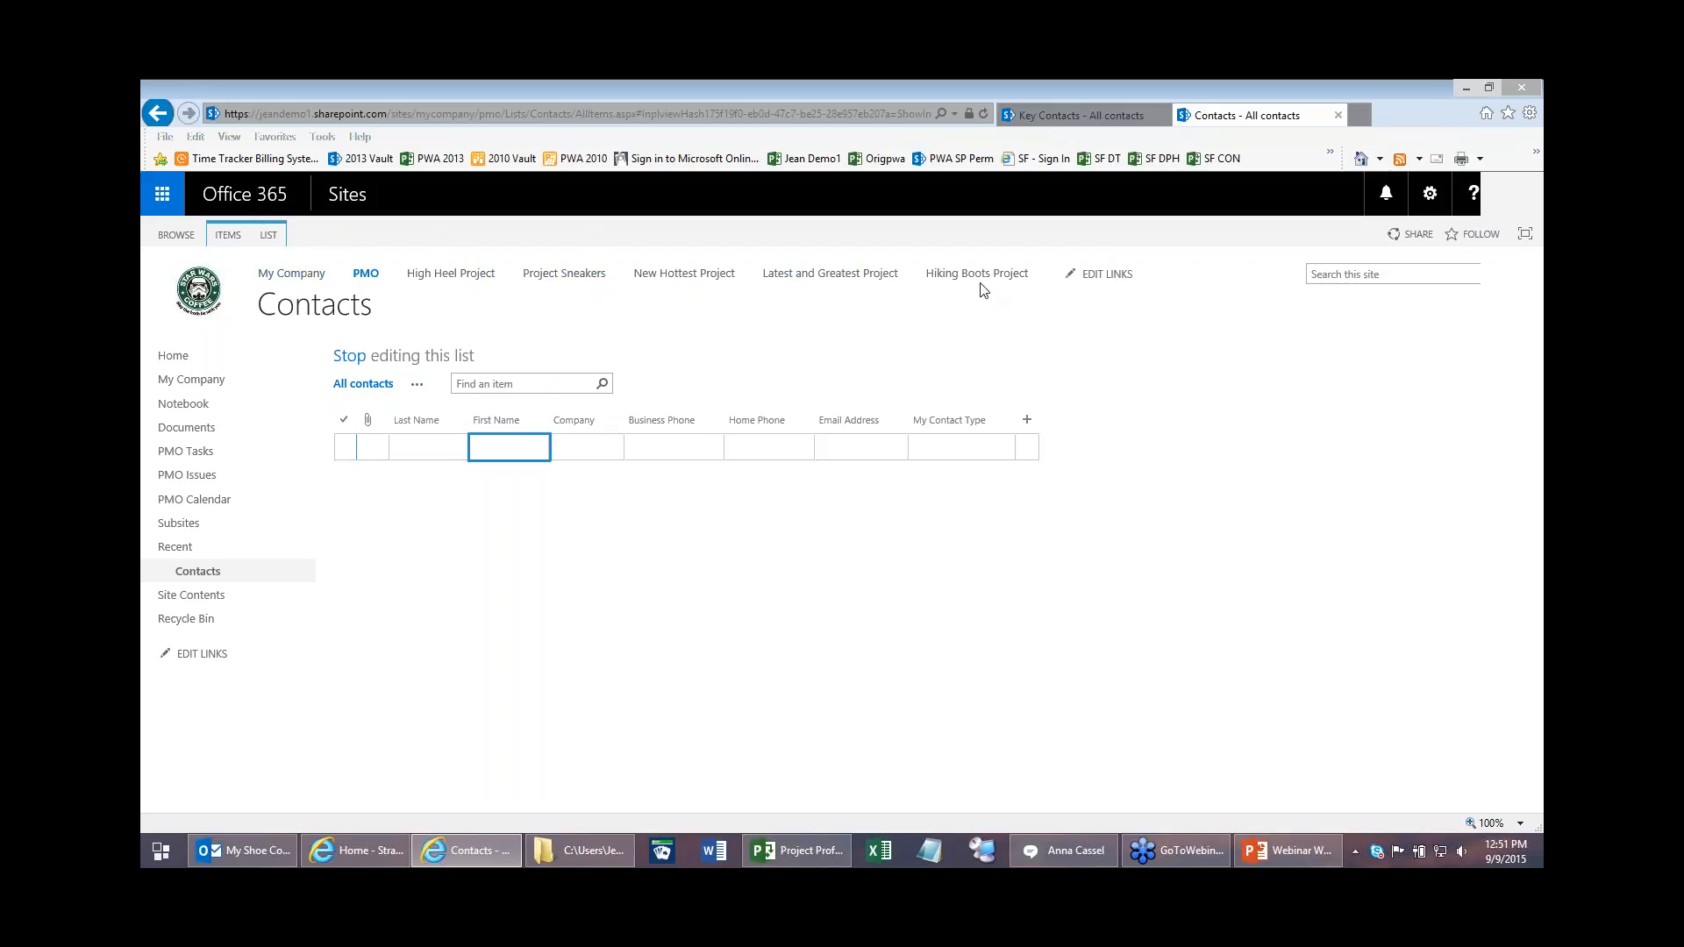
Step: Visit the Latest and Greatest Project and Project Sneakers sites, ending on the New Hottest Project site
click(865, 278)
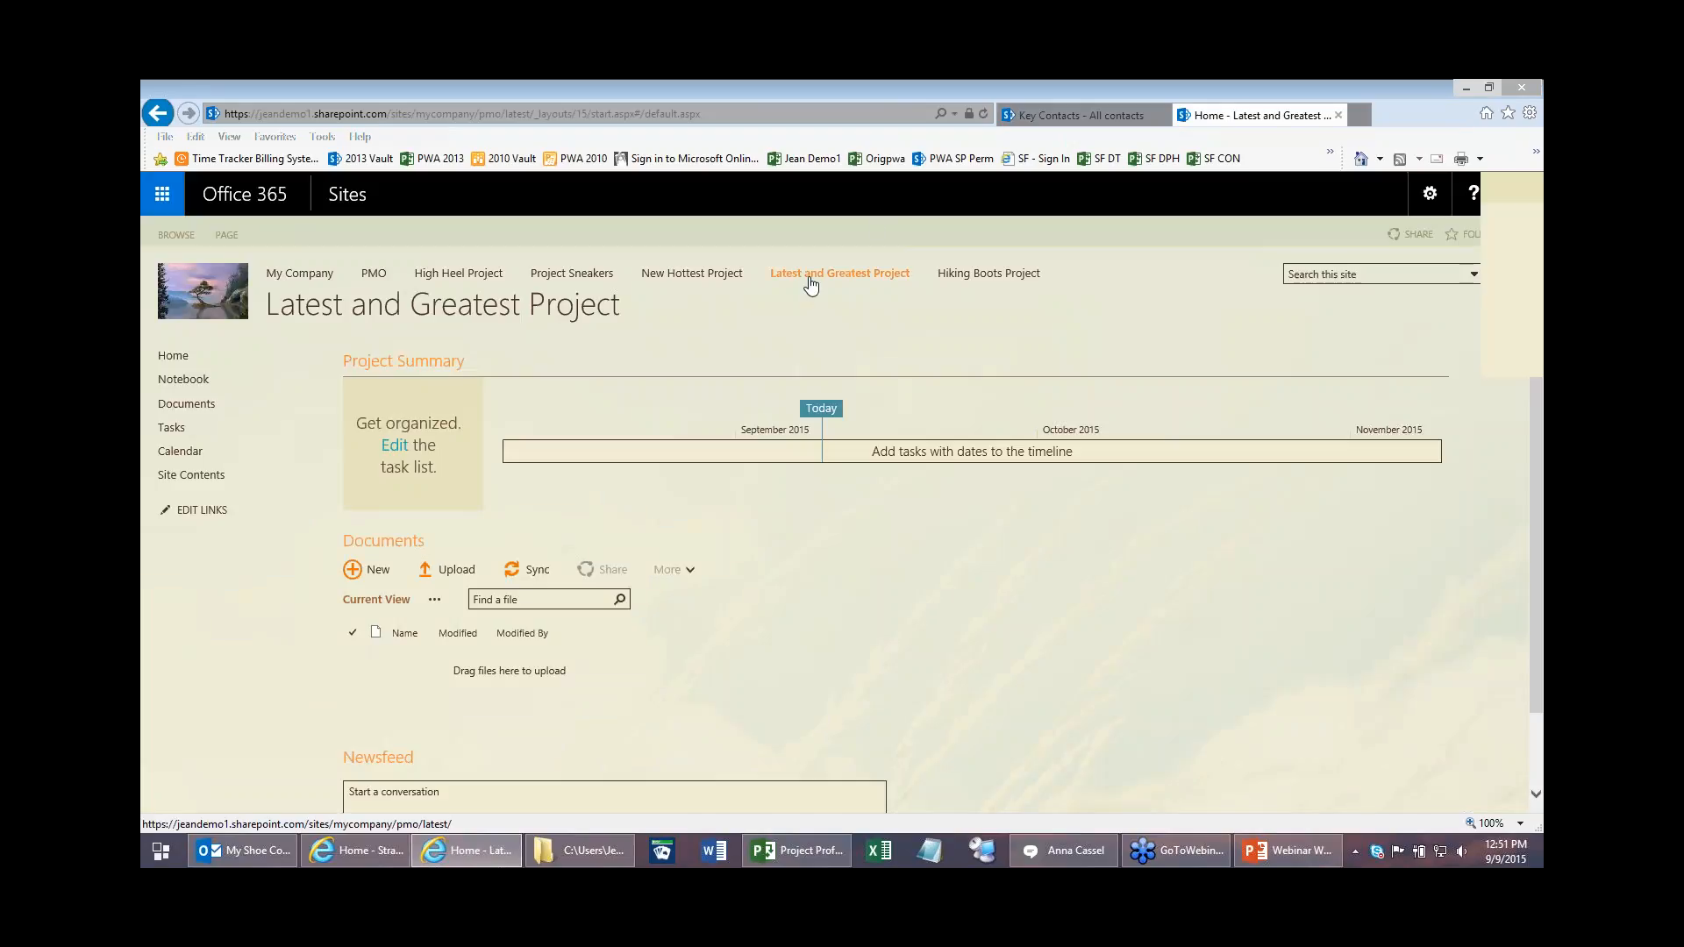
click(552, 279)
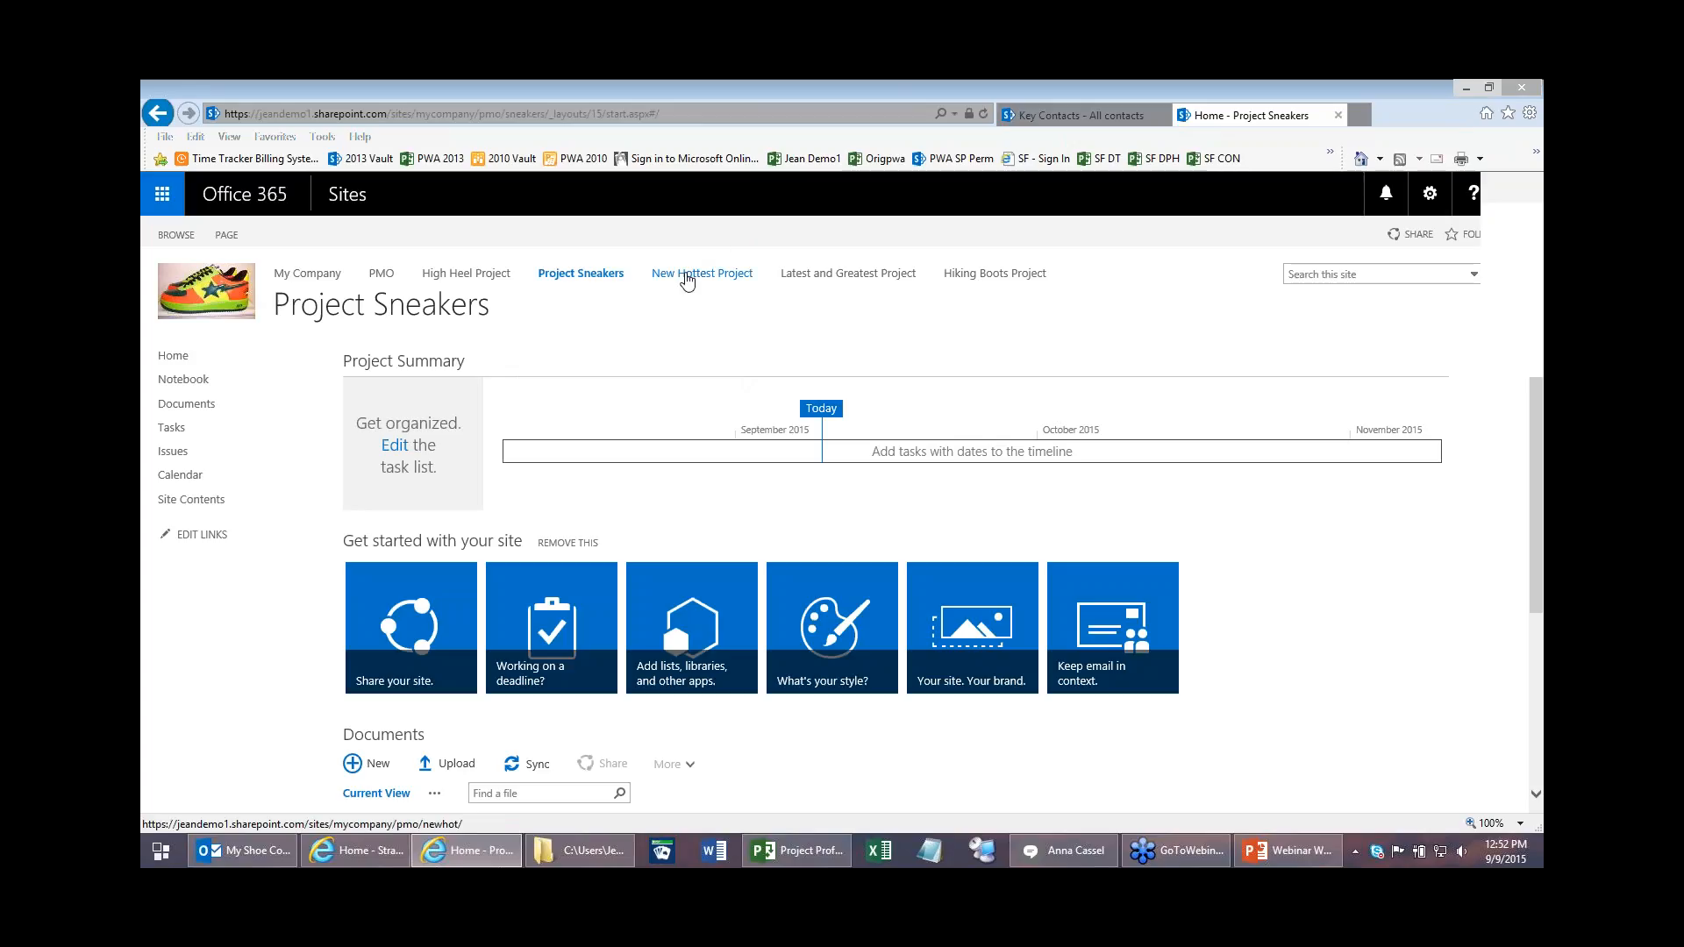
click(687, 279)
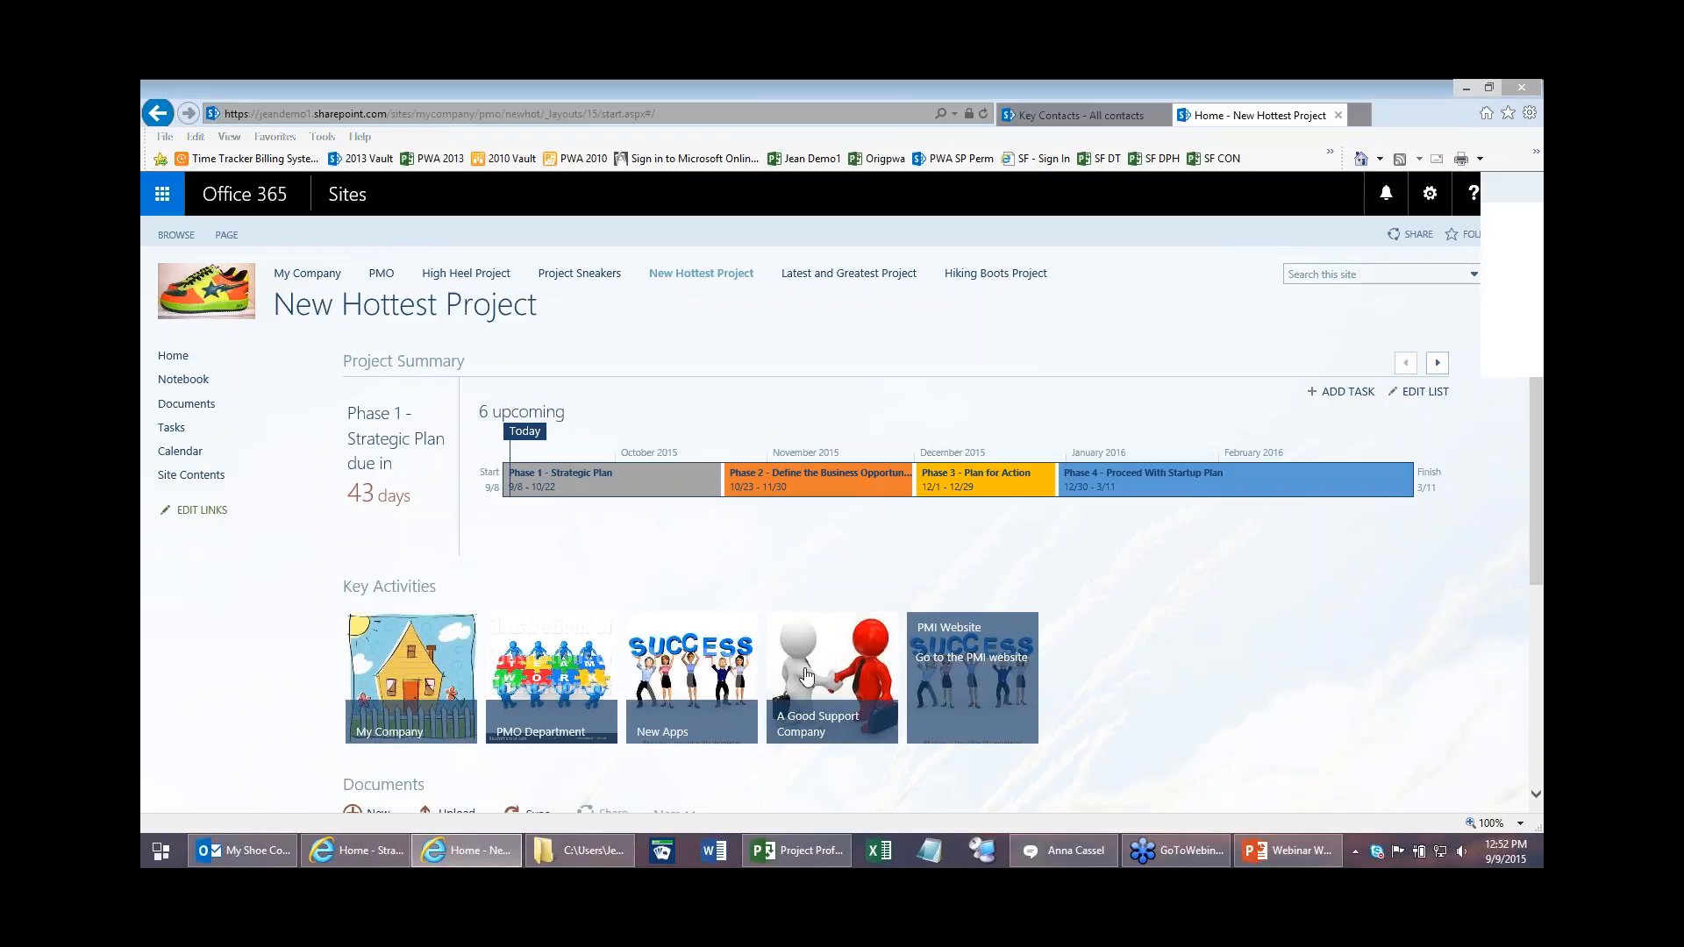
Step: Try the PMI Website and A Good Support Company tiles, returning to the New Hottest Project page after each
click(965, 660)
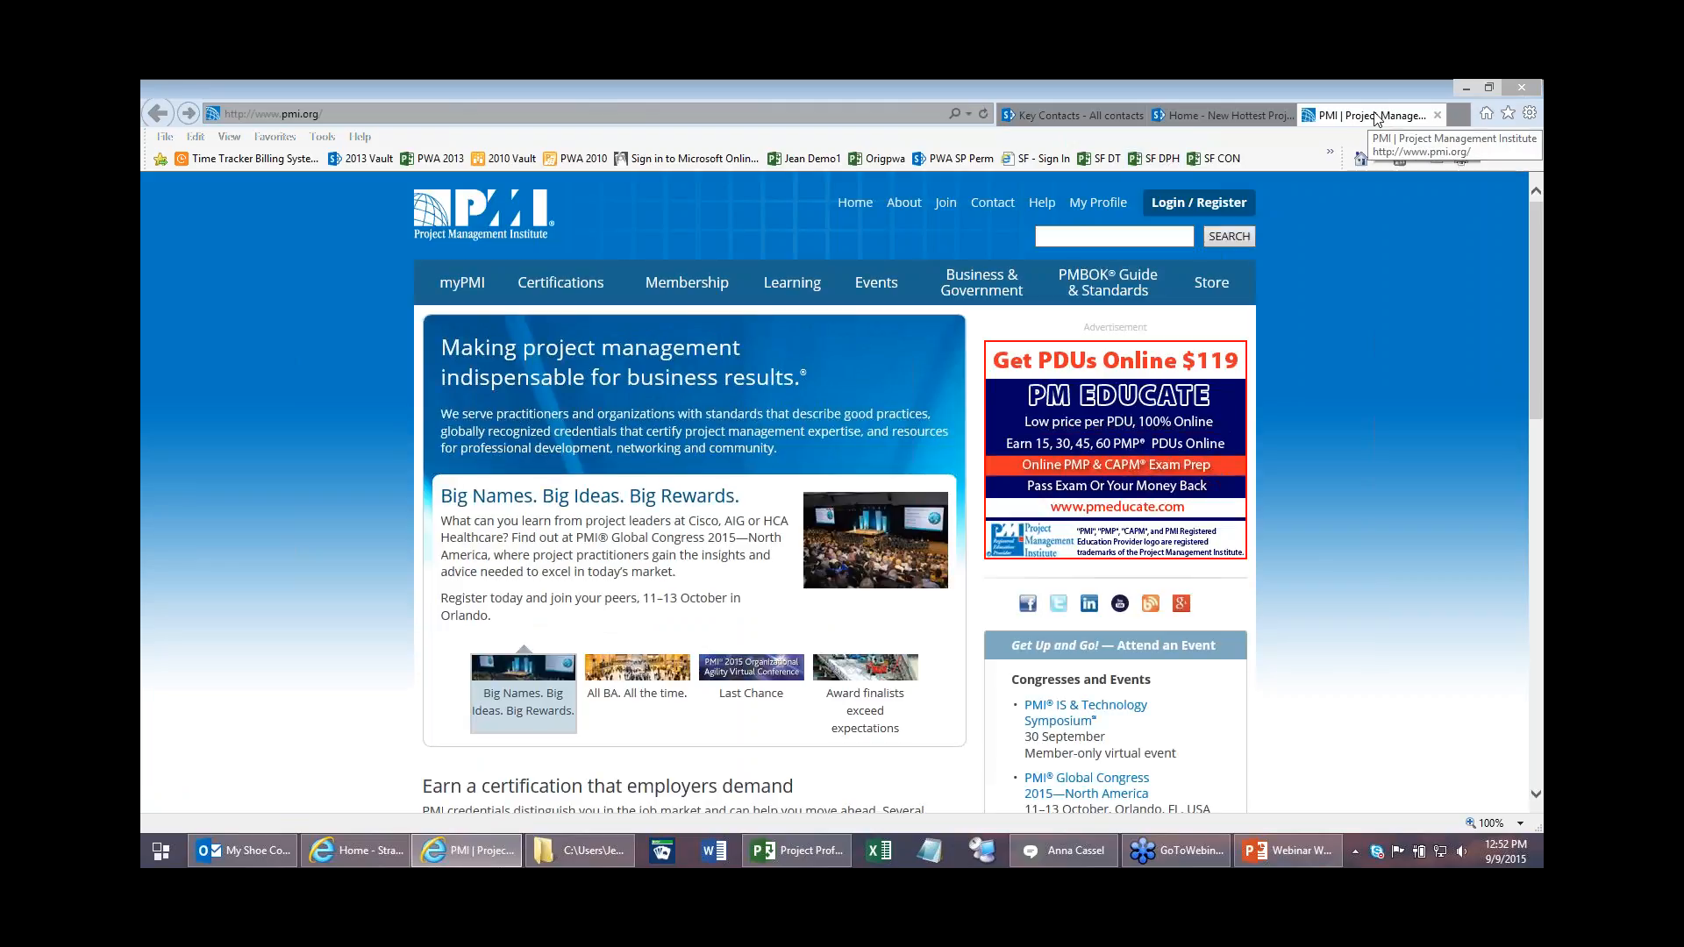
click(1210, 115)
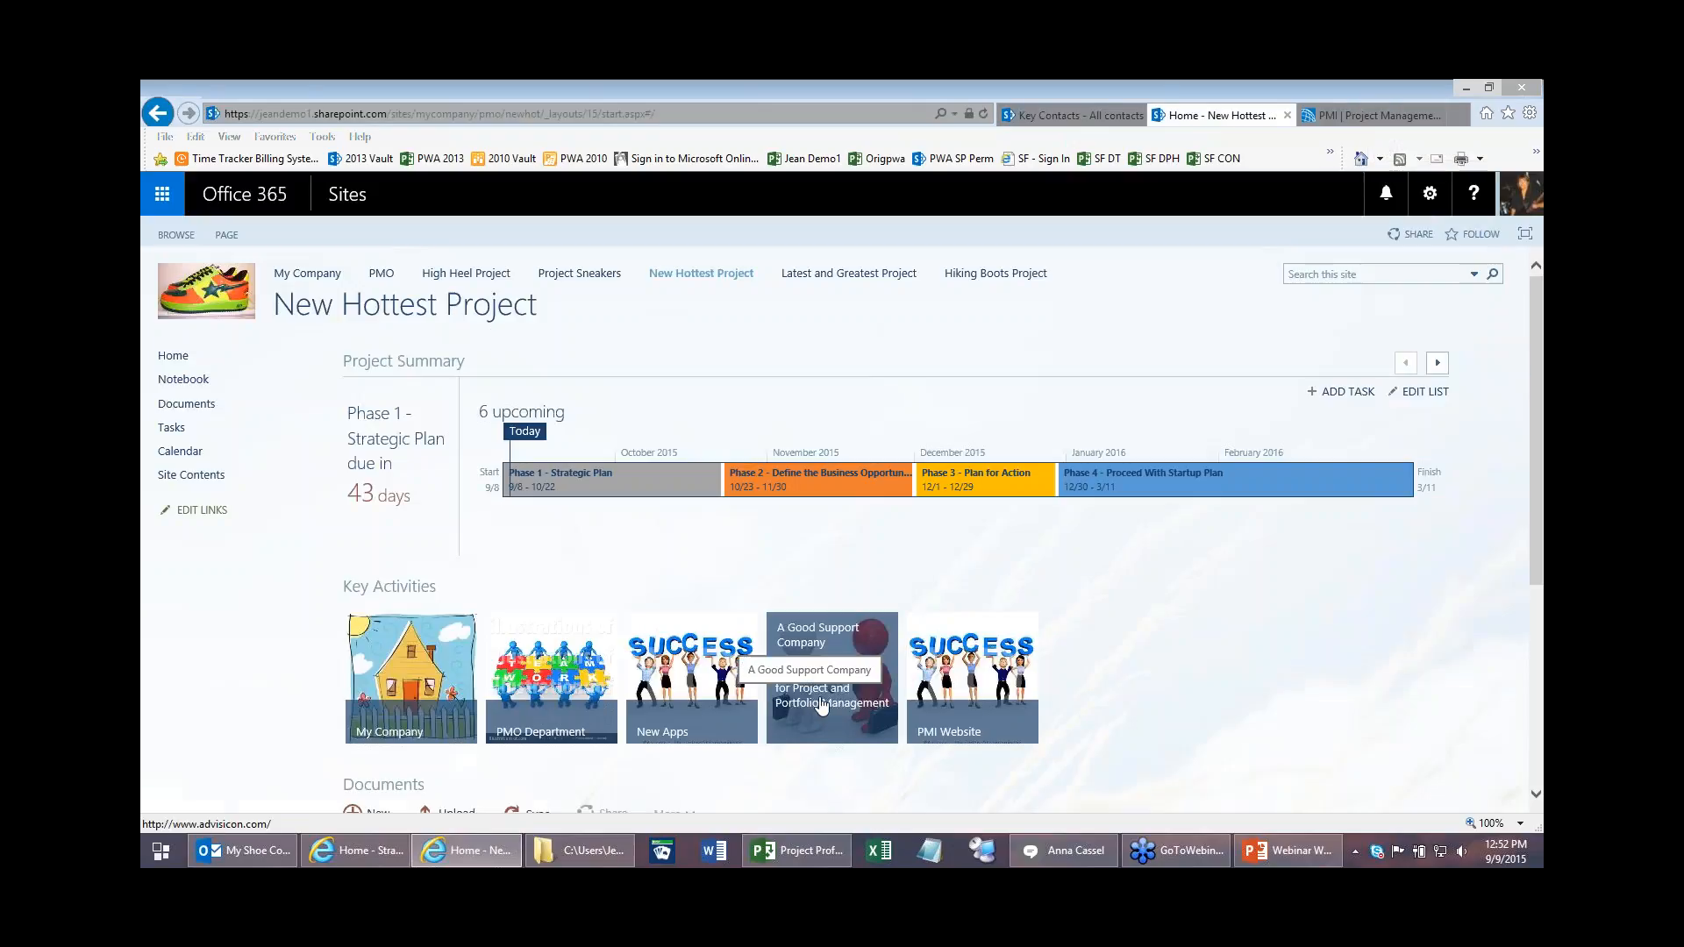
click(848, 653)
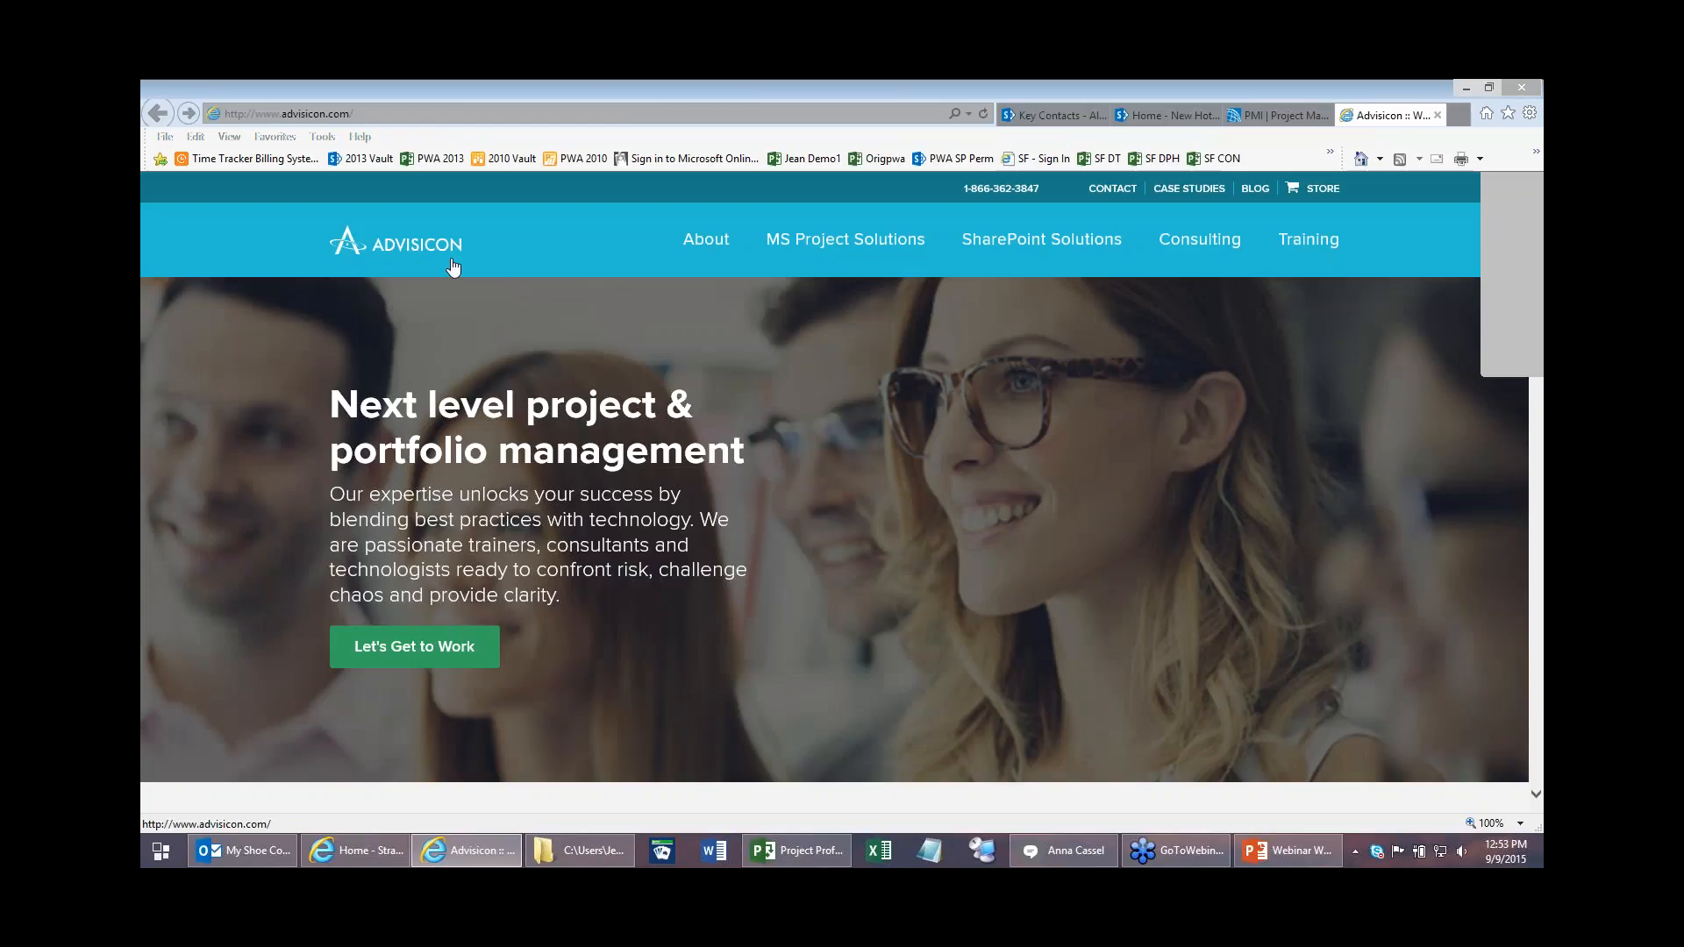
click(1189, 124)
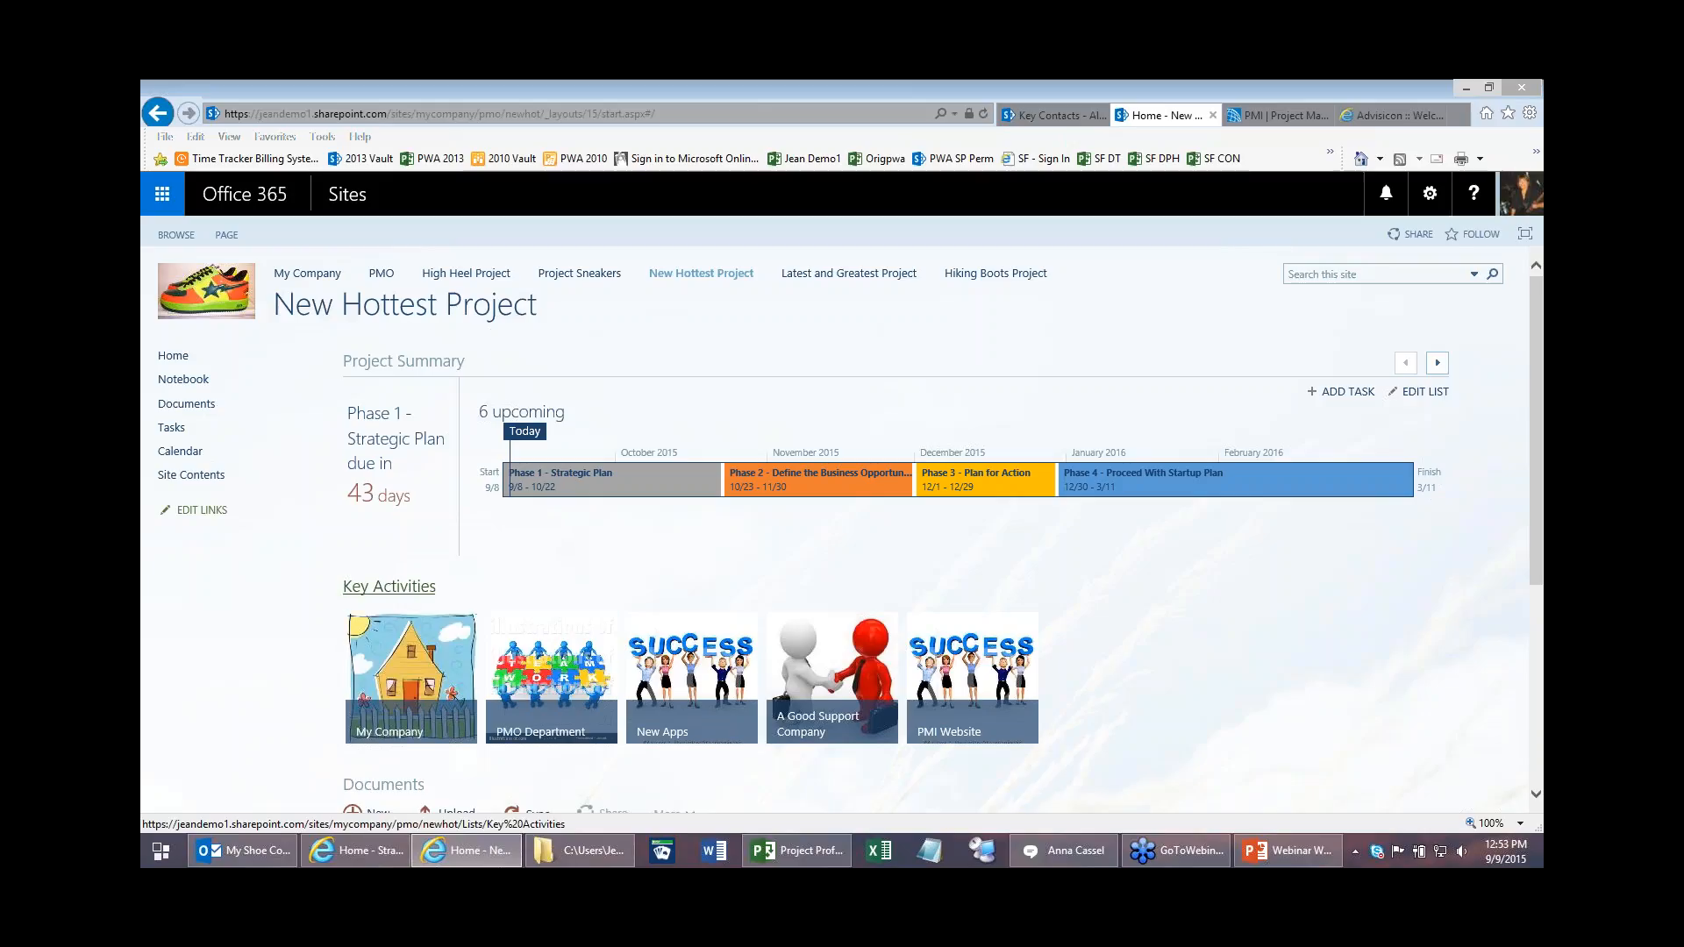
Step: Open the Key Activities list and switch it to the All Promoted Links view
click(391, 587)
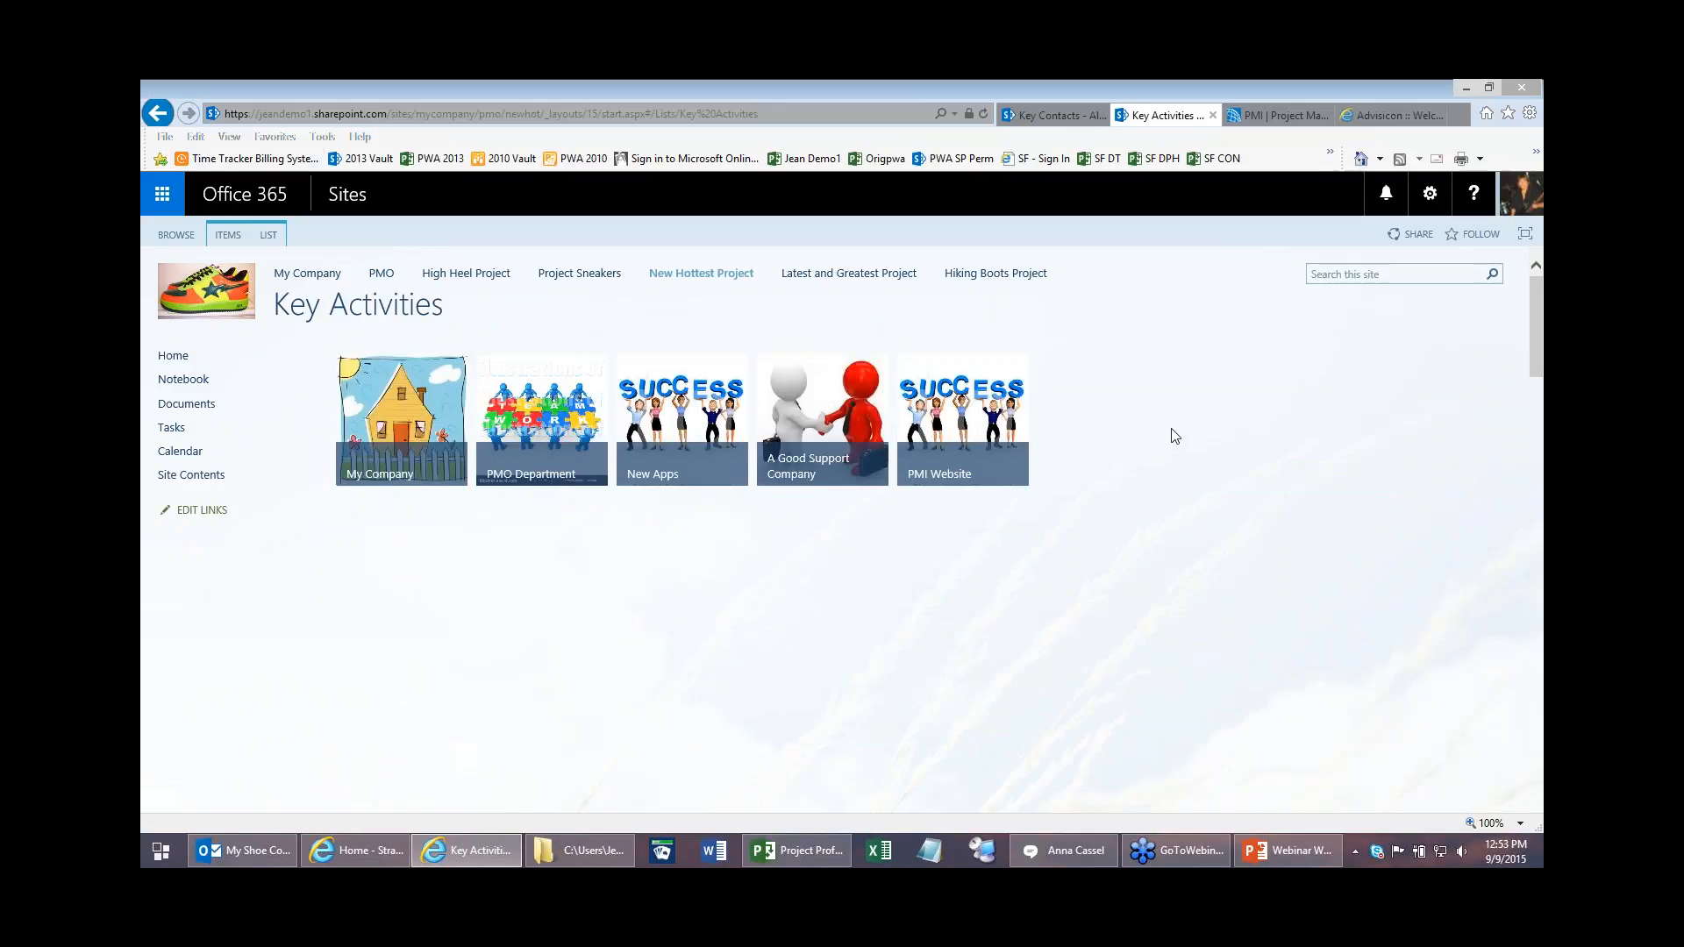
click(269, 235)
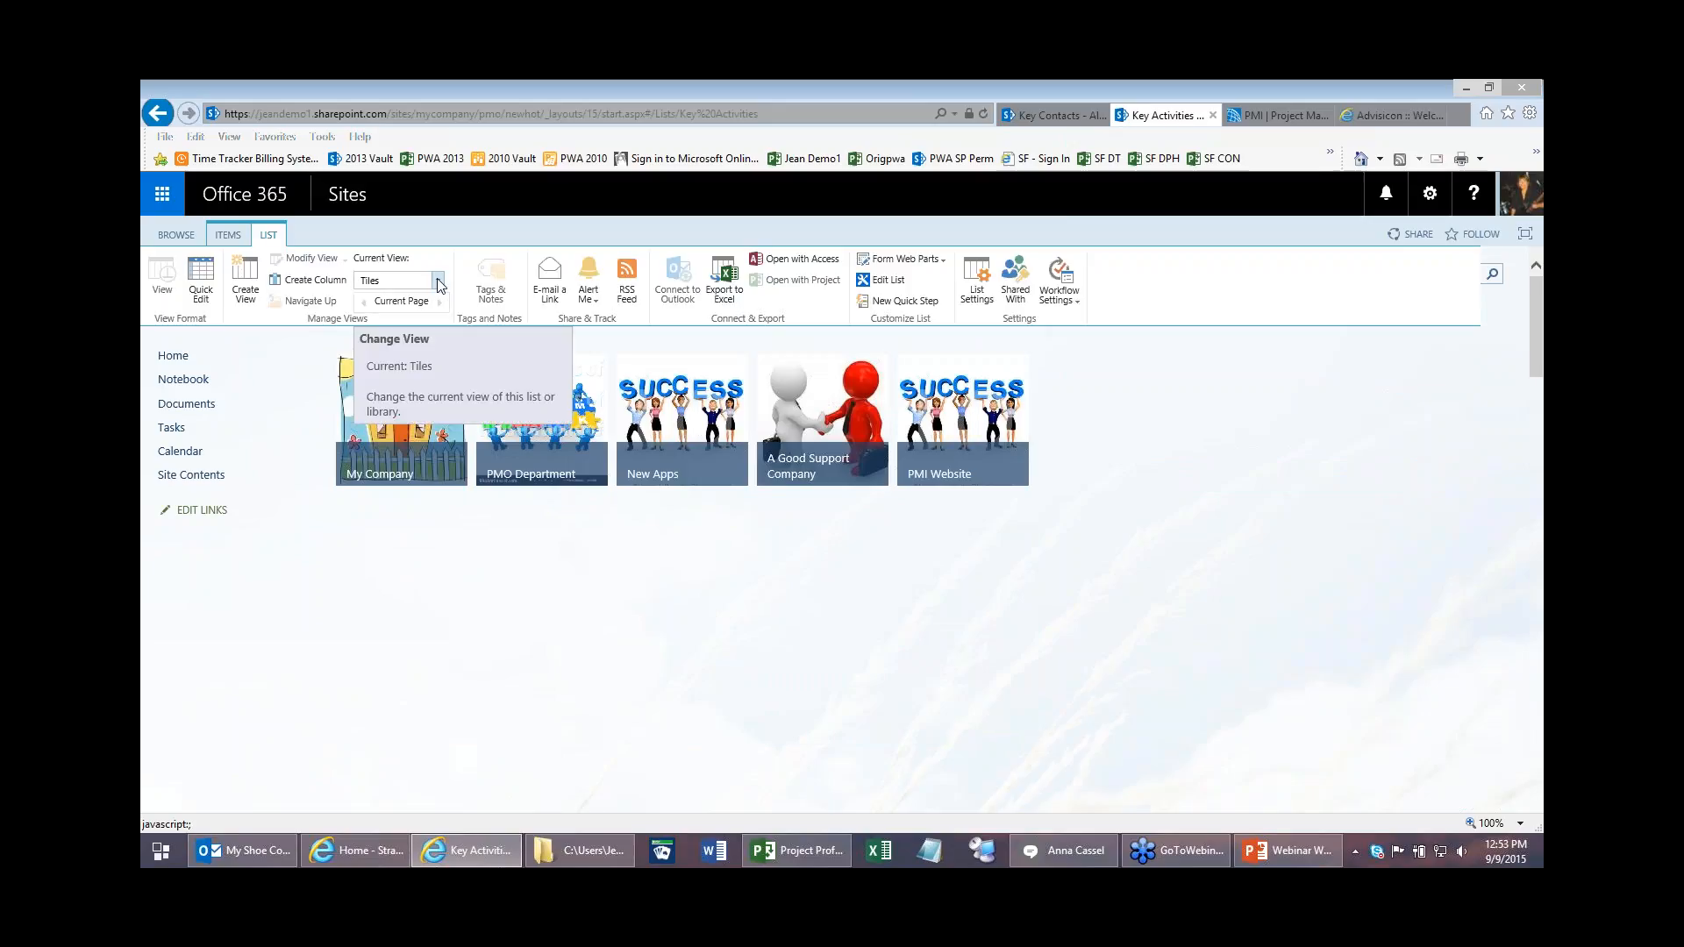
click(438, 281)
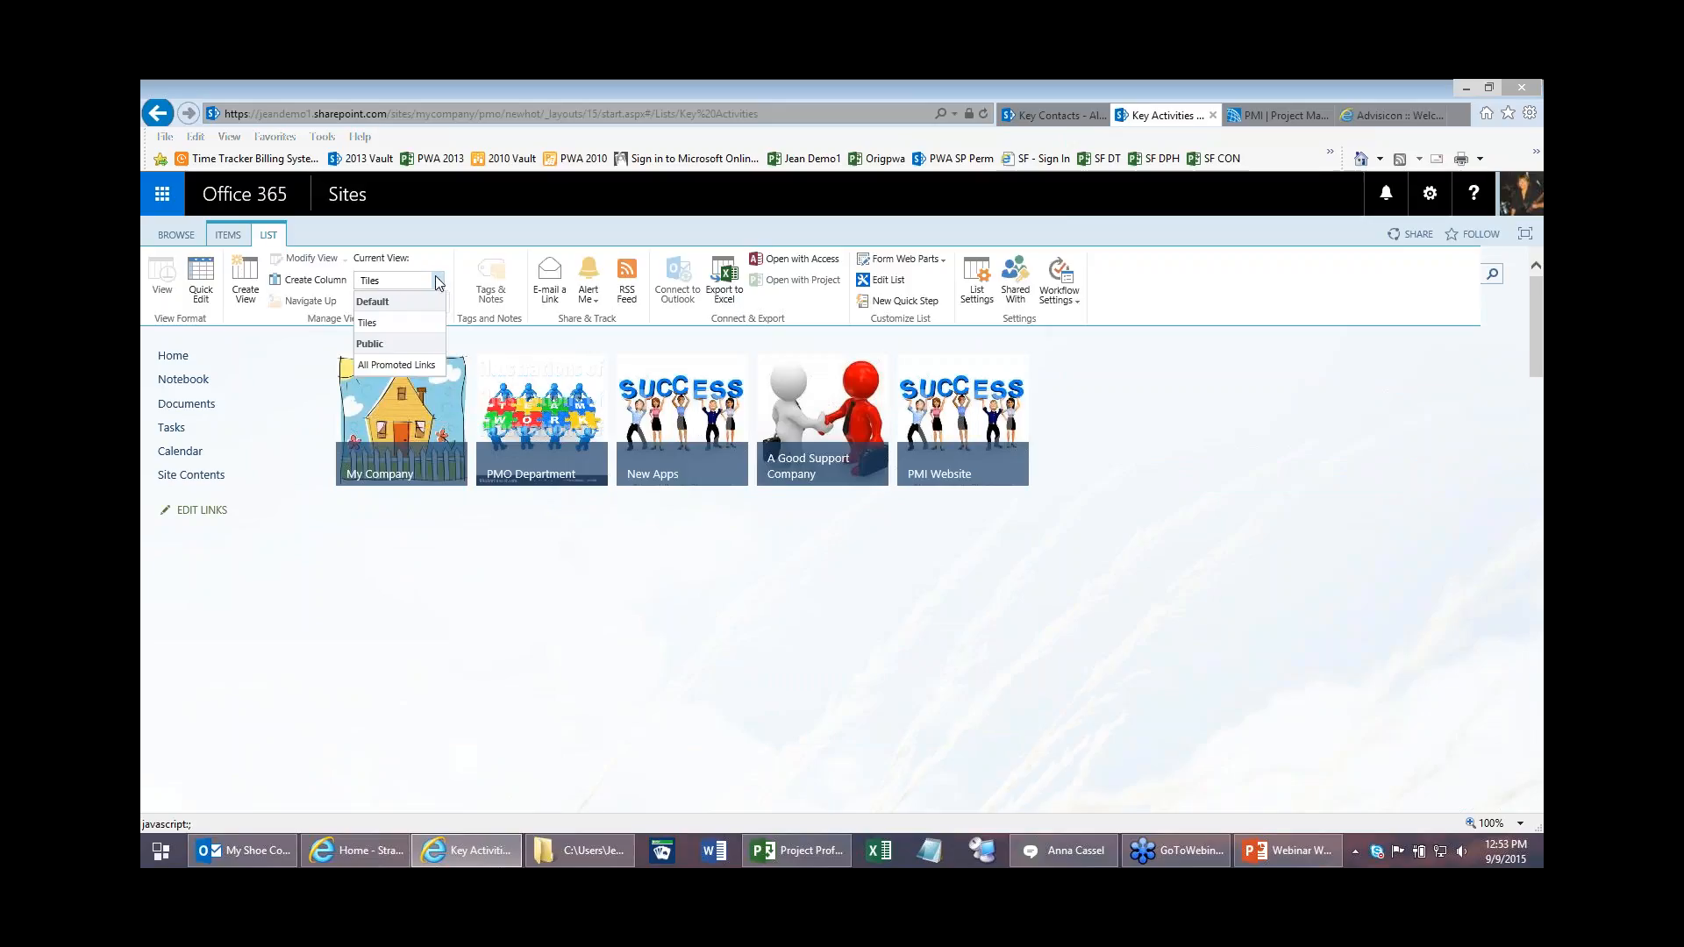
click(379, 366)
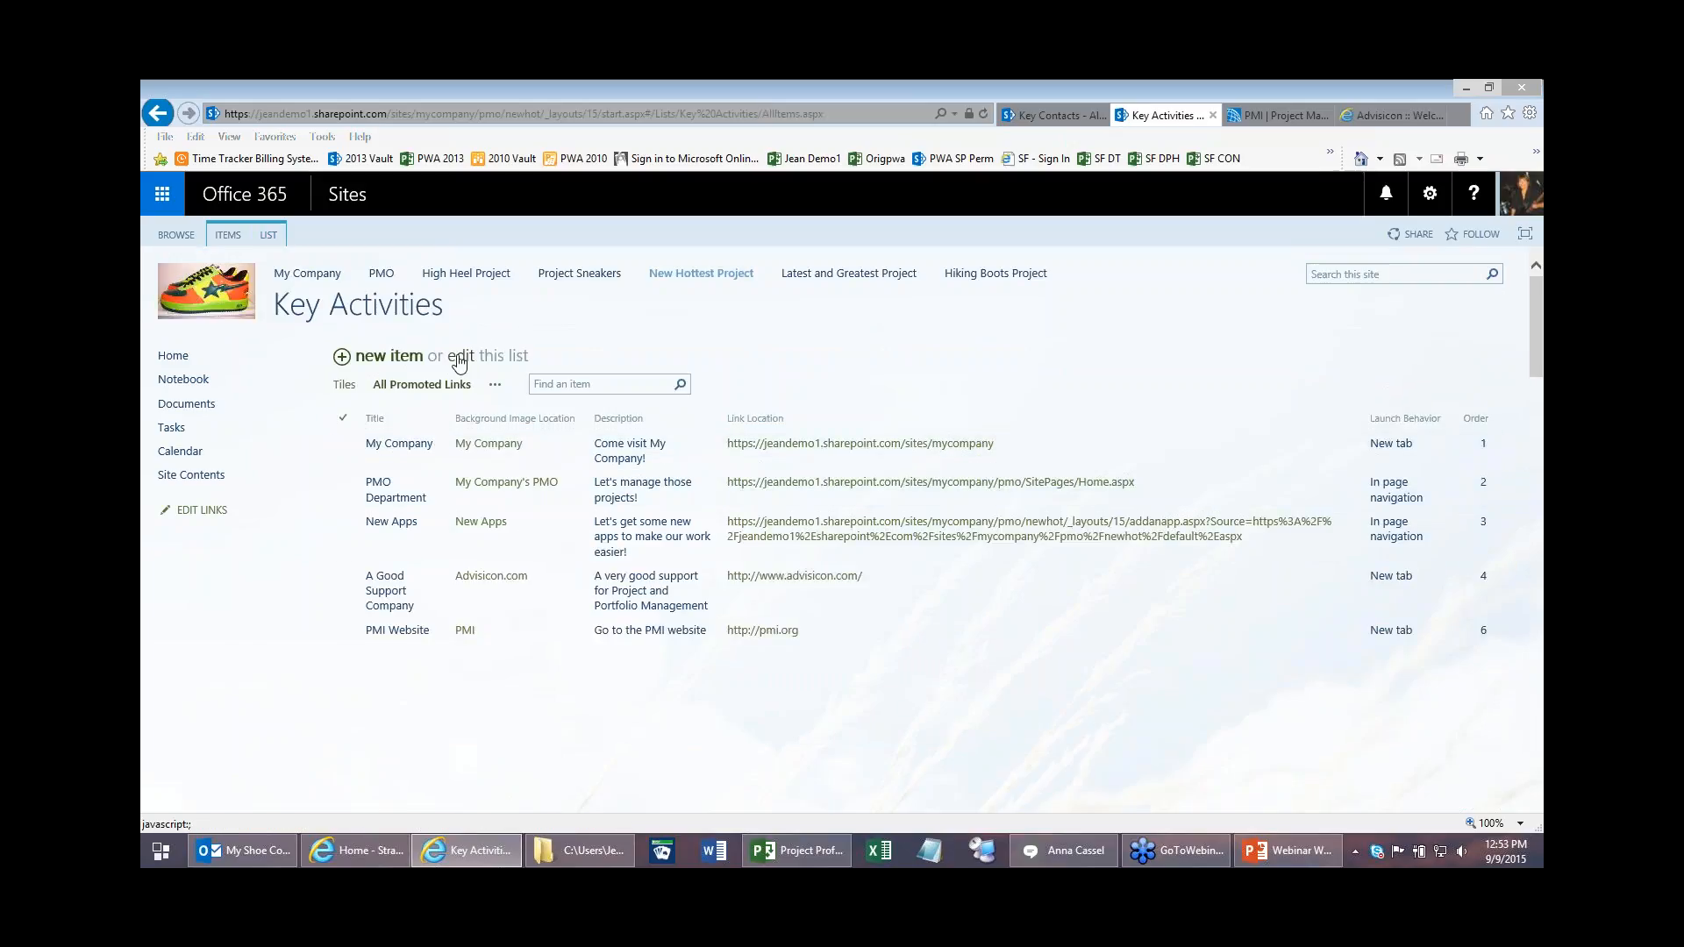
Step: Start editing the Key Activities list inline and delete the PMI Website row
click(460, 363)
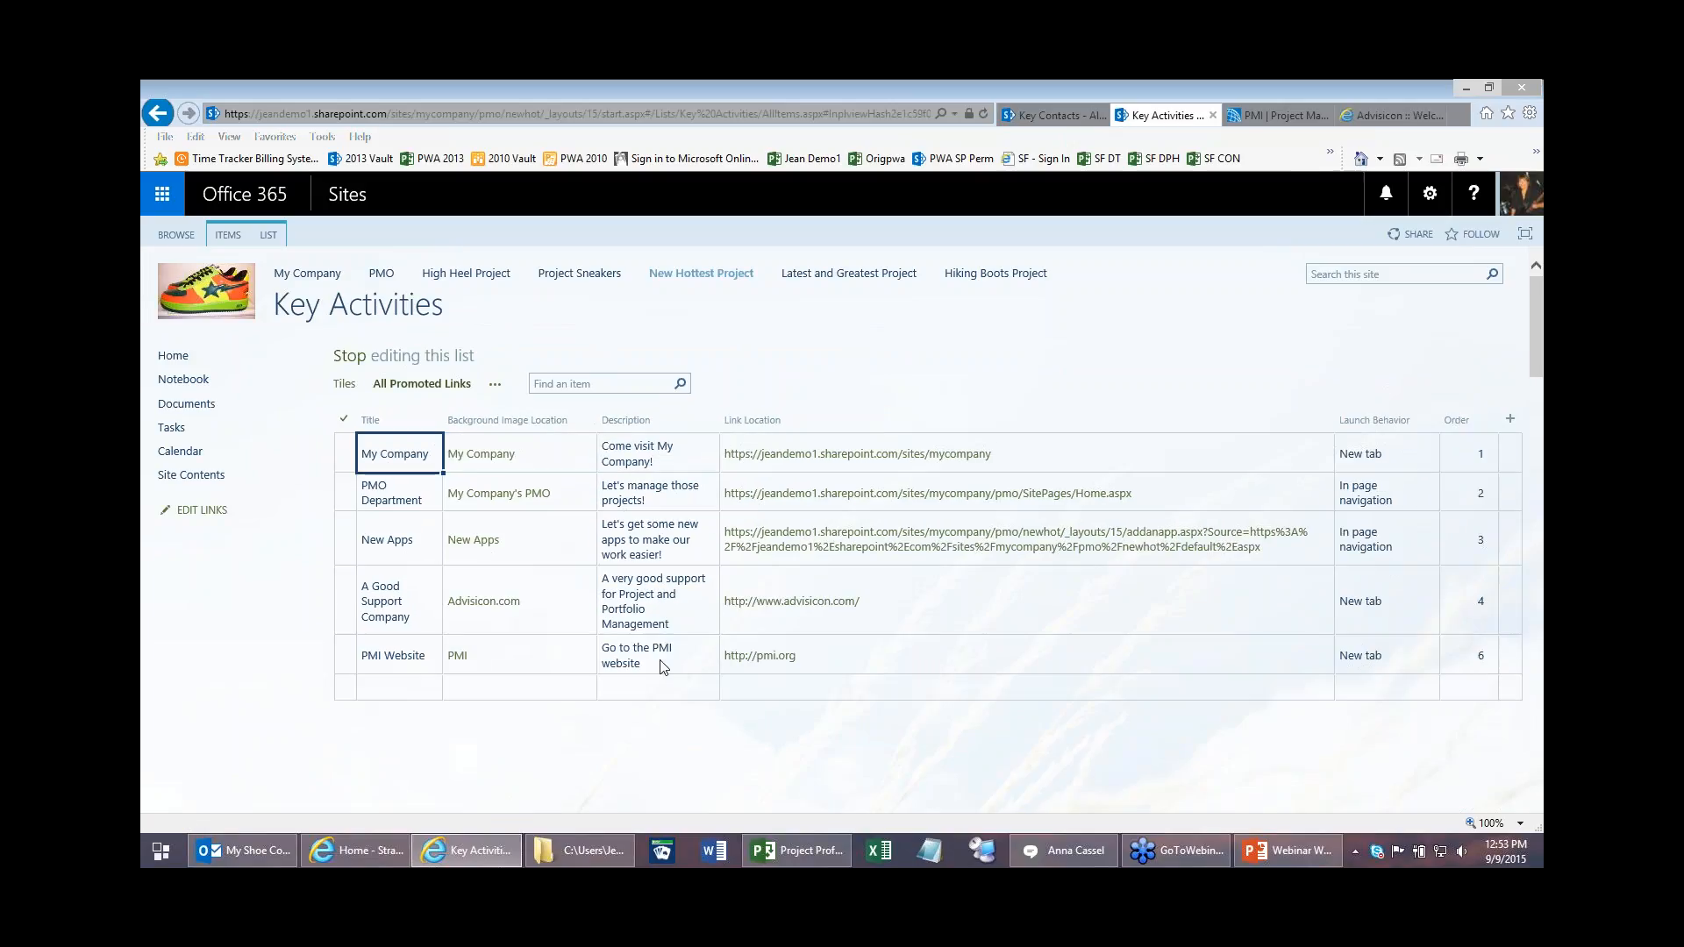
click(349, 658)
right_click(349, 657)
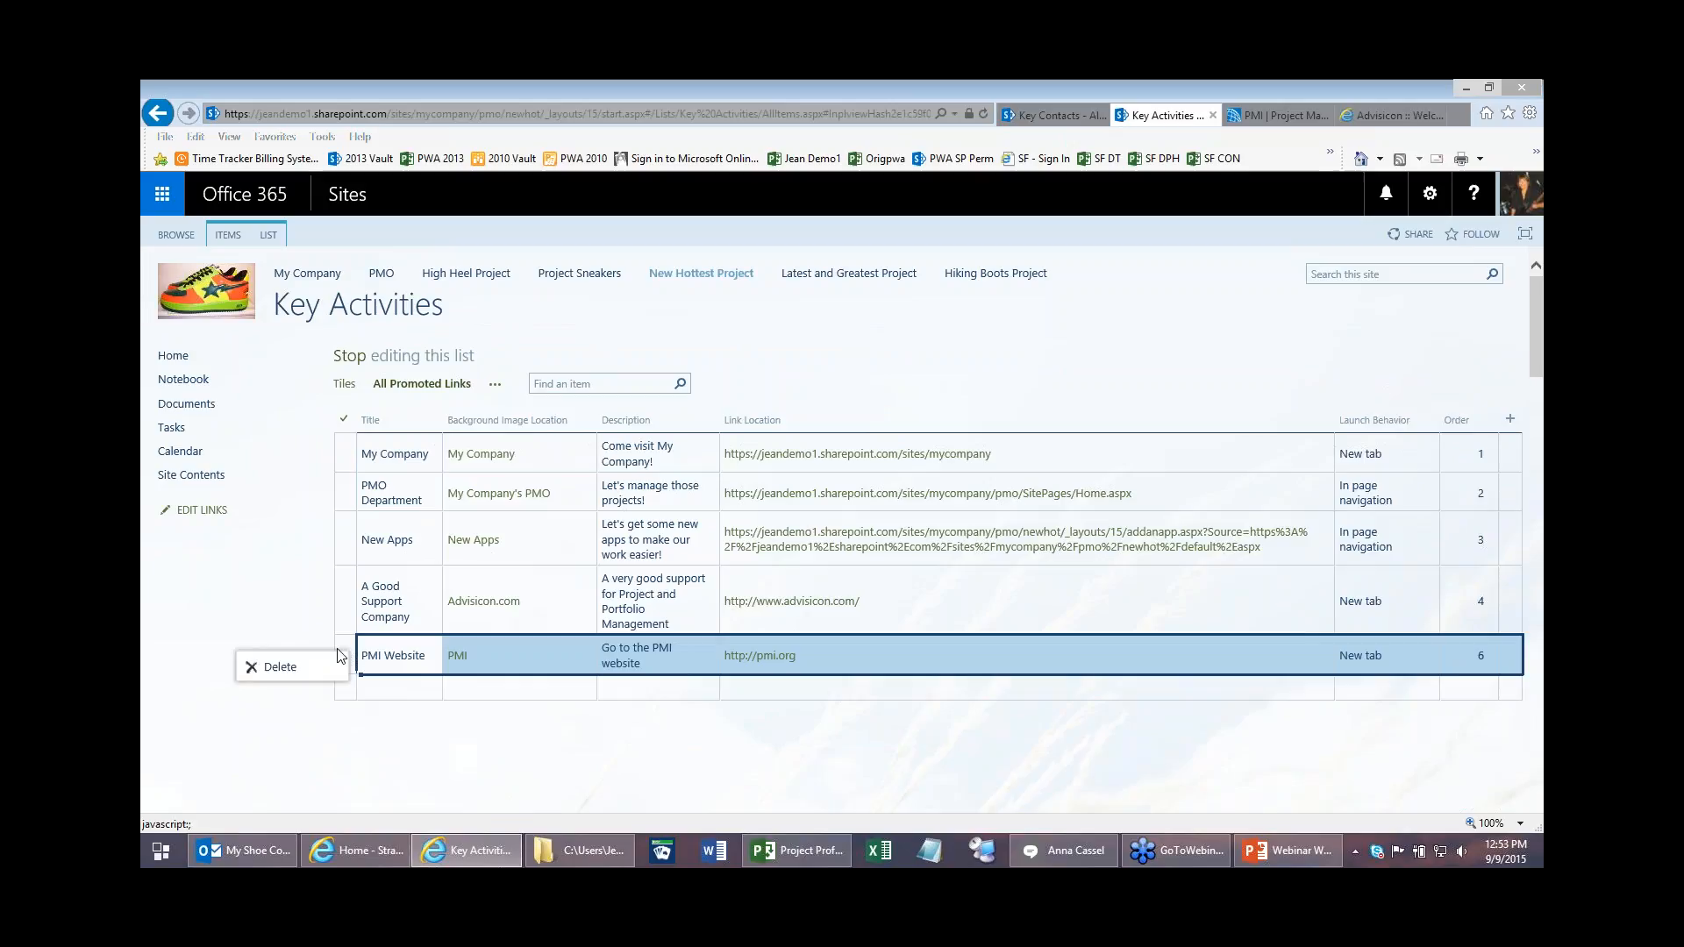
click(289, 669)
click(915, 531)
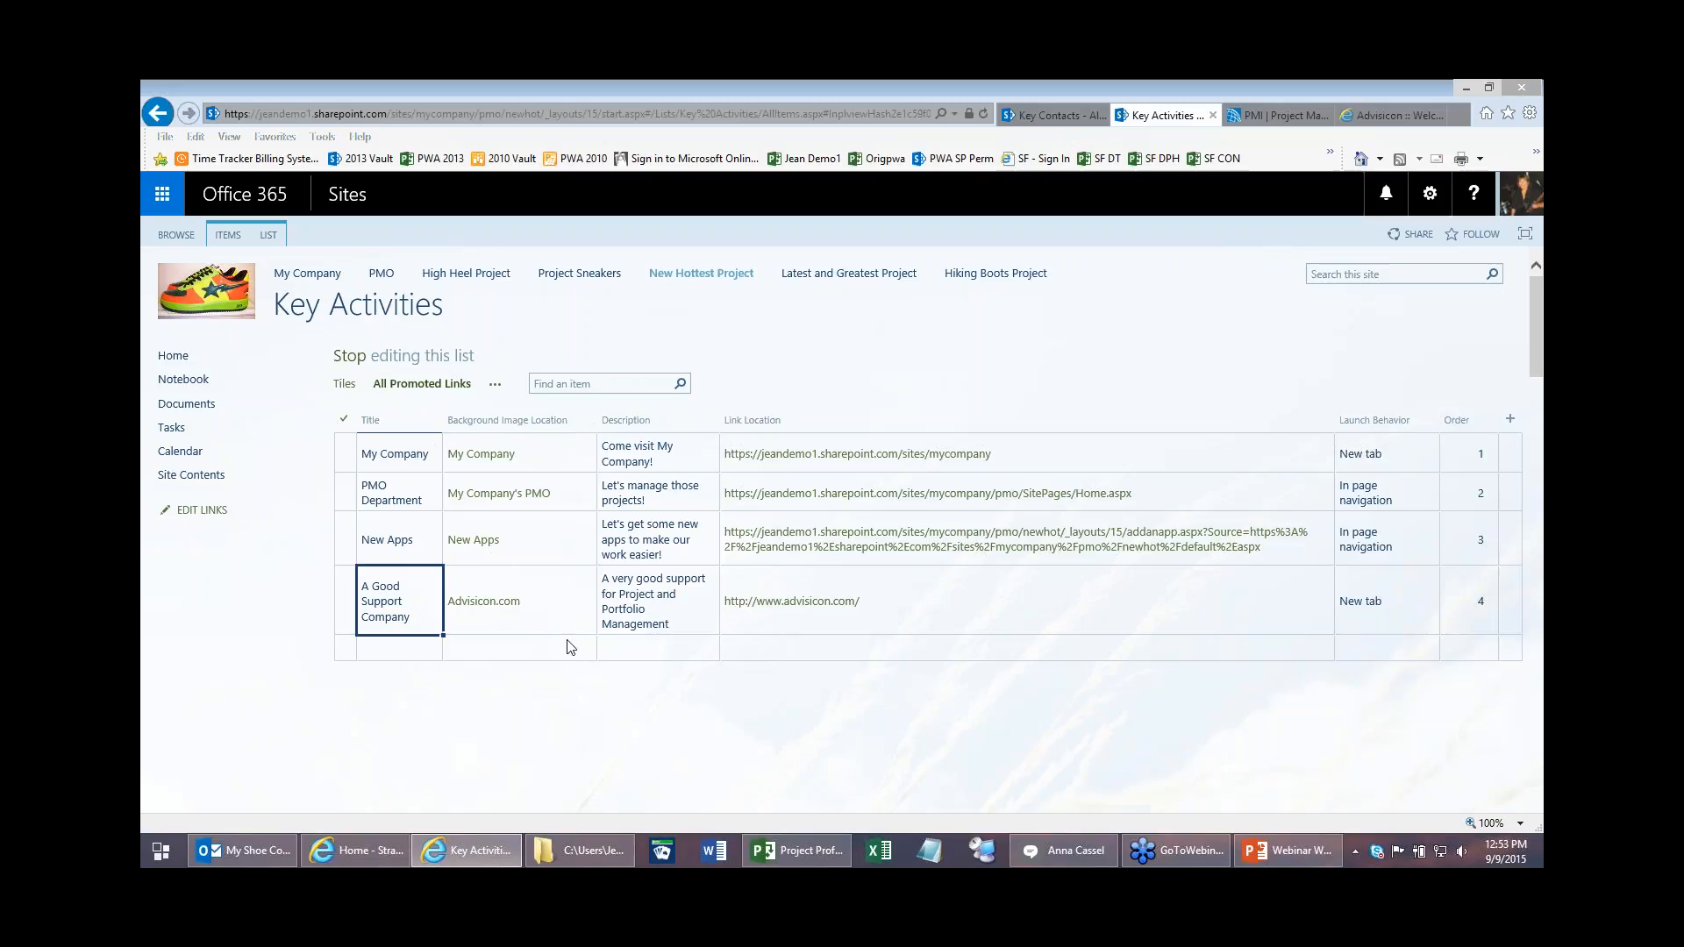
Step: Add a new promoted link row titled PMI.org to the Key Activities list
click(429, 653)
text(PMI)
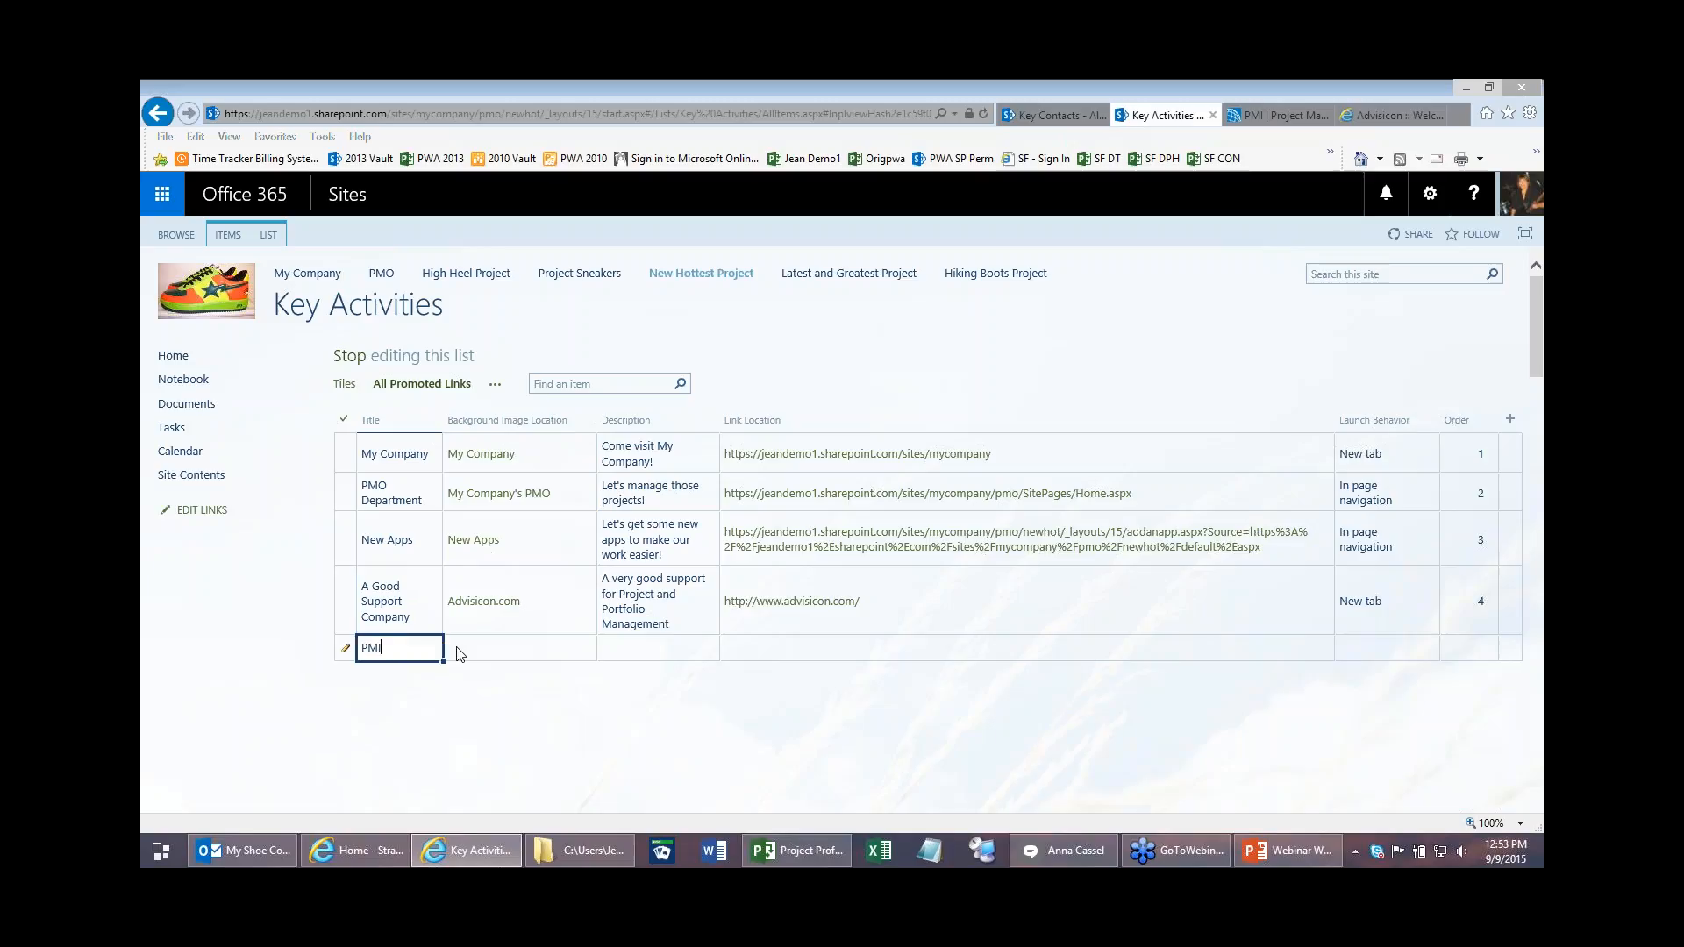
text(.org)
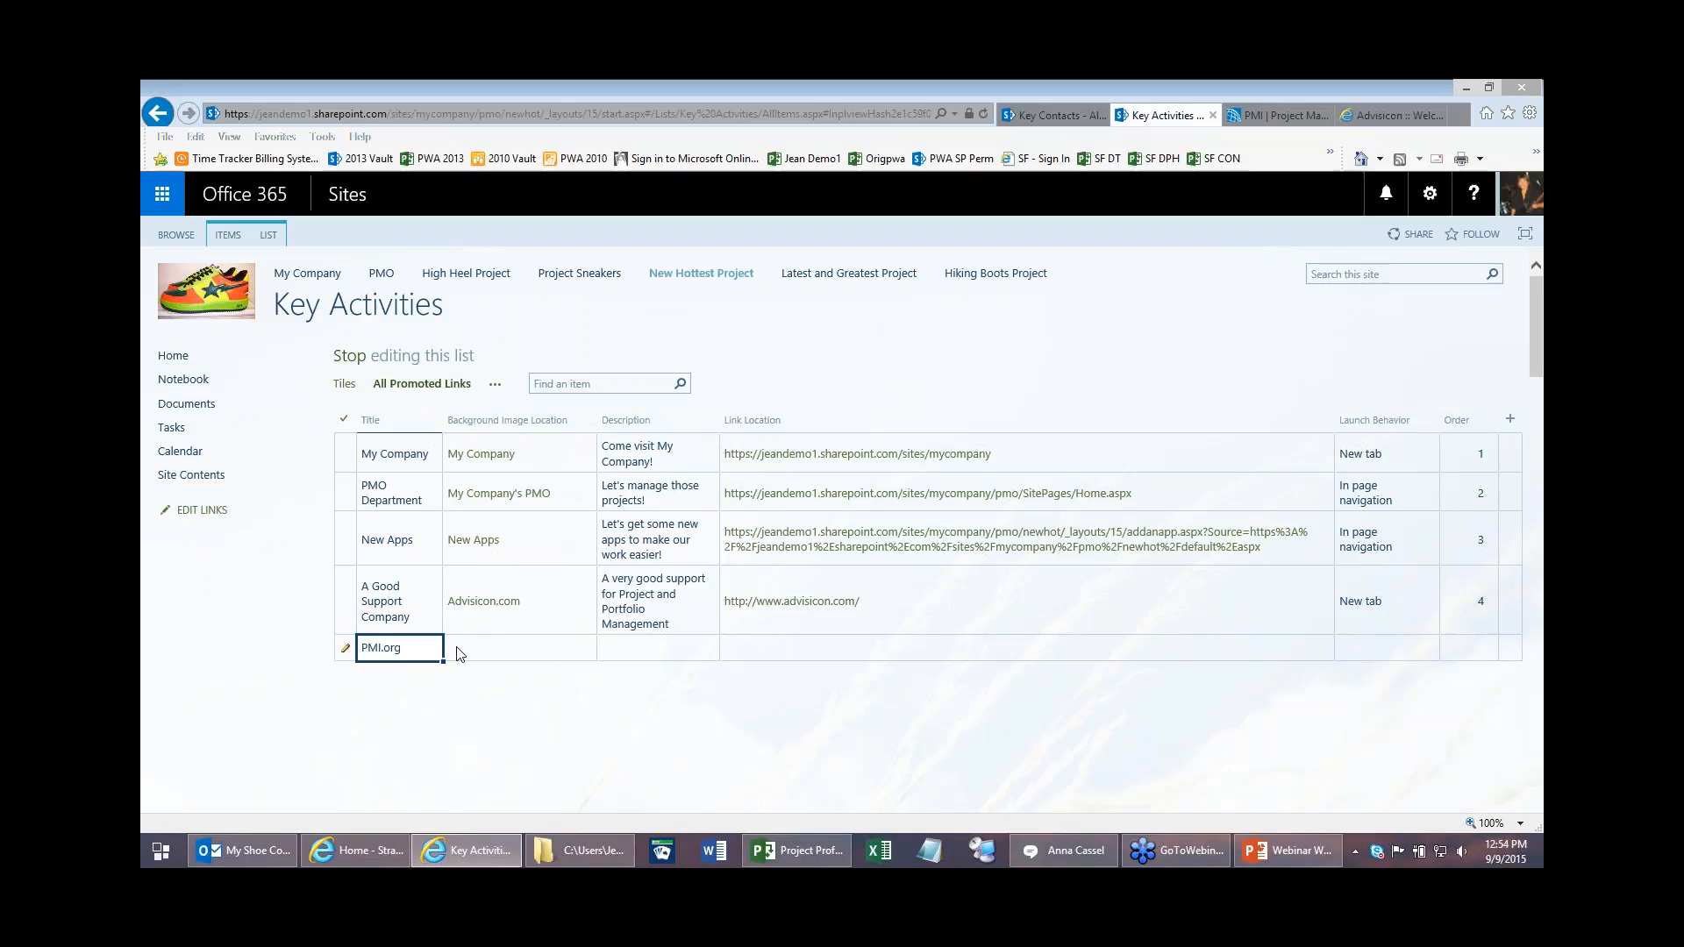
key(Tab)
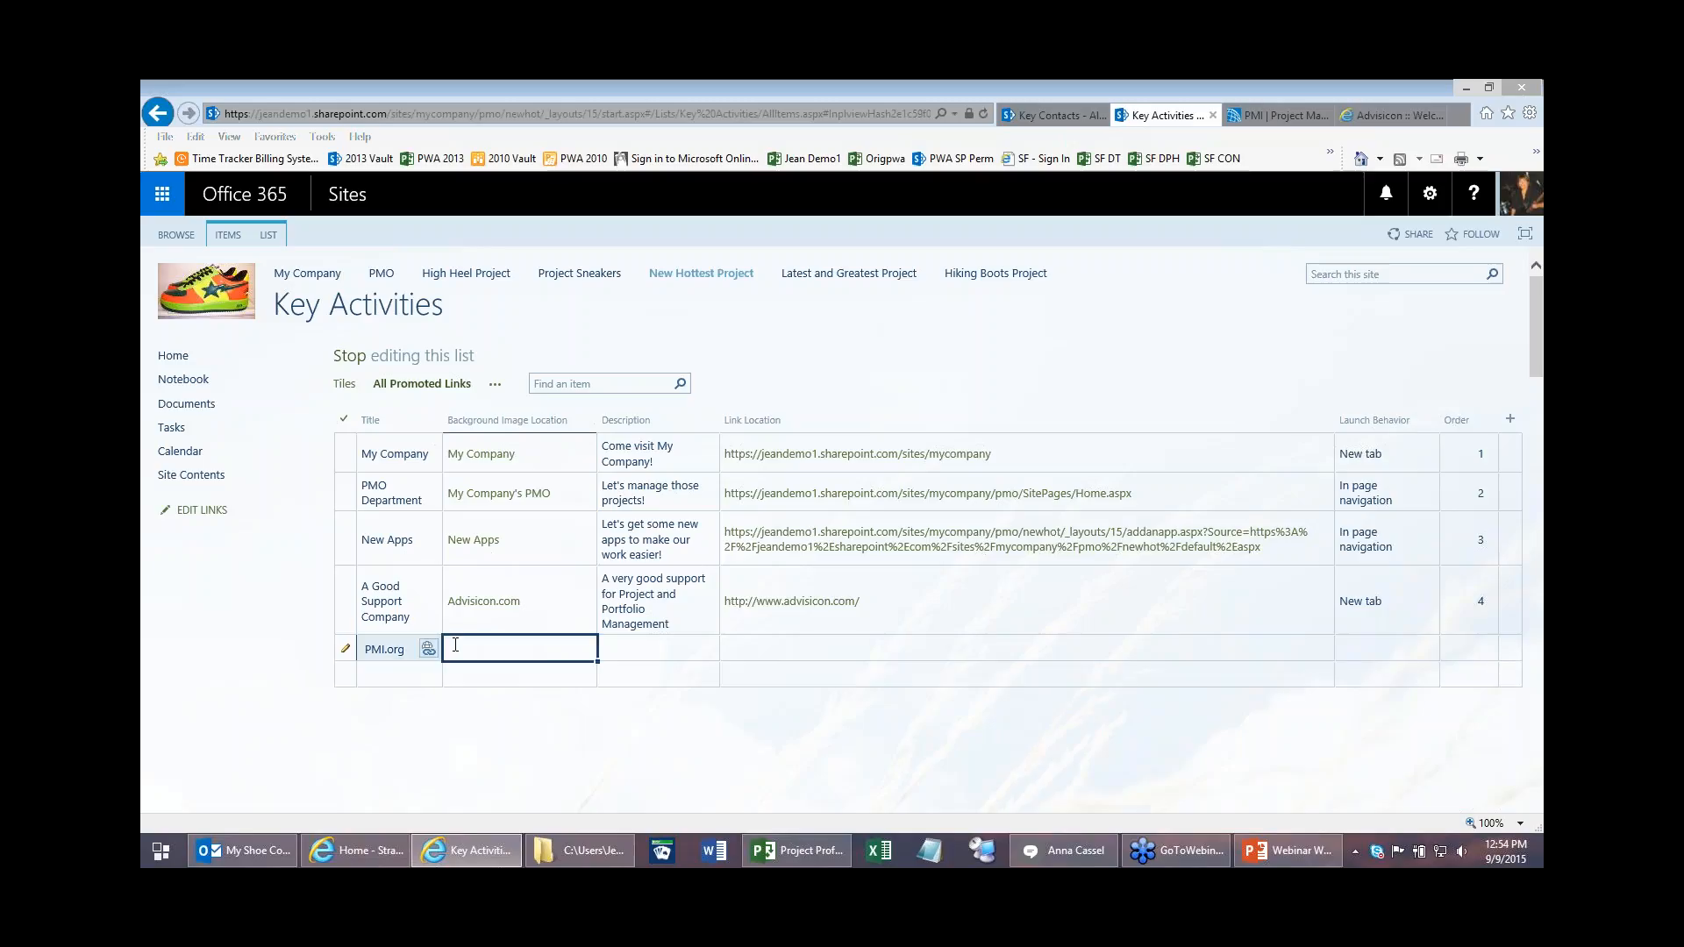
click(429, 650)
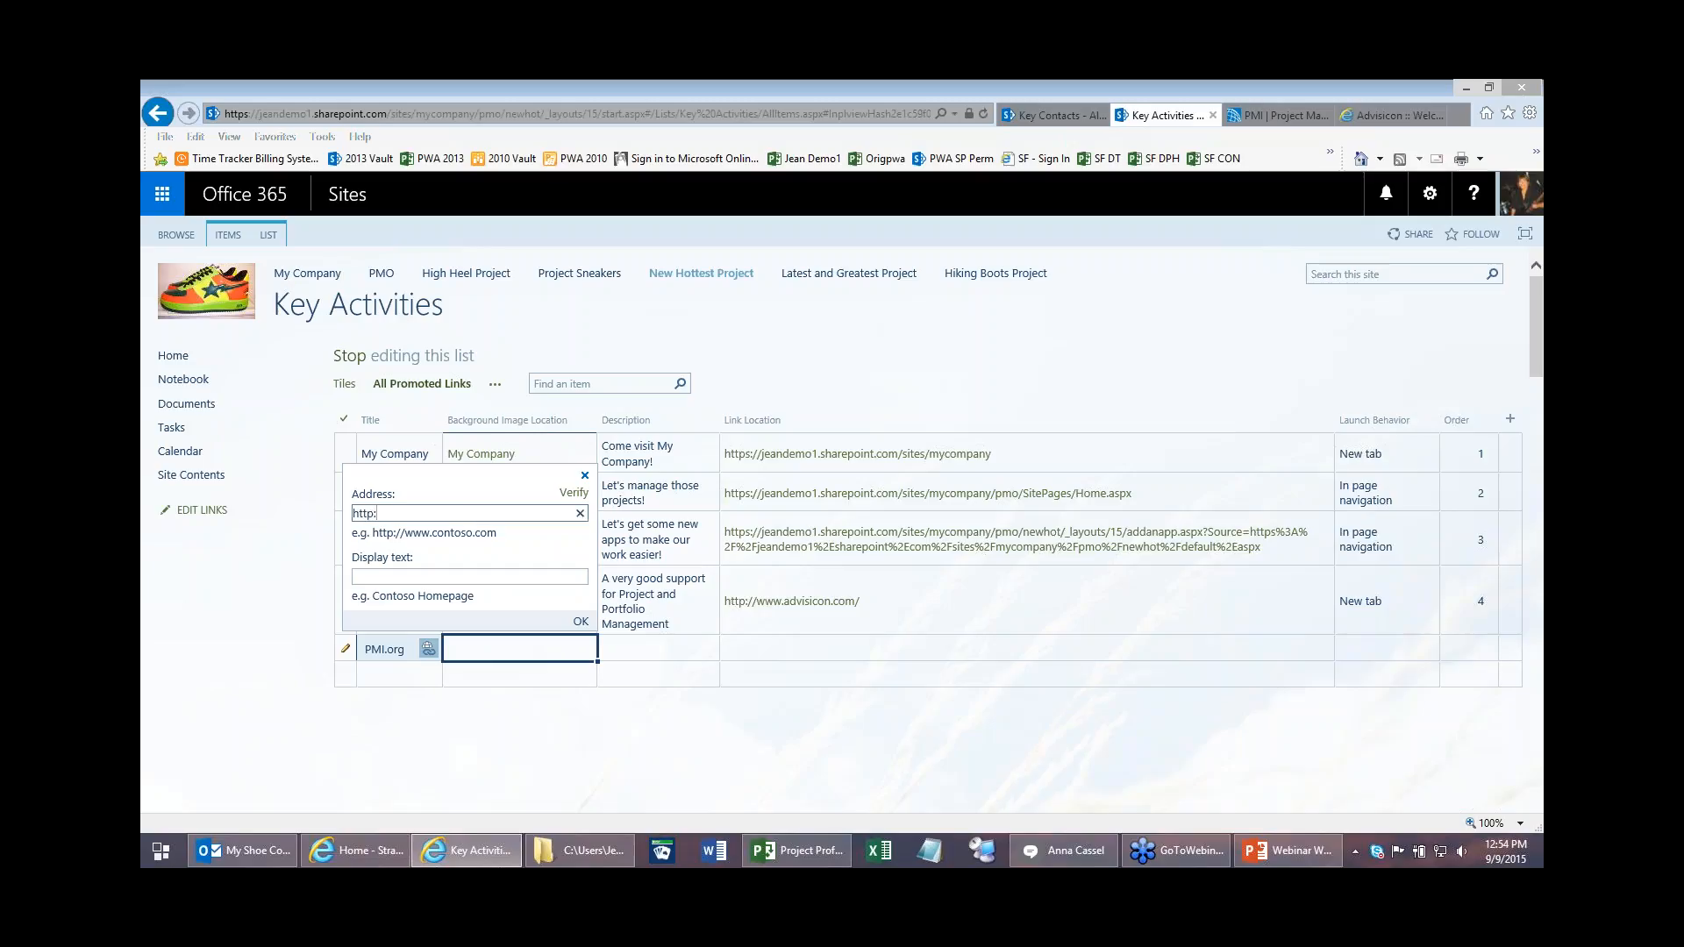
text(//pmi.org)
click(469, 576)
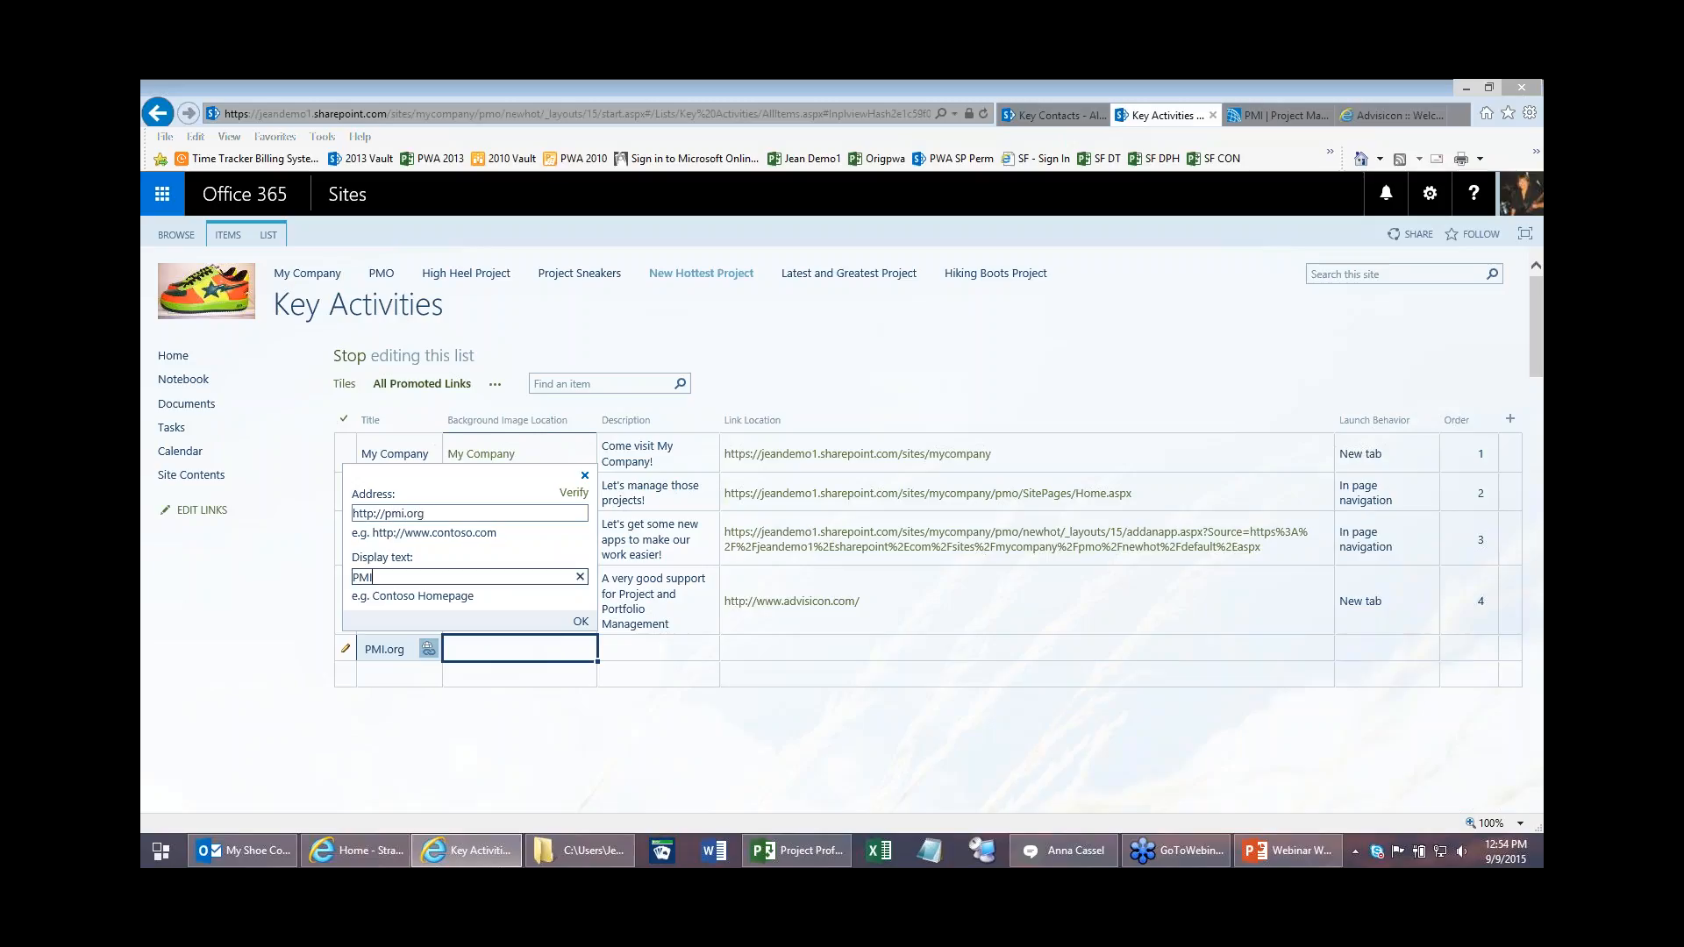
click(581, 621)
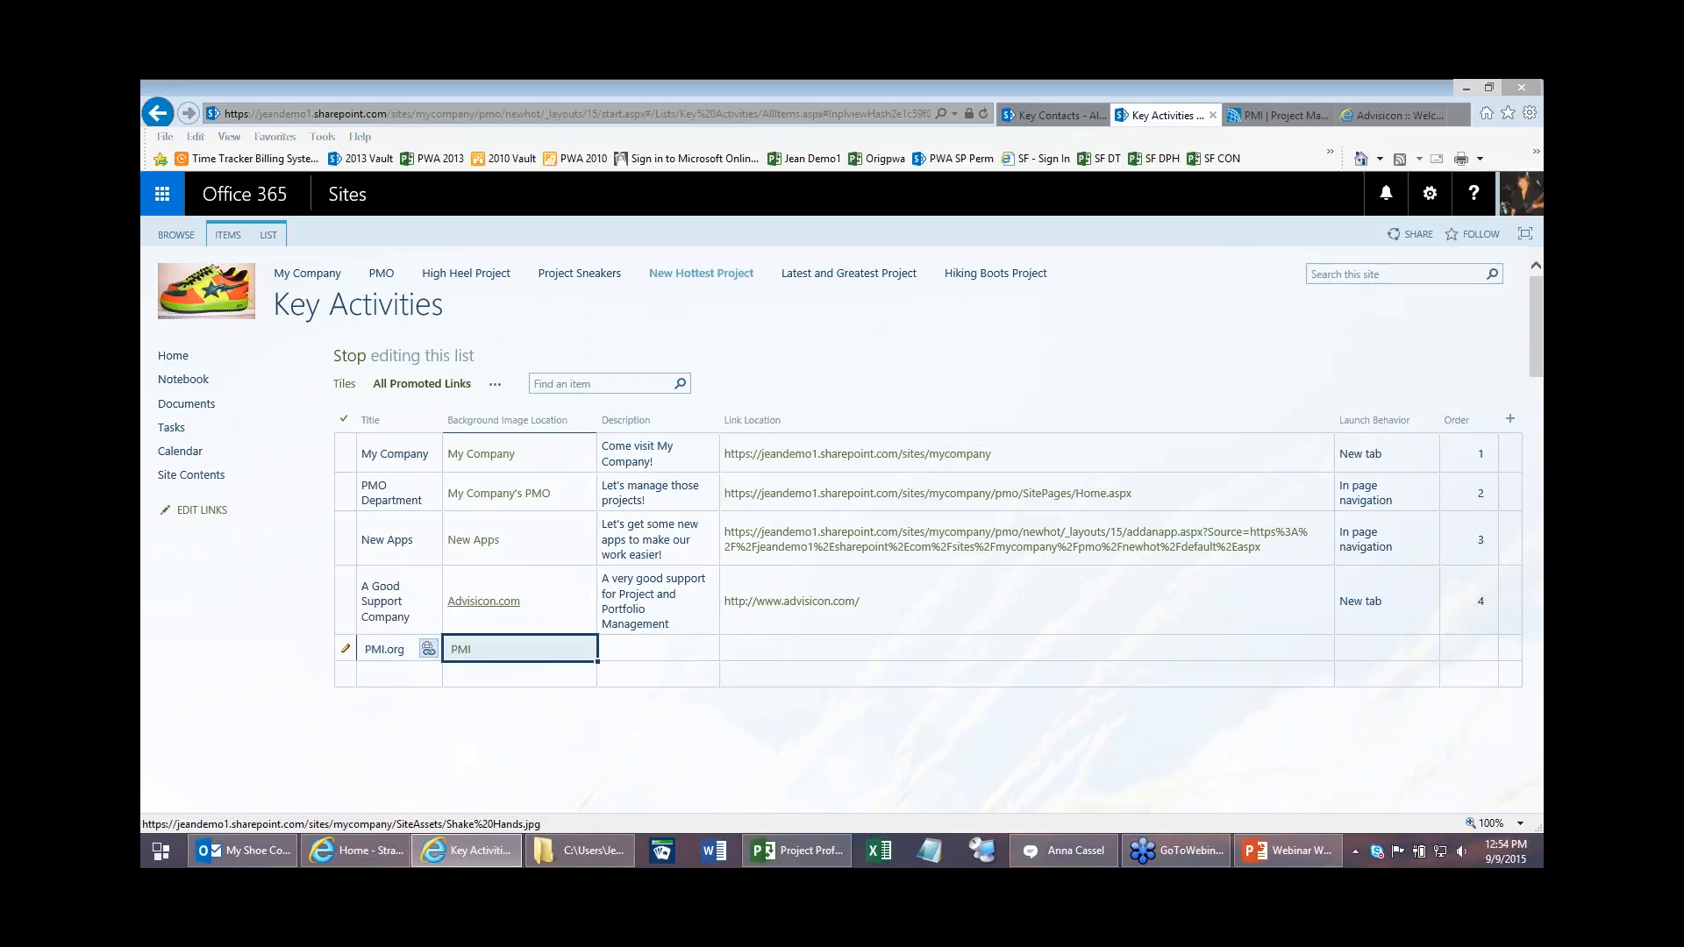
click(493, 649)
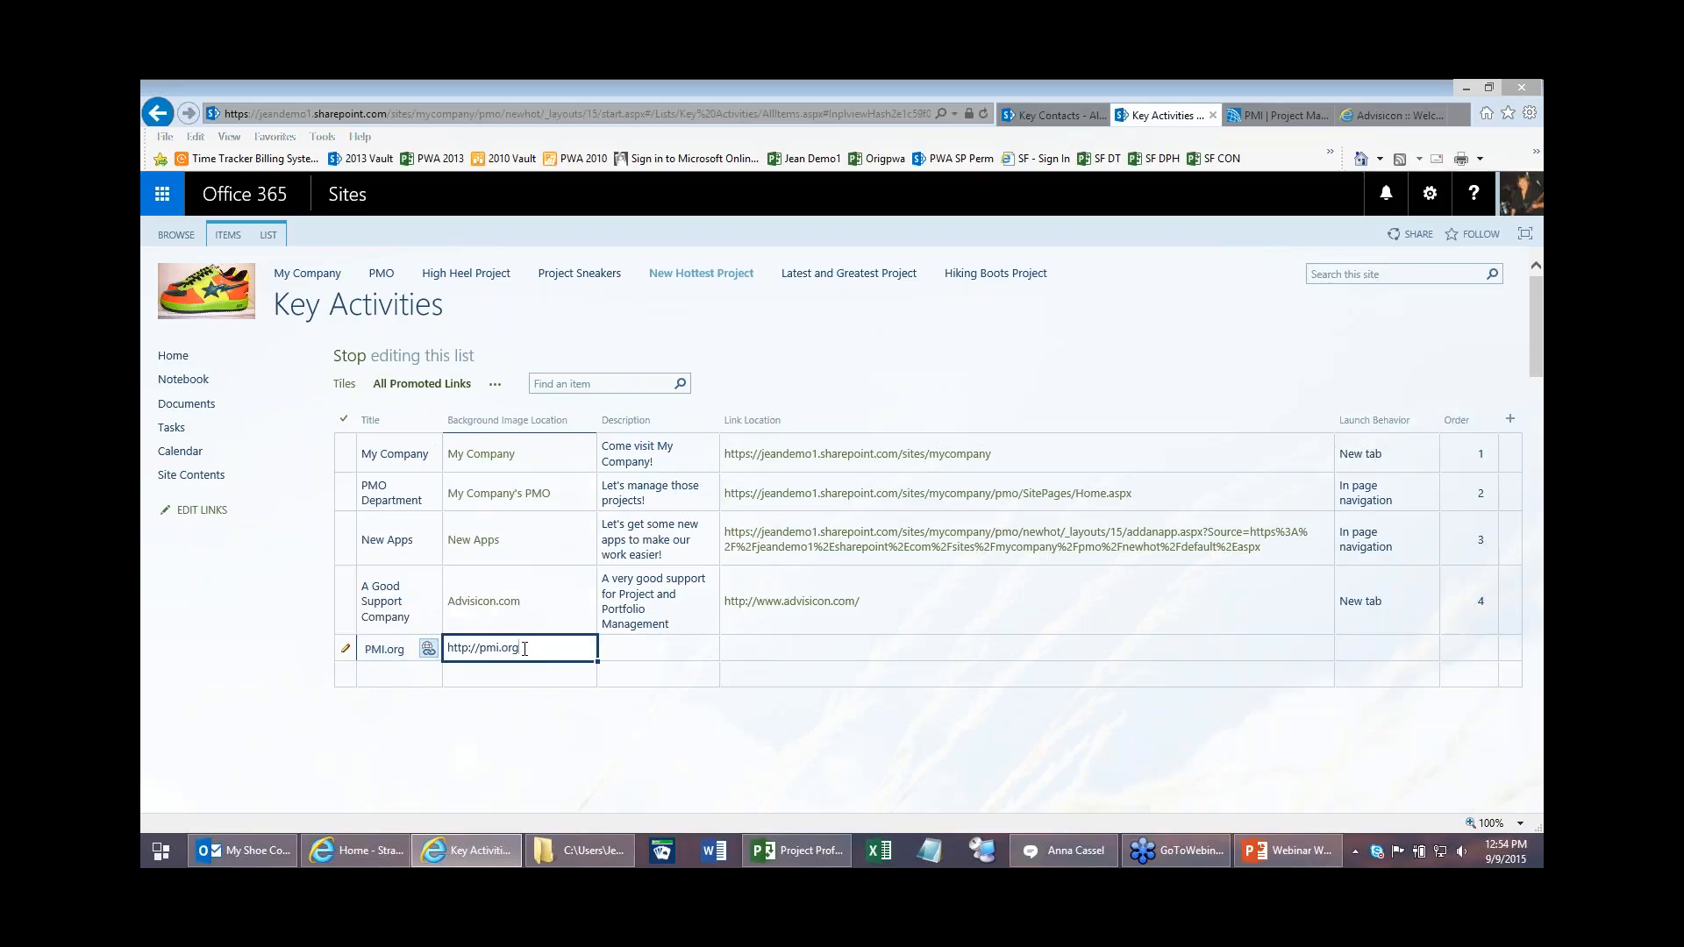
triple_click(451, 646)
key(BackSpace)
Step: Enter PMI Portfolio as the description of the PMI.org row
click(667, 657)
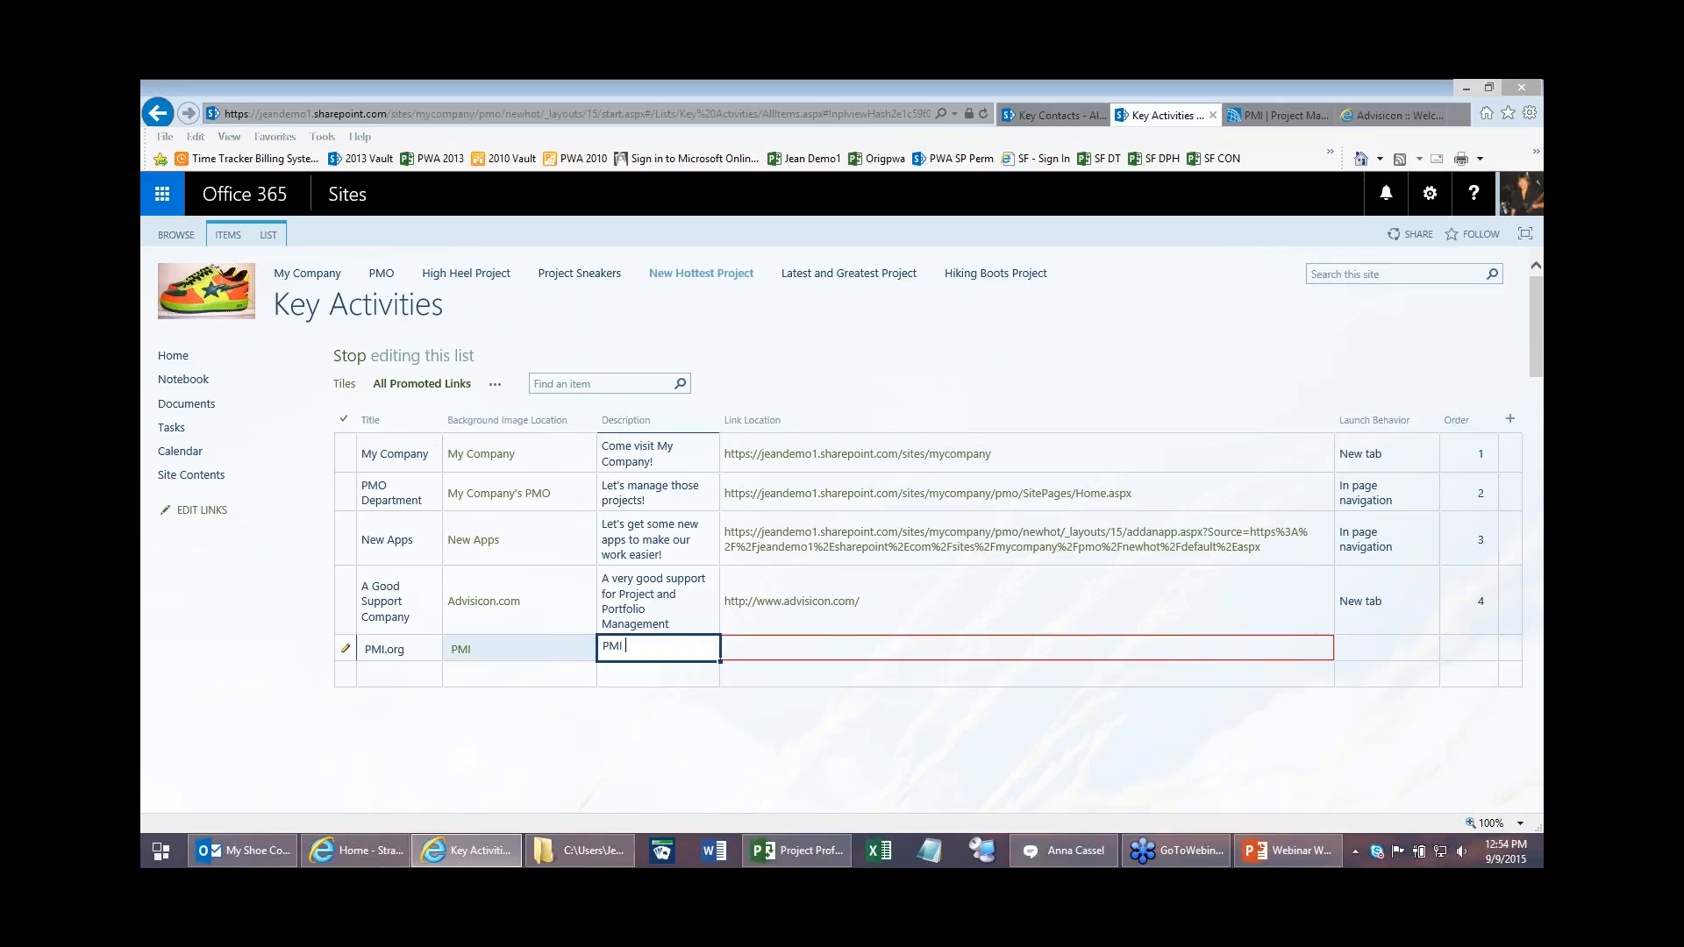
text(PMI Portfolio)
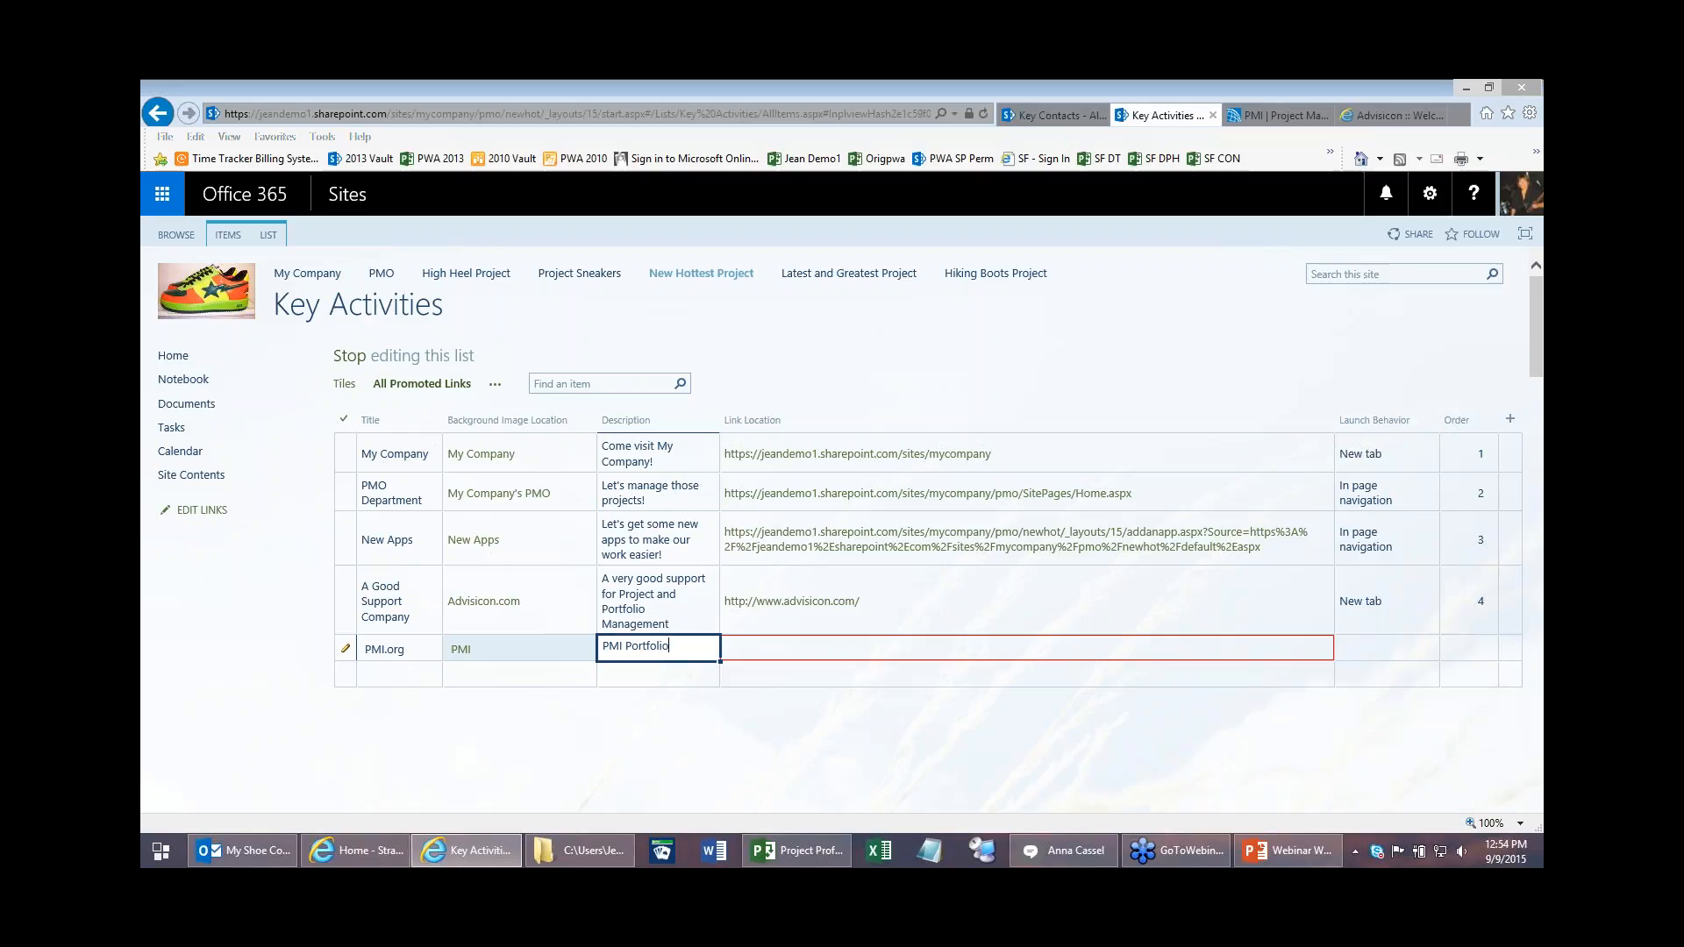
key(Tab)
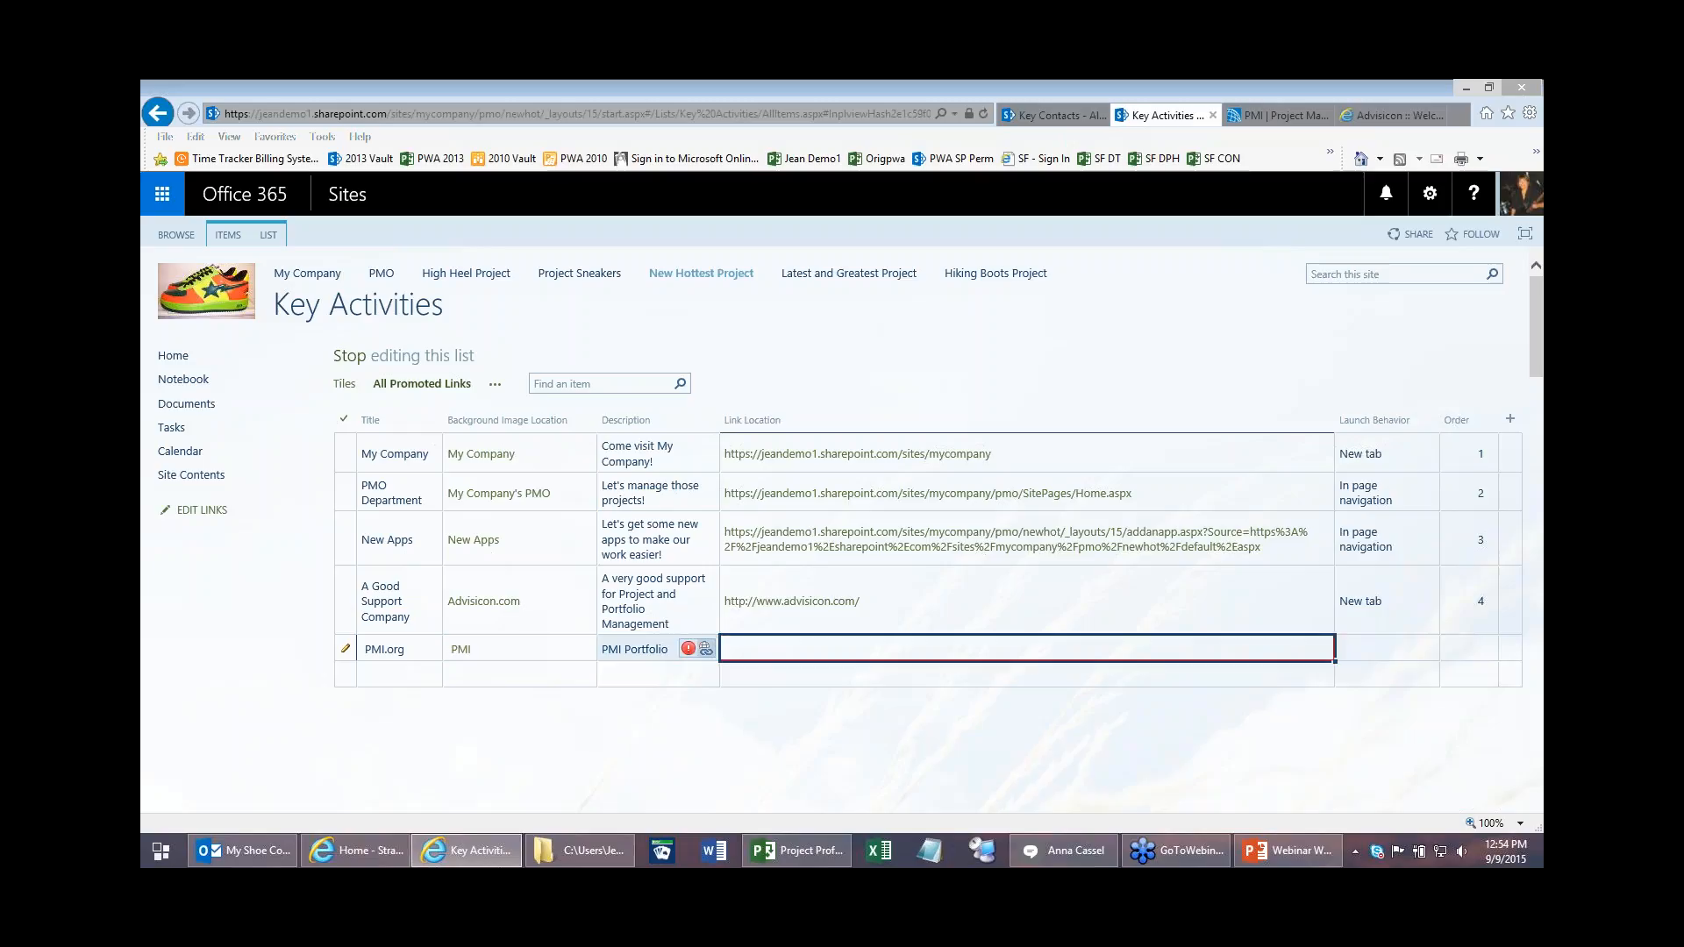
click(1201, 649)
text(w)
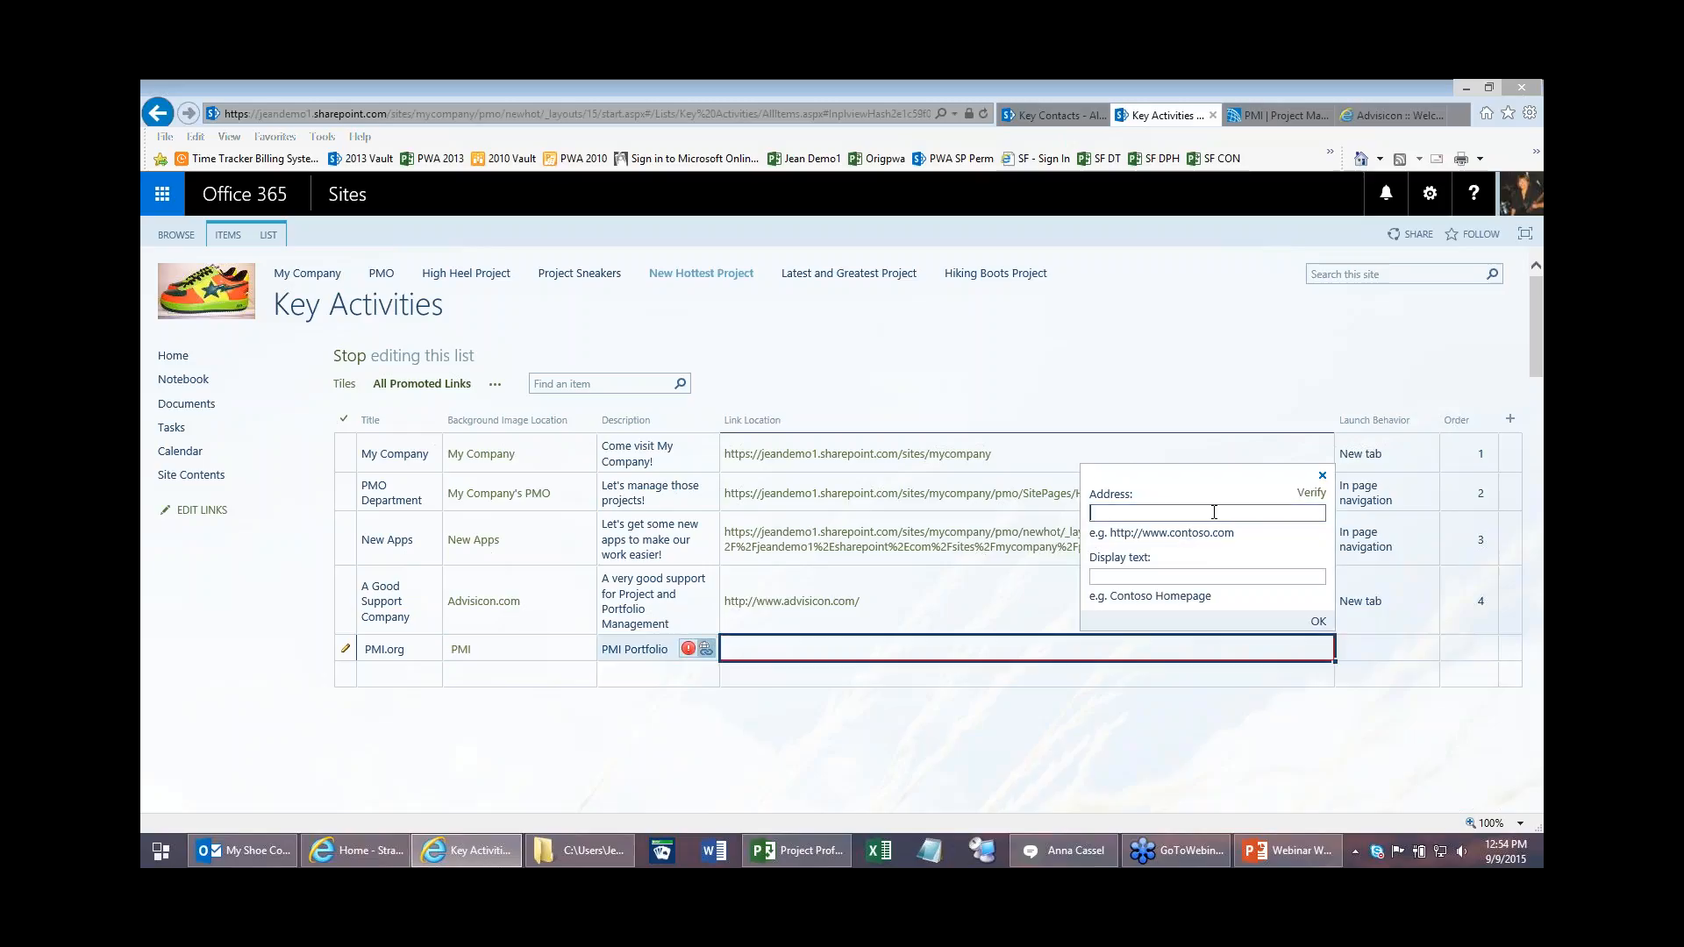
text(ww.pmi.)
text(org)
key(Home)
text(http://)
click(1148, 575)
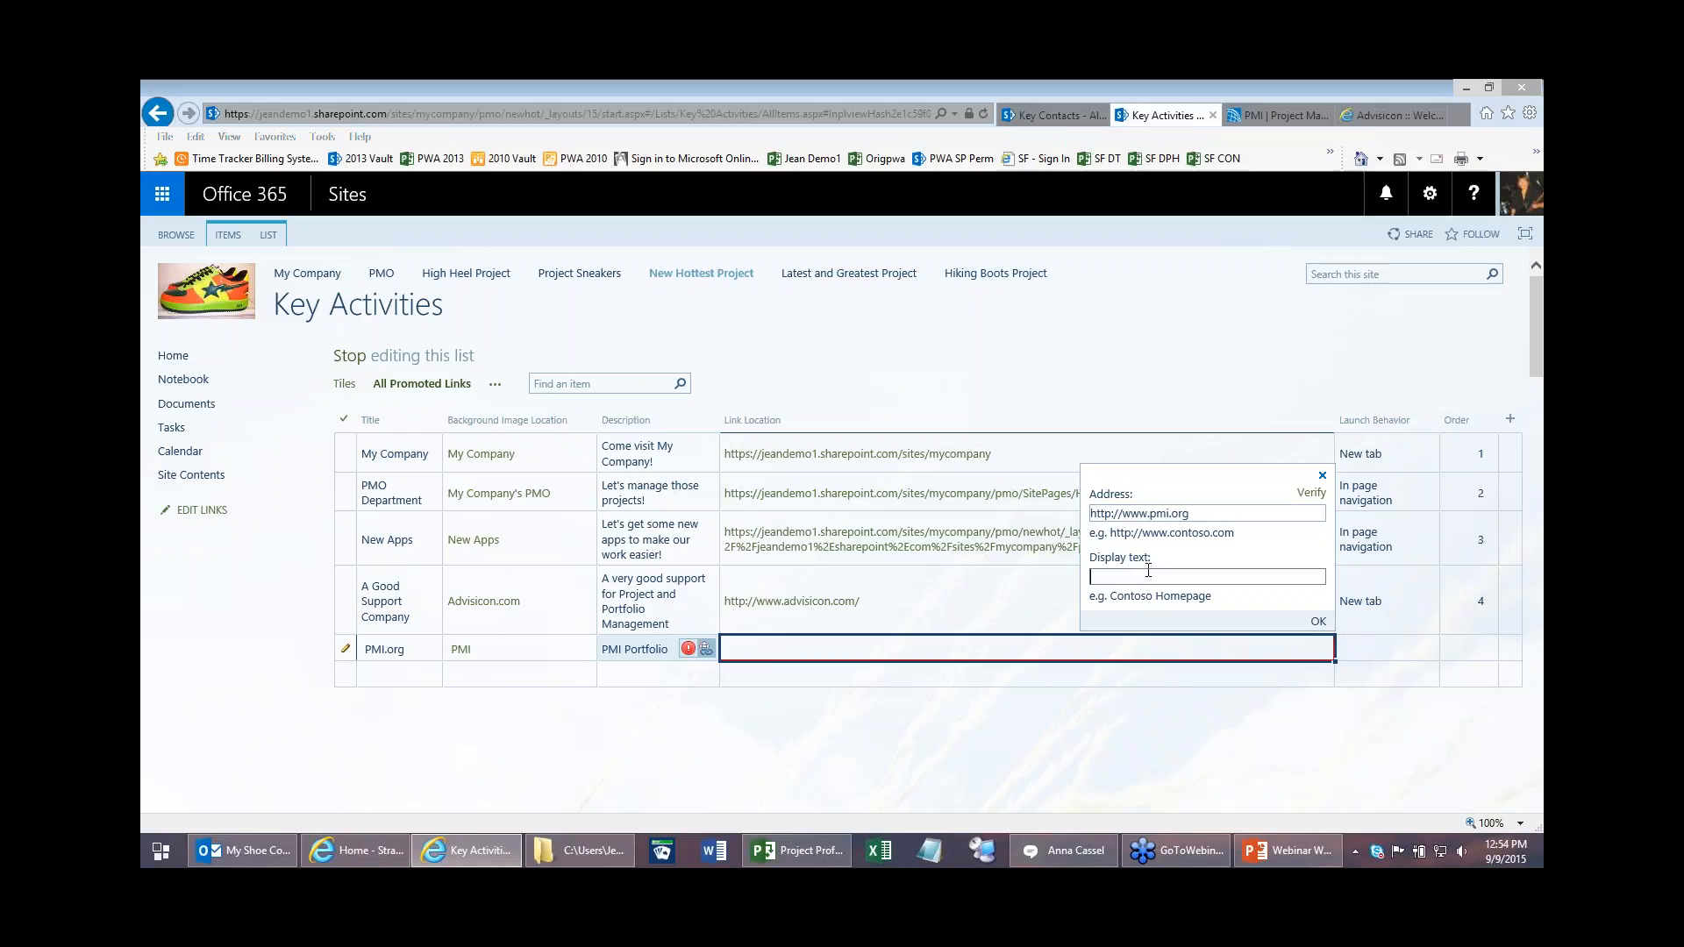
text(PMI)
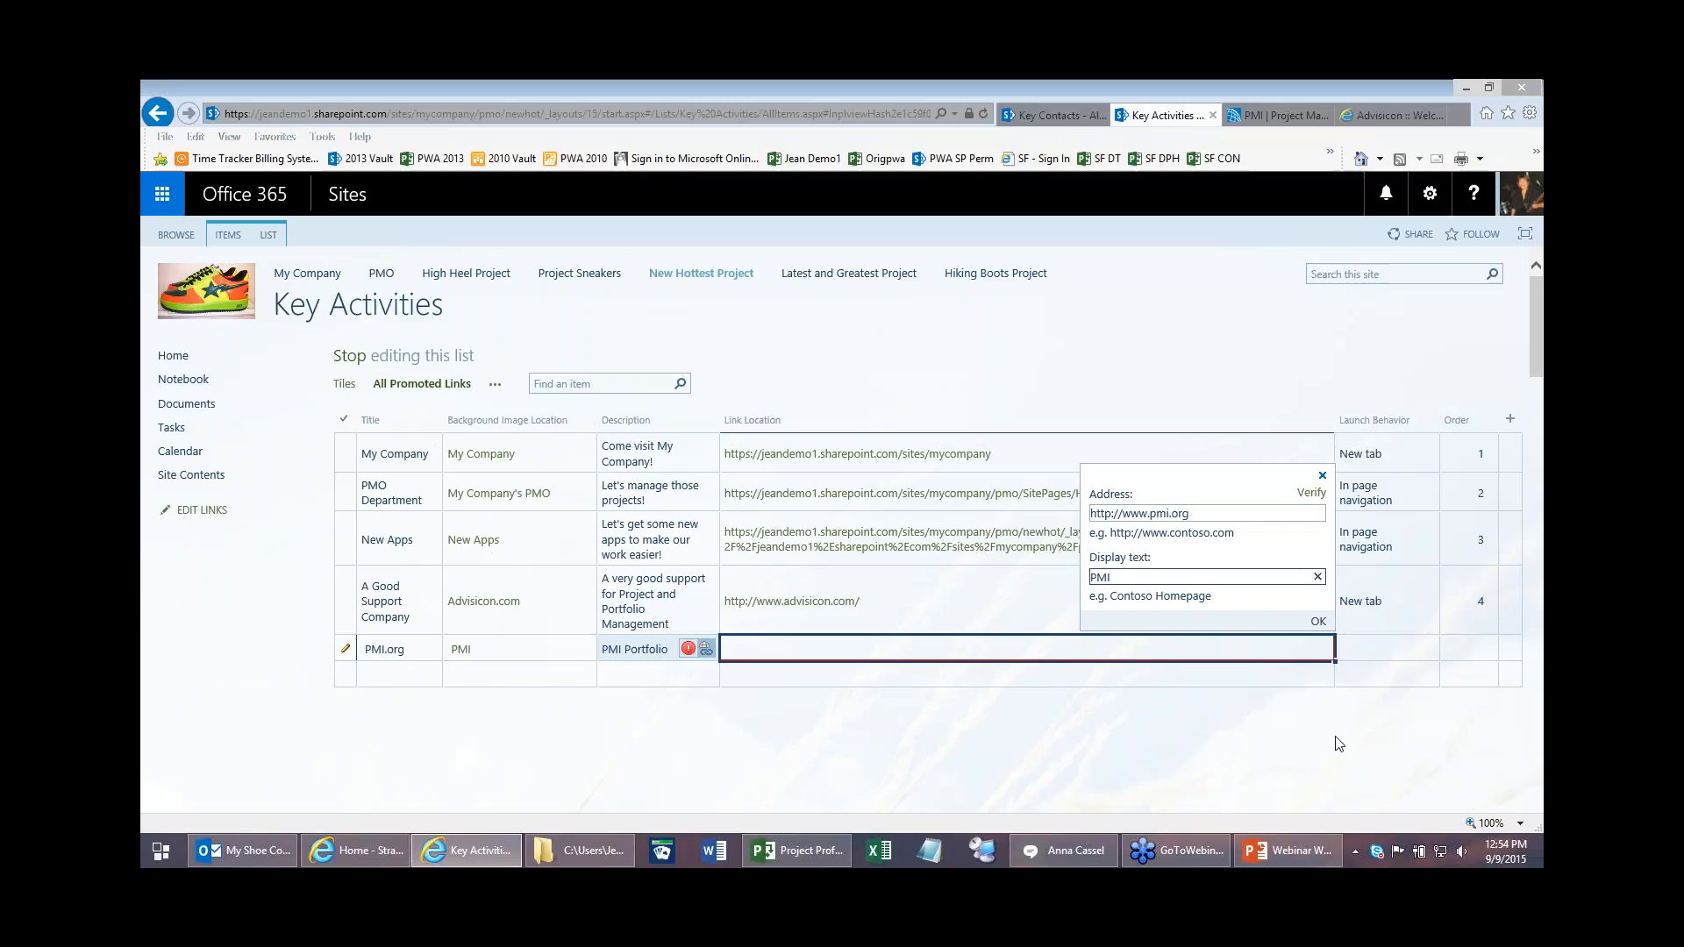
click(1318, 621)
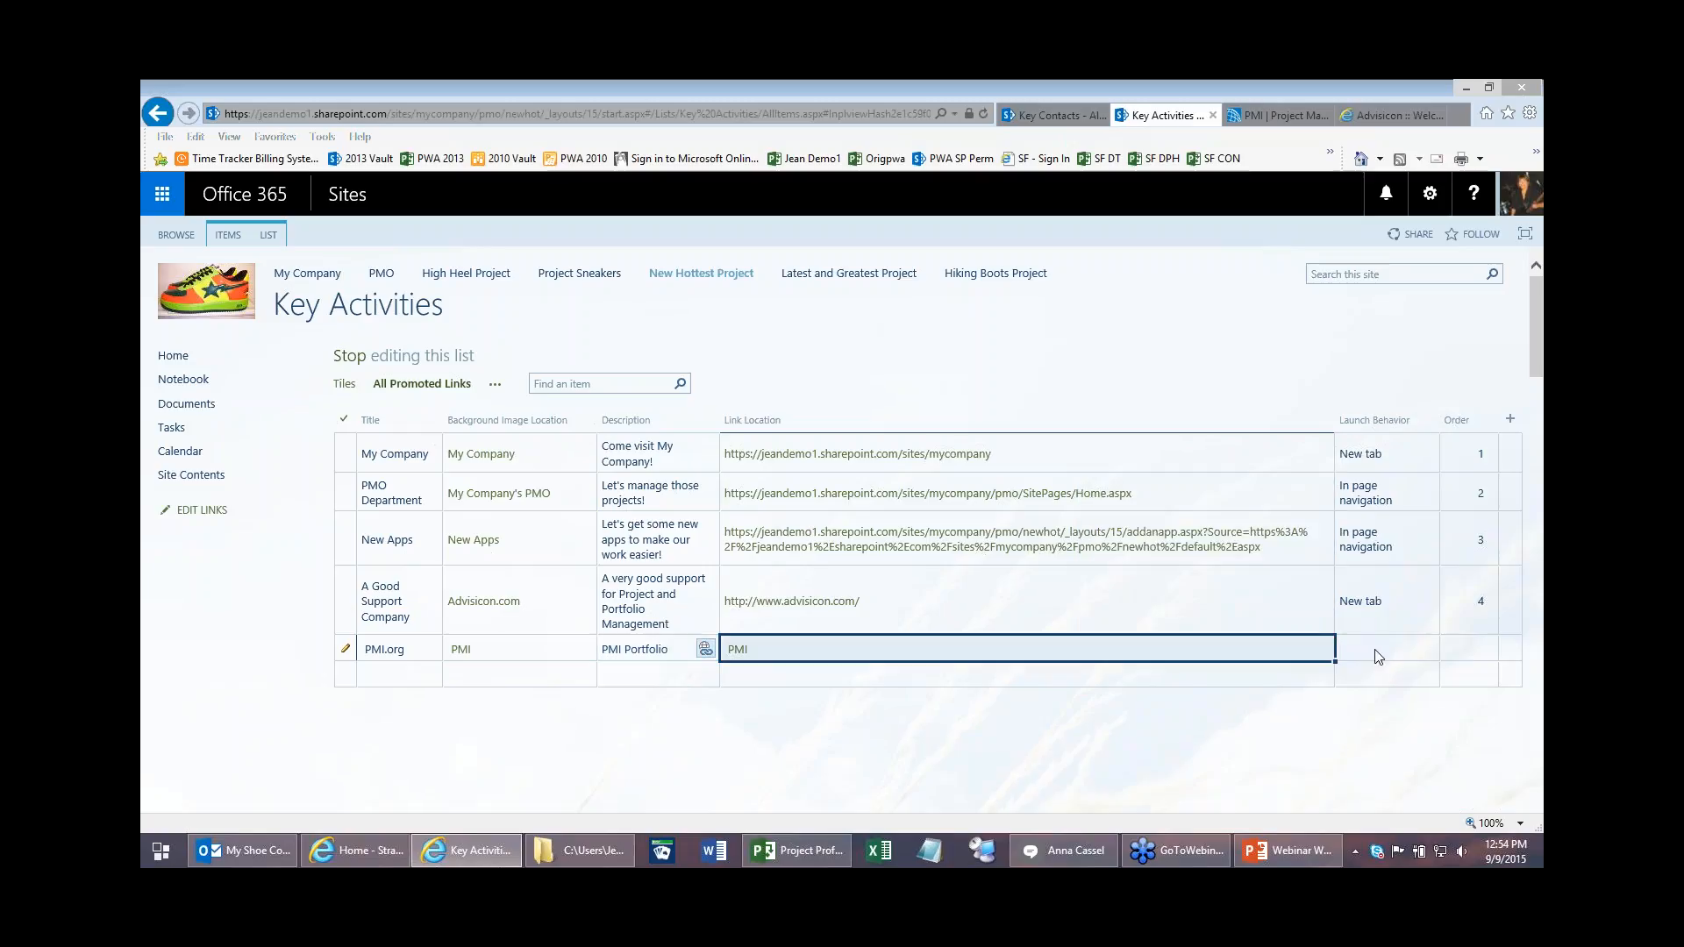
Step: Set the PMI.org row's launch behavior to New tab and its order to 5, and save the row
click(1378, 657)
click(1429, 648)
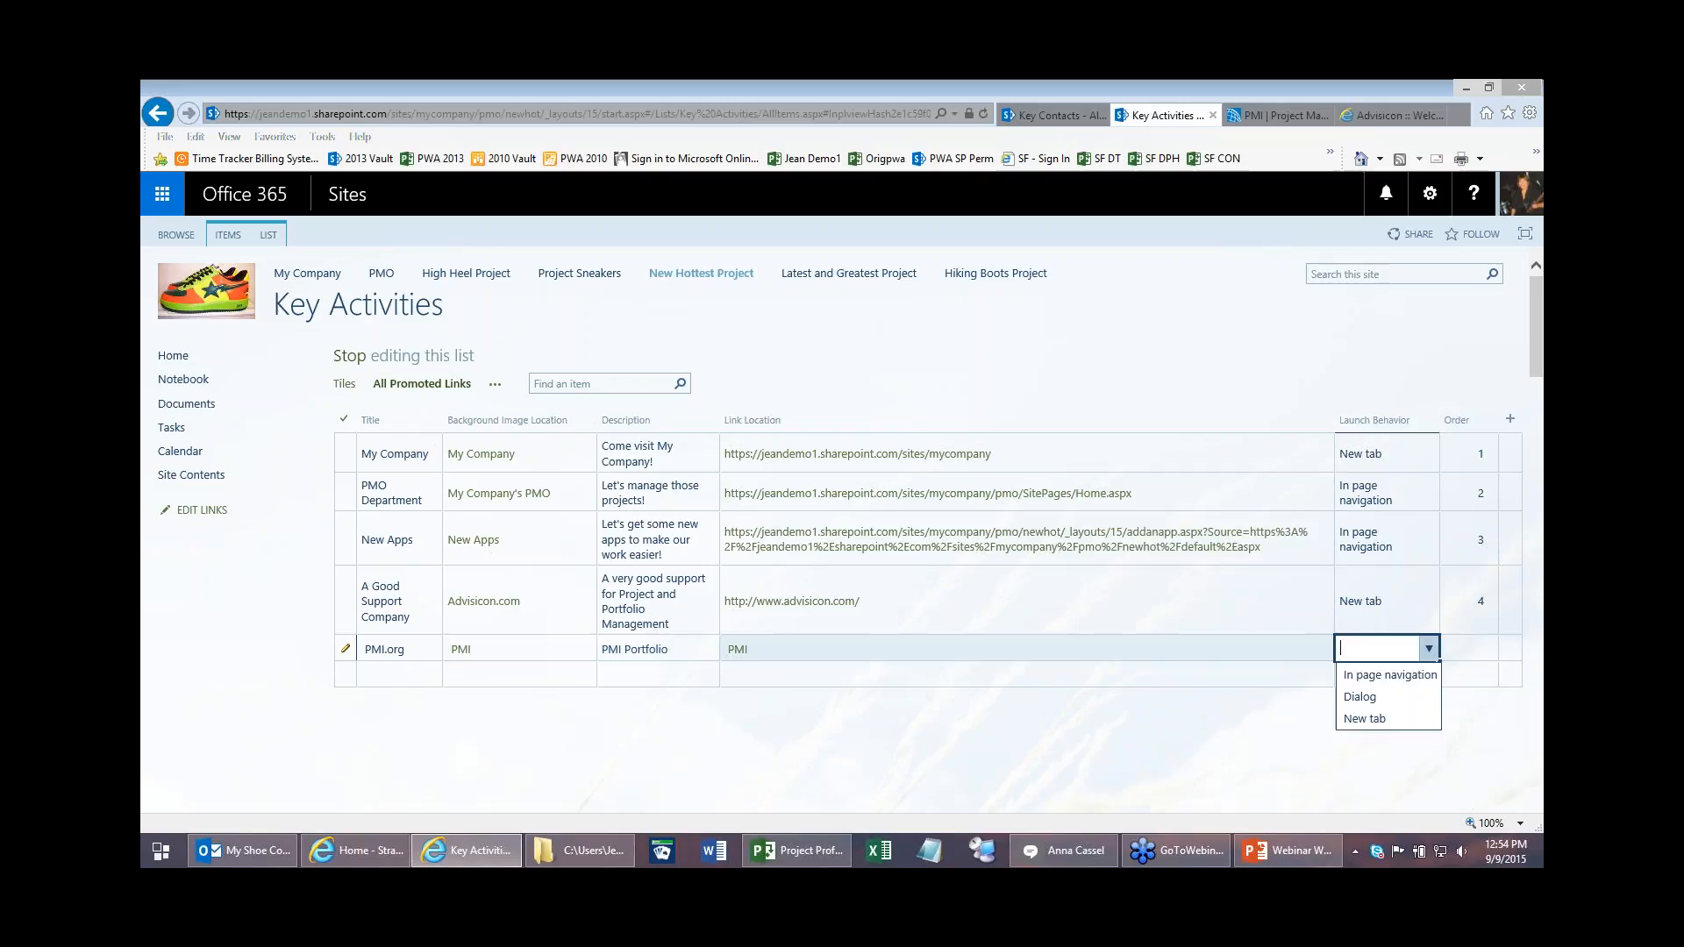
click(1368, 720)
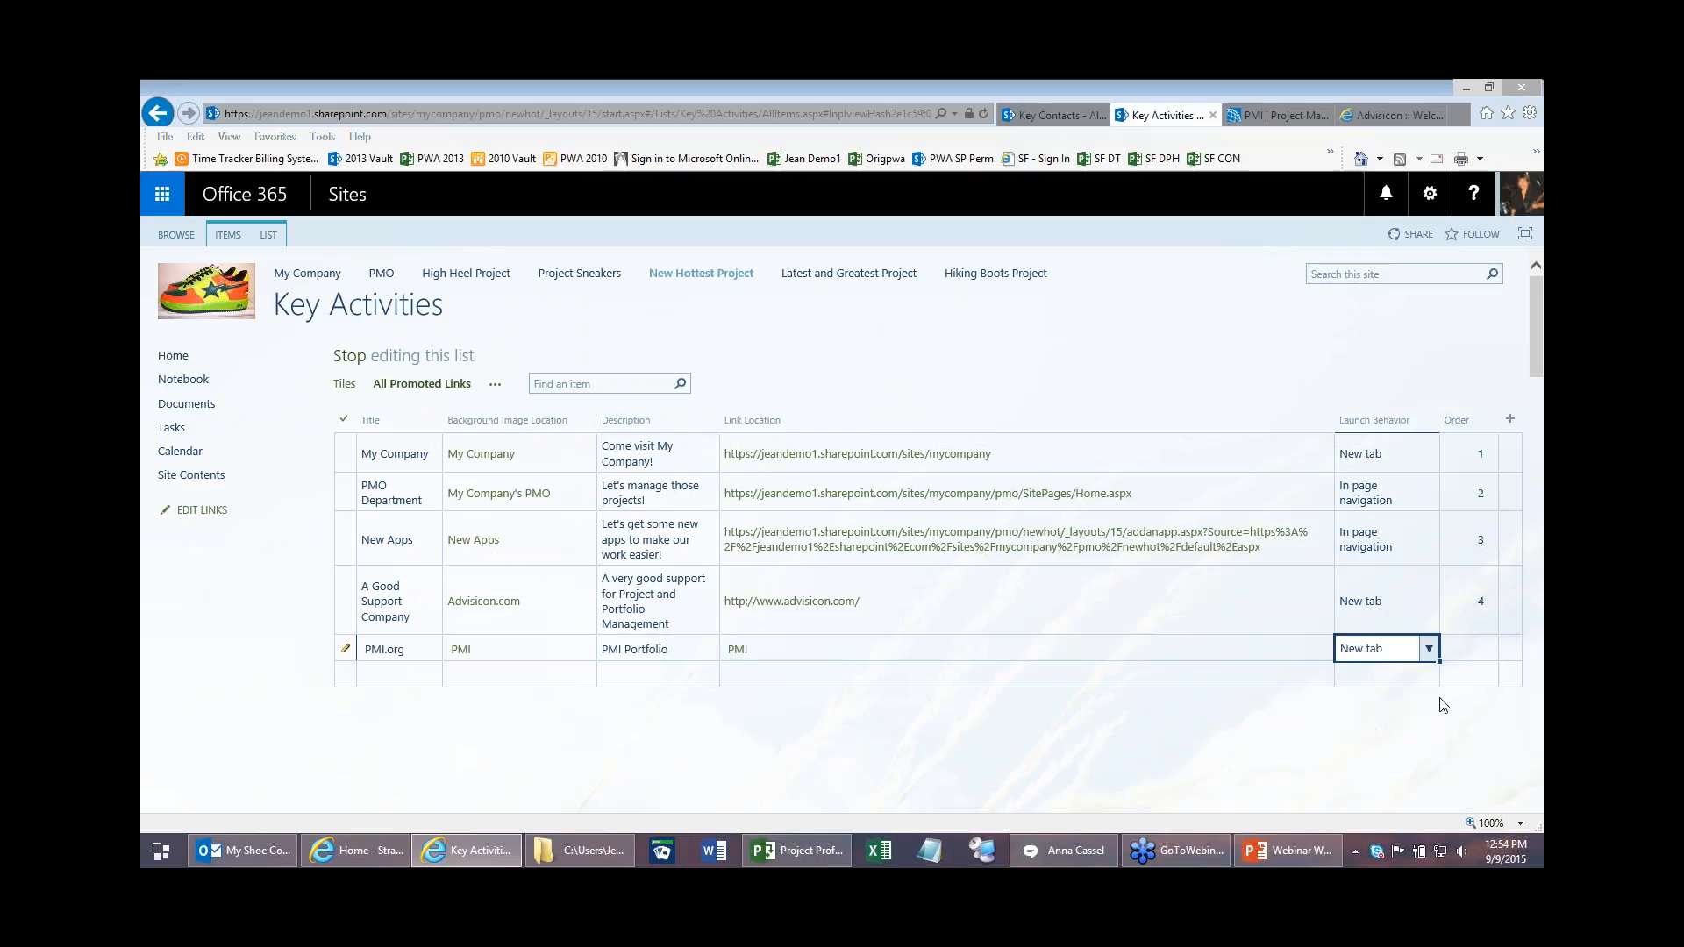
click(1474, 656)
text(5)
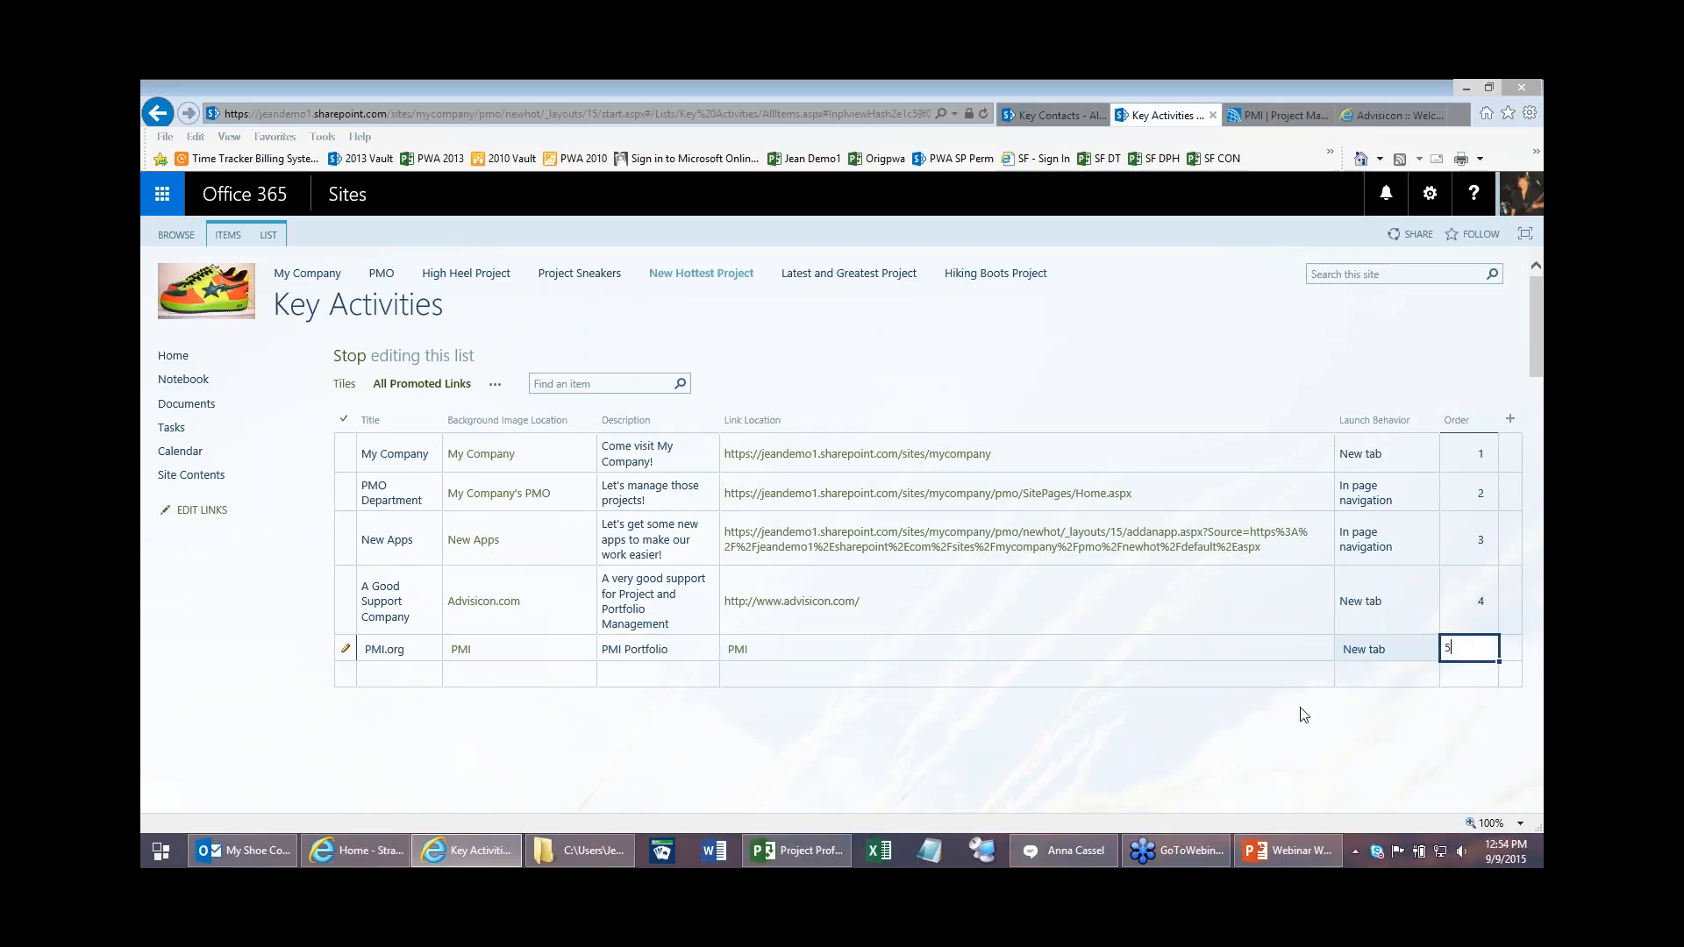
click(518, 583)
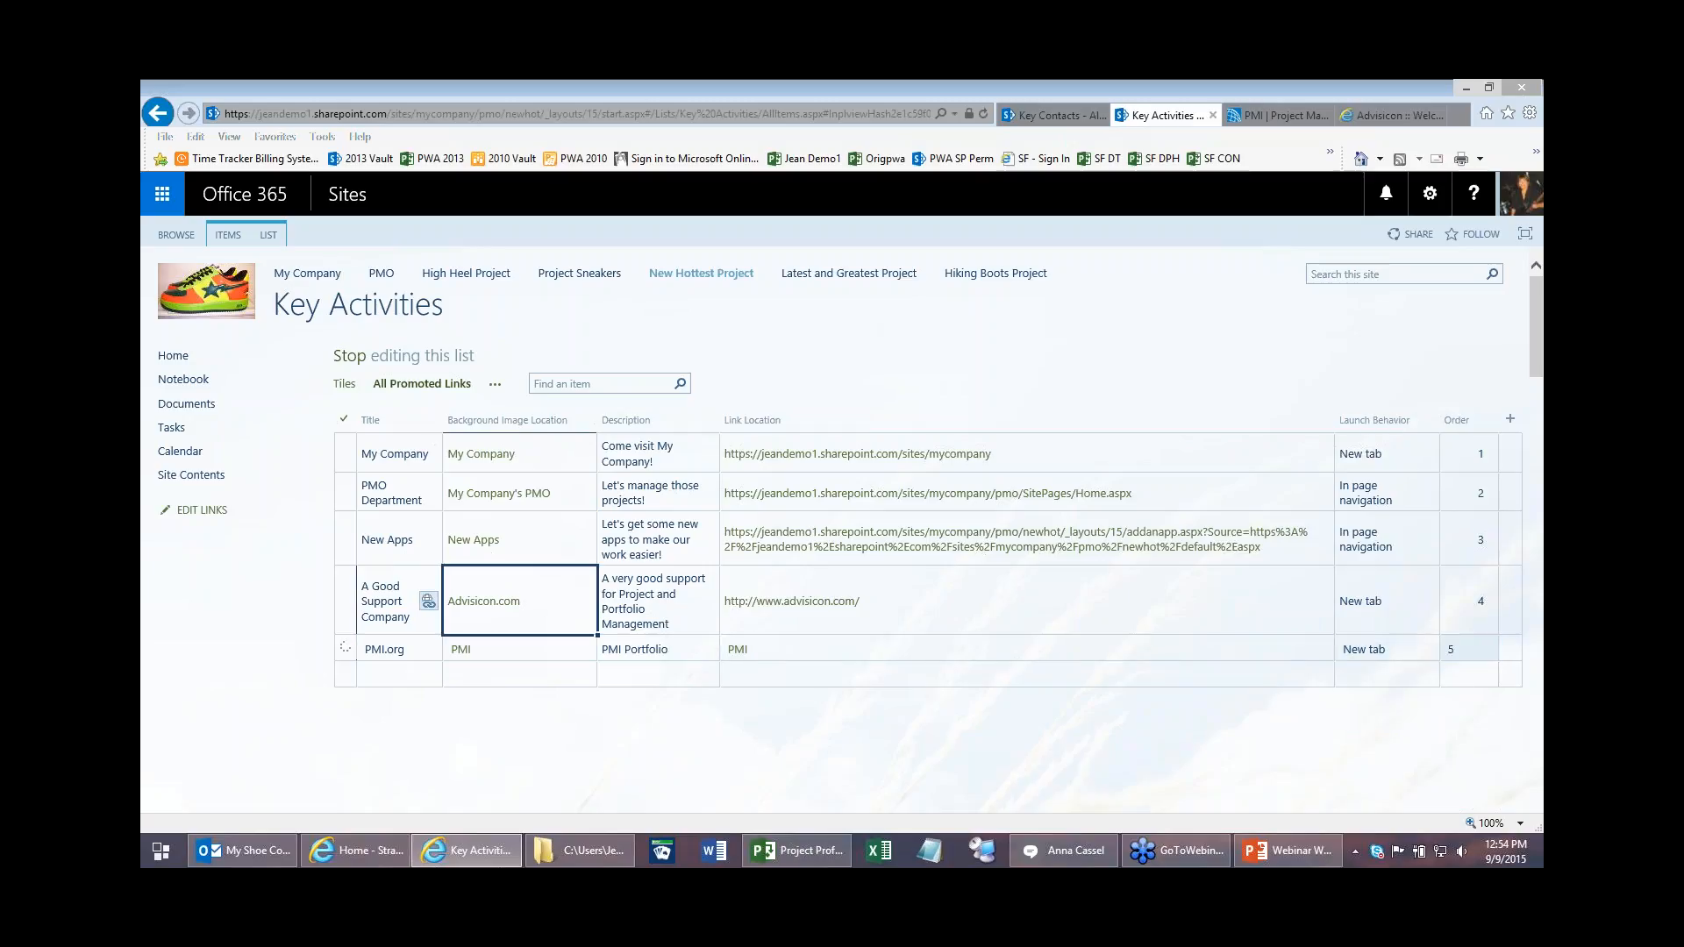
Step: Display the Key Activities list in the Tiles view and open the site behind the My Company tile
click(270, 239)
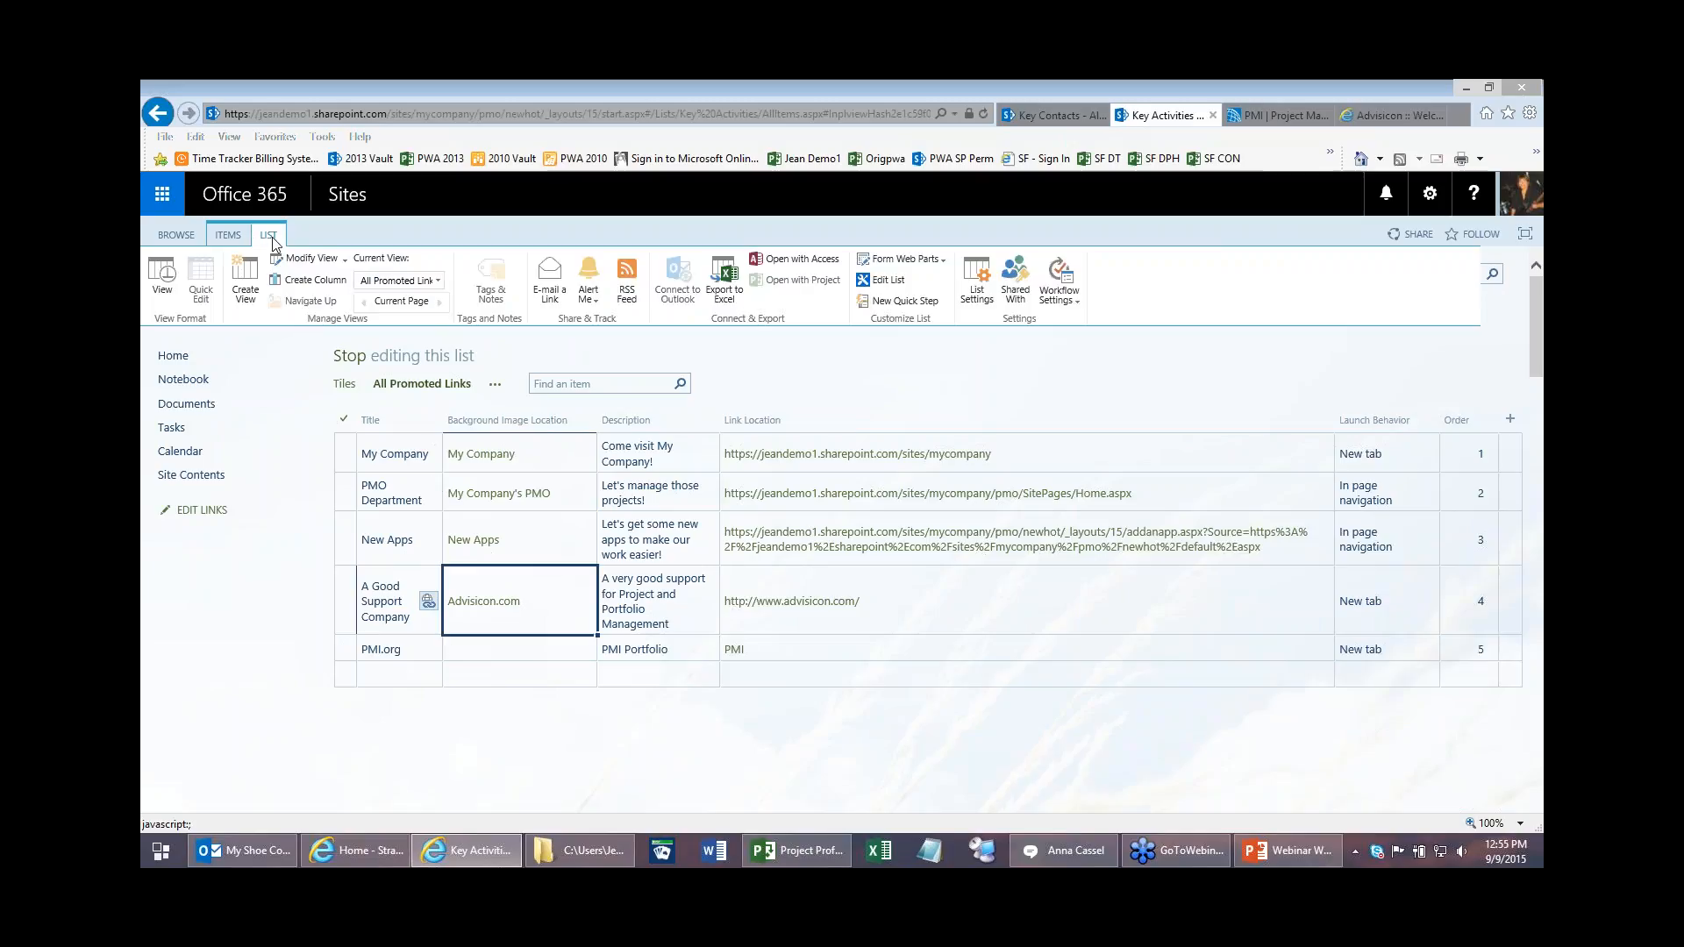
click(437, 280)
click(409, 331)
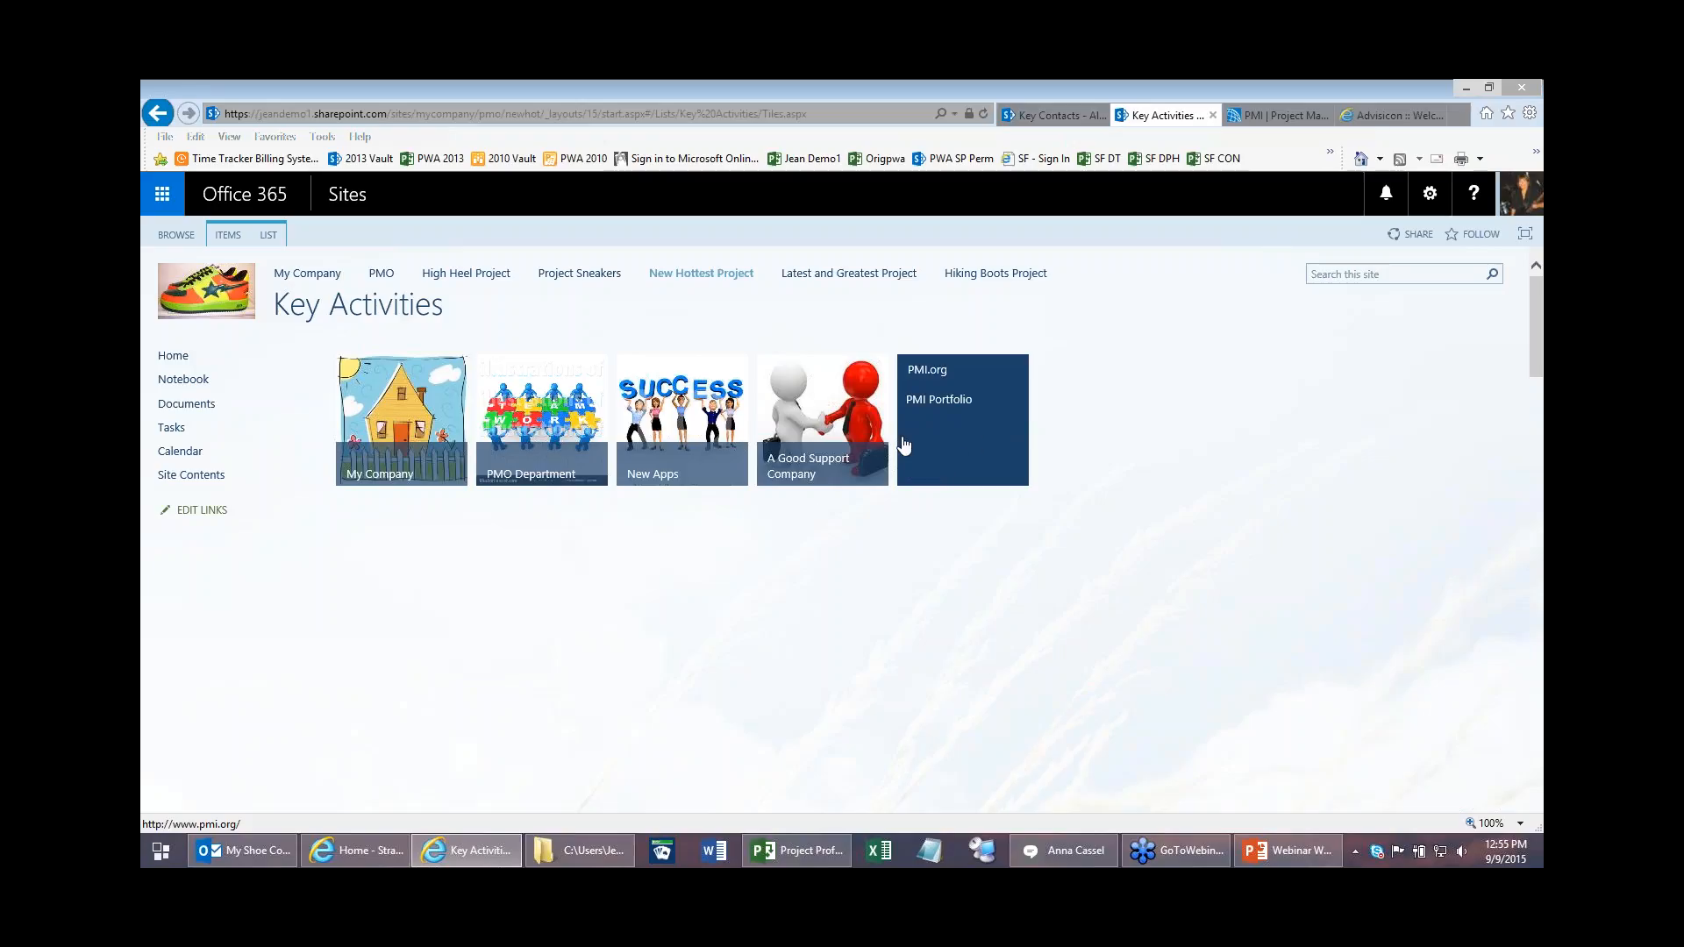
click(379, 439)
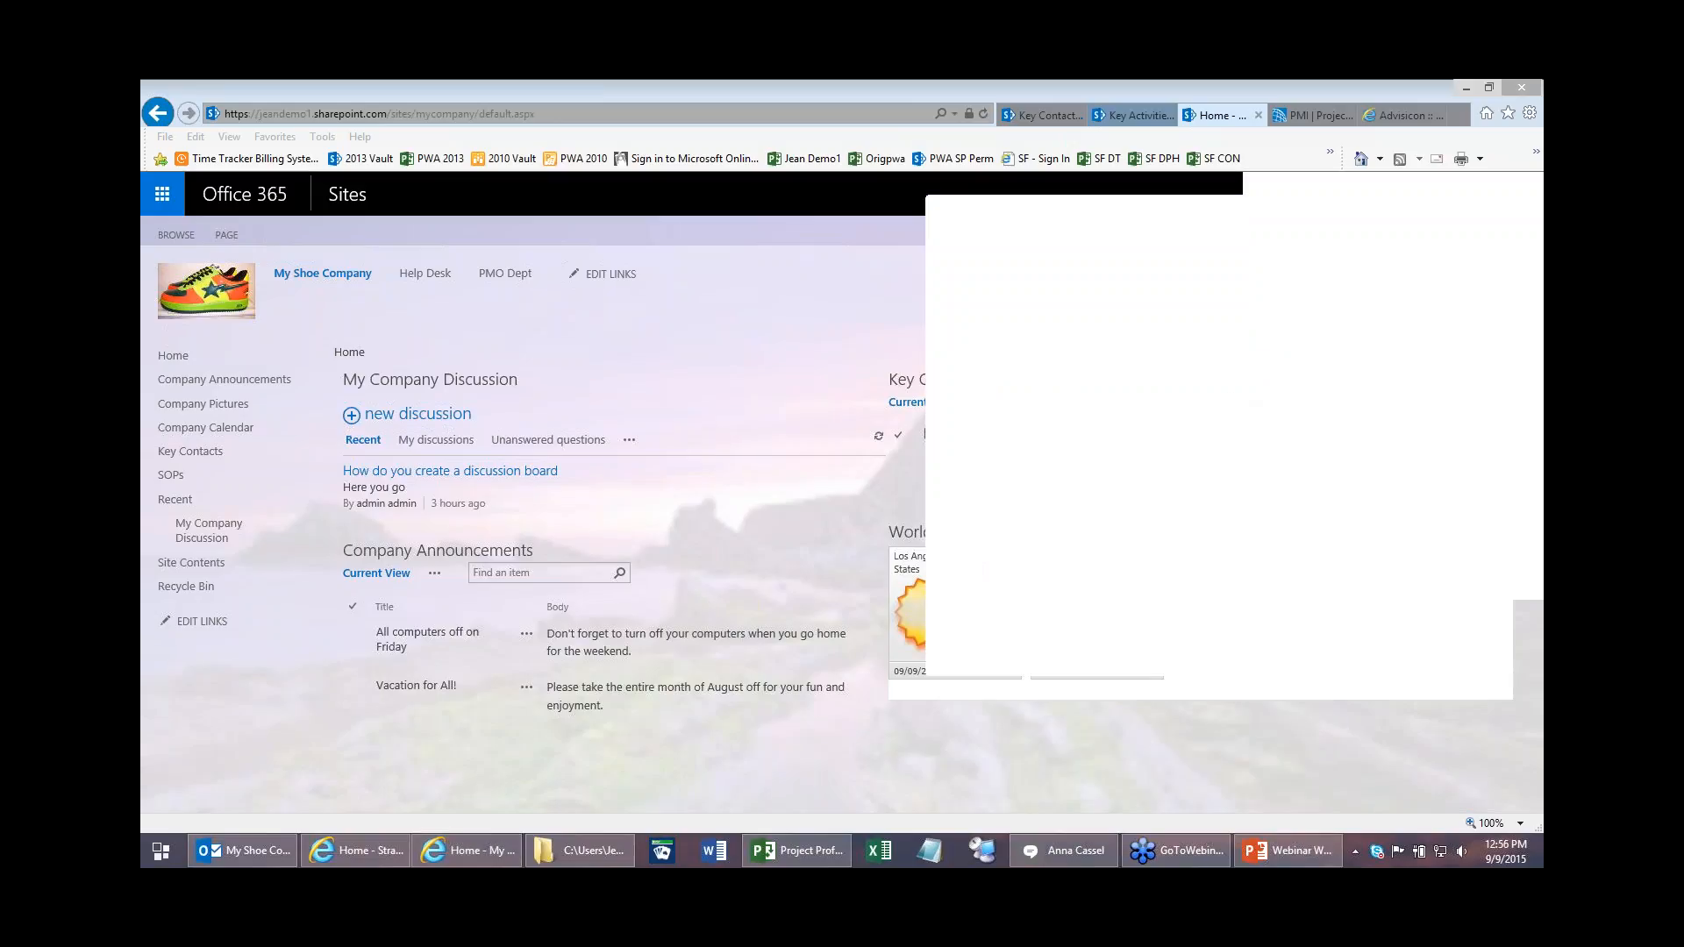
click(710, 298)
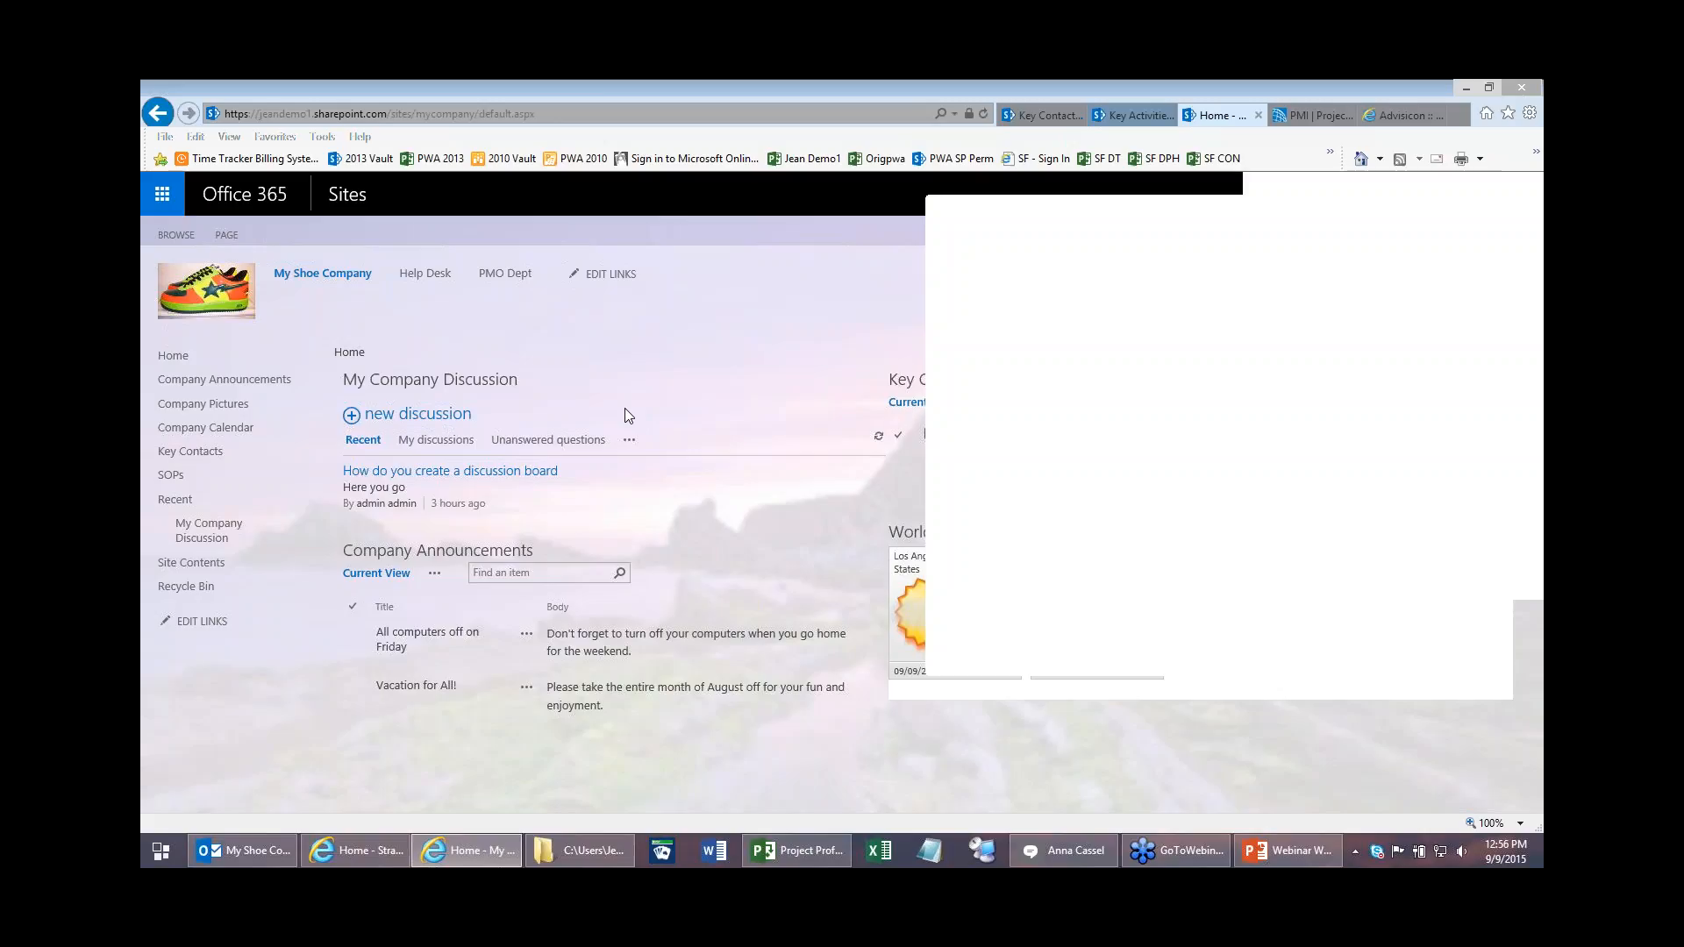
Step: View the Contoso home page in the other browser window and the PMO Dept site linked from the My Shoe Company site
click(371, 845)
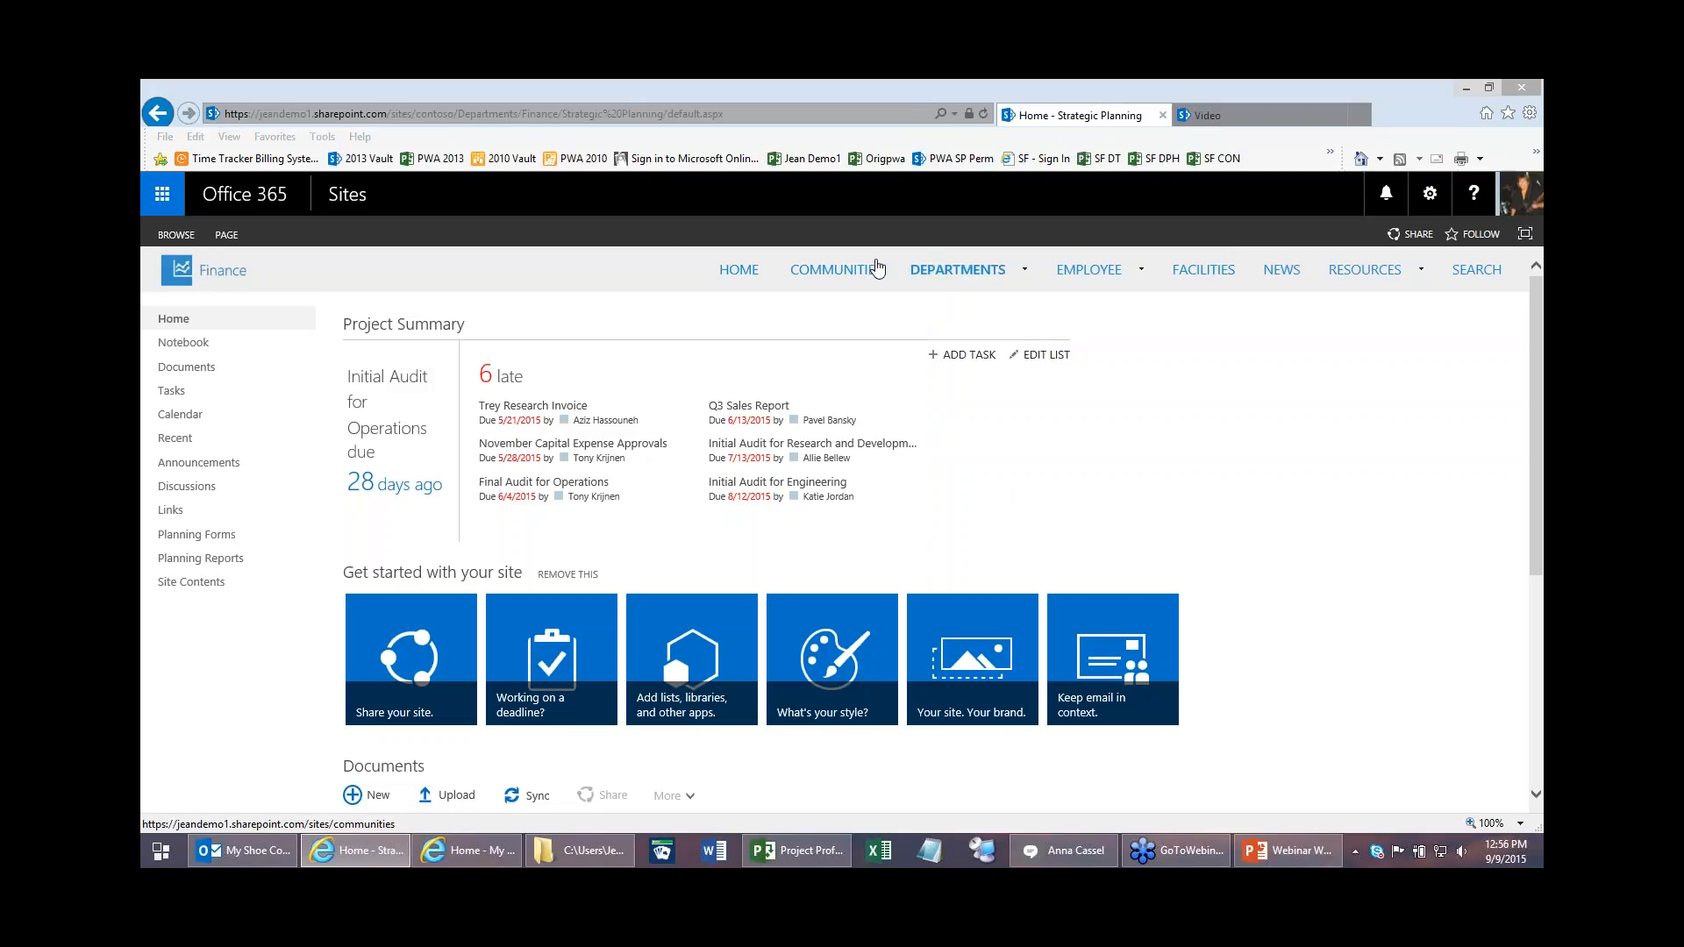
click(739, 273)
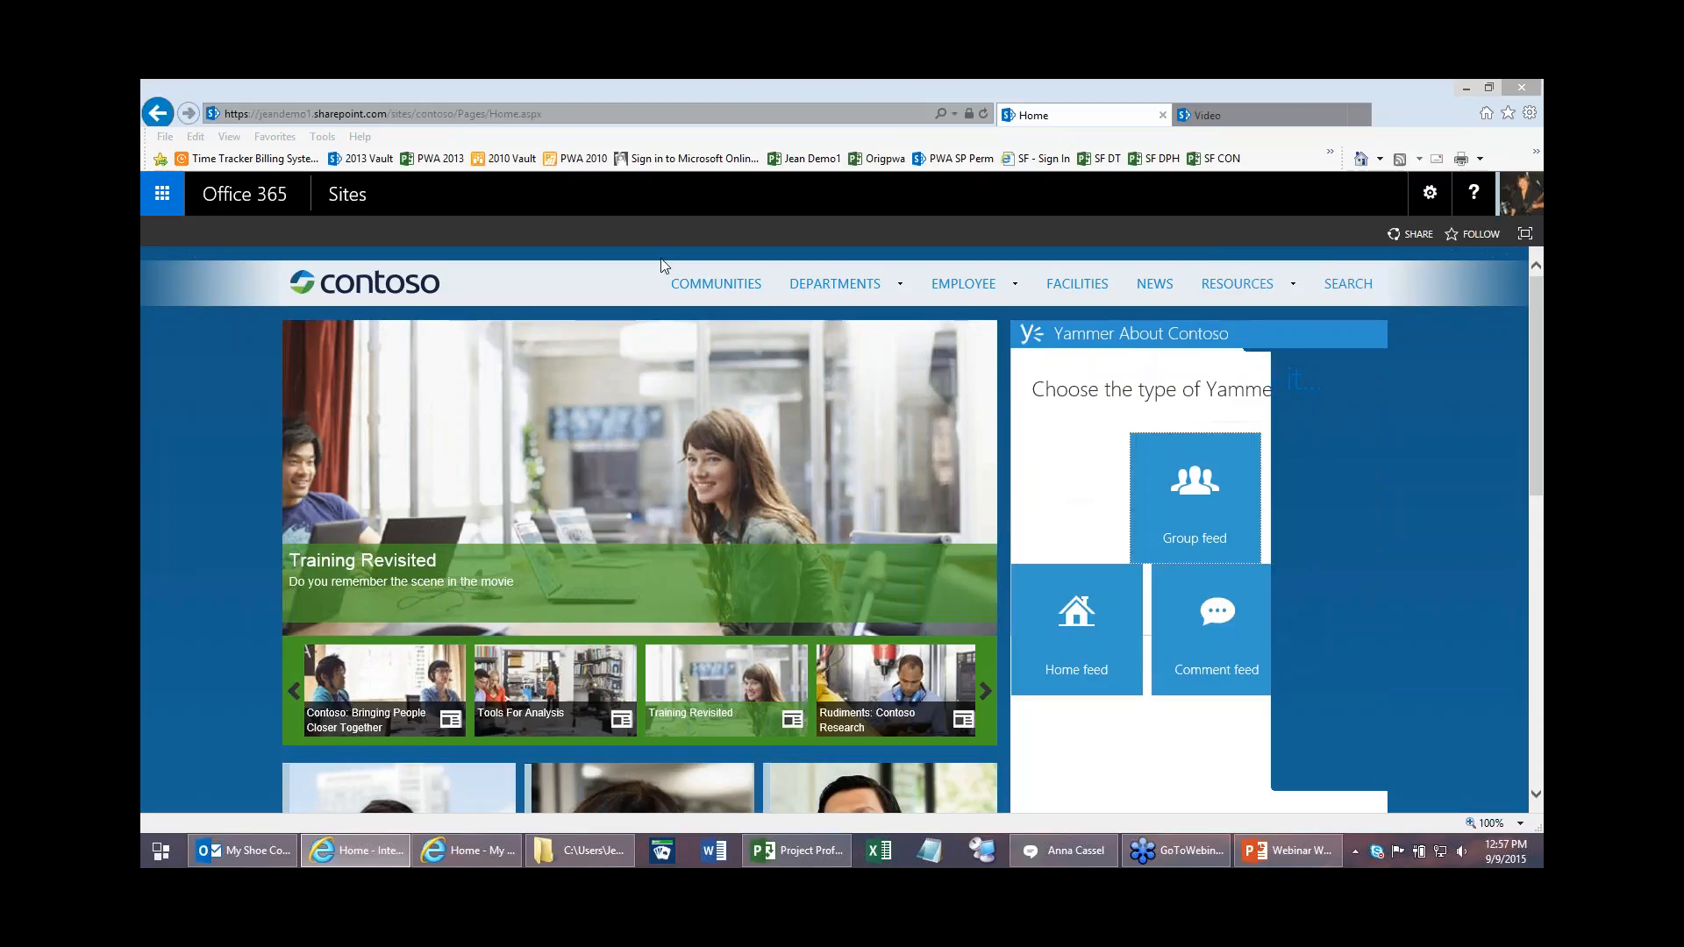
click(441, 860)
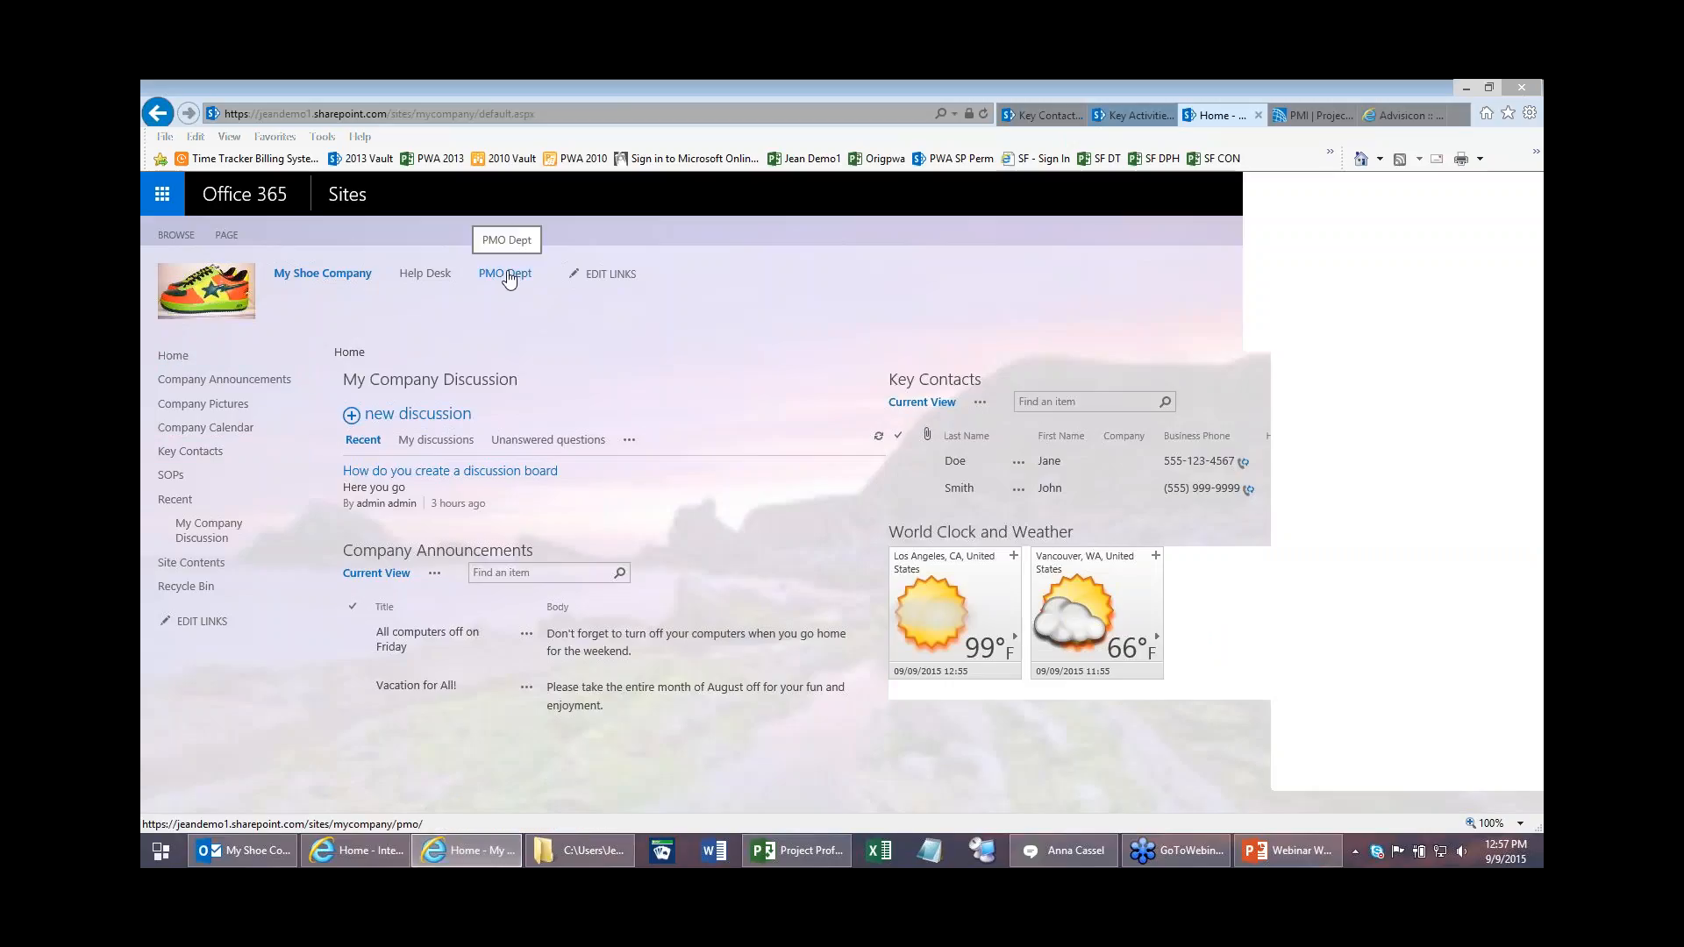
click(507, 275)
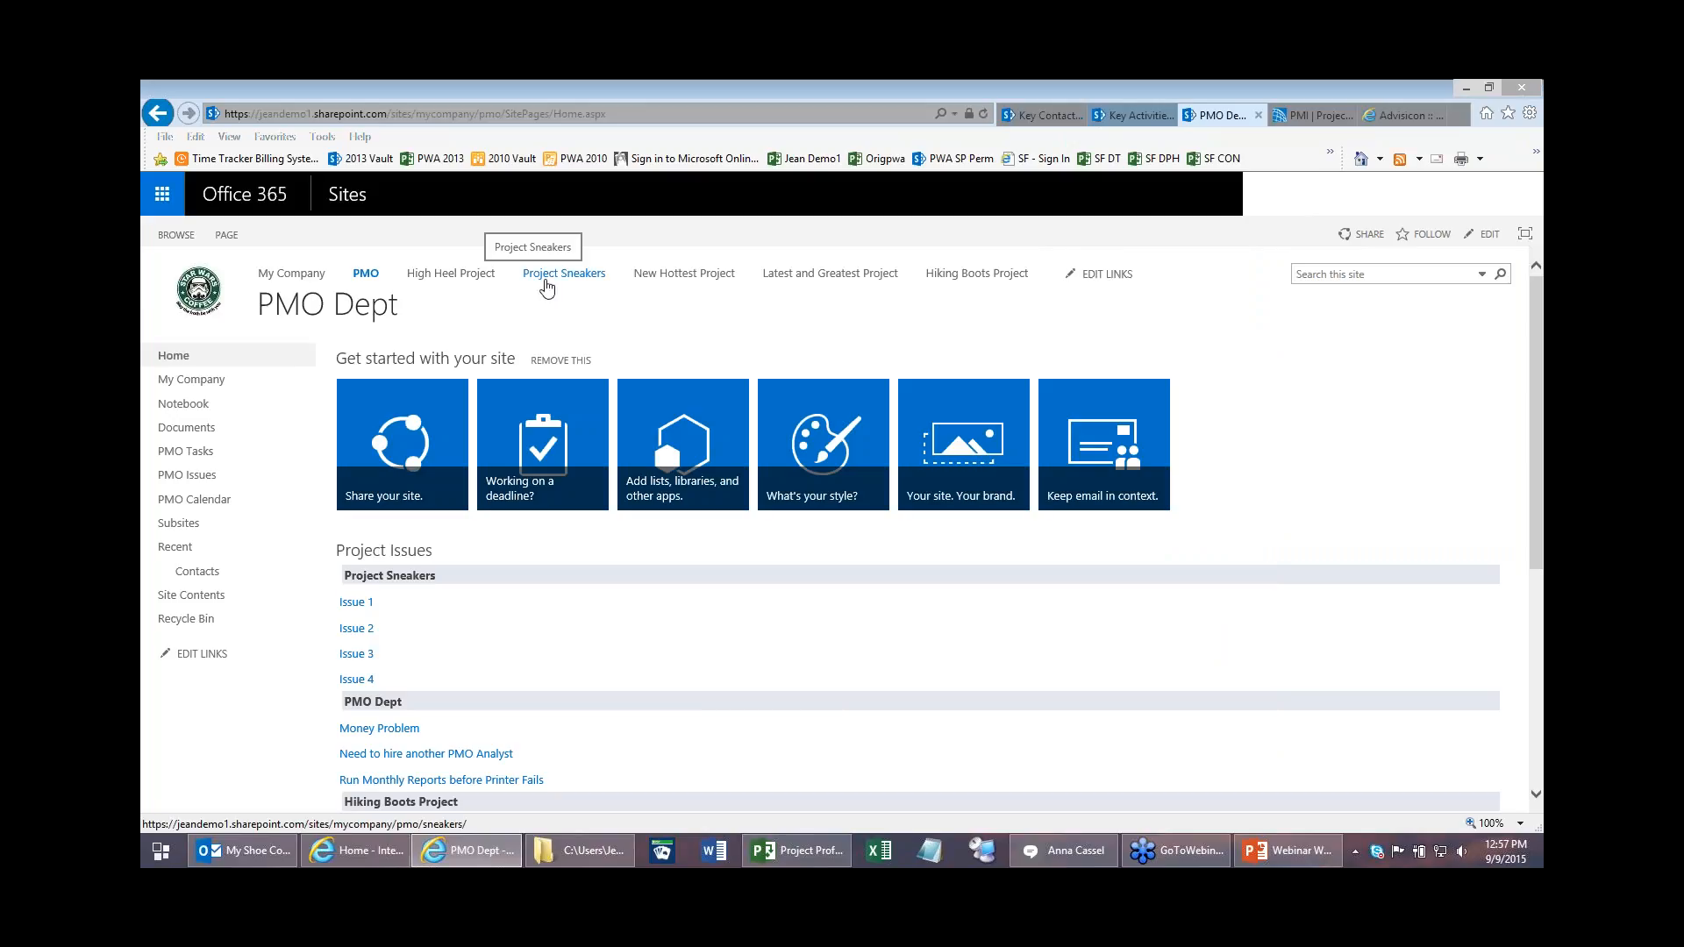
Step: Open the Apparel ERP Upgrade project site from the Project Center in Project Web App and look through its home page
click(801, 160)
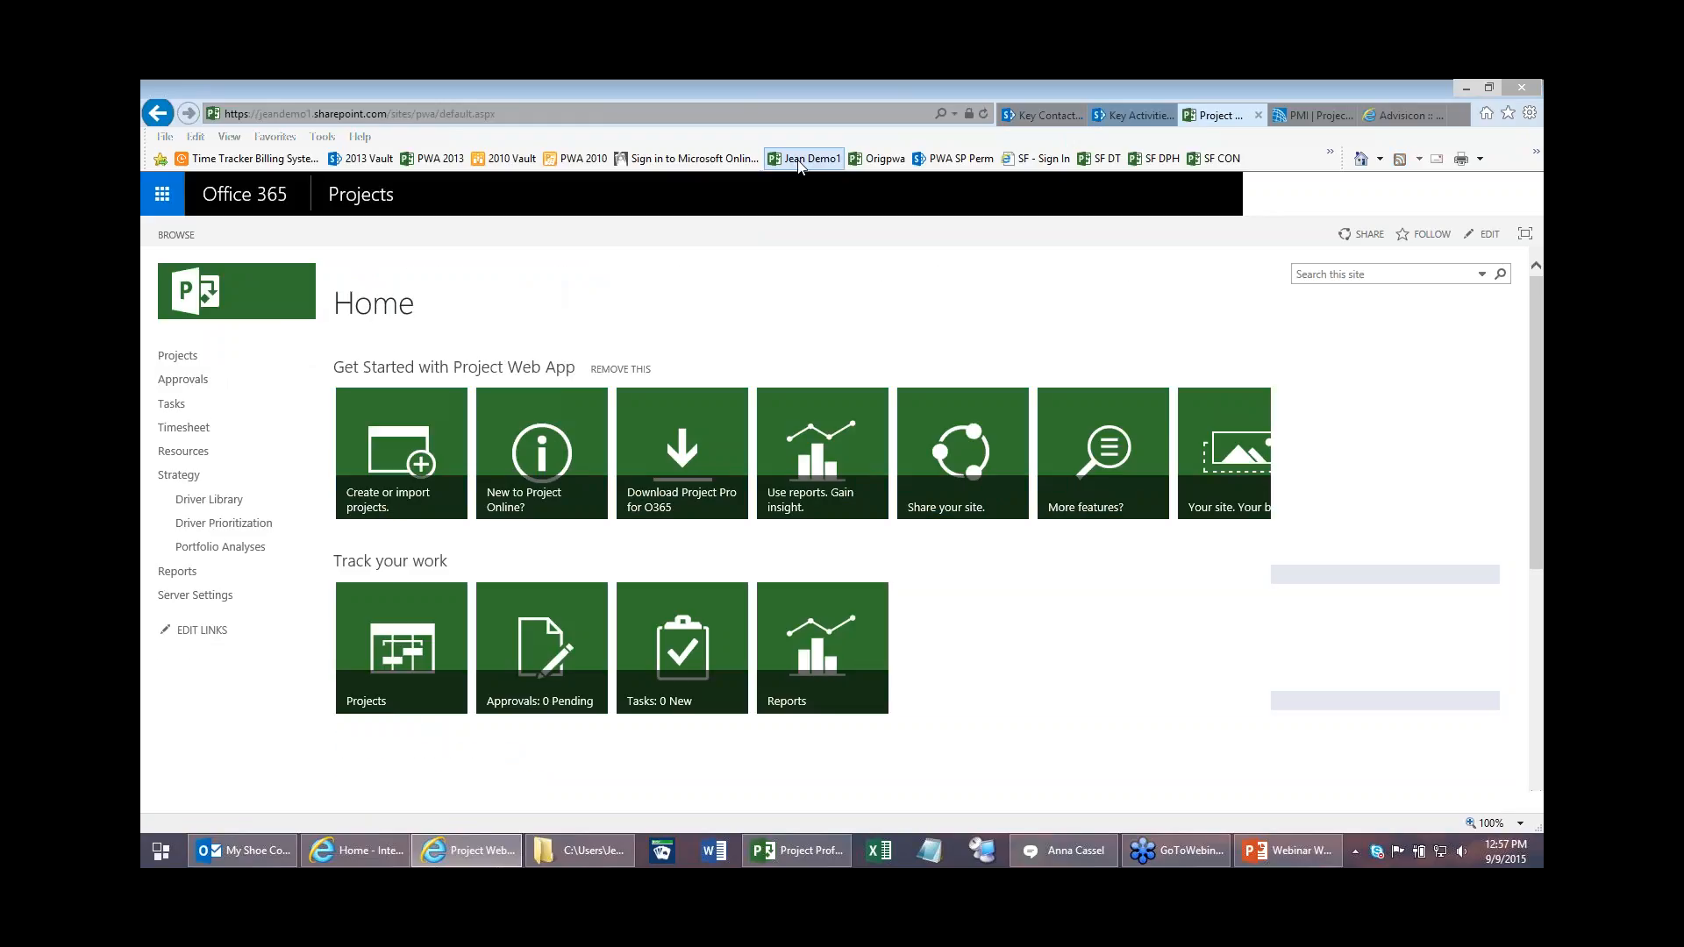
click(184, 358)
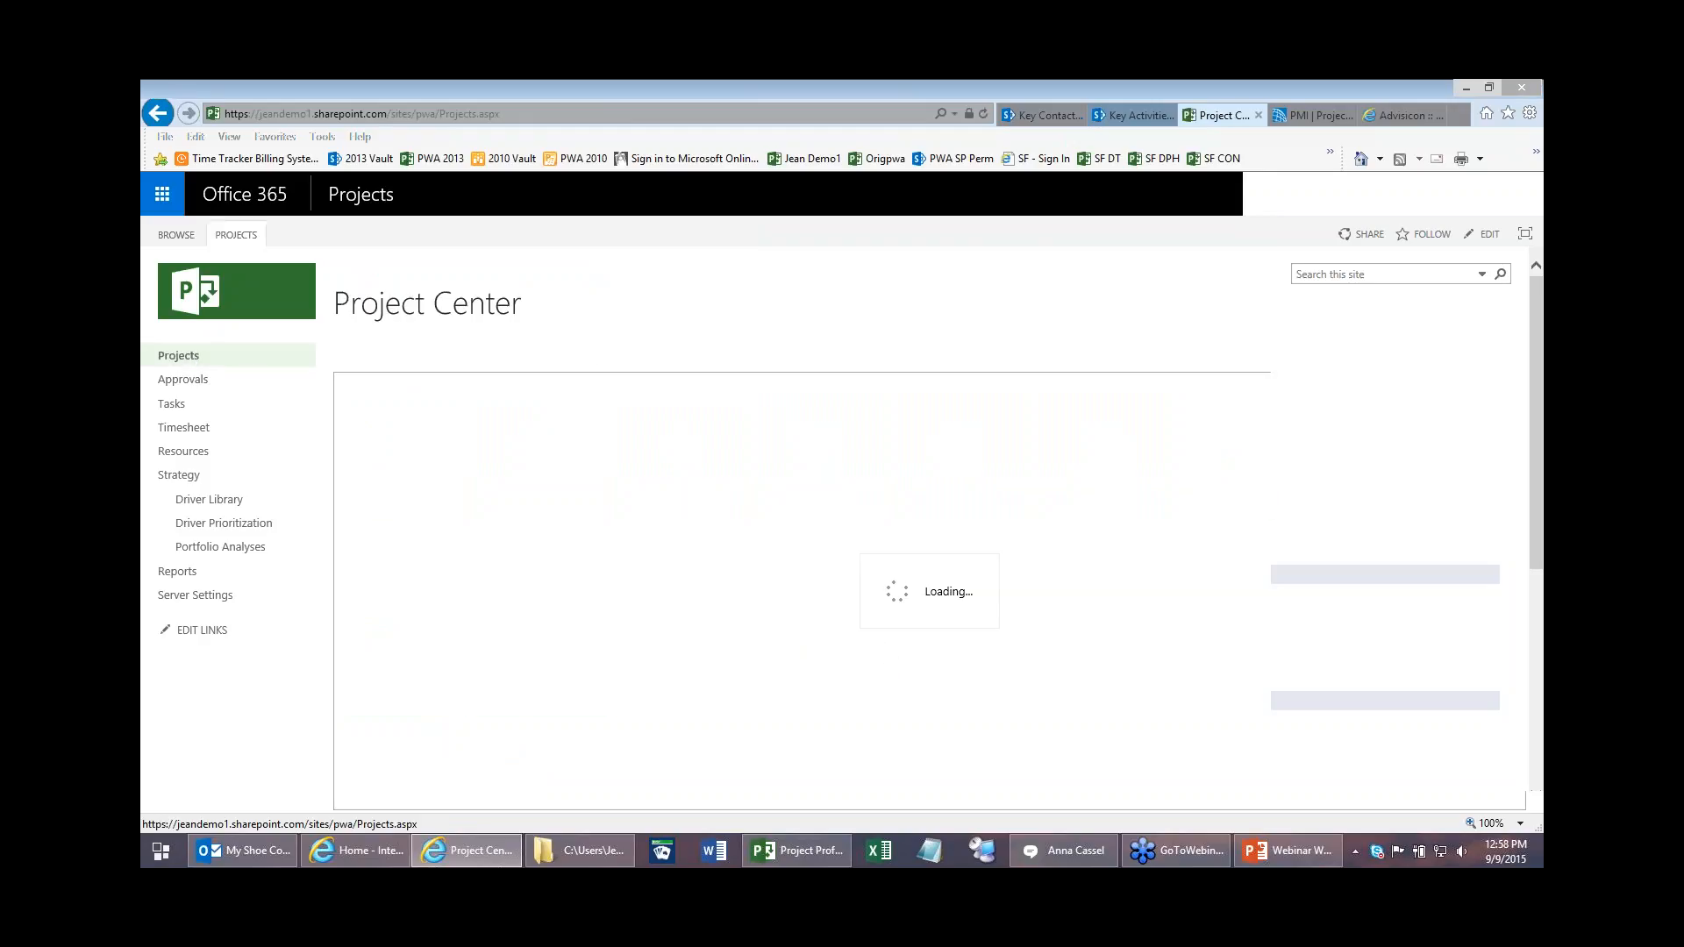
scroll(779, 675, down, 2)
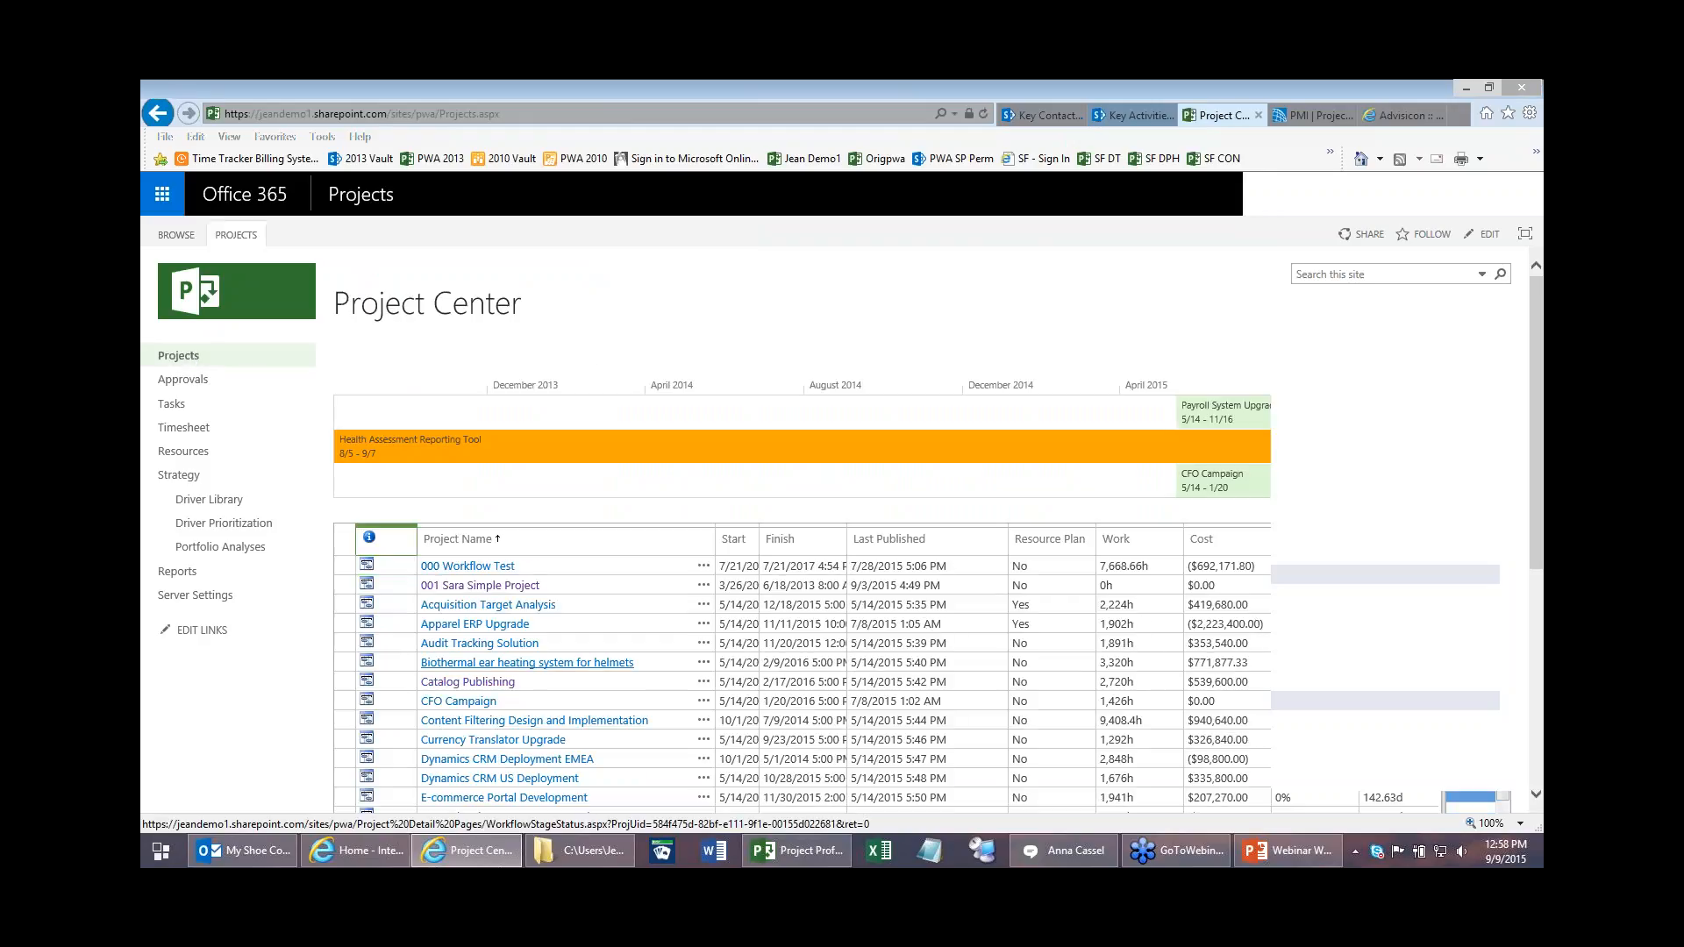
click(703, 624)
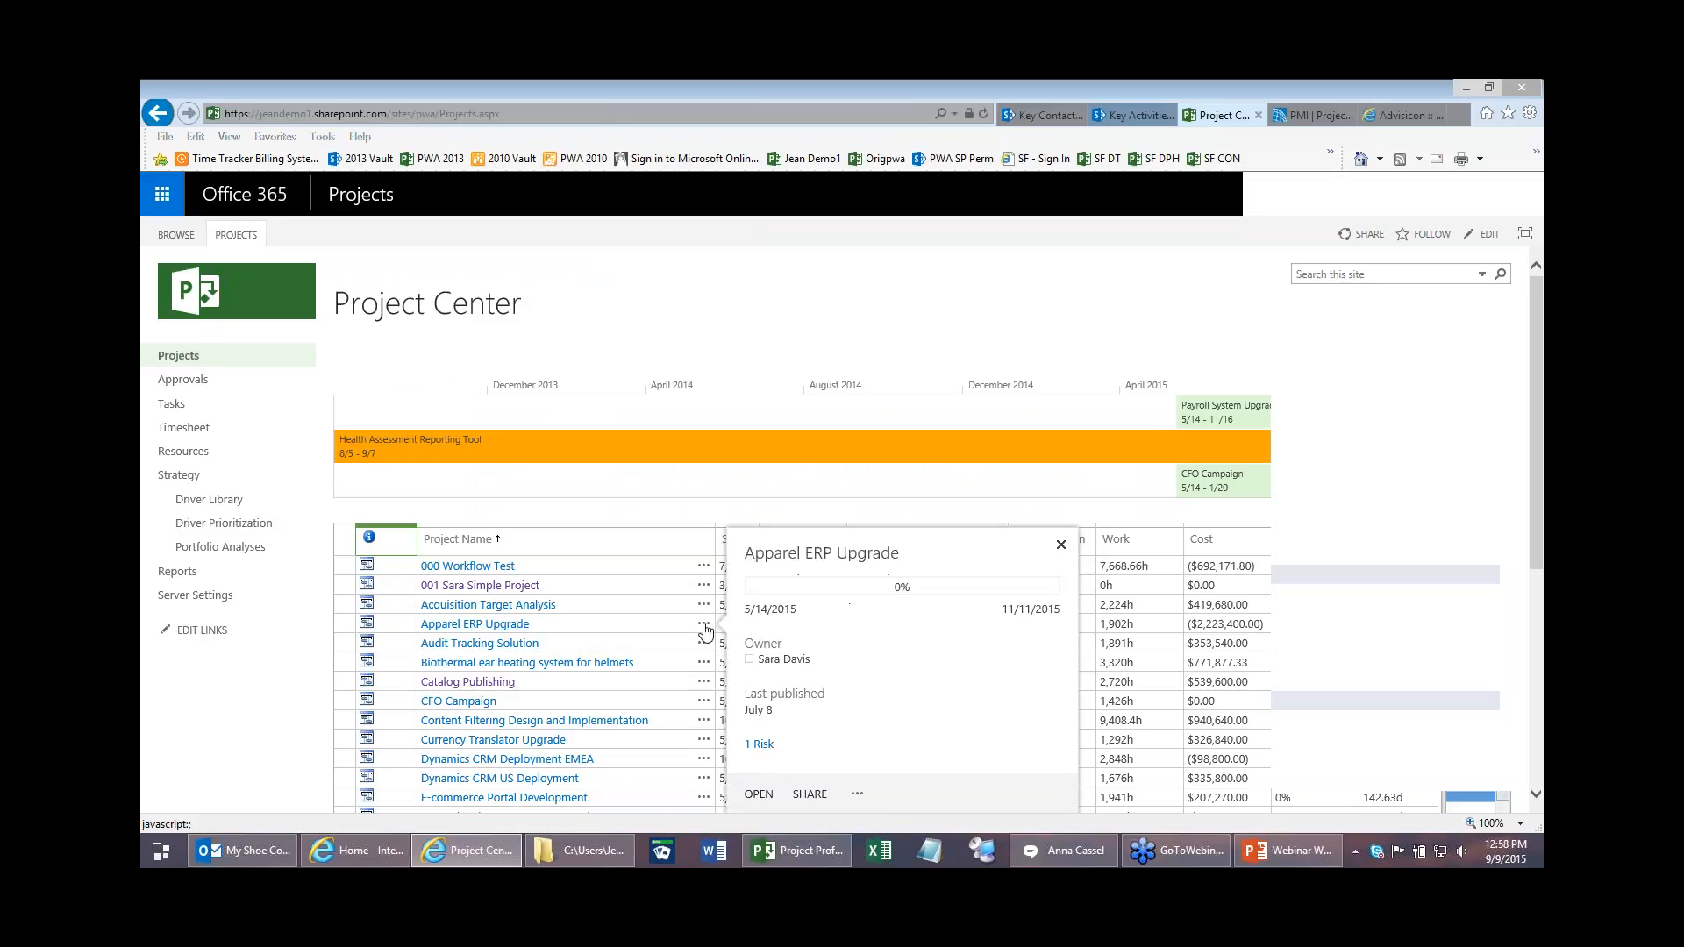
click(857, 794)
click(903, 800)
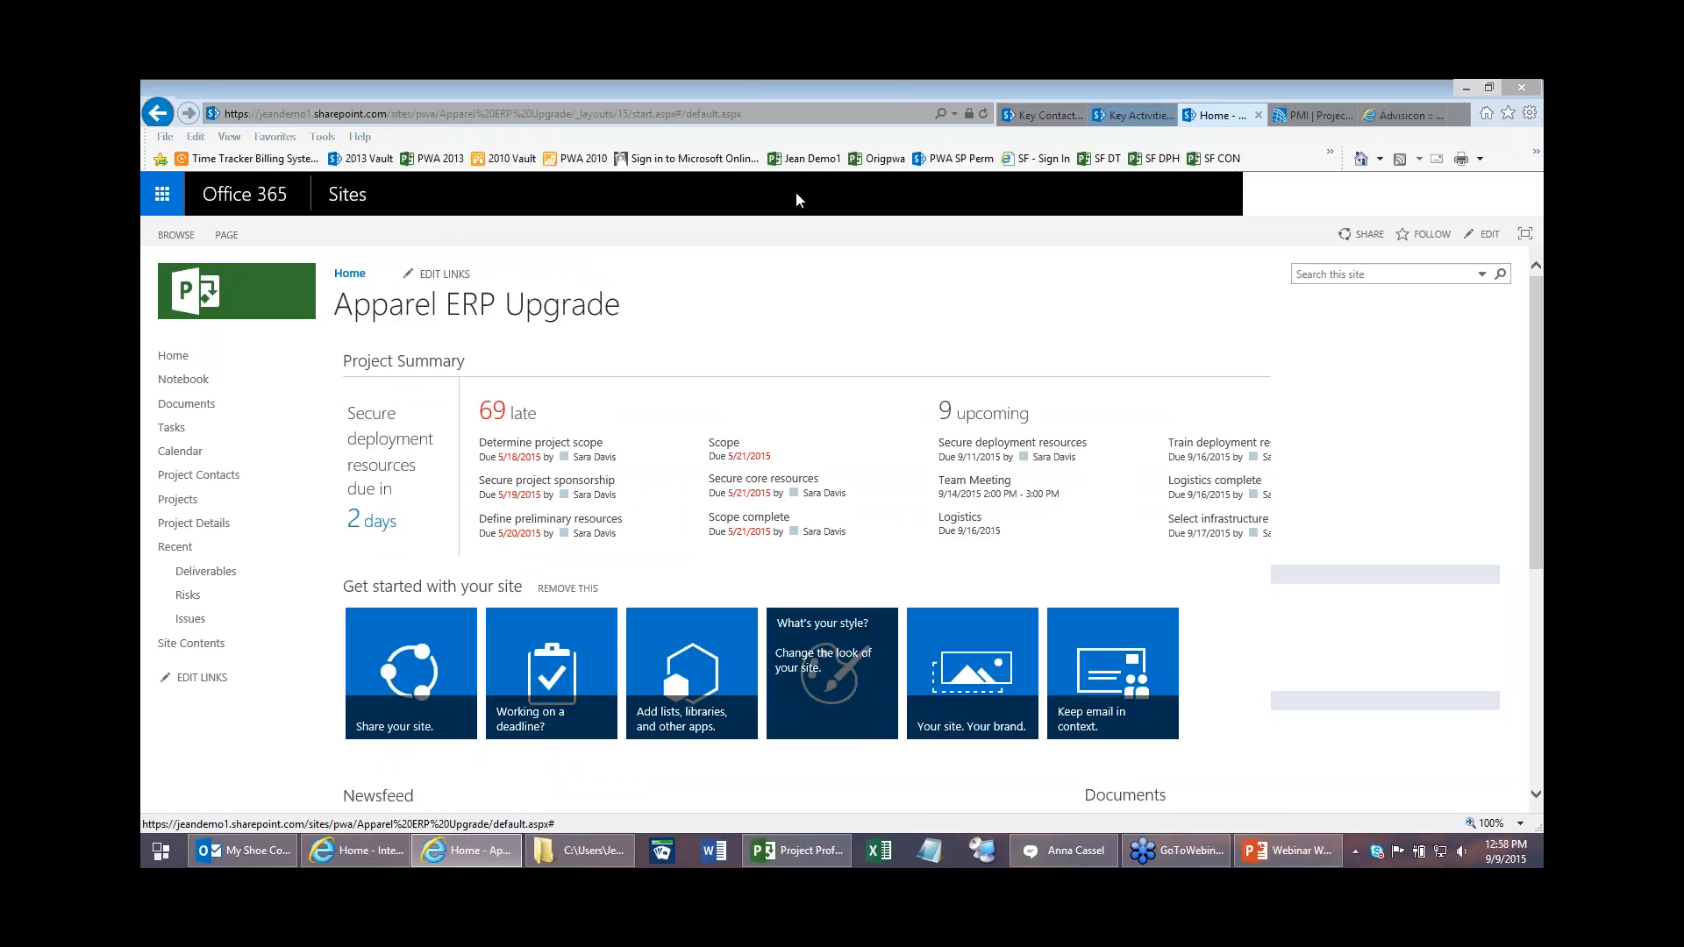
scroll(1247, 735, down, 2)
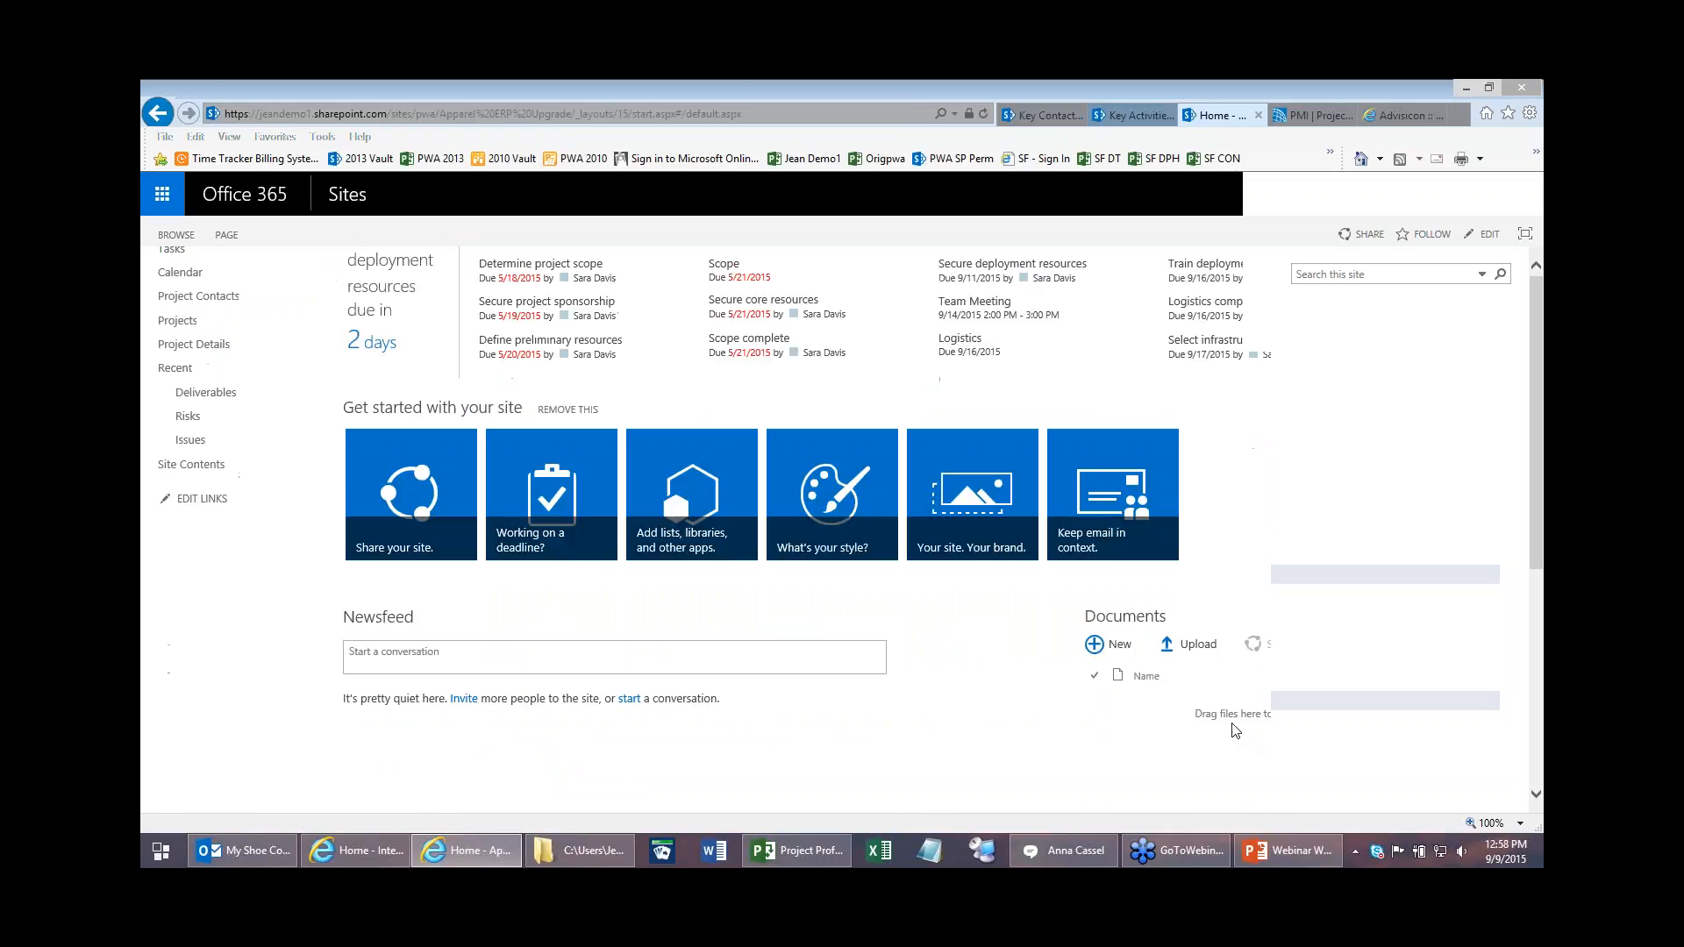
scroll(923, 715, up, 2)
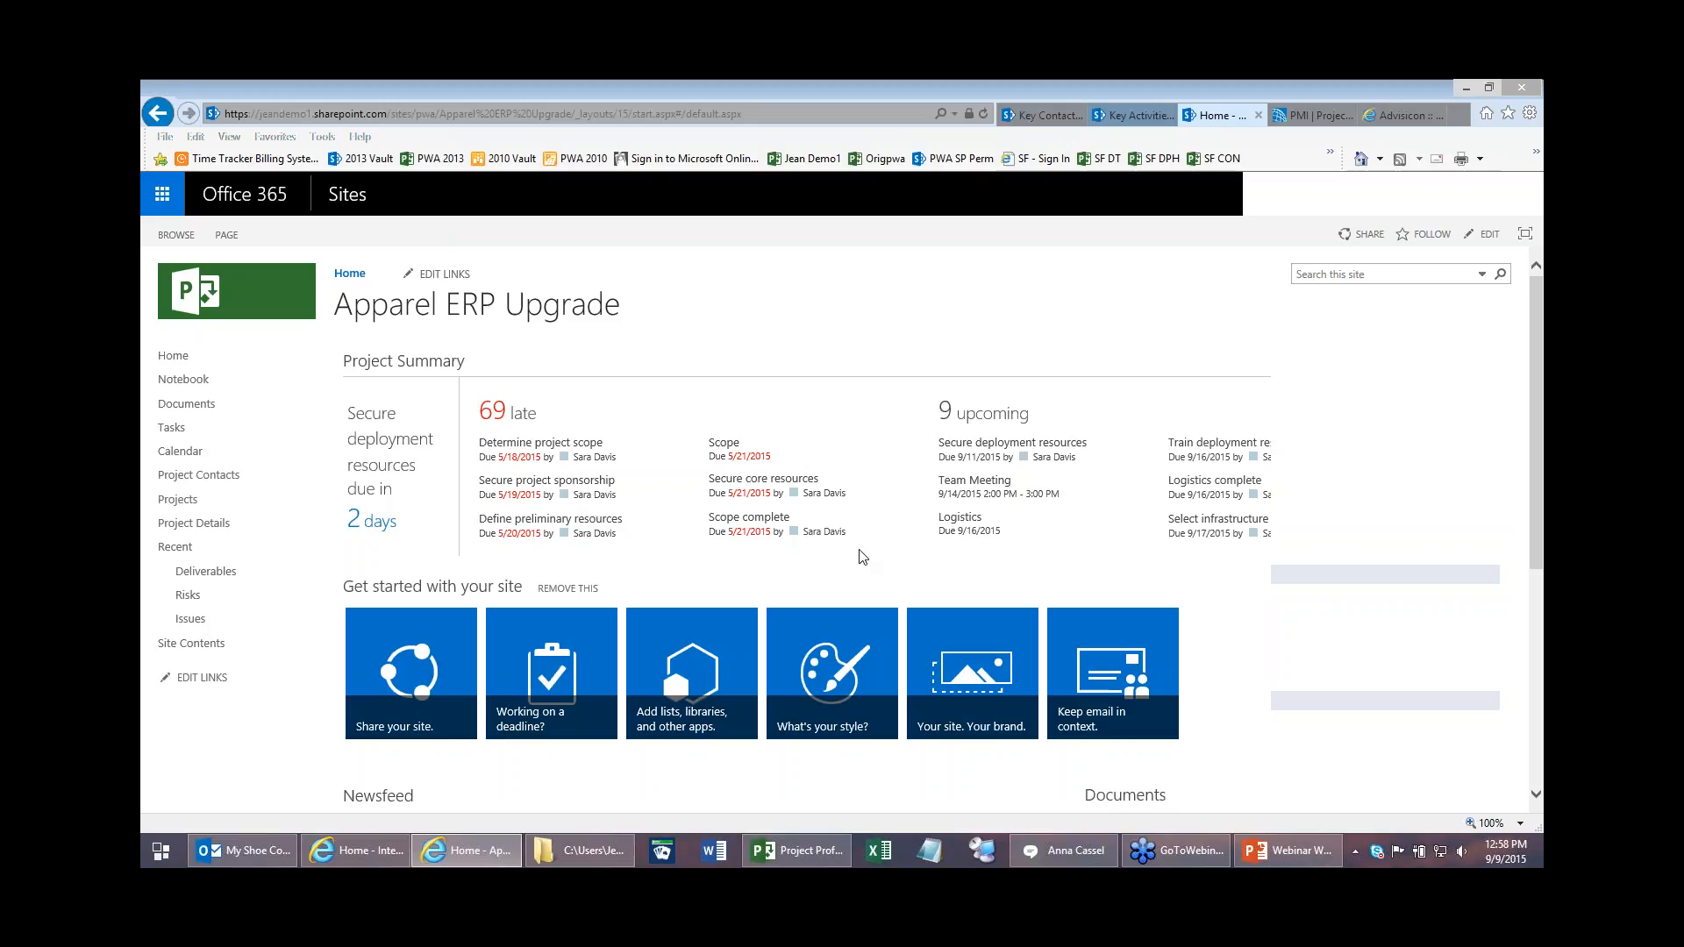
Step: Switch to the webinar deck in PowerPoint, start the slide show from the demo slide and advance to the Q&A slide
click(1260, 858)
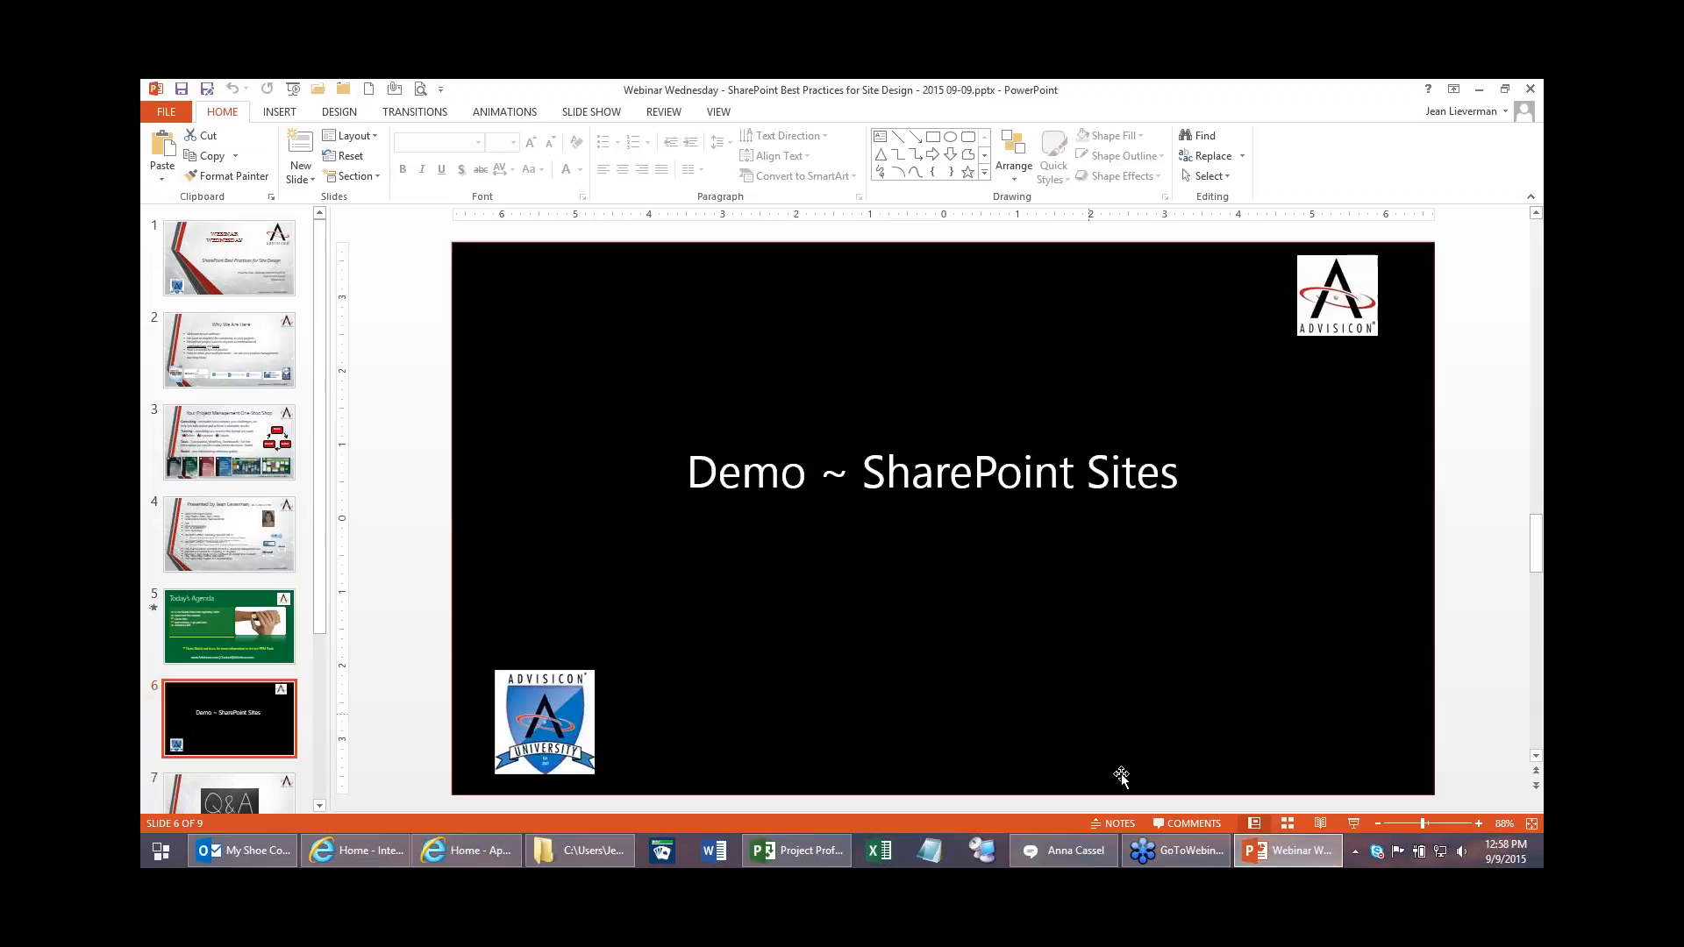
click(1352, 822)
click(1008, 665)
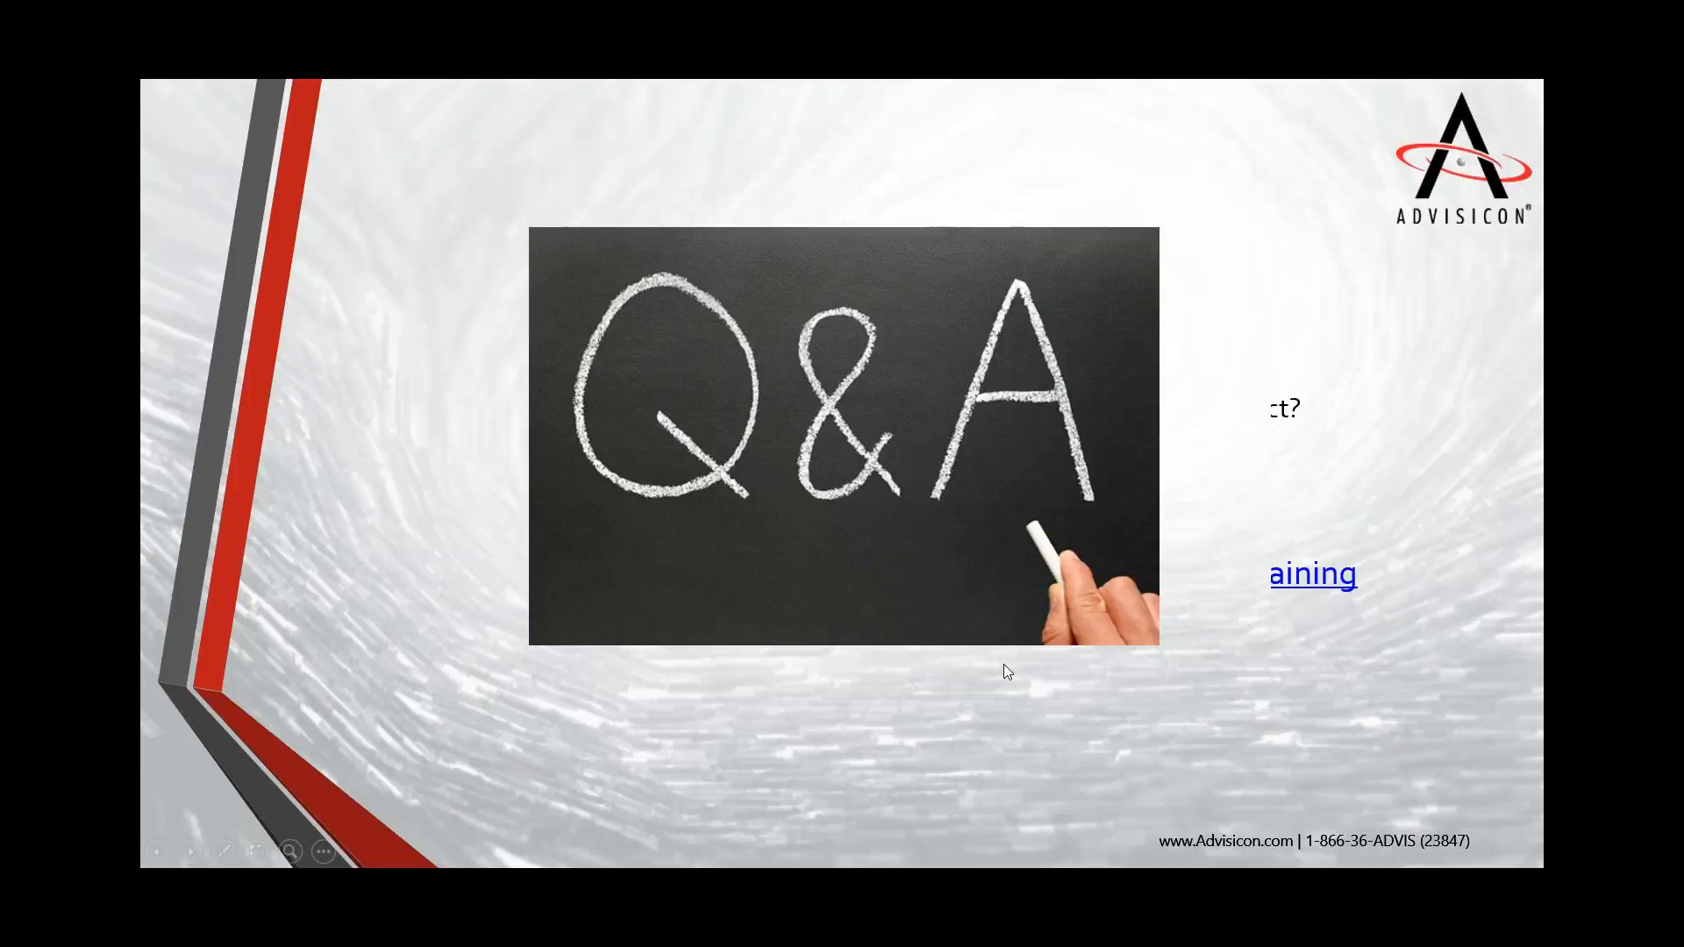